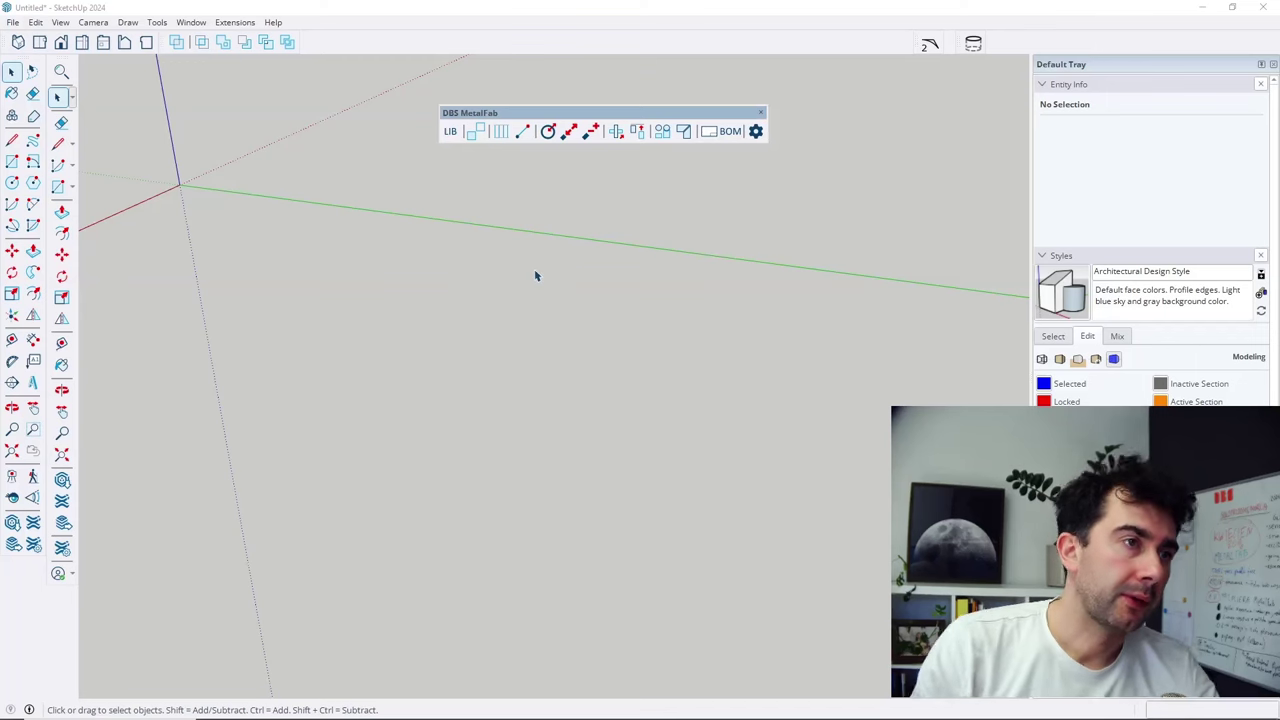
Dock the floating DBS MetalFab toolbar into the top toolbar row.
{"action": "left_click_drag", "start_coordinate": [541, 118], "coordinate": [509, 110]}
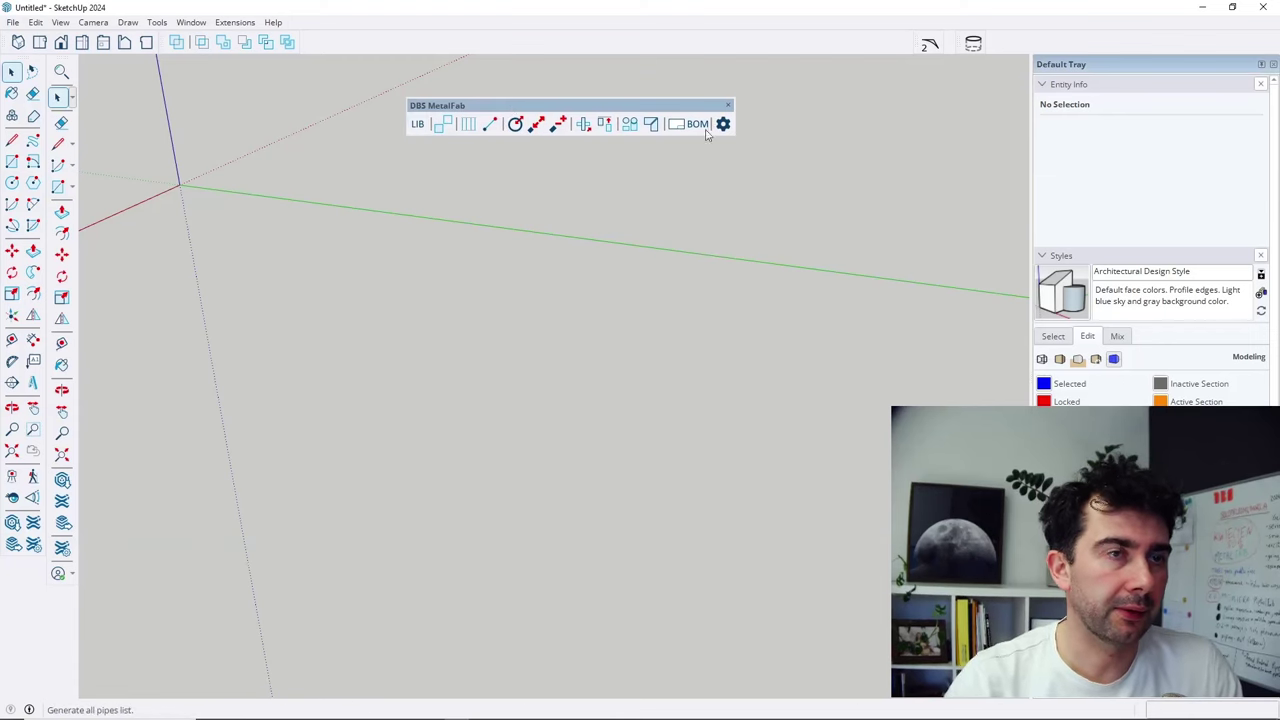
{"action": "left_click_drag", "start_coordinate": [585, 105], "coordinate": [585, 35]}
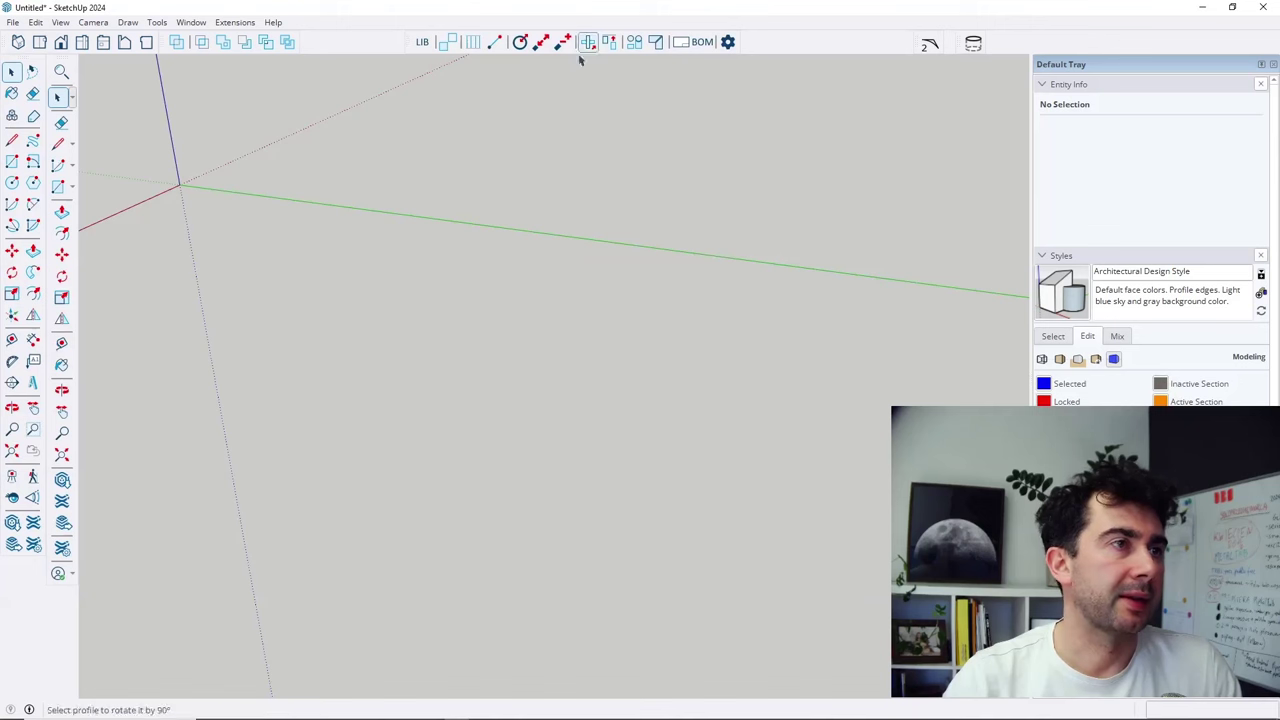
{"action": "left_click", "coordinate": [234, 22]}
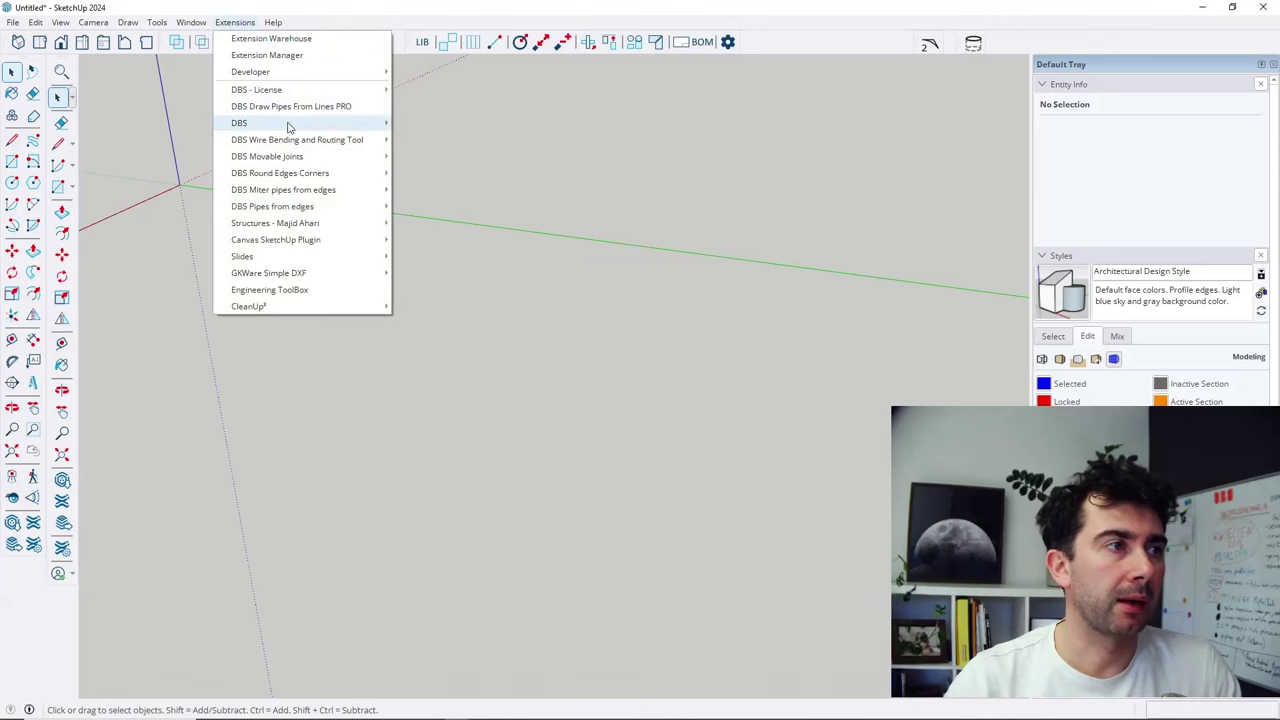
{"action": "mouse_move", "coordinate": [290, 124]}
{"action": "mouse_move", "coordinate": [445, 242]}
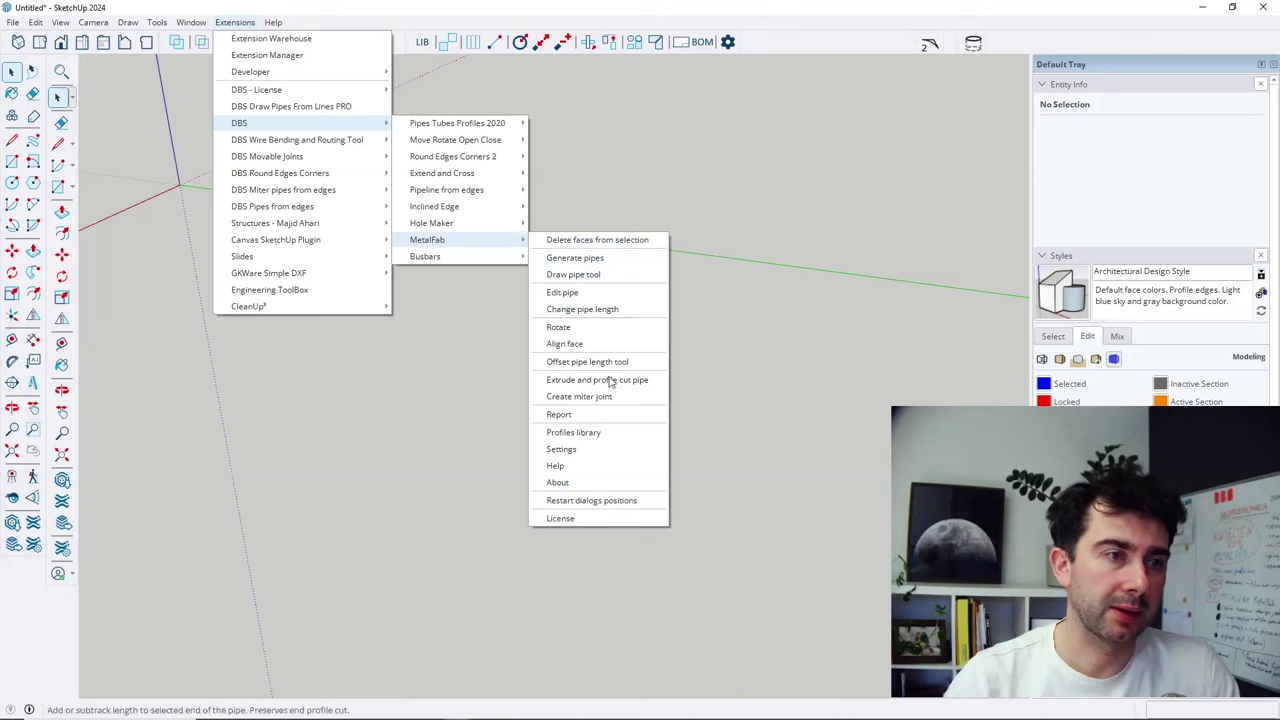
{"action": "left_click", "coordinate": [558, 484]}
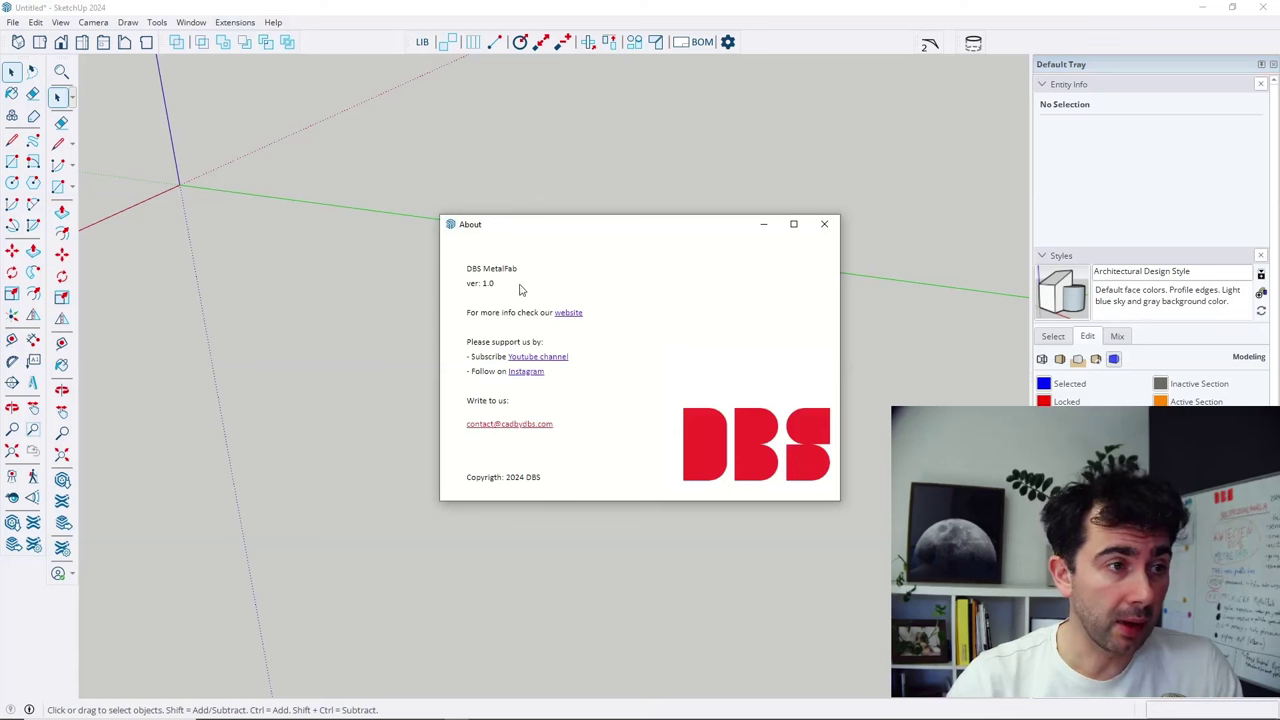
{"action": "left_click_drag", "start_coordinate": [498, 284], "coordinate": [483, 284]}
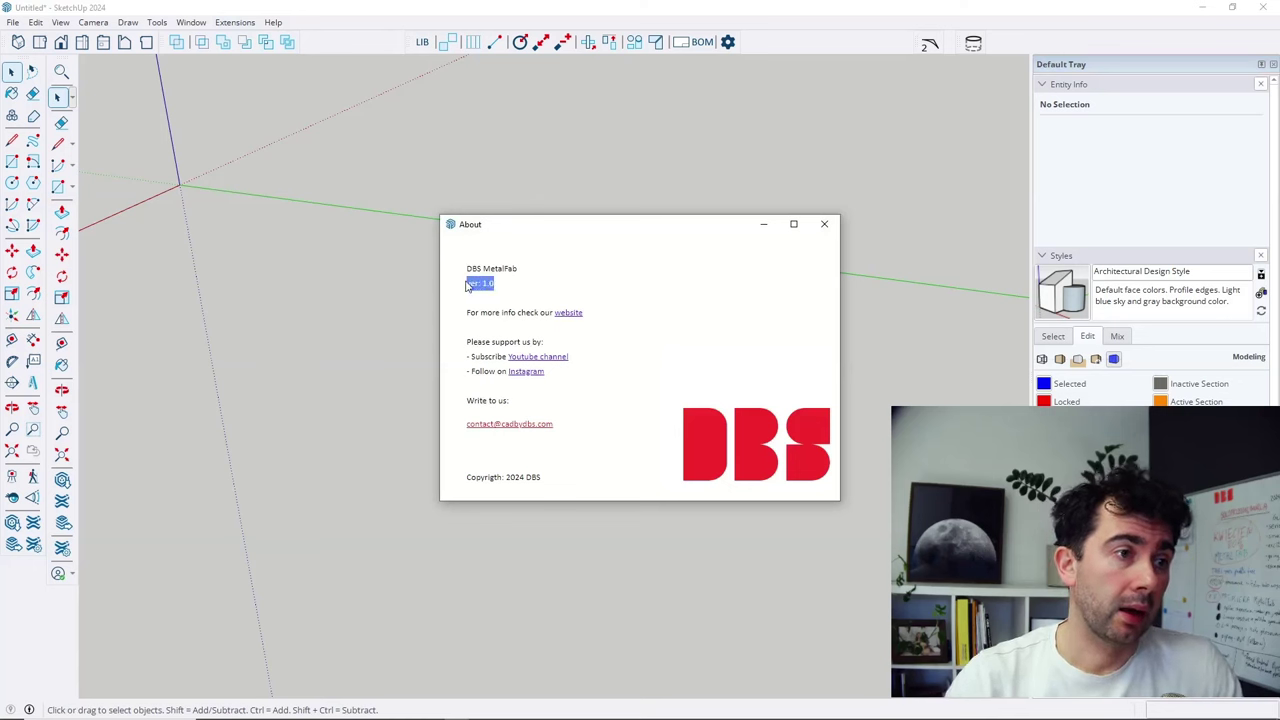
{"action": "left_click", "coordinate": [508, 284]}
{"action": "left_click_drag", "start_coordinate": [462, 284], "coordinate": [517, 284]}
{"action": "left_click", "coordinate": [584, 291]}
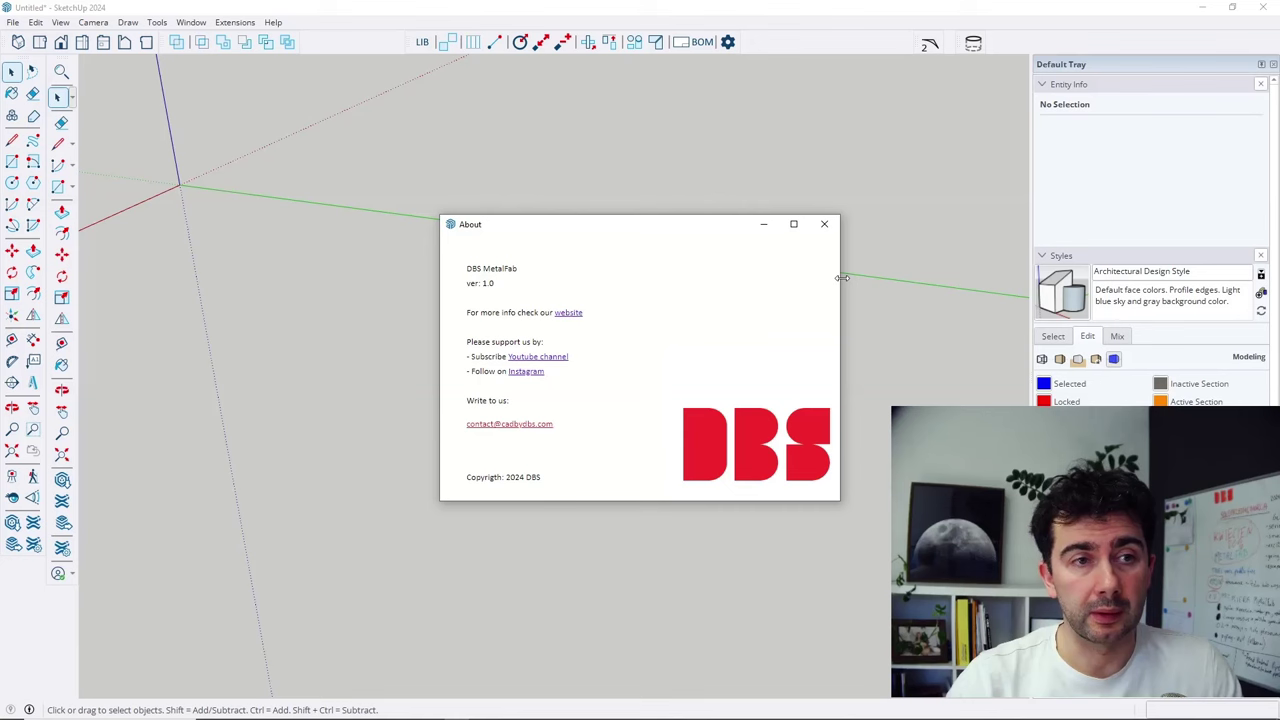
{"action": "left_click", "coordinate": [824, 224]}
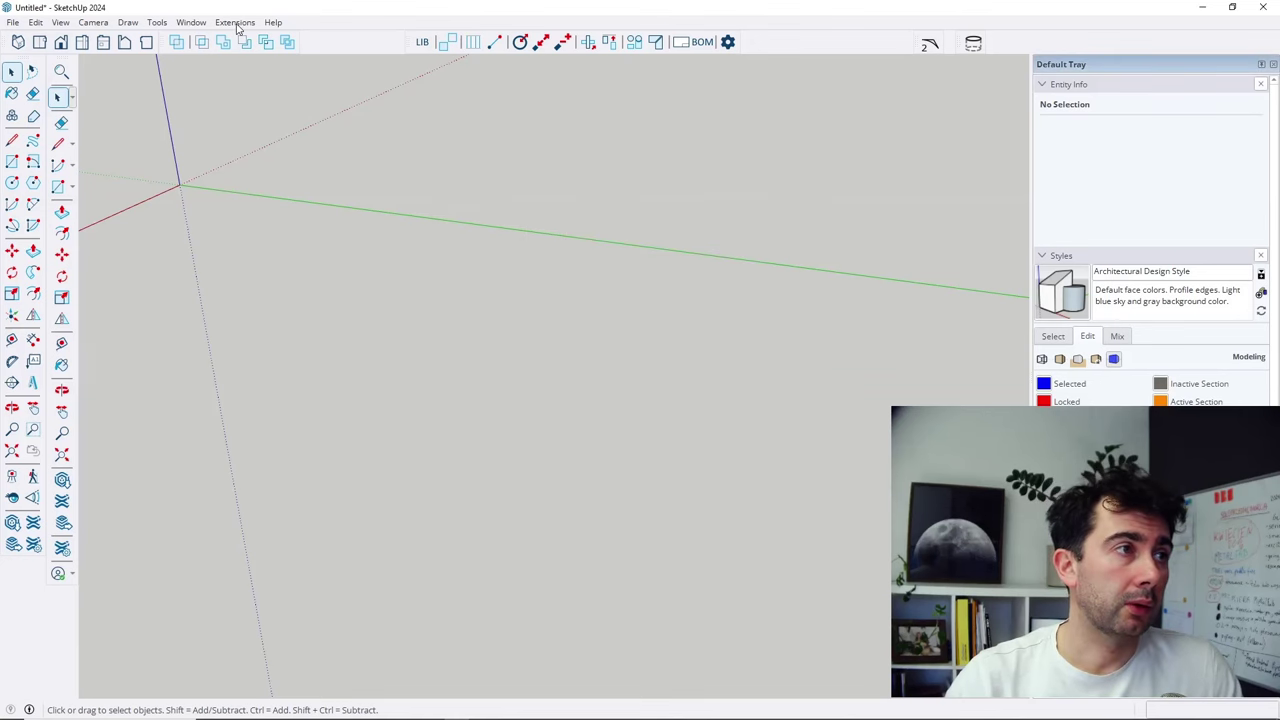
Open the MetalFab License dialog from Extensions > DBS > MetalFab and move it up-left.
{"action": "left_click", "coordinate": [236, 24]}
{"action": "mouse_move", "coordinate": [333, 128]}
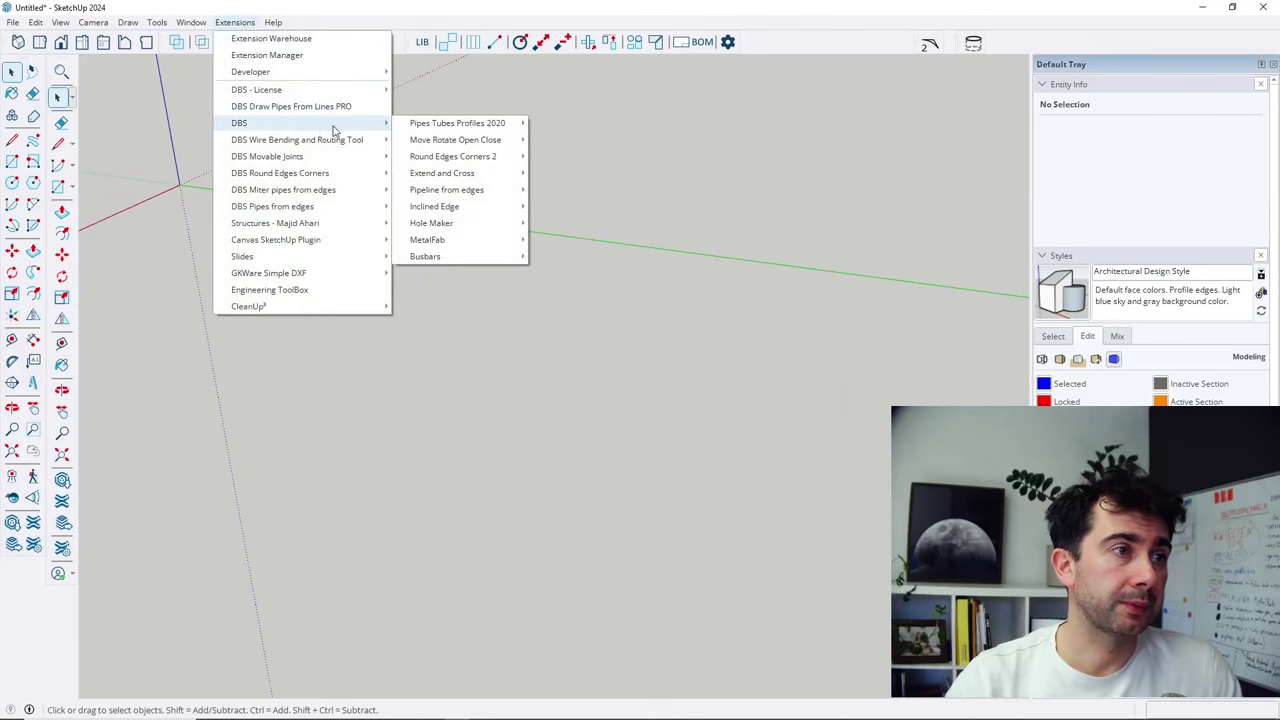
{"action": "mouse_move", "coordinate": [500, 241]}
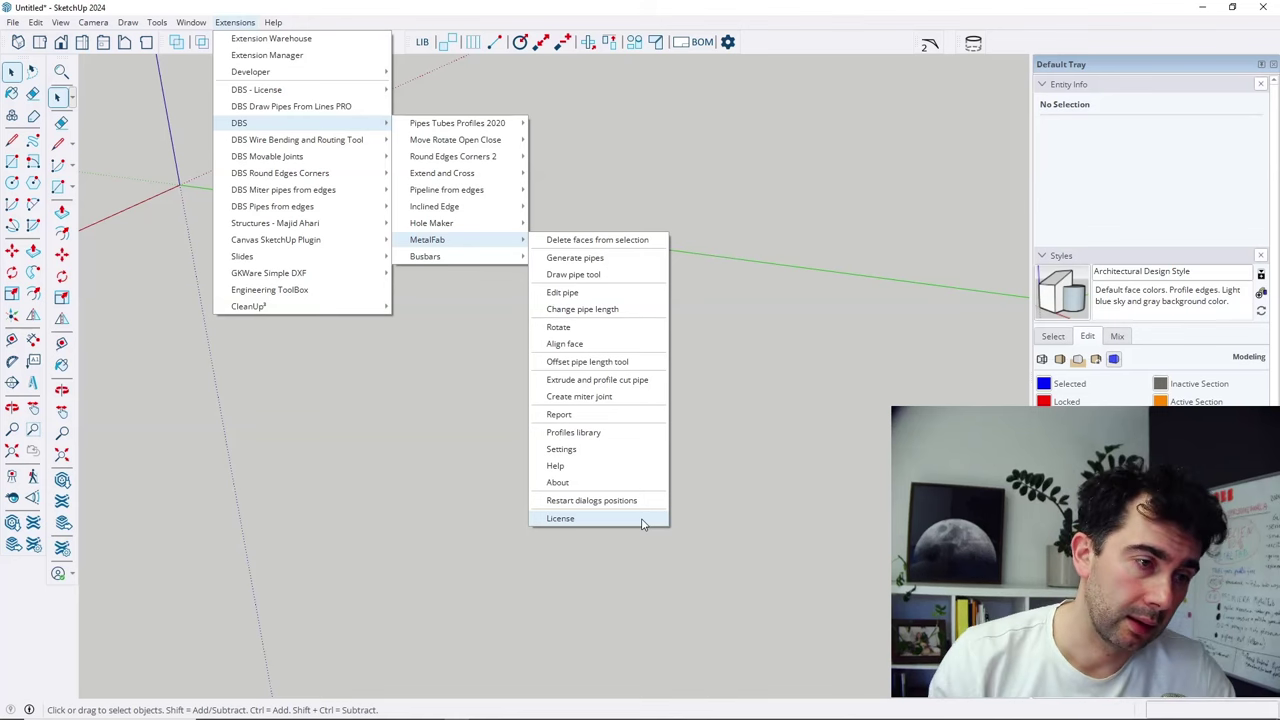
{"action": "left_click", "coordinate": [560, 522]}
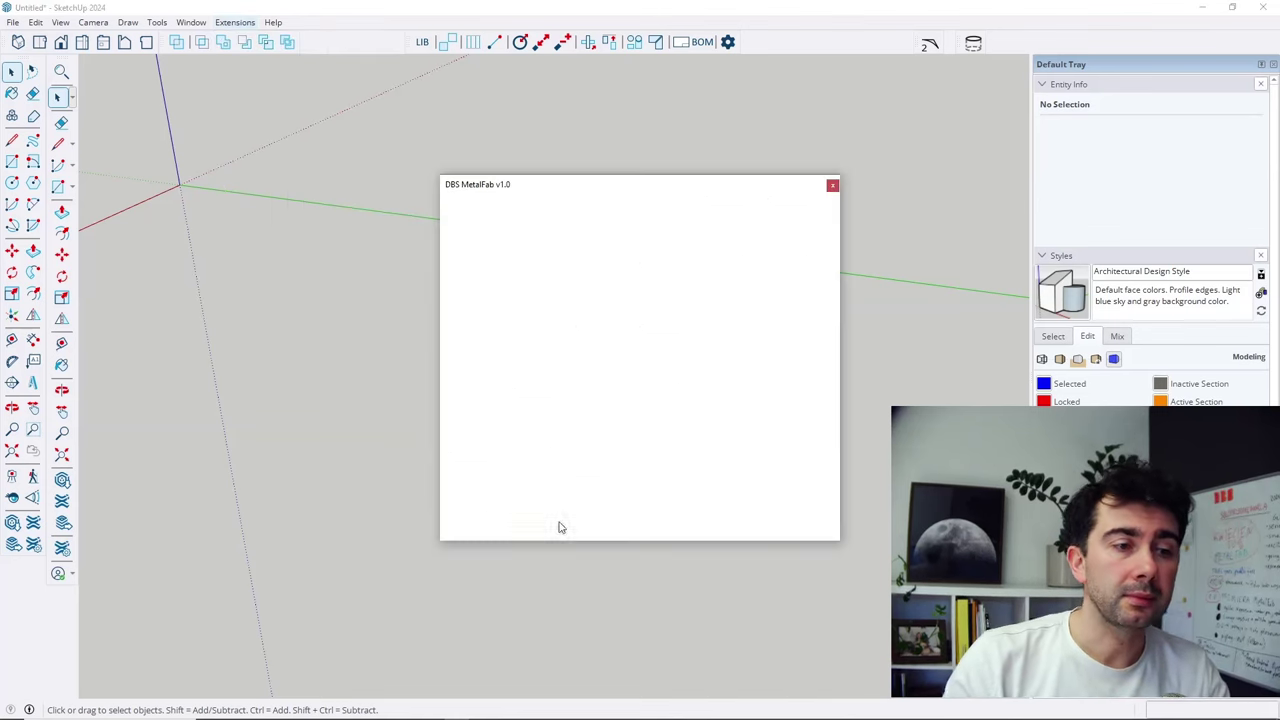
{"action": "left_click_drag", "start_coordinate": [630, 185], "coordinate": [567, 123]}
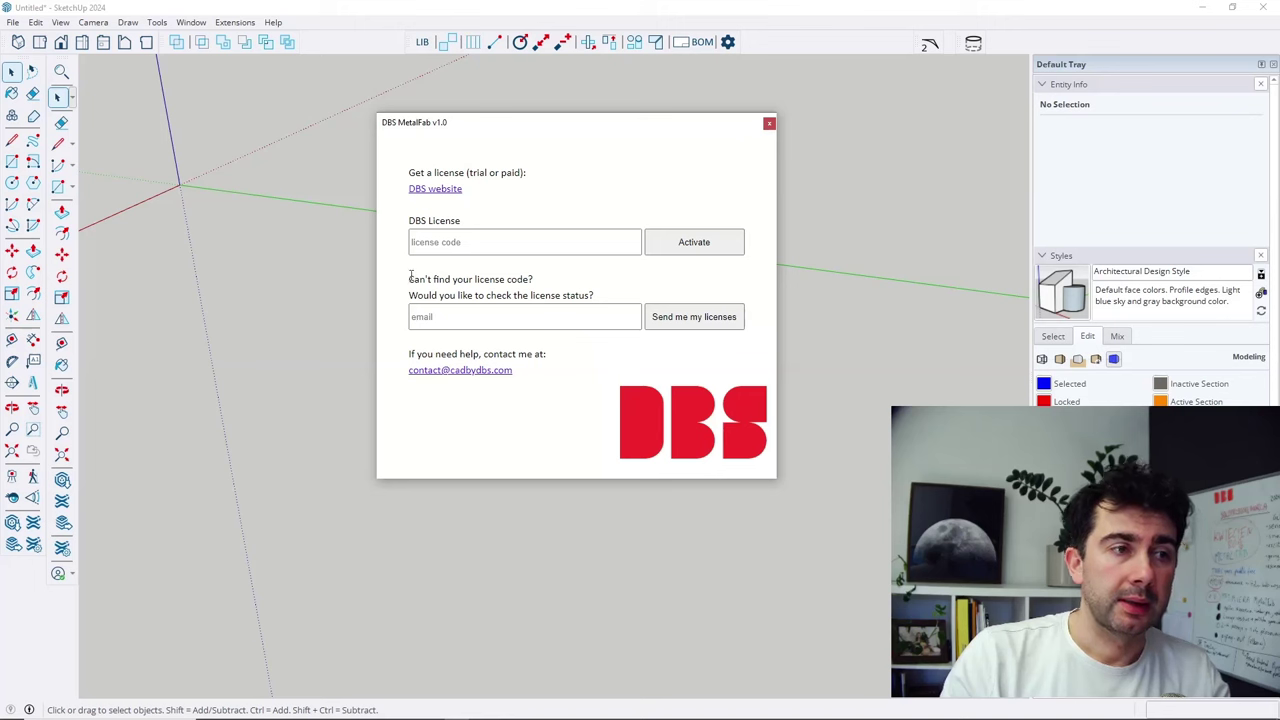
Place the cursor in the license dialog's empty email field.
{"action": "left_click", "coordinate": [482, 320]}
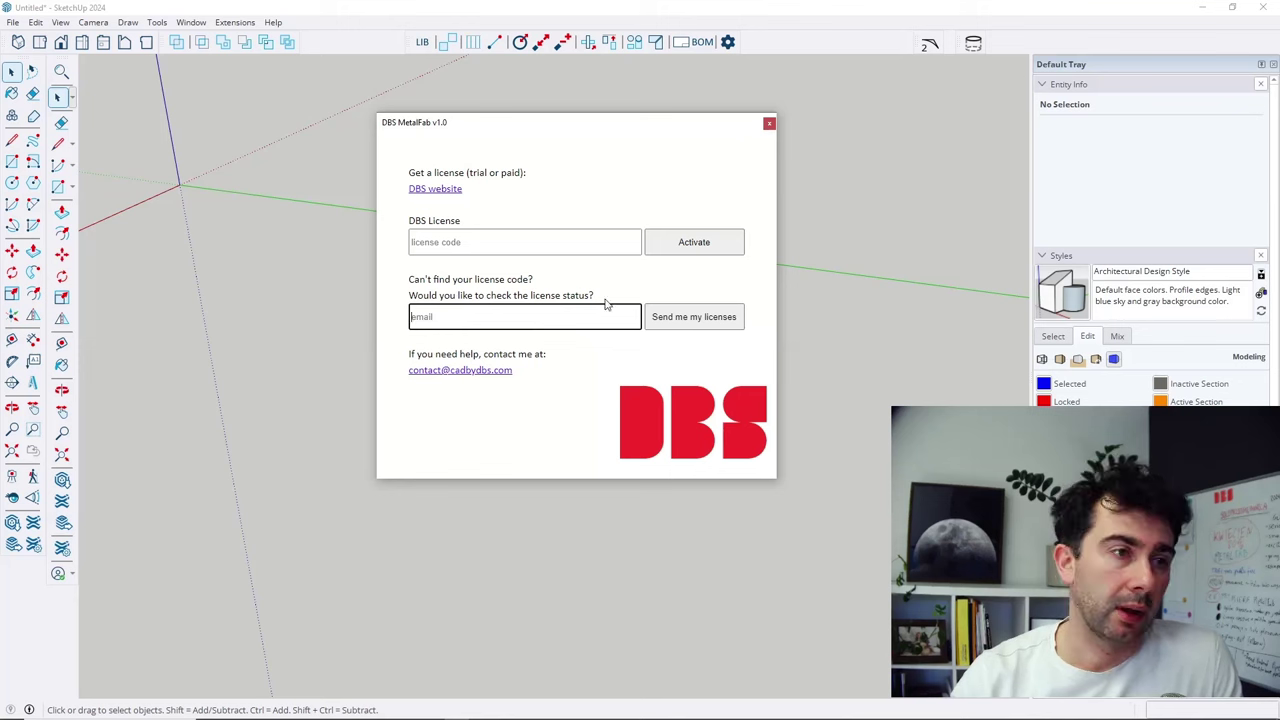
{"action": "left_click_drag", "start_coordinate": [606, 297], "coordinate": [423, 314]}
{"action": "left_click", "coordinate": [482, 314]}
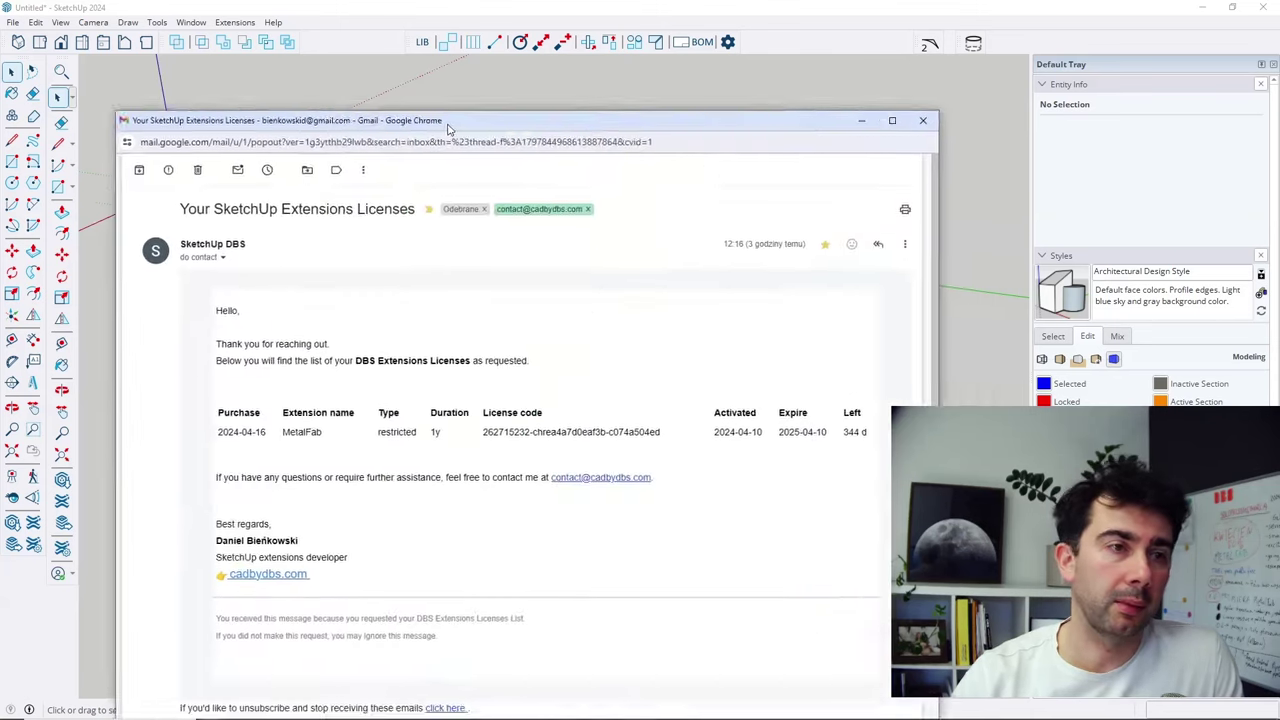
Select the MetalFab license code in the Gmail licenses email, then bring the license dialog forward.
{"action": "left_click_drag", "start_coordinate": [571, 120], "coordinate": [614, 60]}
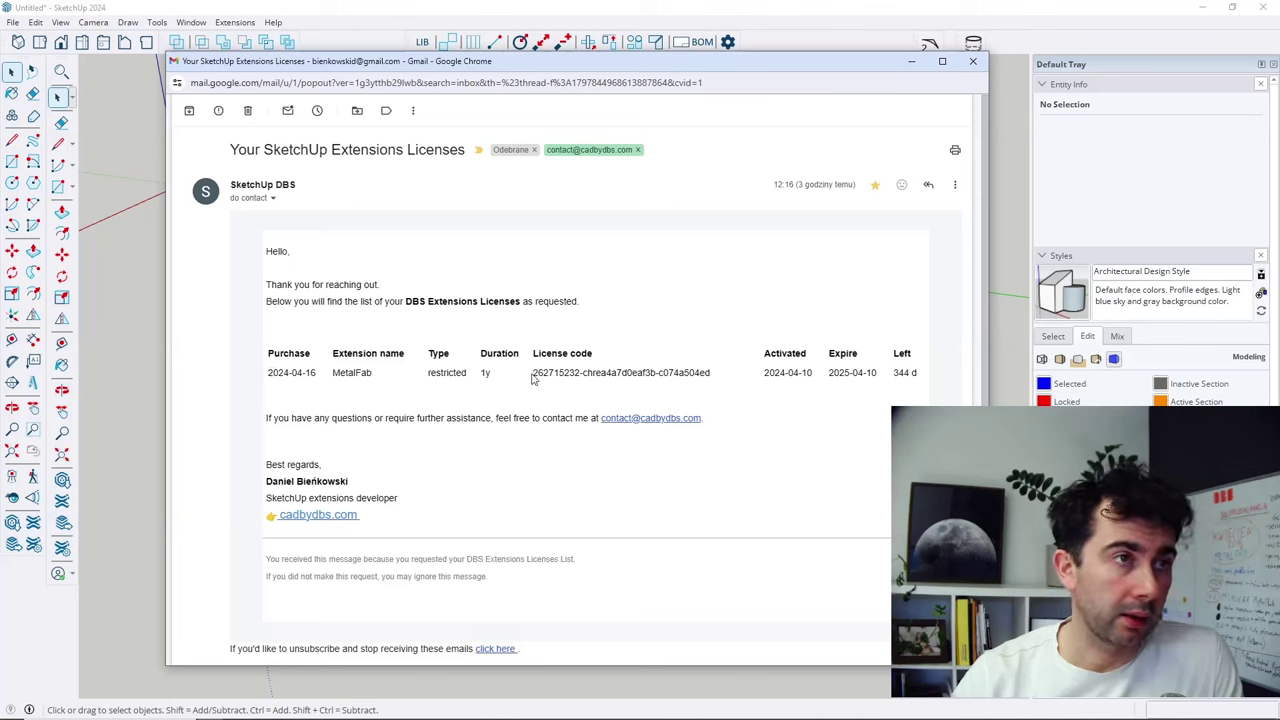
{"action": "left_click_drag", "start_coordinate": [534, 372], "coordinate": [720, 374]}
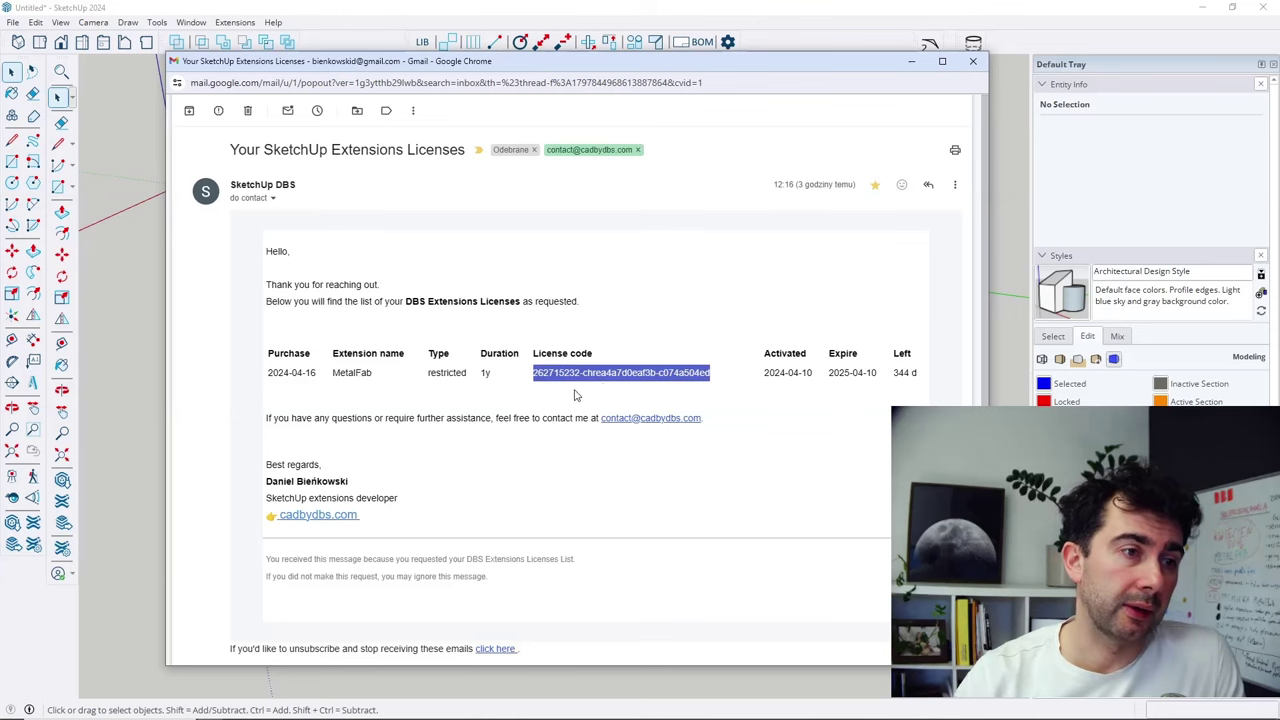
{"action": "left_click_drag", "start_coordinate": [870, 60], "coordinate": [850, 435]}
{"action": "left_click_drag", "start_coordinate": [407, 234], "coordinate": [488, 237]}
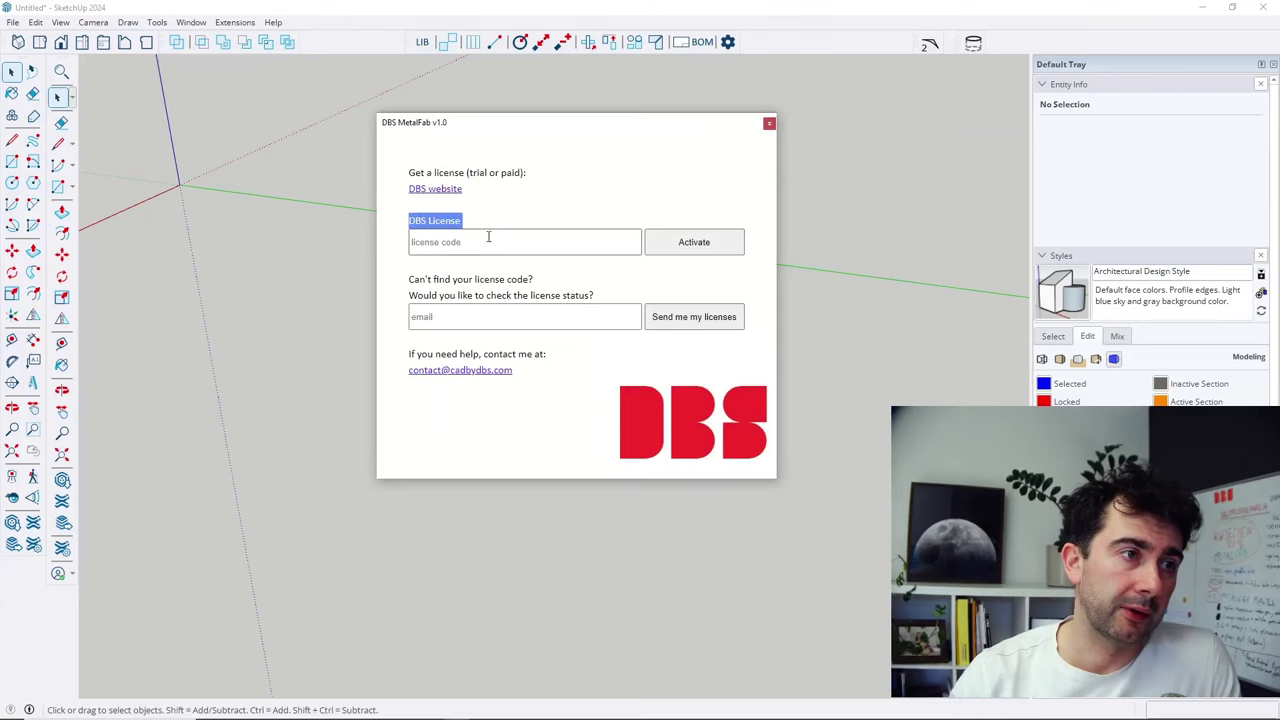
{"action": "left_click", "coordinate": [476, 240]}
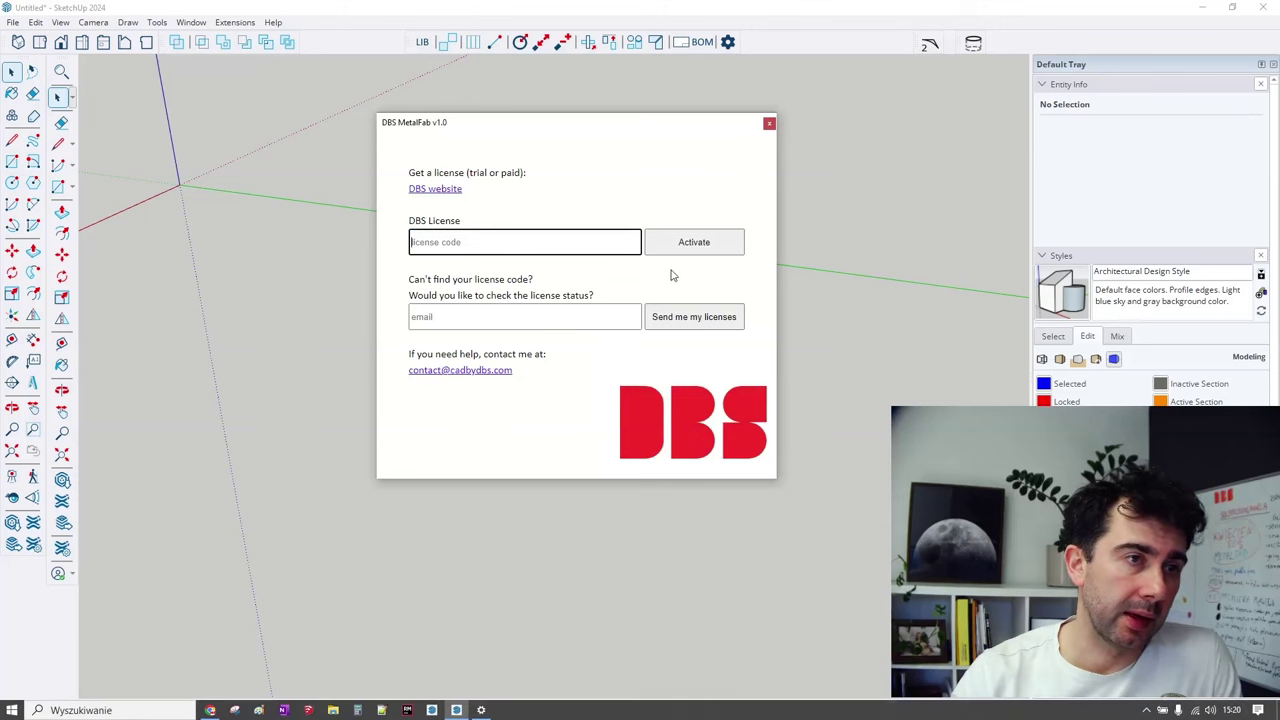
{"action": "left_click", "coordinate": [632, 186]}
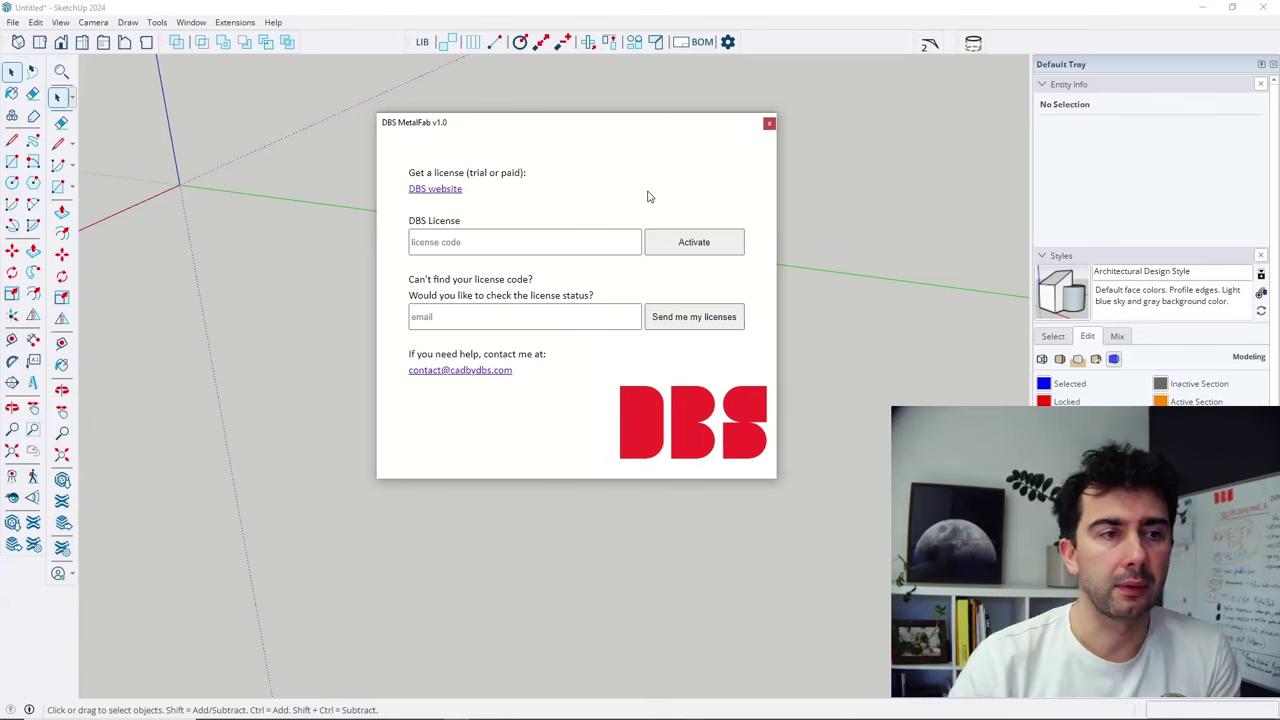
{"action": "left_click_drag", "start_coordinate": [640, 124], "coordinate": [663, 151]}
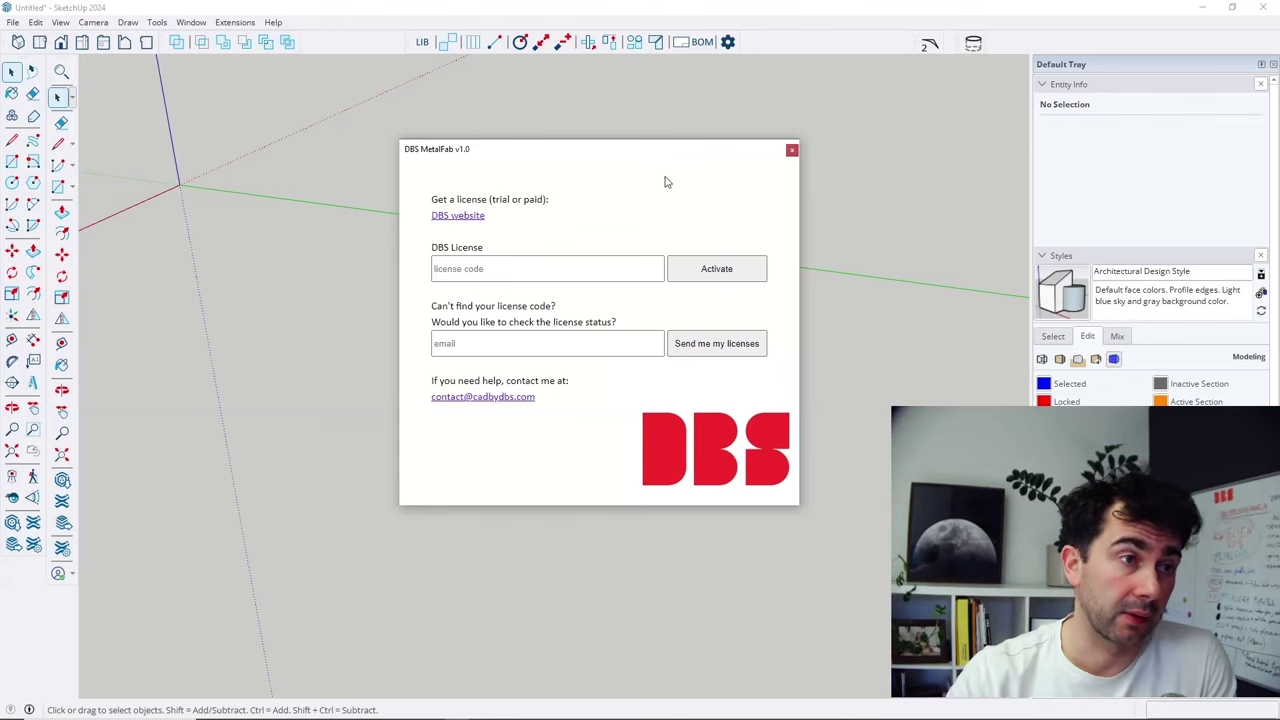
Close the DBS MetalFab license dialog.
{"action": "left_click", "coordinate": [791, 152]}
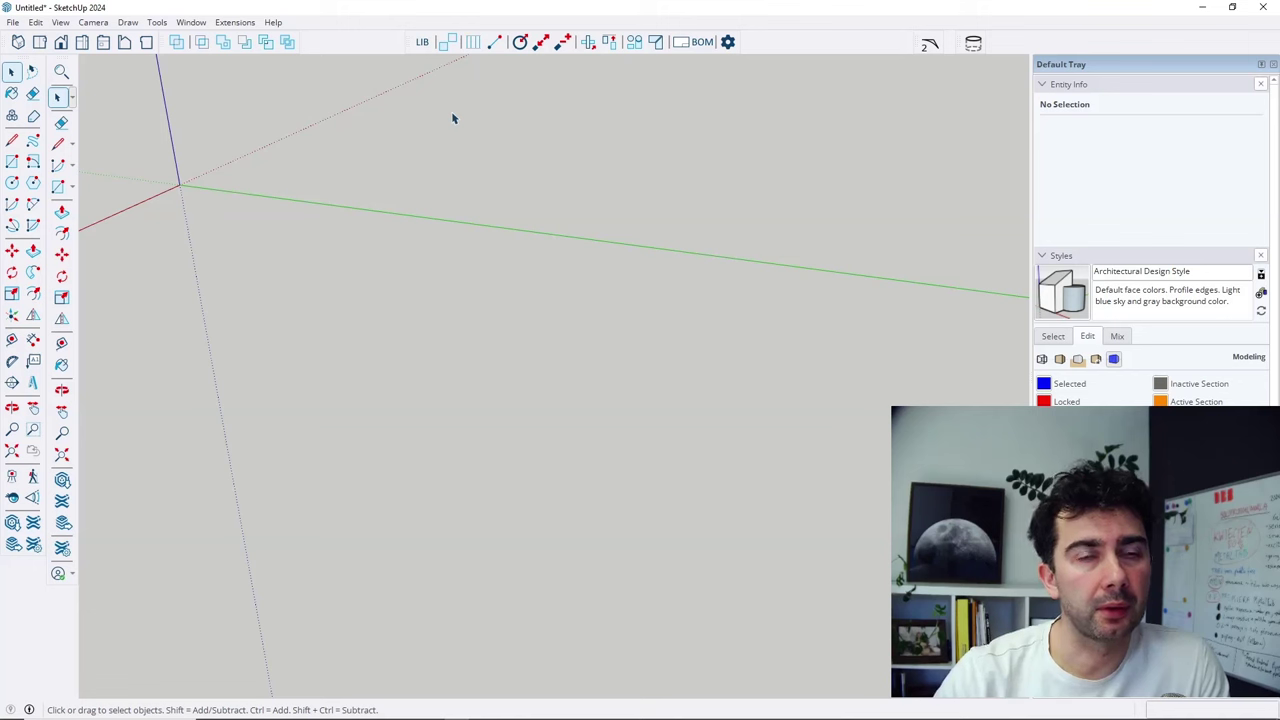
Delete the Rec, b and a profiles from the MetalFab Library and close it.
{"action": "left_click", "coordinate": [422, 44]}
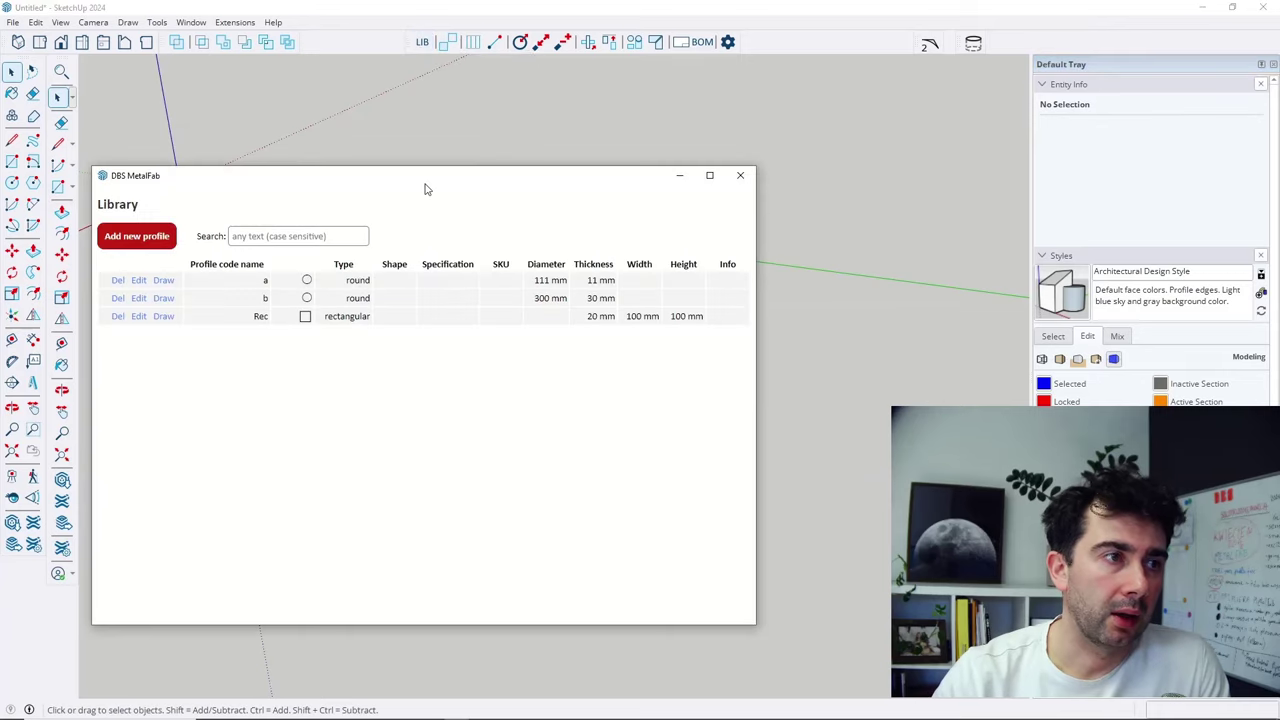
{"action": "left_click_drag", "start_coordinate": [424, 189], "coordinate": [494, 144]}
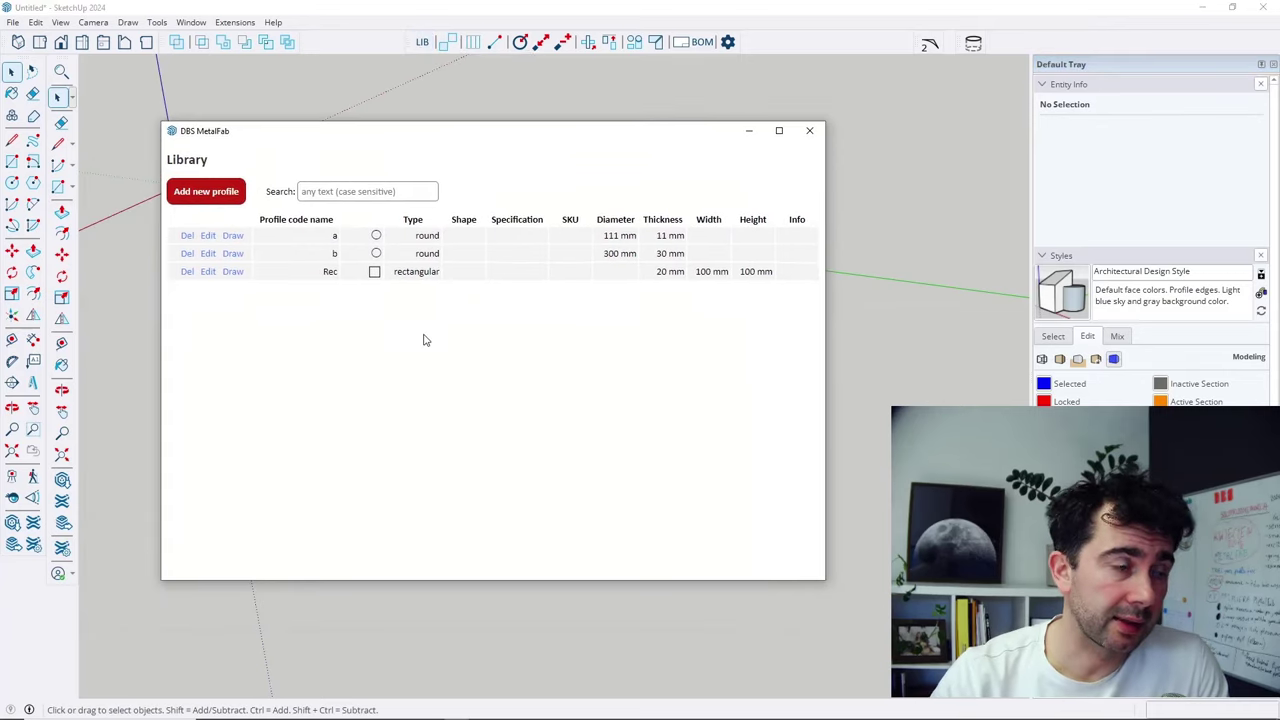
{"action": "left_click", "coordinate": [187, 272]}
{"action": "left_click", "coordinate": [656, 391]}
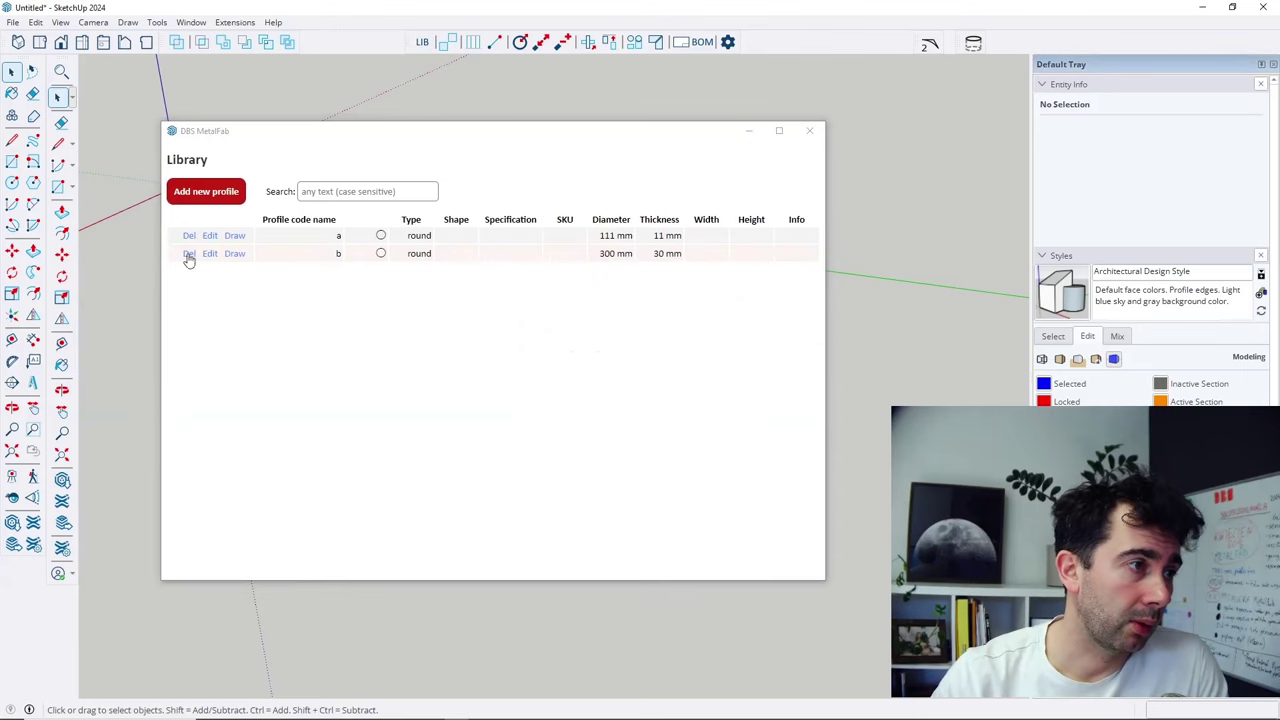
{"action": "left_click", "coordinate": [188, 256]}
{"action": "left_click", "coordinate": [651, 386]}
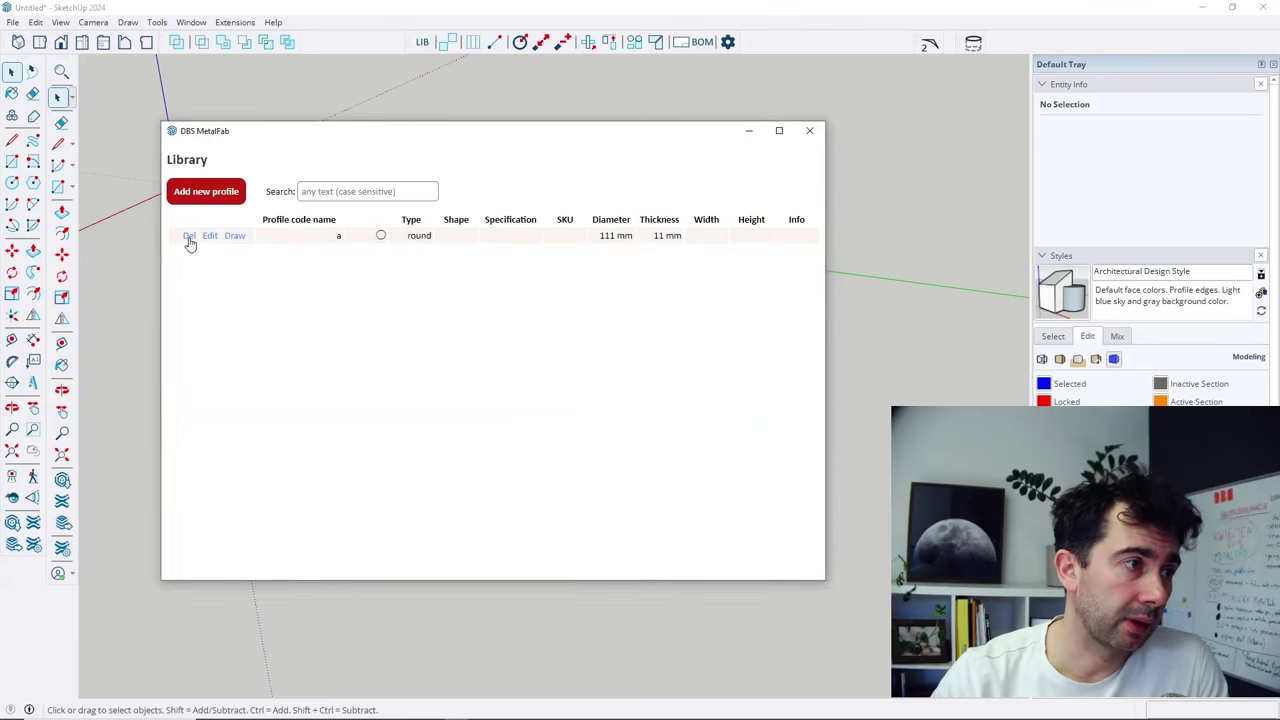
{"action": "left_click", "coordinate": [189, 236]}
{"action": "left_click", "coordinate": [649, 387]}
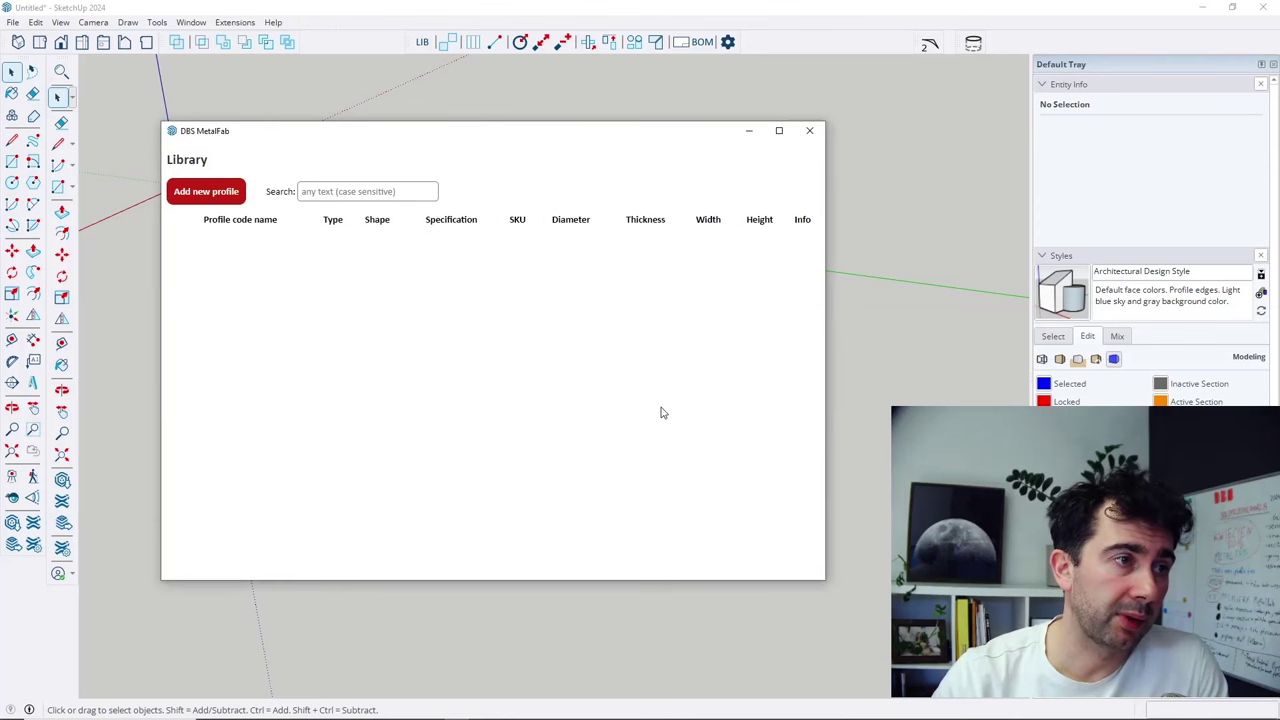
{"action": "left_click", "coordinate": [808, 131]}
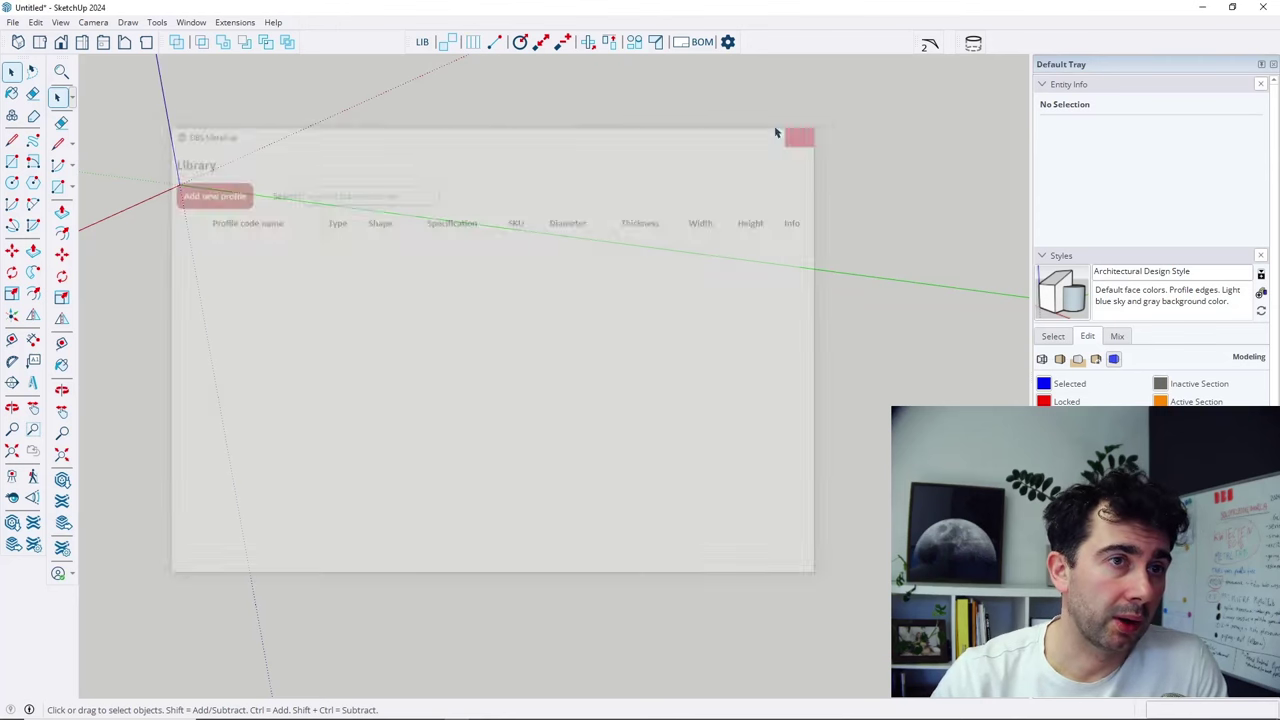
Start the MetalFab Draw tool and switch its profile type from Round to Rectangular.
{"action": "left_click", "coordinate": [494, 41]}
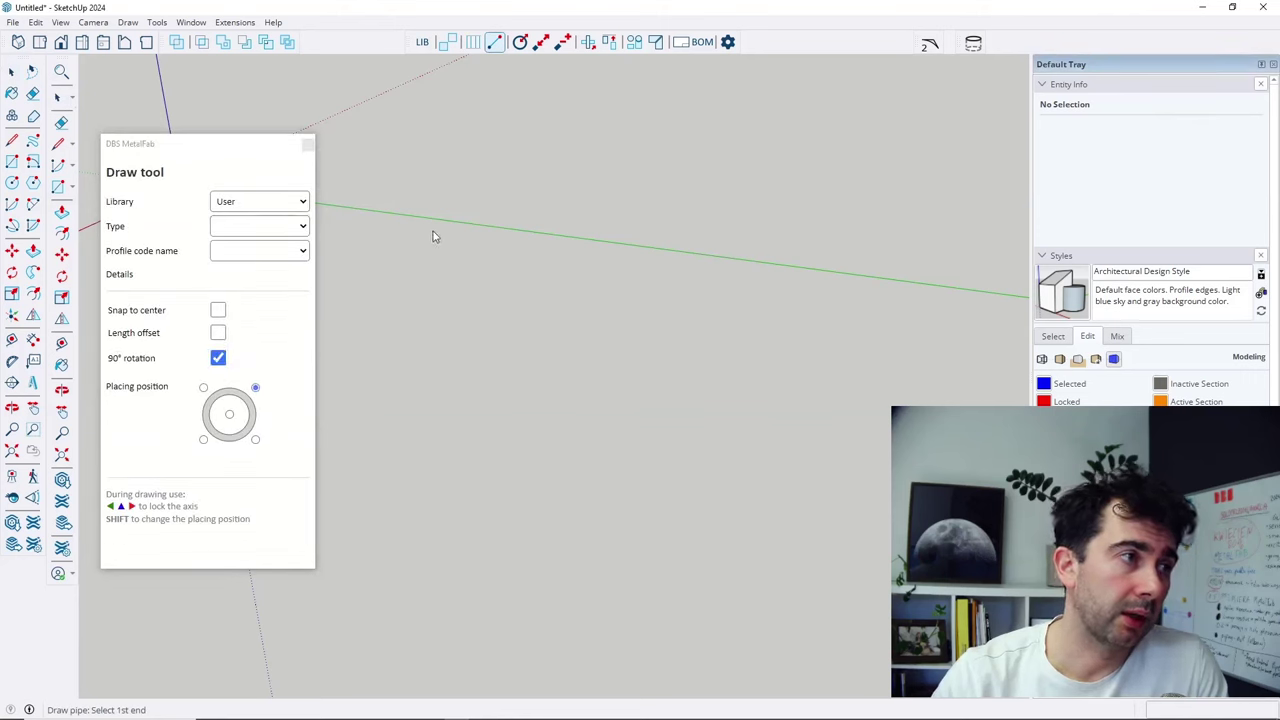
{"action": "left_click", "coordinate": [221, 231]}
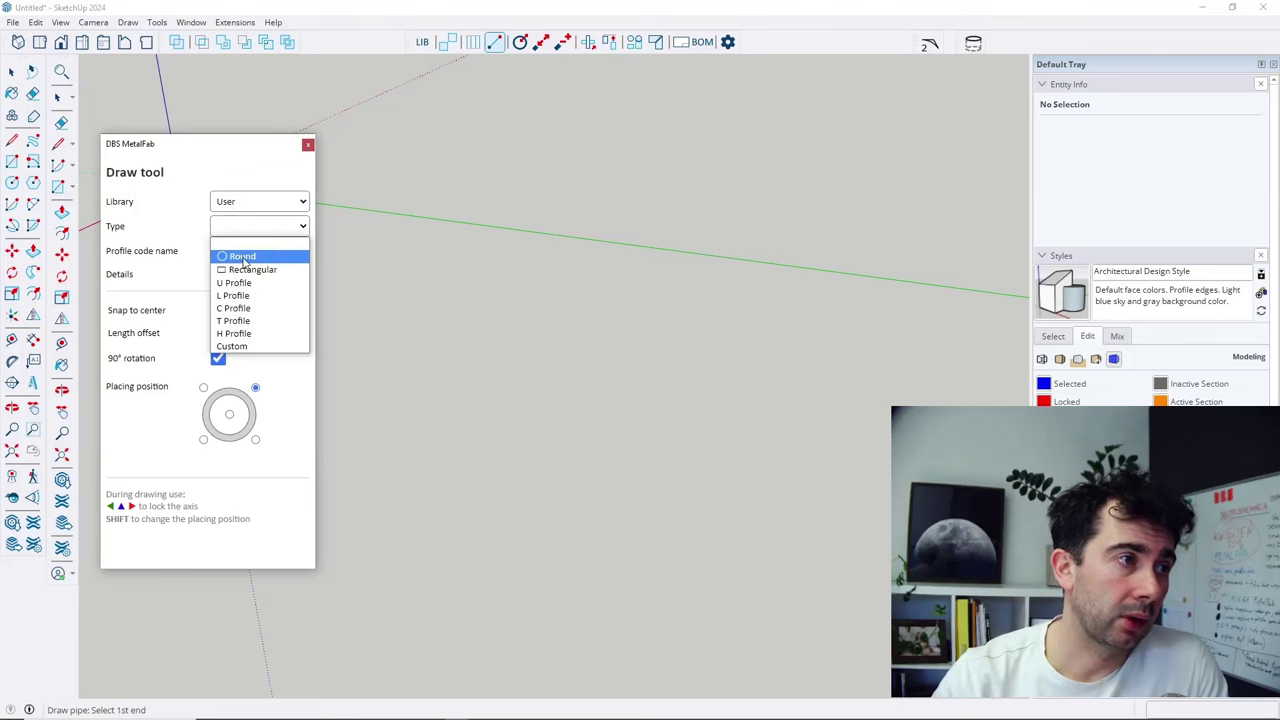
{"action": "left_click", "coordinate": [243, 258]}
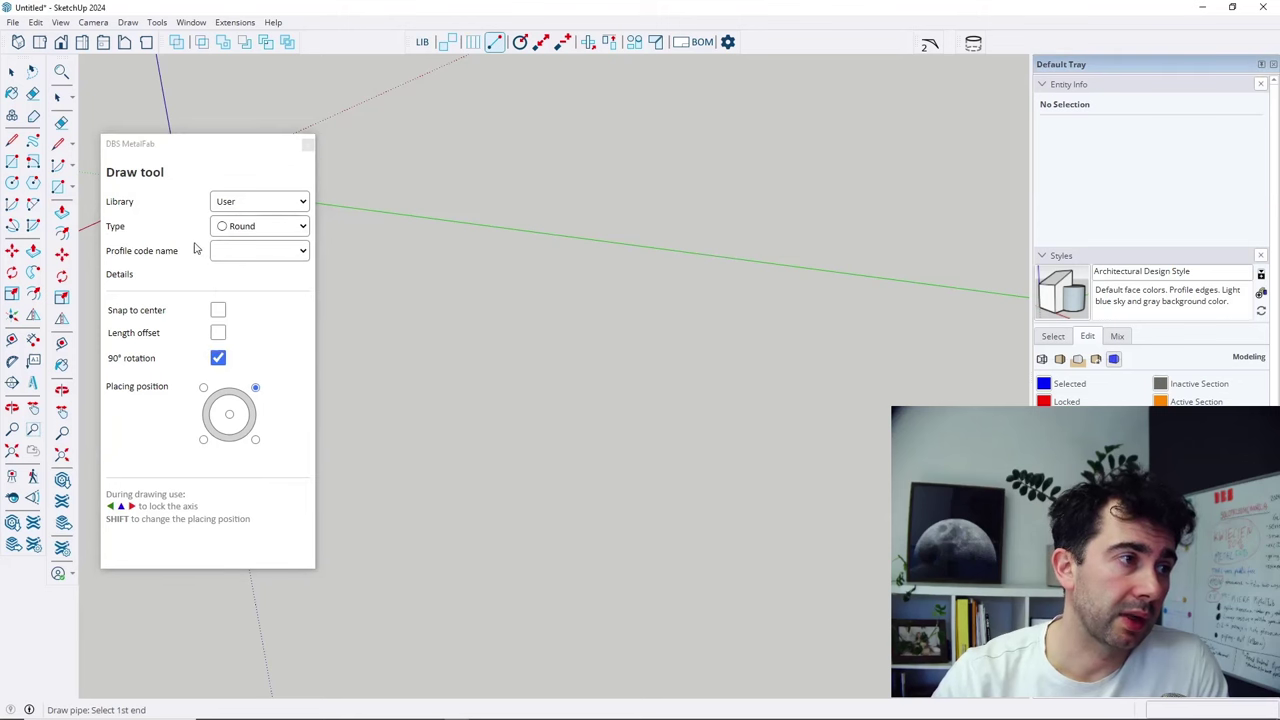
{"action": "left_click", "coordinate": [283, 233]}
{"action": "left_click", "coordinate": [250, 268]}
{"action": "left_click", "coordinate": [243, 251]}
{"action": "left_click", "coordinate": [158, 256]}
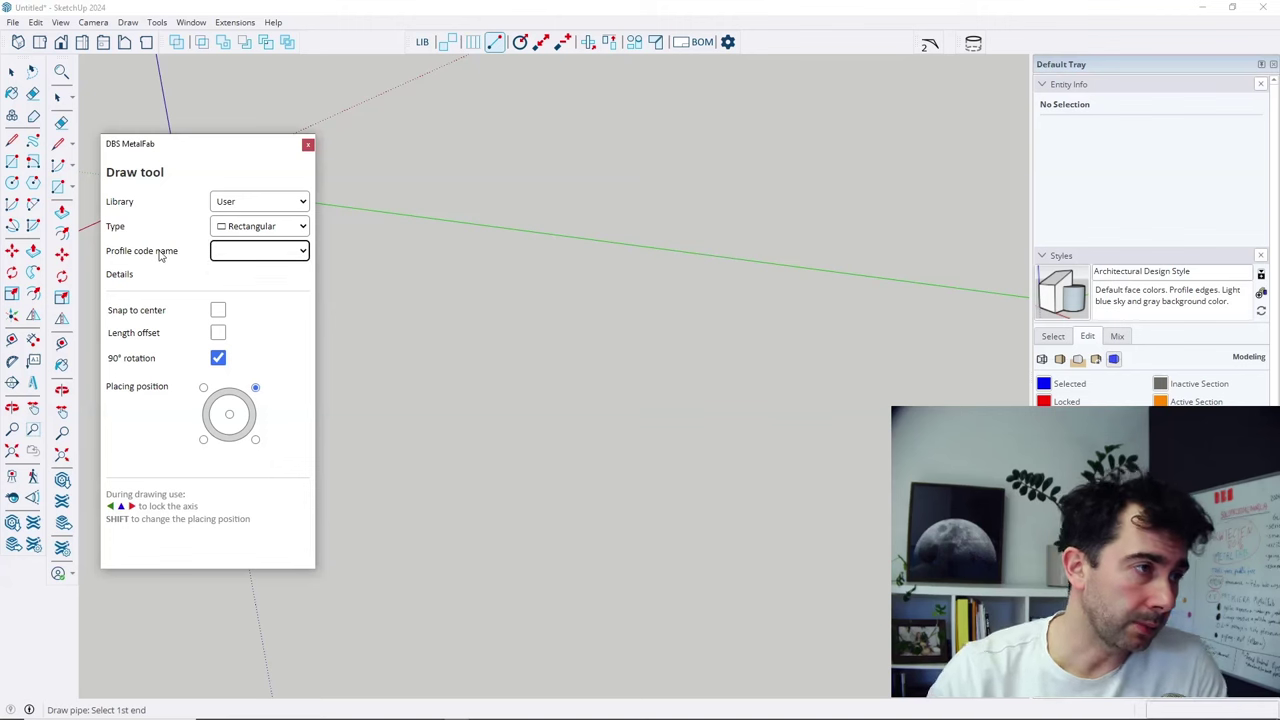
Close the Draw tool, cancel the pipe drawing, and reopen the profile Library.
{"action": "left_click", "coordinate": [458, 241]}
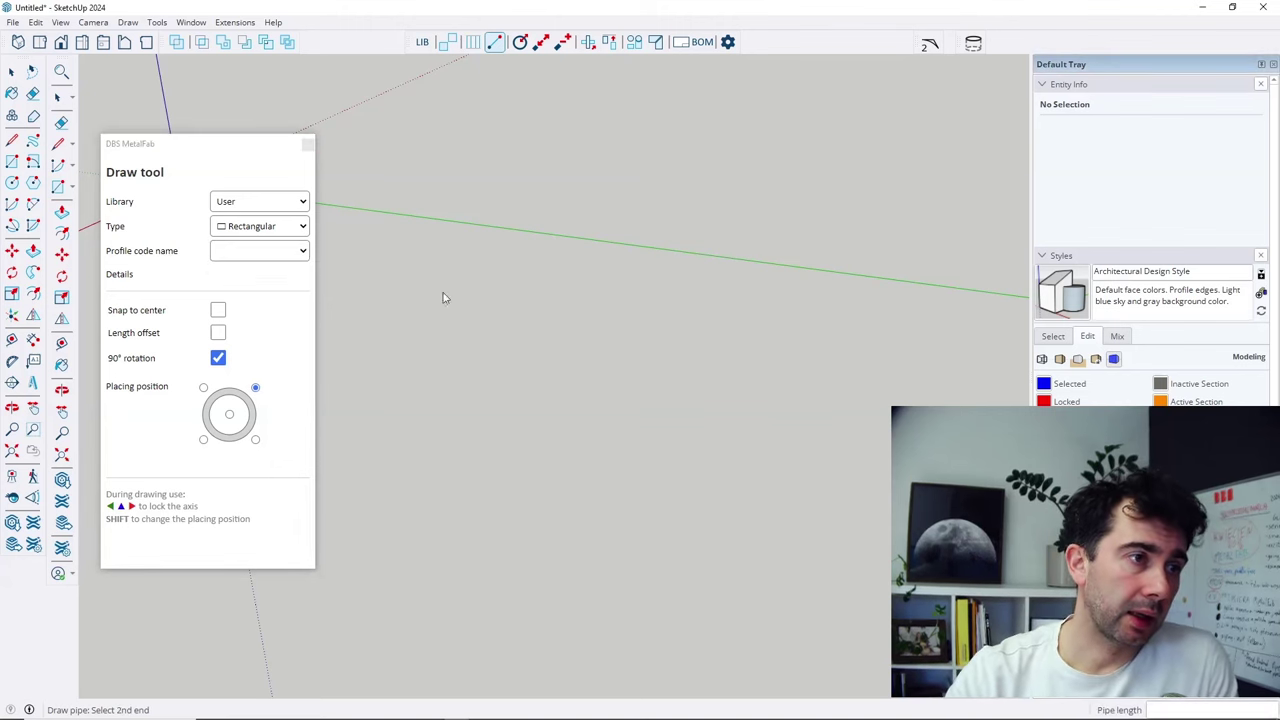
{"action": "left_click", "coordinate": [307, 146]}
{"action": "key", "text": "space"}
{"action": "left_click", "coordinate": [422, 42]}
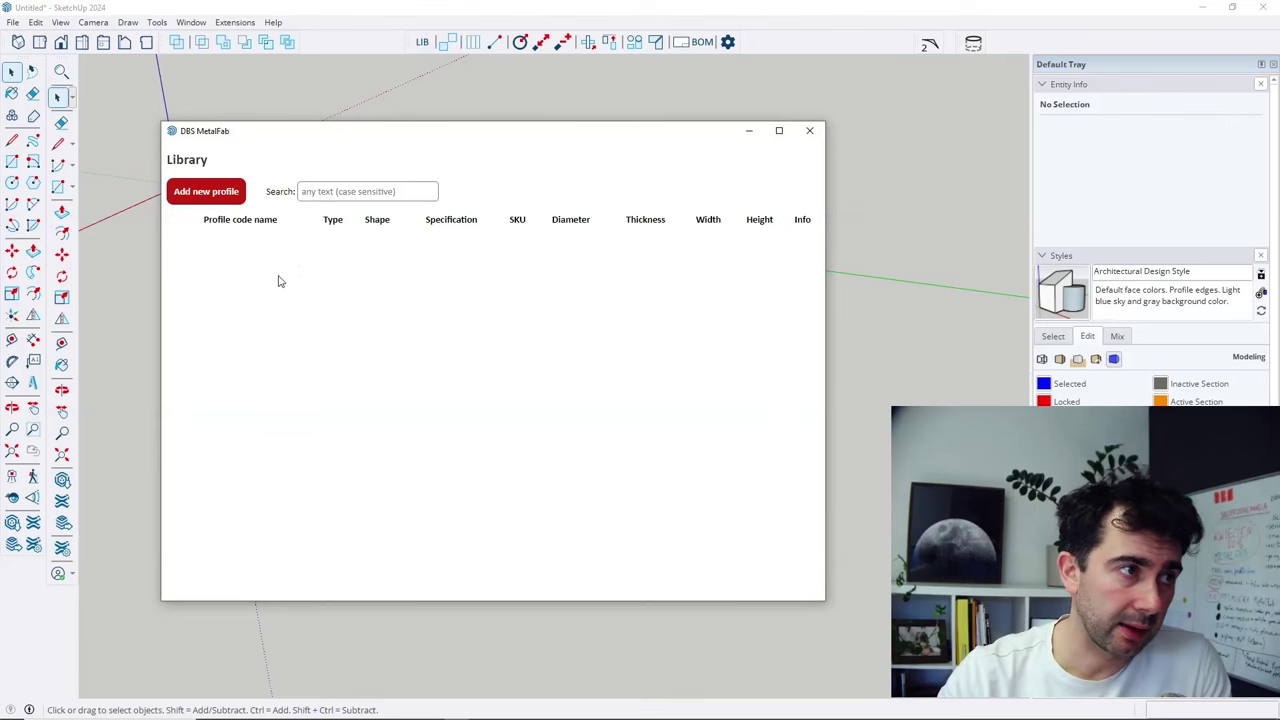
Start a new library profile with code name RO-200x20.
{"action": "left_click", "coordinate": [213, 196]}
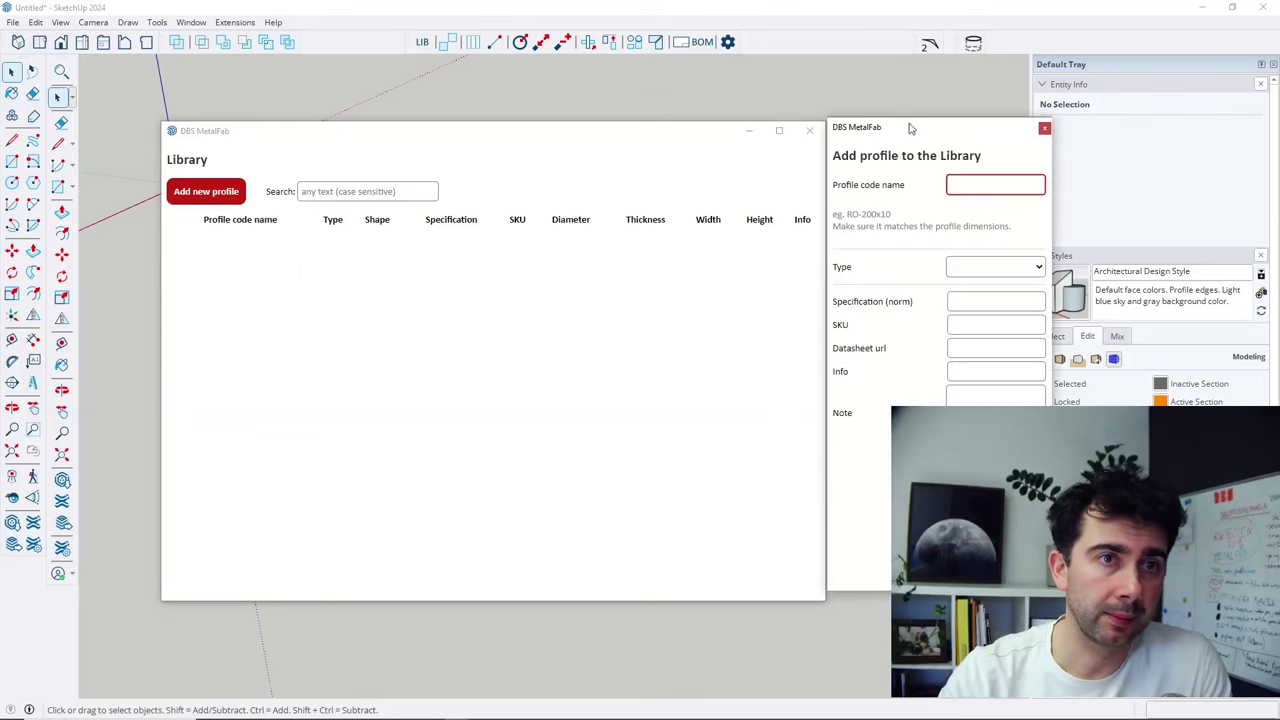
{"action": "left_click_drag", "start_coordinate": [912, 128], "coordinate": [422, 132]}
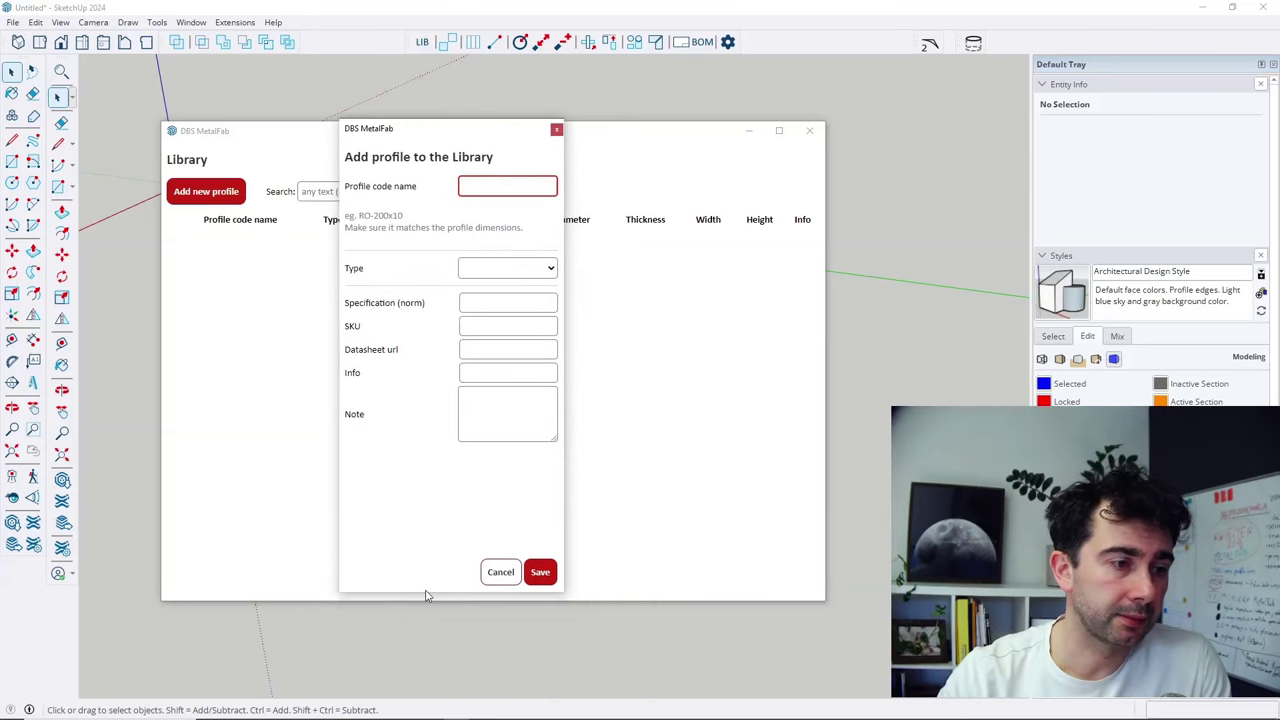
{"action": "left_click_drag", "start_coordinate": [425, 592], "coordinate": [428, 506]}
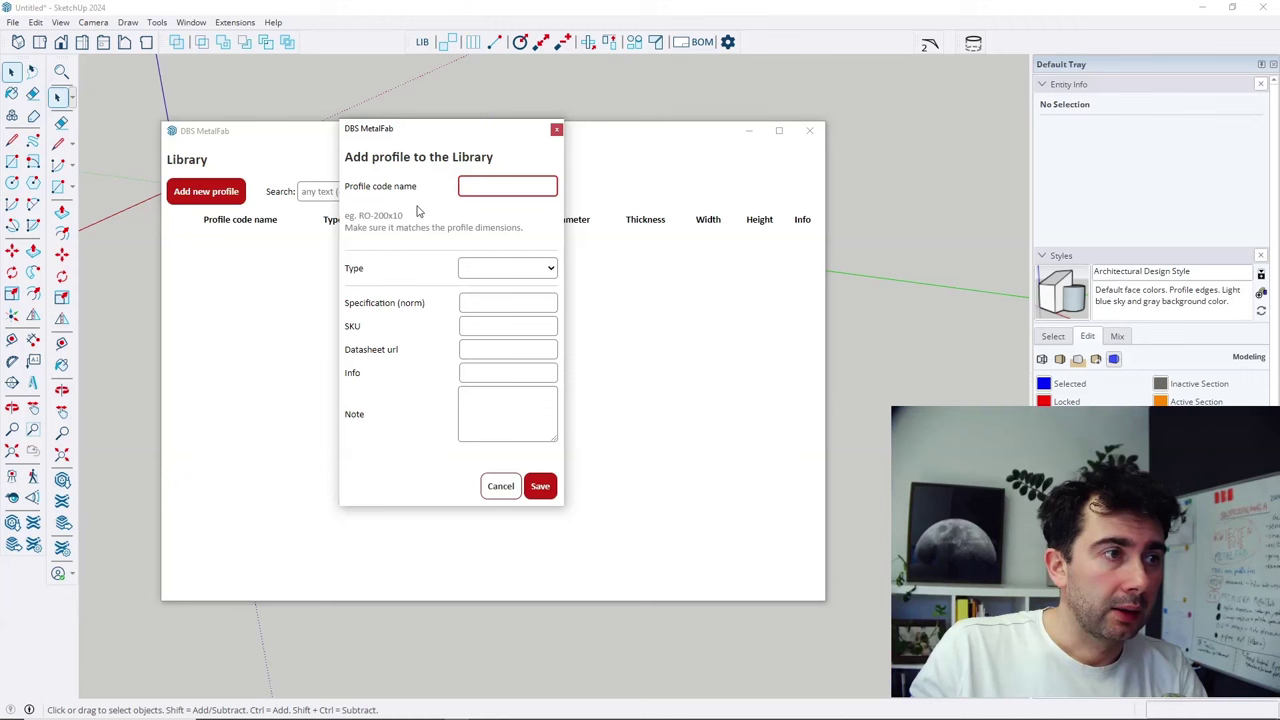
{"action": "left_click", "coordinate": [502, 185]}
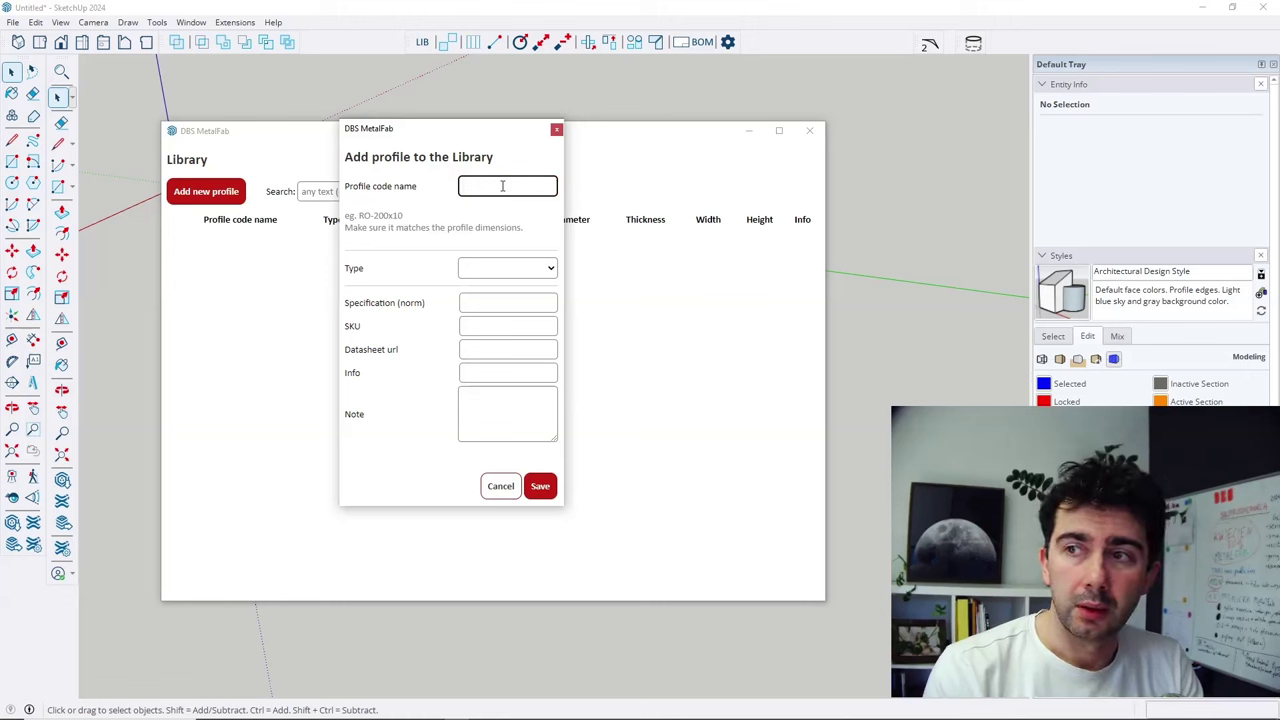
{"action": "type", "text": "R"}
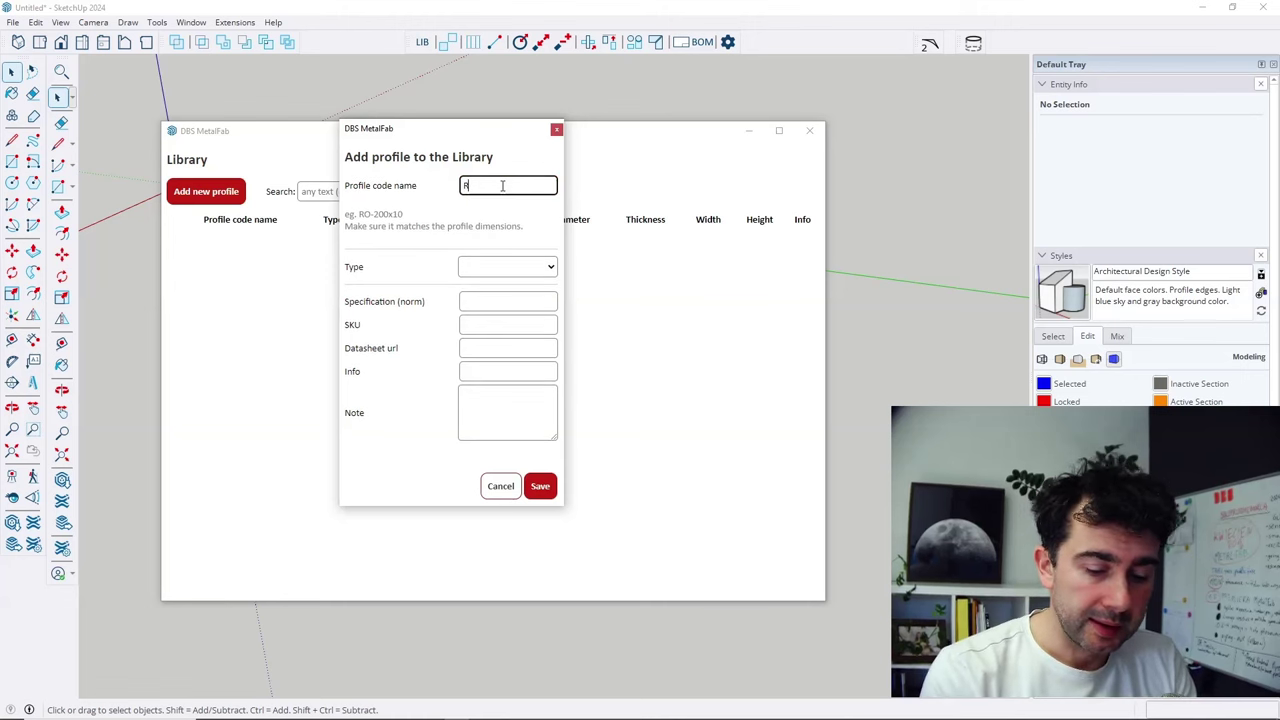
{"action": "type", "text": "O"}
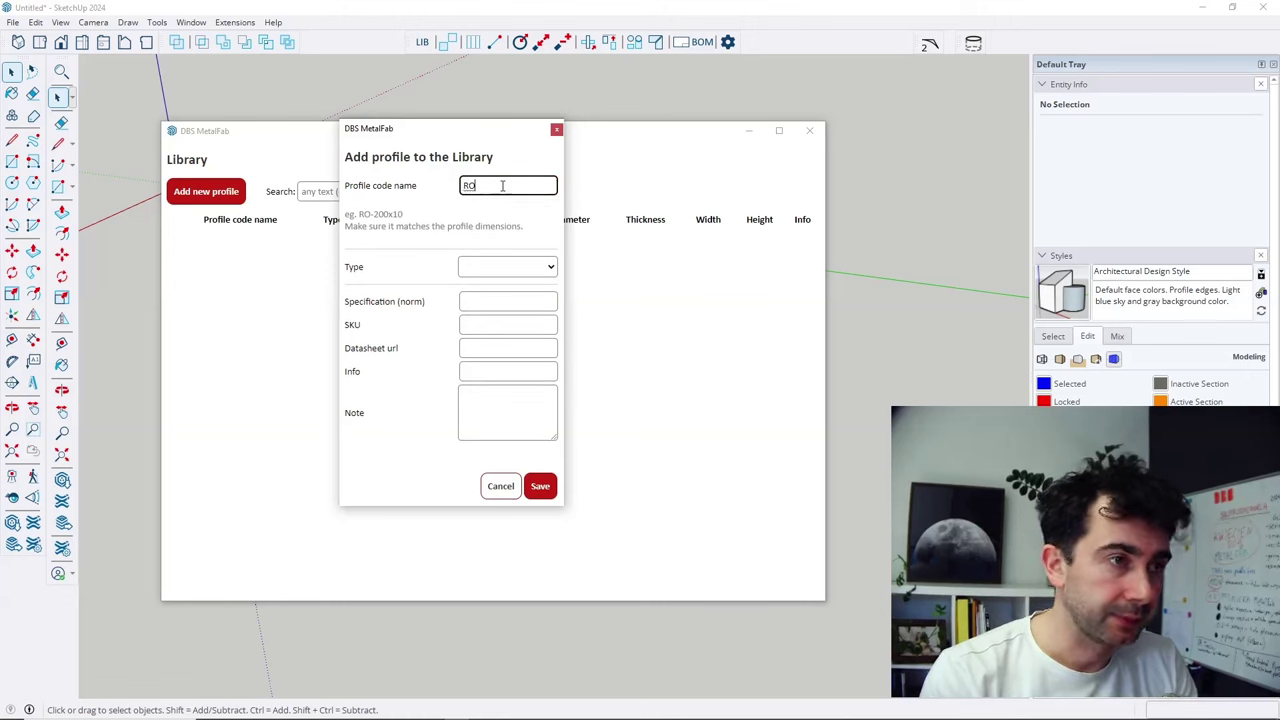
{"action": "type", "text": "-"}
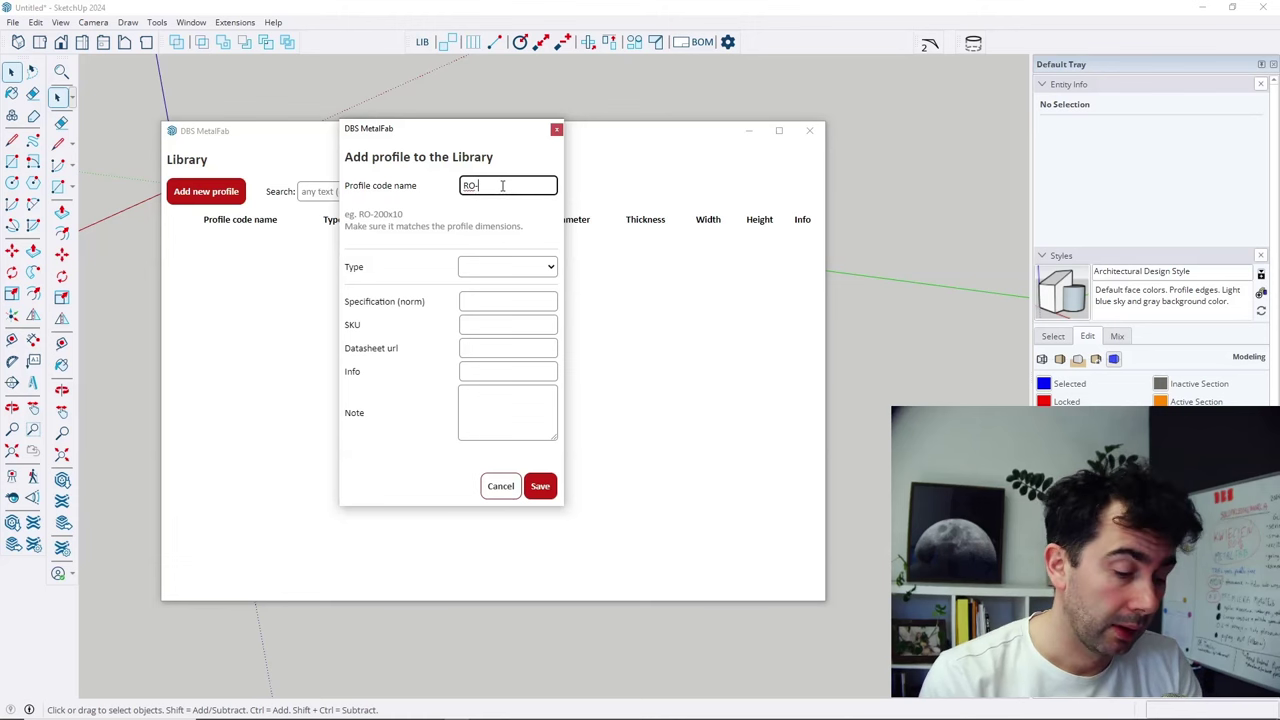
{"action": "type", "text": "200"}
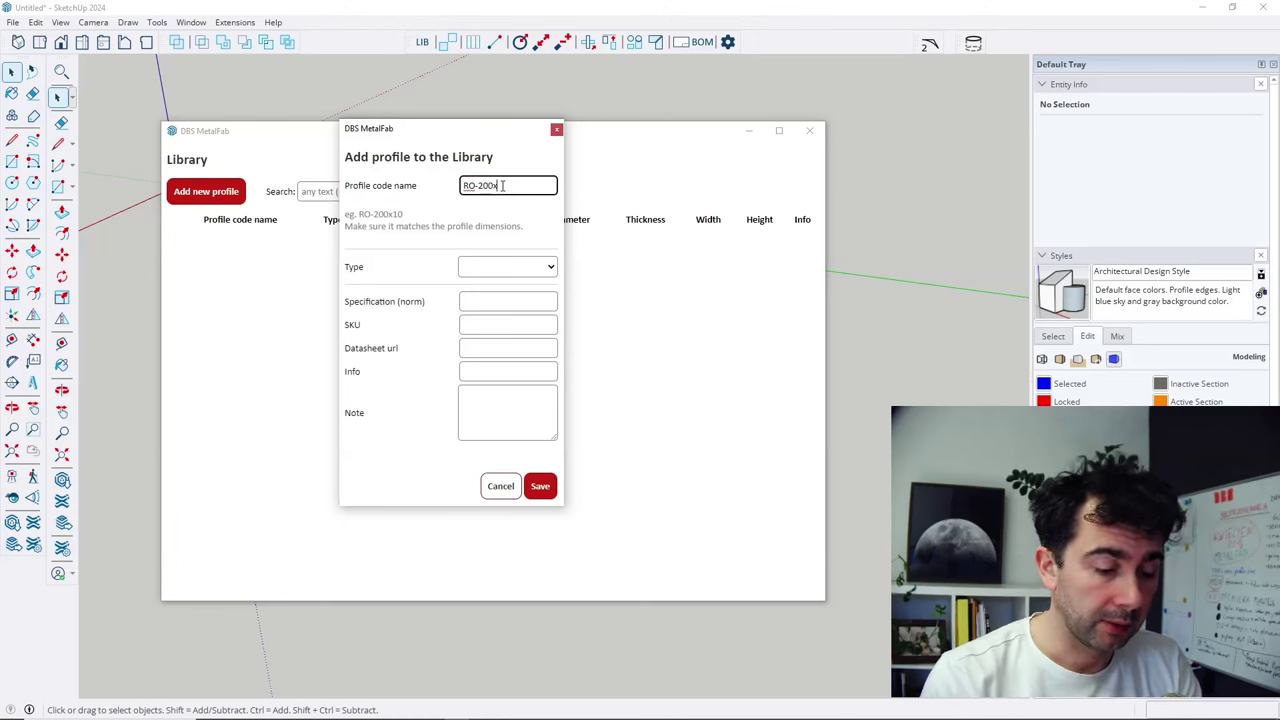
{"action": "type", "text": "x2"}
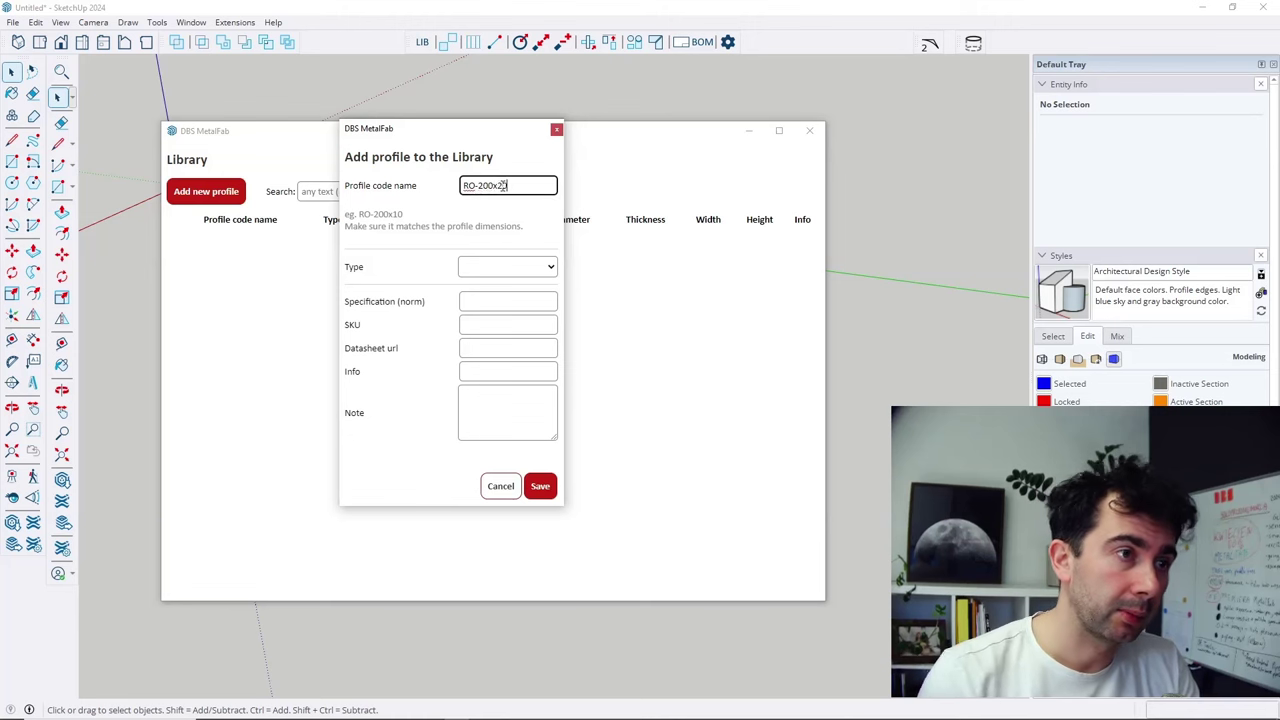
{"action": "type", "text": "0"}
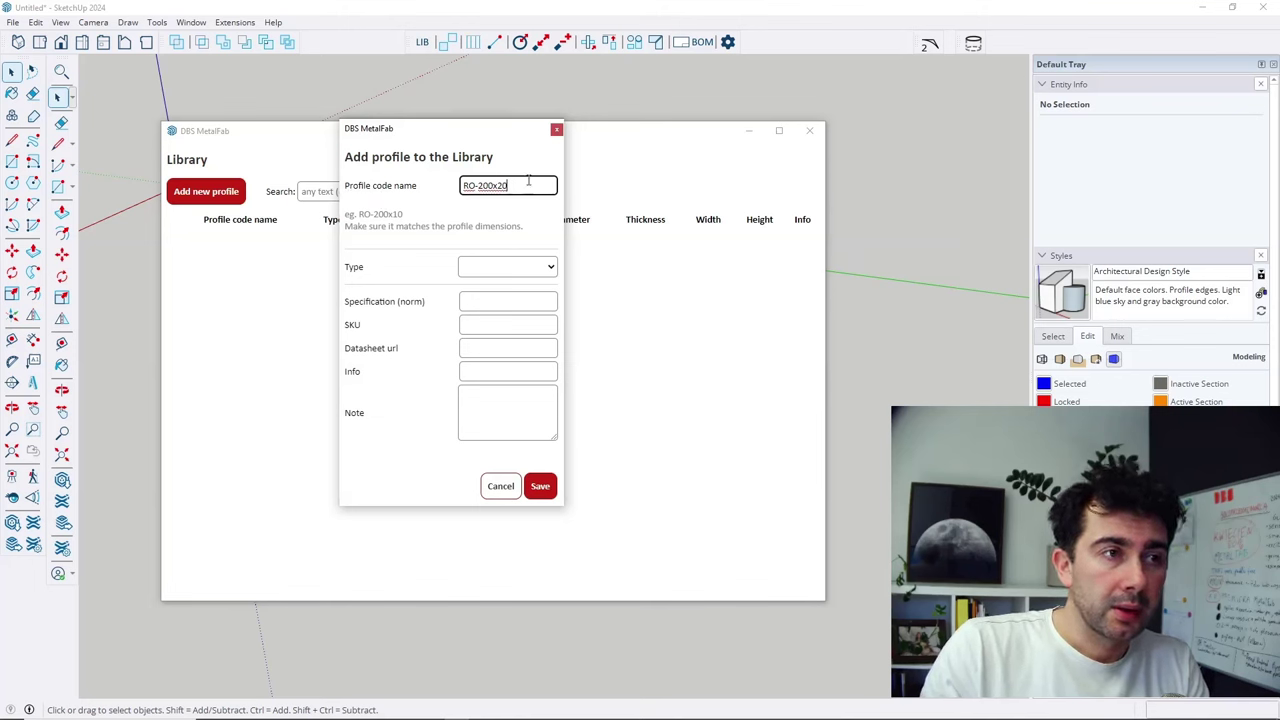
{"action": "left_click_drag", "start_coordinate": [512, 186], "coordinate": [458, 192]}
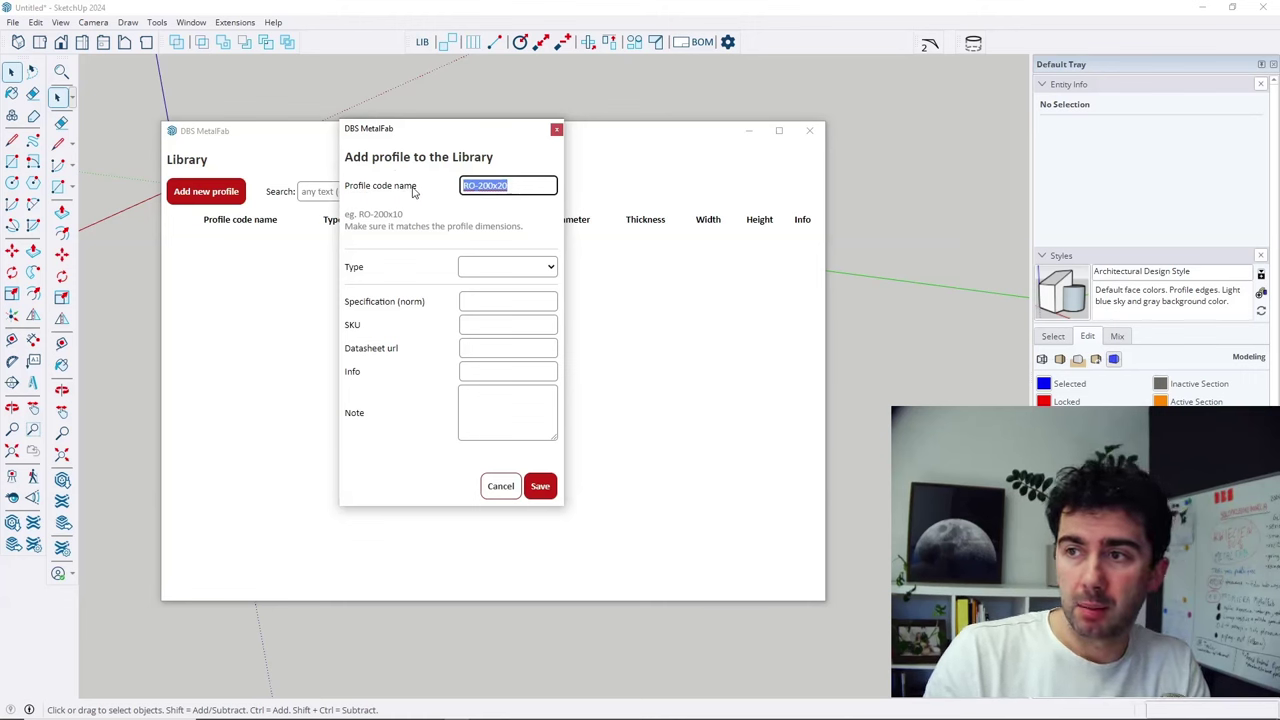
Make the profile Round with 200 mm diameter and 20 mm thickness.
{"action": "left_click", "coordinate": [475, 268]}
{"action": "left_click", "coordinate": [451, 207]}
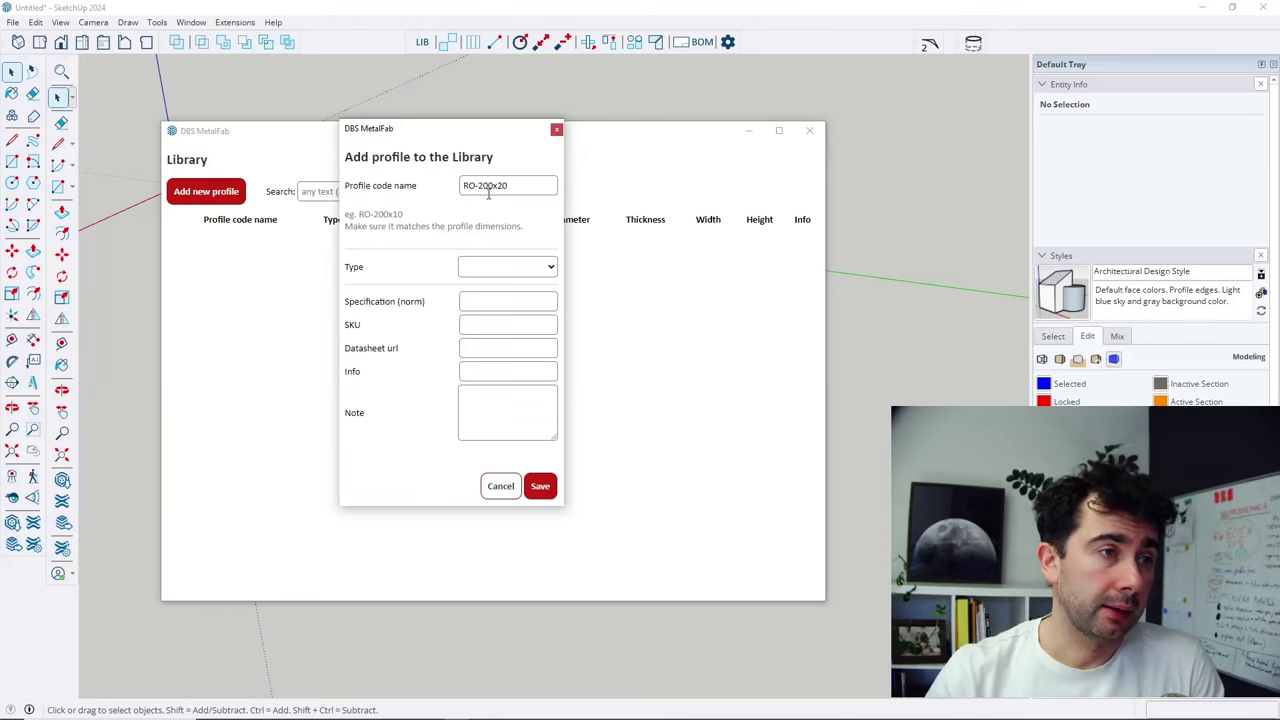
{"action": "left_click", "coordinate": [517, 272]}
{"action": "left_click", "coordinate": [505, 298]}
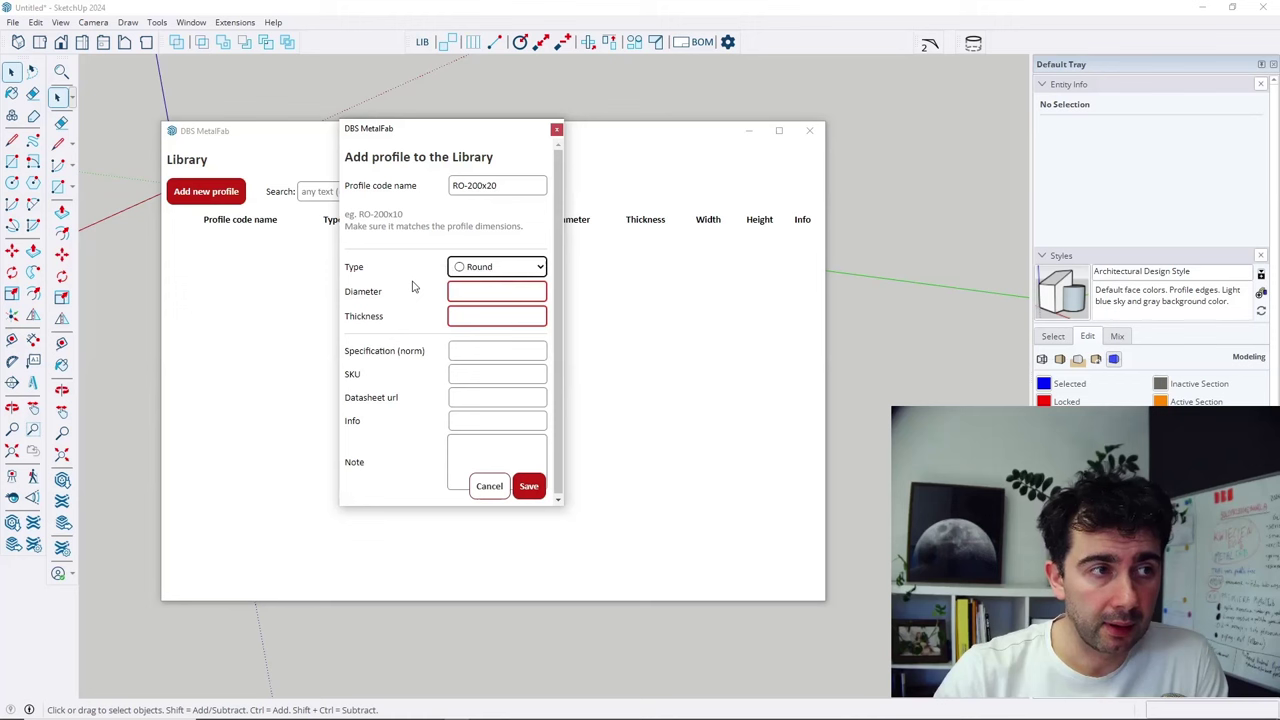
{"action": "left_click", "coordinate": [474, 291]}
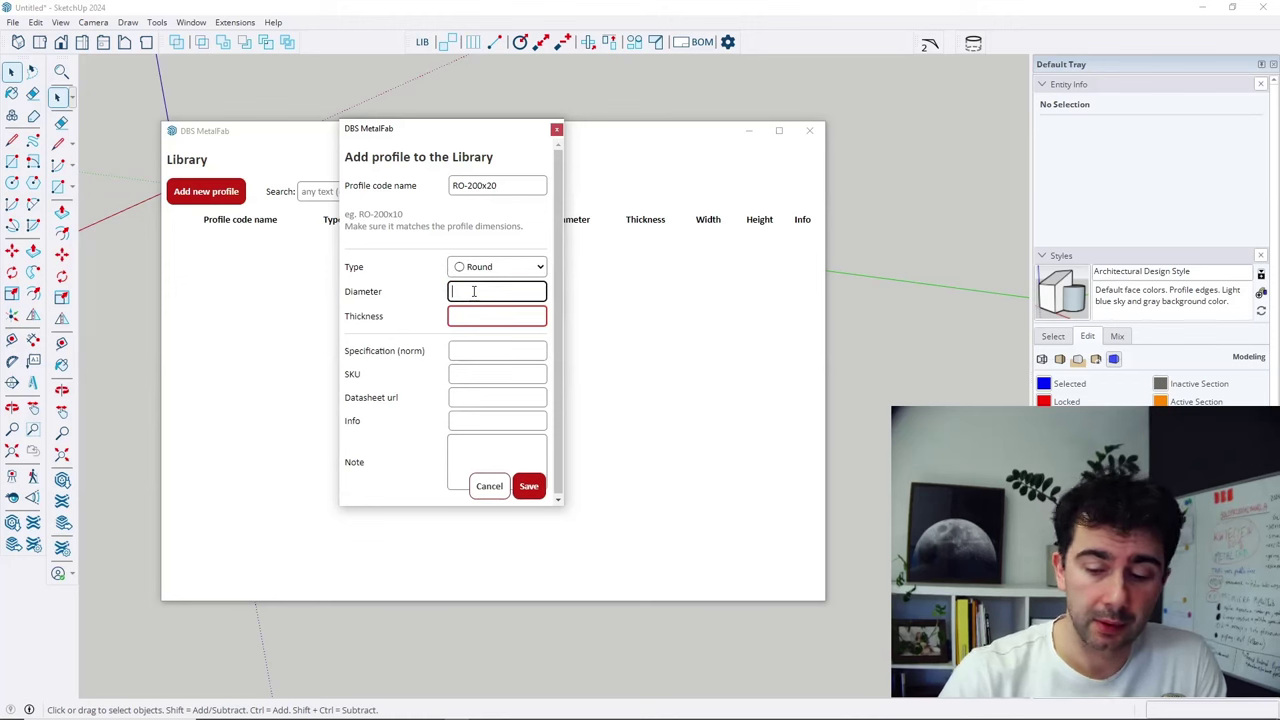
{"action": "type", "text": "200 mm"}
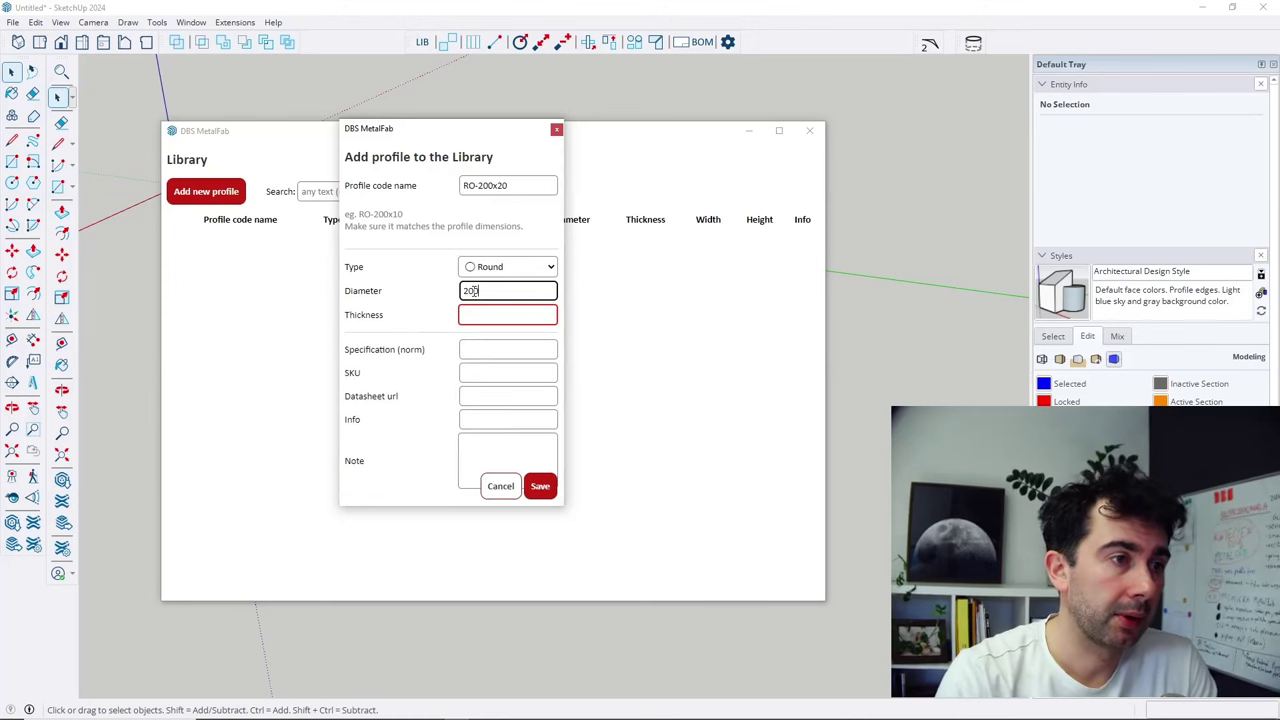
{"action": "left_click", "coordinate": [506, 321]}
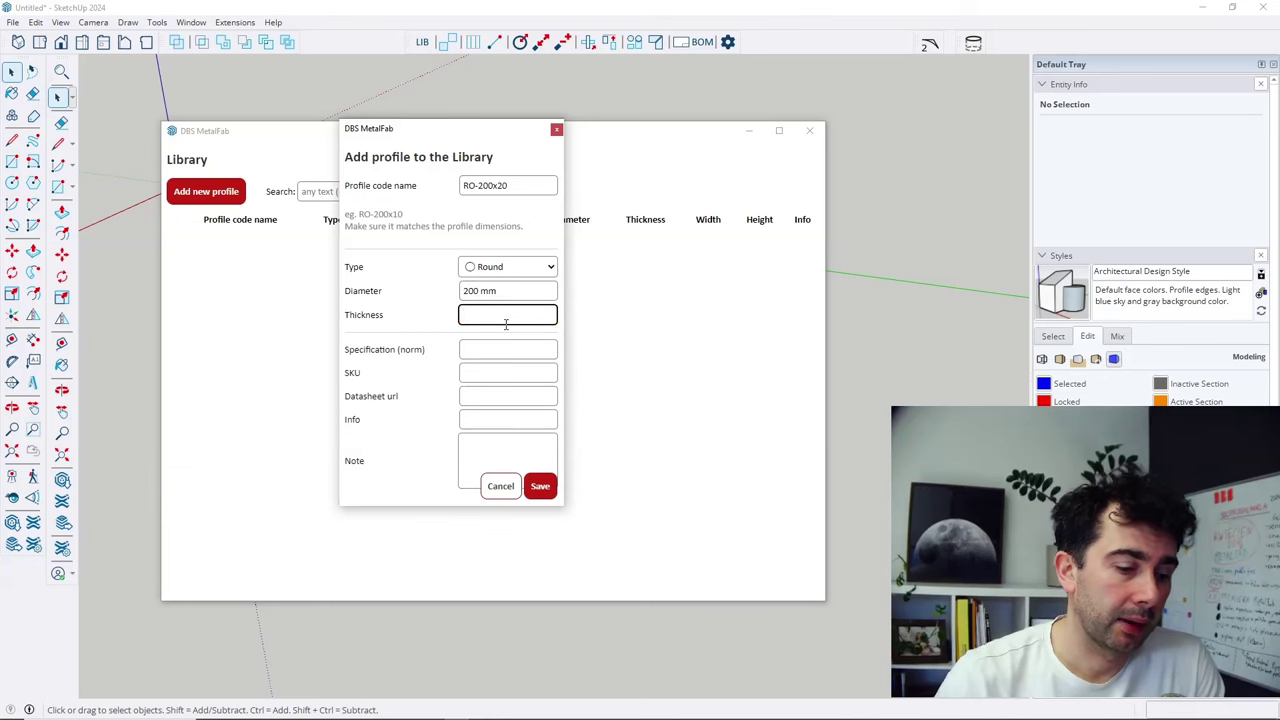
{"action": "type", "text": "20"}
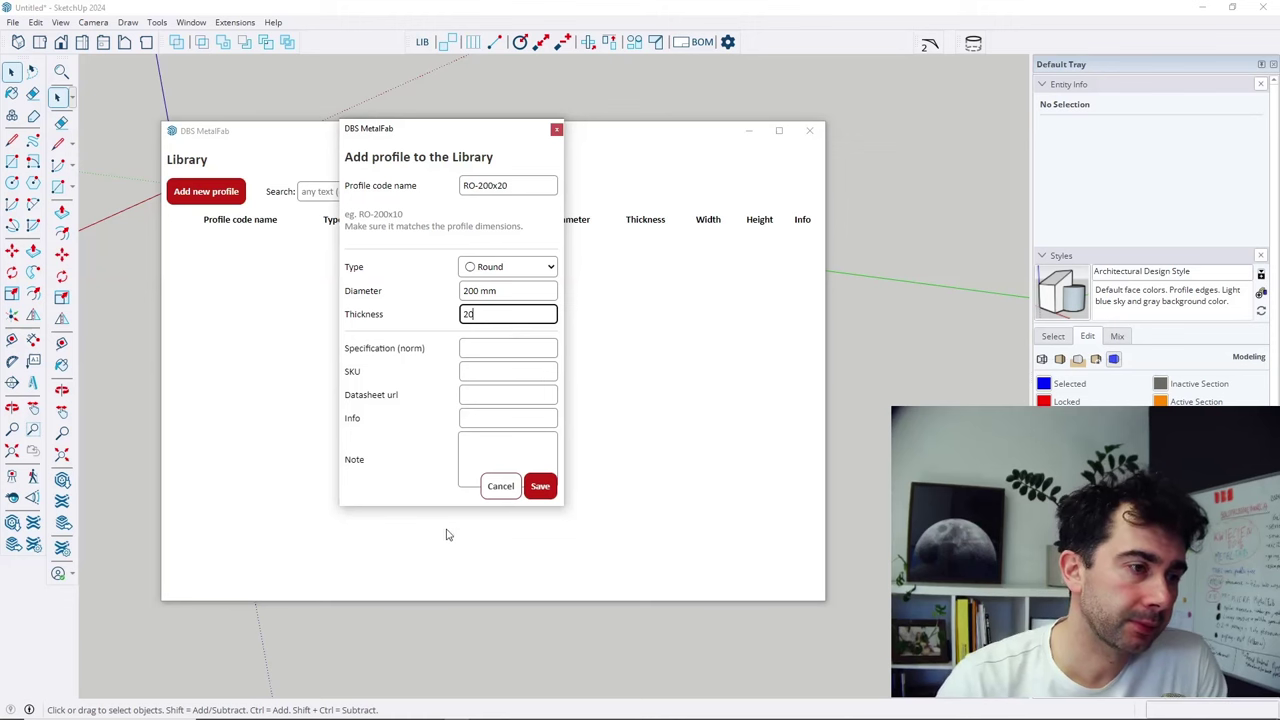
{"action": "left_click_drag", "start_coordinate": [453, 506], "coordinate": [455, 543]}
{"action": "left_click", "coordinate": [484, 314]}
{"action": "type", "text": "mm"}
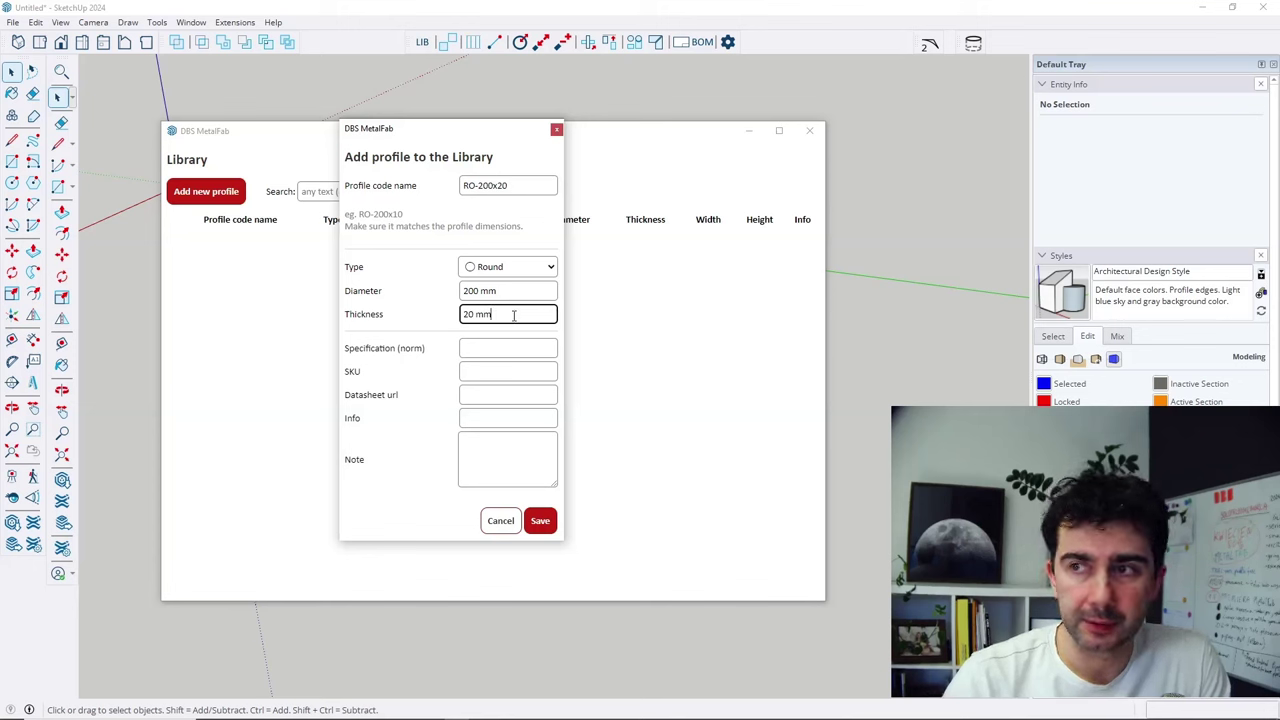
{"action": "left_click", "coordinate": [30, 710]}
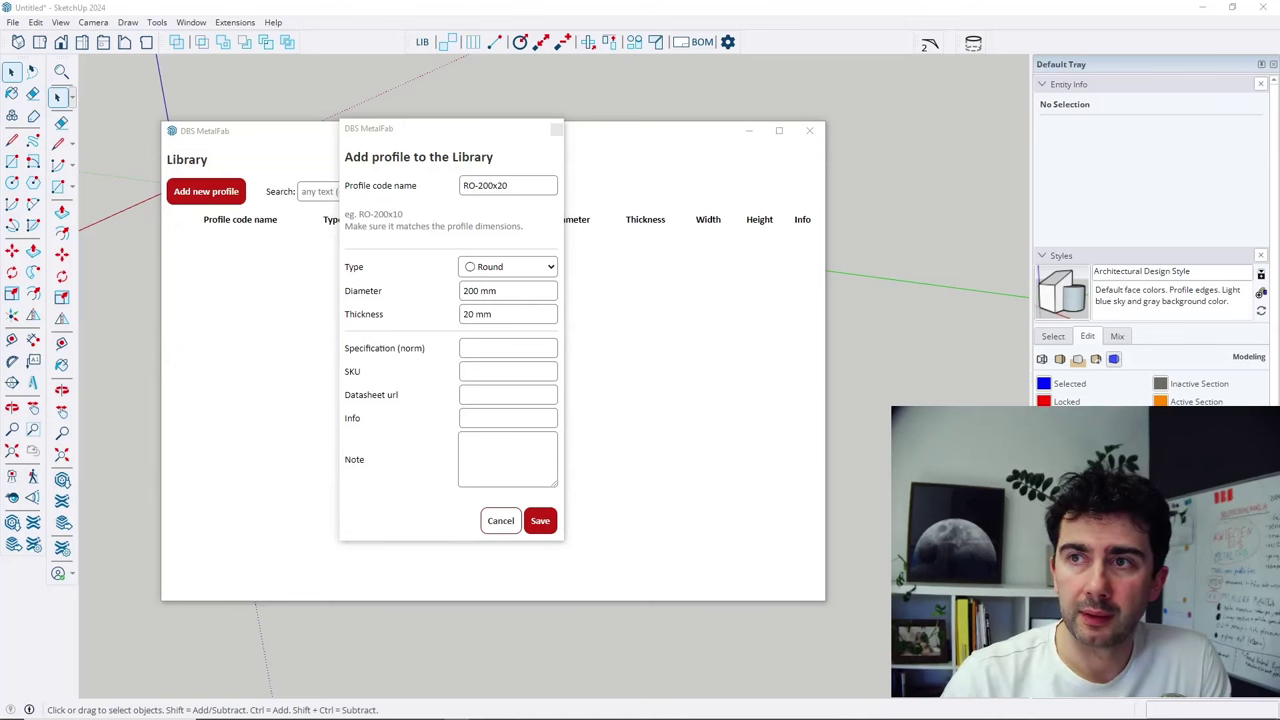
Set the model's length precision to 0.0 mm in Model Info > Units.
{"action": "left_click_drag", "start_coordinate": [571, 168], "coordinate": [668, 195]}
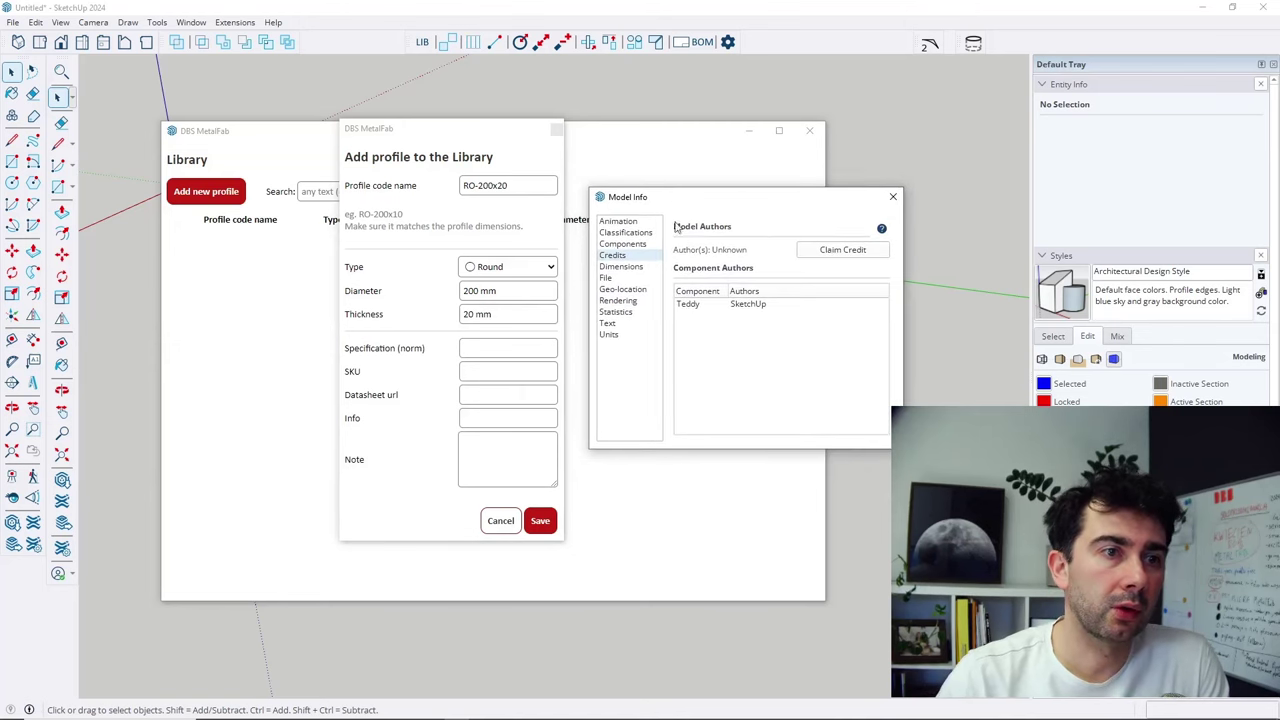
{"action": "left_click", "coordinate": [609, 335]}
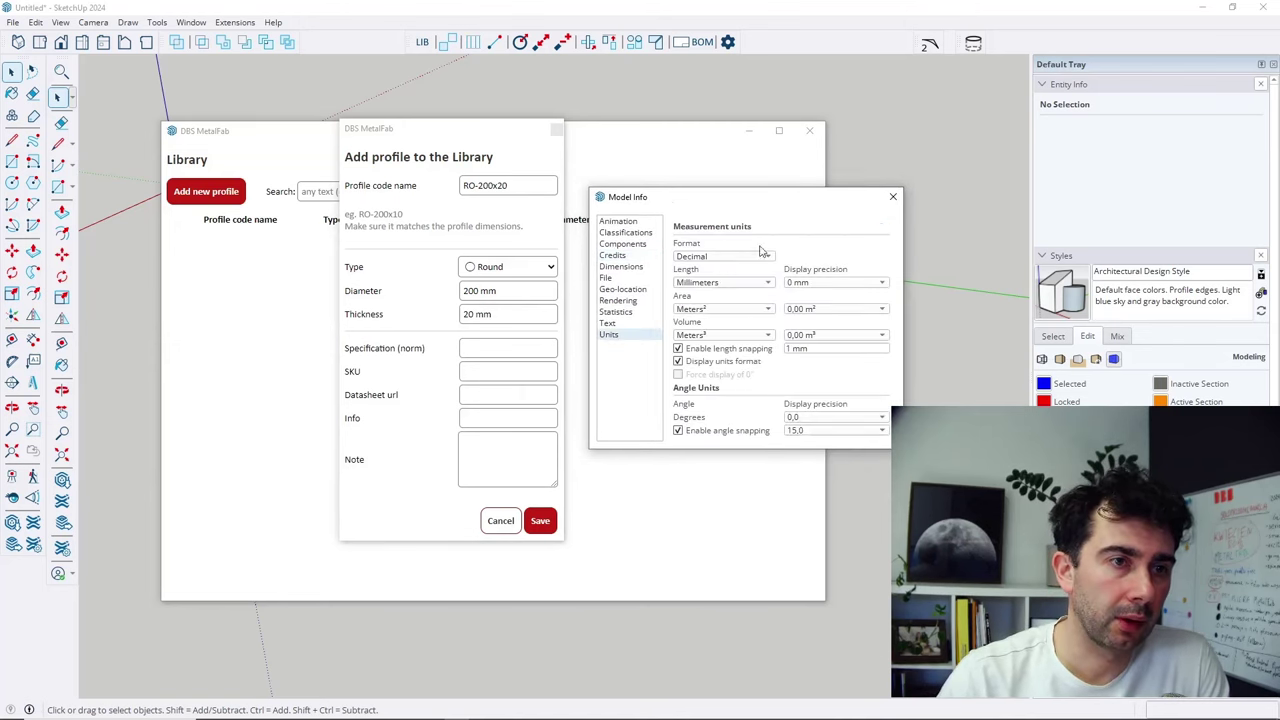
{"action": "left_click", "coordinate": [813, 284]}
{"action": "left_click", "coordinate": [812, 303]}
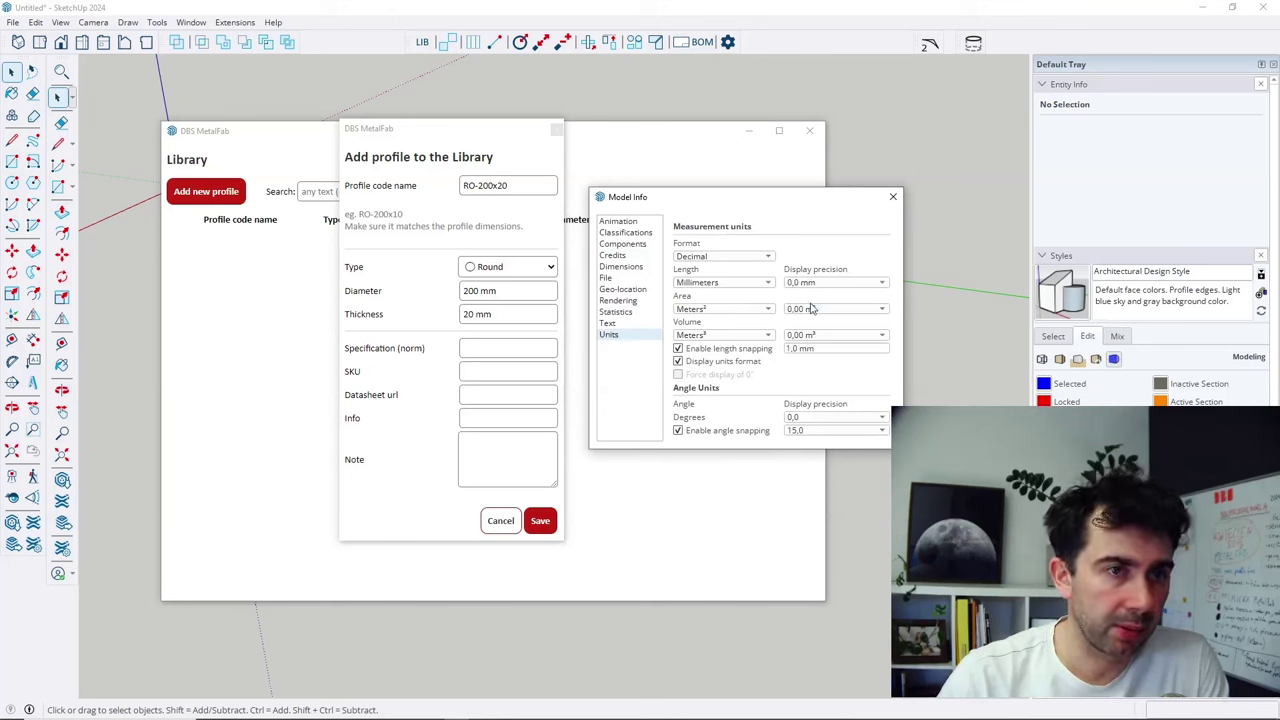
Re-enter the thickness, then restore length precision to 0 mm and close Model Info.
{"action": "left_click", "coordinate": [505, 319]}
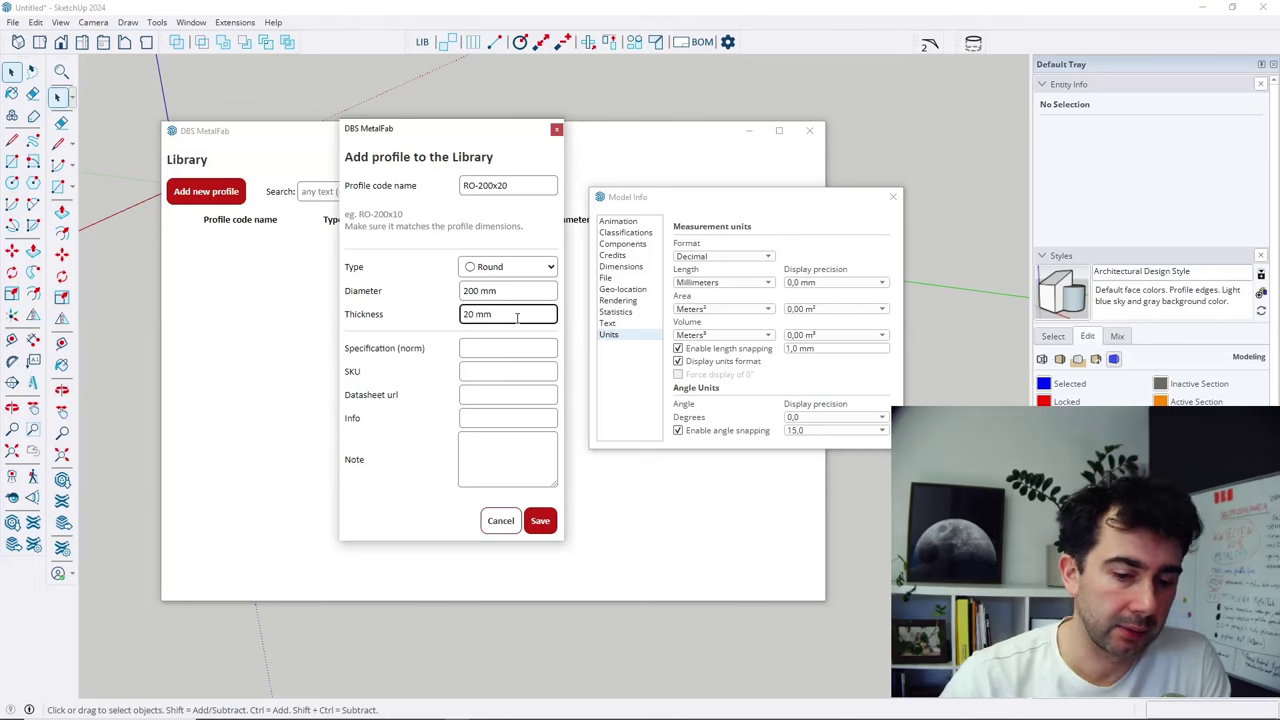
{"action": "key", "text": "BackSpace"}
{"action": "key", "text": "BackSpace"}
{"action": "key", "text": "BackSpace"}
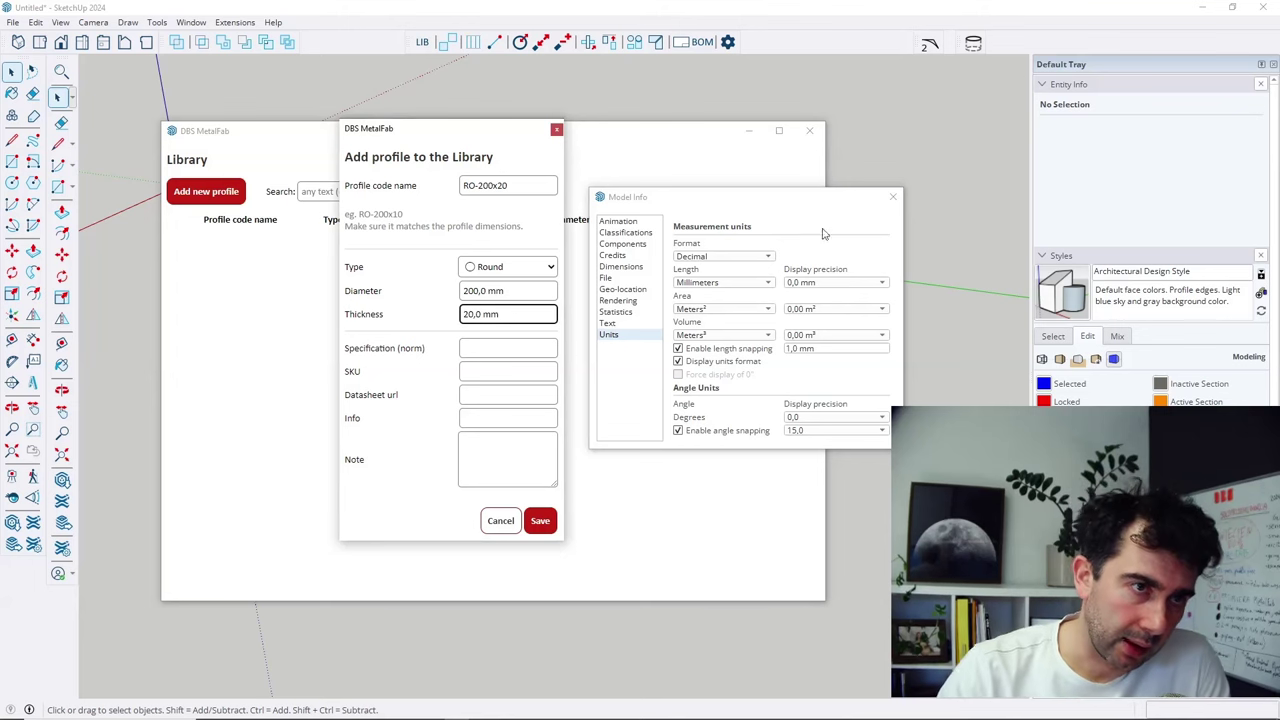
{"action": "left_click", "coordinate": [440, 362]}
{"action": "left_click", "coordinate": [831, 283]}
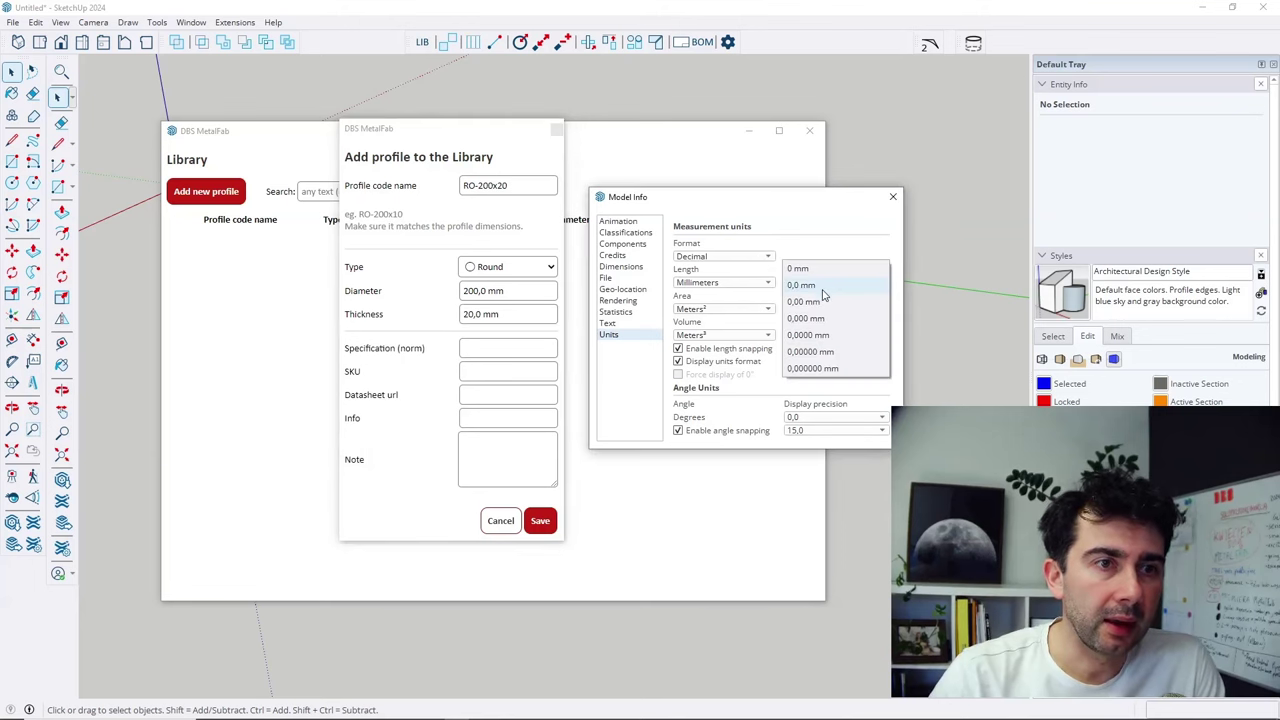
{"action": "left_click", "coordinate": [823, 268]}
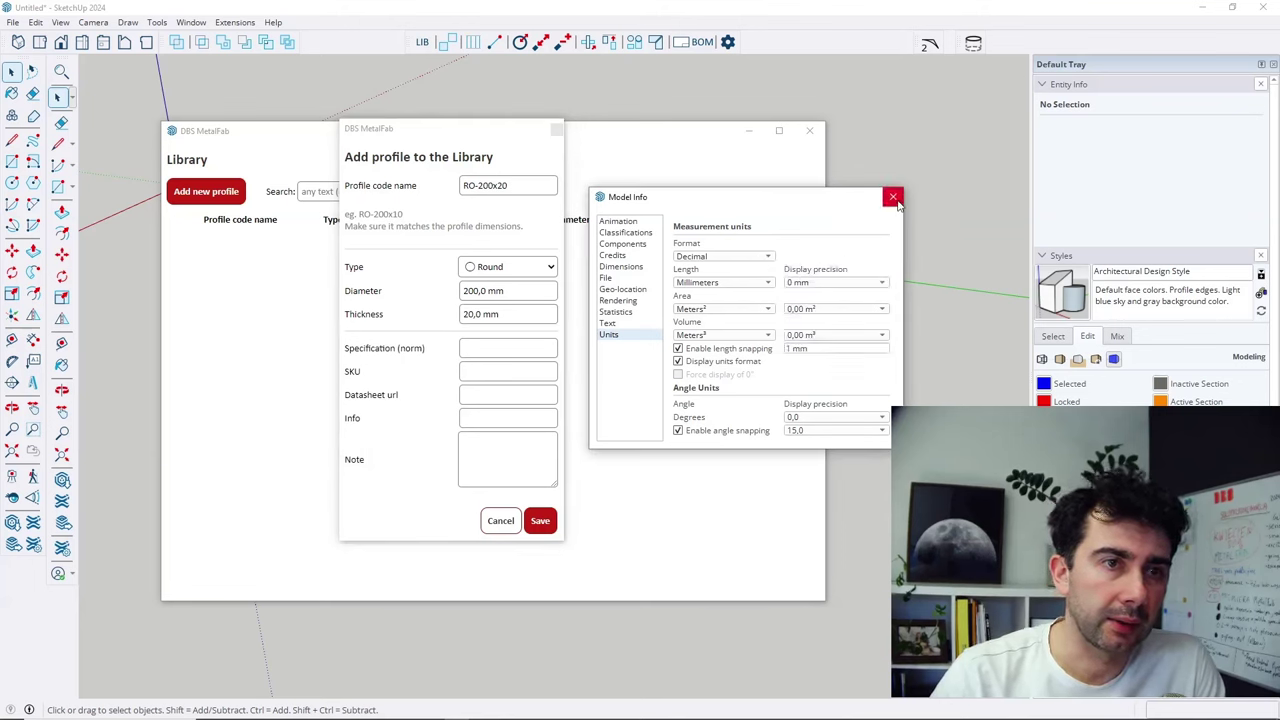
{"action": "left_click", "coordinate": [893, 196]}
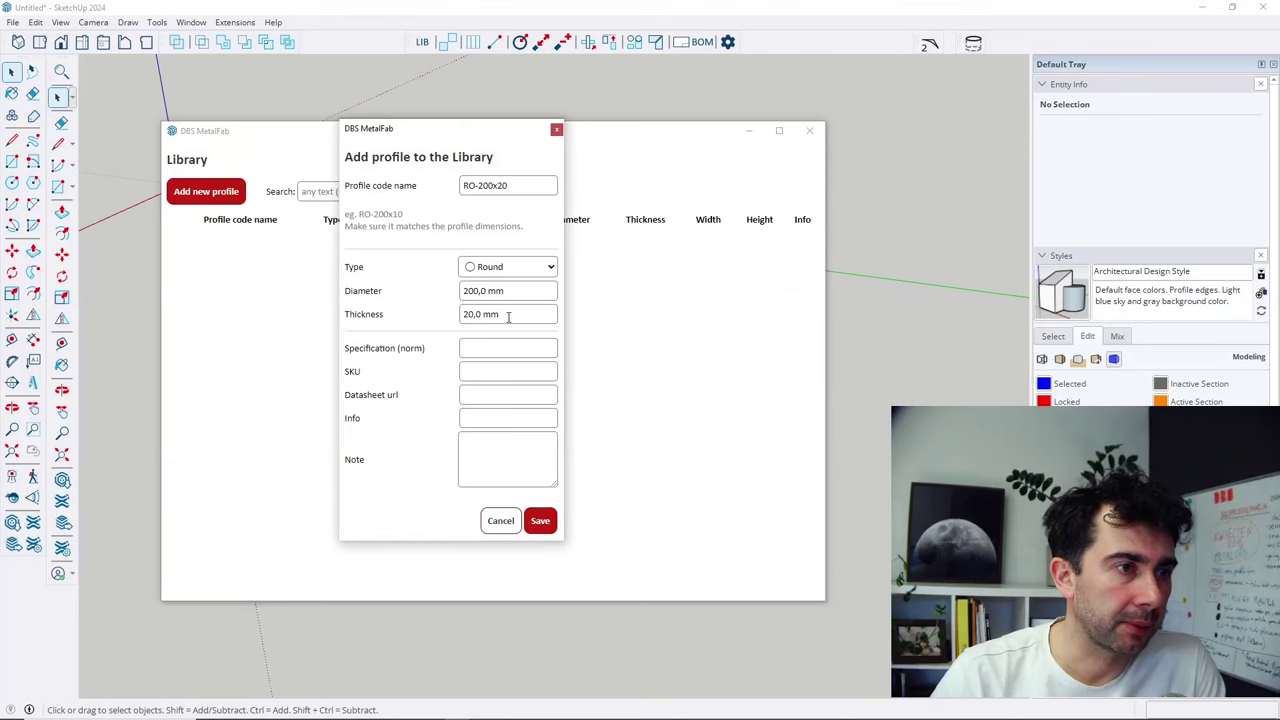
Correct the thickness to 20 and save the RO-200x20 profile to the library.
{"action": "left_click_drag", "start_coordinate": [499, 316], "coordinate": [455, 330]}
{"action": "type", "text": "2"}
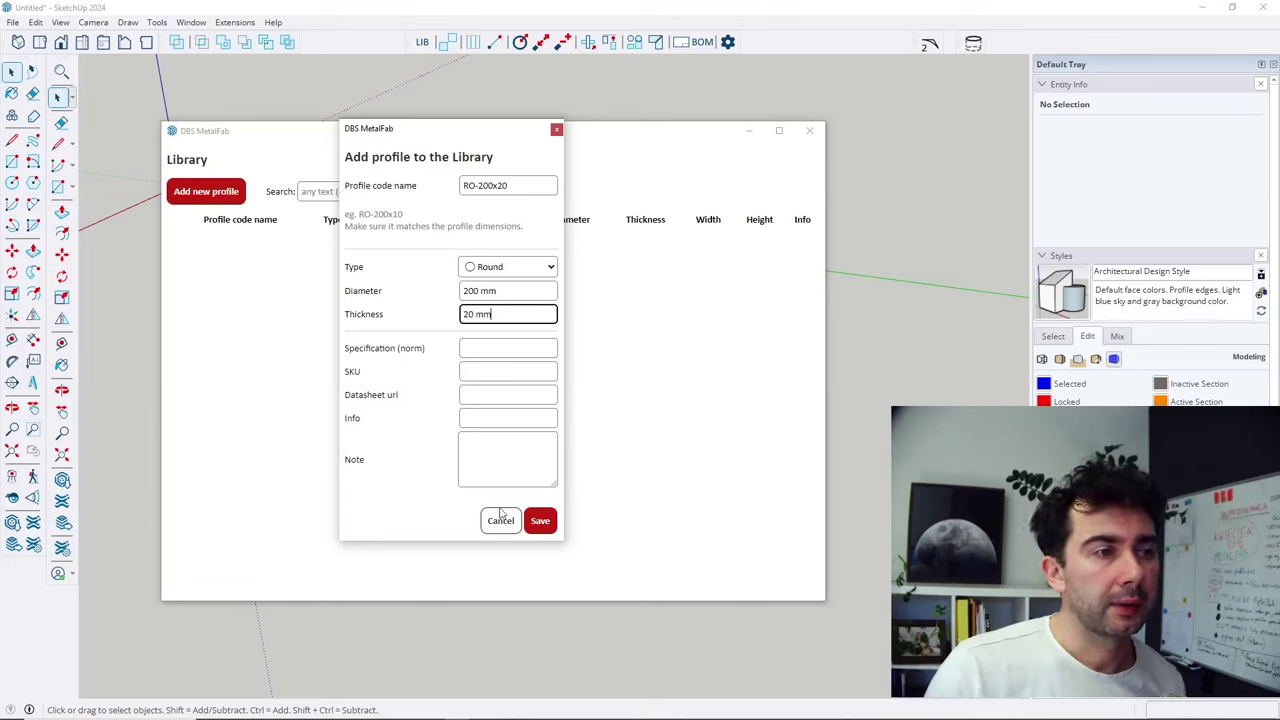
{"action": "left_click", "coordinate": [543, 521]}
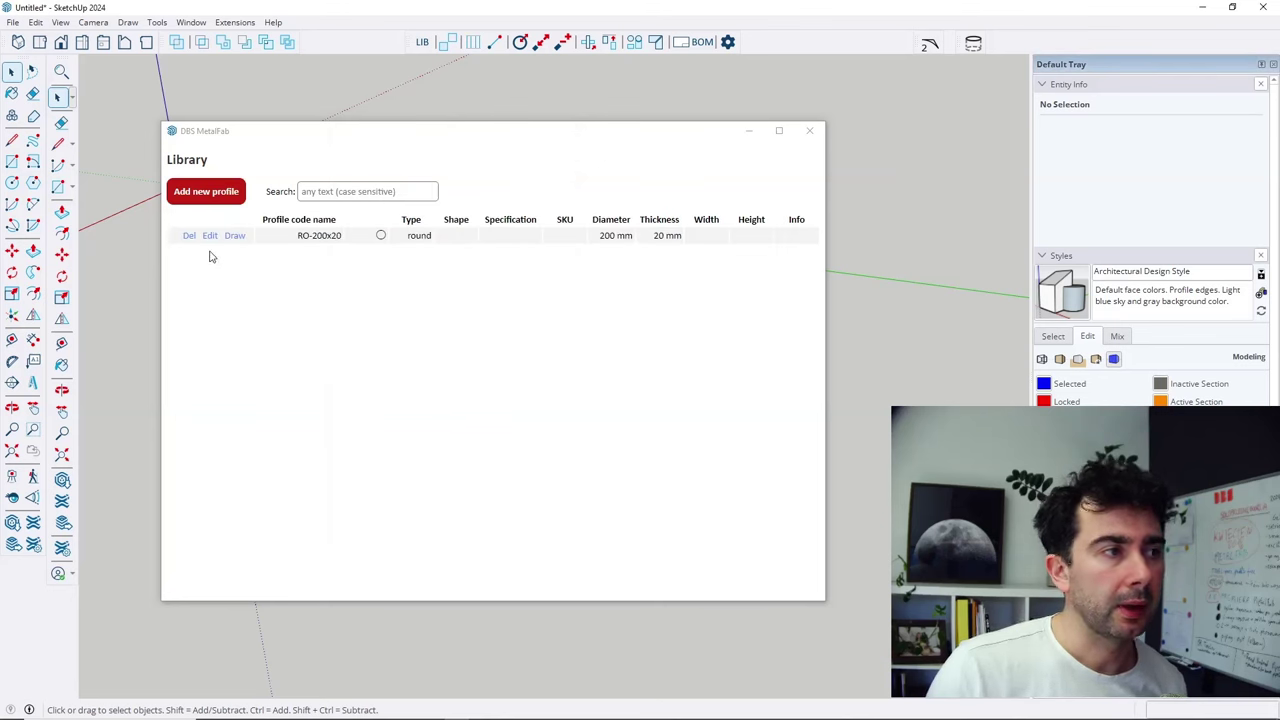
Start another library profile with code name RO-100x10.
{"action": "left_click", "coordinate": [215, 192]}
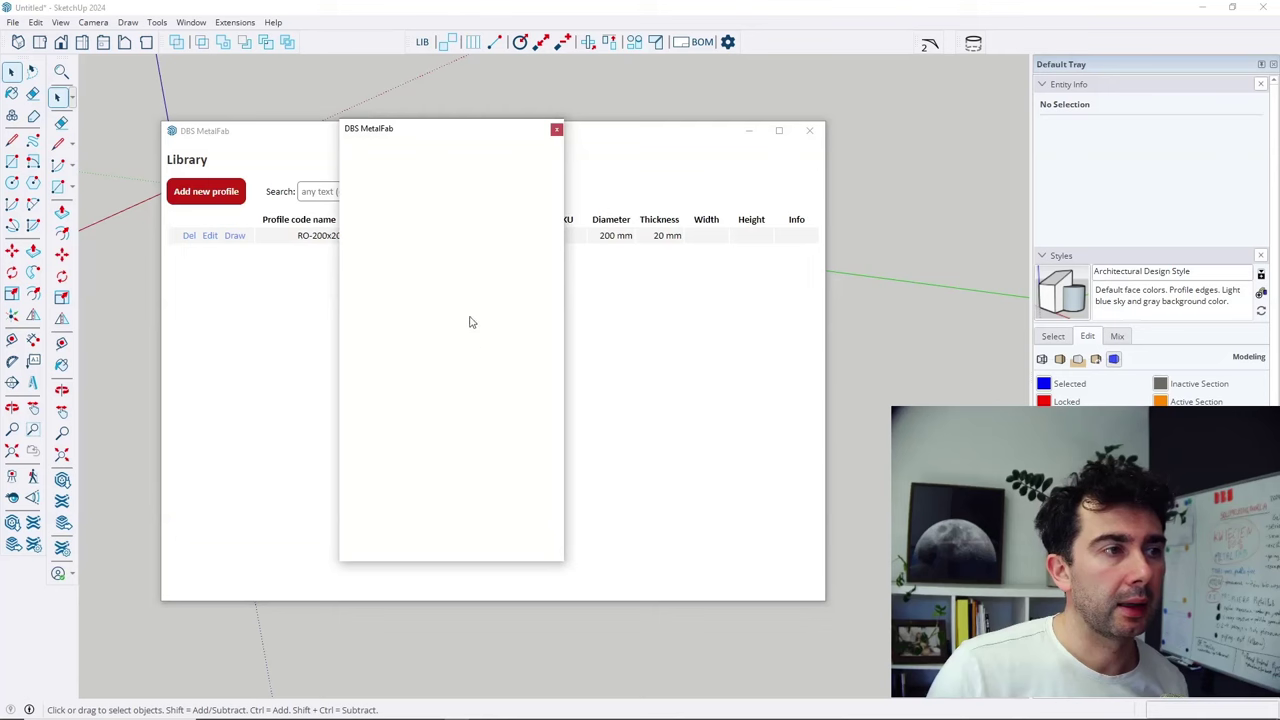
{"action": "left_click_drag", "start_coordinate": [436, 141], "coordinate": [563, 141]}
{"action": "left_click", "coordinate": [606, 268]}
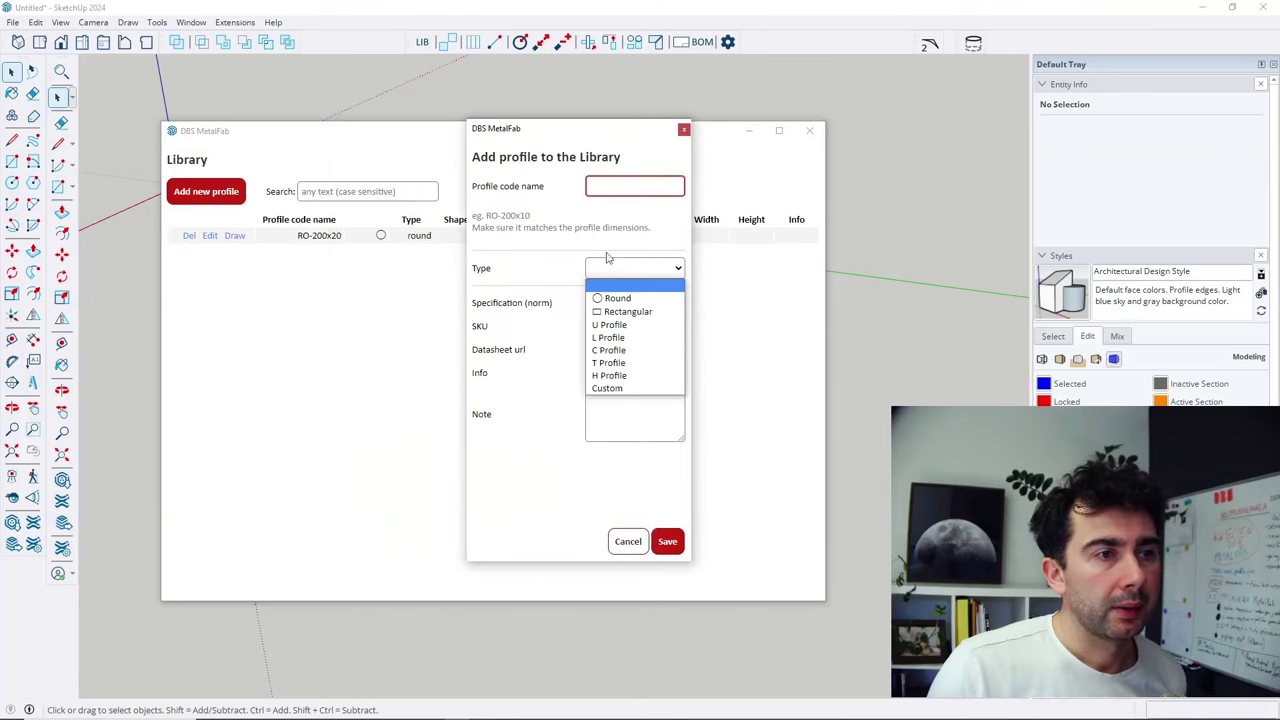
{"action": "left_click", "coordinate": [599, 186]}
{"action": "type", "text": "RO"}
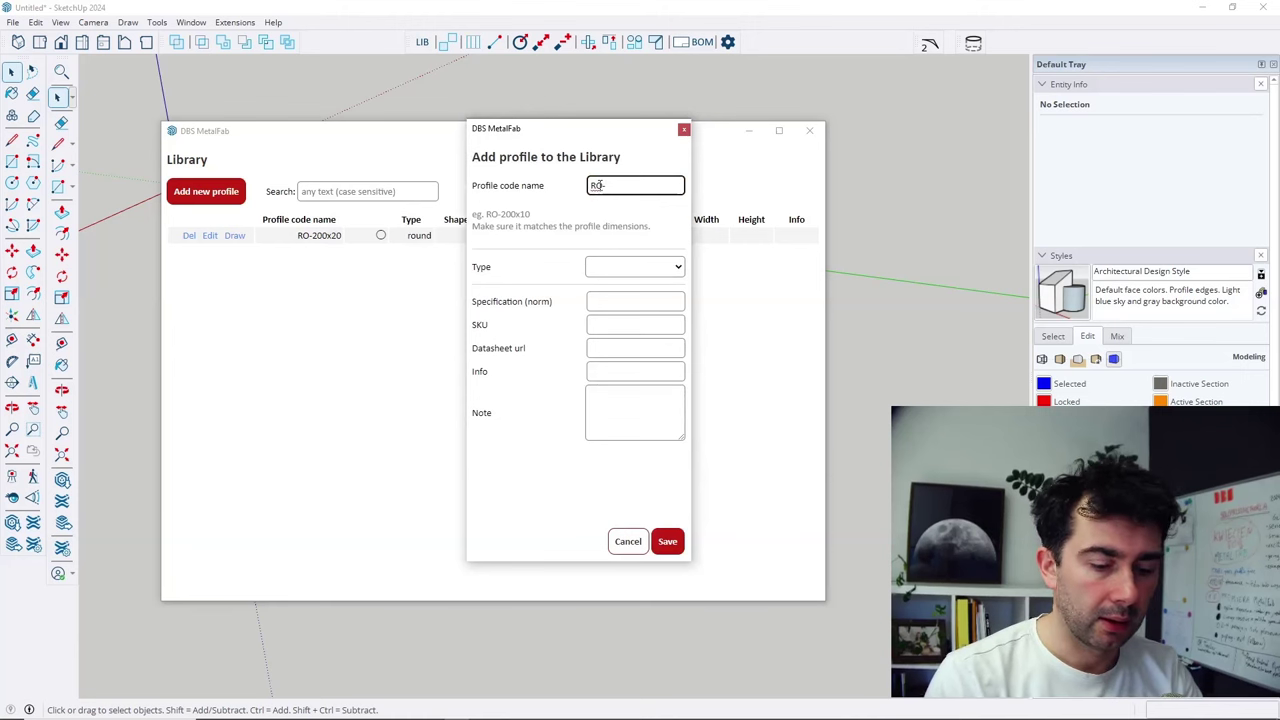
{"action": "type", "text": "-100x10"}
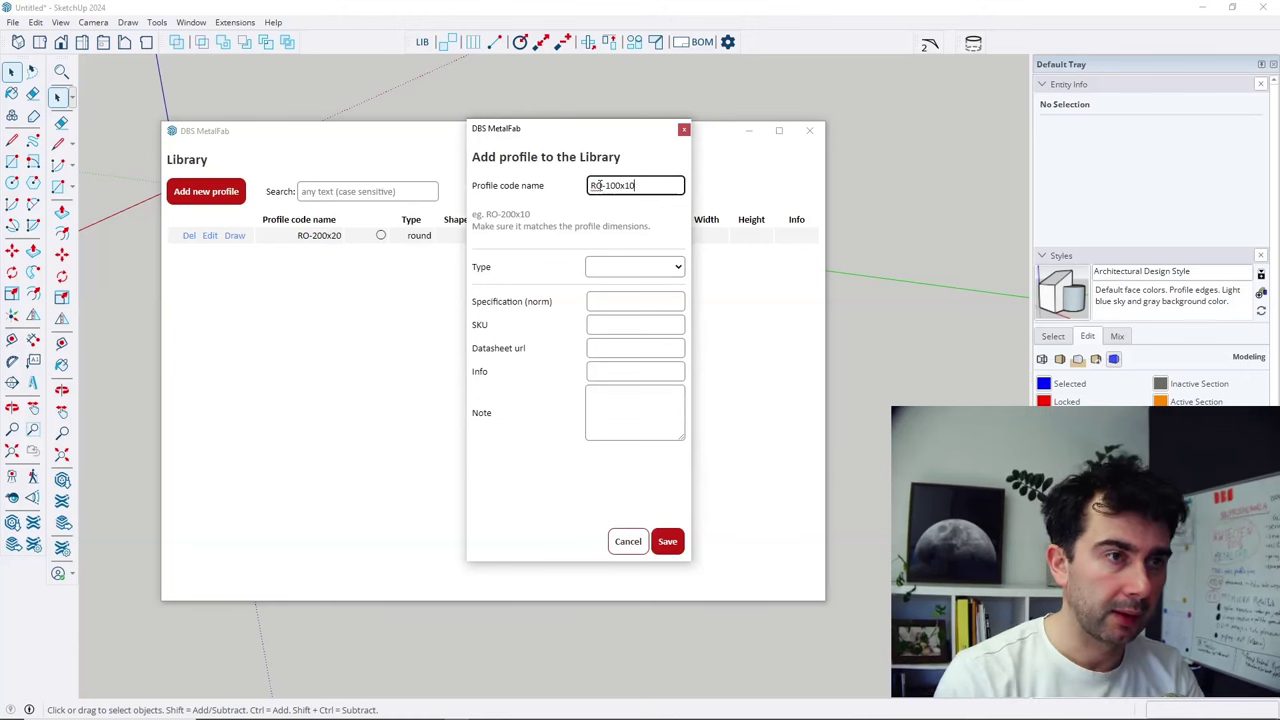
Make RO-100x10 Round with 100 mm diameter and 10 mm thickness.
{"action": "left_click", "coordinate": [650, 267]}
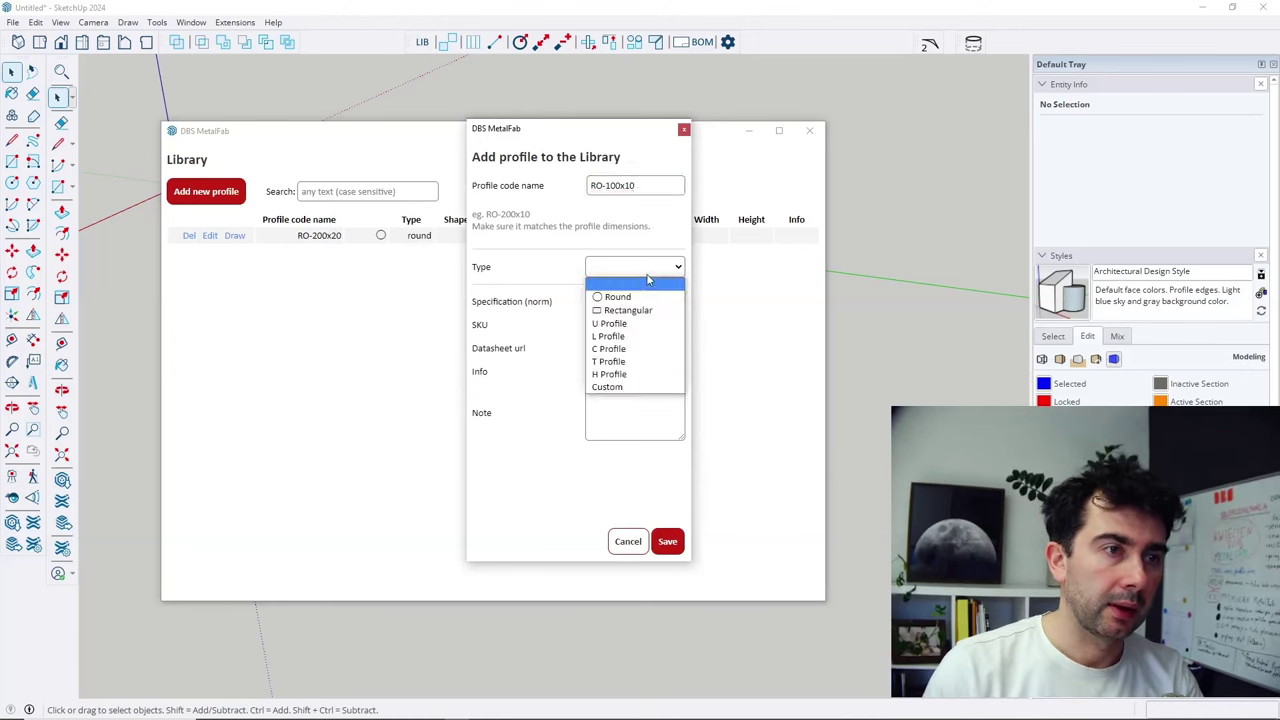
{"action": "left_click", "coordinate": [634, 292]}
{"action": "left_click", "coordinate": [614, 292]}
{"action": "type", "text": "200"}
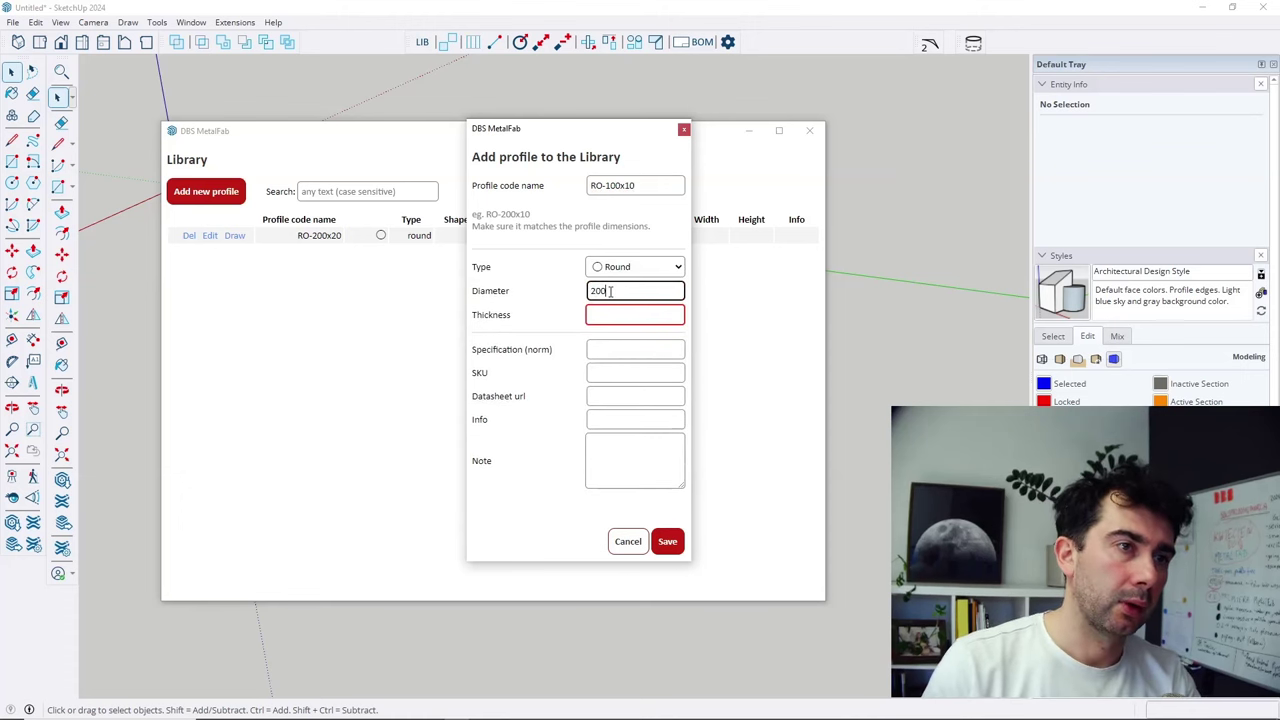
{"action": "left_click_drag", "start_coordinate": [604, 291], "coordinate": [569, 295]}
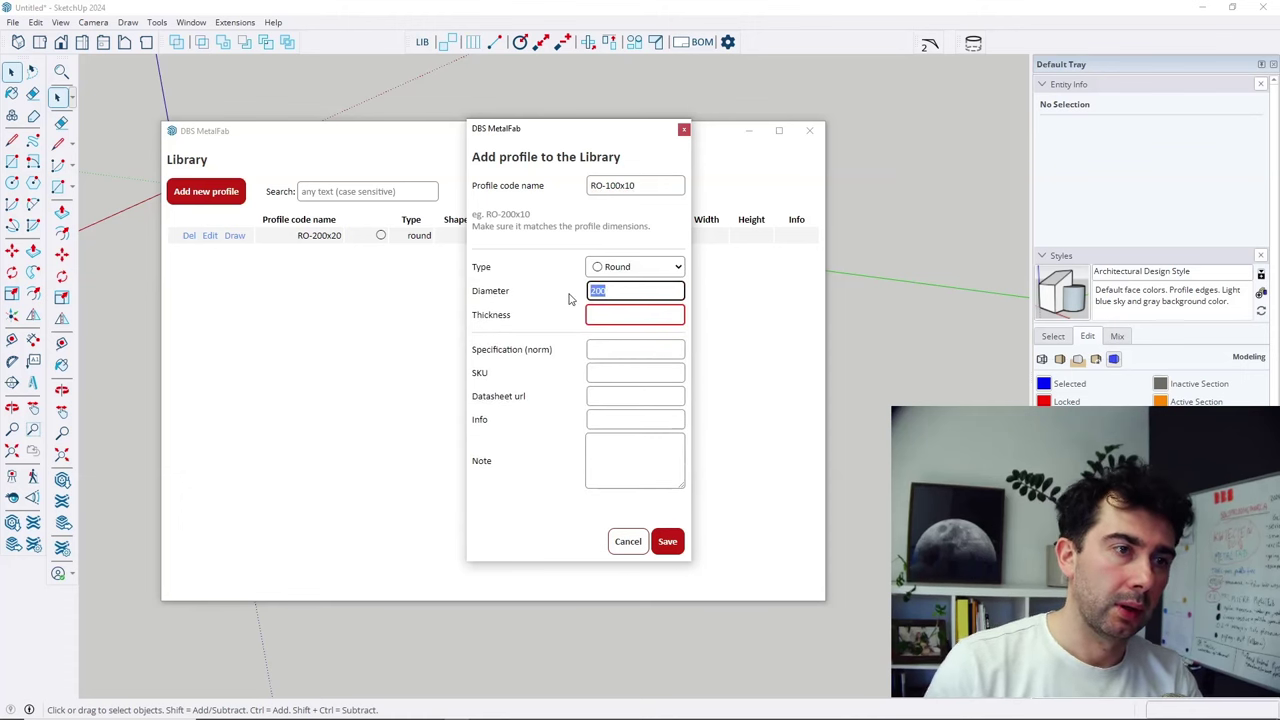
{"action": "type", "text": "100"}
{"action": "left_click", "coordinate": [617, 312]}
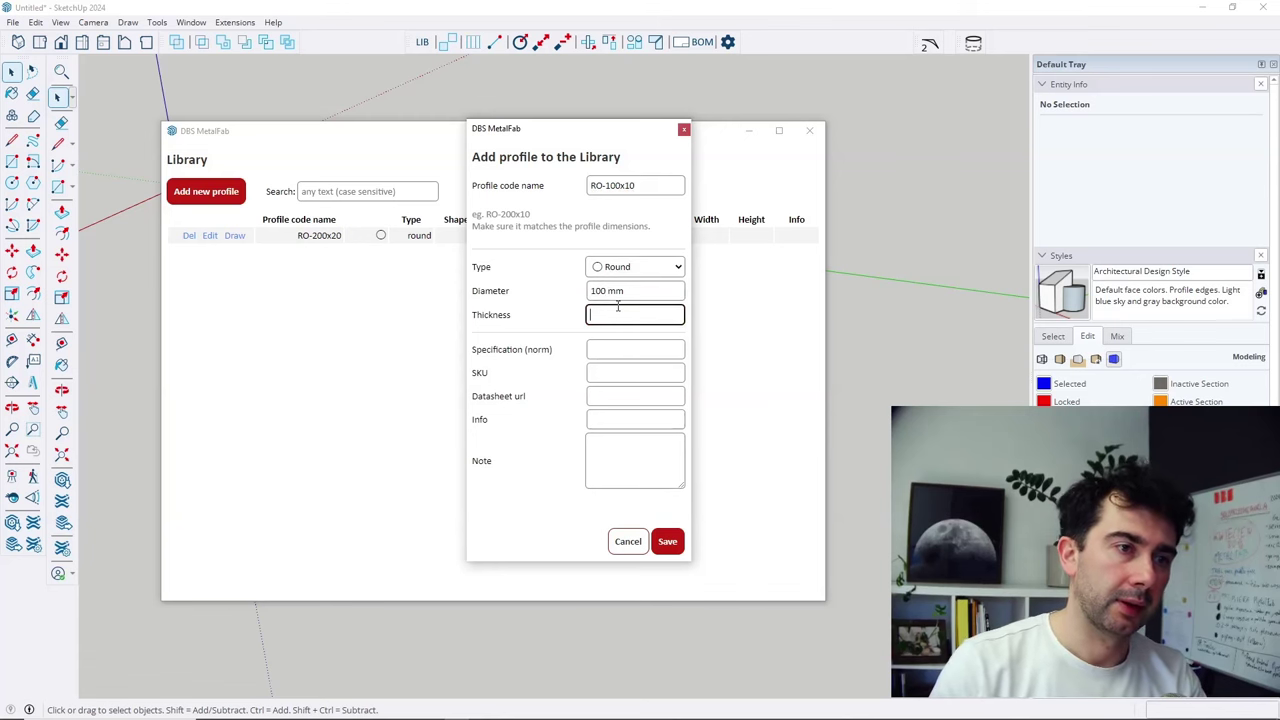
{"action": "type", "text": "10"}
{"action": "left_click", "coordinate": [557, 373]}
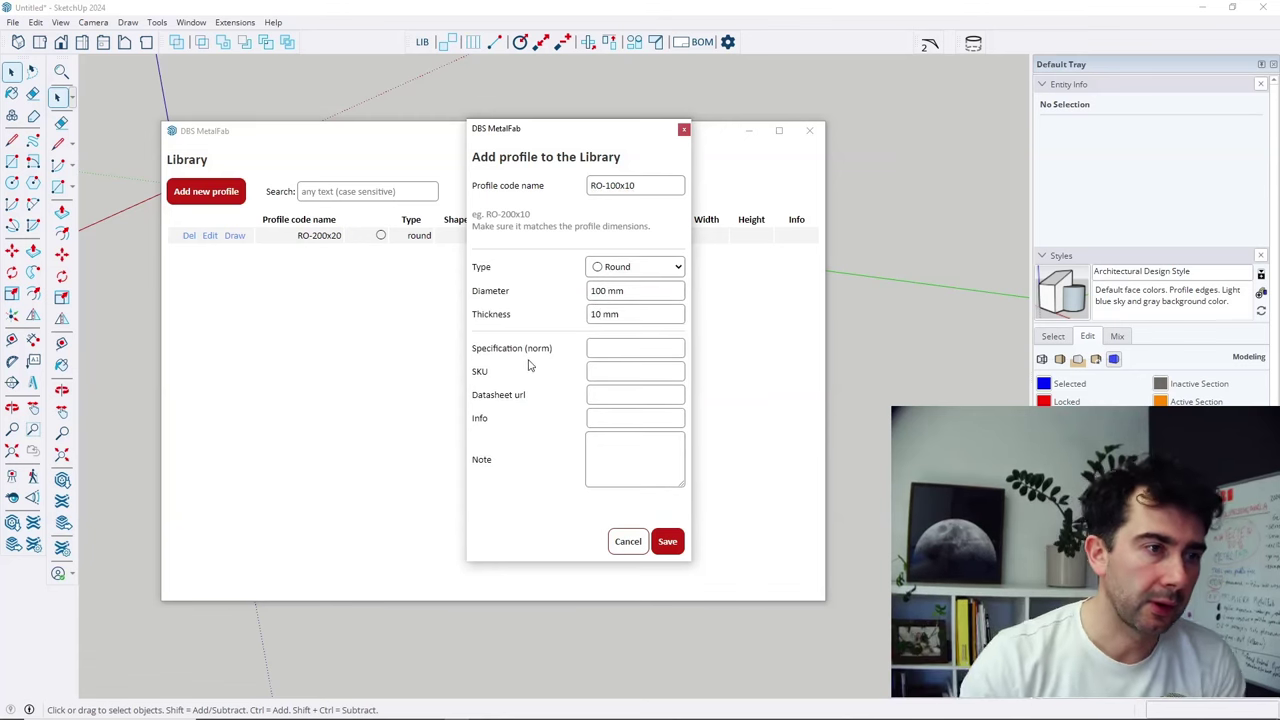
{"action": "left_click", "coordinate": [627, 348]}
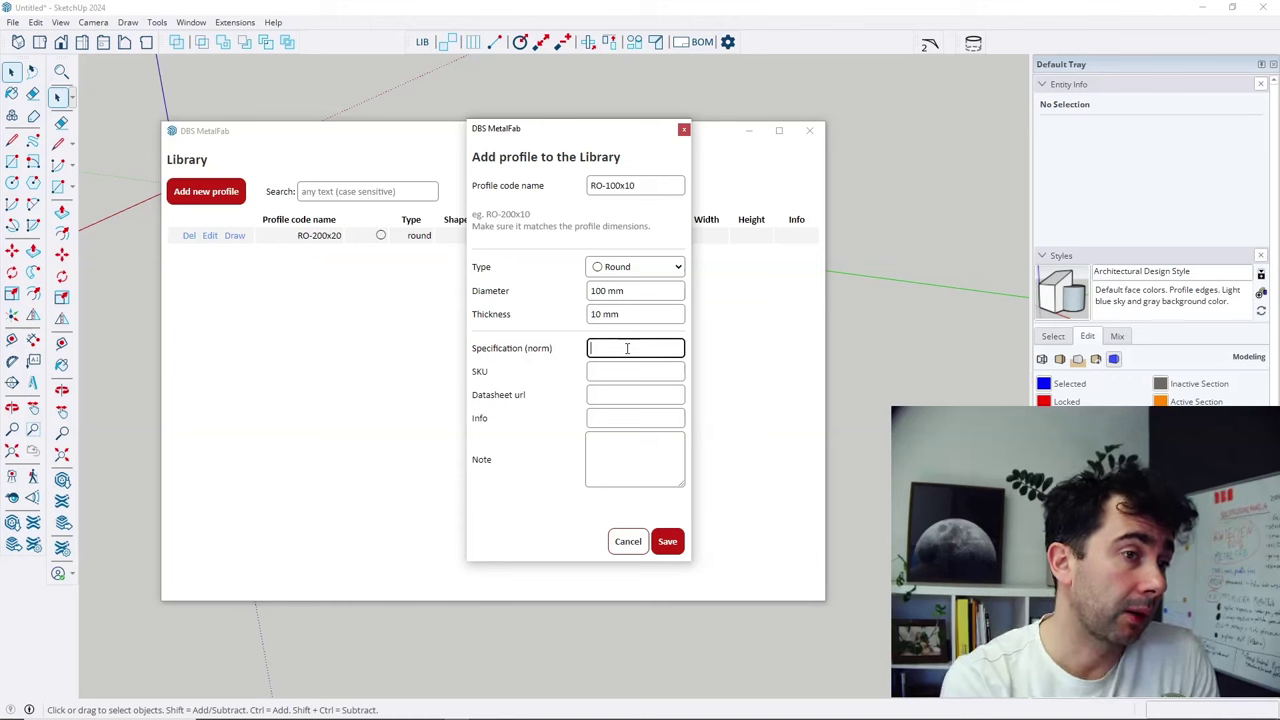
Fill in the RO-100x10 draft with specification EN-, SKU PRO-111 and info 'prefer one'.
{"action": "type", "text": "D"}
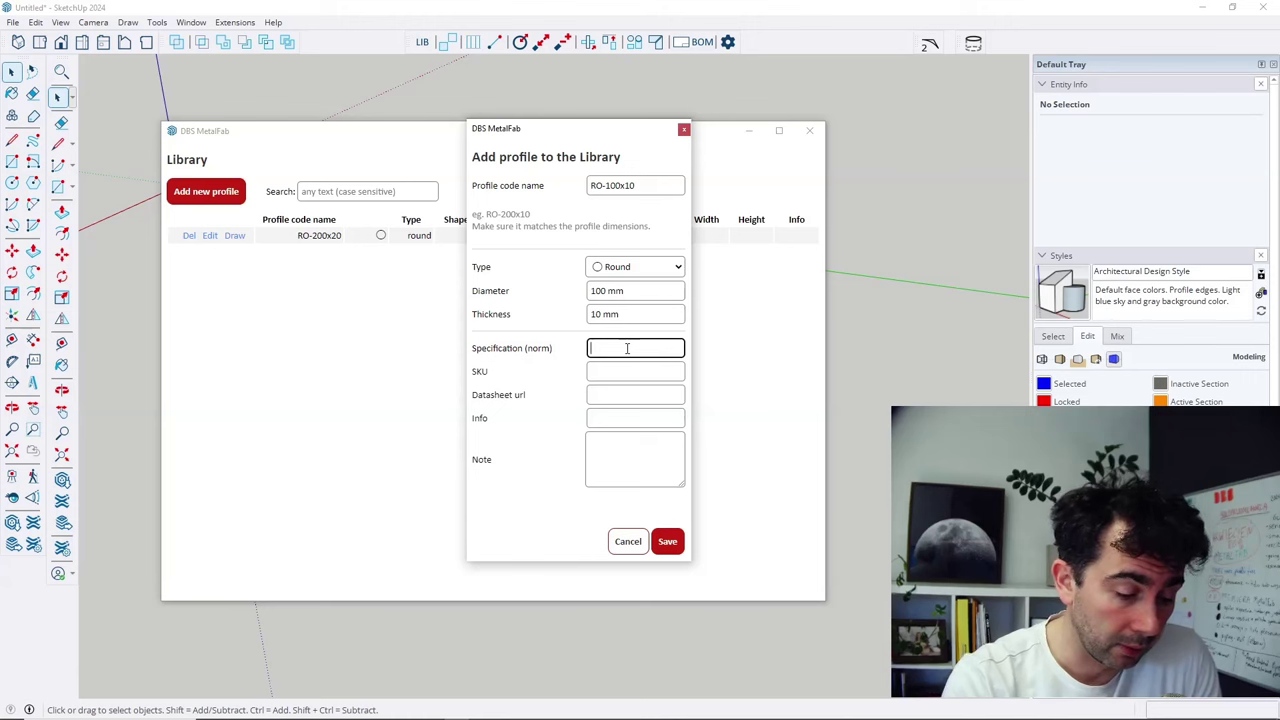
{"action": "type", "text": "EN"}
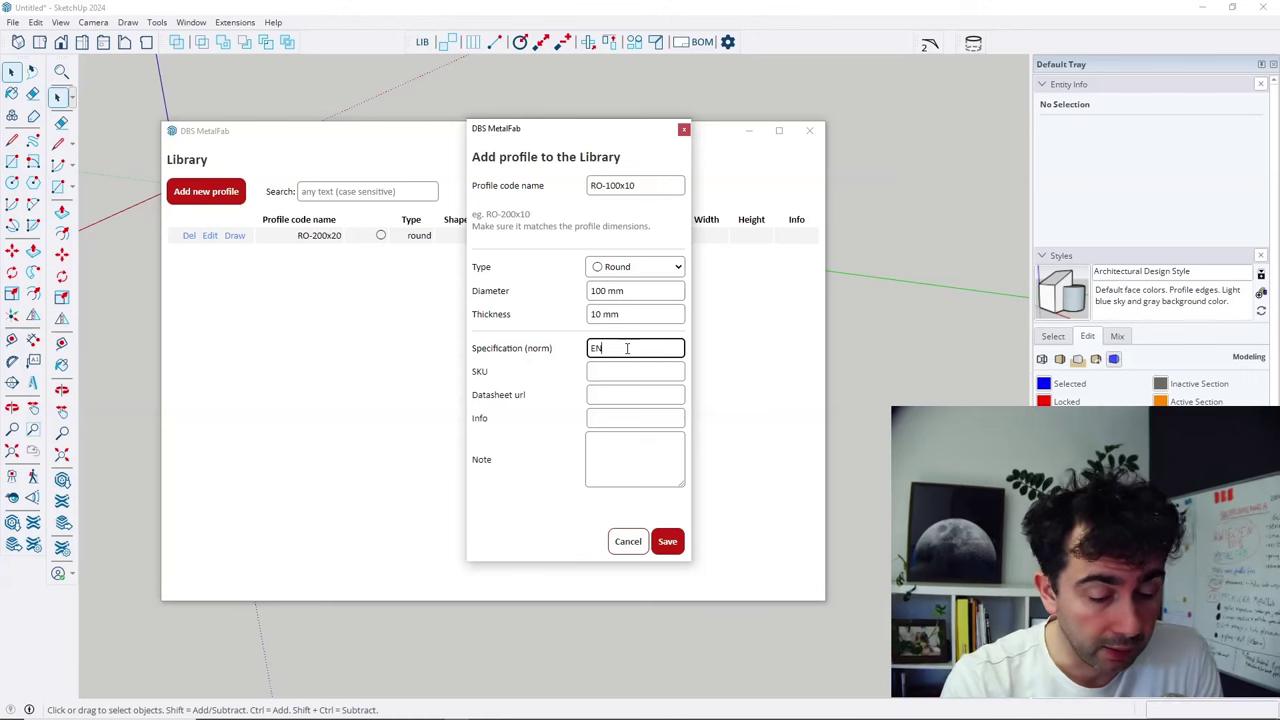
{"action": "type", "text": "-"}
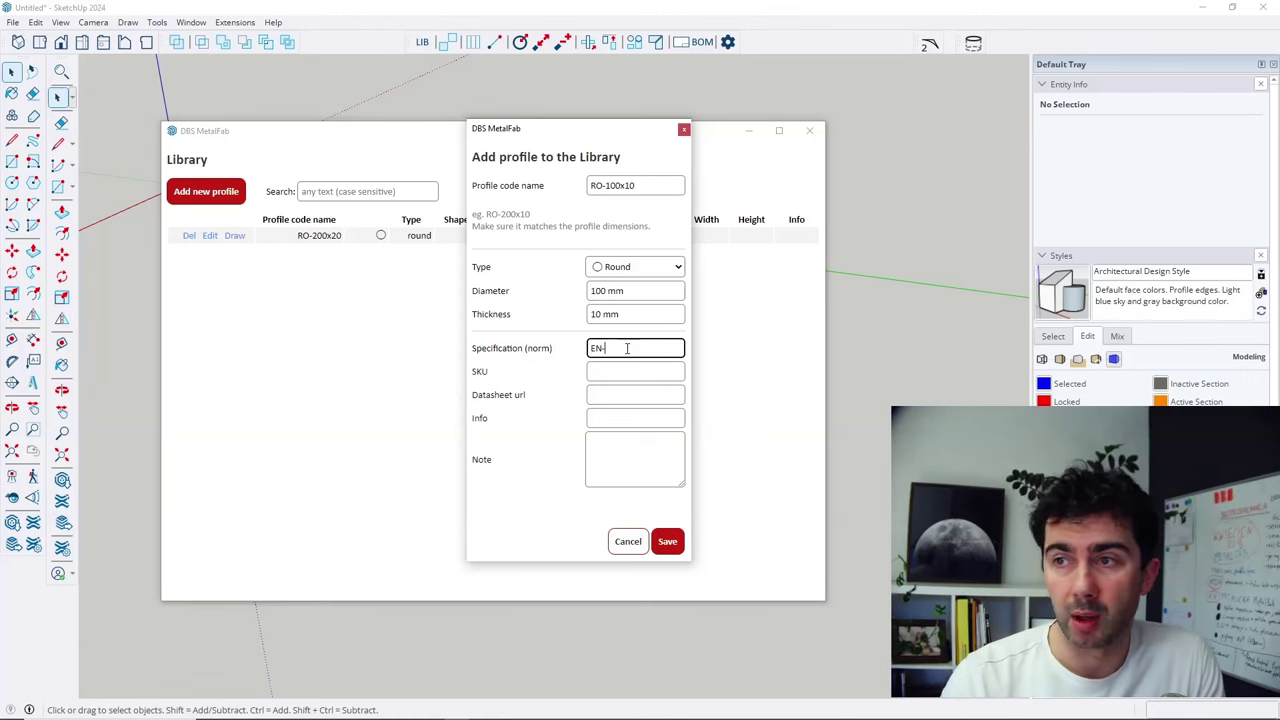
{"action": "left_click", "coordinate": [637, 366]}
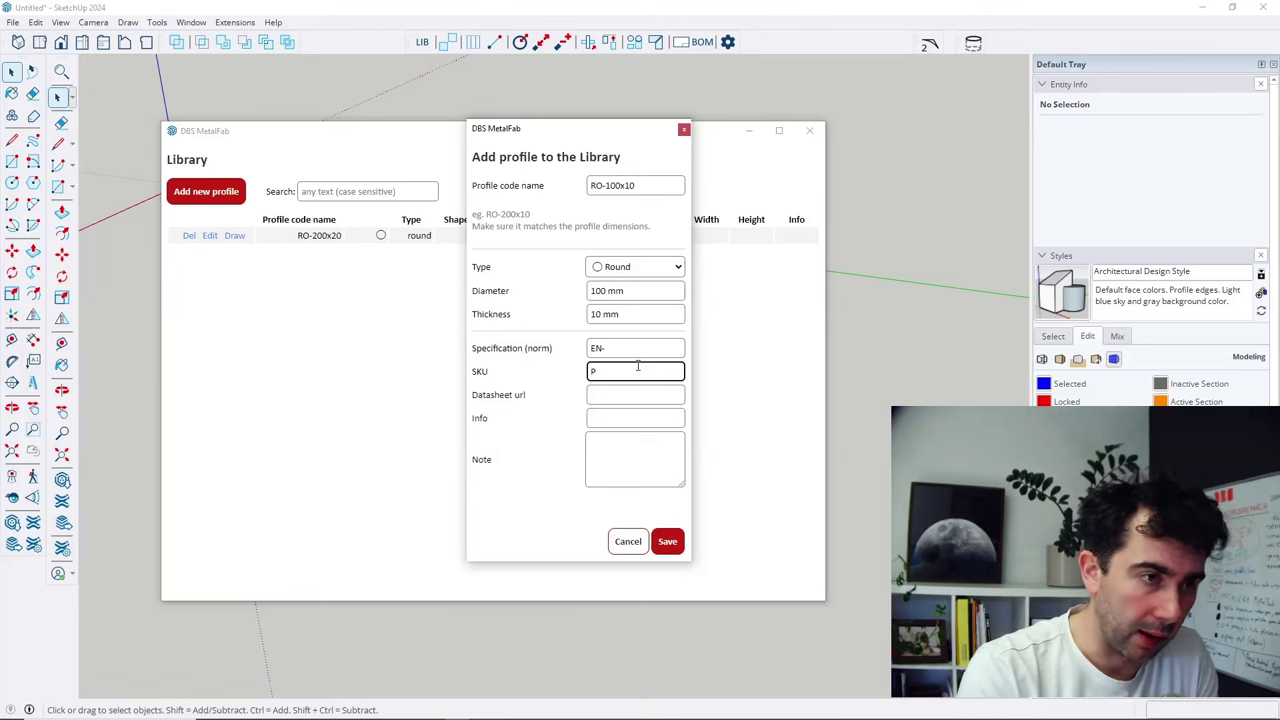
{"action": "type", "text": "RO"}
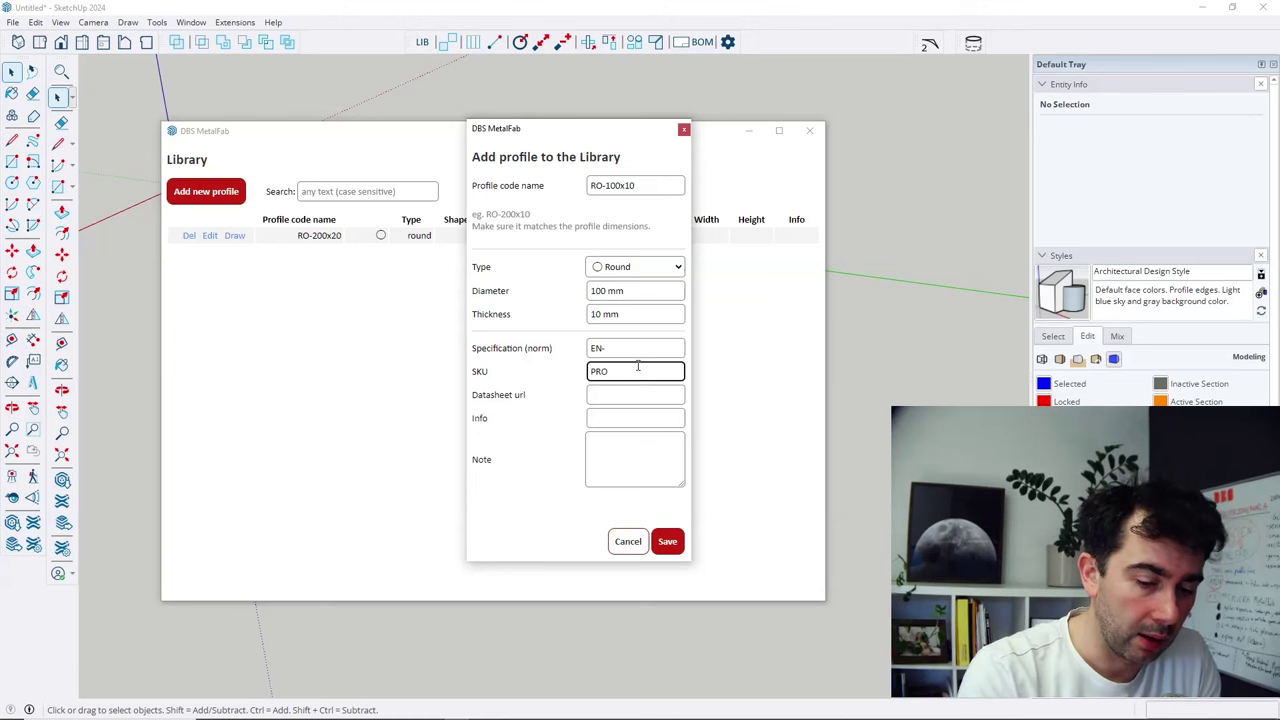
{"action": "type", "text": "-111"}
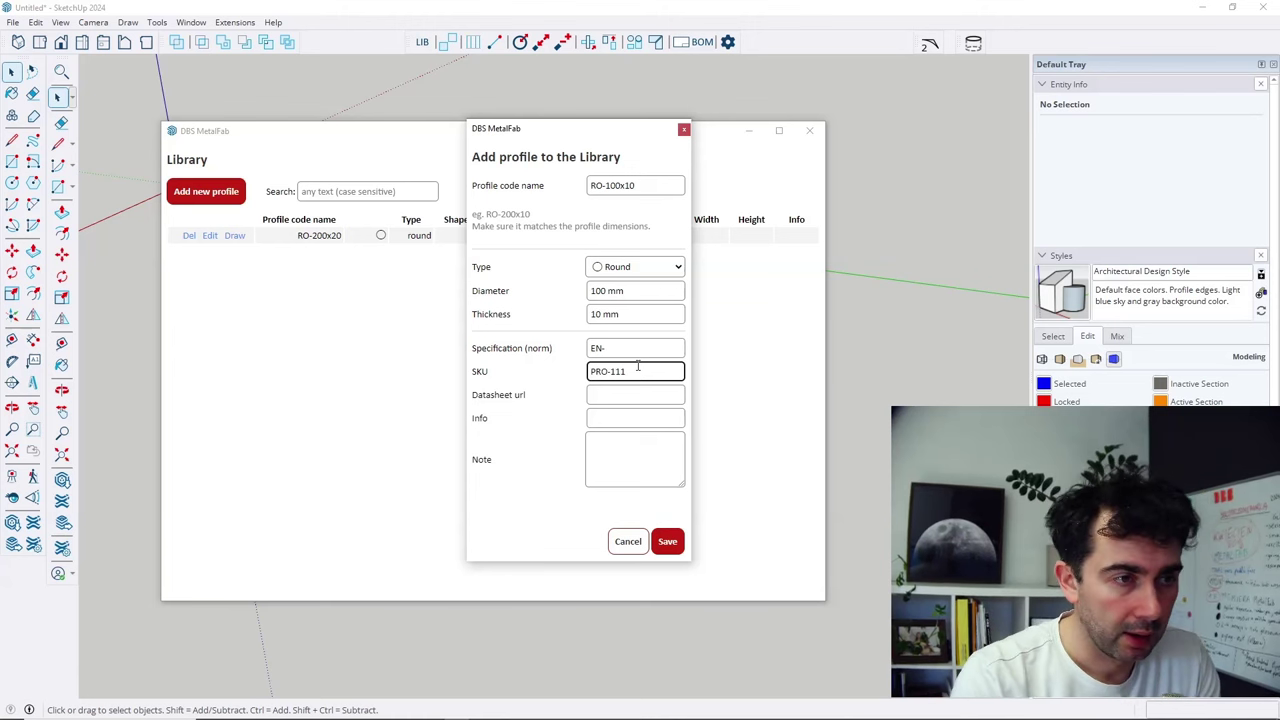
{"action": "left_click", "coordinate": [640, 396]}
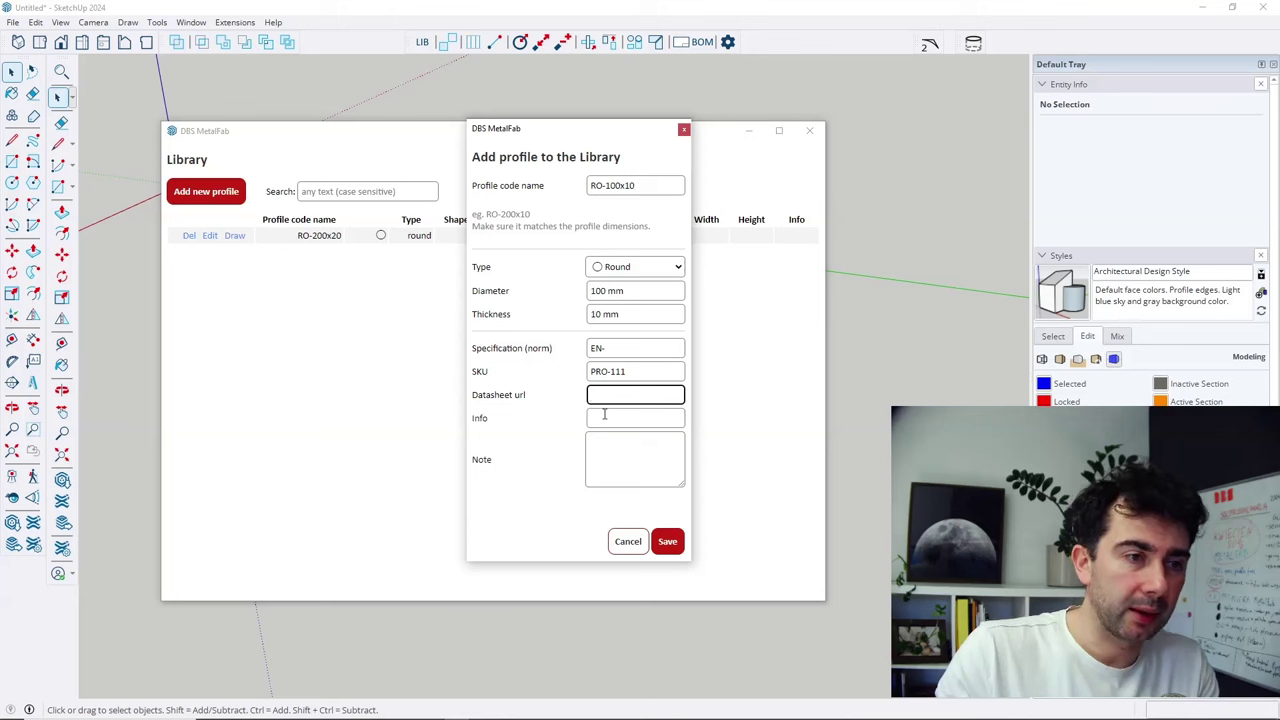
{"action": "left_click", "coordinate": [604, 414]}
{"action": "left_click", "coordinate": [608, 443]}
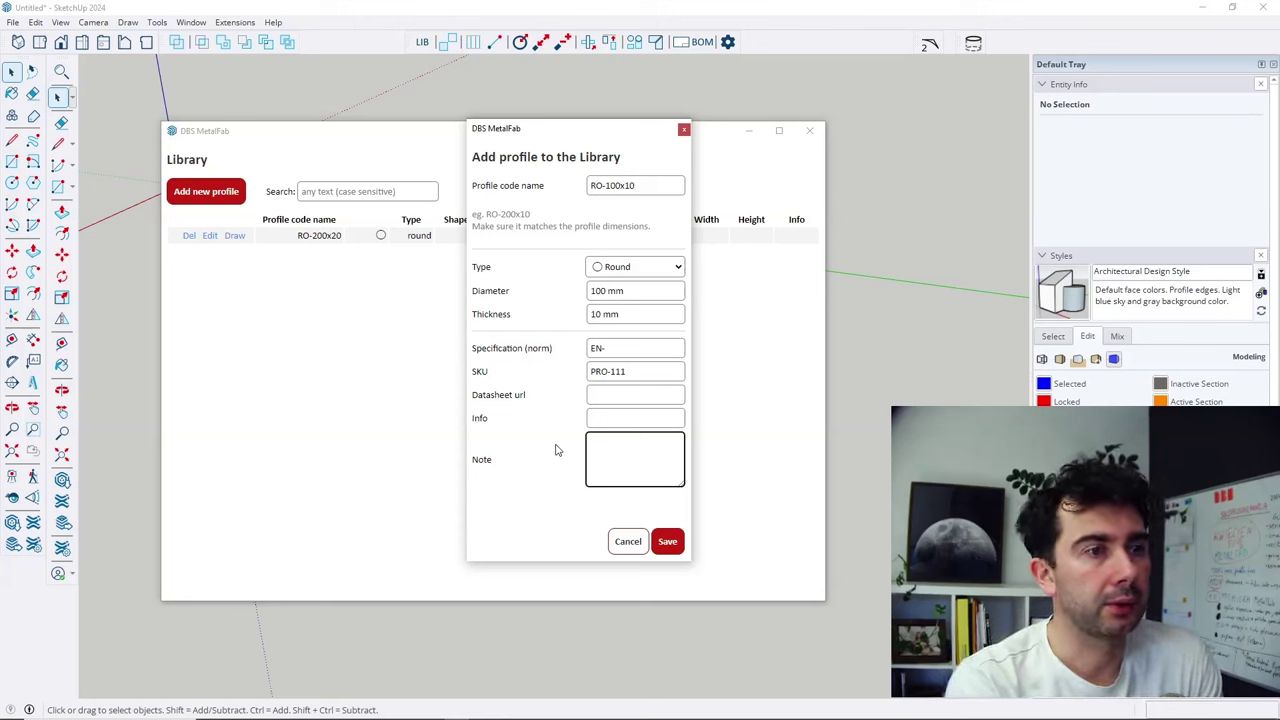
{"action": "left_click", "coordinate": [605, 417]}
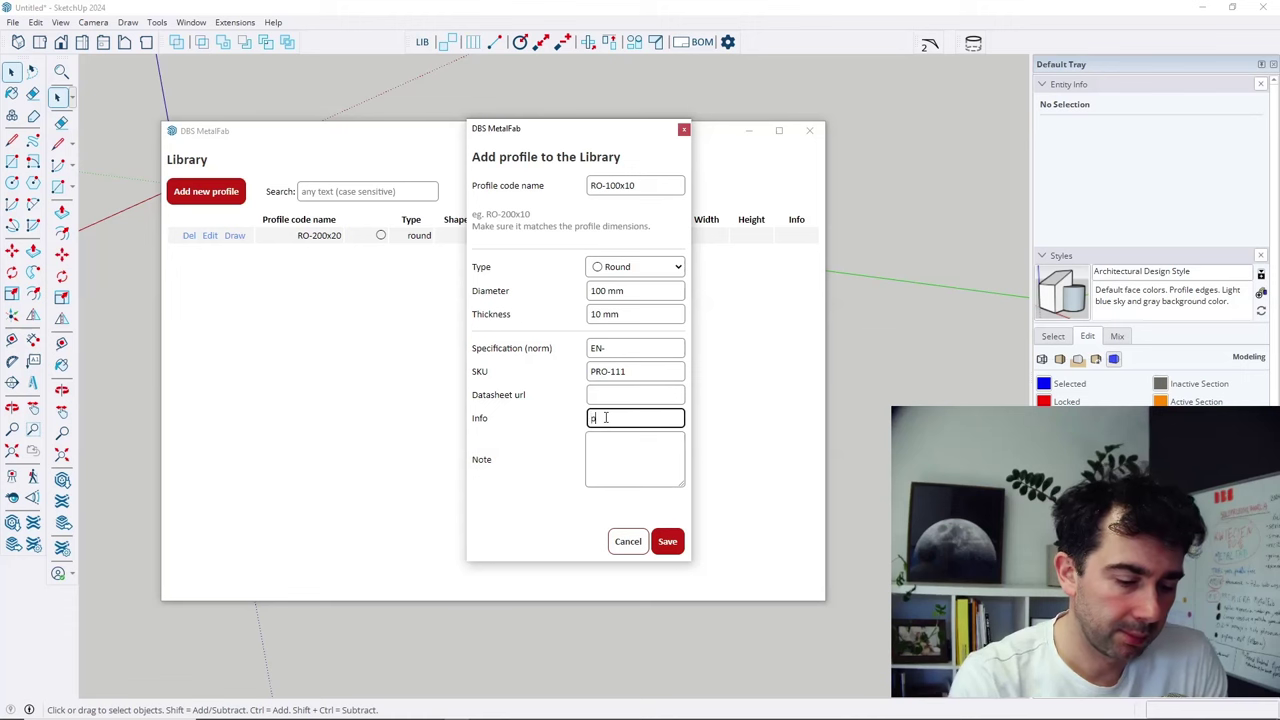
{"action": "type", "text": "prefer one"}
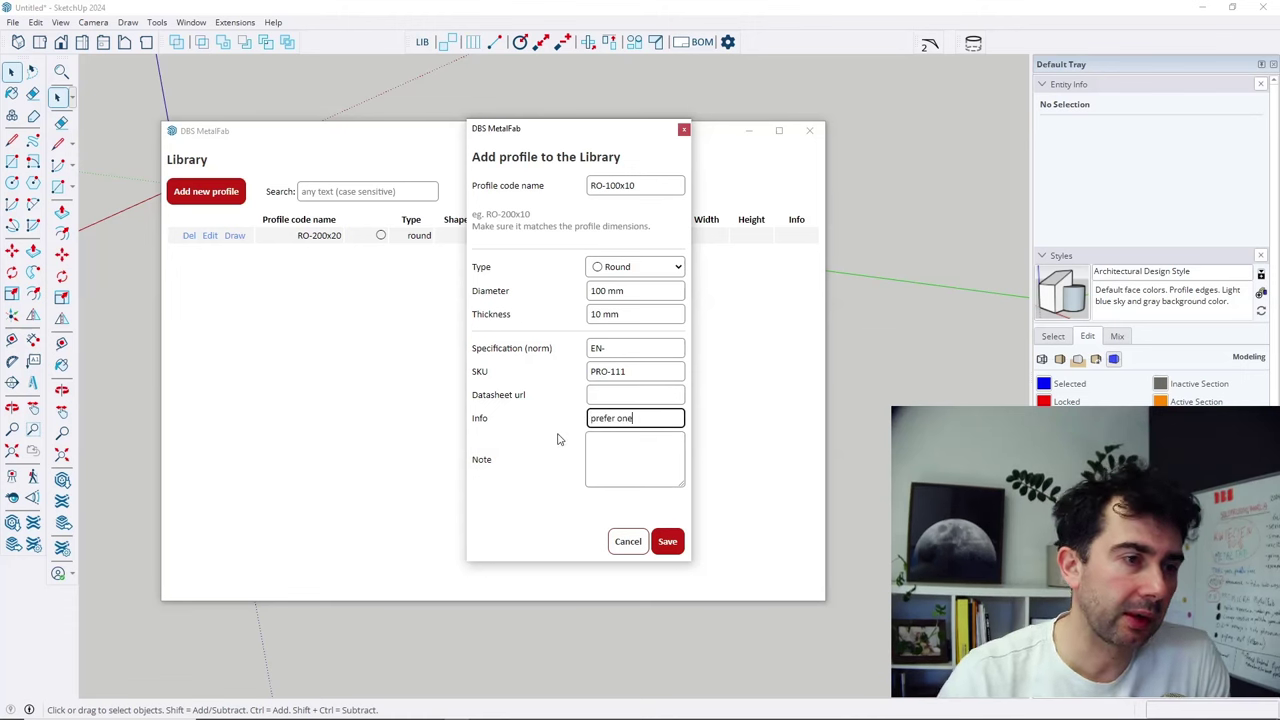
Save the RO-100x10 profile, widen the Library window, and start a new blank profile.
{"action": "left_click", "coordinate": [666, 541]}
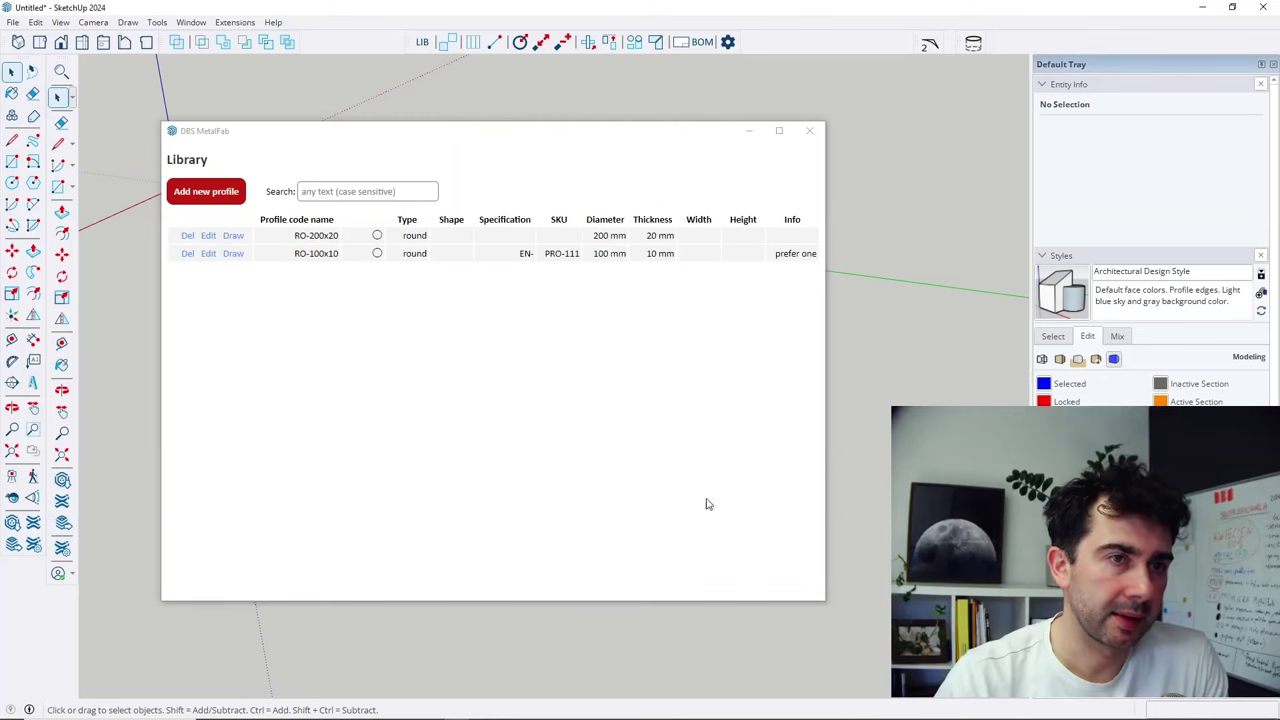
{"action": "left_click_drag", "start_coordinate": [826, 413], "coordinate": [932, 400]}
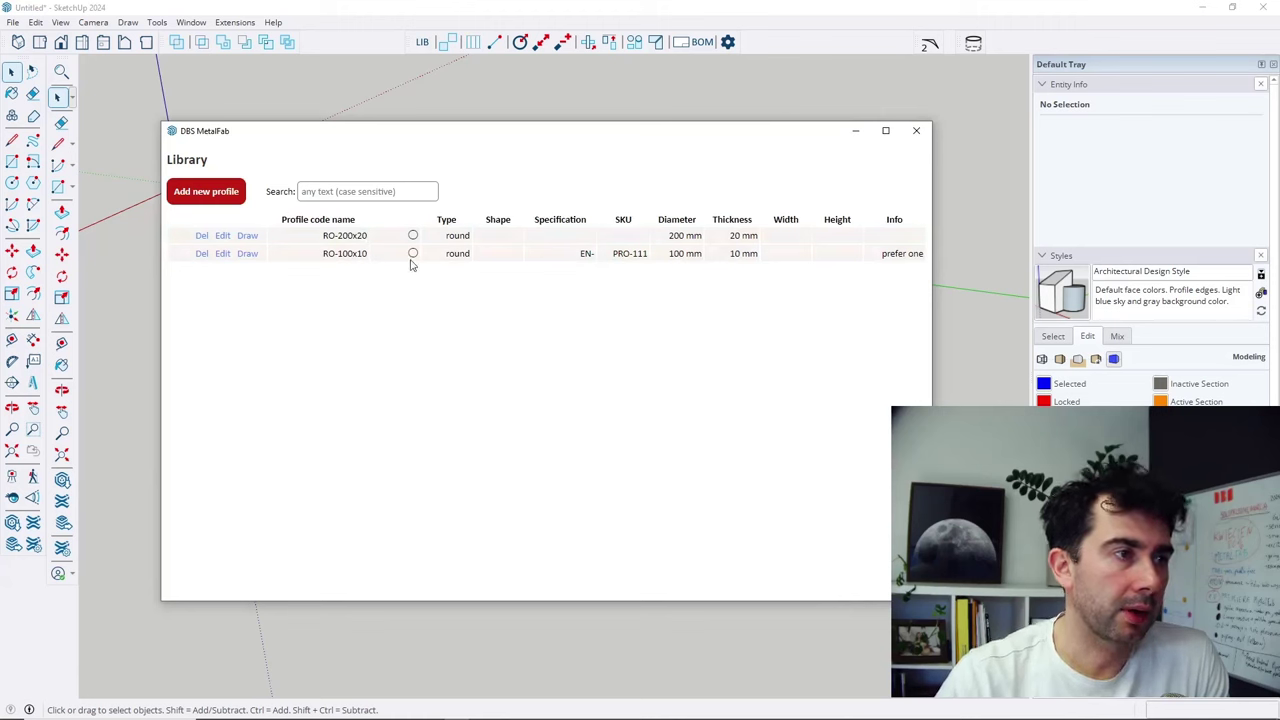
{"action": "left_click", "coordinate": [229, 199]}
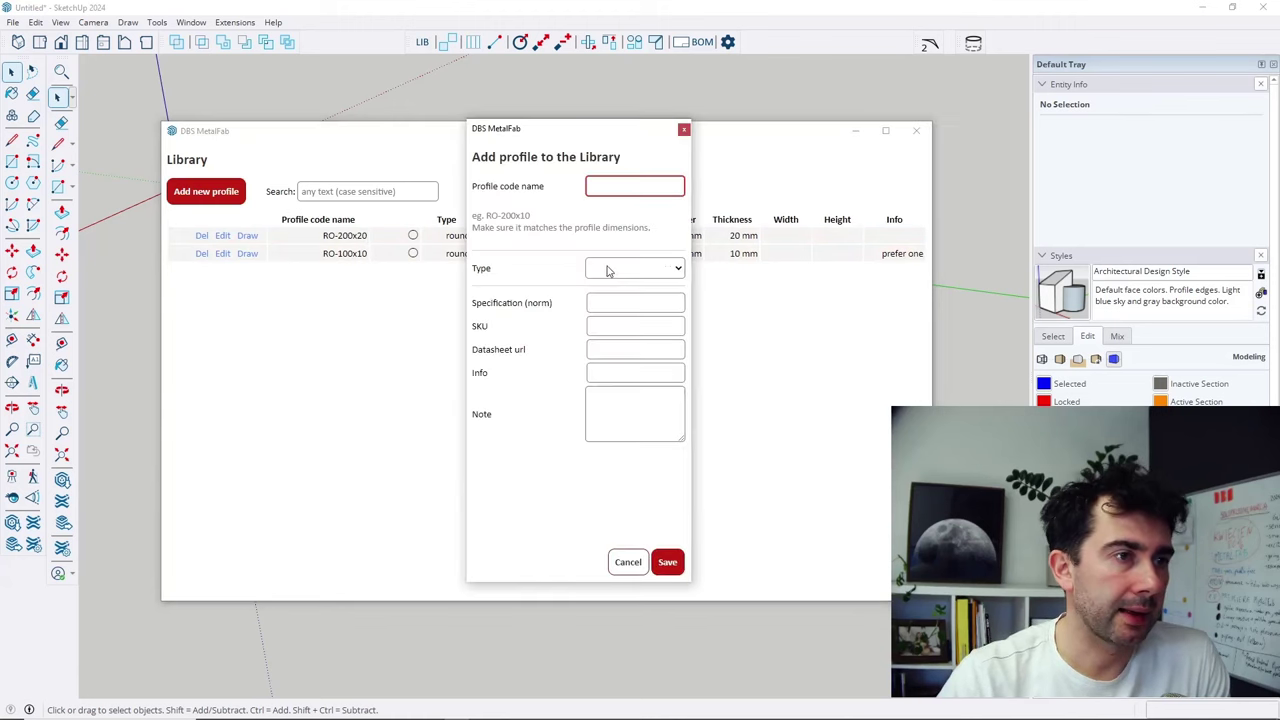
Add rectangular profile REC-200x100x10 with width 200, height 100 and thickness 10 mm.
{"action": "left_click", "coordinate": [620, 188]}
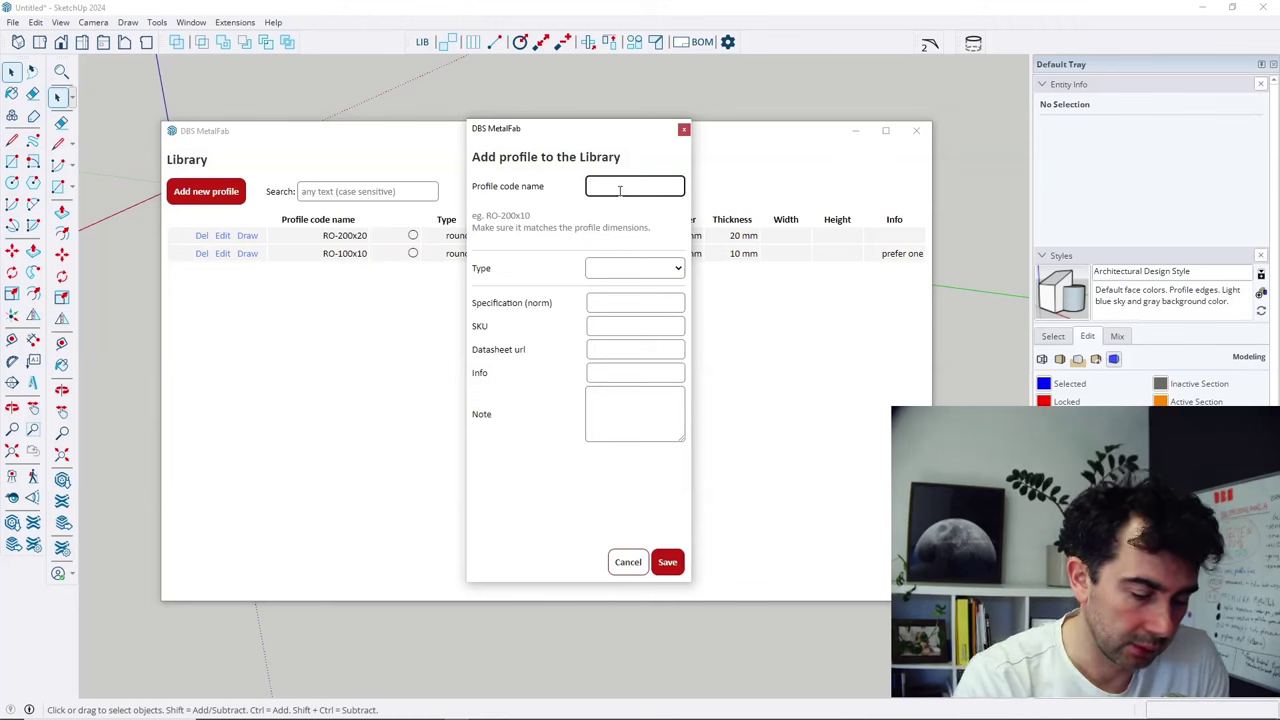
{"action": "type", "text": "REC"}
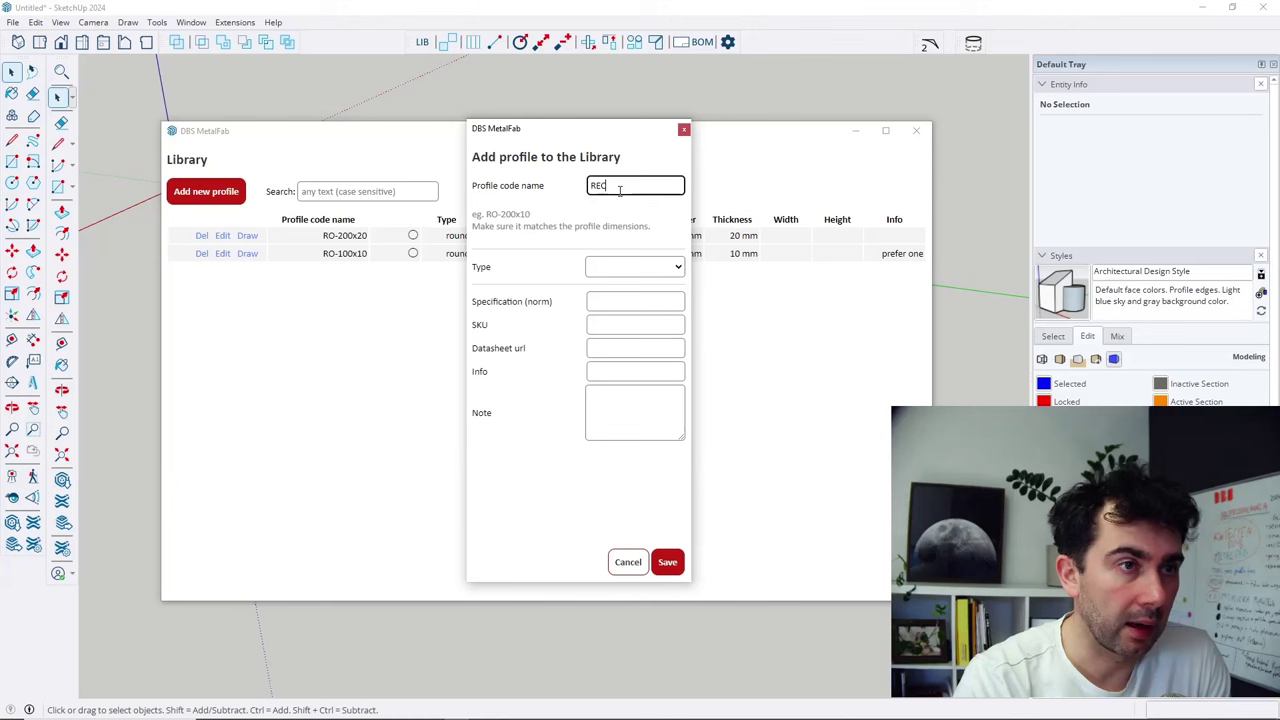
{"action": "type", "text": "-200"}
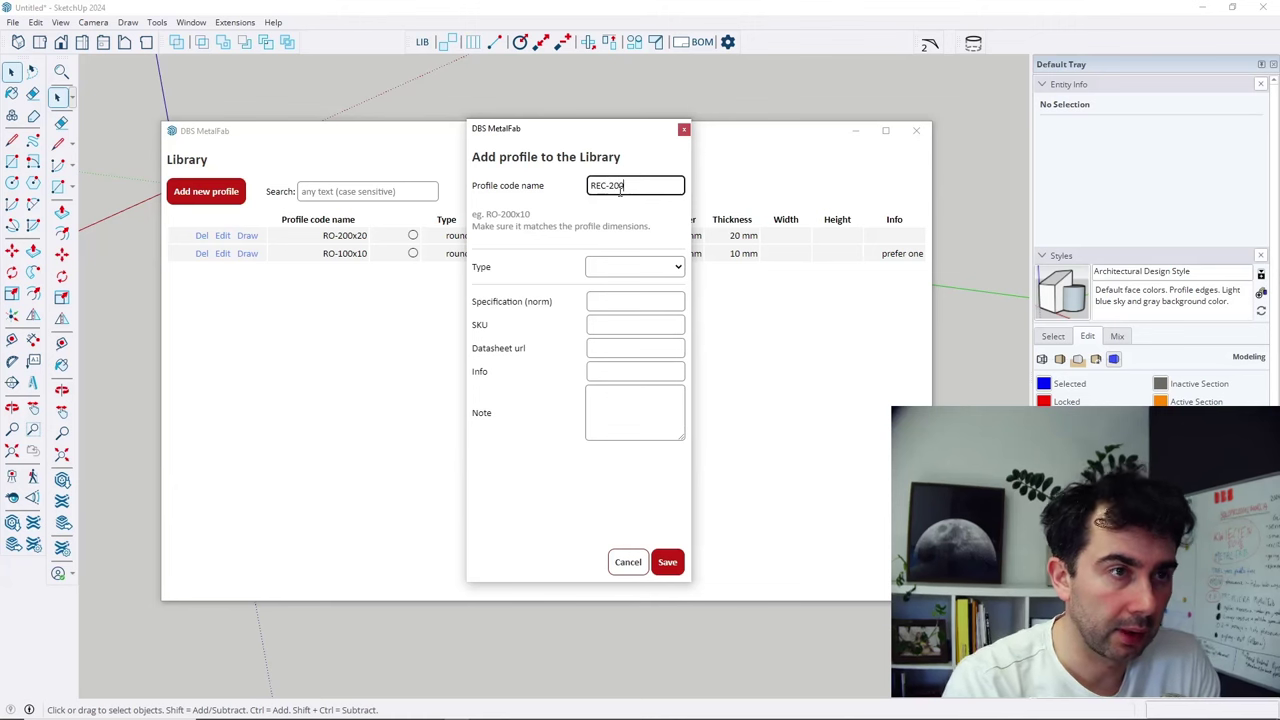
{"action": "type", "text": "x100x10"}
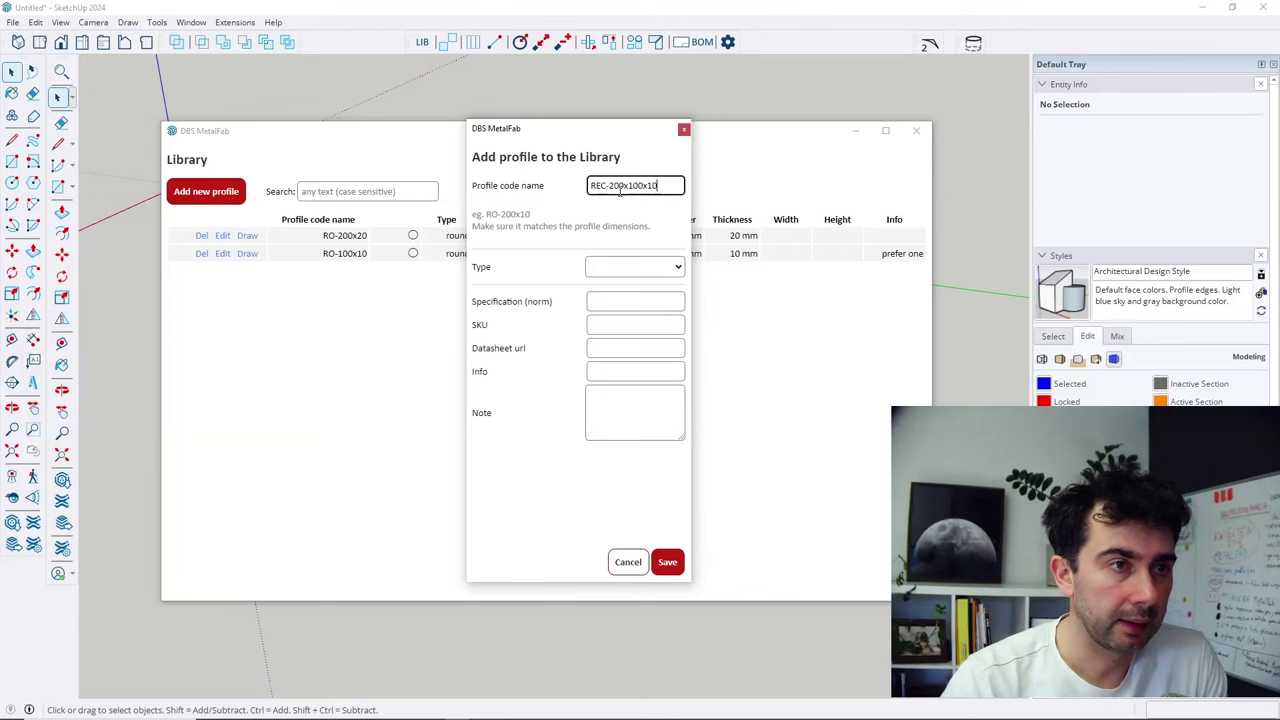
{"action": "left_click", "coordinate": [616, 267]}
{"action": "left_click", "coordinate": [621, 308]}
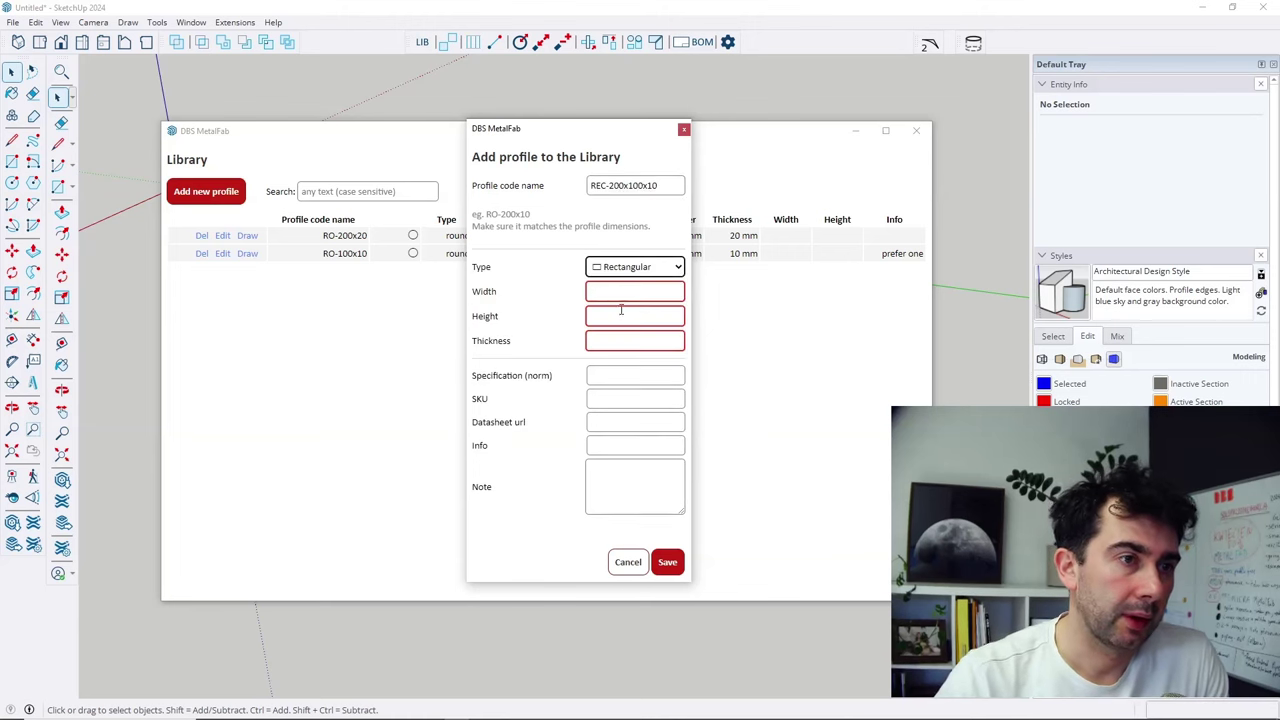
{"action": "left_click", "coordinate": [597, 290]}
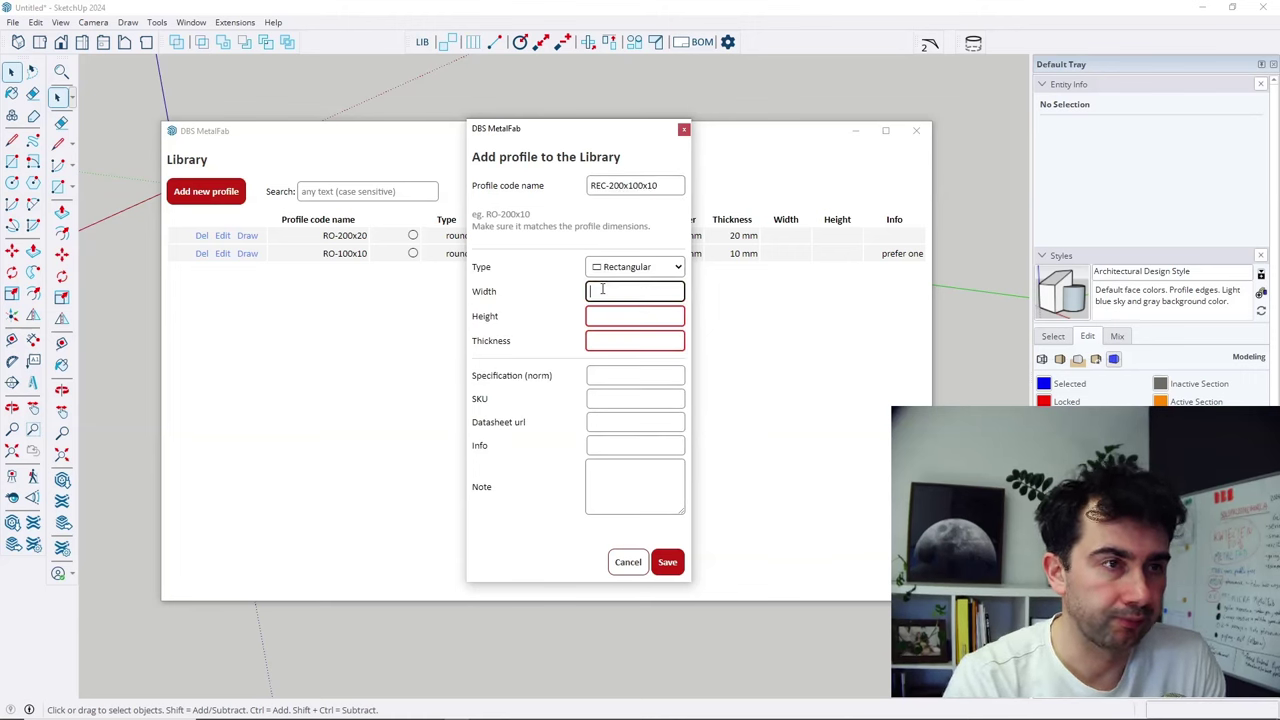
{"action": "type", "text": "200"}
{"action": "left_click", "coordinate": [619, 315]}
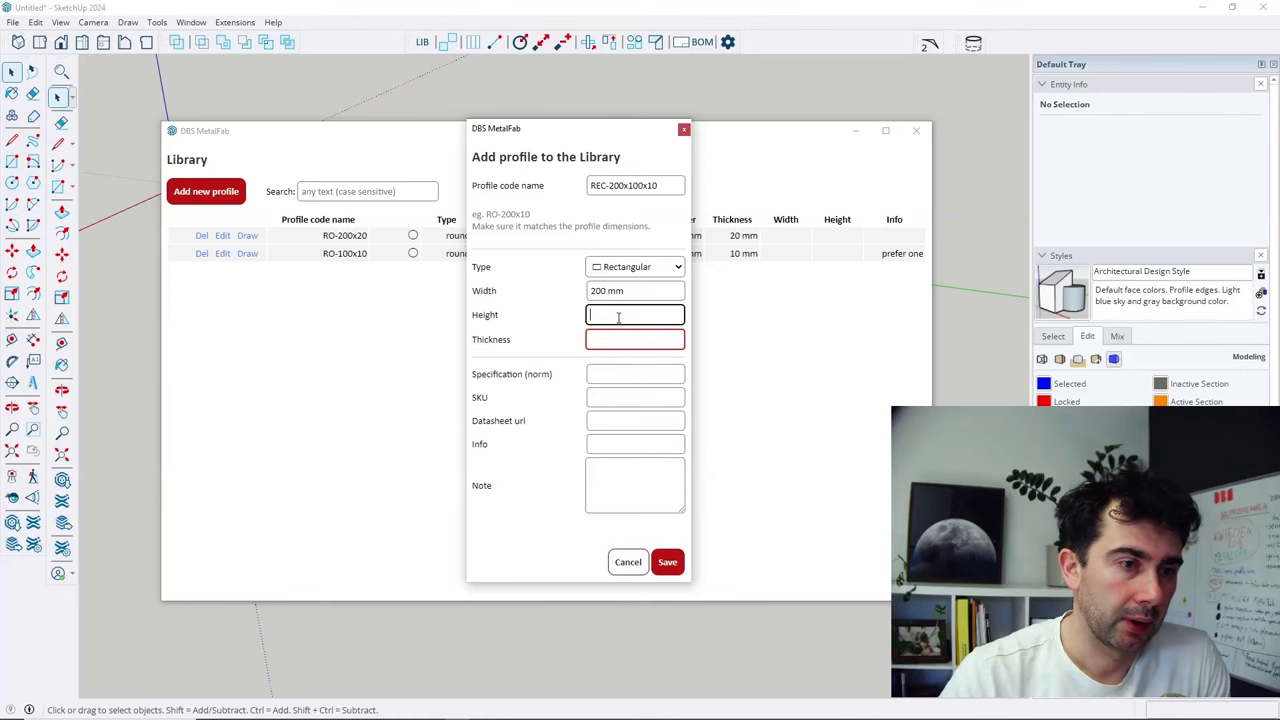
{"action": "type", "text": "100"}
{"action": "left_click", "coordinate": [626, 338]}
{"action": "type", "text": "10"}
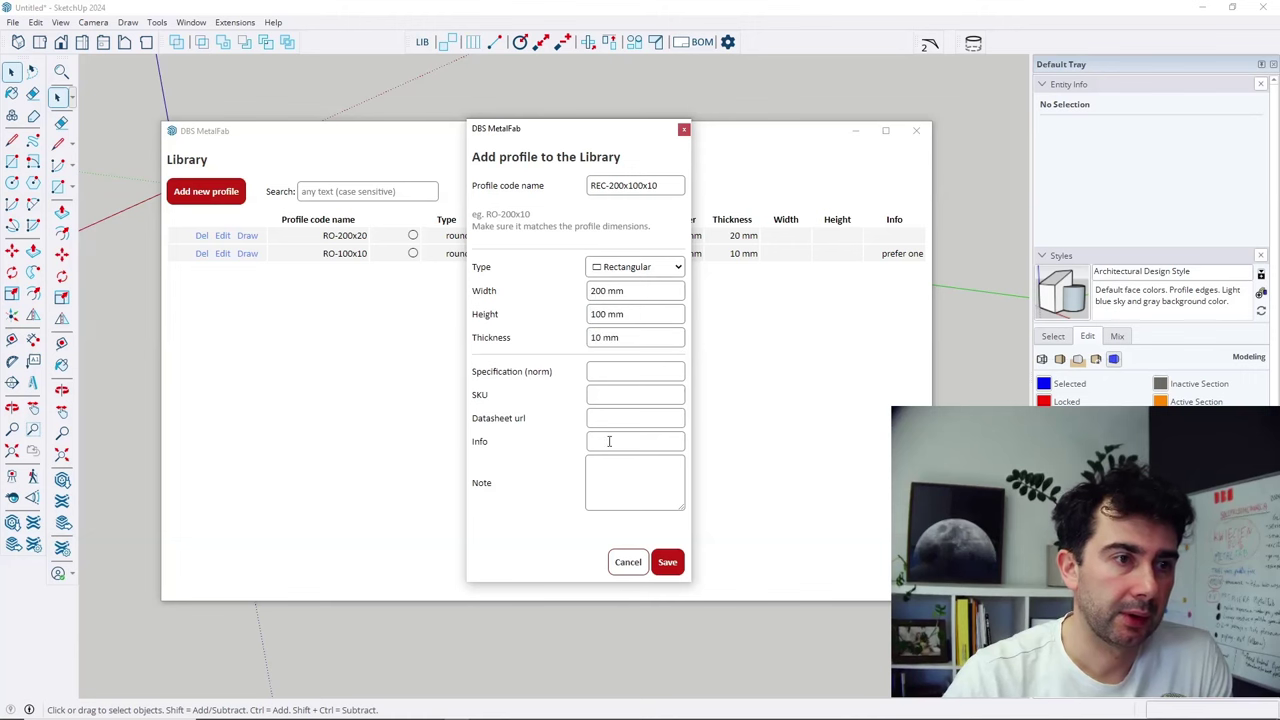
{"action": "left_click", "coordinate": [667, 562]}
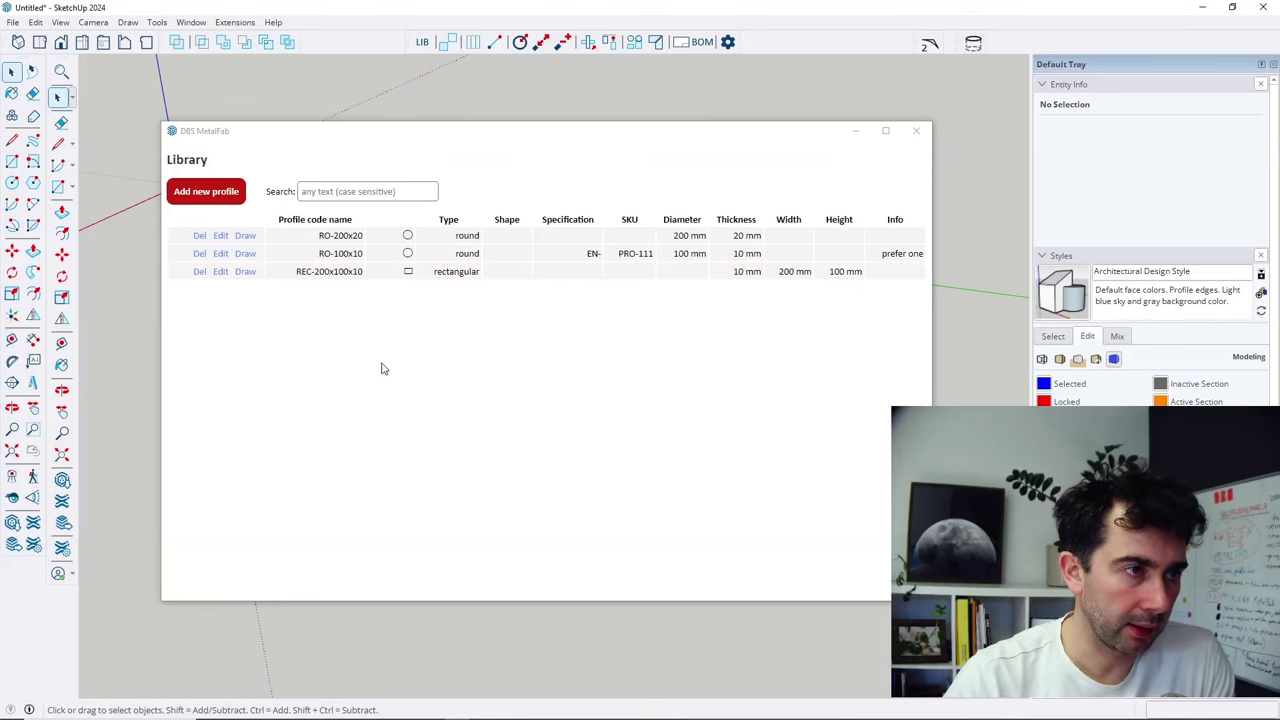
{"action": "left_click", "coordinate": [352, 194]}
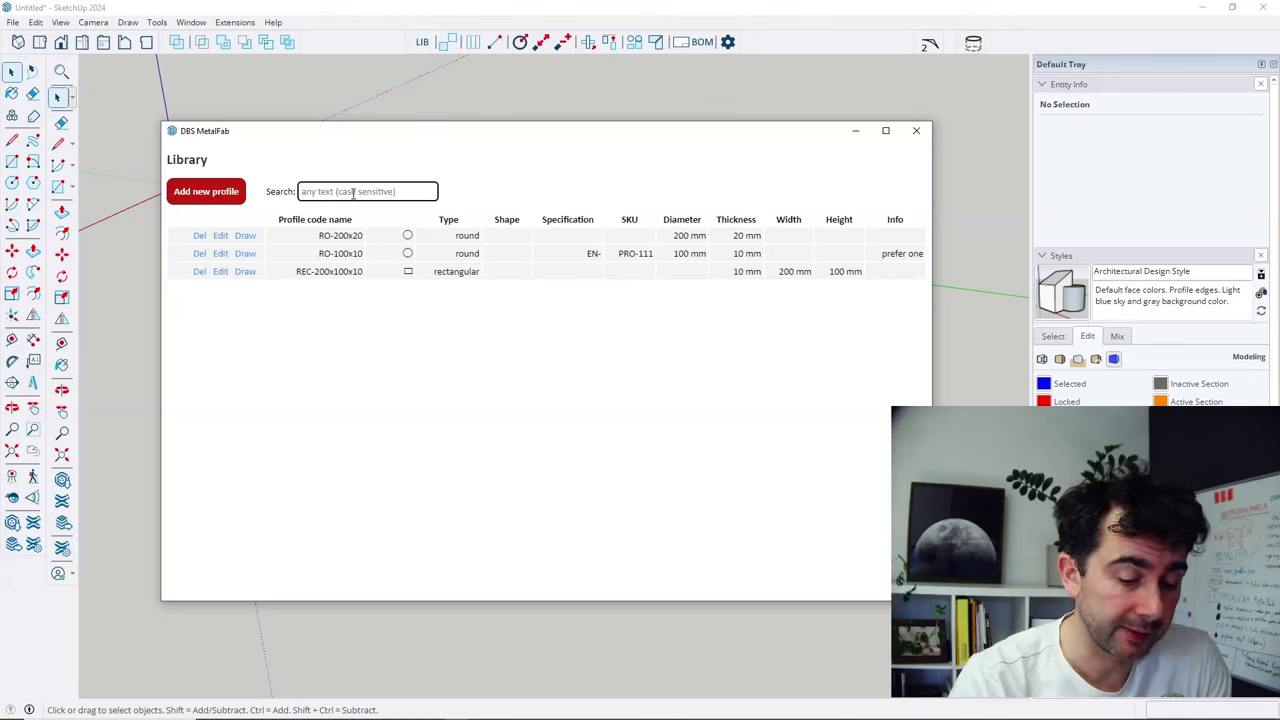
{"action": "type", "text": "prefe"}
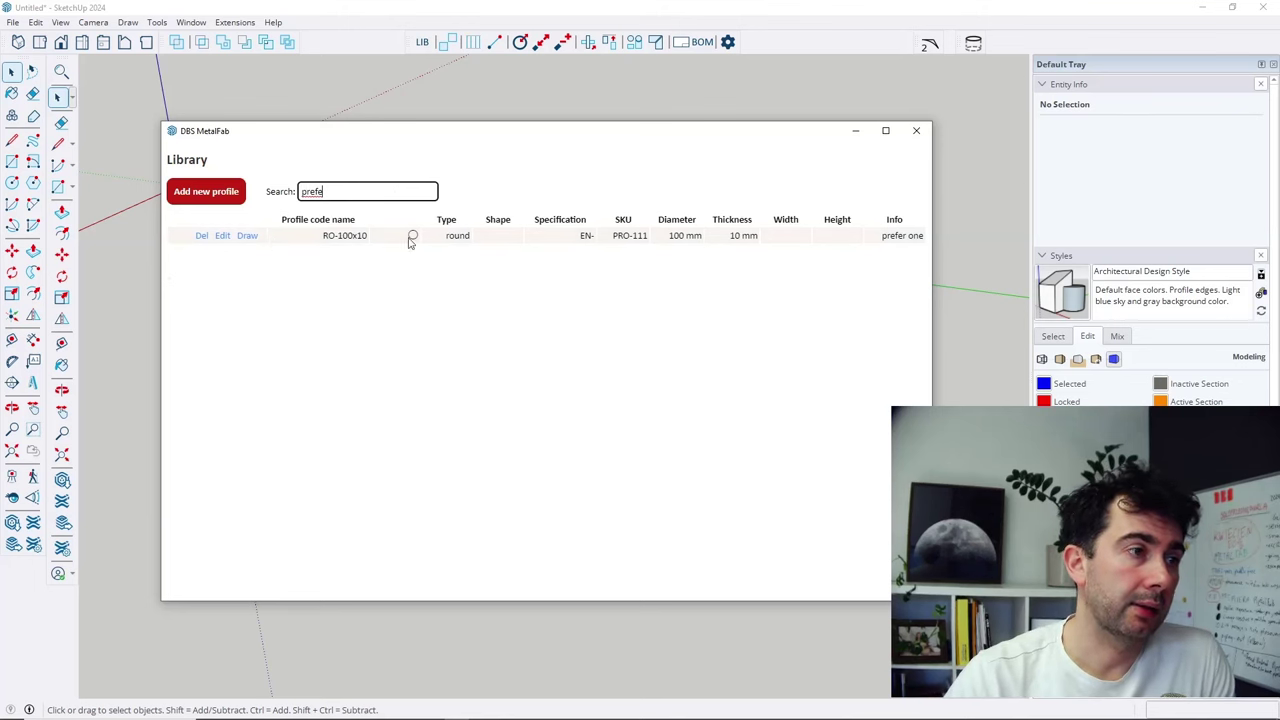
{"action": "triple_click", "coordinate": [880, 236]}
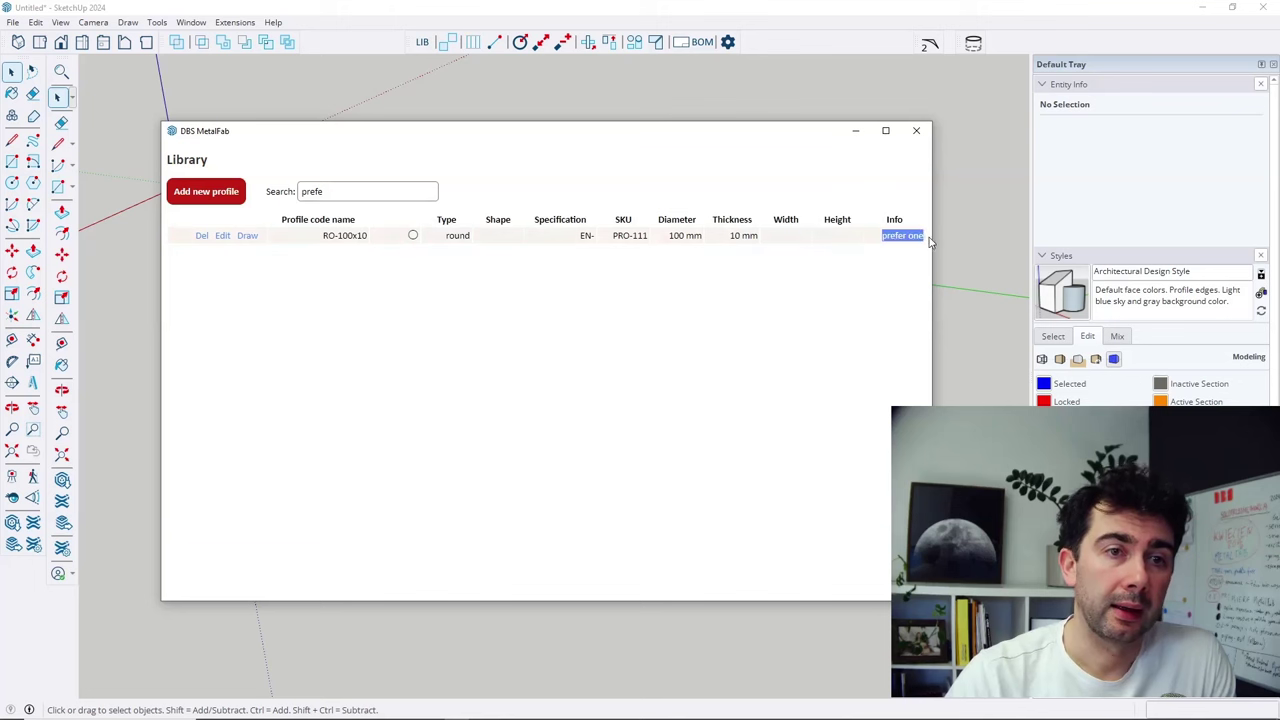
{"action": "left_click_drag", "start_coordinate": [320, 237], "coordinate": [905, 237]}
{"action": "left_click", "coordinate": [884, 236]}
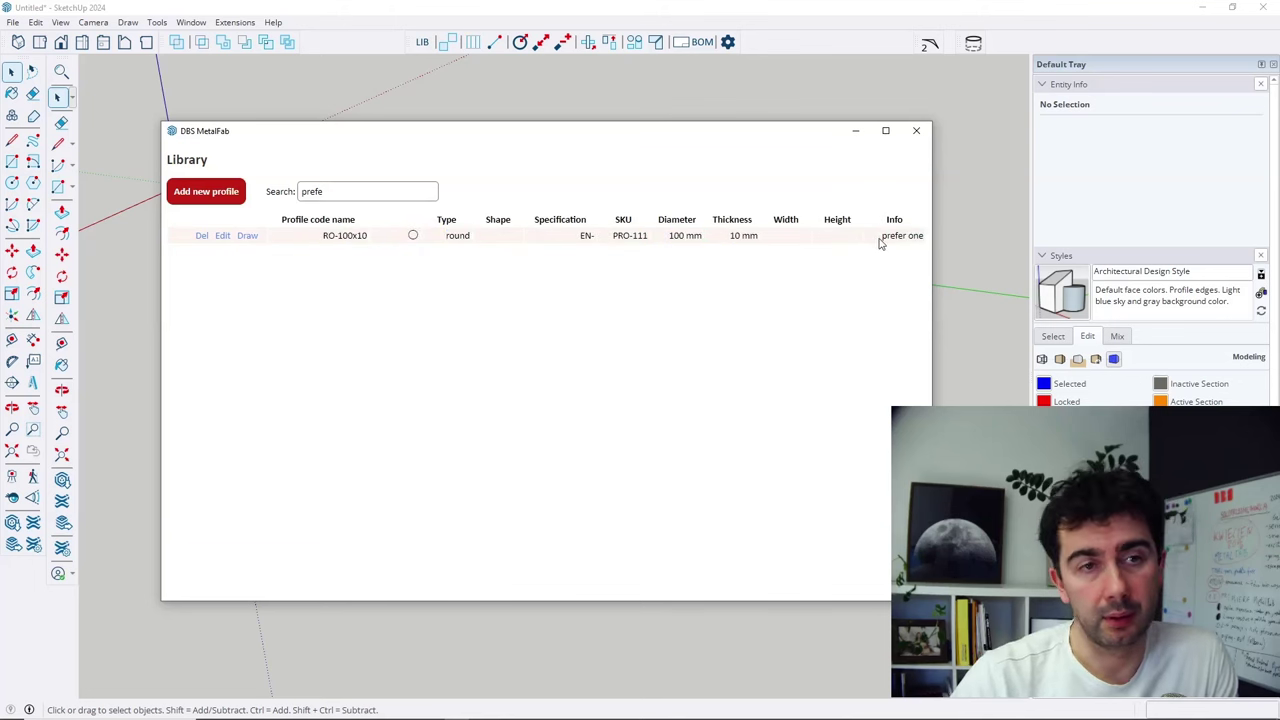
{"action": "triple_click", "coordinate": [880, 240]}
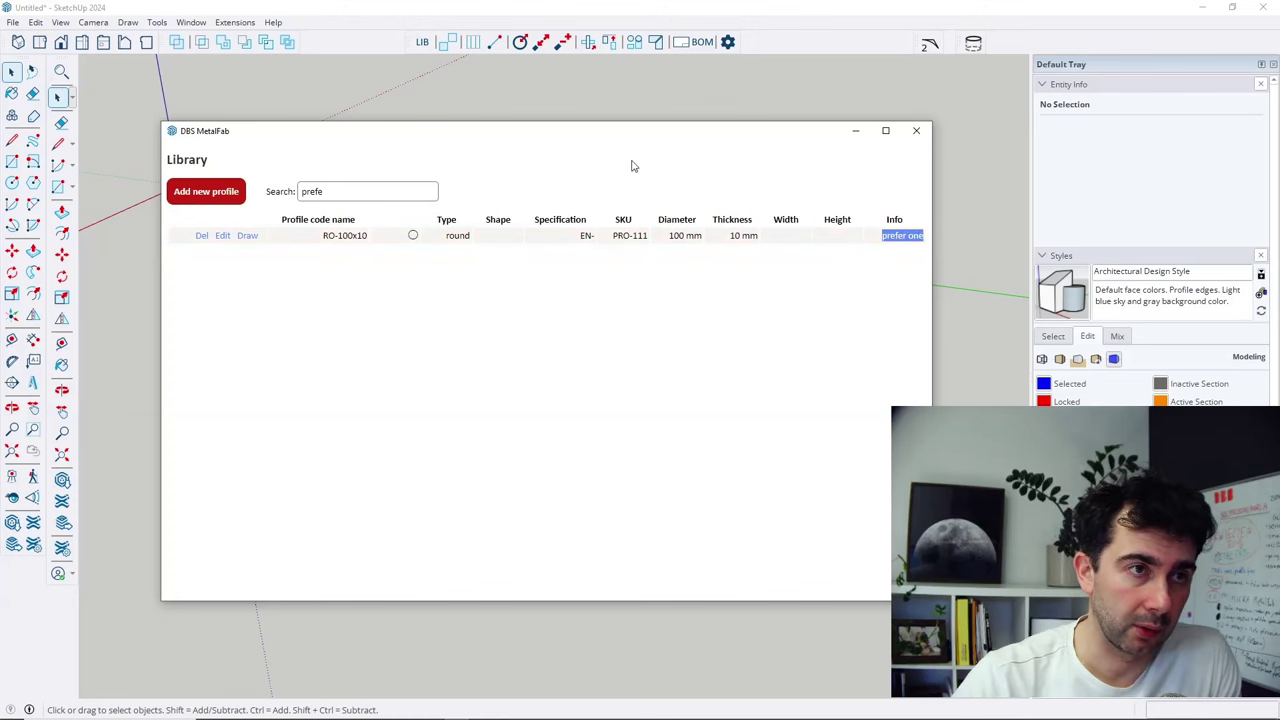
{"action": "left_click_drag", "start_coordinate": [612, 138], "coordinate": [640, 135]}
{"action": "double_click", "coordinate": [355, 191]}
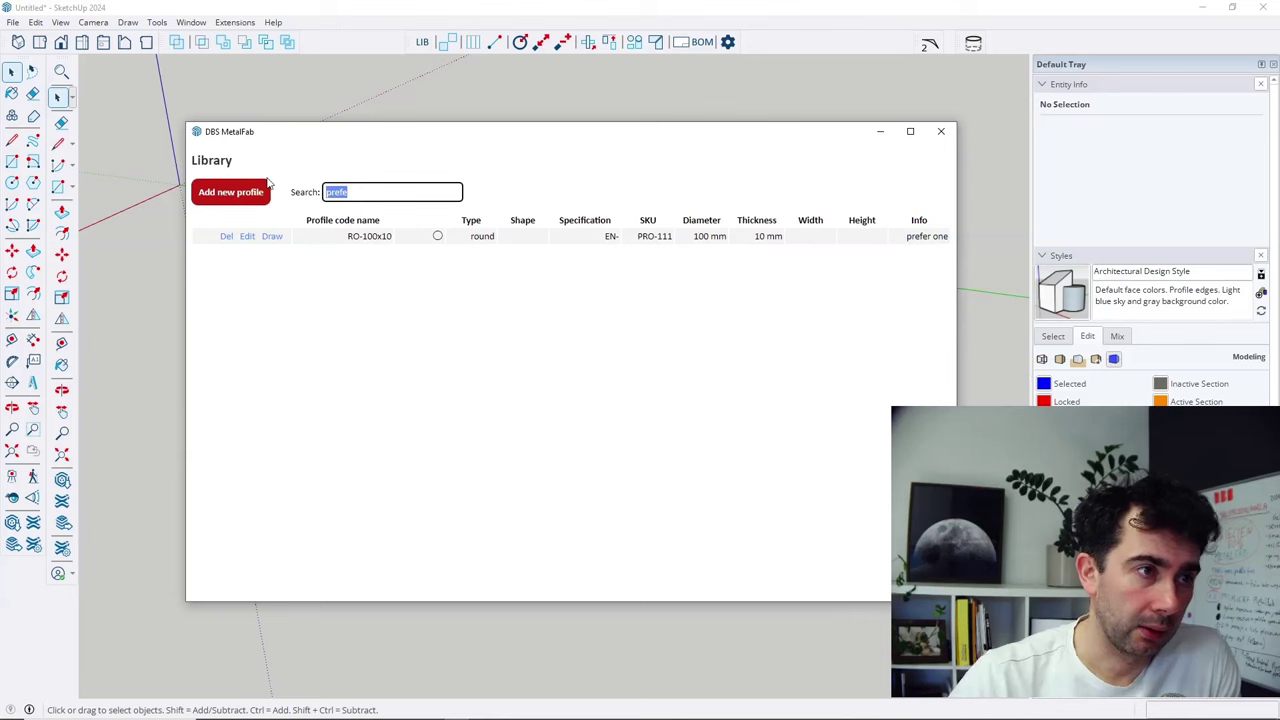
{"action": "key", "text": "BackSpace"}
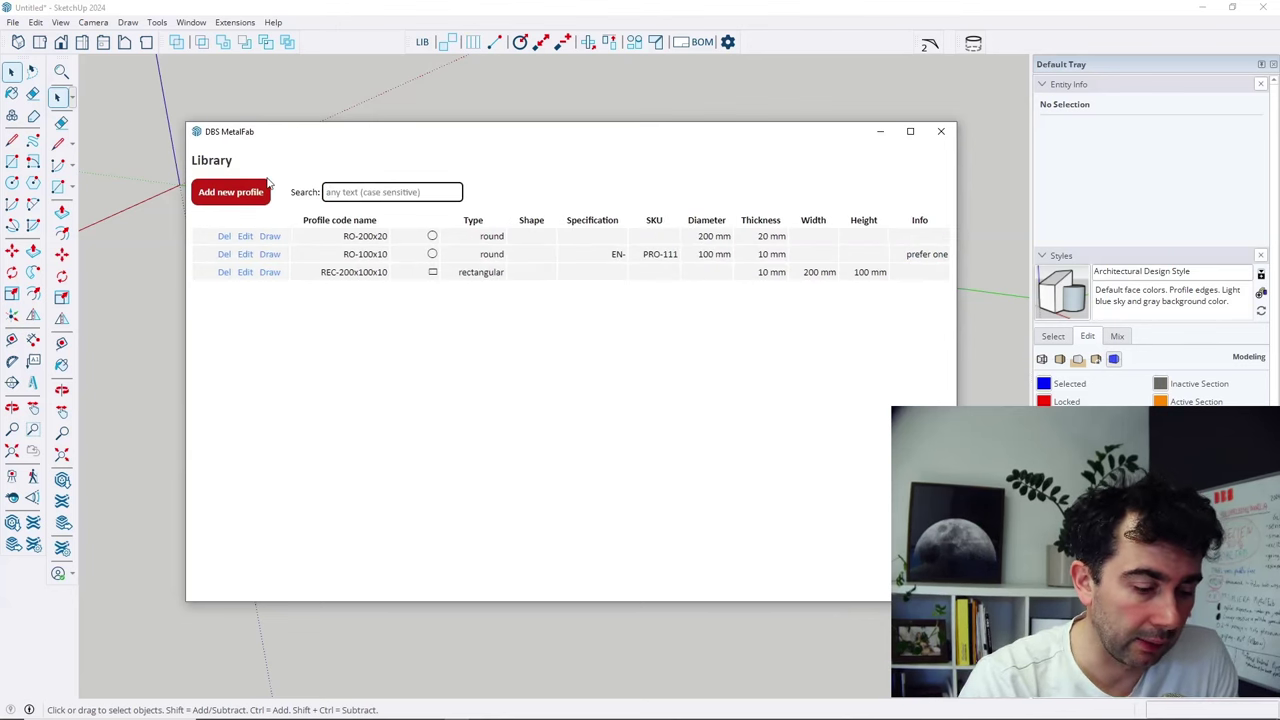
{"action": "type", "text": "200"}
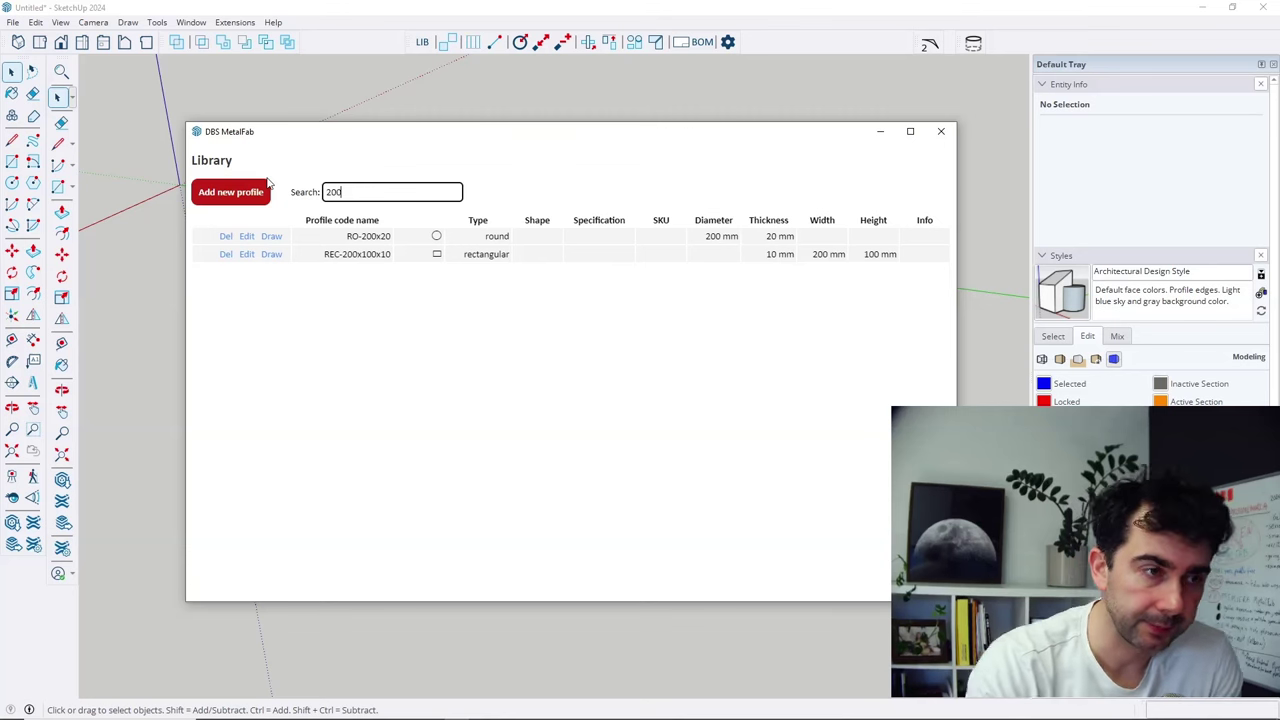
{"action": "key", "text": "BackSpace"}
{"action": "key", "text": "BackSpace"}
{"action": "key", "text": "BackSpace"}
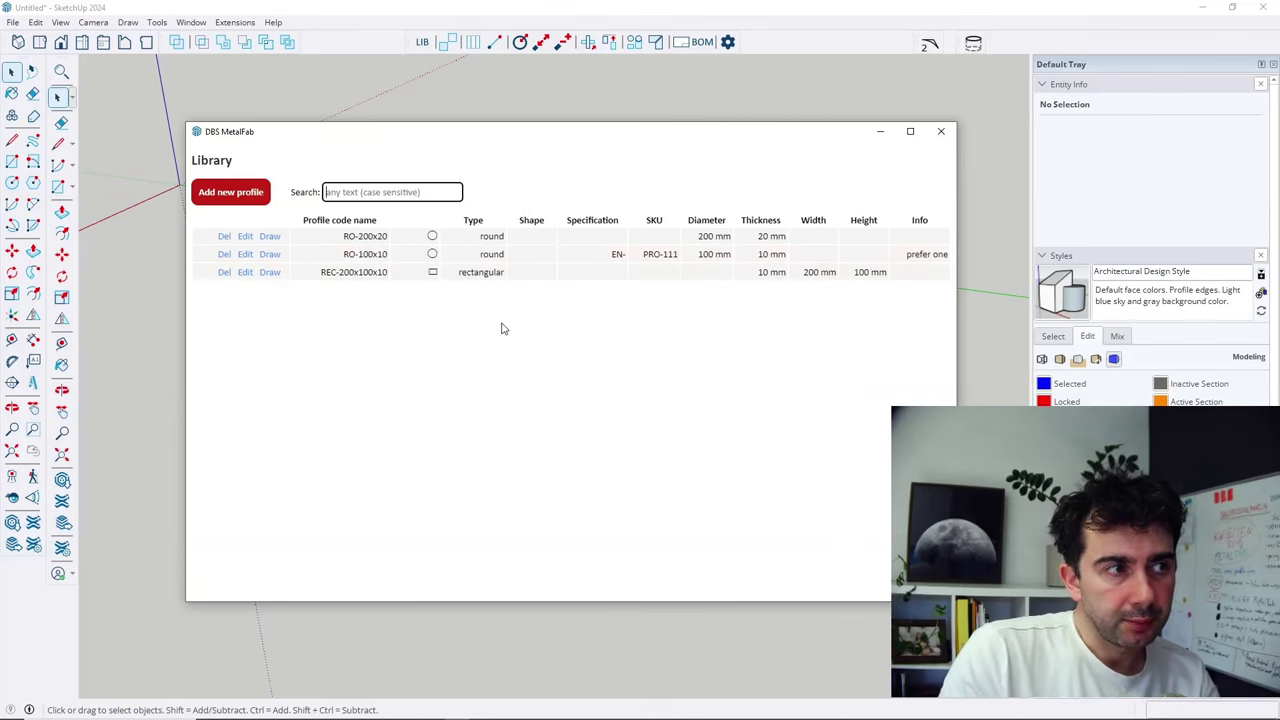
{"action": "left_click", "coordinate": [941, 131]}
Orbit the empty model and activate the MetalFab Draw tool.
{"action": "middle_click_drag", "start_coordinate": [709, 300], "coordinate": [412, 218]}
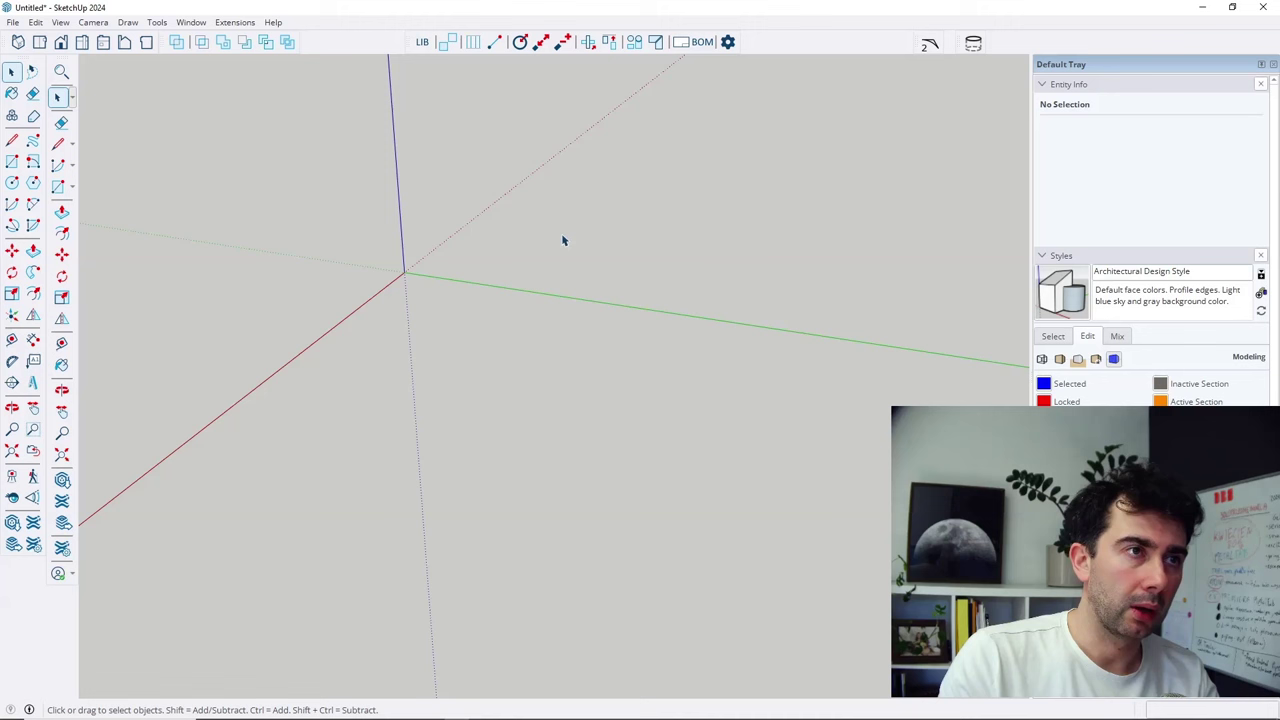
{"action": "left_click", "coordinate": [494, 43]}
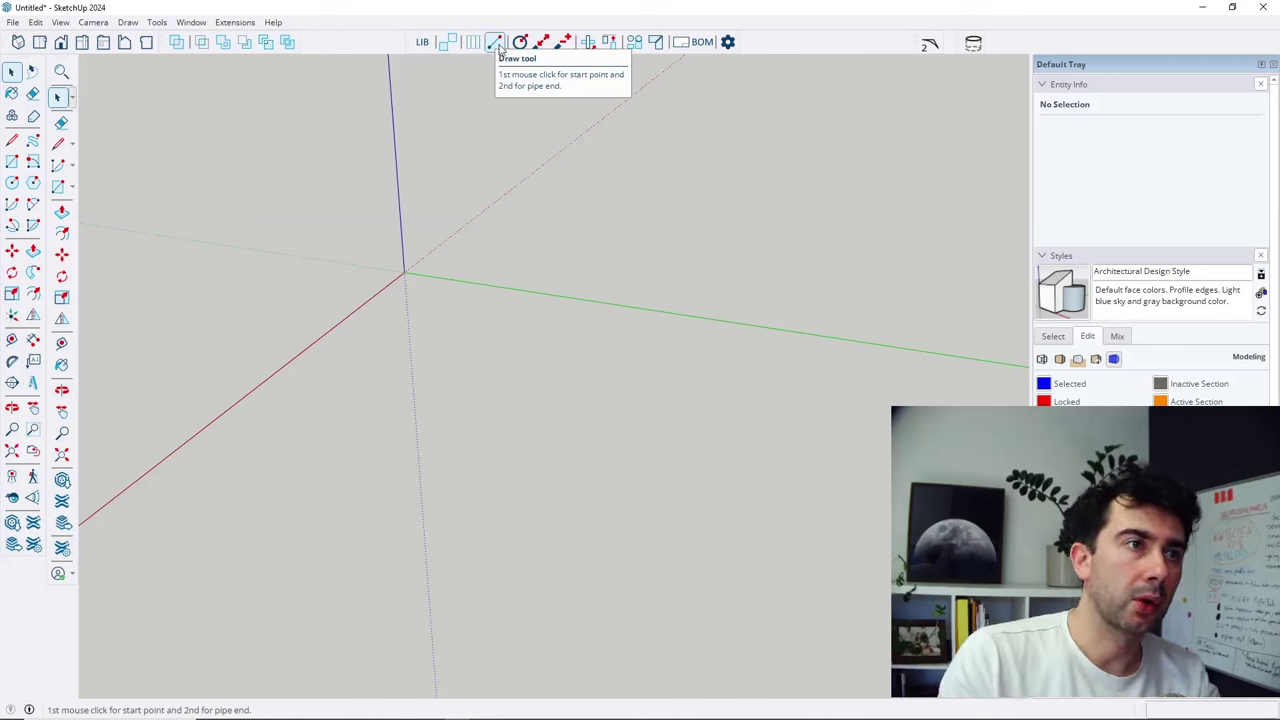
Set the MetalFab Draw tool to Round type with profile RO-200x20.
{"action": "left_click", "coordinate": [497, 43]}
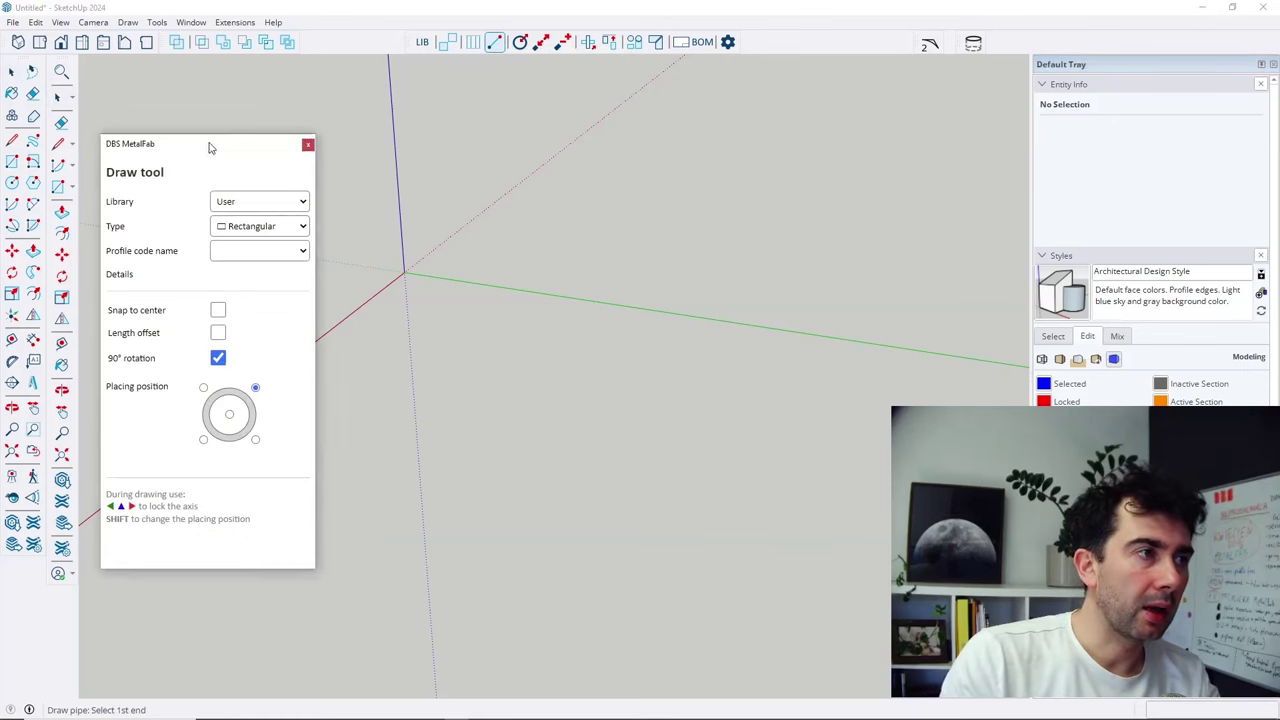
{"action": "left_click_drag", "start_coordinate": [209, 146], "coordinate": [196, 75]}
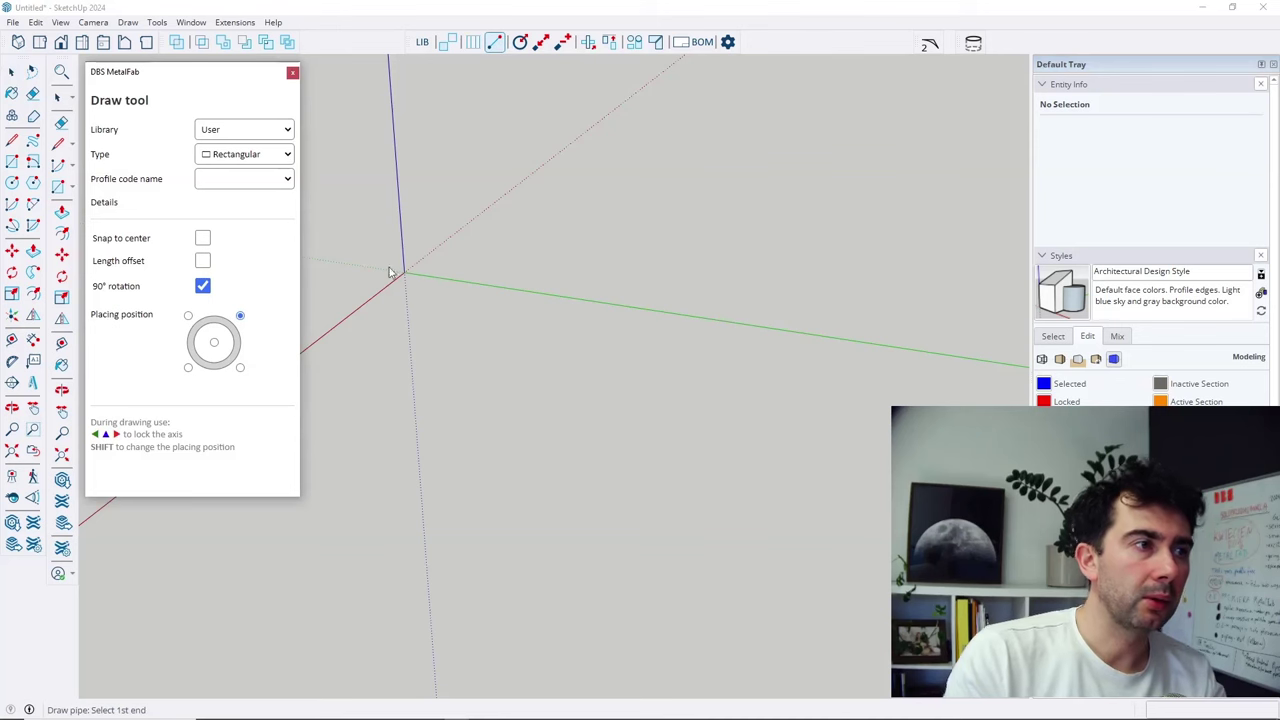
{"action": "left_click", "coordinate": [237, 155]}
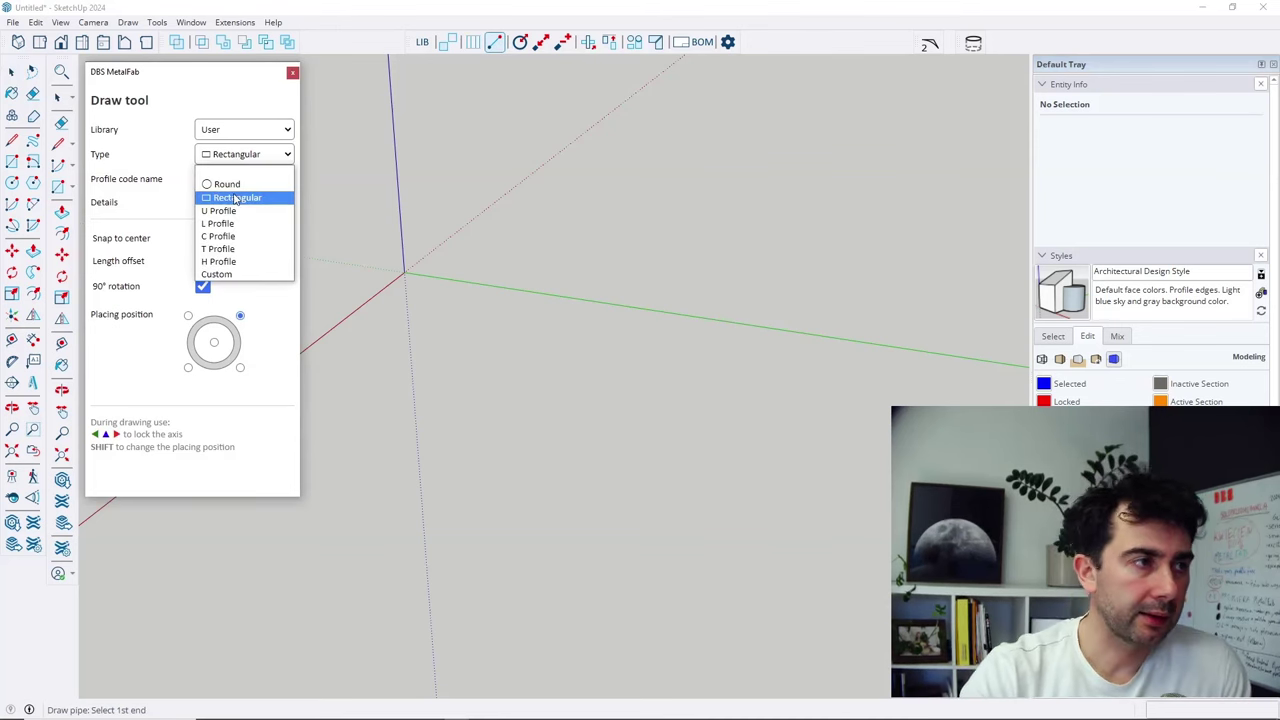
{"action": "left_click", "coordinate": [168, 176]}
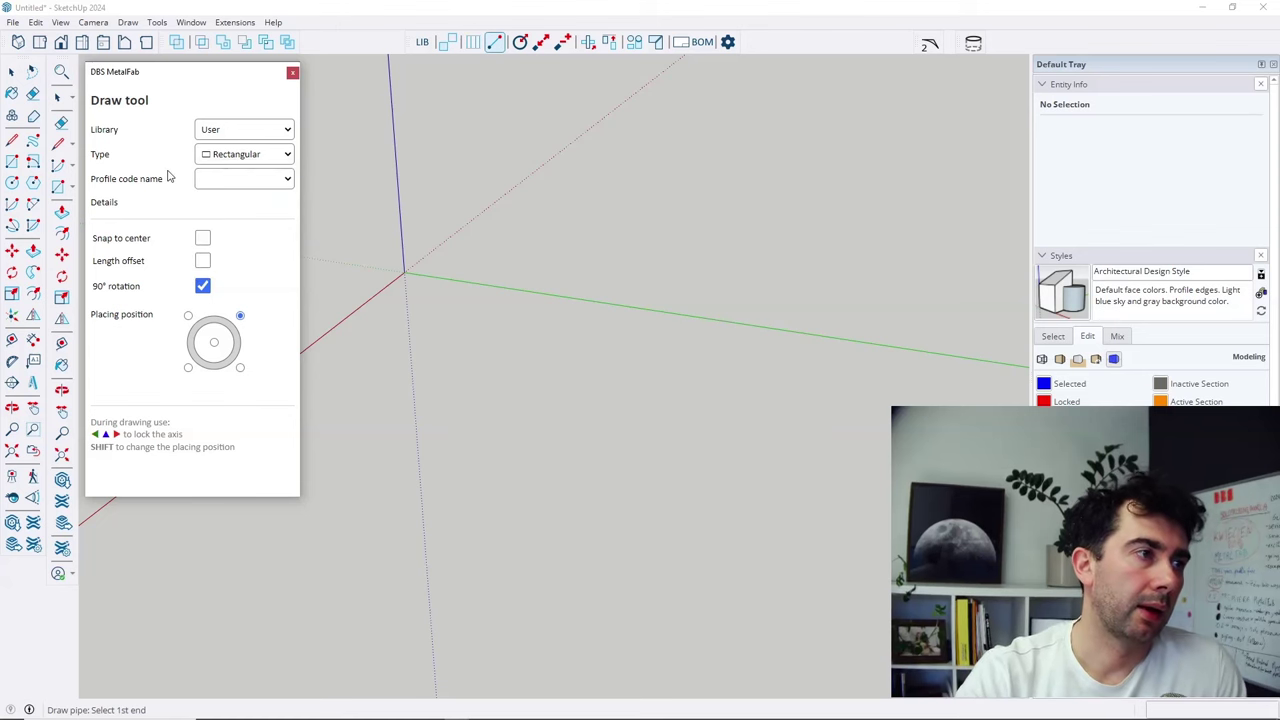
{"action": "left_click", "coordinate": [233, 156]}
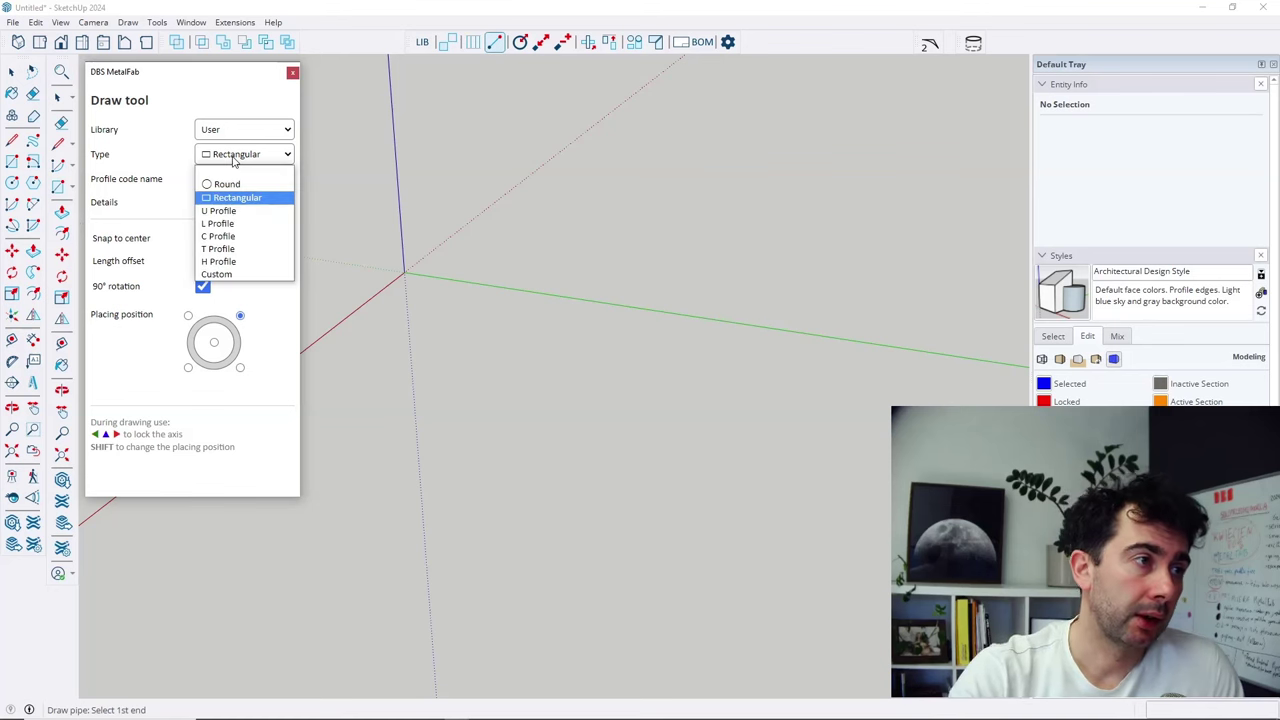
{"action": "left_click", "coordinate": [226, 182]}
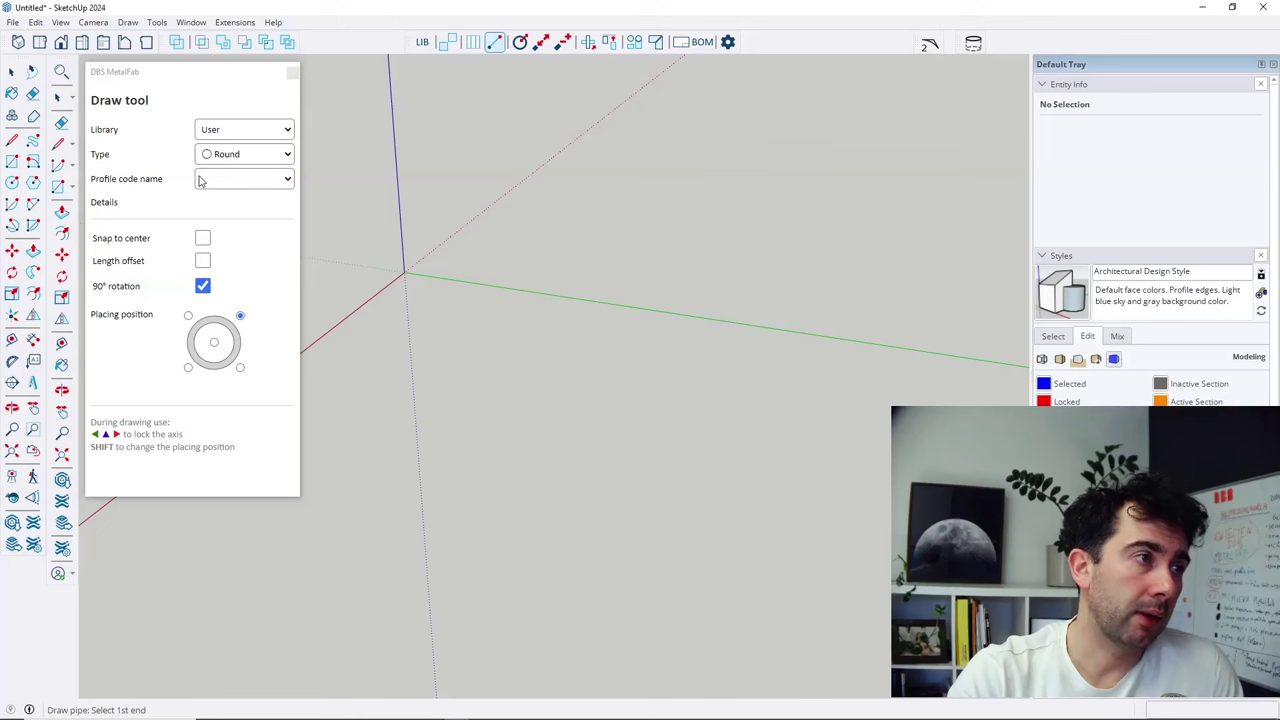
{"action": "left_click", "coordinate": [204, 178]}
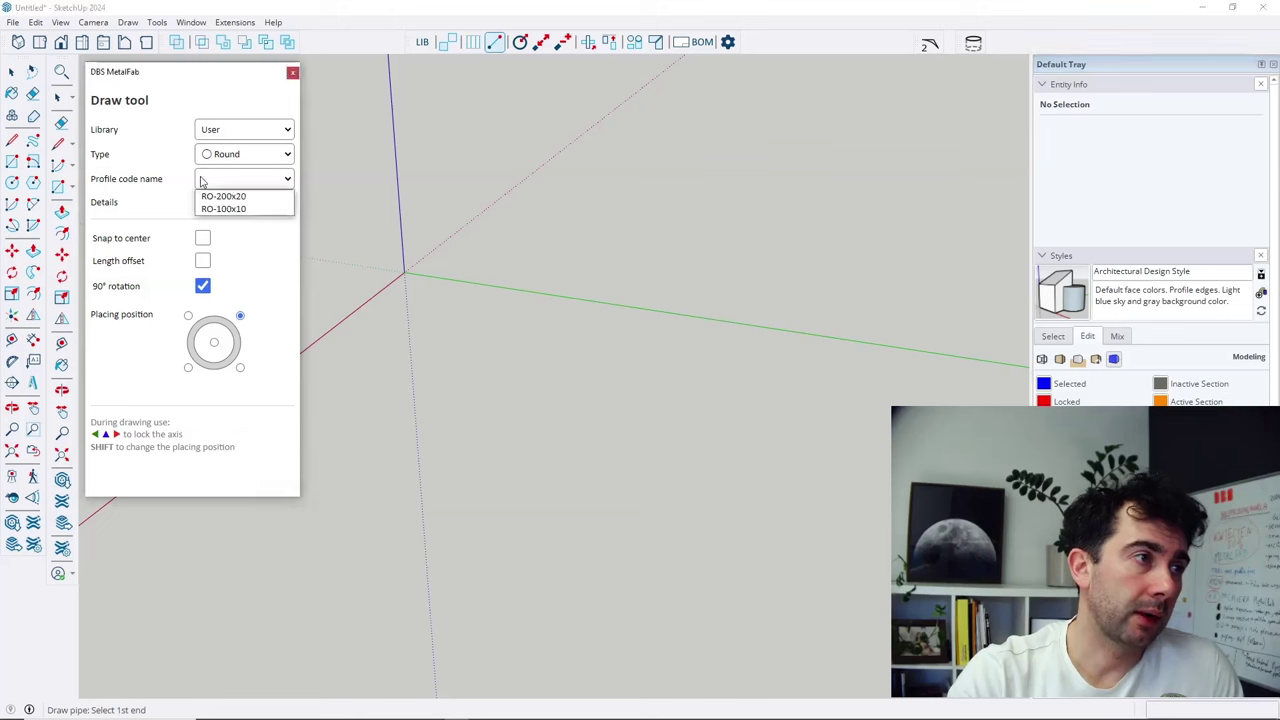
{"action": "left_click", "coordinate": [254, 199]}
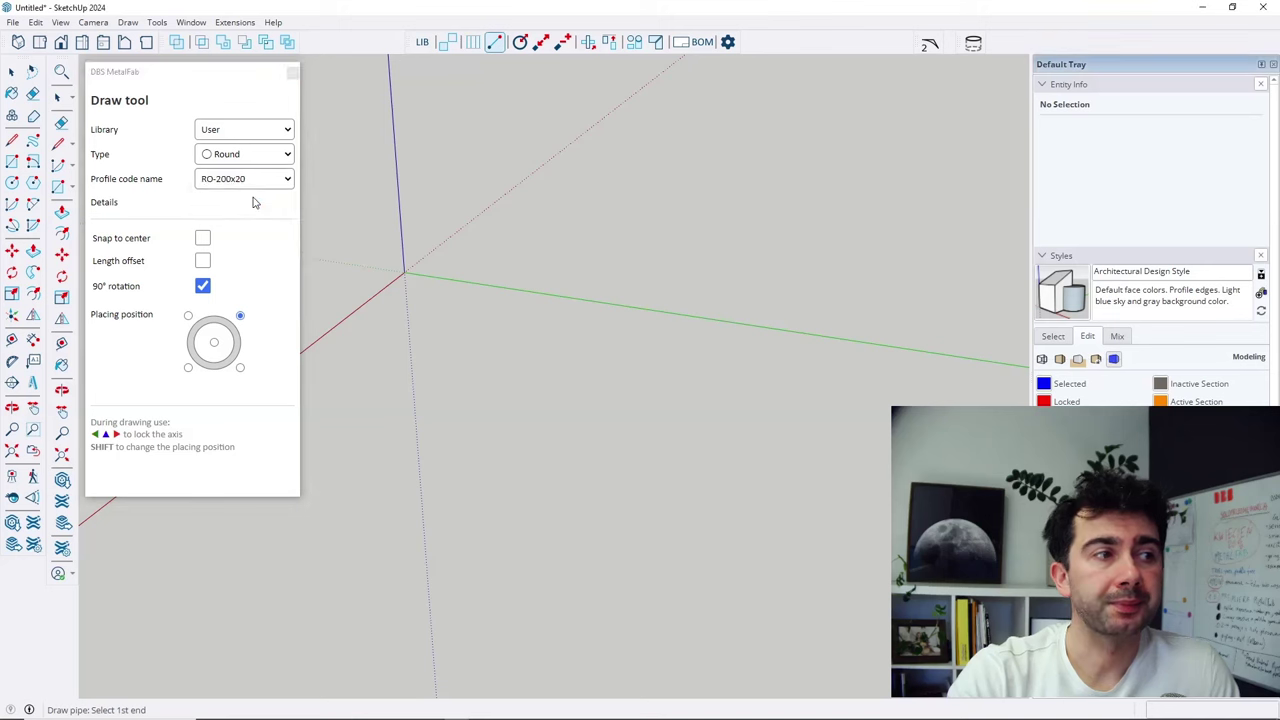
Draw two parallel RO-200x20 pipes, the first from the origin along the green axis.
{"action": "left_click", "coordinate": [405, 273]}
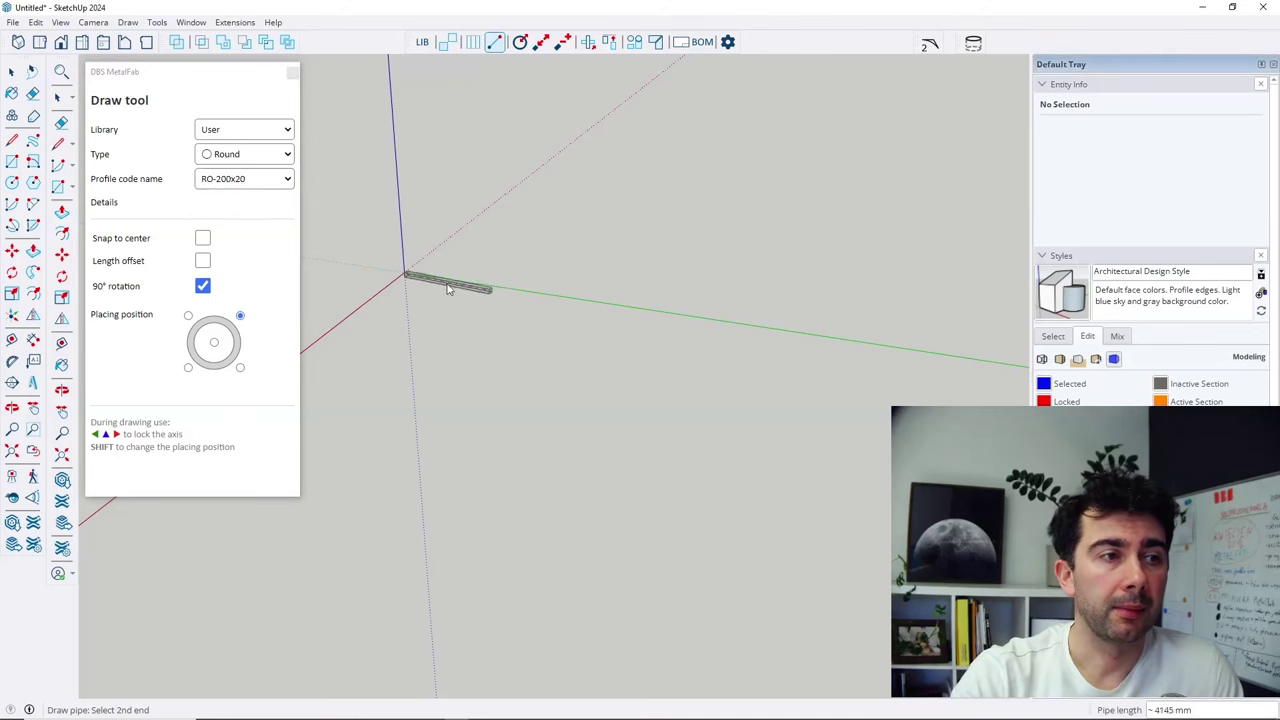
{"action": "scroll", "coordinate": [395, 262], "scroll_direction": "down", "scroll_amount": 1}
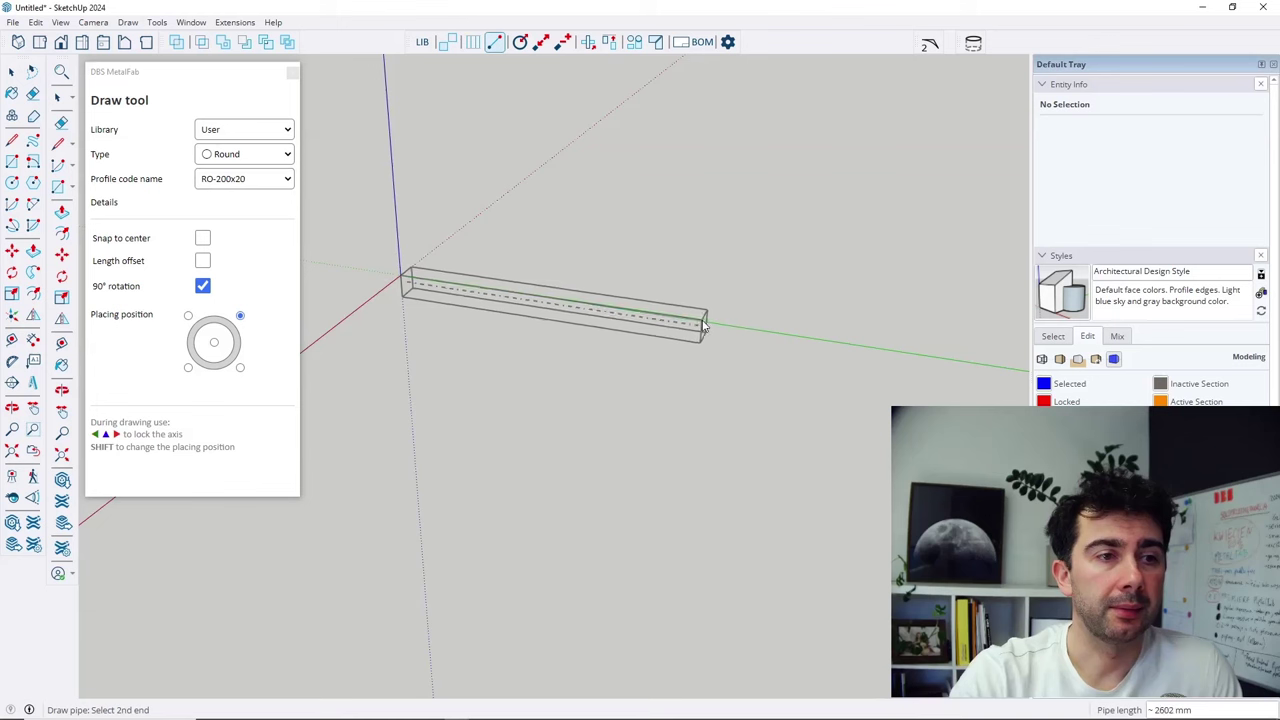
{"action": "left_click", "coordinate": [226, 344]}
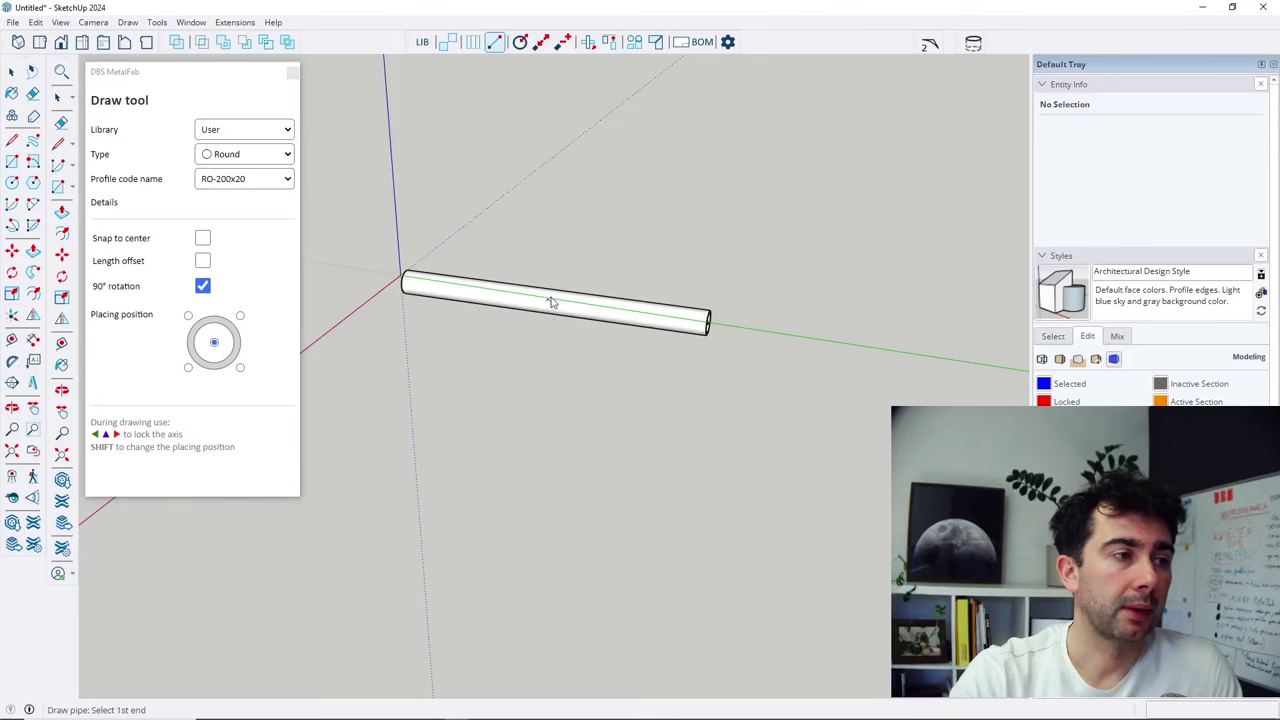
{"action": "scroll", "coordinate": [493, 289], "scroll_direction": "down", "scroll_amount": 2}
{"action": "left_click", "coordinate": [495, 256]}
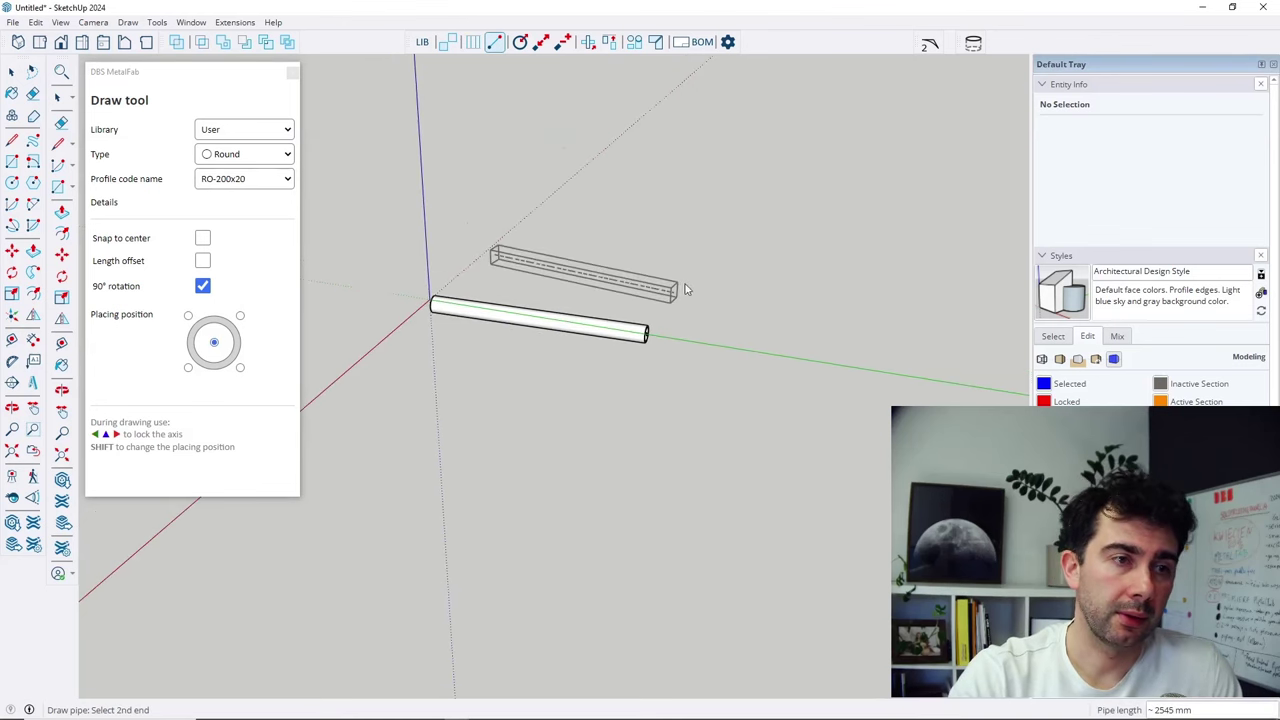
{"action": "left_click", "coordinate": [652, 298]}
Turn off 90° rotation and draw a third RO-200x20 pipe along the red axis.
{"action": "middle_click_drag", "start_coordinate": [663, 291], "coordinate": [640, 434]}
{"action": "middle_click_drag", "start_coordinate": [620, 366], "coordinate": [454, 342]}
{"action": "left_click", "coordinate": [202, 286]}
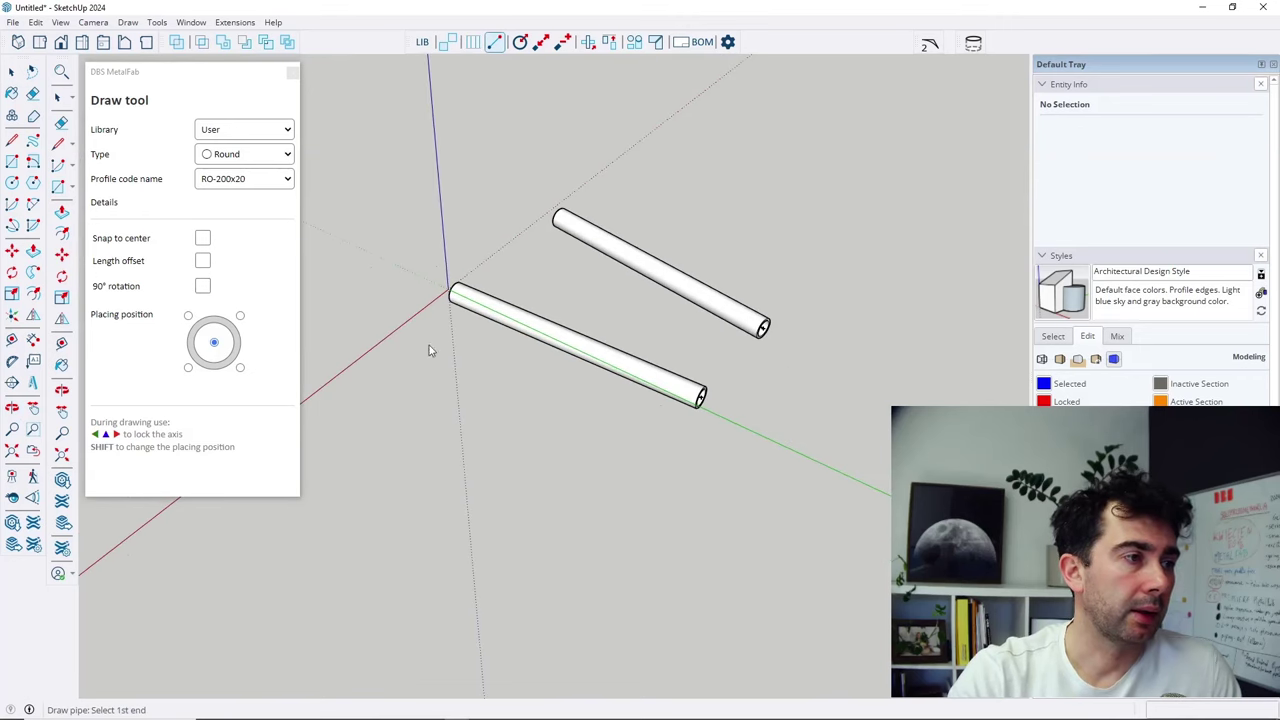
{"action": "left_click", "coordinate": [394, 341]}
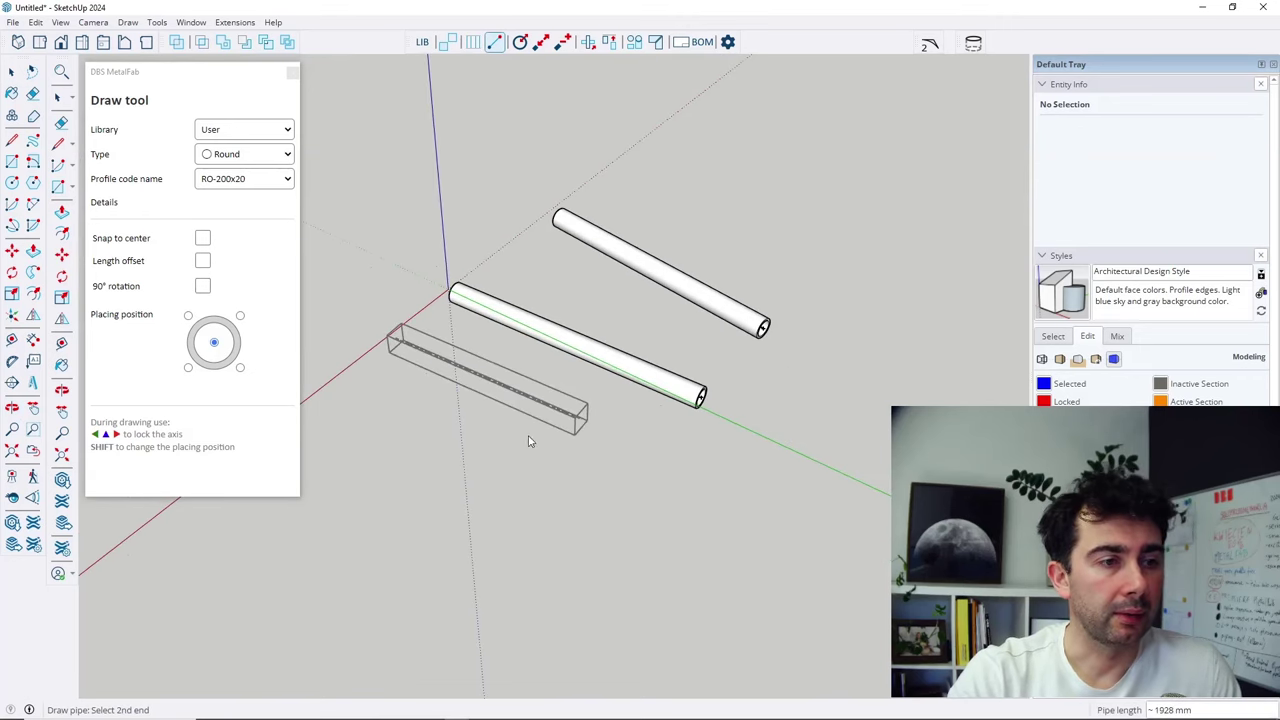
{"action": "left_click", "coordinate": [609, 458]}
{"action": "middle_click_drag", "start_coordinate": [606, 457], "coordinate": [502, 404]}
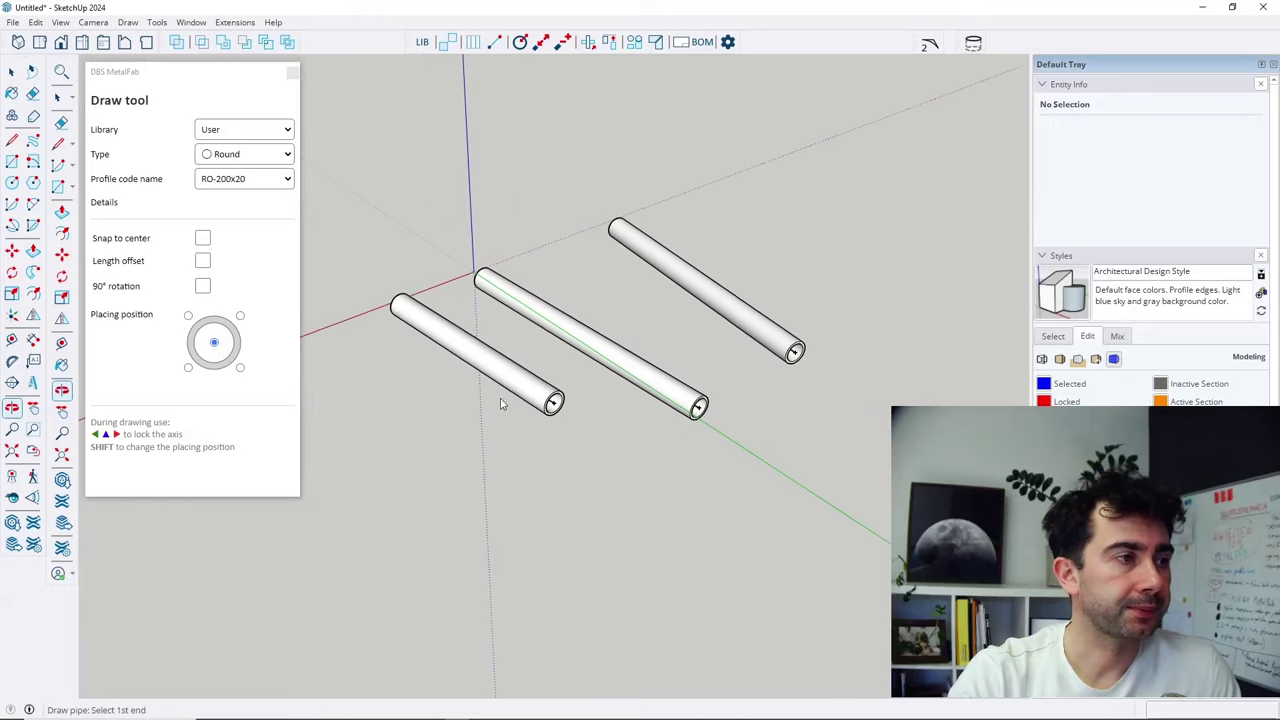
{"action": "left_click", "coordinate": [232, 180]}
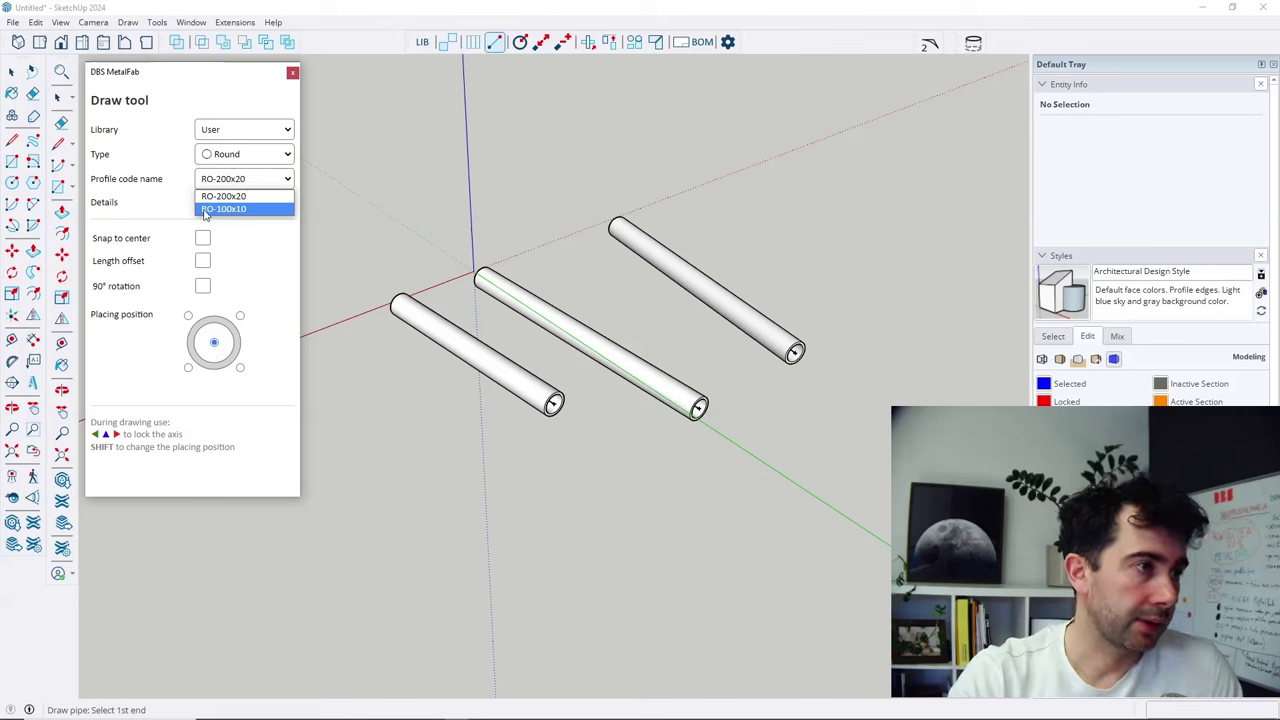
Draw two thin RO-100x10 round pipes, then switch the pipe type to Rectangular.
{"action": "left_click", "coordinate": [222, 209]}
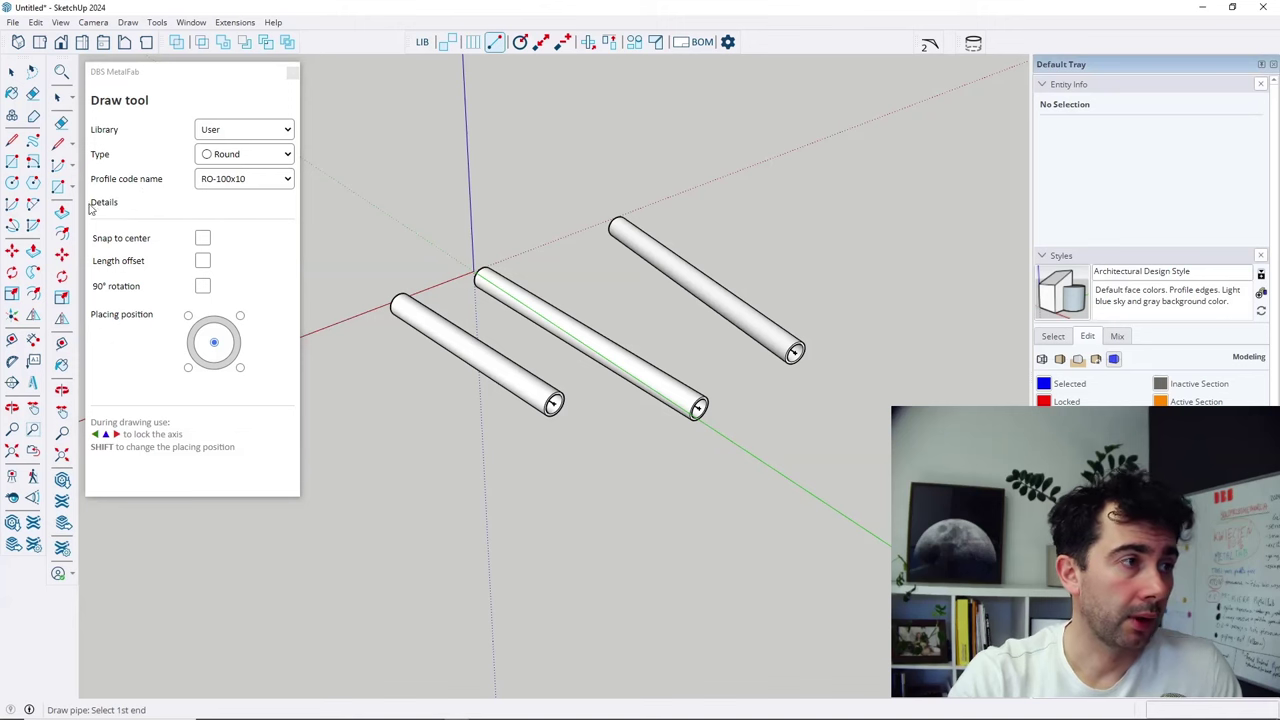
{"action": "left_click", "coordinate": [342, 333]}
{"action": "left_click", "coordinate": [486, 436]}
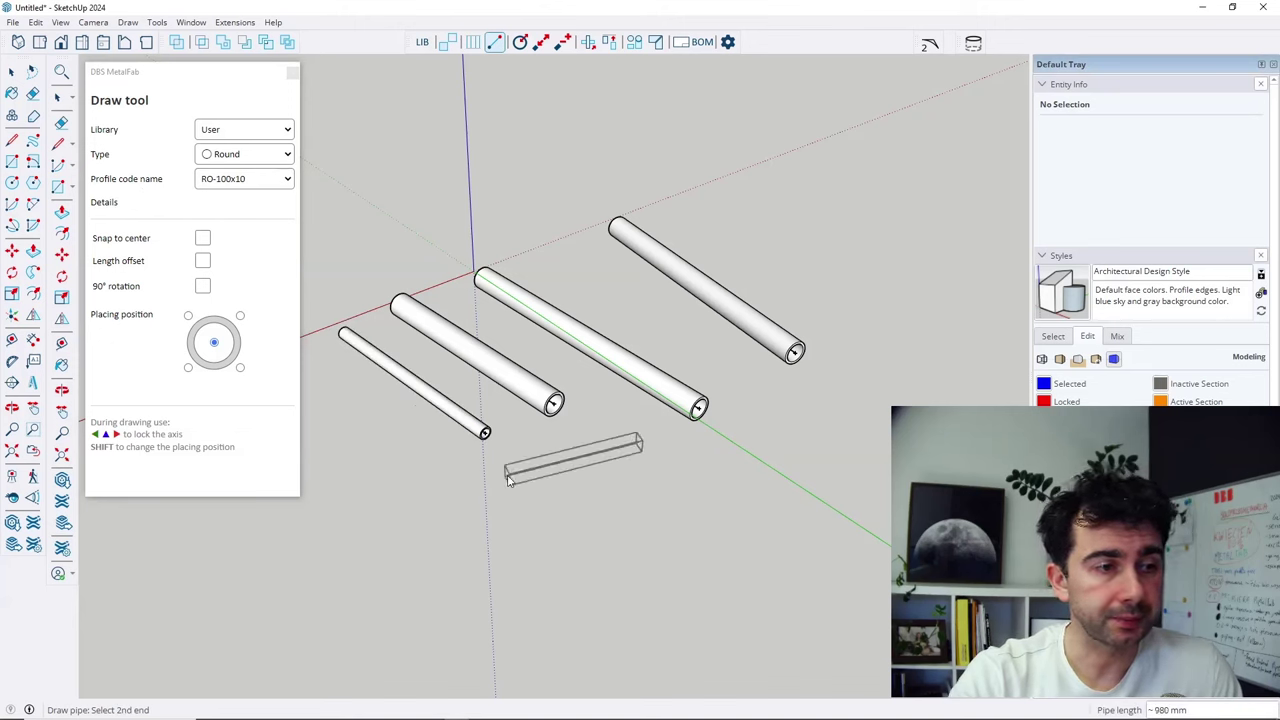
{"action": "left_click", "coordinate": [508, 479]}
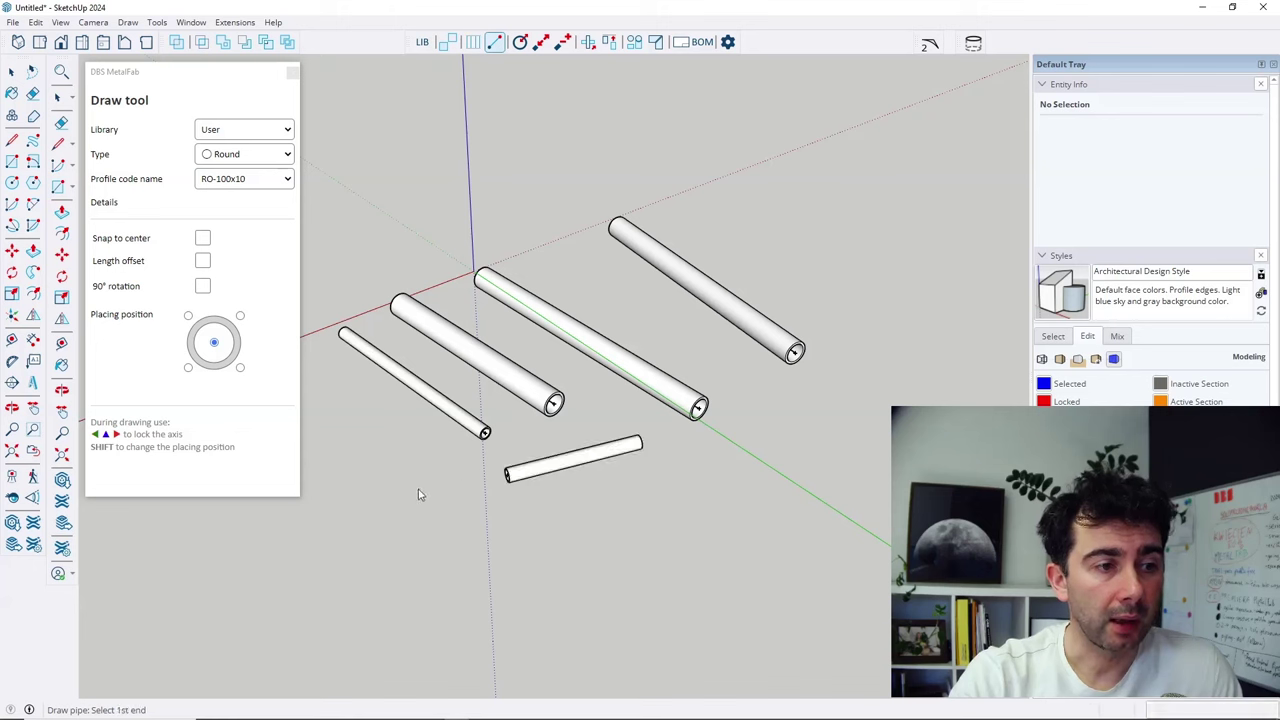
{"action": "left_click", "coordinate": [240, 154]}
{"action": "left_click", "coordinate": [237, 197]}
Draw a REC-200x100x10 rectangular pipe and zoom in to inspect its hollow end.
{"action": "left_click", "coordinate": [250, 178]}
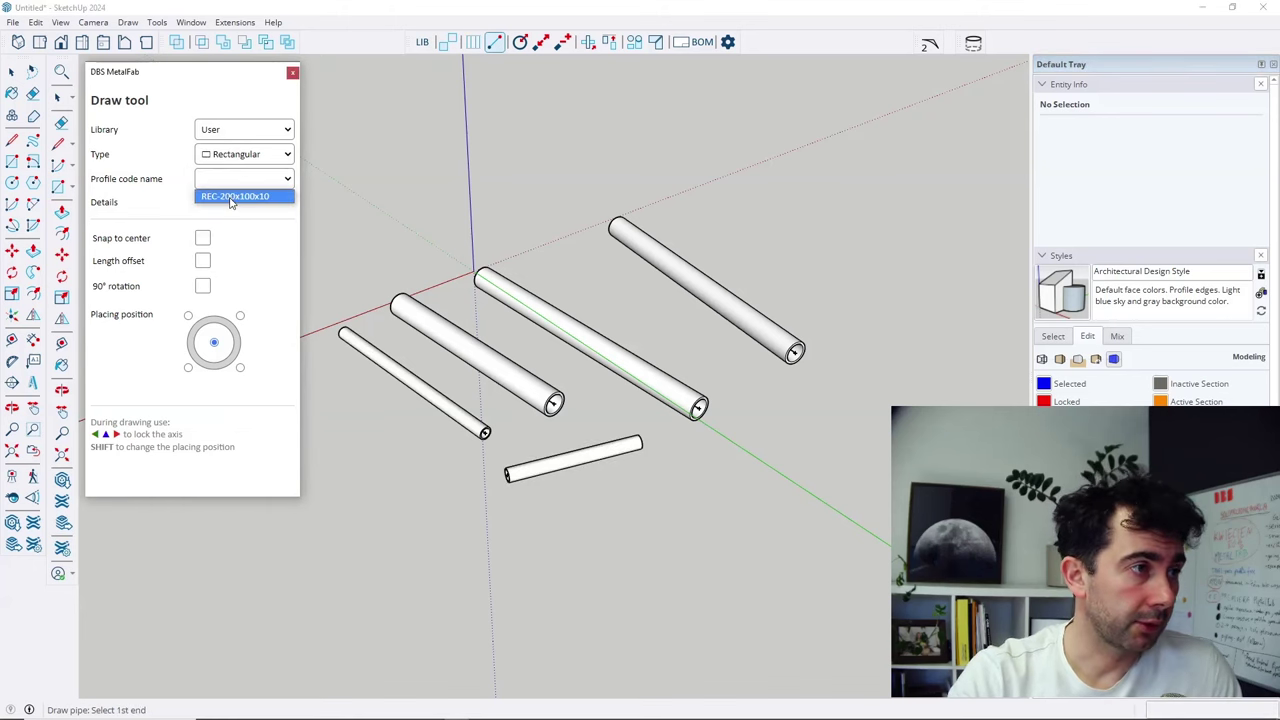
{"action": "left_click", "coordinate": [238, 197]}
{"action": "left_click", "coordinate": [945, 398]}
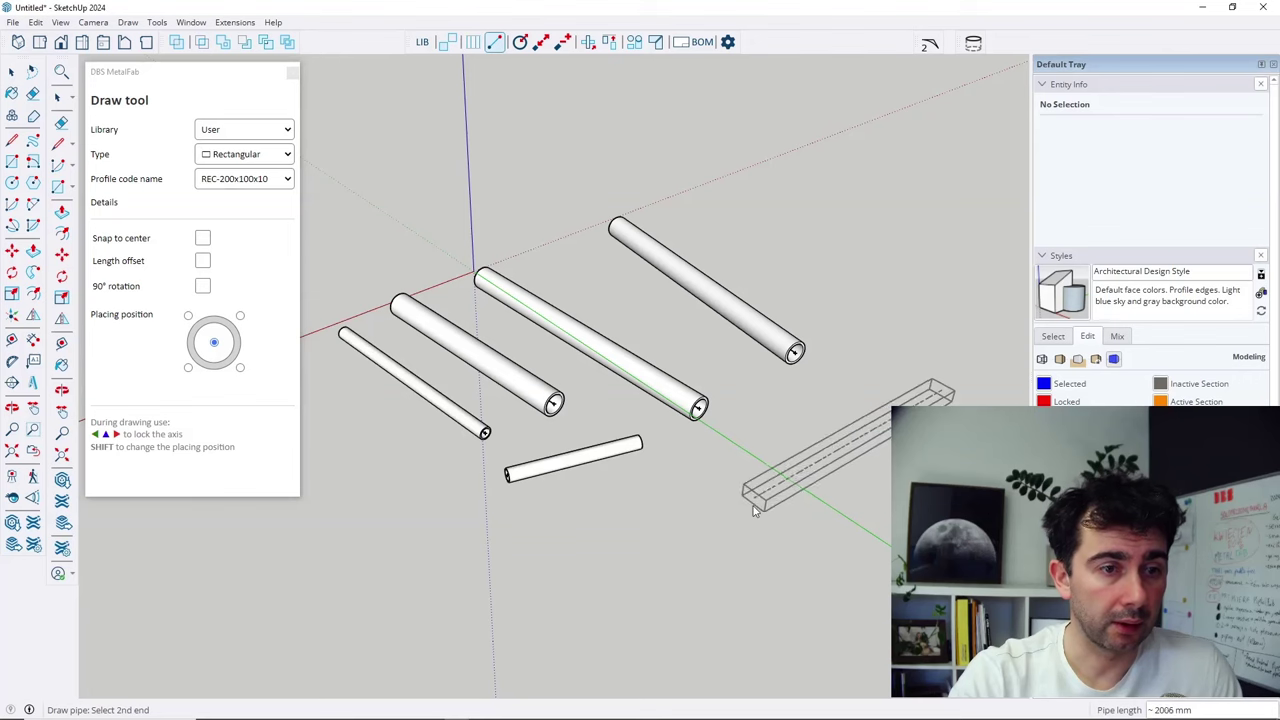
{"action": "left_click", "coordinate": [753, 506]}
{"action": "scroll", "coordinate": [760, 520], "scroll_direction": "up", "scroll_amount": 5}
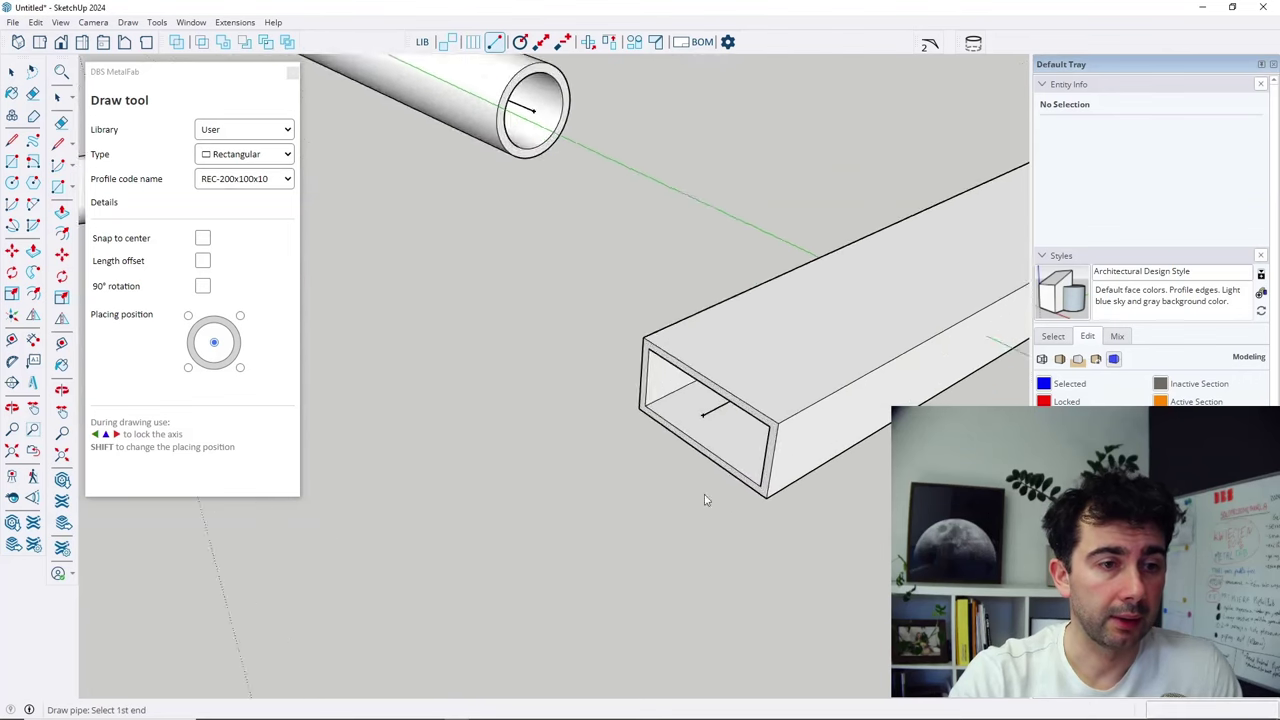
{"action": "scroll", "coordinate": [638, 460], "scroll_direction": "down", "scroll_amount": 3}
{"action": "mouse_move", "coordinate": [734, 489]}
{"action": "middle_mouse_down"}
{"action": "mouse_move", "coordinate": [509, 194]}
{"action": "mouse_move", "coordinate": [603, 366]}
{"action": "mouse_move", "coordinate": [747, 482]}
{"action": "middle_mouse_up"}
{"action": "scroll", "coordinate": [585, 355], "scroll_direction": "down", "scroll_amount": 2}
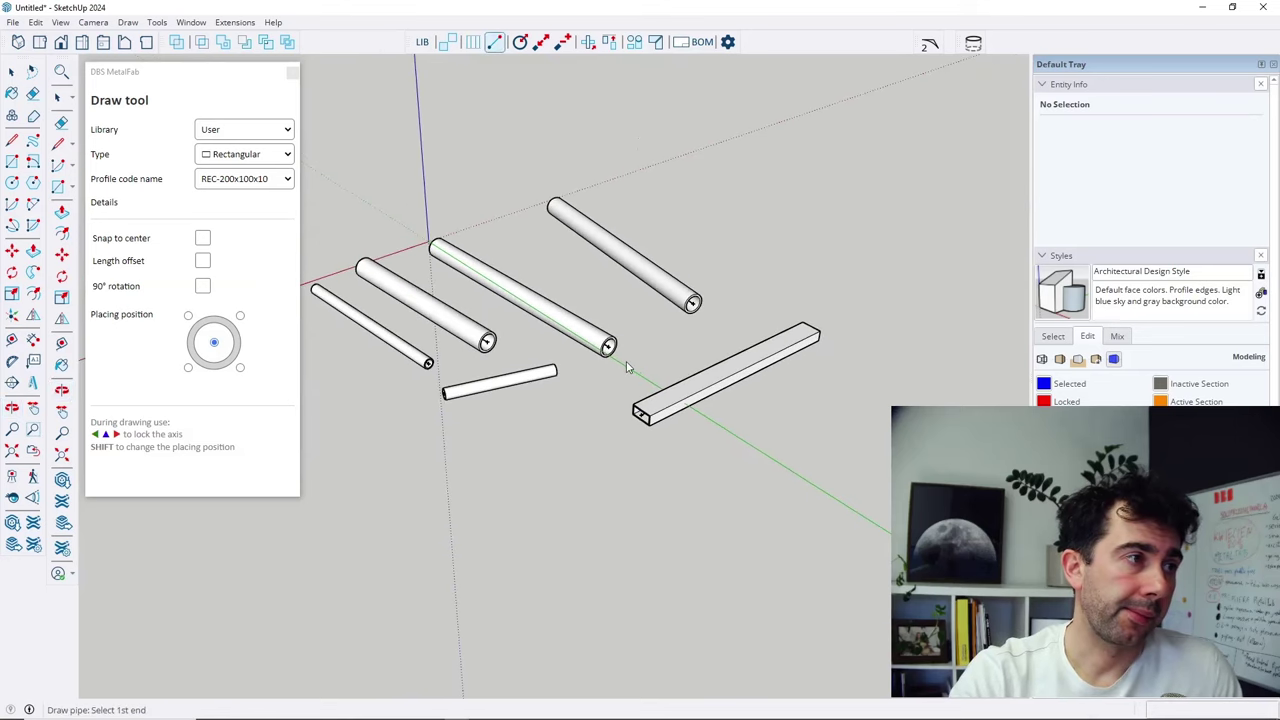
{"action": "double_click", "coordinate": [122, 206]}
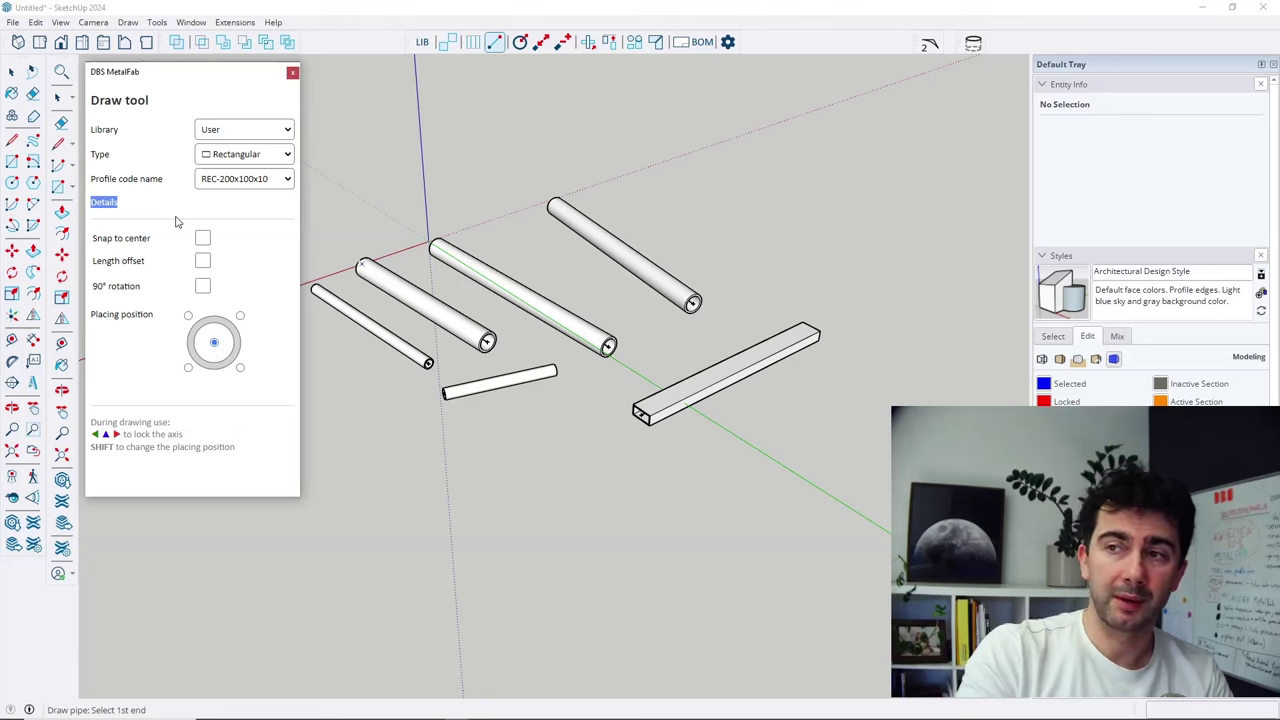
Leave the profile Library dropdown on User and close the pipe drawing panel.
{"action": "left_click", "coordinate": [127, 209]}
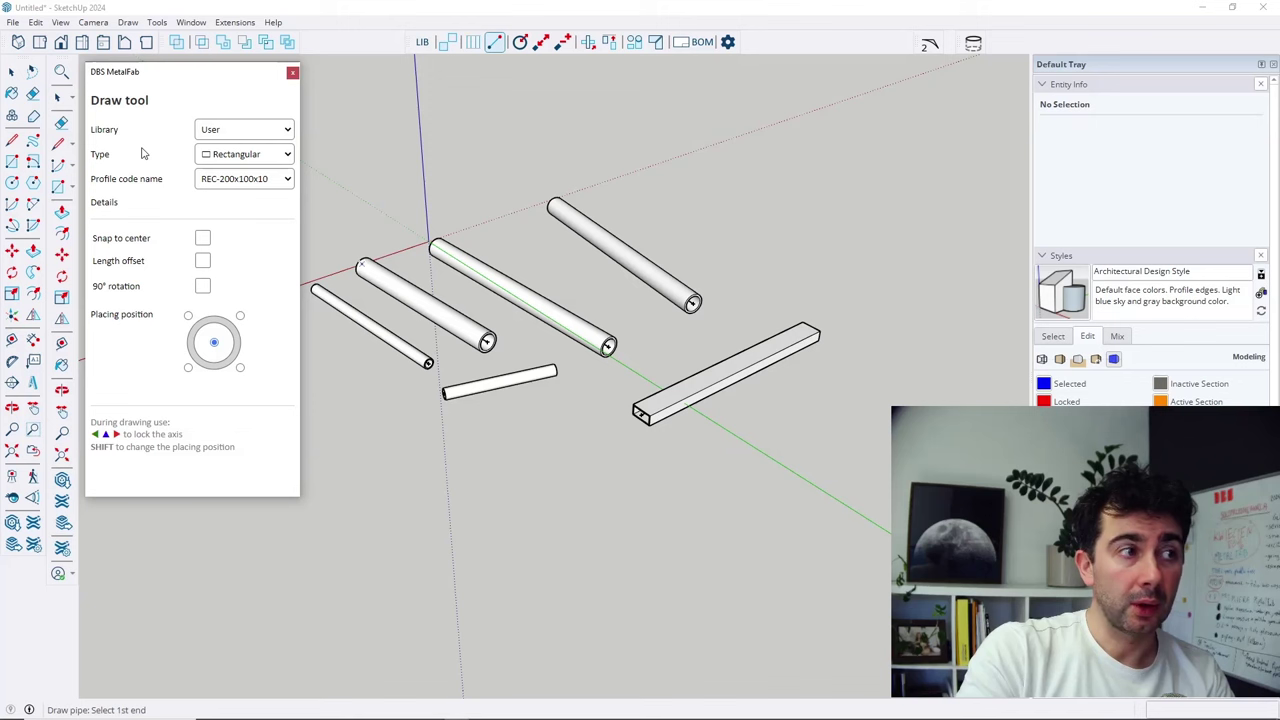
{"action": "left_click_drag", "start_coordinate": [119, 130], "coordinate": [91, 132]}
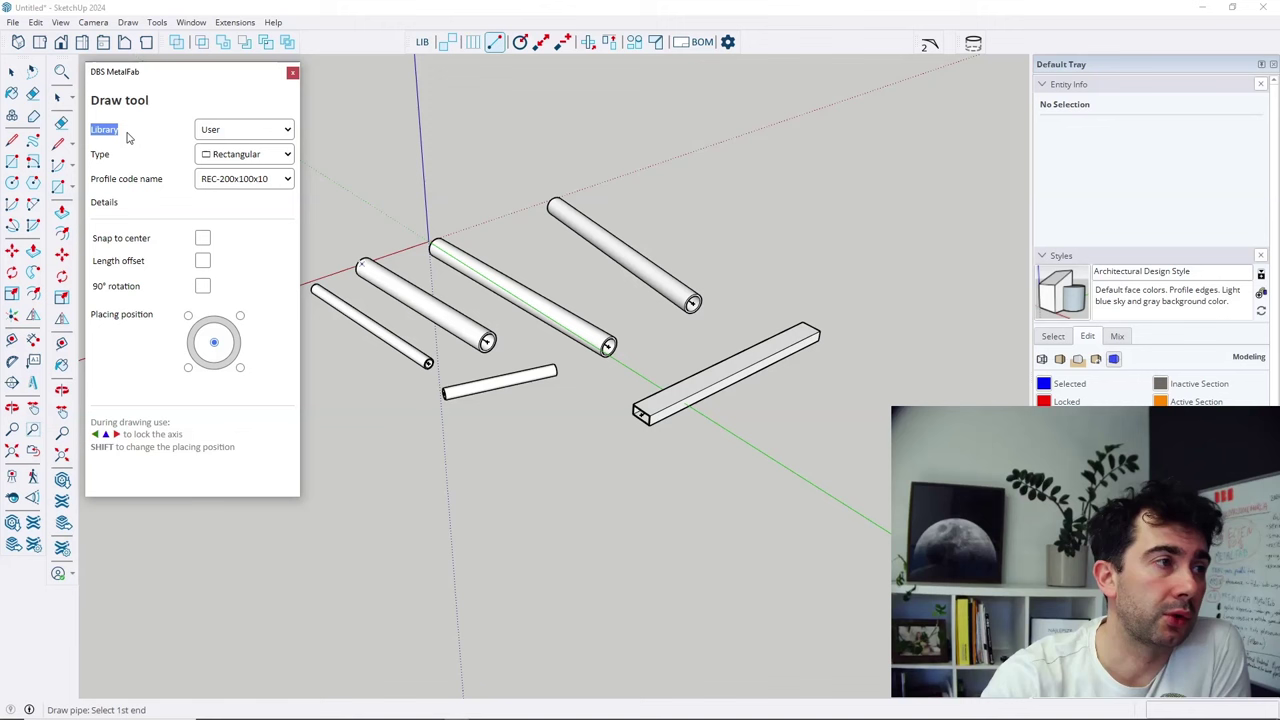
{"action": "left_click", "coordinate": [218, 129]}
{"action": "left_click", "coordinate": [220, 131]}
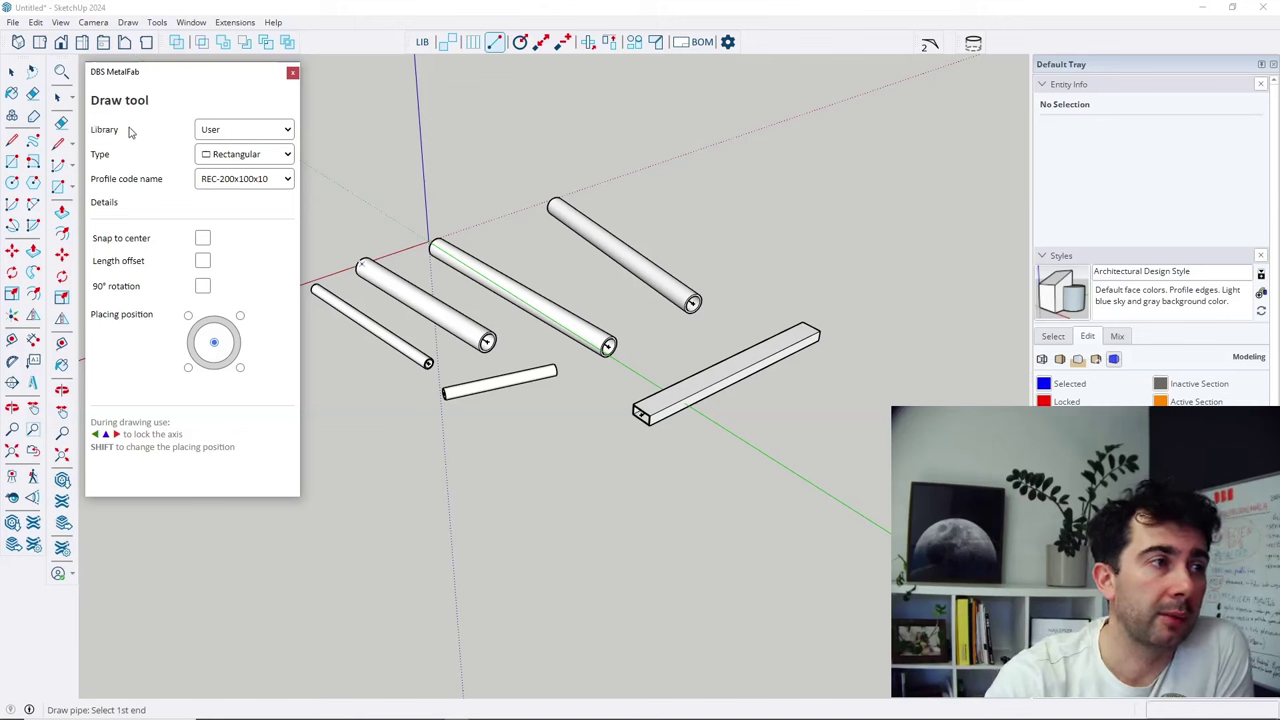
{"action": "left_click", "coordinate": [222, 131]}
{"action": "left_click", "coordinate": [236, 145]}
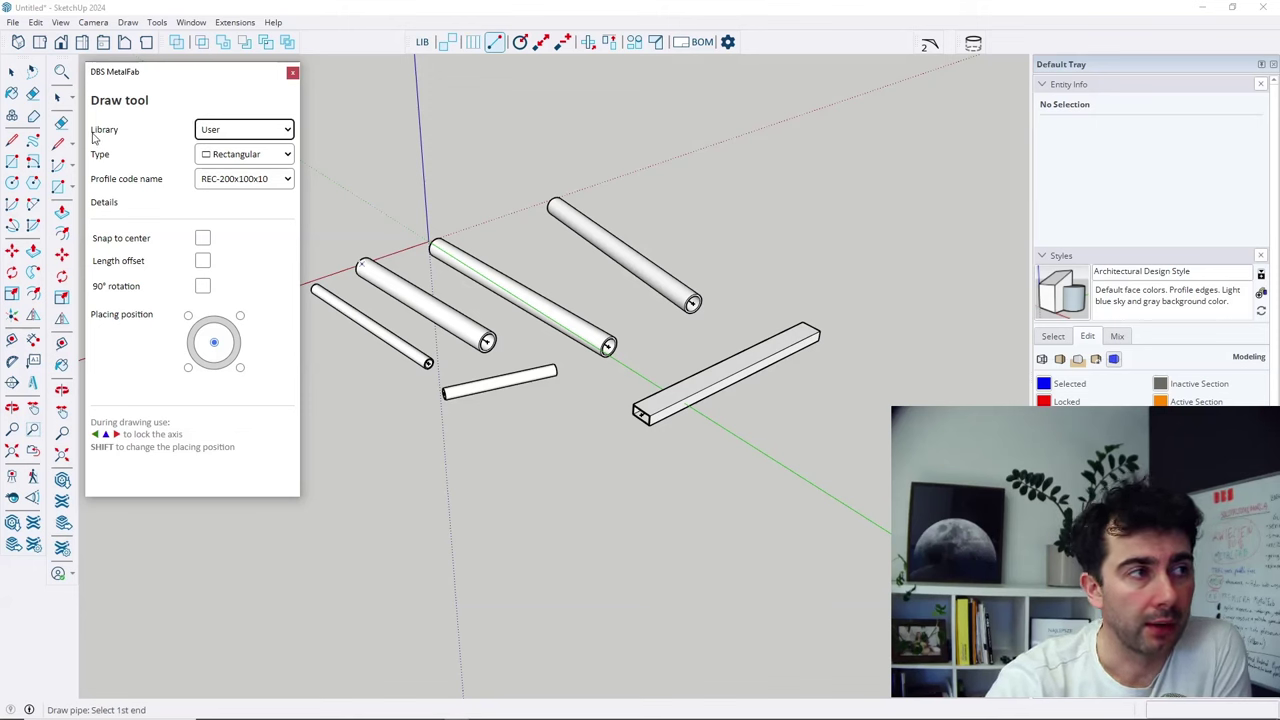
{"action": "left_click_drag", "start_coordinate": [92, 131], "coordinate": [119, 131]}
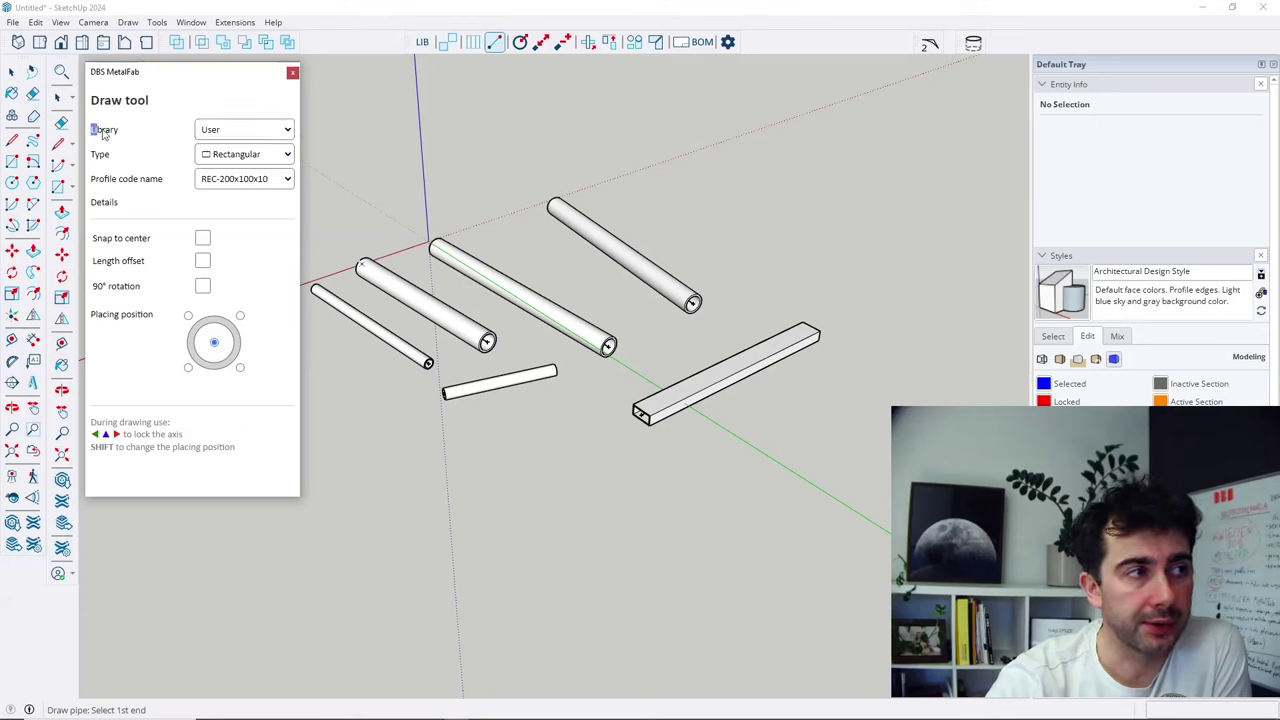
{"action": "left_click", "coordinate": [201, 104]}
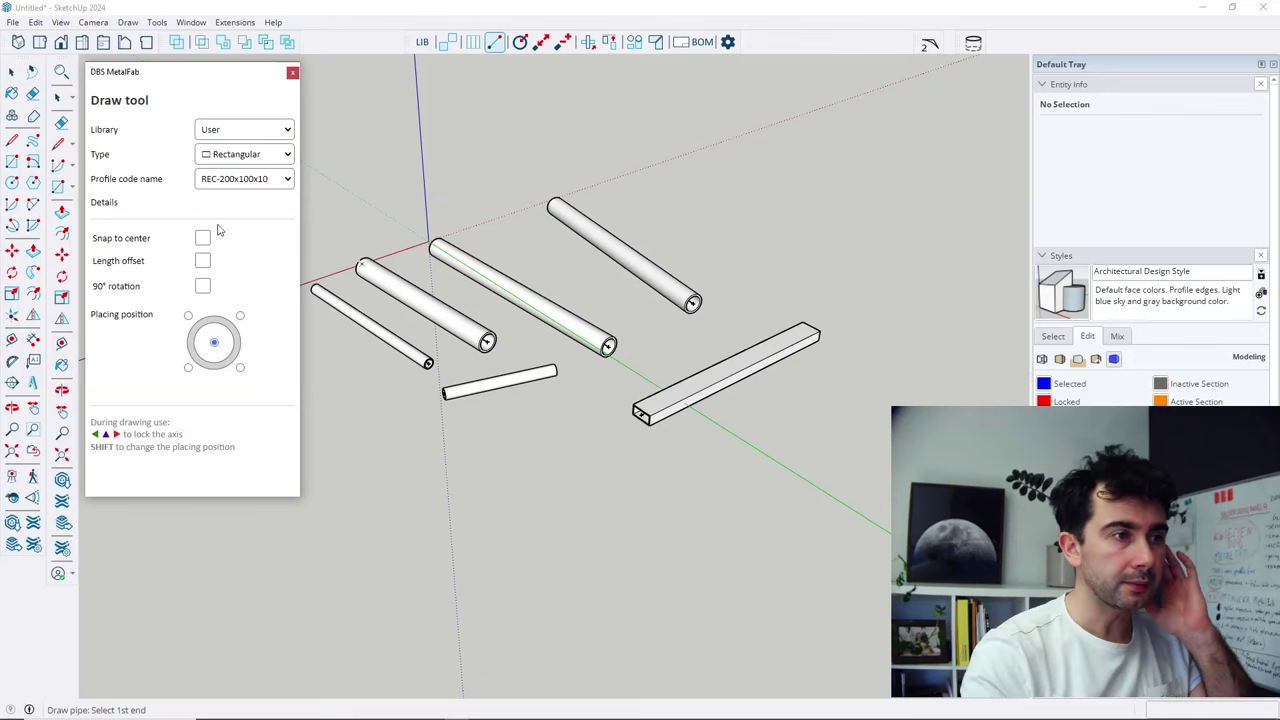
{"action": "left_click", "coordinate": [292, 76]}
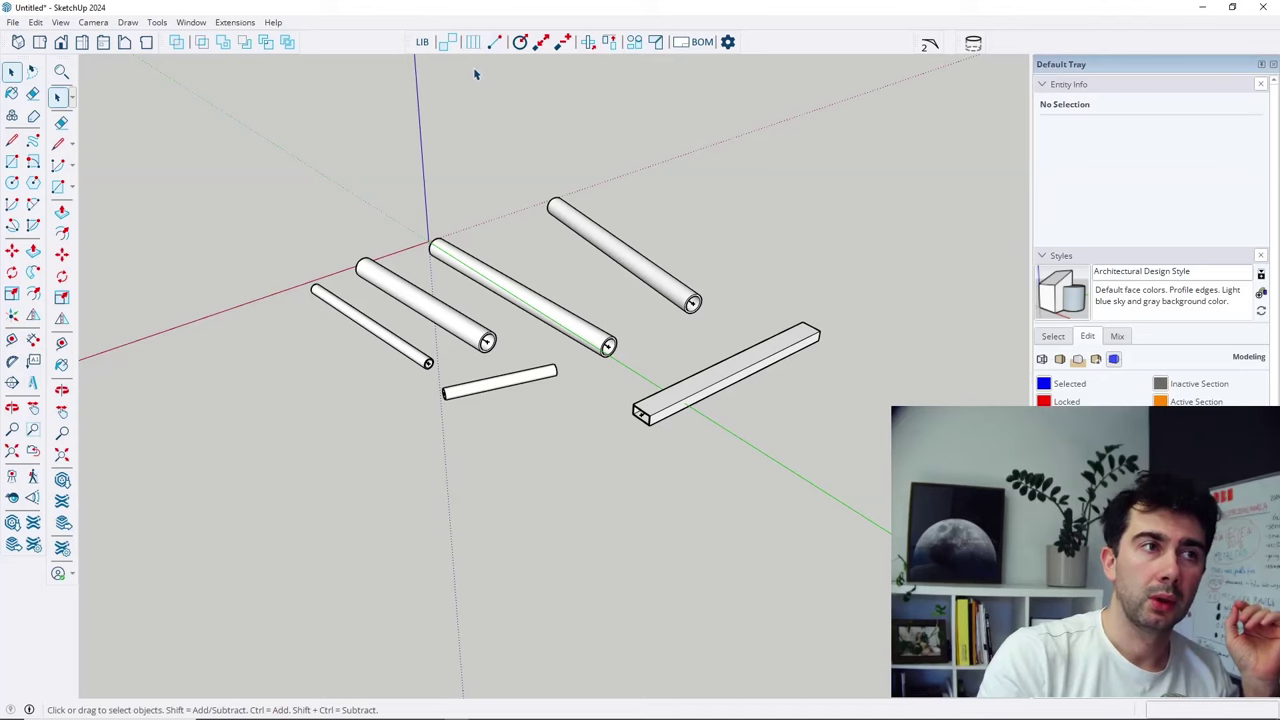
Open the profile Library beside the model and draw an upright RO-100x10 pipe from it.
{"action": "left_click", "coordinate": [422, 42]}
{"action": "left_click_drag", "start_coordinate": [314, 139], "coordinate": [633, 118]}
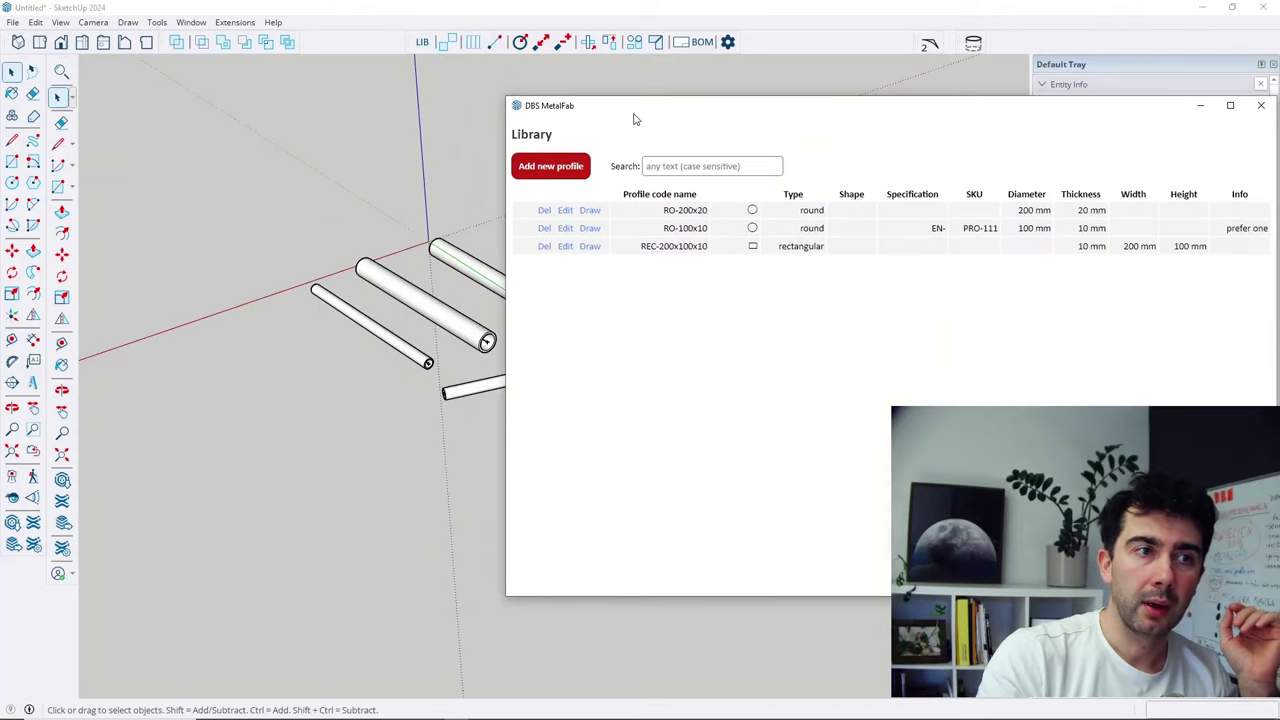
{"action": "double_click", "coordinate": [598, 230]}
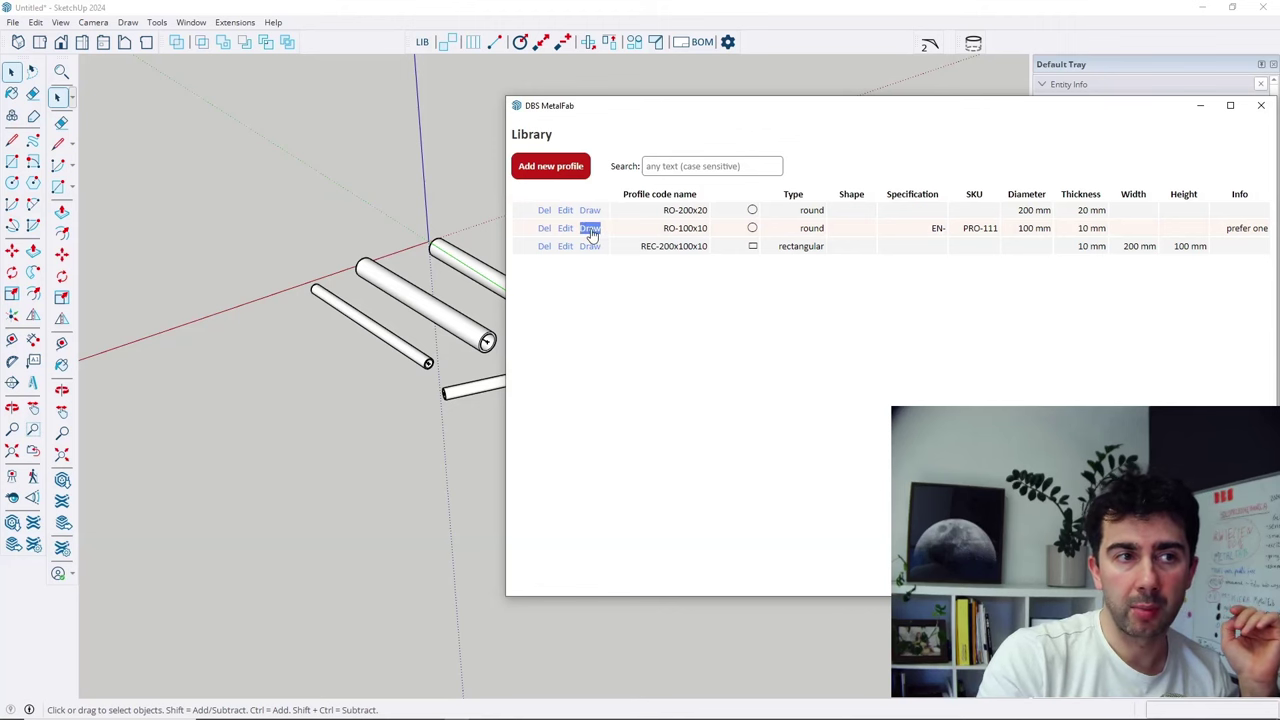
{"action": "left_click", "coordinate": [590, 228]}
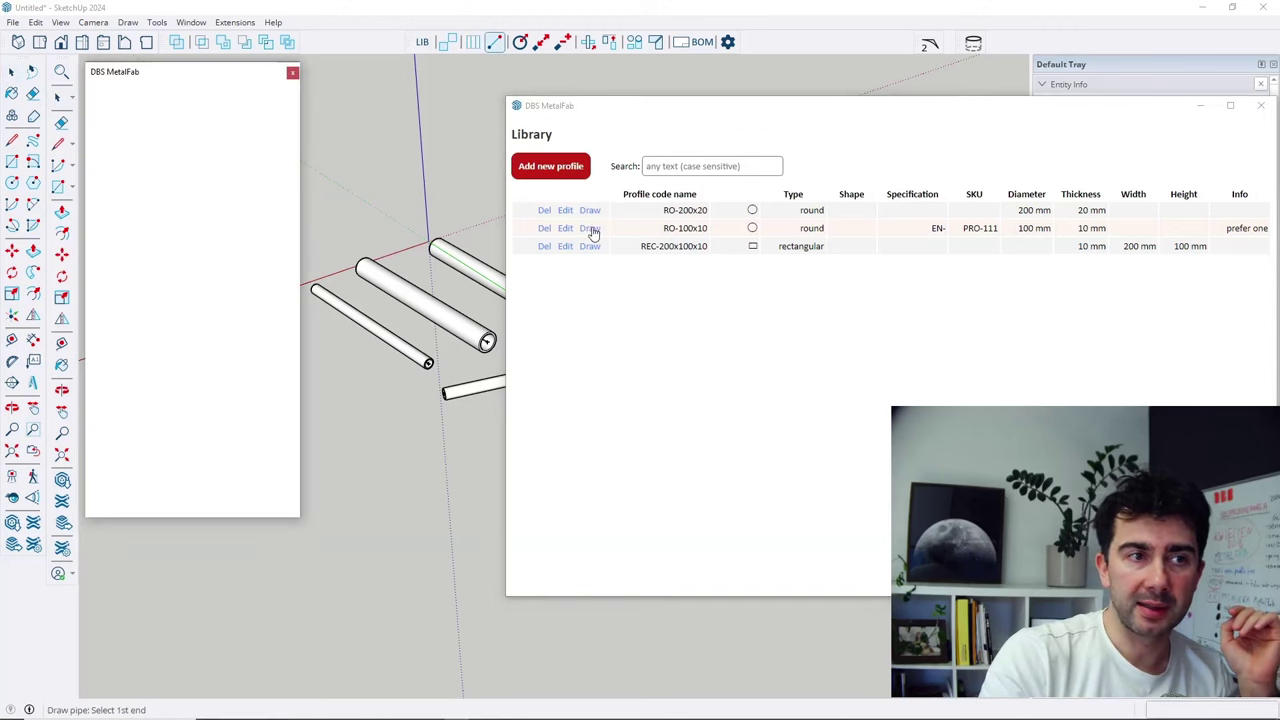
{"action": "left_click", "coordinate": [328, 242]}
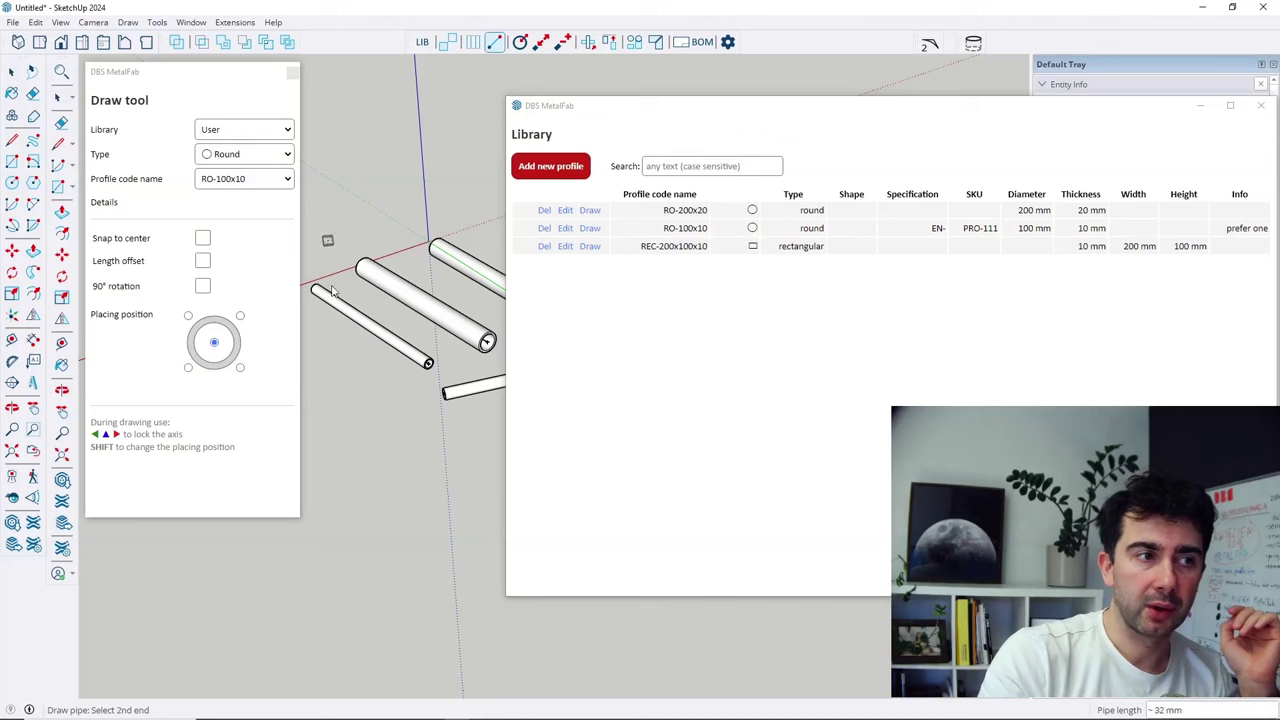
{"action": "left_click", "coordinate": [375, 481]}
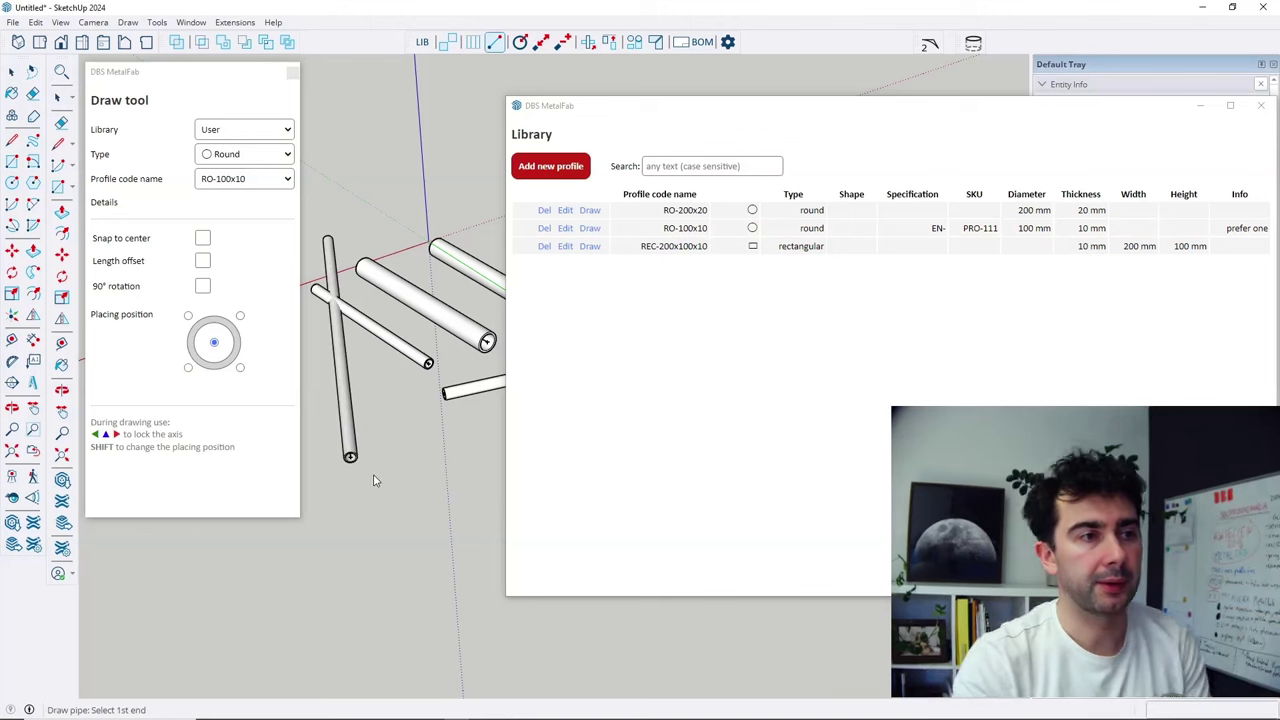
Draw a short REC-200x100x10 rectangular pipe from the Library.
{"action": "left_click", "coordinate": [592, 248]}
{"action": "left_click", "coordinate": [380, 366]}
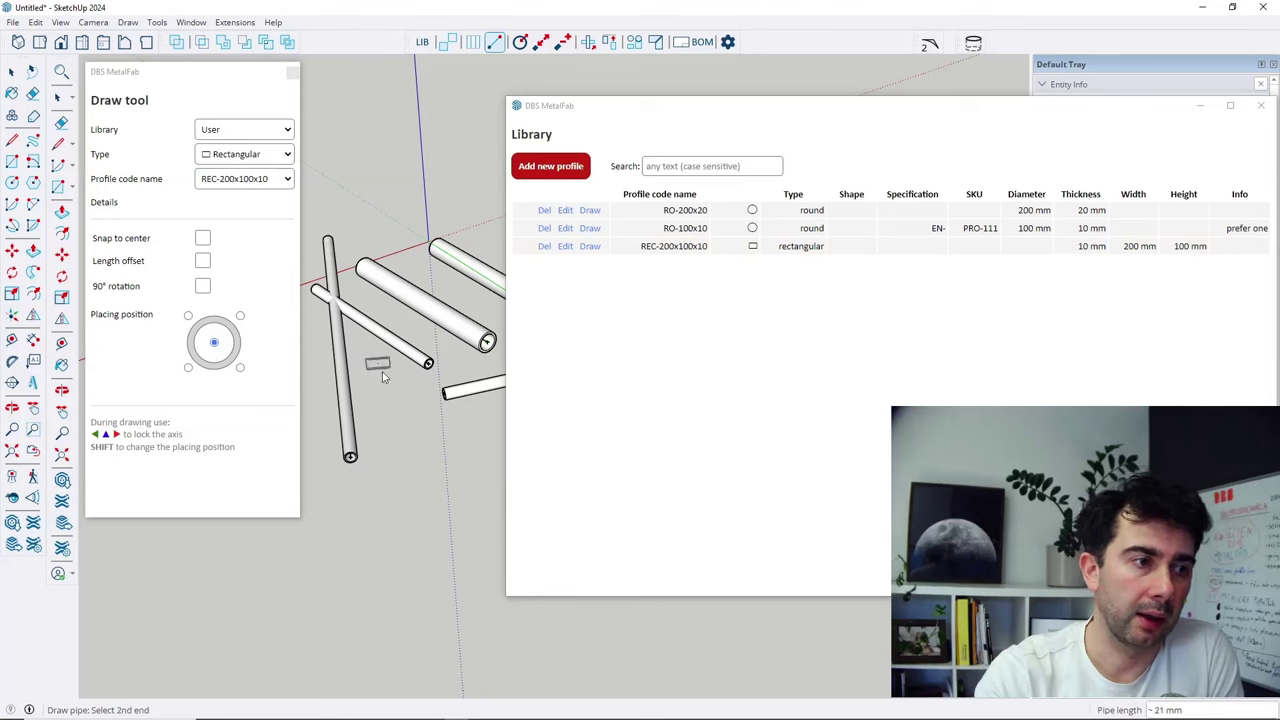
{"action": "left_click", "coordinate": [420, 523]}
{"action": "middle_click_drag", "start_coordinate": [357, 549], "coordinate": [388, 443]}
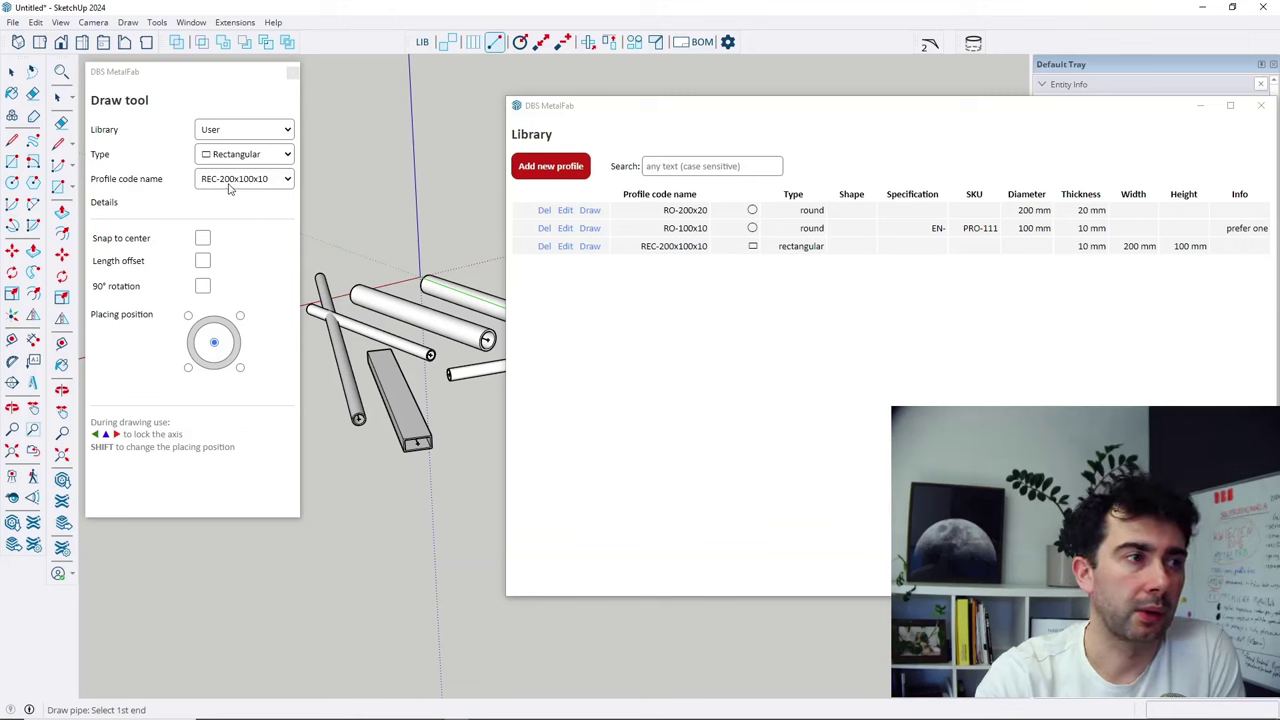
Bring the Library to the front and clear the text in its profile search box.
{"action": "left_click", "coordinate": [186, 187]}
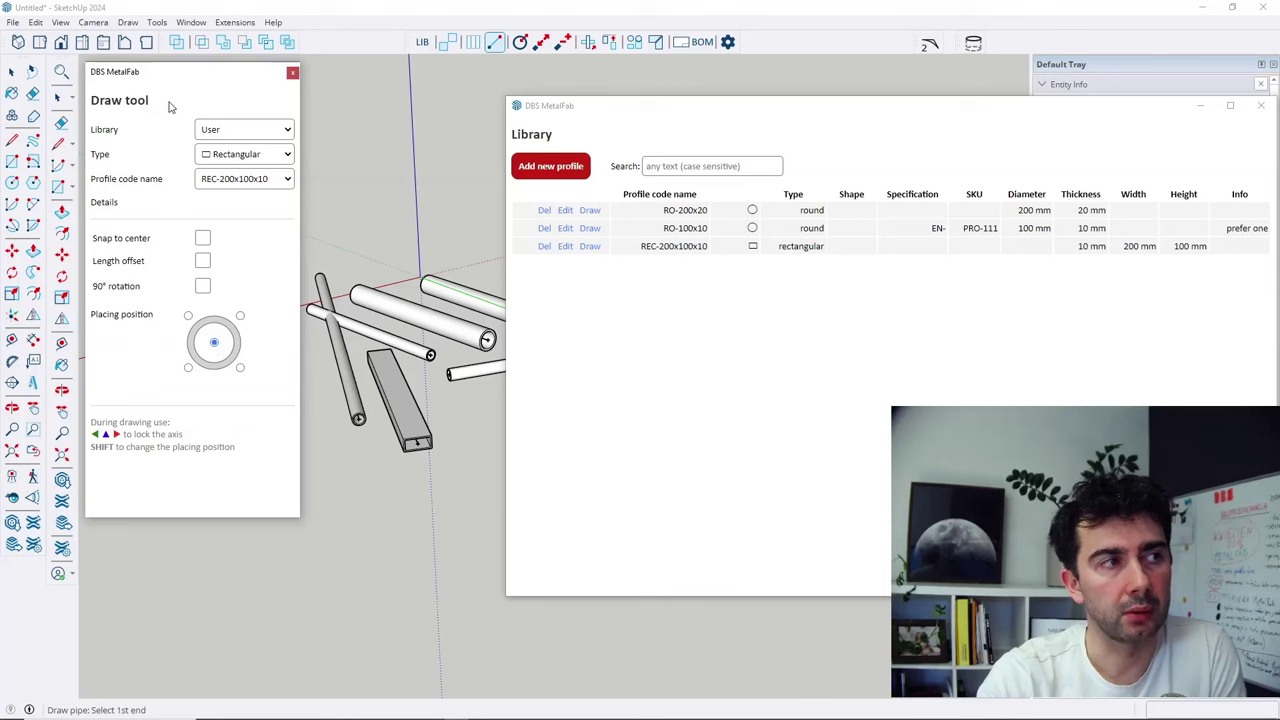
{"action": "left_click", "coordinate": [711, 326]}
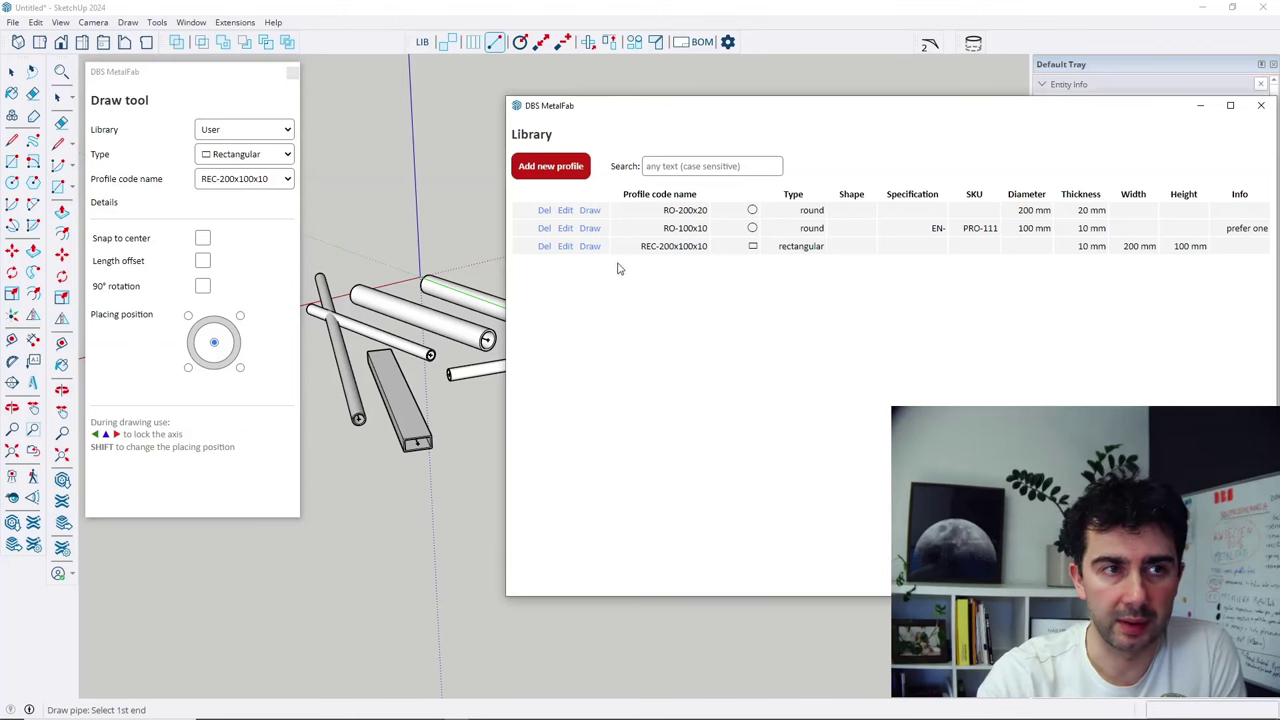
{"action": "left_click", "coordinate": [703, 167]}
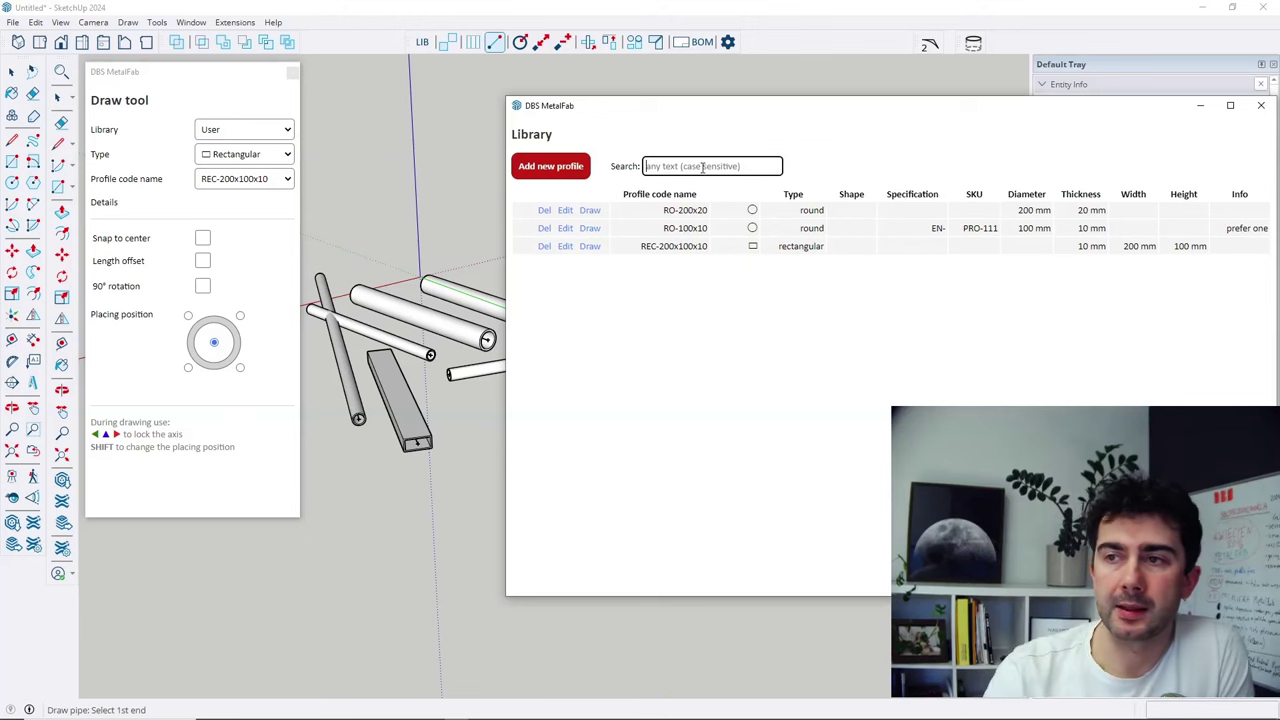
{"action": "left_click_drag", "start_coordinate": [612, 165], "coordinate": [808, 171]}
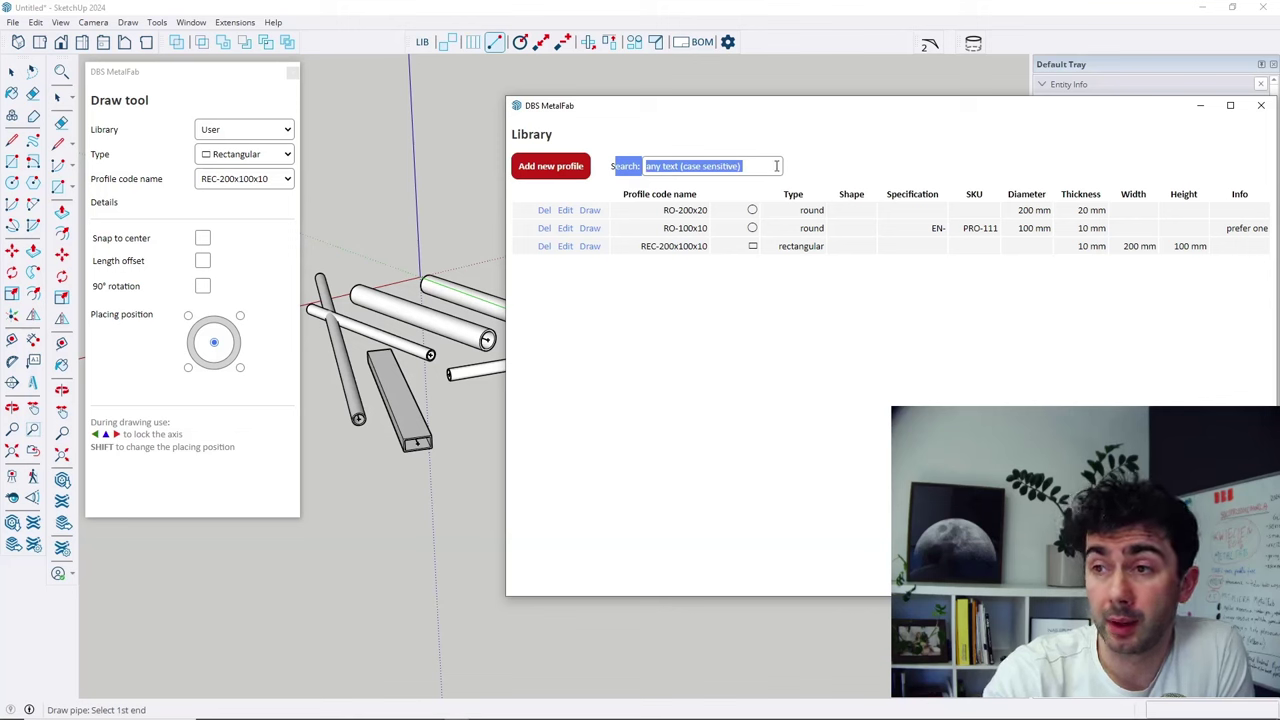
{"action": "left_click", "coordinate": [591, 335]}
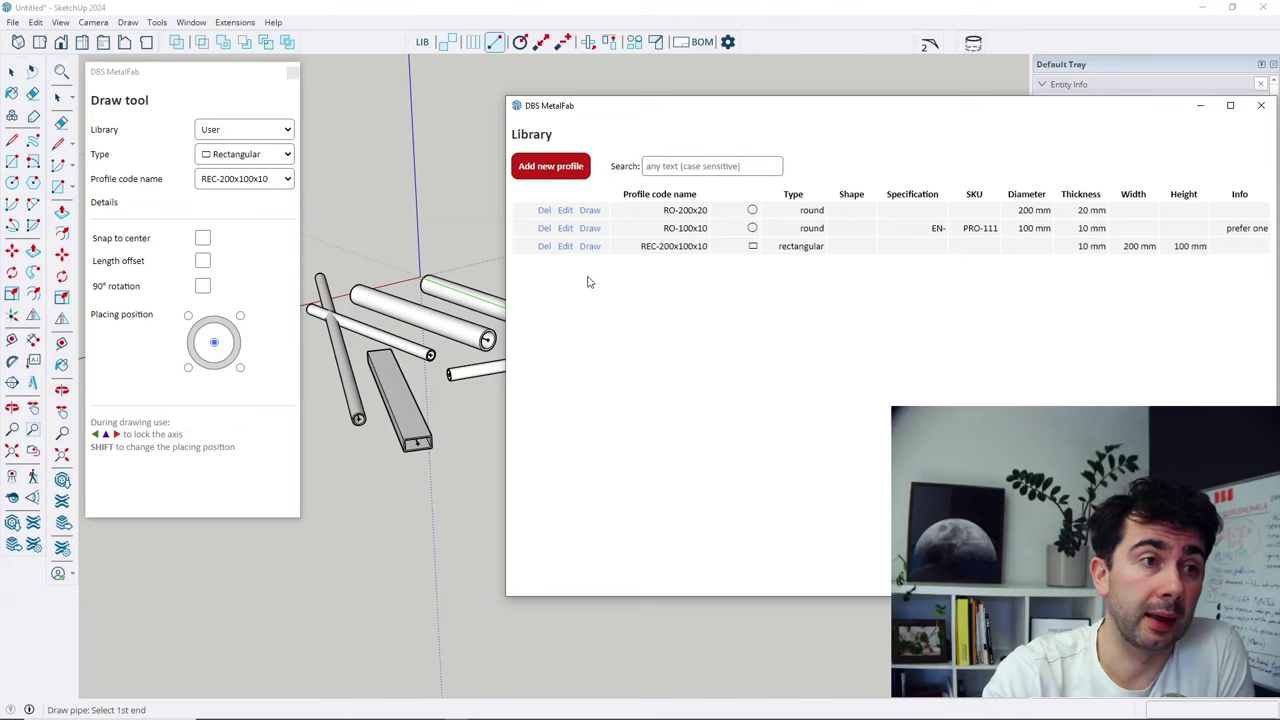
Draw a thick RO-200x20 round pipe and close the pipe drawing panel.
{"action": "left_click", "coordinate": [590, 210]}
{"action": "left_click", "coordinate": [420, 243]}
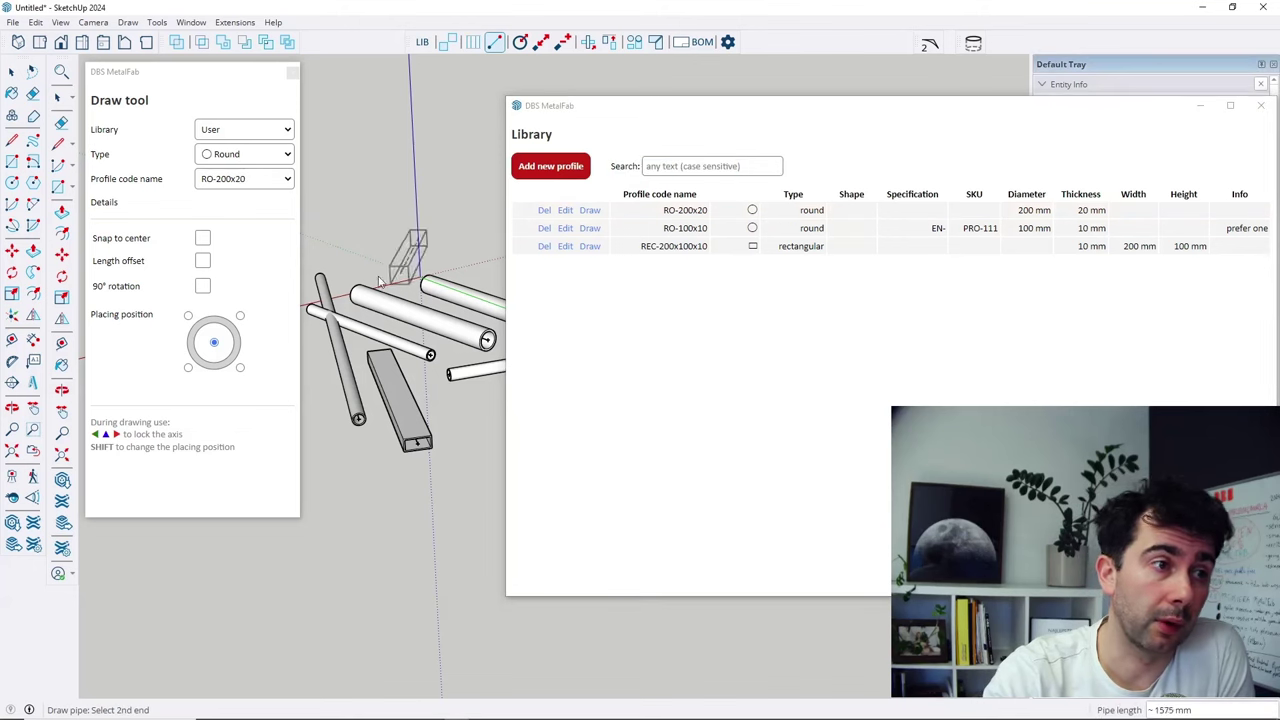
{"action": "left_click", "coordinate": [371, 265]}
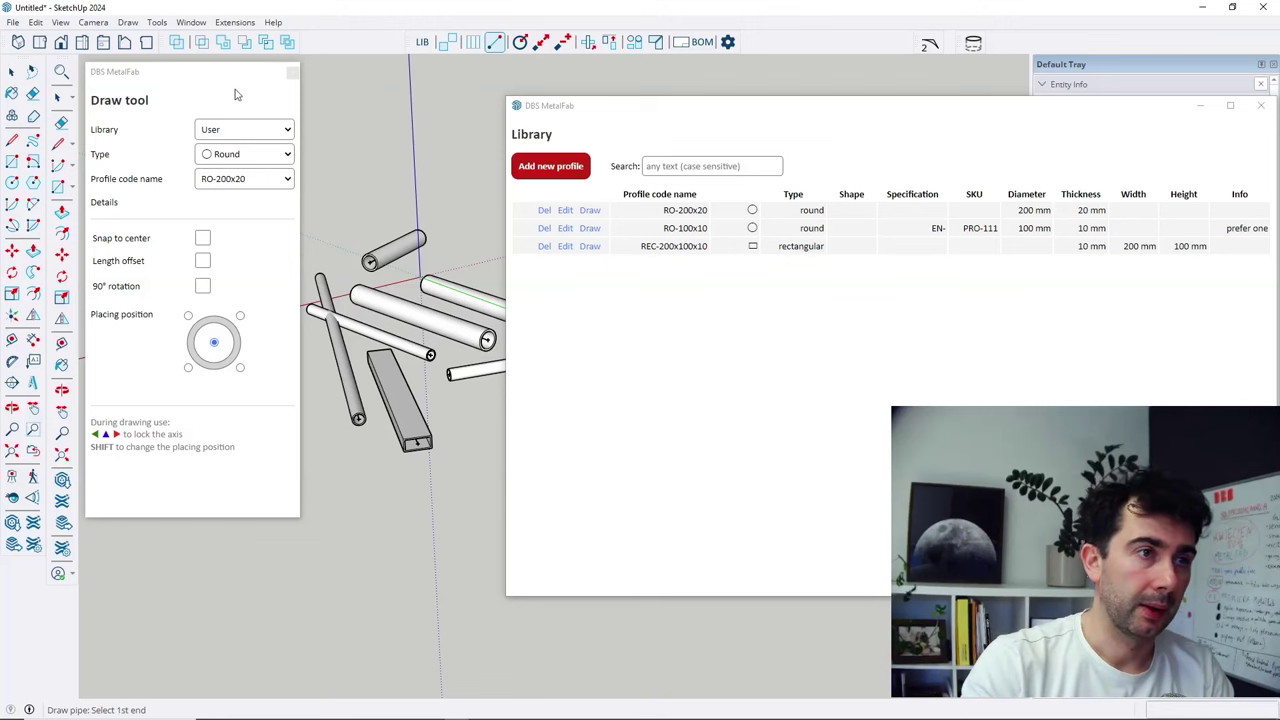
{"action": "left_click", "coordinate": [292, 72]}
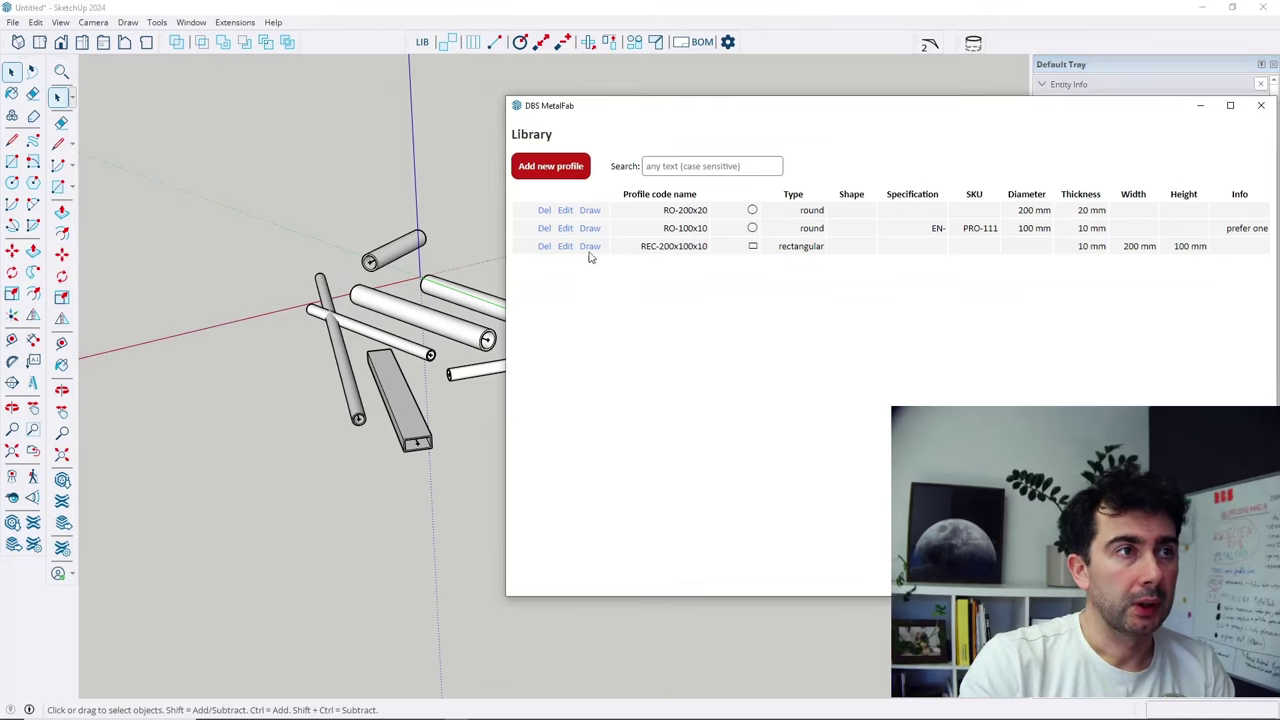
Close the profile library and delete all the test pipes.
{"action": "left_click", "coordinate": [1261, 105]}
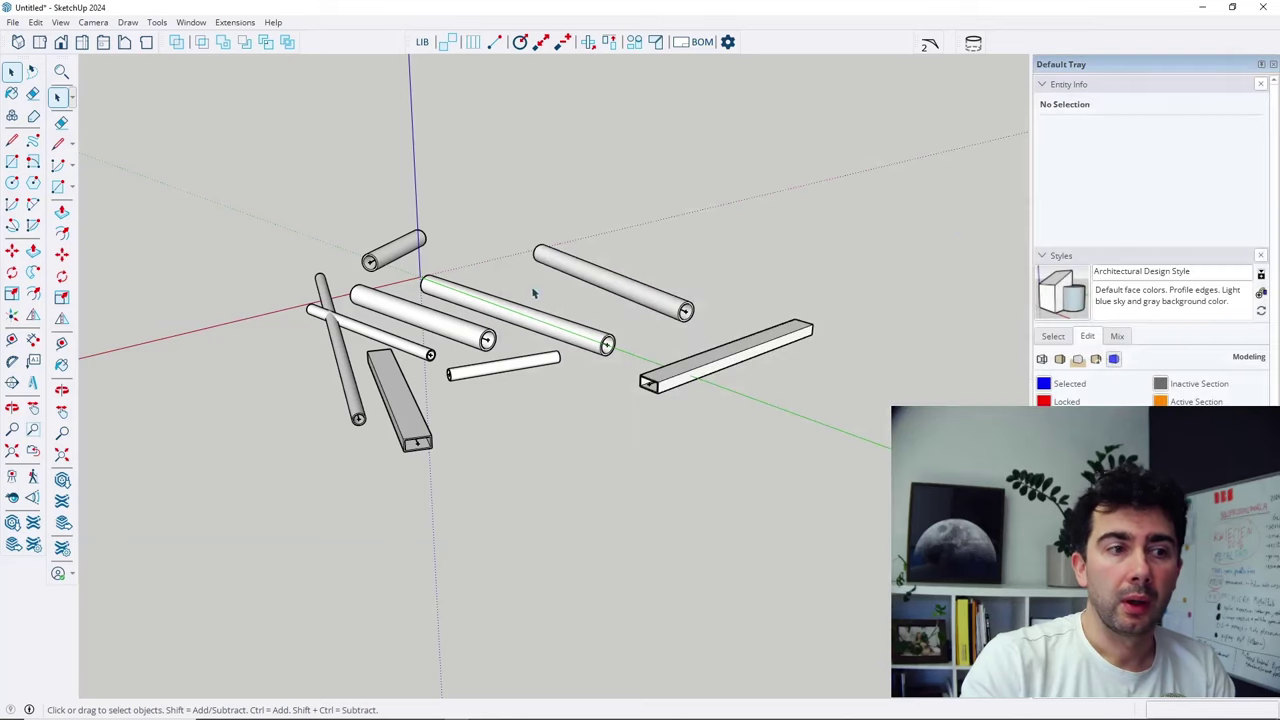
{"action": "middle_click_drag", "start_coordinate": [483, 304], "coordinate": [600, 340]}
{"action": "left_click", "coordinate": [493, 45]}
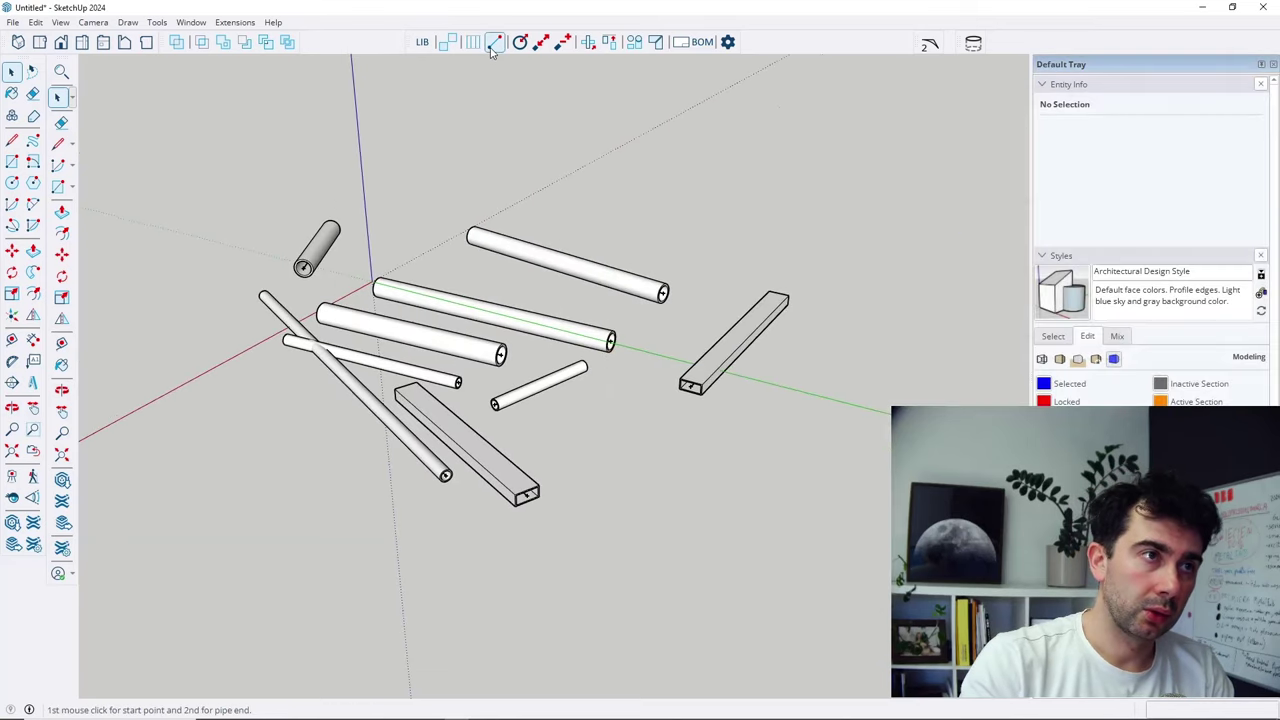
{"action": "key", "text": "space"}
{"action": "scroll", "coordinate": [594, 403], "scroll_direction": "down", "scroll_amount": 2}
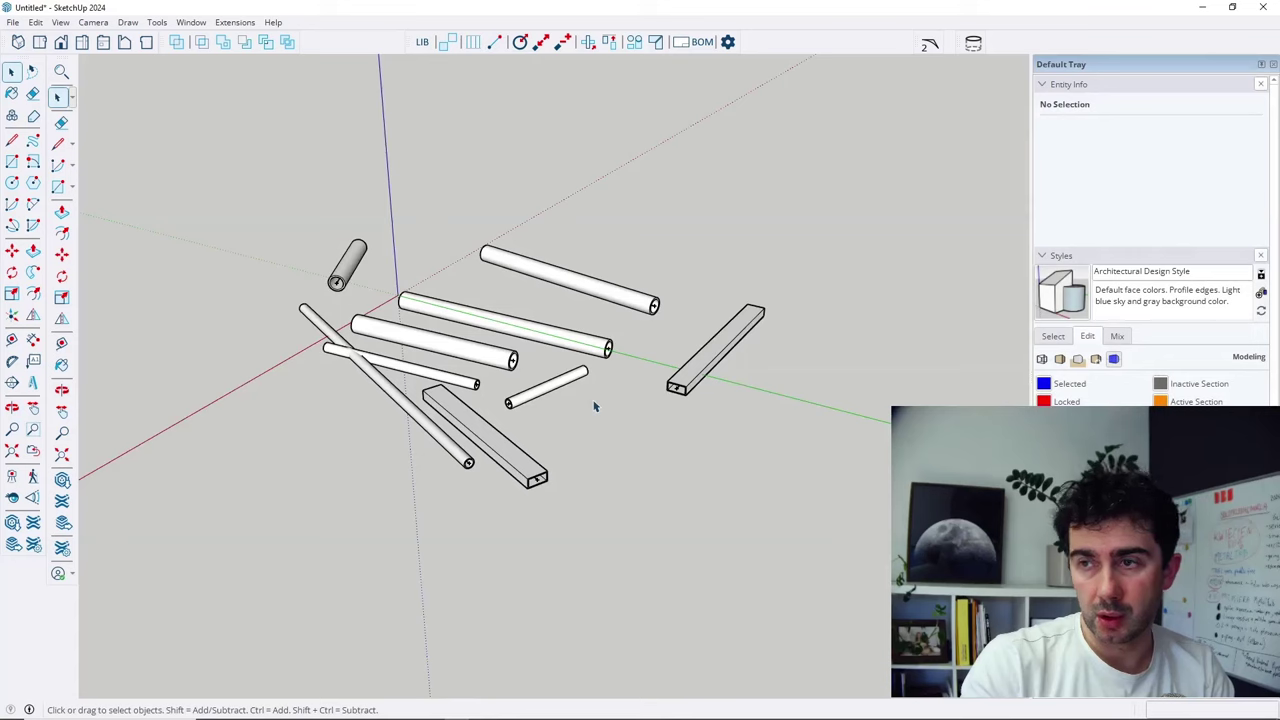
{"action": "scroll", "coordinate": [594, 405], "scroll_direction": "down", "scroll_amount": 2}
{"action": "left_click_drag", "start_coordinate": [313, 230], "coordinate": [811, 496]}
{"action": "key", "text": "Delete"}
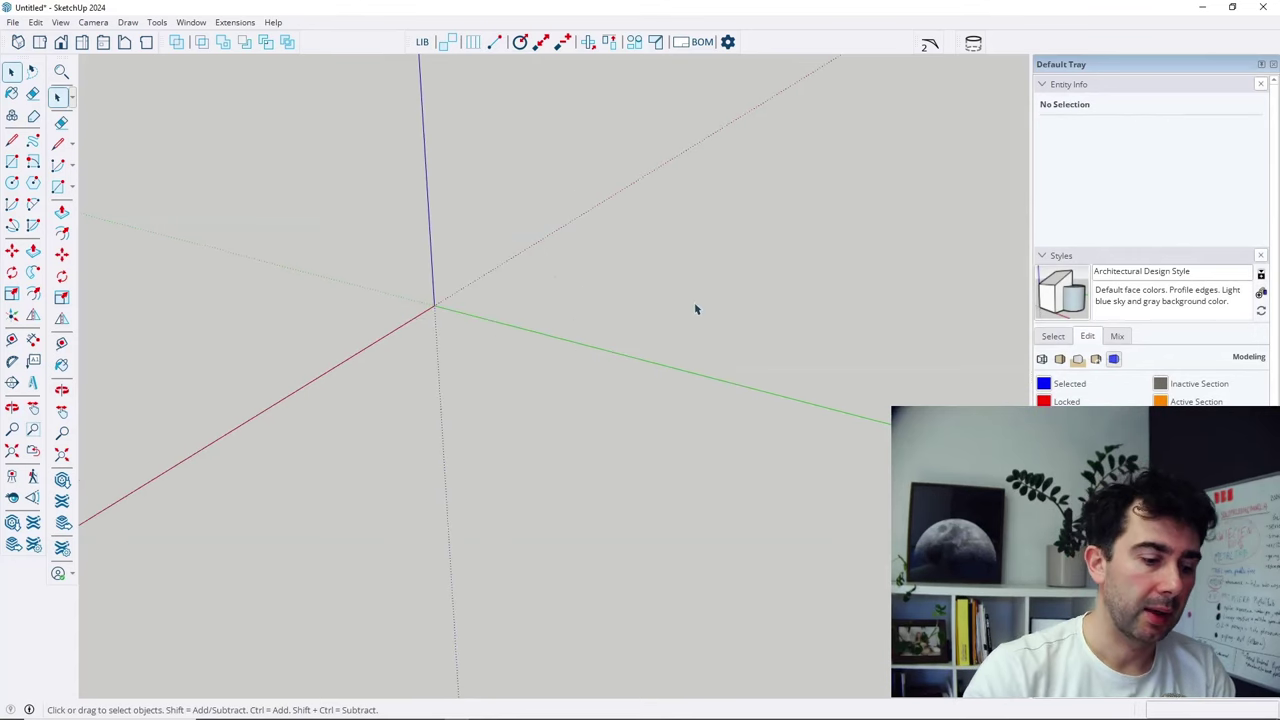
Draw a 4088 mm square base, push/pull it into a box, and triple-click to select it.
{"action": "left_click", "coordinate": [532, 323]}
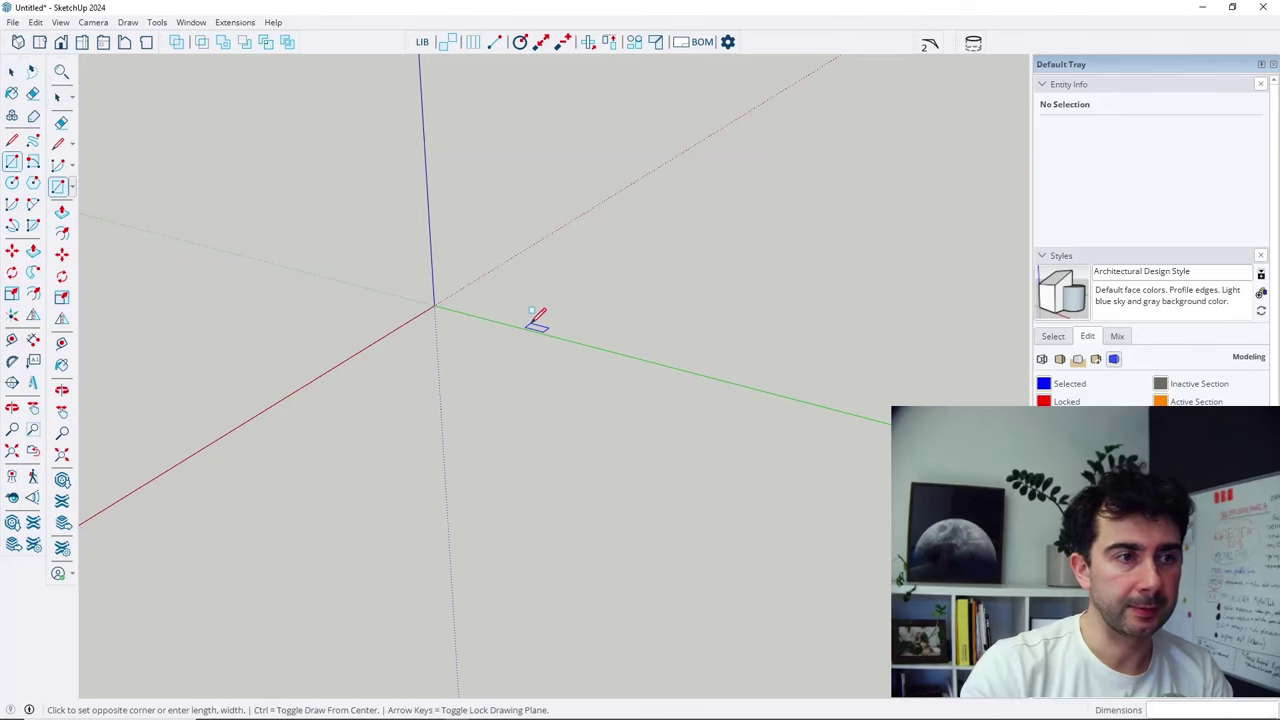
{"action": "left_click", "coordinate": [885, 281]}
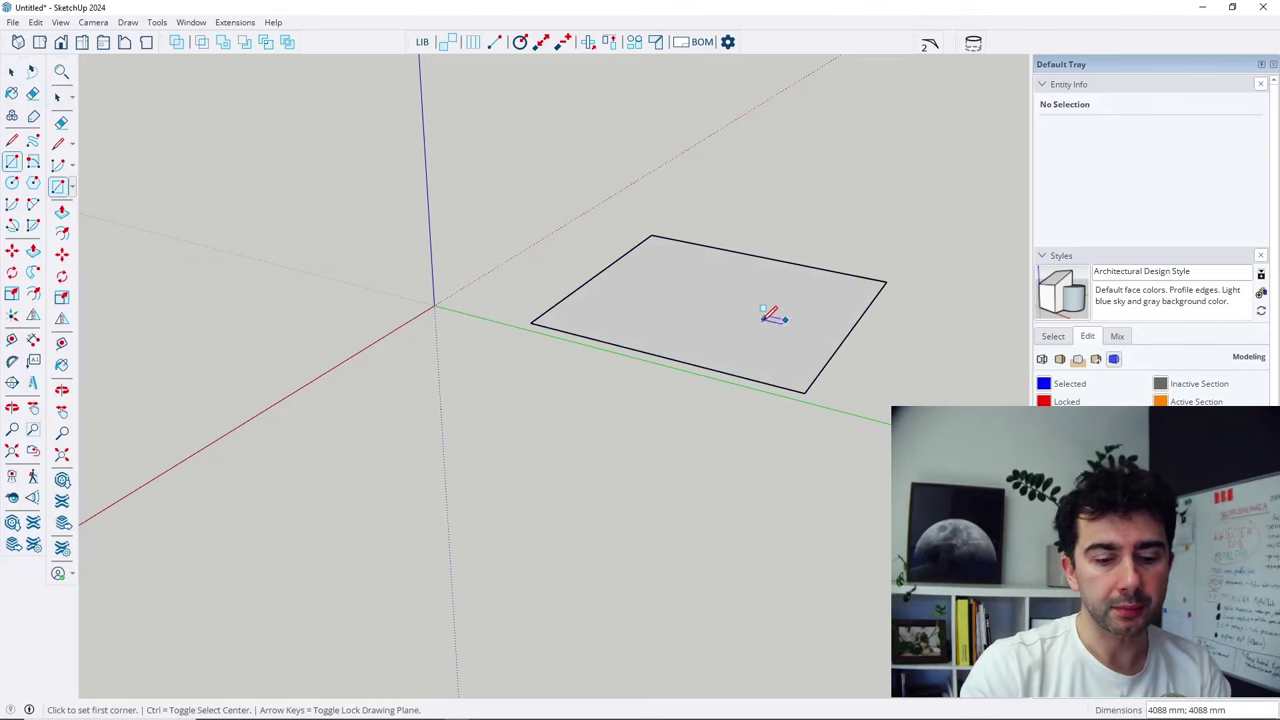
{"action": "key", "text": "p"}
{"action": "left_click_drag", "start_coordinate": [737, 334], "coordinate": [723, 163]}
{"action": "key", "text": "space"}
{"action": "scroll", "coordinate": [562, 330], "scroll_direction": "down", "scroll_amount": 3}
{"action": "left_click", "coordinate": [349, 449]}
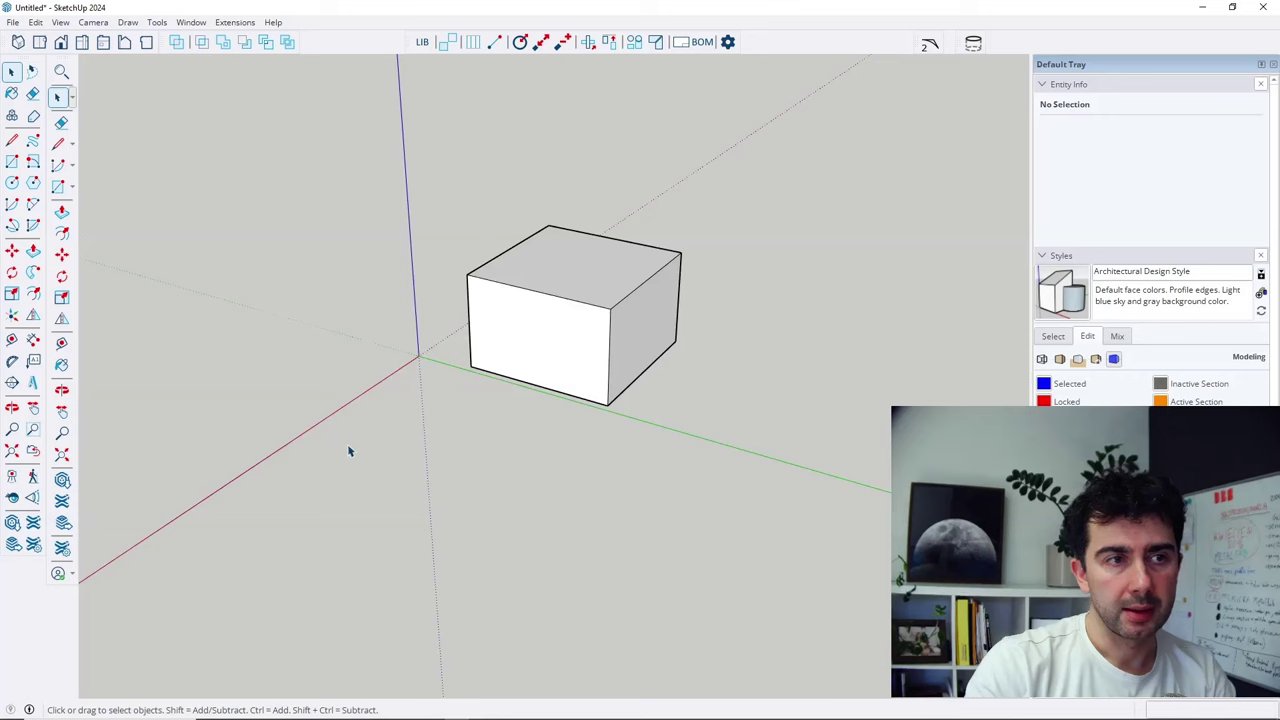
{"action": "middle_click_drag", "start_coordinate": [349, 449], "coordinate": [545, 297]}
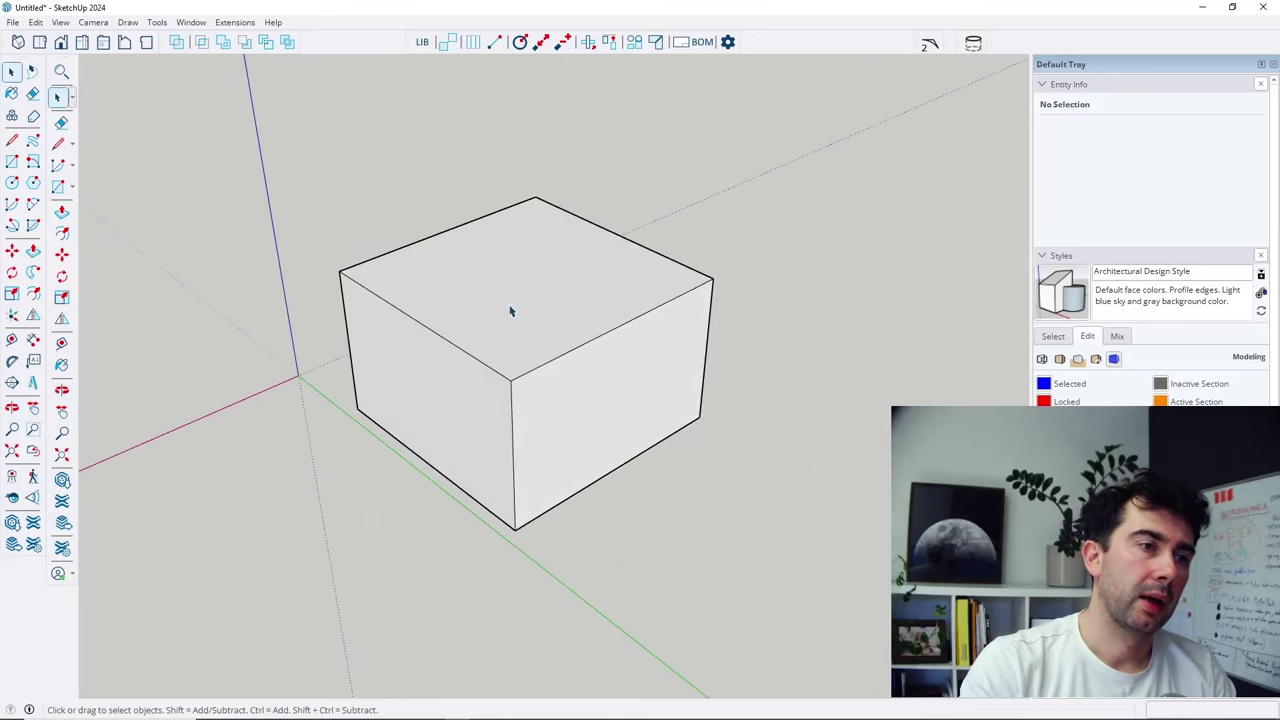
{"action": "triple_click", "coordinate": [500, 314]}
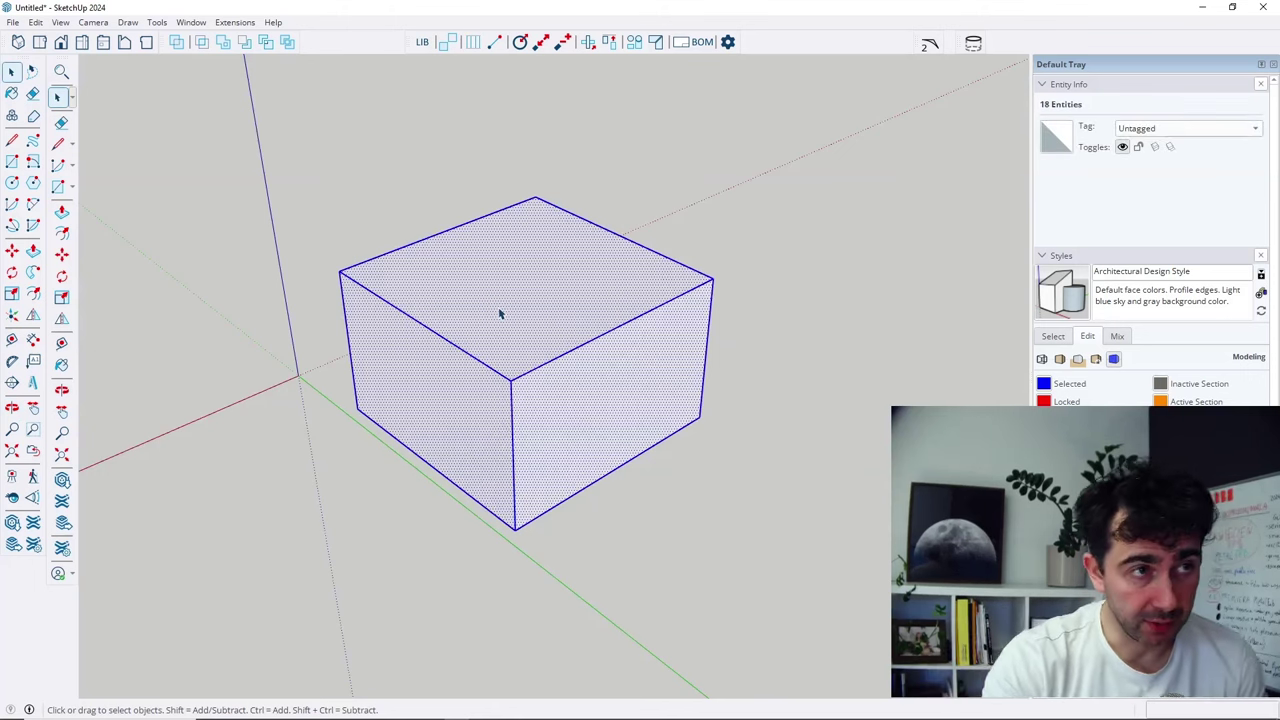
Delete the box faces, leaving only its 12 edges as a wireframe.
{"action": "left_click", "coordinate": [447, 44]}
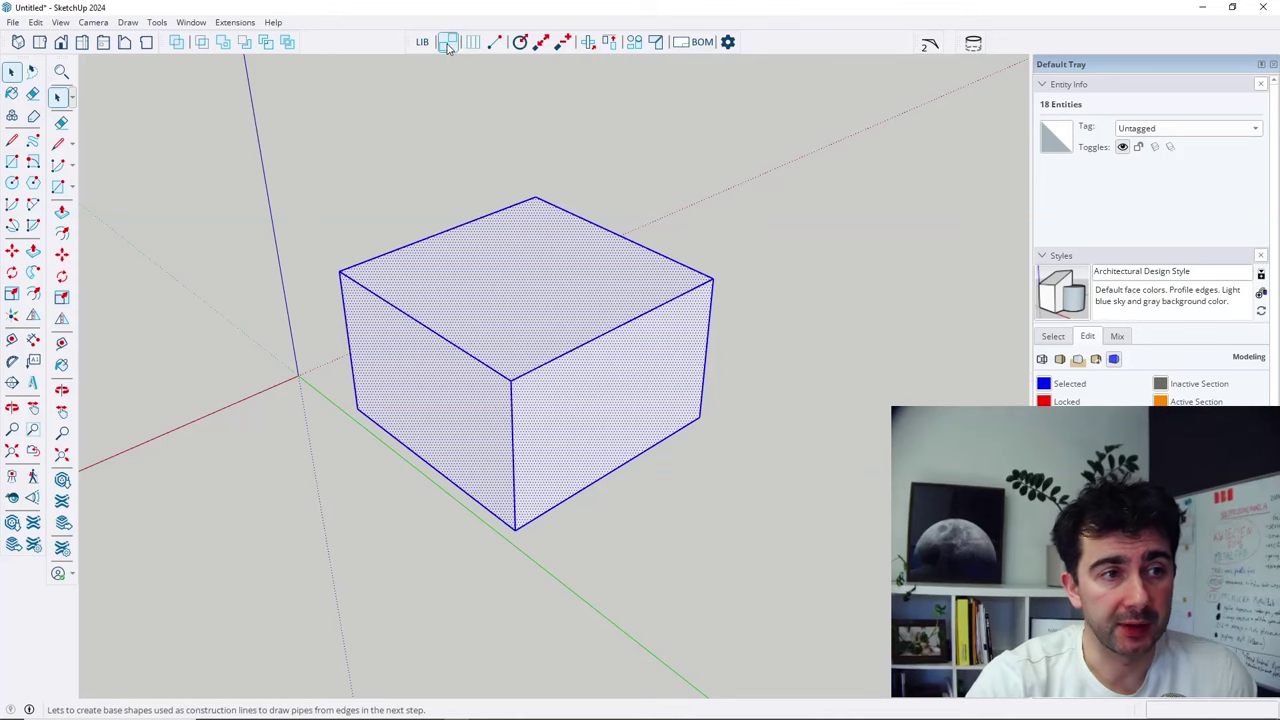
{"action": "key", "text": "o"}
{"action": "key", "text": "ctrl+t"}
{"action": "left_click_drag", "start_coordinate": [814, 515], "coordinate": [760, 514]}
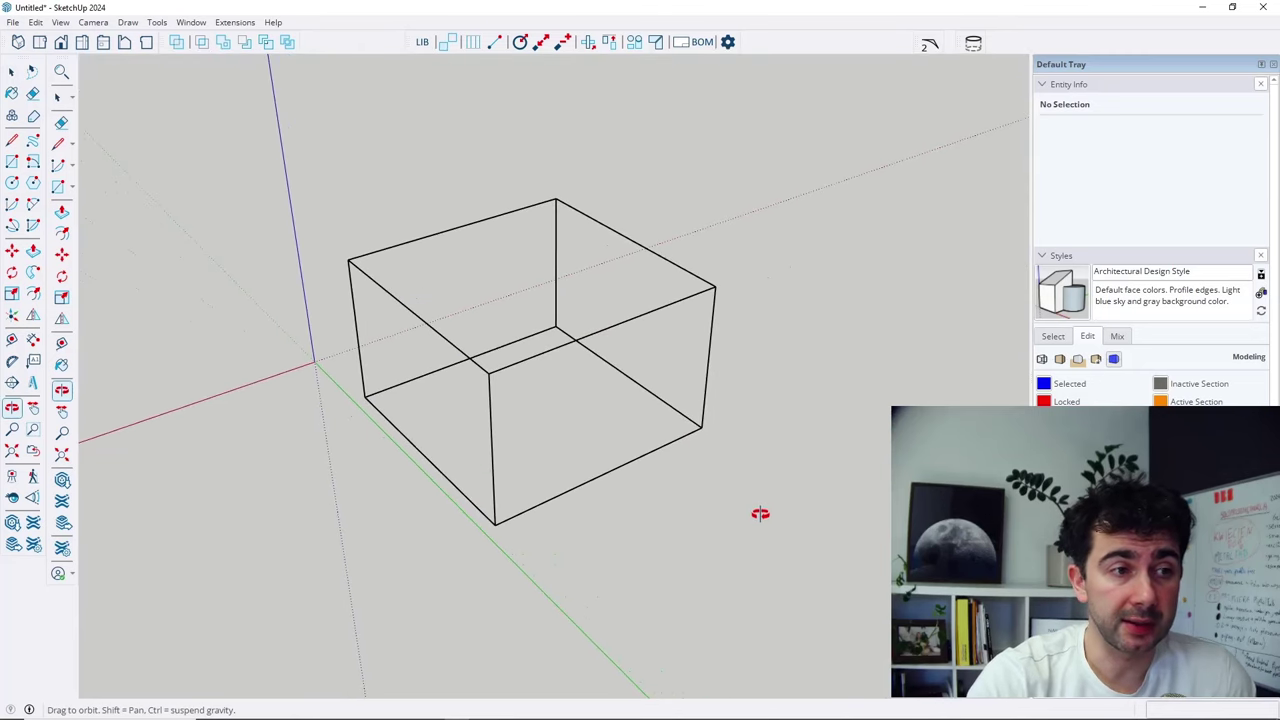
{"action": "key", "text": "space"}
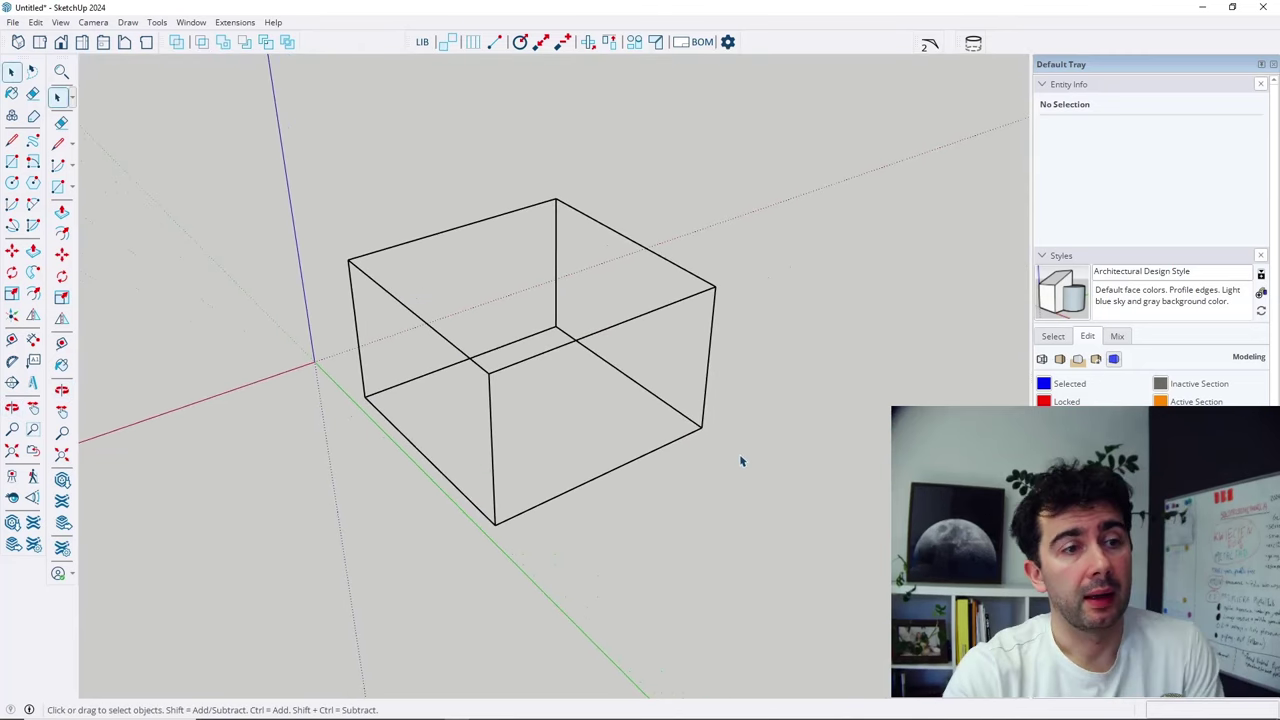
Orbit to a front view and select the four parallel horizontal edges.
{"action": "key", "text": "o"}
{"action": "left_click_drag", "start_coordinate": [740, 455], "coordinate": [732, 390]}
{"action": "middle_click_drag", "start_coordinate": [732, 390], "coordinate": [536, 547]}
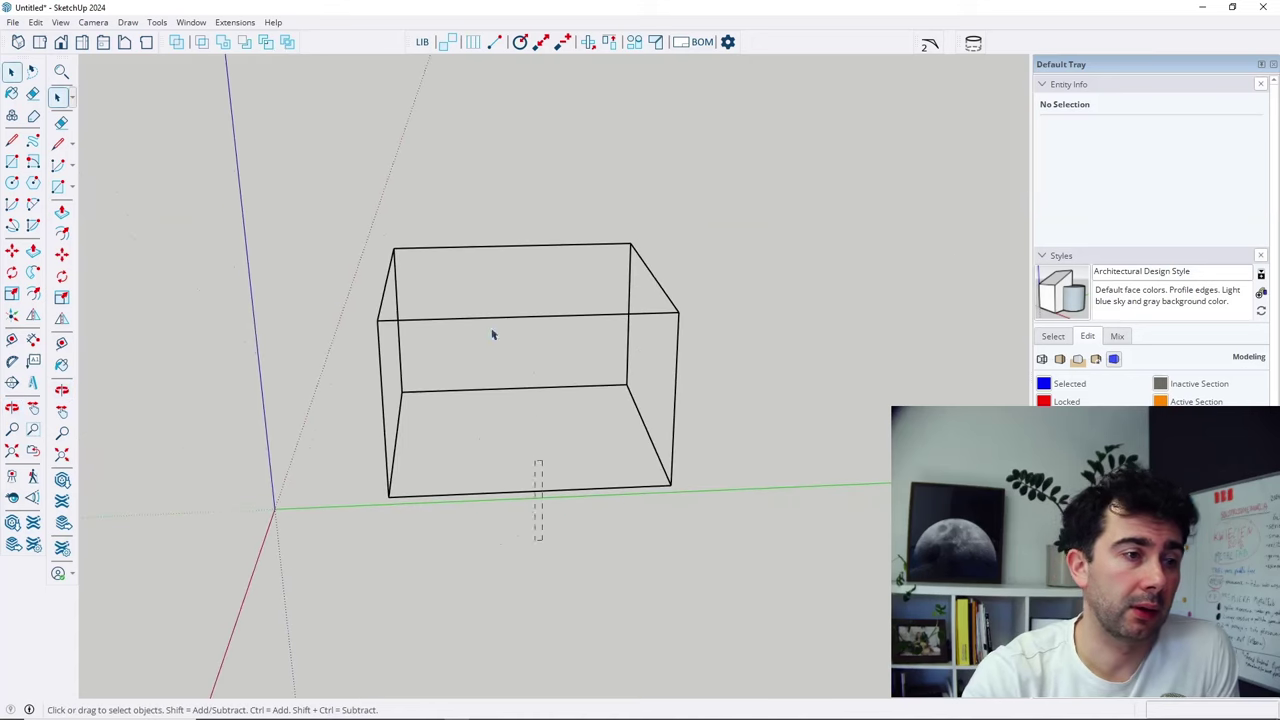
{"action": "left_click_drag", "start_coordinate": [441, 240], "coordinate": [441, 242]}
{"action": "middle_click_drag", "start_coordinate": [769, 380], "coordinate": [563, 398]}
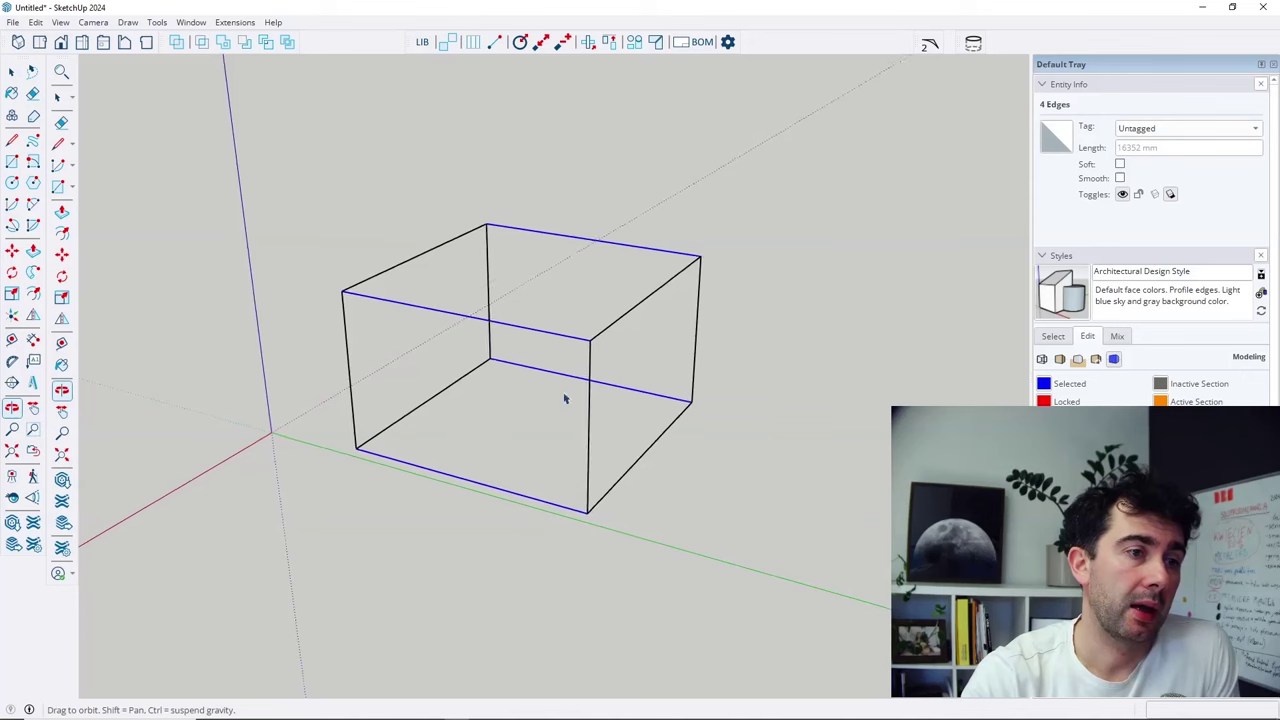
Generate RO-200x20 pipes on the four edges with Extrude & cut and Length offset turned off.
{"action": "left_click", "coordinate": [471, 45]}
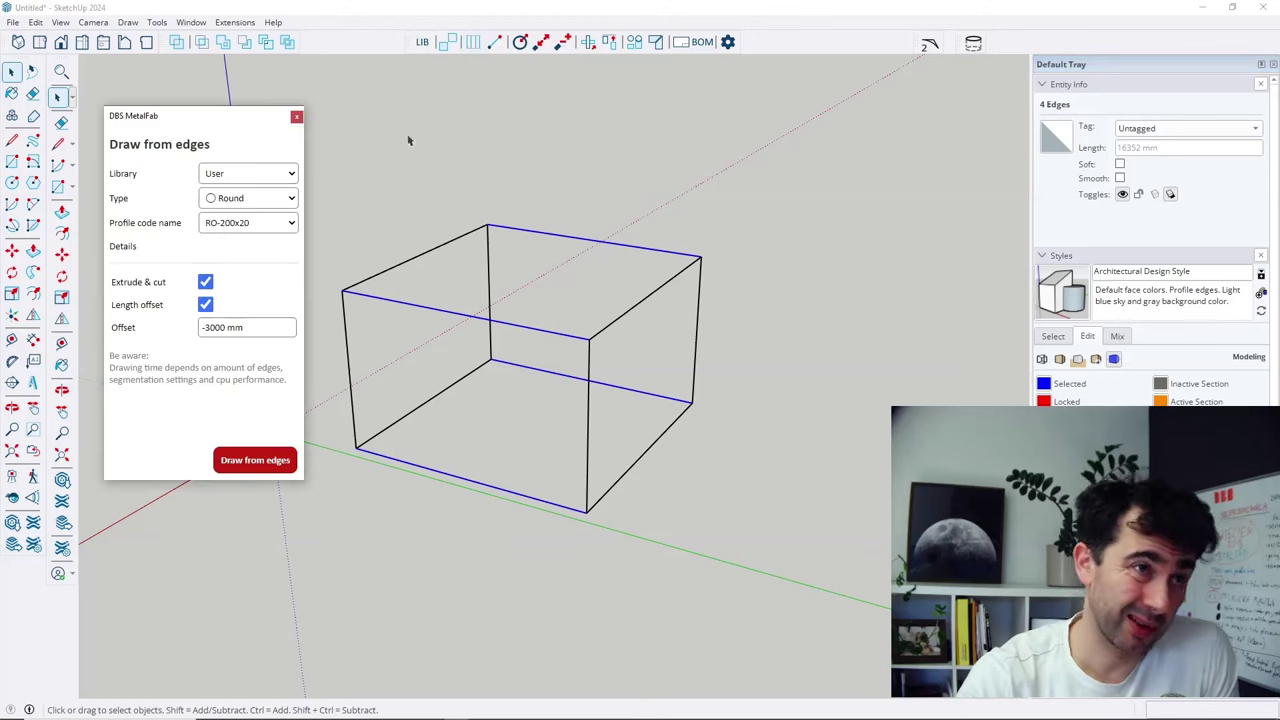
{"action": "left_click", "coordinate": [494, 43]}
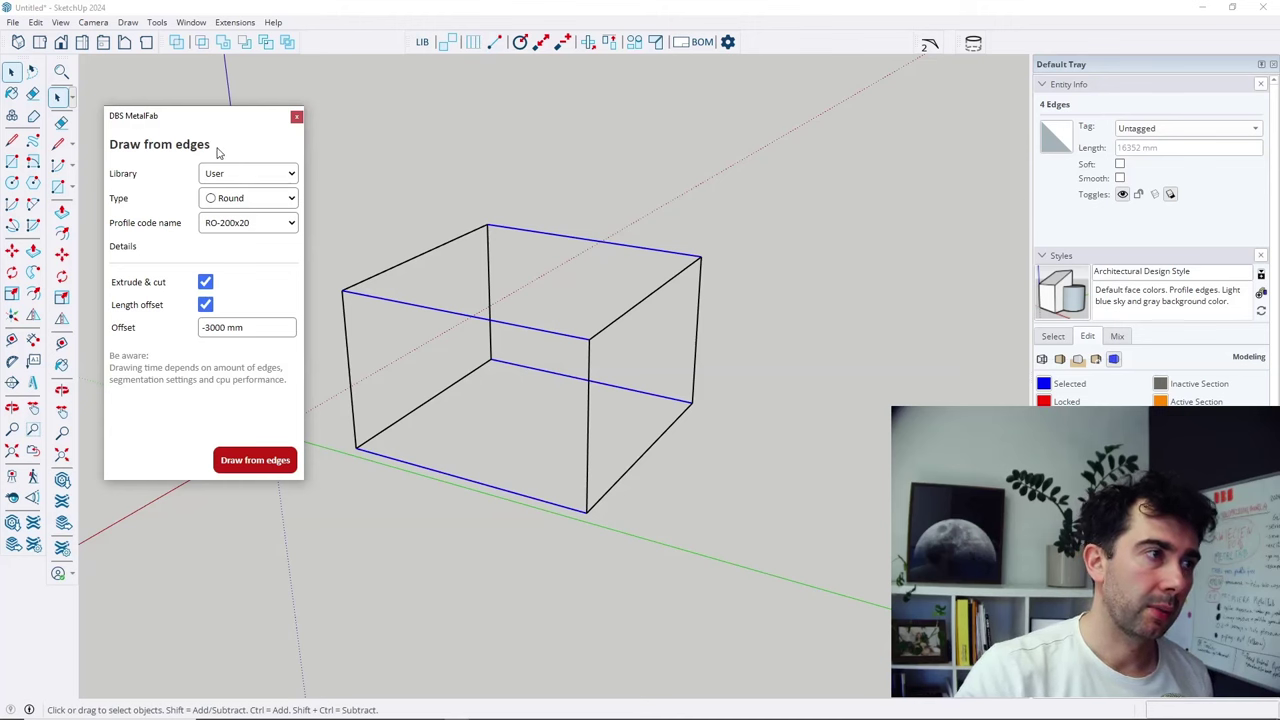
{"action": "left_click_drag", "start_coordinate": [224, 121], "coordinate": [209, 80]}
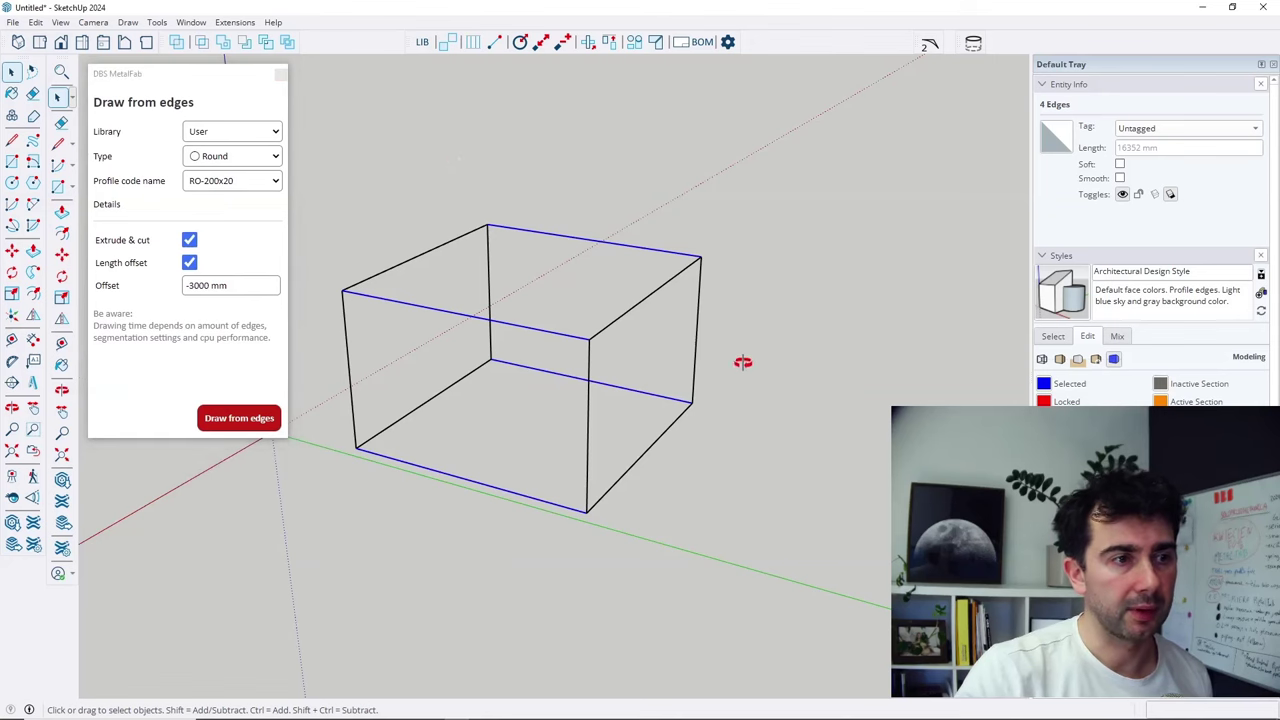
{"action": "middle_click_drag", "start_coordinate": [743, 363], "coordinate": [586, 343]}
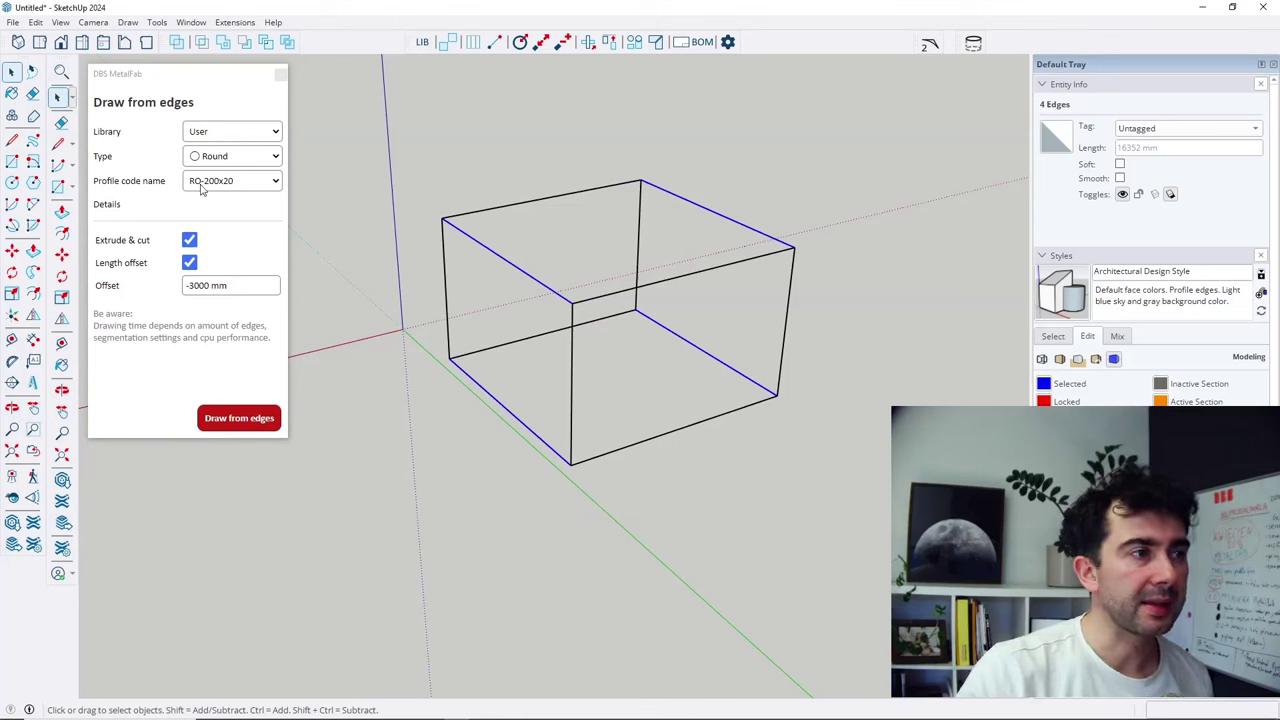
{"action": "left_click", "coordinate": [145, 183]}
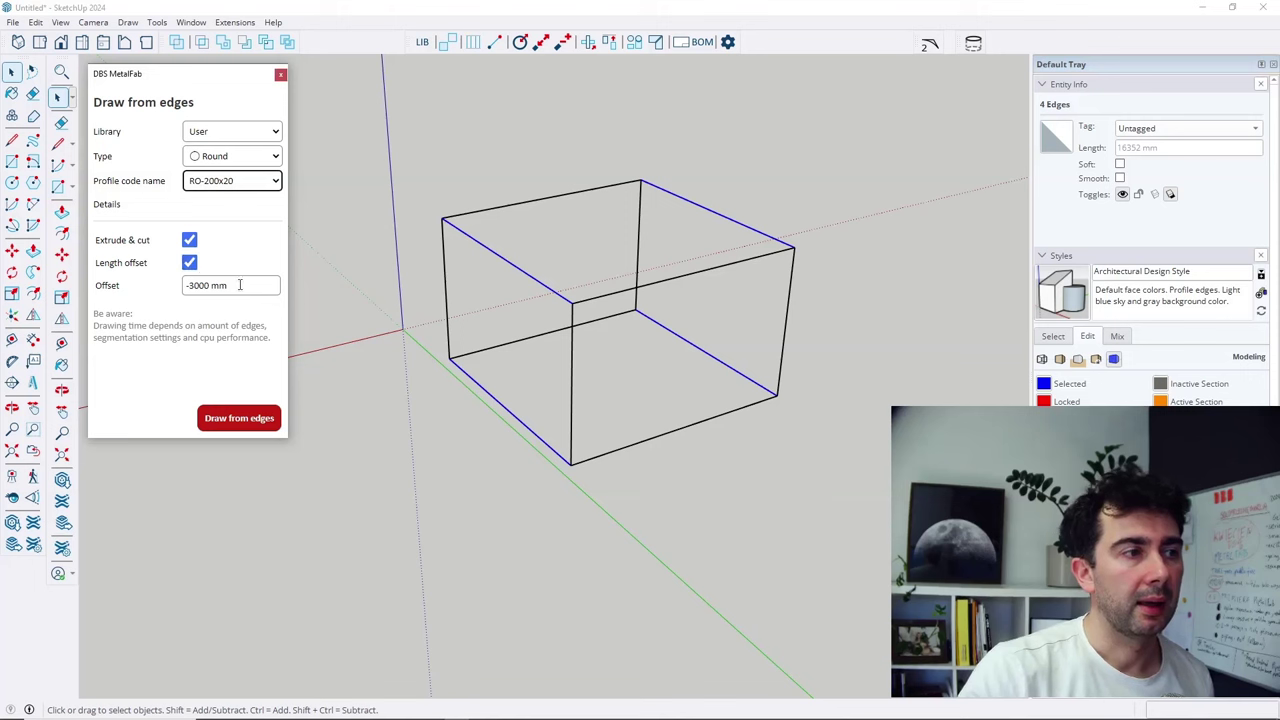
{"action": "left_click", "coordinate": [189, 262]}
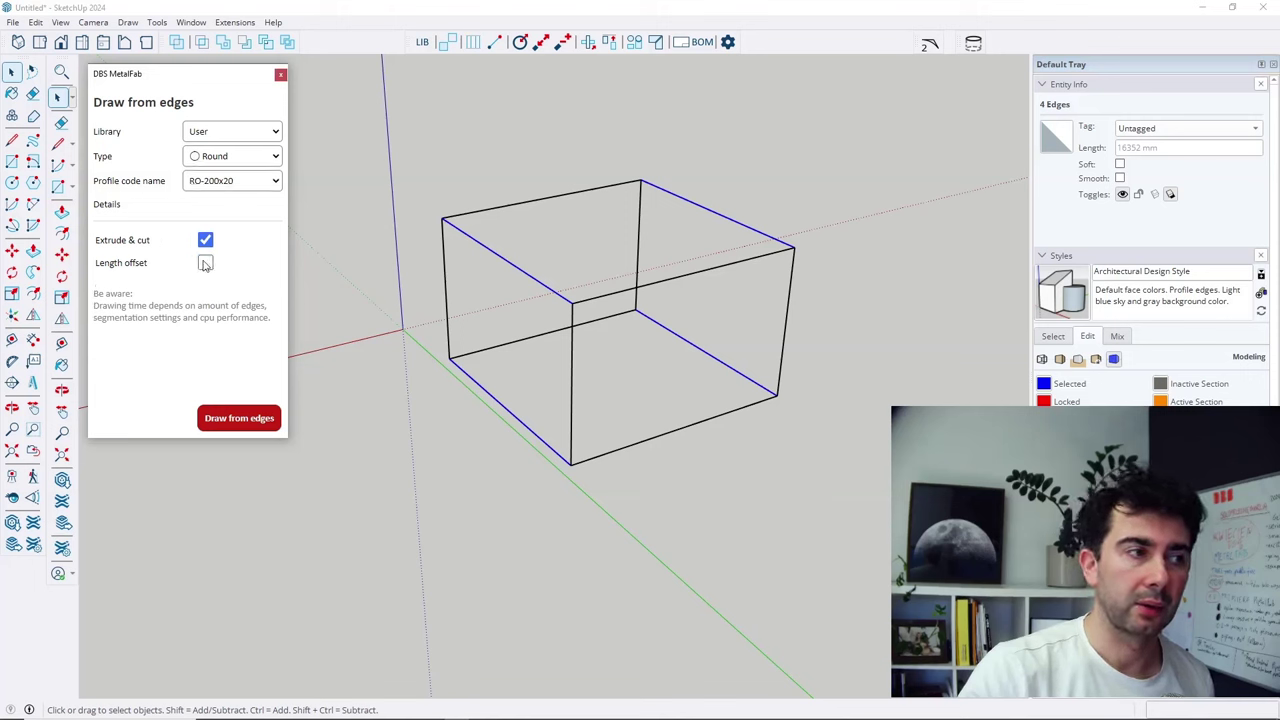
{"action": "left_click", "coordinate": [205, 240]}
{"action": "left_click", "coordinate": [206, 264]}
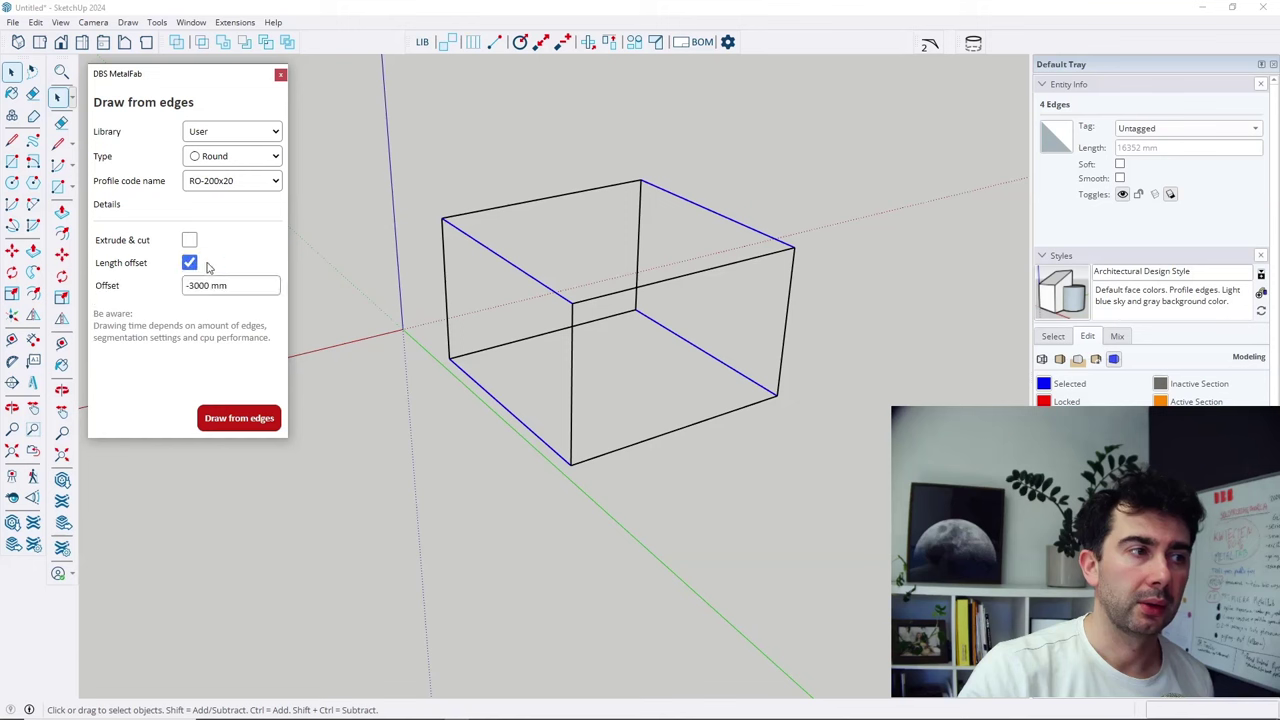
{"action": "left_click", "coordinate": [189, 263]}
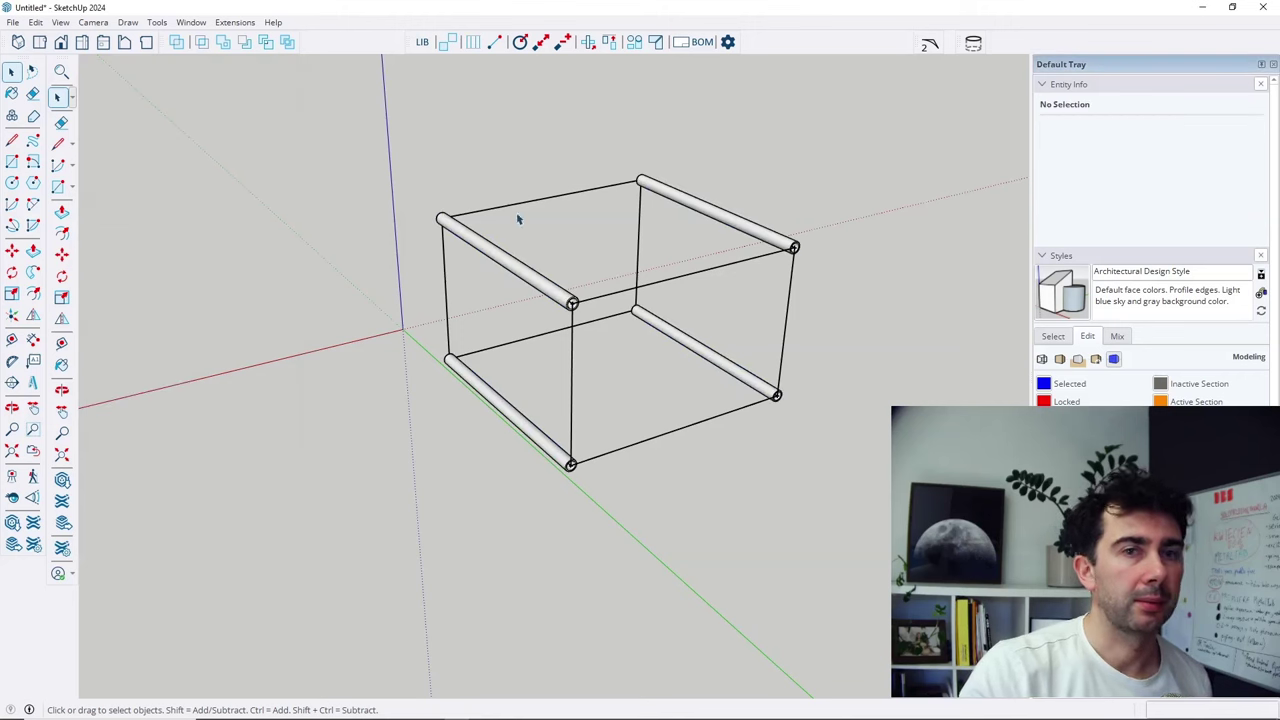
Zoom and orbit in to inspect the hollow end of a generated pipe.
{"action": "scroll", "coordinate": [600, 242], "scroll_direction": "up", "scroll_amount": 4}
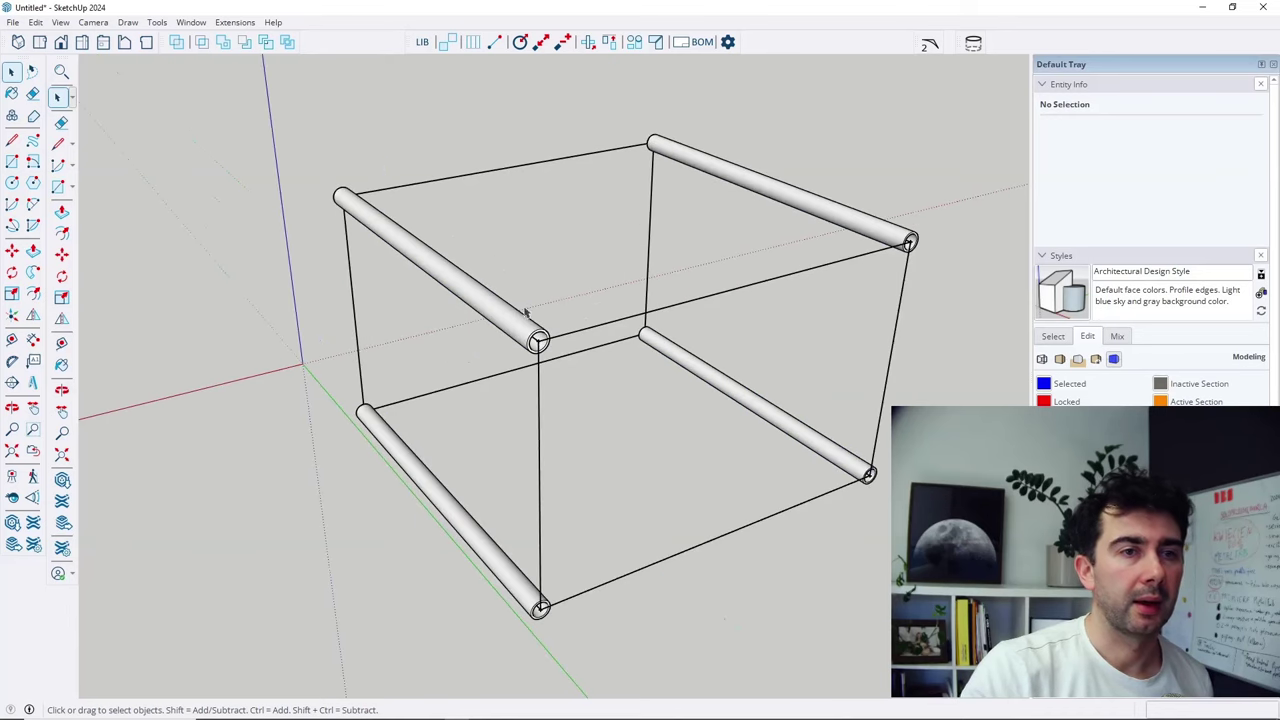
{"action": "middle_click_drag", "start_coordinate": [527, 314], "coordinate": [724, 320]}
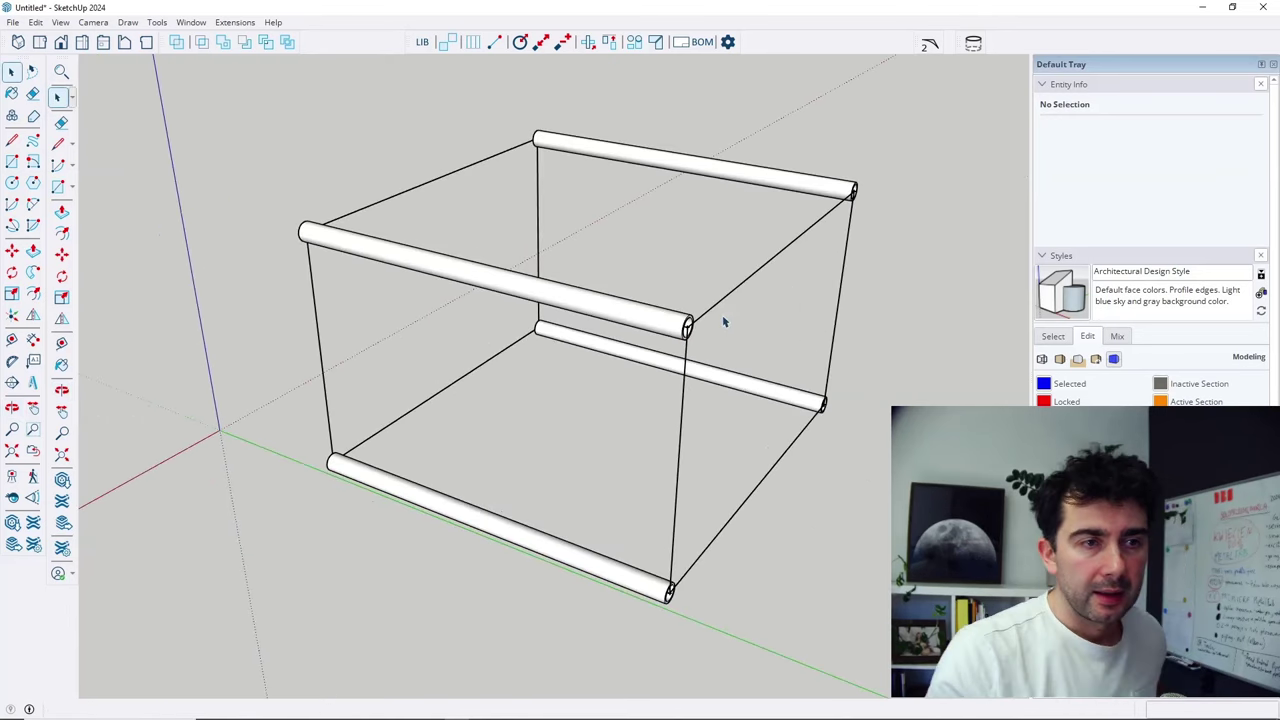
{"action": "scroll", "coordinate": [710, 326], "scroll_direction": "up", "scroll_amount": 6}
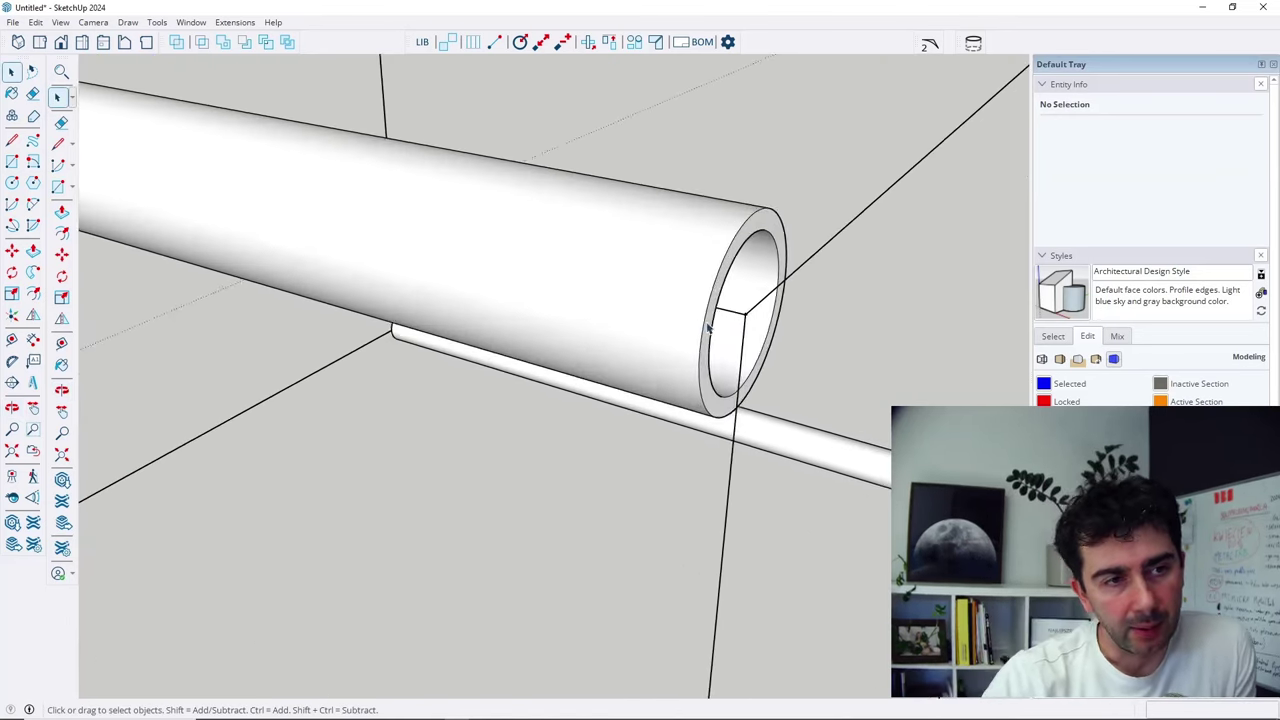
{"action": "middle_click_drag", "start_coordinate": [708, 326], "coordinate": [551, 363]}
{"action": "scroll", "coordinate": [394, 294], "scroll_direction": "down", "scroll_amount": 8}
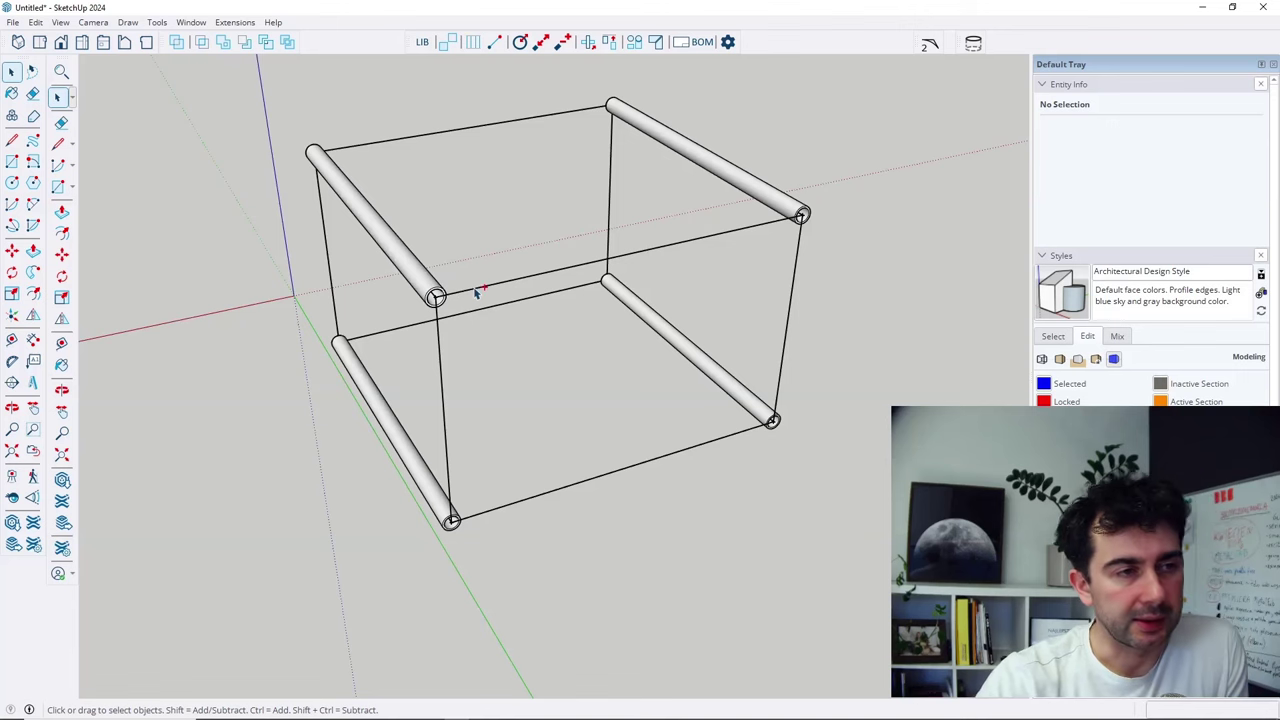
Undo the generated pipes and reselect four edges of the bare box.
{"action": "key", "text": "ctrl+z"}
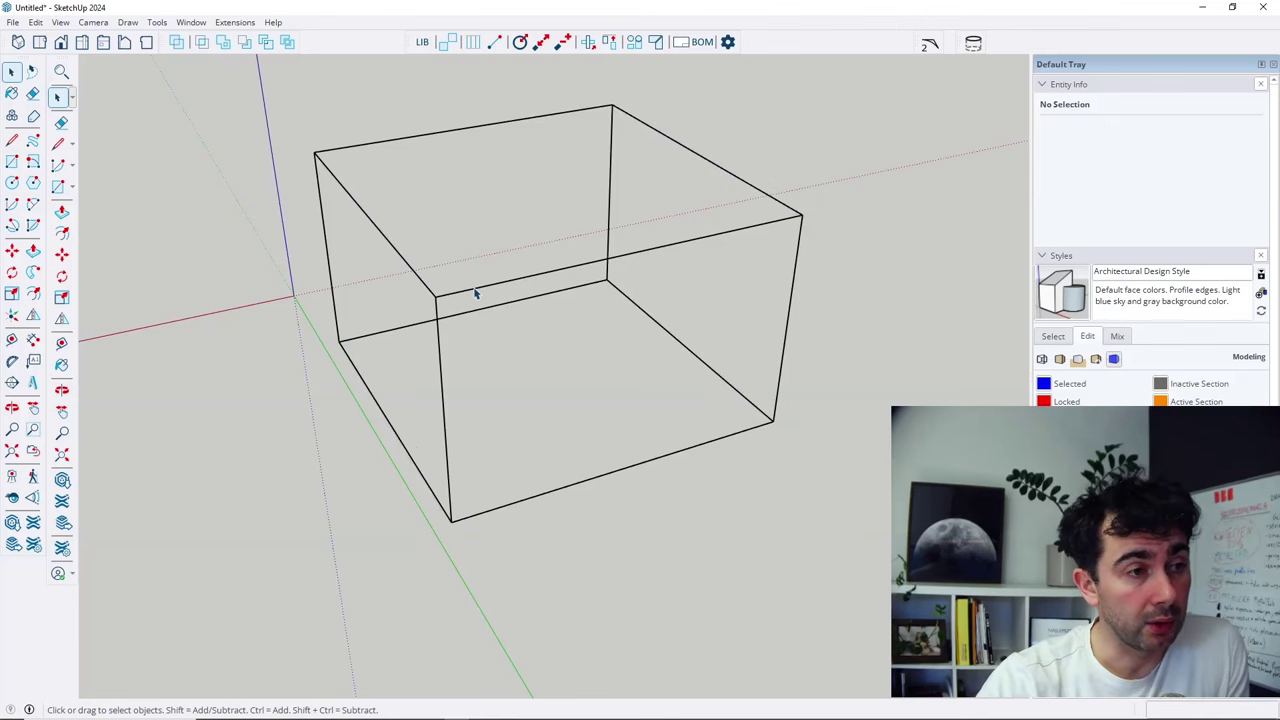
{"action": "middle_click_drag", "start_coordinate": [477, 291], "coordinate": [807, 305]}
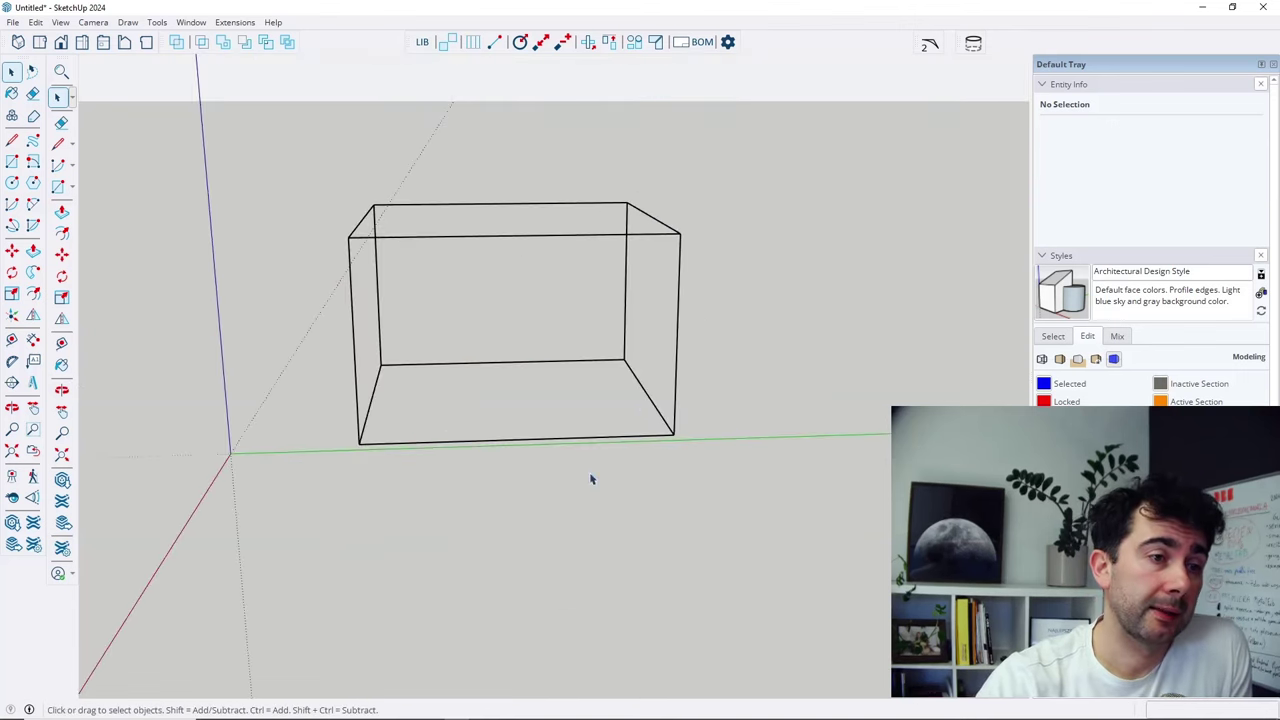
{"action": "left_click_drag", "start_coordinate": [591, 474], "coordinate": [492, 200]}
{"action": "middle_click_drag", "start_coordinate": [729, 303], "coordinate": [329, 129]}
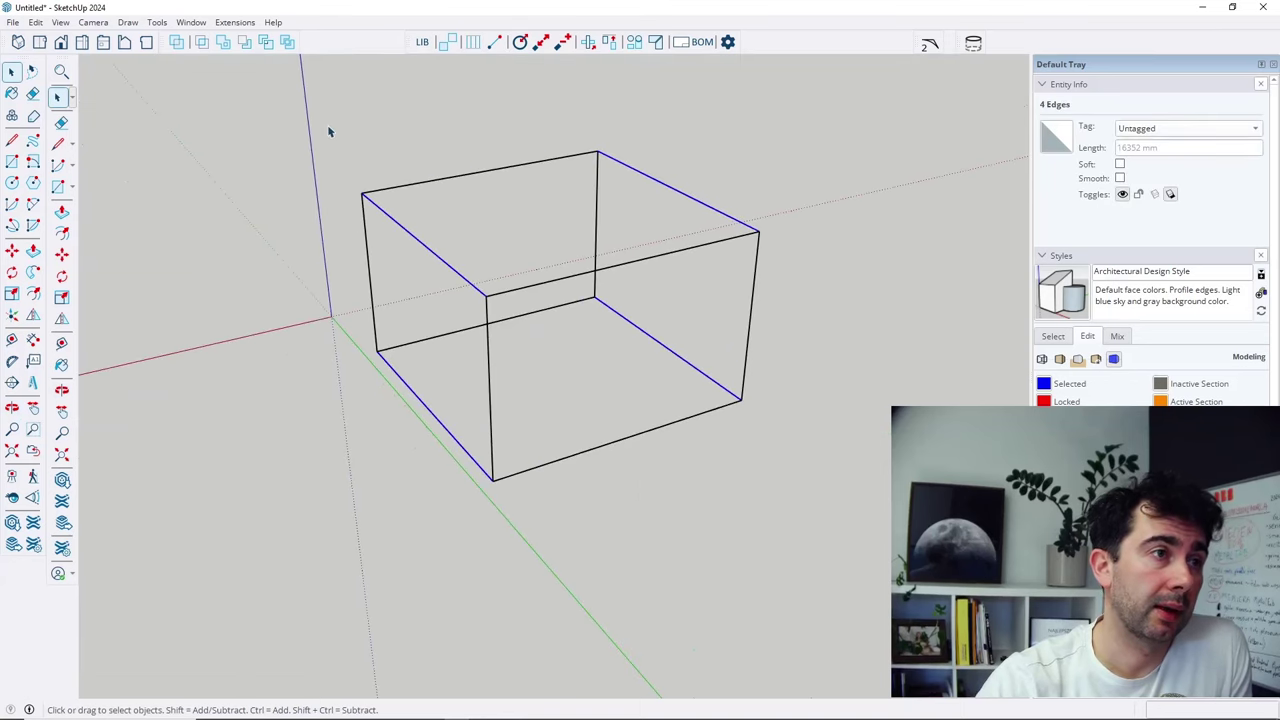
Generate pipes on the four horizontal edges with Length offset on at 100 mm.
{"action": "left_click", "coordinate": [456, 45]}
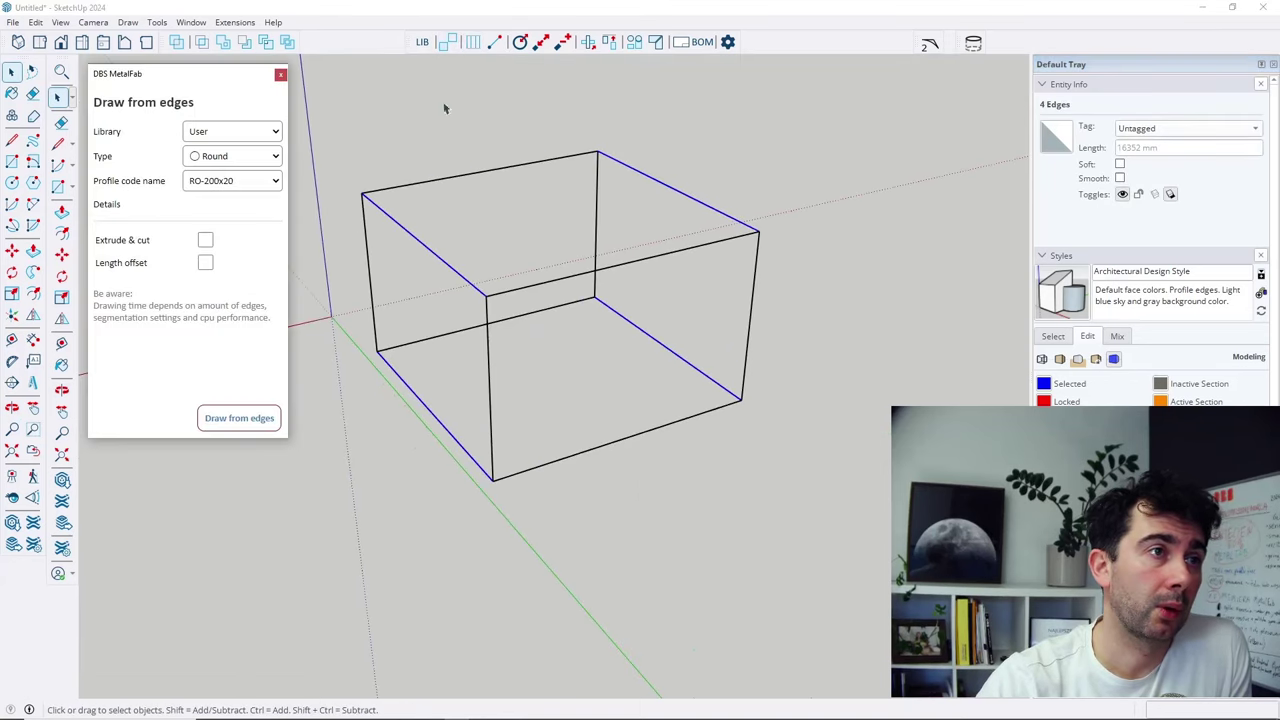
{"action": "left_click", "coordinate": [189, 263]}
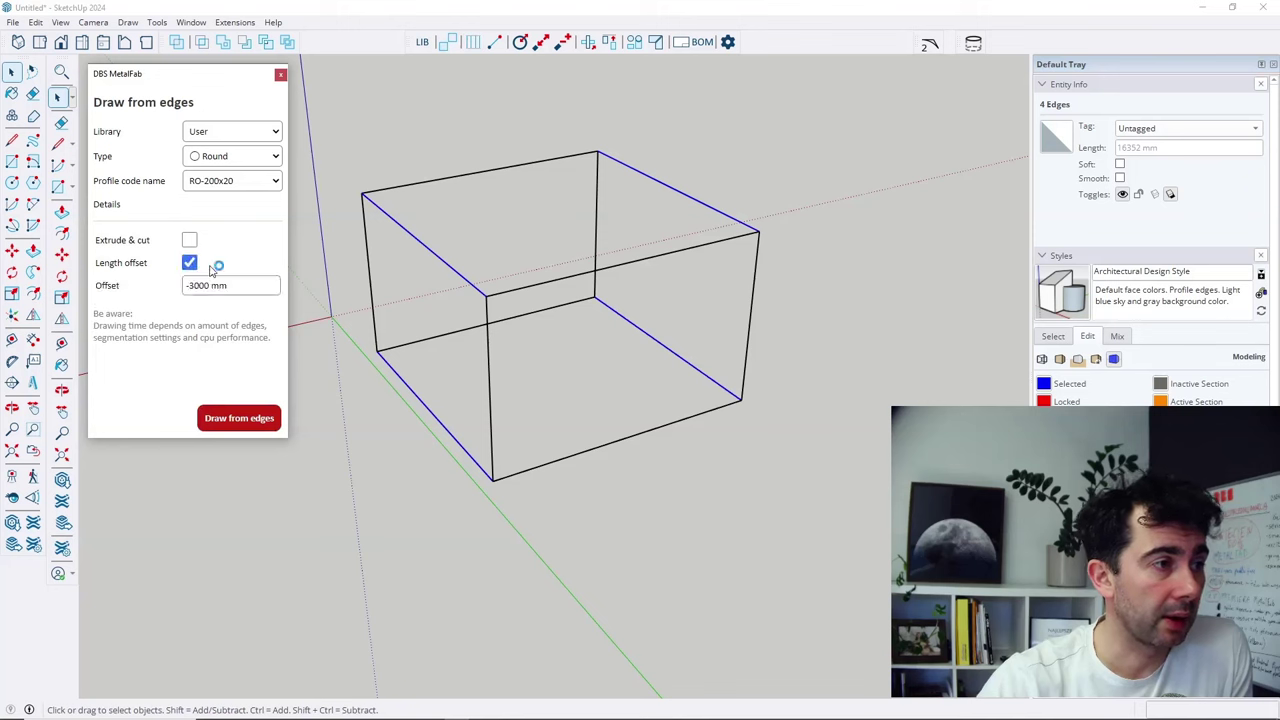
{"action": "left_click_drag", "start_coordinate": [232, 285], "coordinate": [150, 293]}
{"action": "type", "text": "-"}
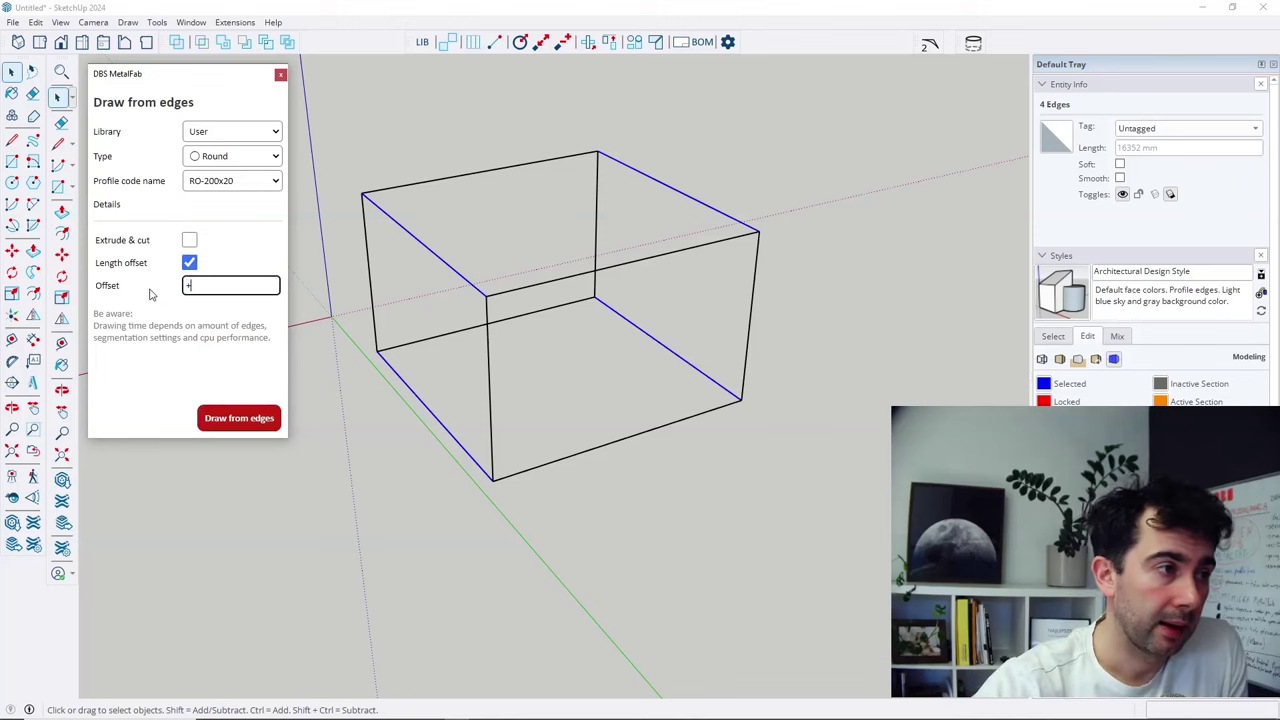
{"action": "type", "text": "200"}
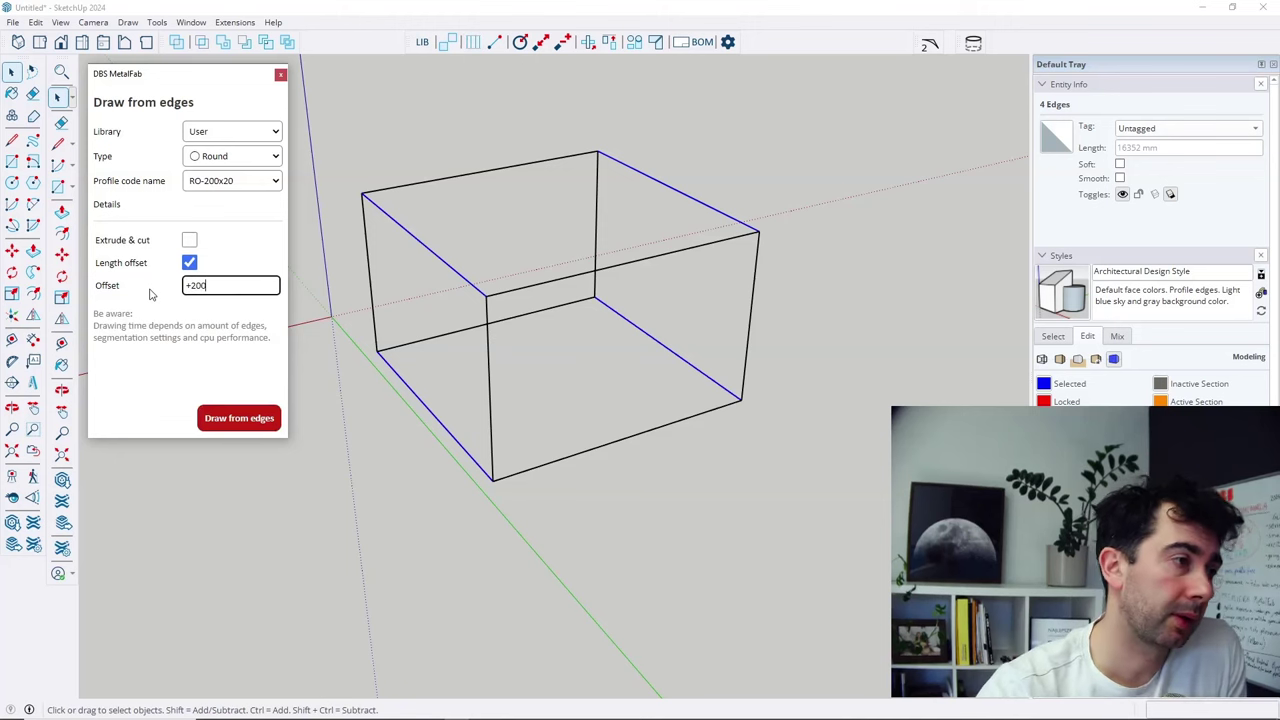
{"action": "key", "text": "BackSpace"}
{"action": "key", "text": "BackSpace"}
{"action": "key", "text": "BackSpace"}
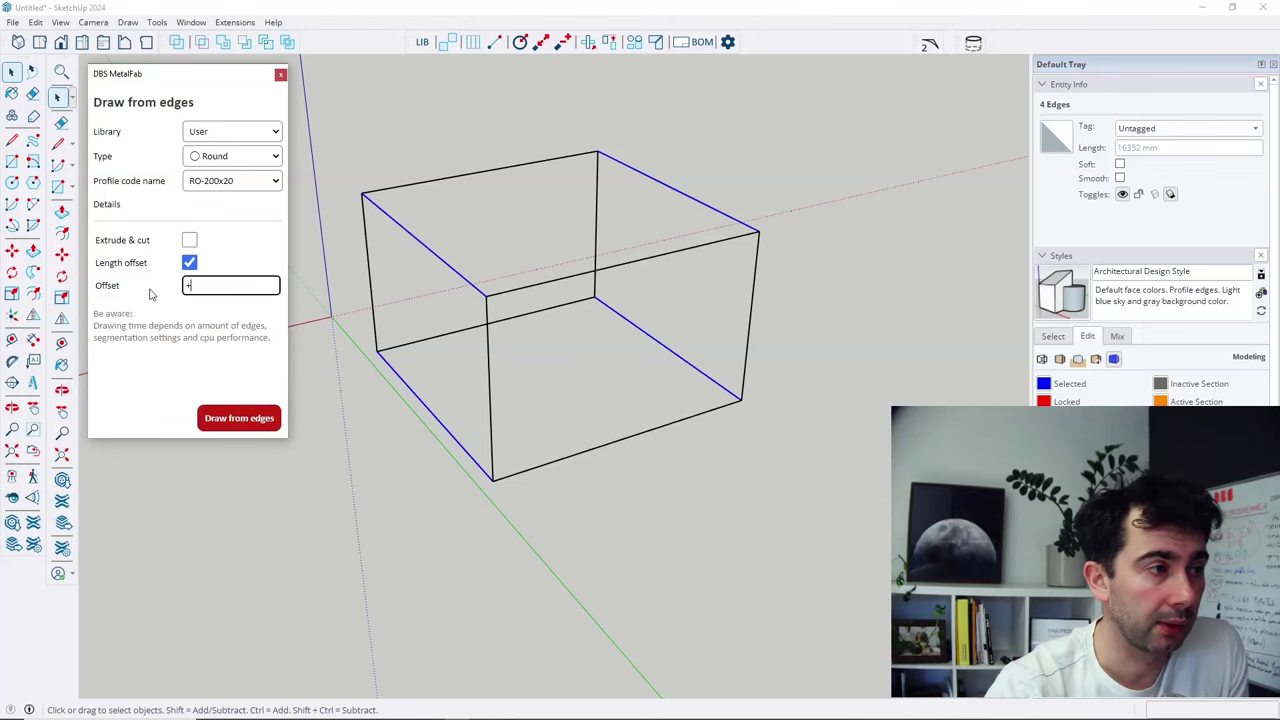
{"action": "type", "text": "100 mm"}
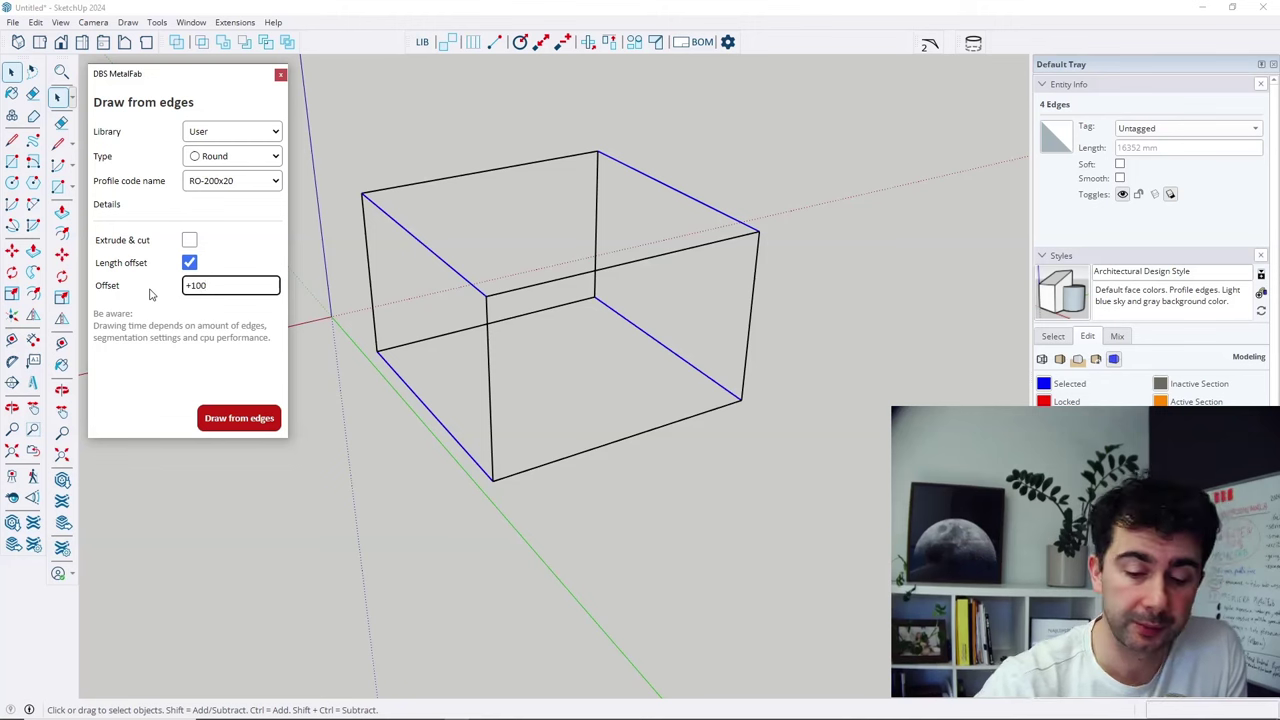
{"action": "left_click", "coordinate": [240, 422]}
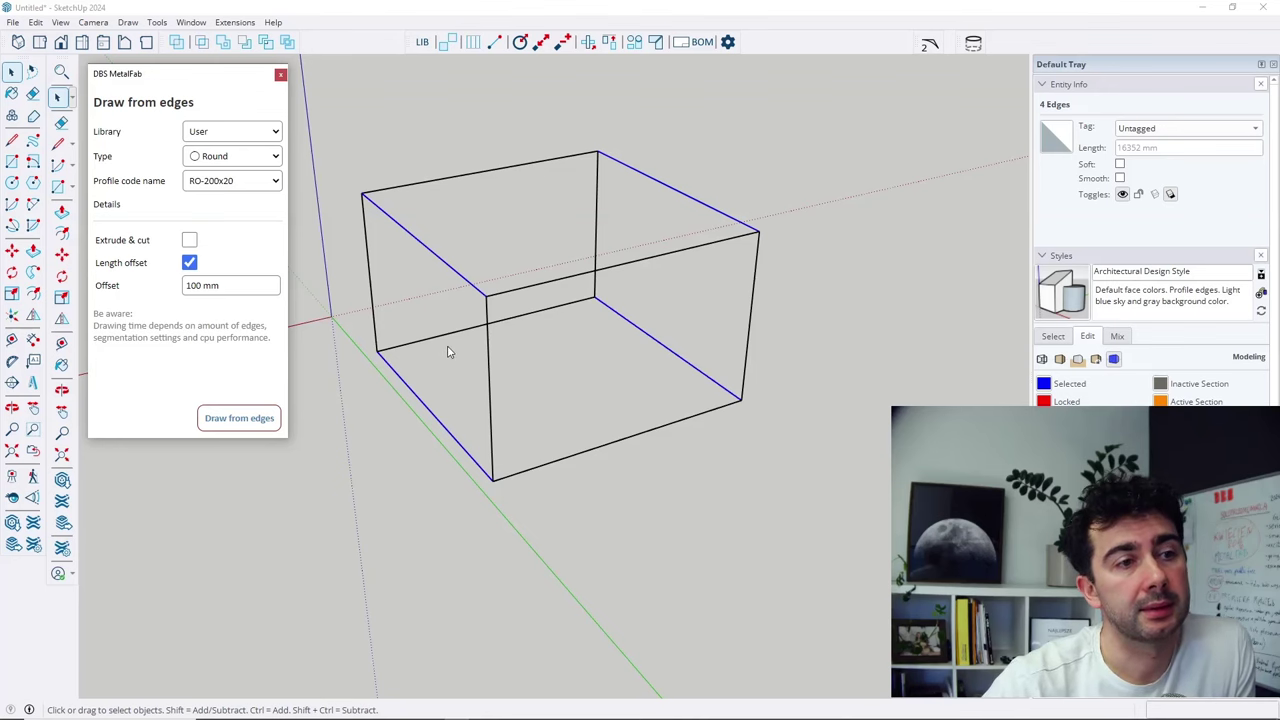
Inspect the pipe ends, then select the four vertical box edges.
{"action": "scroll", "coordinate": [449, 352], "scroll_direction": "up", "scroll_amount": 8}
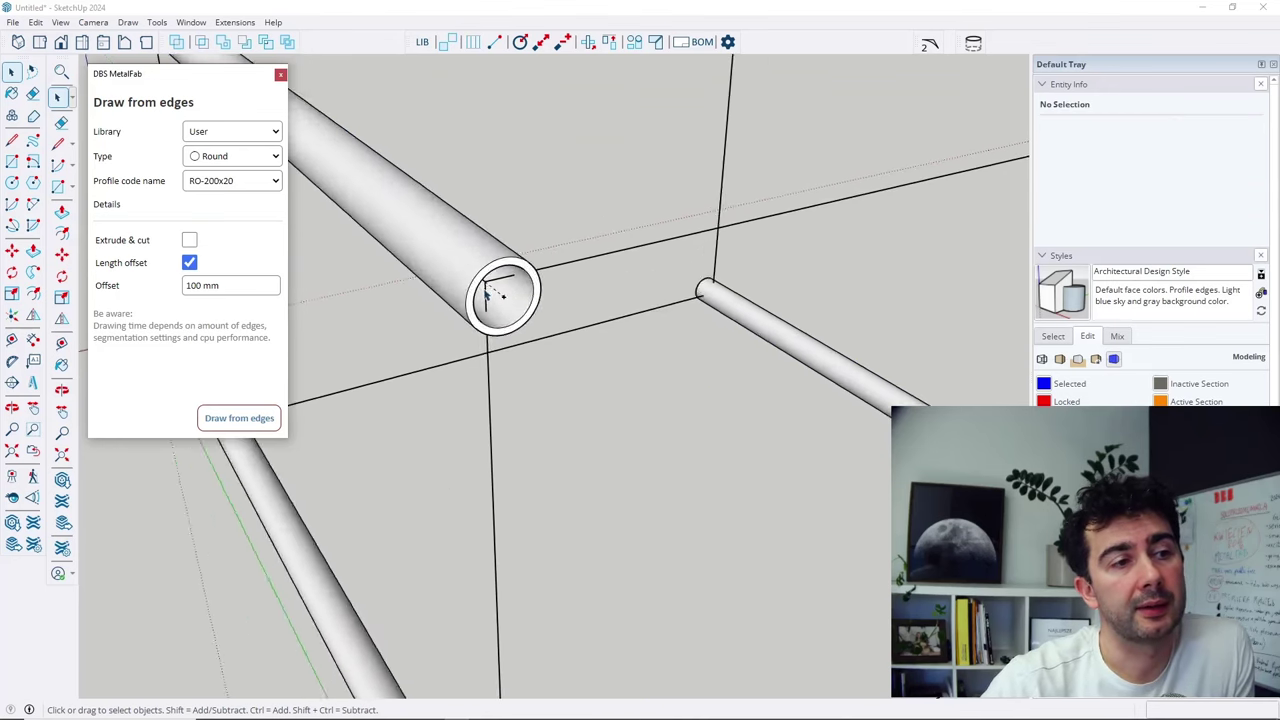
{"action": "middle_click_drag", "start_coordinate": [484, 291], "coordinate": [486, 327]}
{"action": "scroll", "coordinate": [645, 300], "scroll_direction": "down", "scroll_amount": 3}
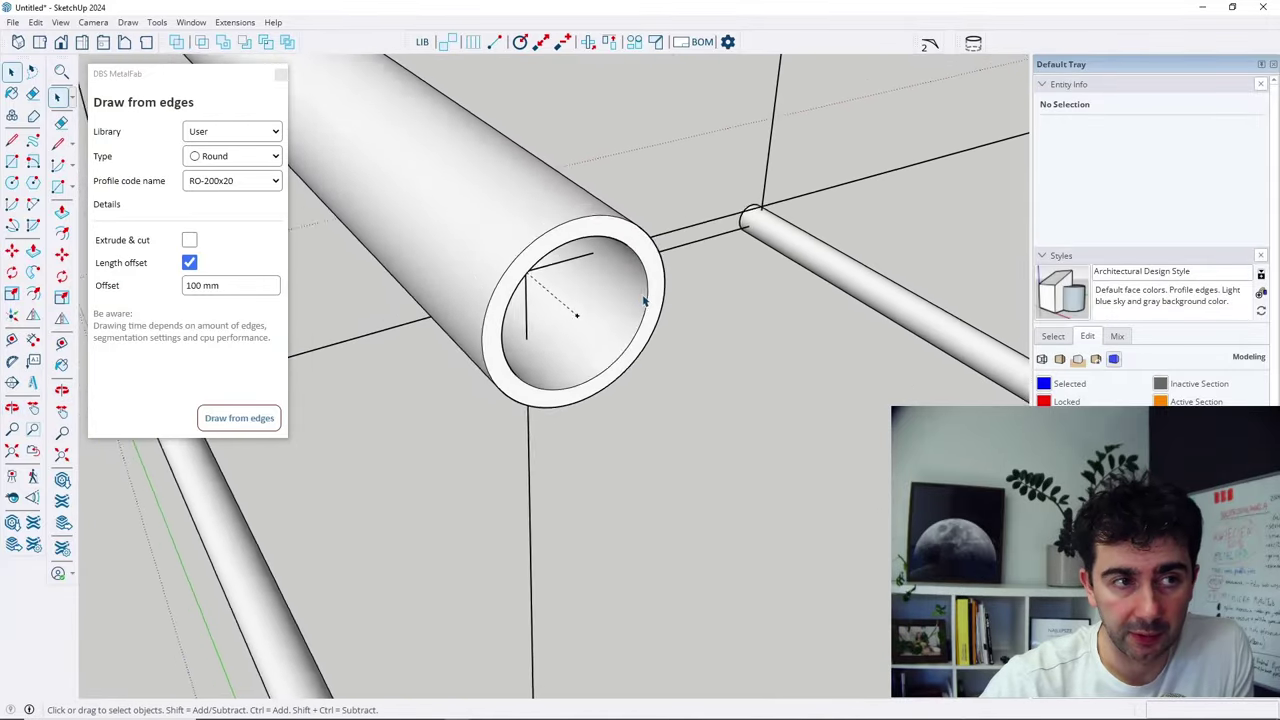
{"action": "middle_click_drag", "start_coordinate": [657, 316], "coordinate": [689, 351]}
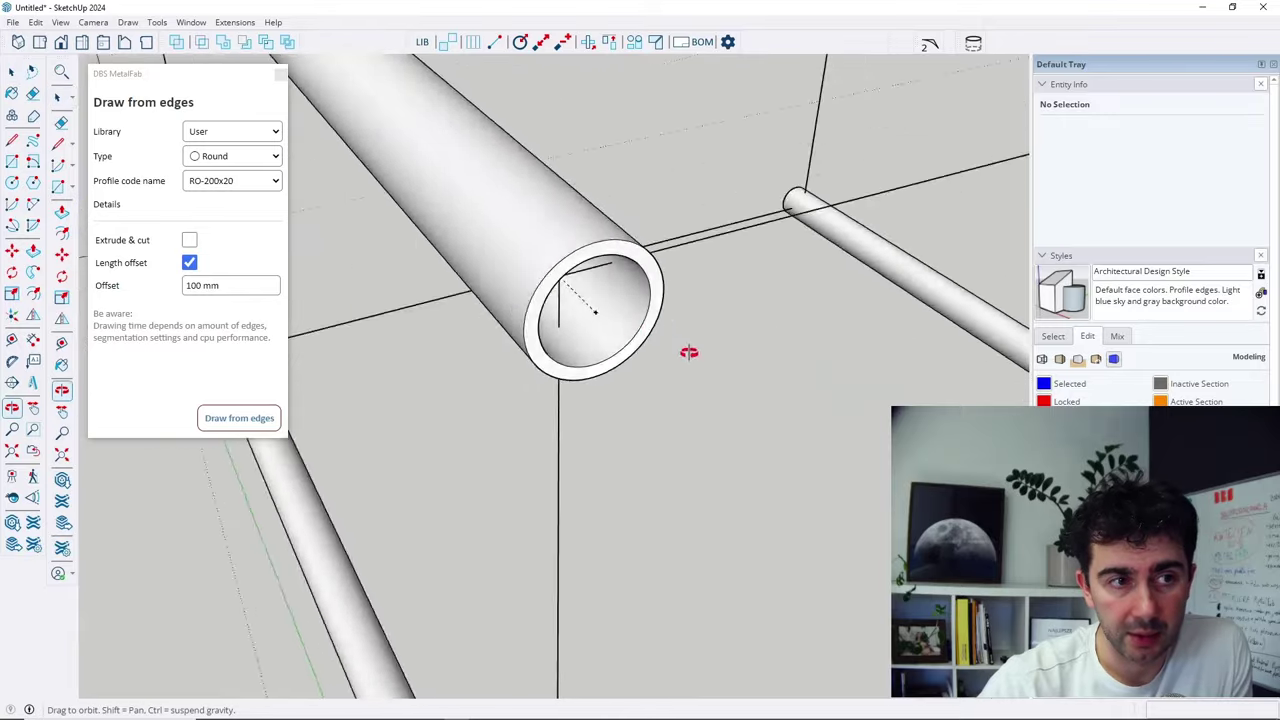
{"action": "scroll", "coordinate": [796, 260], "scroll_direction": "down", "scroll_amount": 2}
{"action": "scroll", "coordinate": [796, 260], "scroll_direction": "down", "scroll_amount": 5}
{"action": "middle_click_drag", "start_coordinate": [760, 266], "coordinate": [878, 290]}
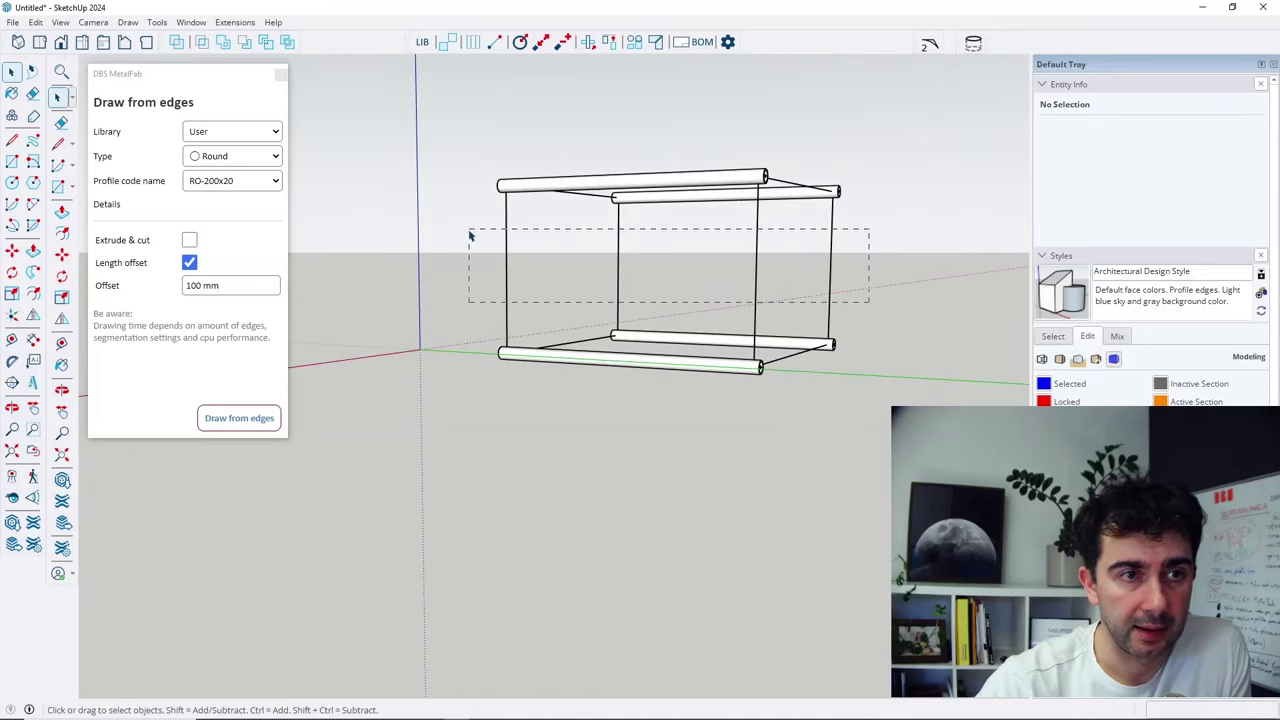
{"action": "left_click_drag", "start_coordinate": [470, 234], "coordinate": [468, 237]}
{"action": "middle_click_drag", "start_coordinate": [824, 322], "coordinate": [857, 366]}
Set the offset to -300 mm and draw pipes on the four vertical edges.
{"action": "scroll", "coordinate": [880, 300], "scroll_direction": "up", "scroll_amount": 2}
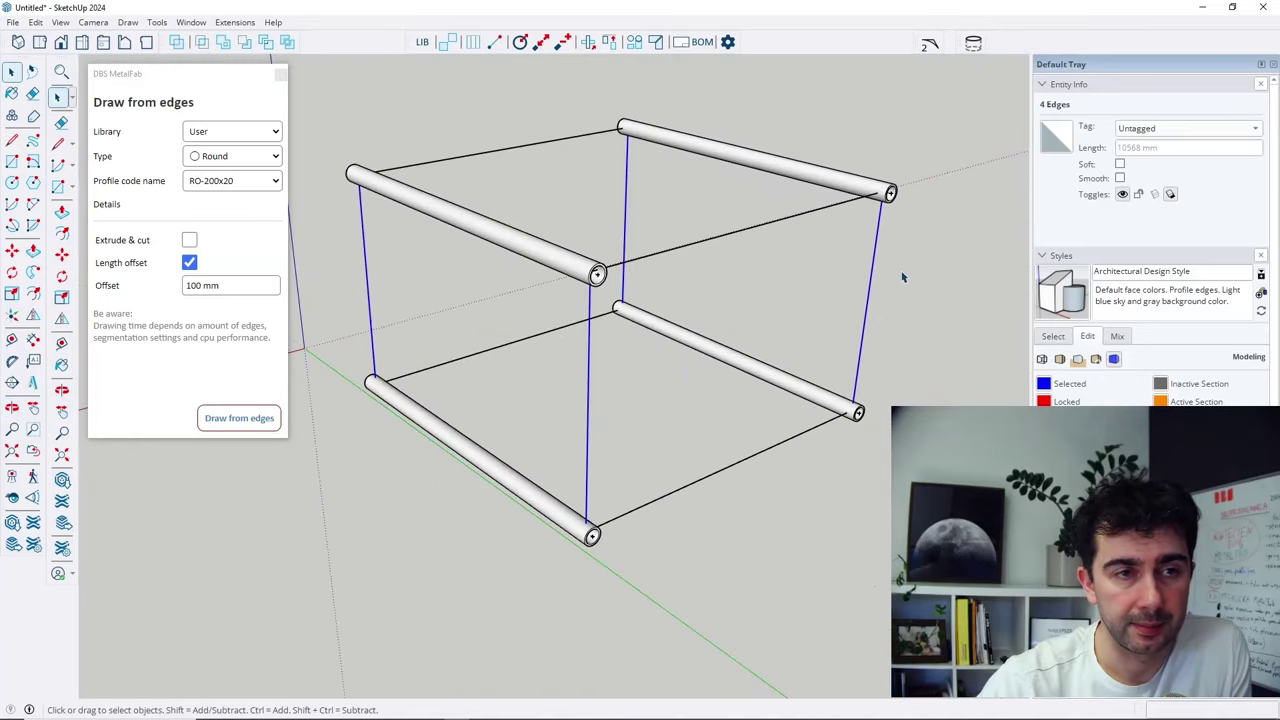
{"action": "middle_click_drag", "start_coordinate": [902, 277], "coordinate": [800, 300]}
{"action": "left_click", "coordinate": [229, 286]}
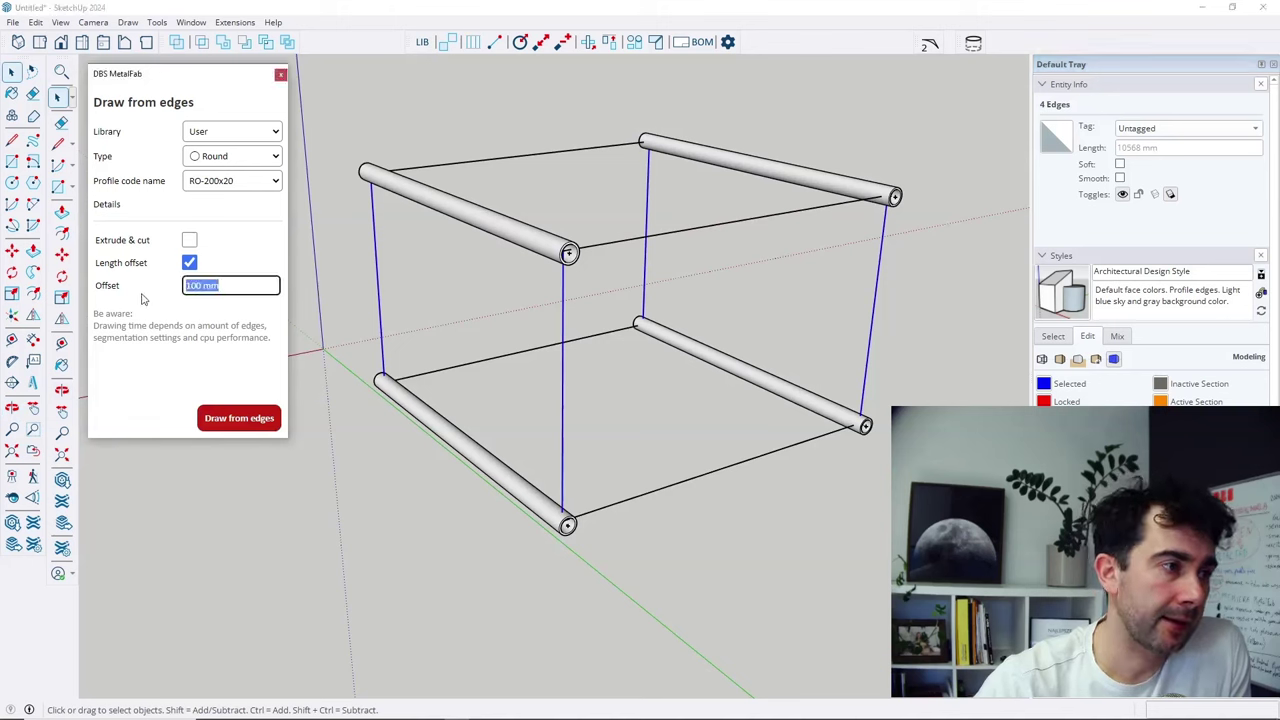
{"action": "type", "text": "-"}
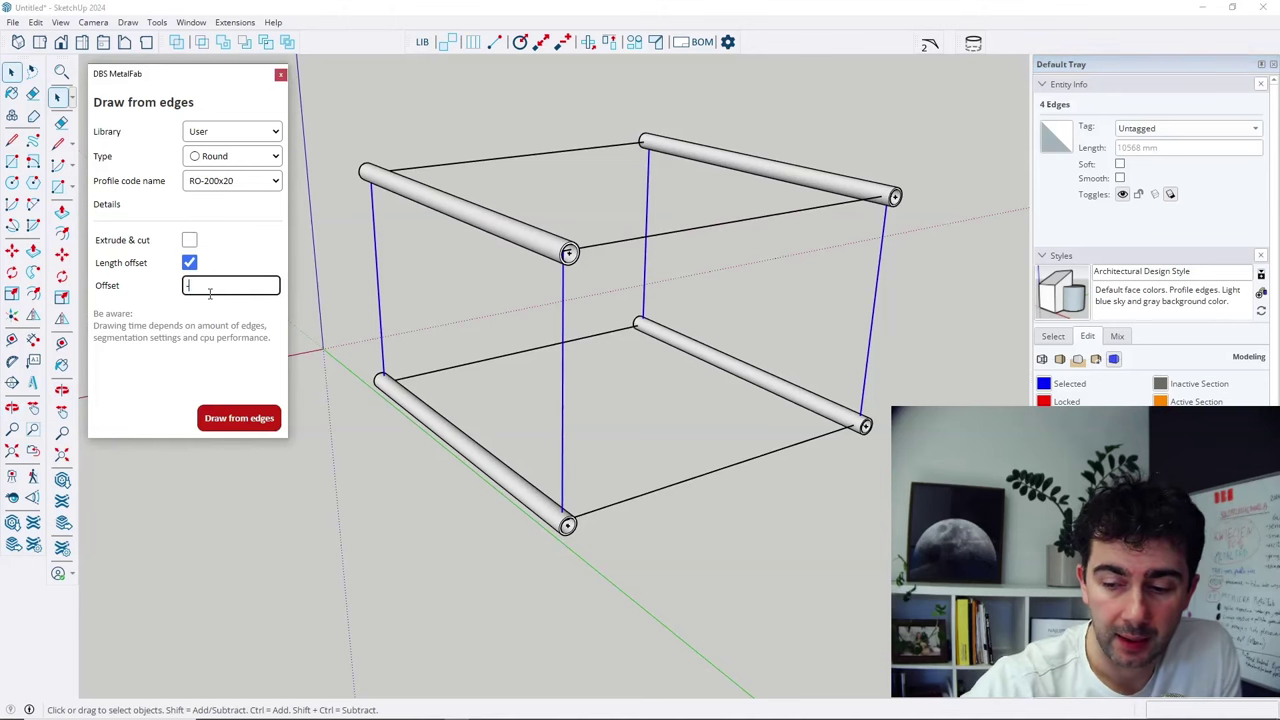
{"action": "type", "text": "300"}
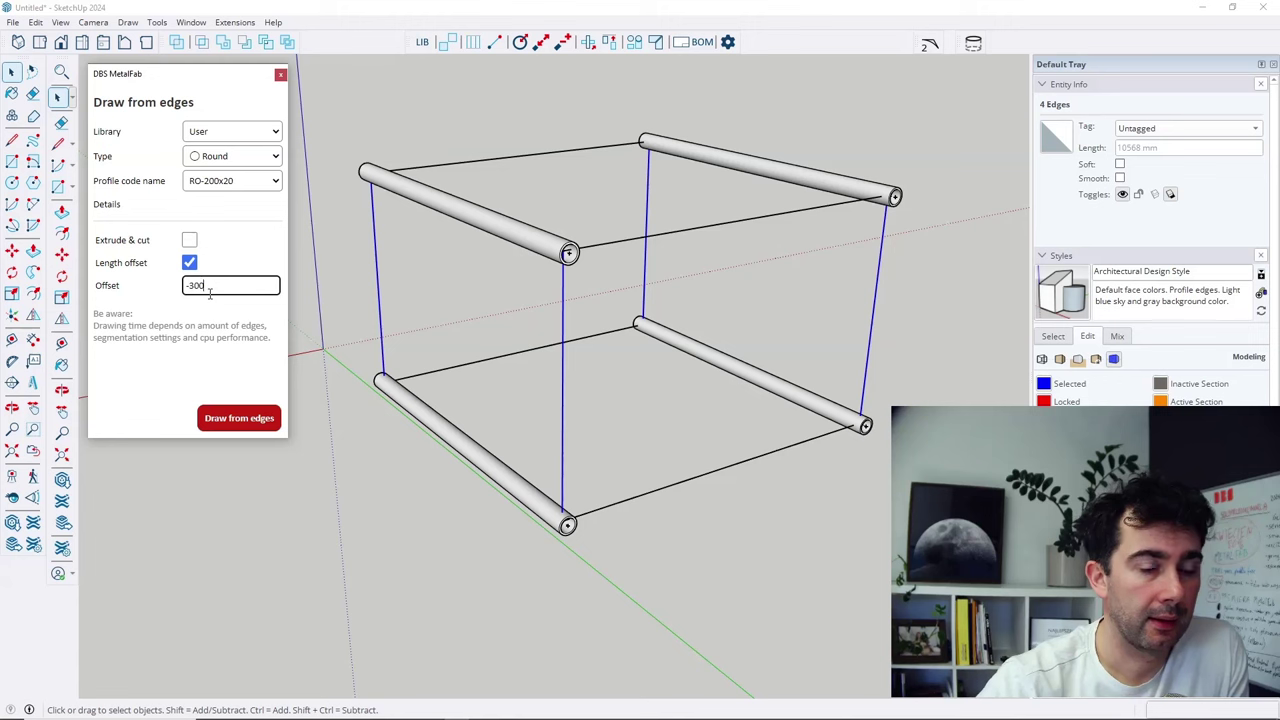
{"action": "type", "text": " mm"}
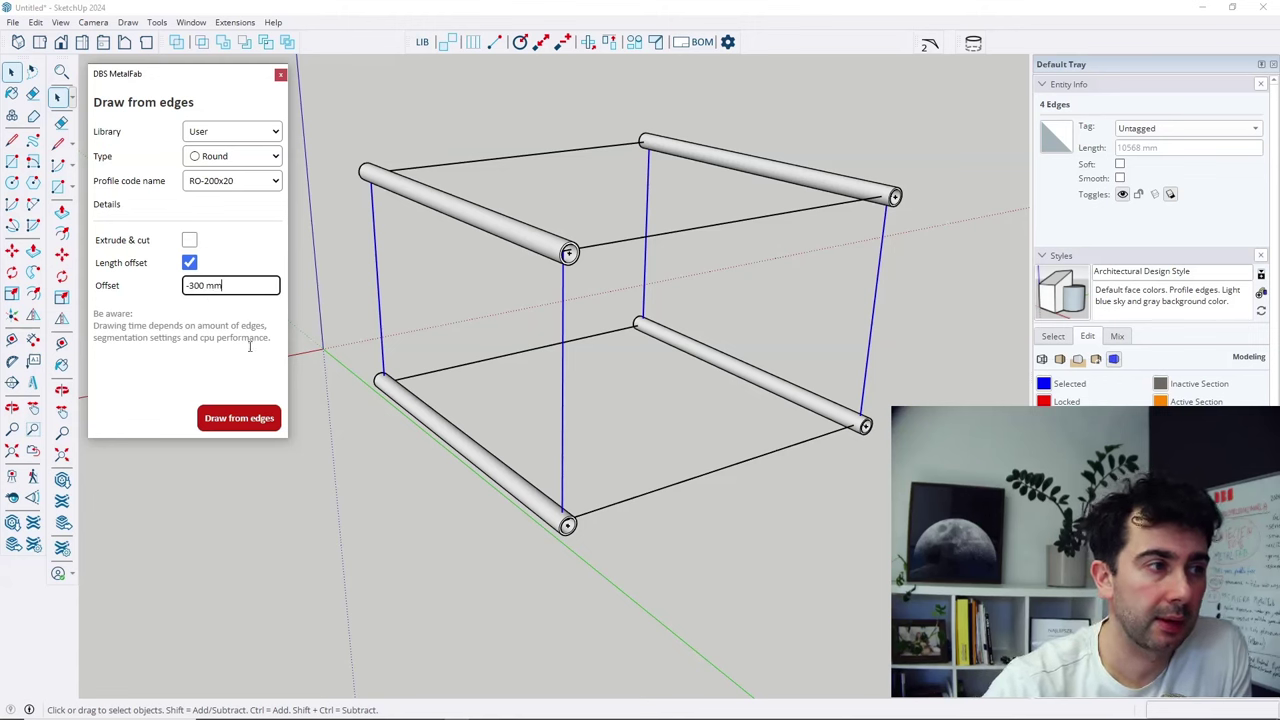
{"action": "left_click", "coordinate": [250, 418]}
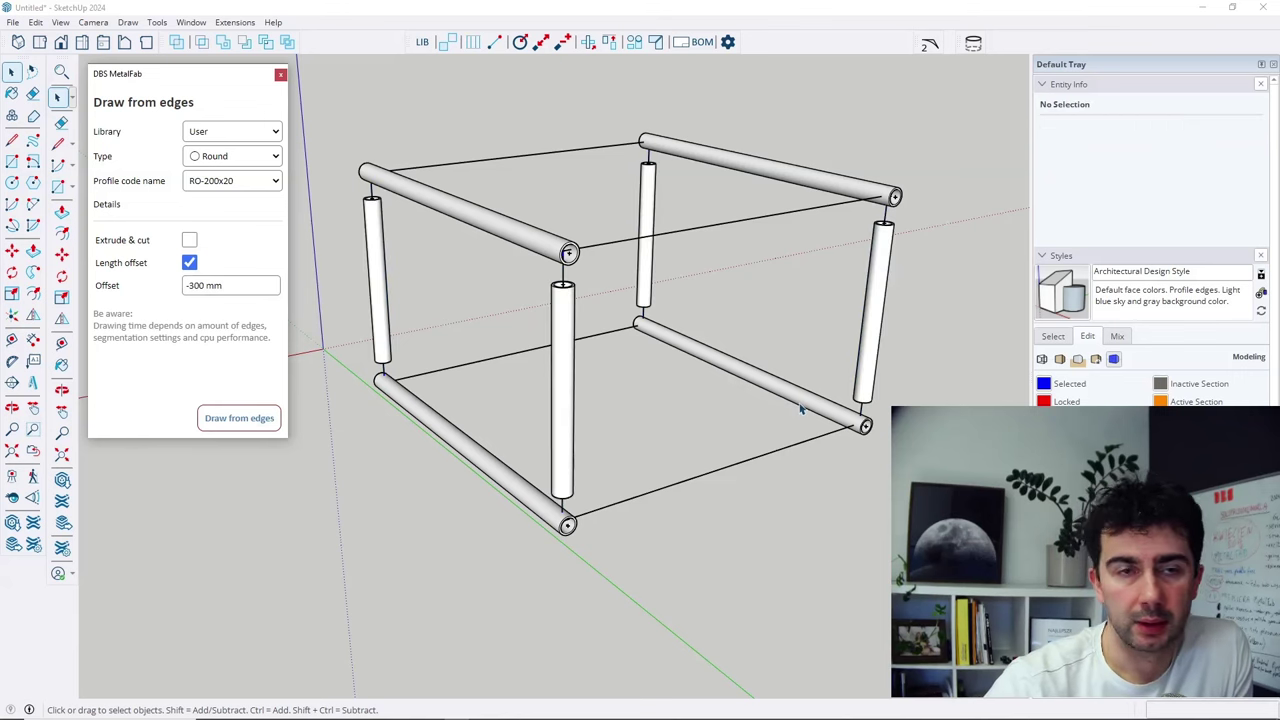
Orbit and zoom around the frame to inspect the vertical pipes and corner joints.
{"action": "middle_click_drag", "start_coordinate": [800, 408], "coordinate": [855, 498]}
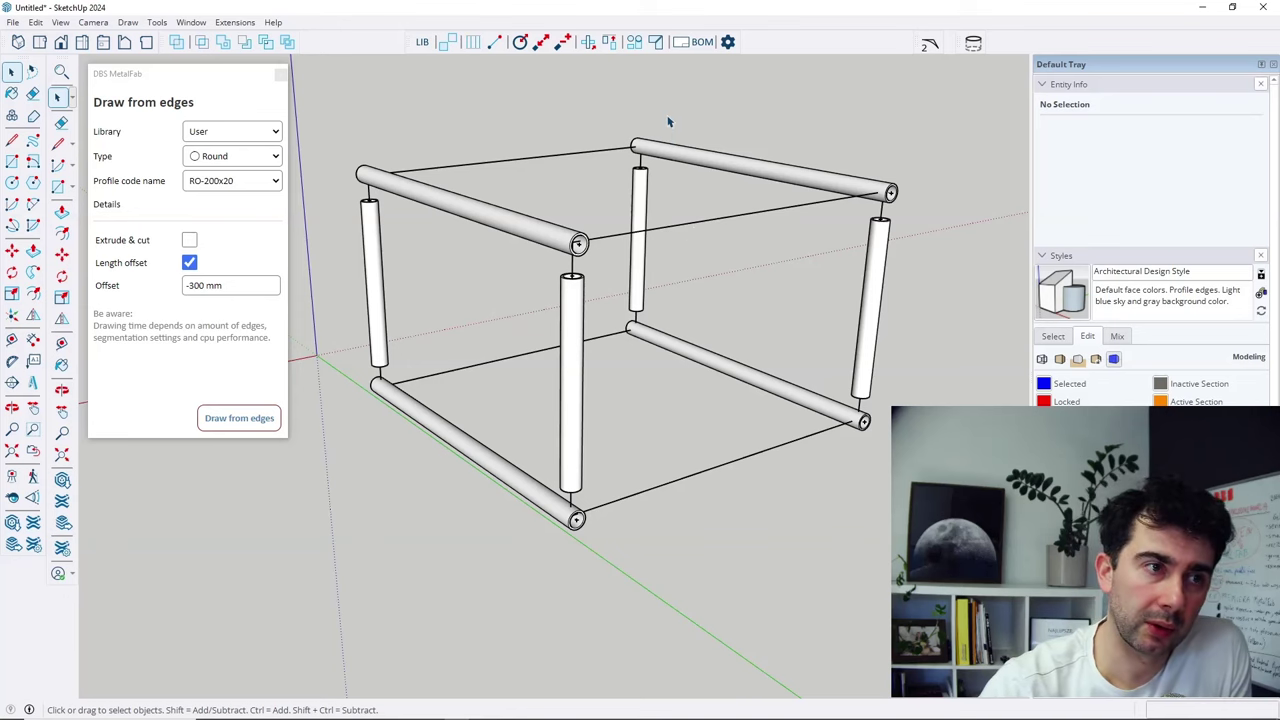
{"action": "middle_click_drag", "start_coordinate": [714, 314], "coordinate": [686, 303]}
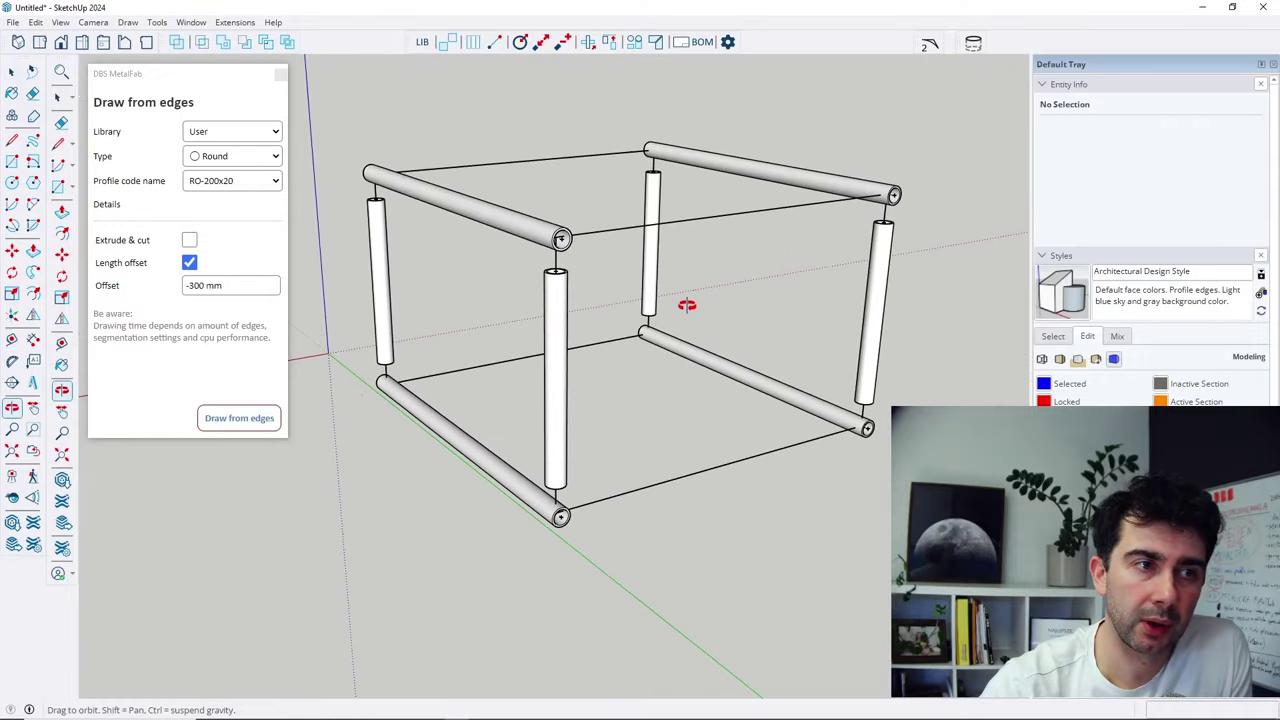
{"action": "scroll", "coordinate": [550, 285], "scroll_direction": "up", "scroll_amount": 3}
{"action": "scroll", "coordinate": [548, 287], "scroll_direction": "down", "scroll_amount": 2}
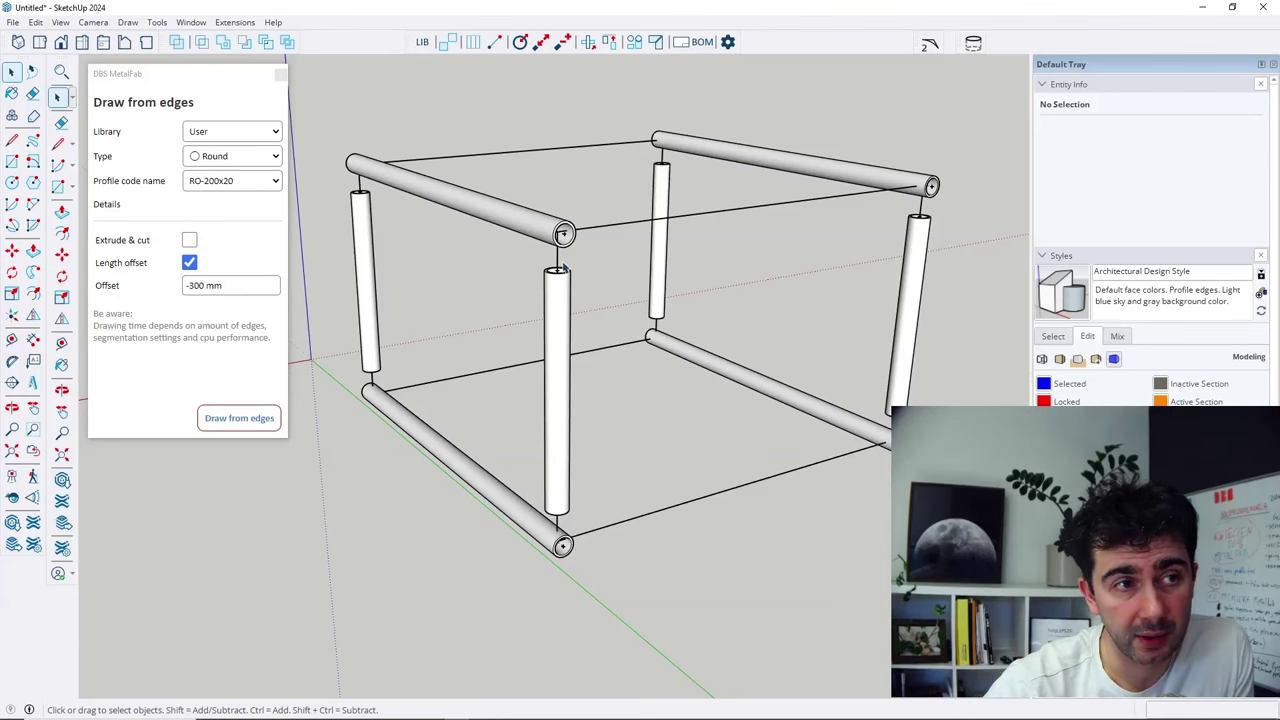
{"action": "scroll", "coordinate": [550, 240], "scroll_direction": "up", "scroll_amount": 6}
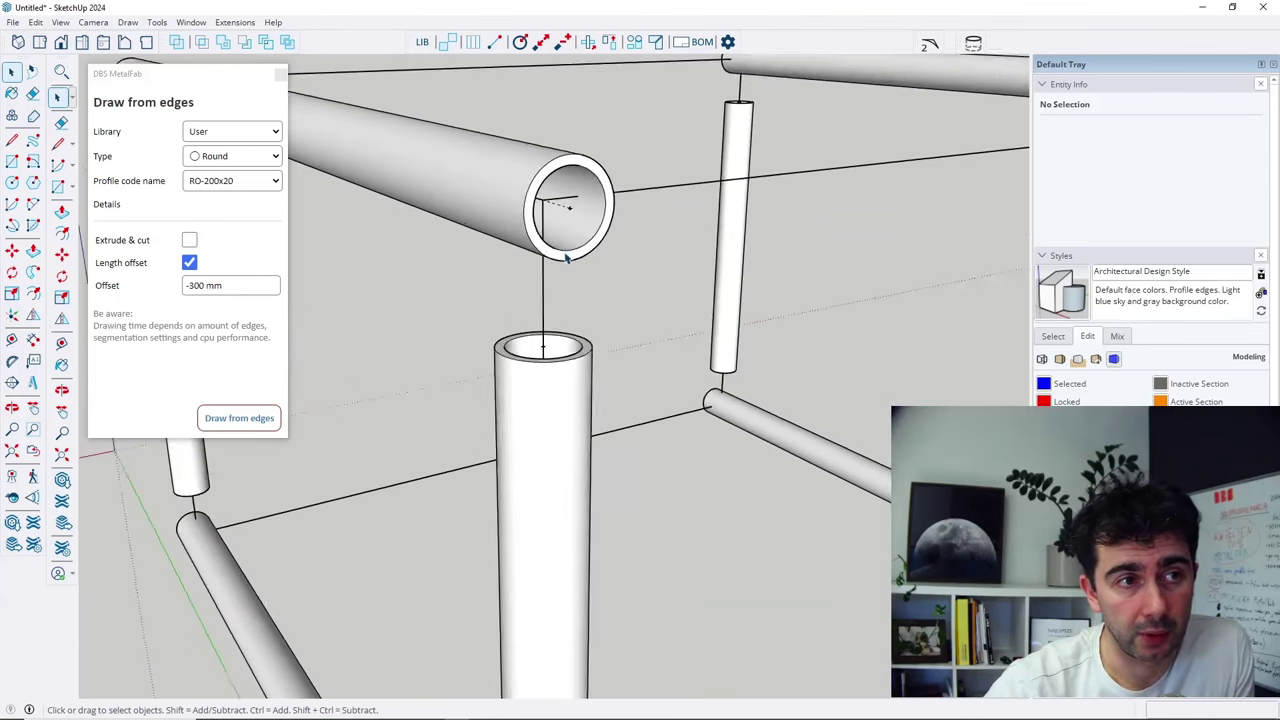
{"action": "middle_click_drag", "start_coordinate": [562, 262], "coordinate": [557, 392]}
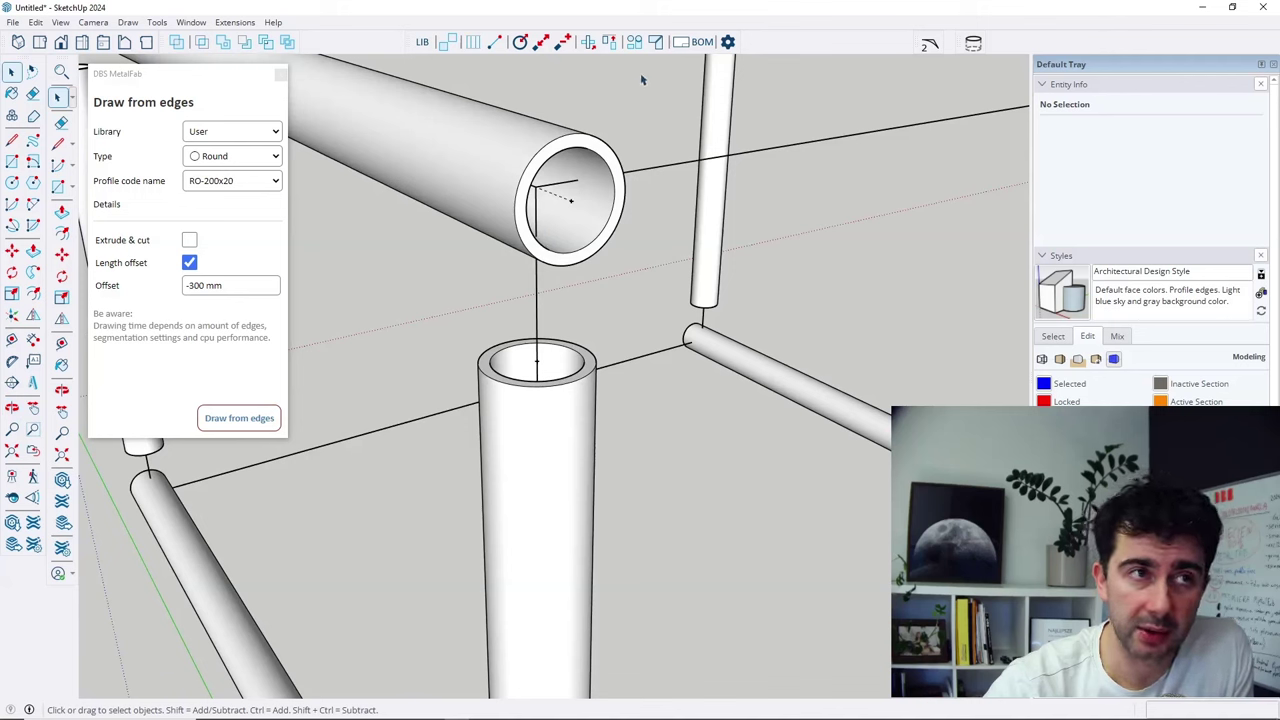
{"action": "left_click", "coordinate": [634, 42]}
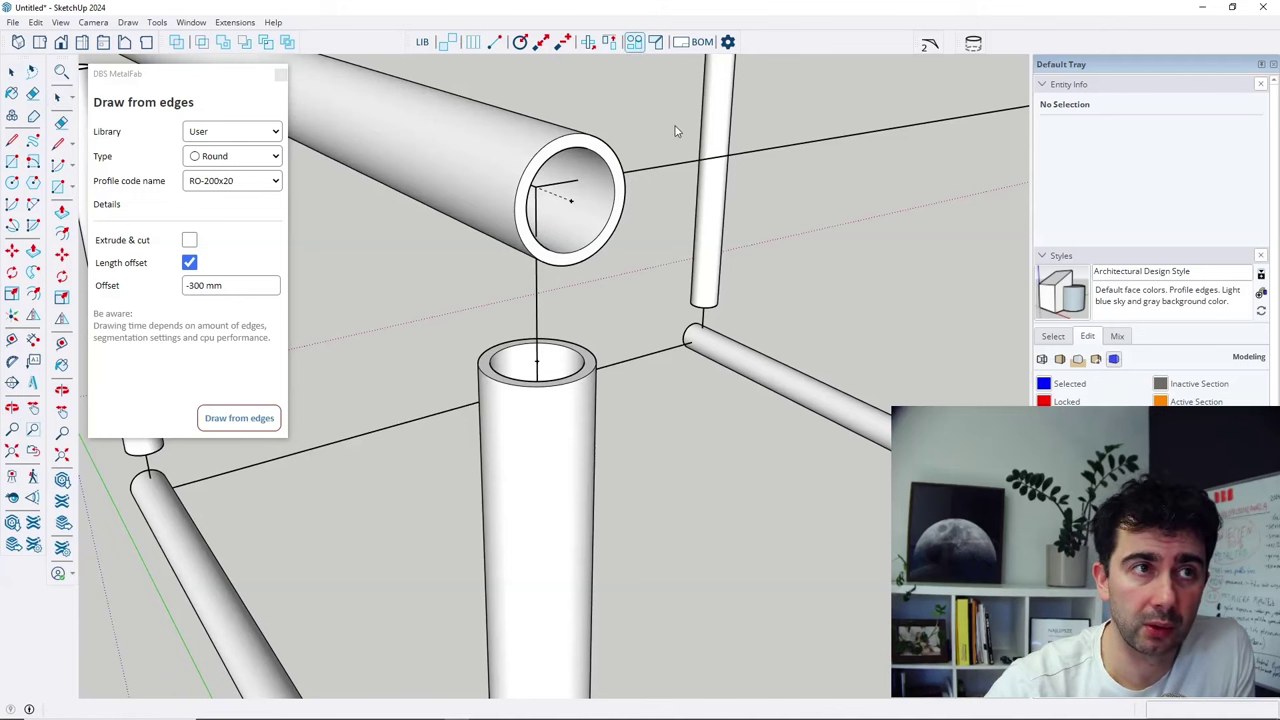
Extend the front vertical pipe up into the top horizontal pipe with the pipe-end tool.
{"action": "left_click", "coordinate": [636, 44]}
{"action": "scroll", "coordinate": [640, 300], "scroll_direction": "down", "scroll_amount": 3}
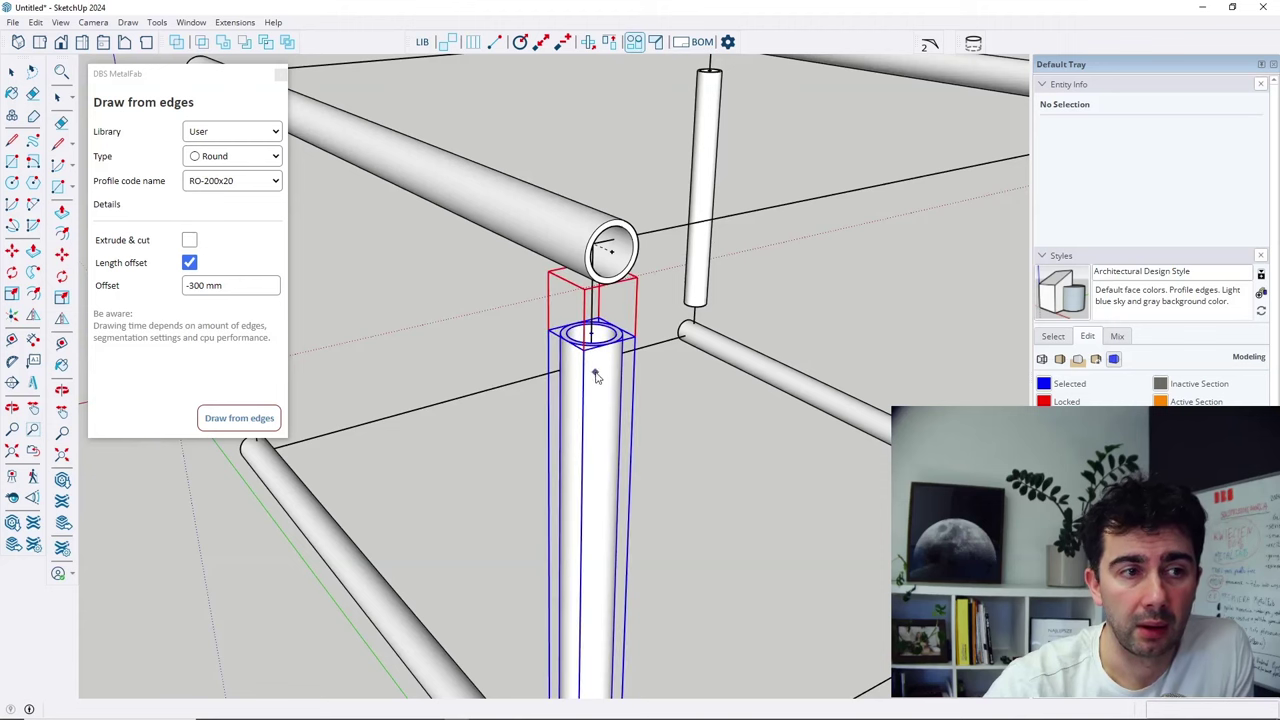
{"action": "scroll", "coordinate": [585, 343], "scroll_direction": "down", "scroll_amount": 1}
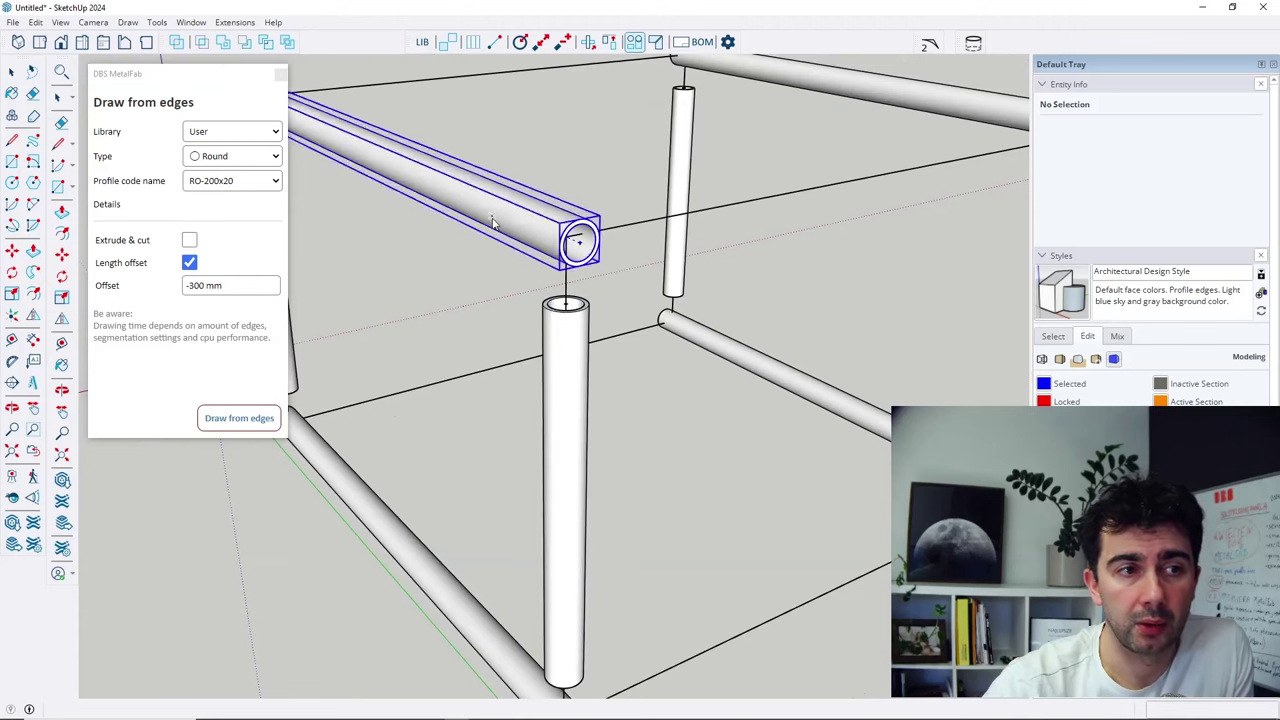
{"action": "left_click", "coordinate": [585, 318]}
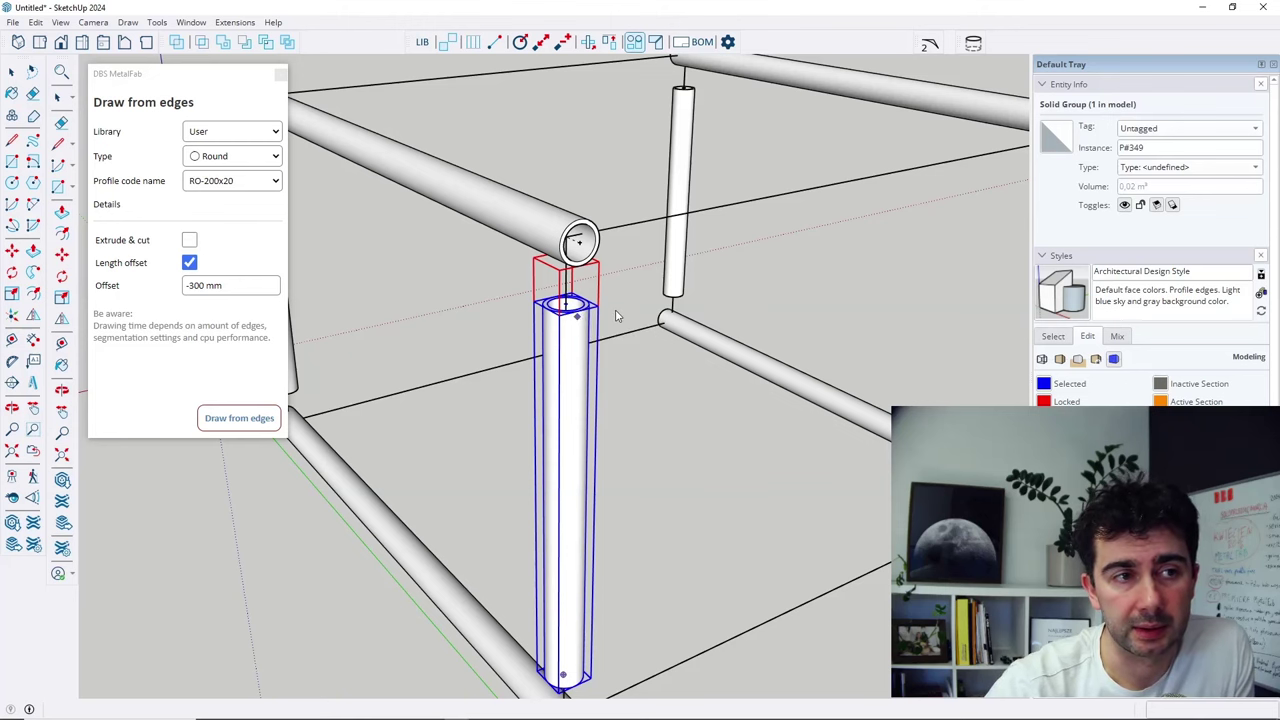
{"action": "left_click", "coordinate": [621, 301]}
Check the right vertical pipe, then close the Draw from edges panel.
{"action": "scroll", "coordinate": [620, 298], "scroll_direction": "down", "scroll_amount": 5}
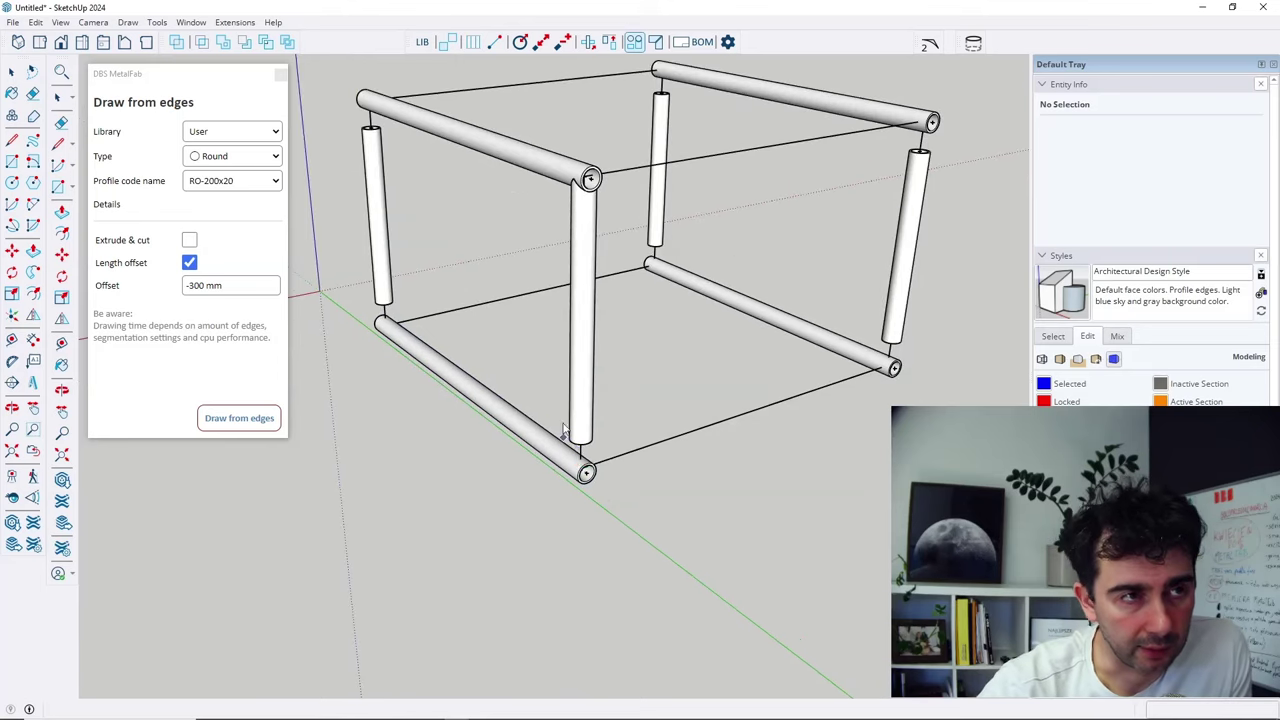
{"action": "scroll", "coordinate": [610, 410], "scroll_direction": "up", "scroll_amount": 2}
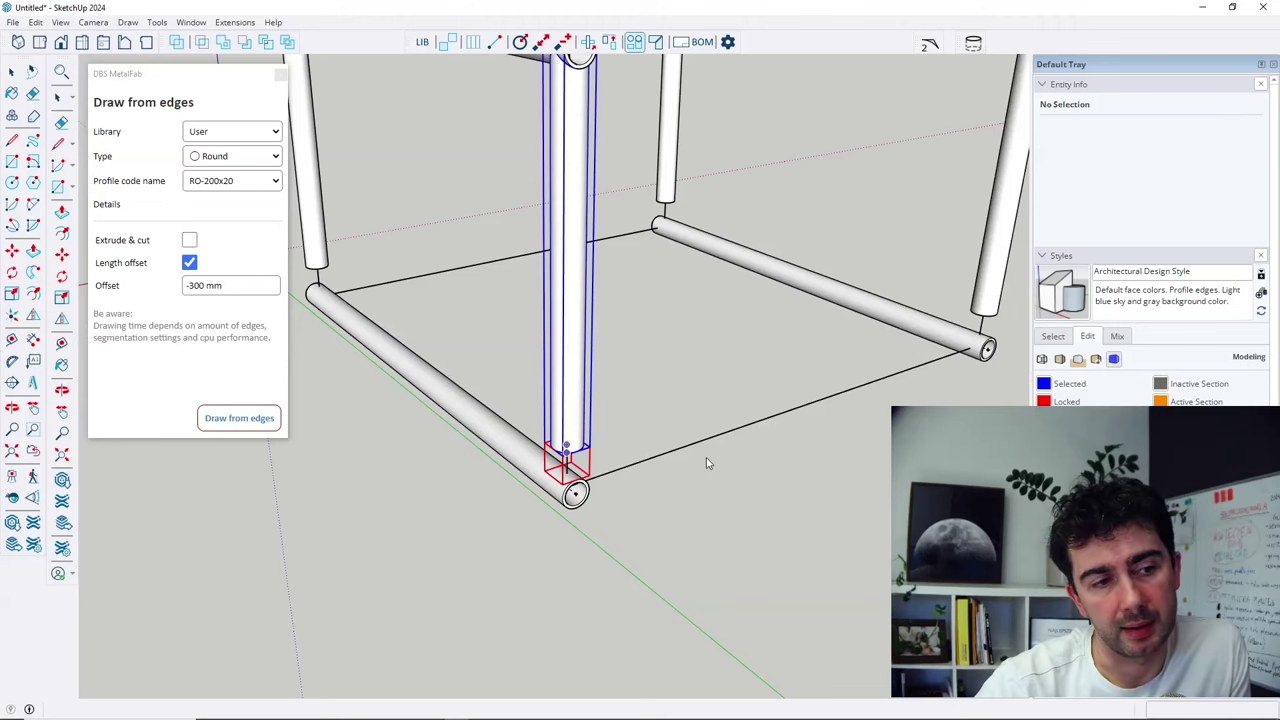
{"action": "scroll", "coordinate": [706, 463], "scroll_direction": "down", "scroll_amount": 5}
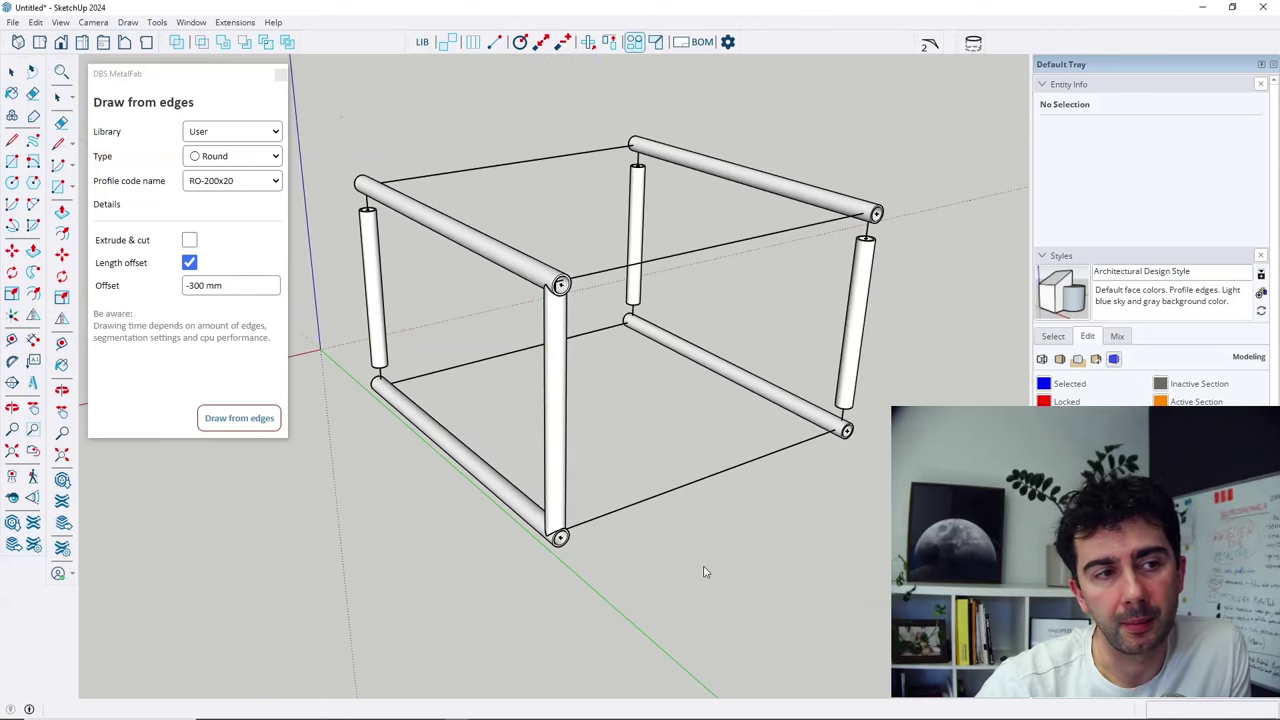
{"action": "middle_click_drag", "start_coordinate": [704, 572], "coordinate": [699, 537]}
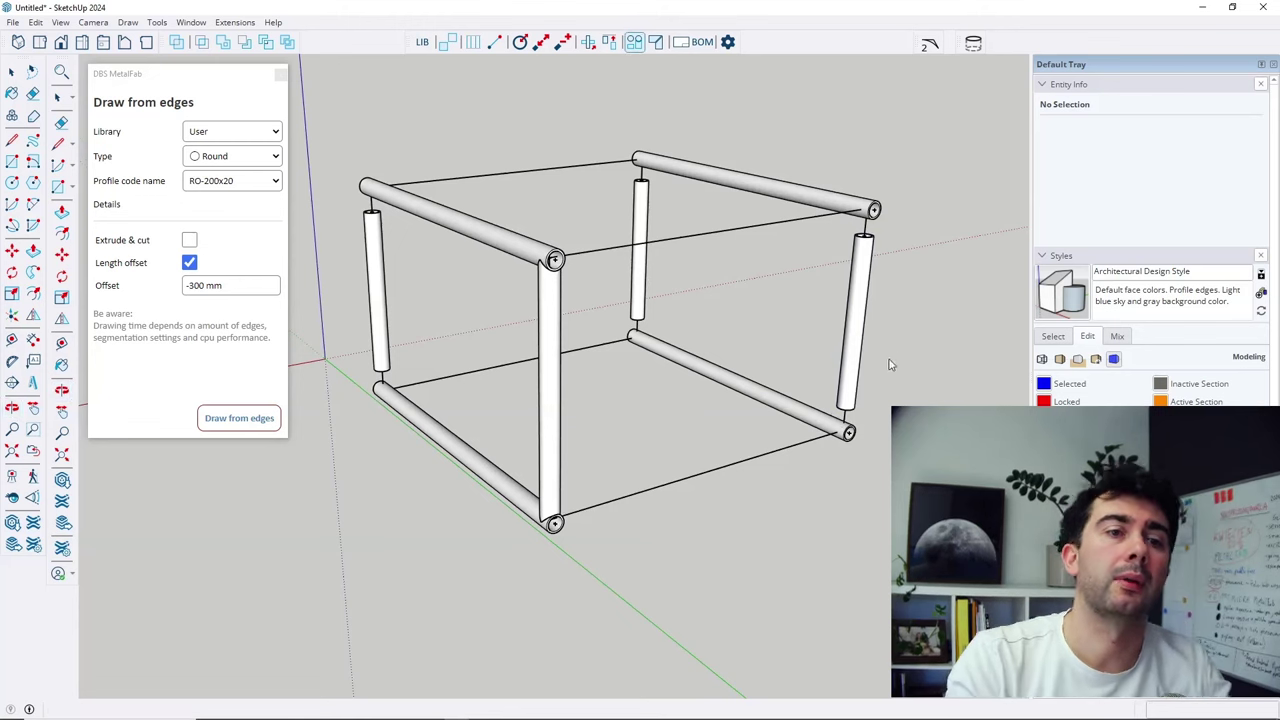
{"action": "left_click", "coordinate": [848, 405]}
{"action": "left_click", "coordinate": [784, 502]}
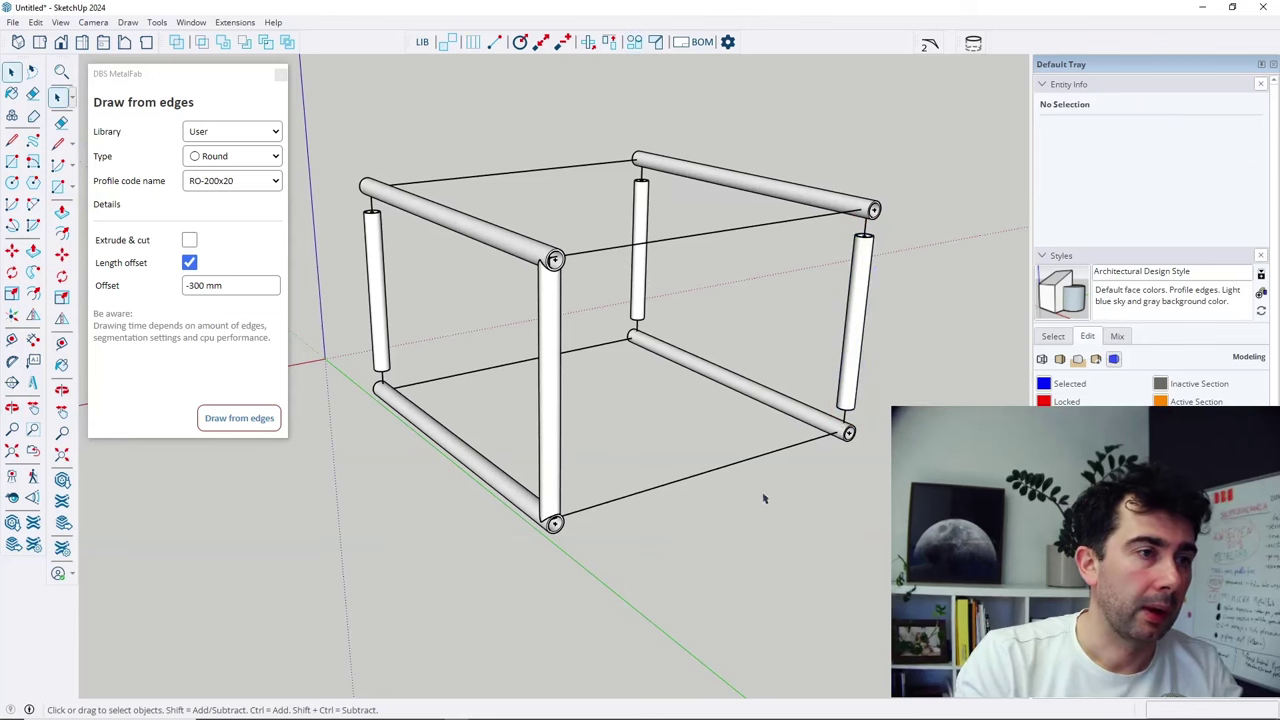
{"action": "left_click", "coordinate": [281, 74]}
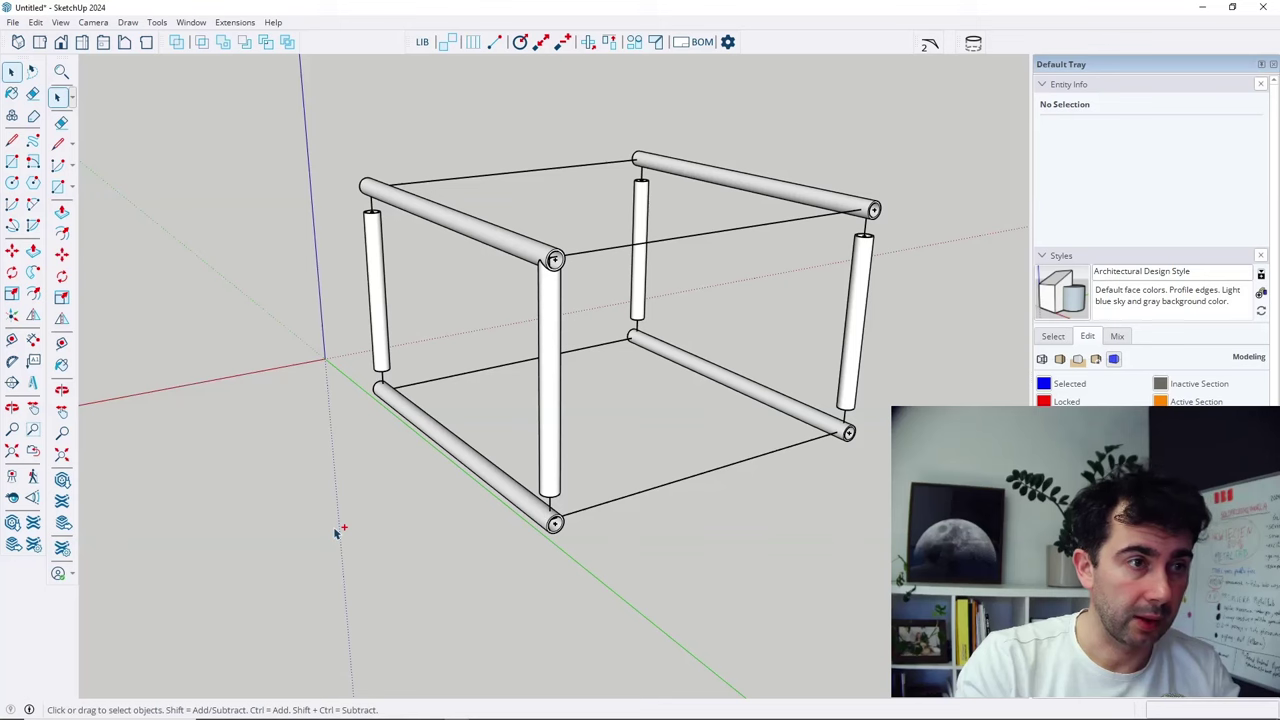
Select the four vertical pipes and extrude and profile-cut their ends to the horizontal pipes.
{"action": "middle_click_drag", "start_coordinate": [714, 537], "coordinate": [746, 429]}
{"action": "left_click_drag", "start_coordinate": [906, 360], "coordinate": [365, 278]}
{"action": "middle_click_drag", "start_coordinate": [494, 329], "coordinate": [550, 445]}
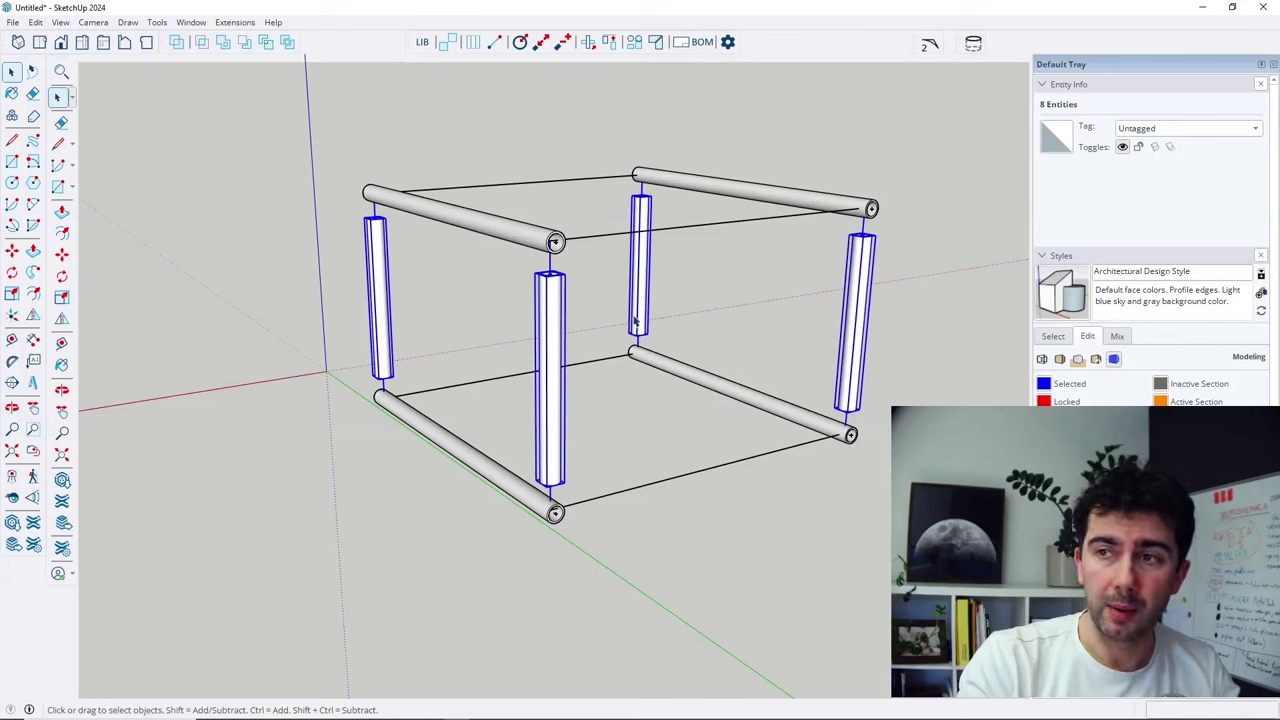
{"action": "left_click", "coordinate": [636, 44]}
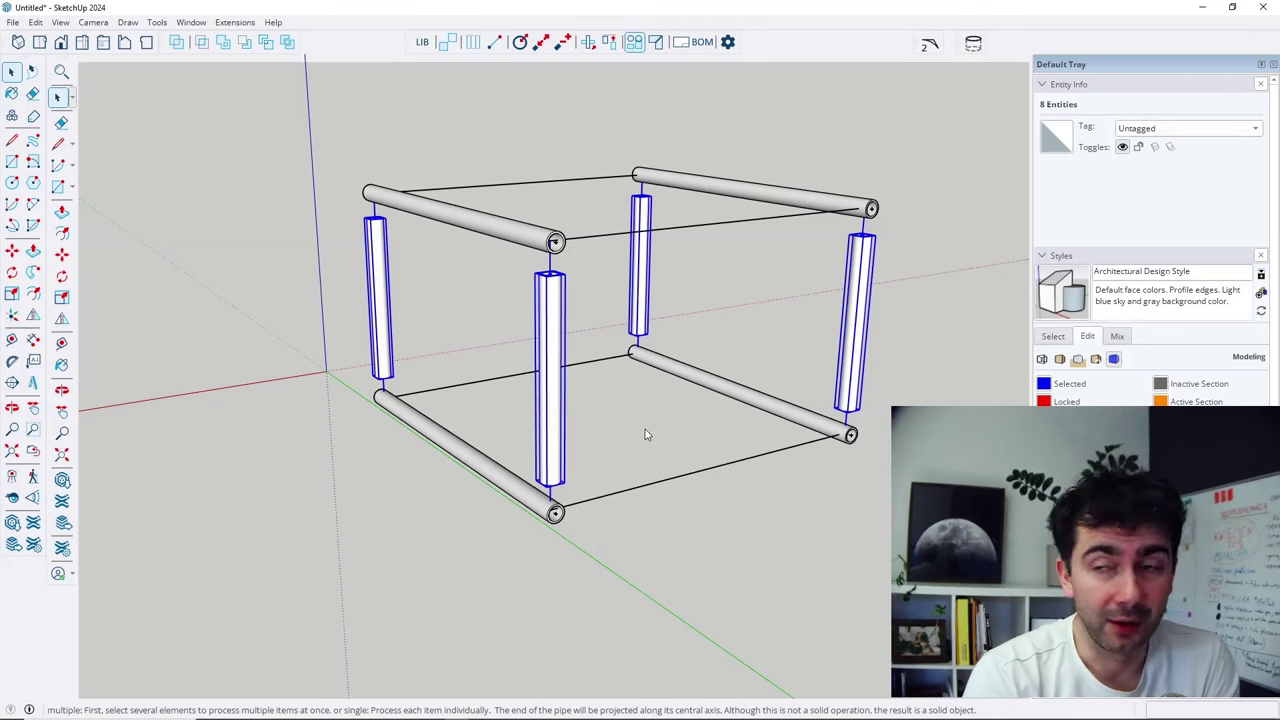
{"action": "key", "text": "Return"}
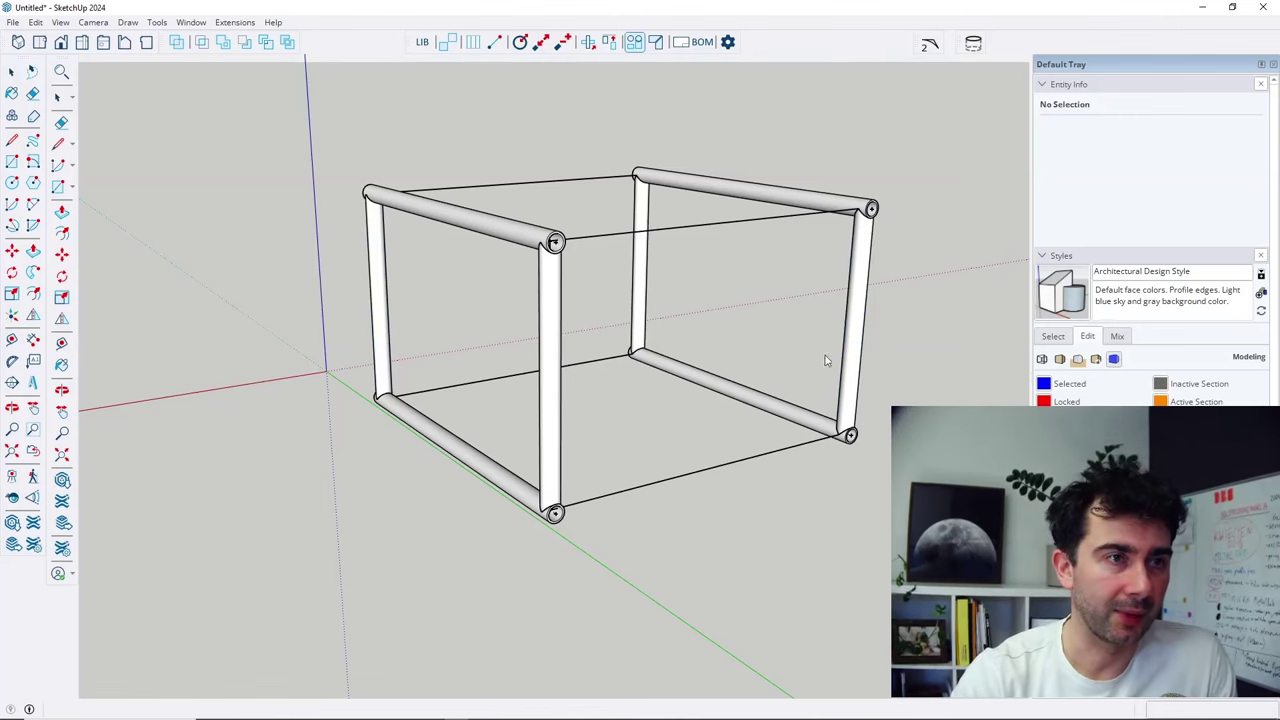
Orbit and zoom around the corners to inspect the profile-cut pipe joints.
{"action": "mouse_move", "coordinate": [826, 360]}
{"action": "middle_mouse_down"}
{"action": "mouse_move", "coordinate": [766, 423]}
{"action": "mouse_move", "coordinate": [914, 386]}
{"action": "middle_mouse_up"}
{"action": "scroll", "coordinate": [585, 253], "scroll_direction": "up", "scroll_amount": 3}
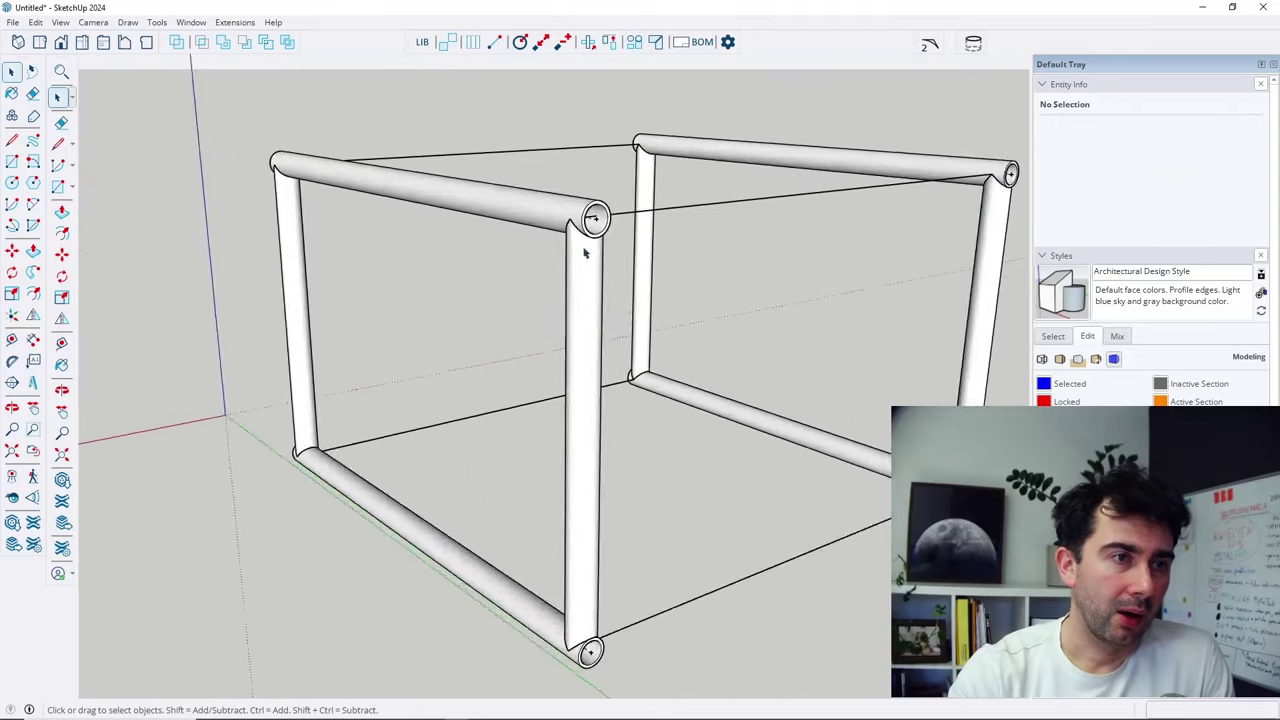
{"action": "scroll", "coordinate": [585, 253], "scroll_direction": "up", "scroll_amount": 3}
{"action": "mouse_move", "coordinate": [585, 253]}
{"action": "middle_mouse_down"}
{"action": "mouse_move", "coordinate": [477, 329]}
{"action": "mouse_move", "coordinate": [557, 211]}
{"action": "mouse_move", "coordinate": [512, 249]}
{"action": "middle_mouse_up"}
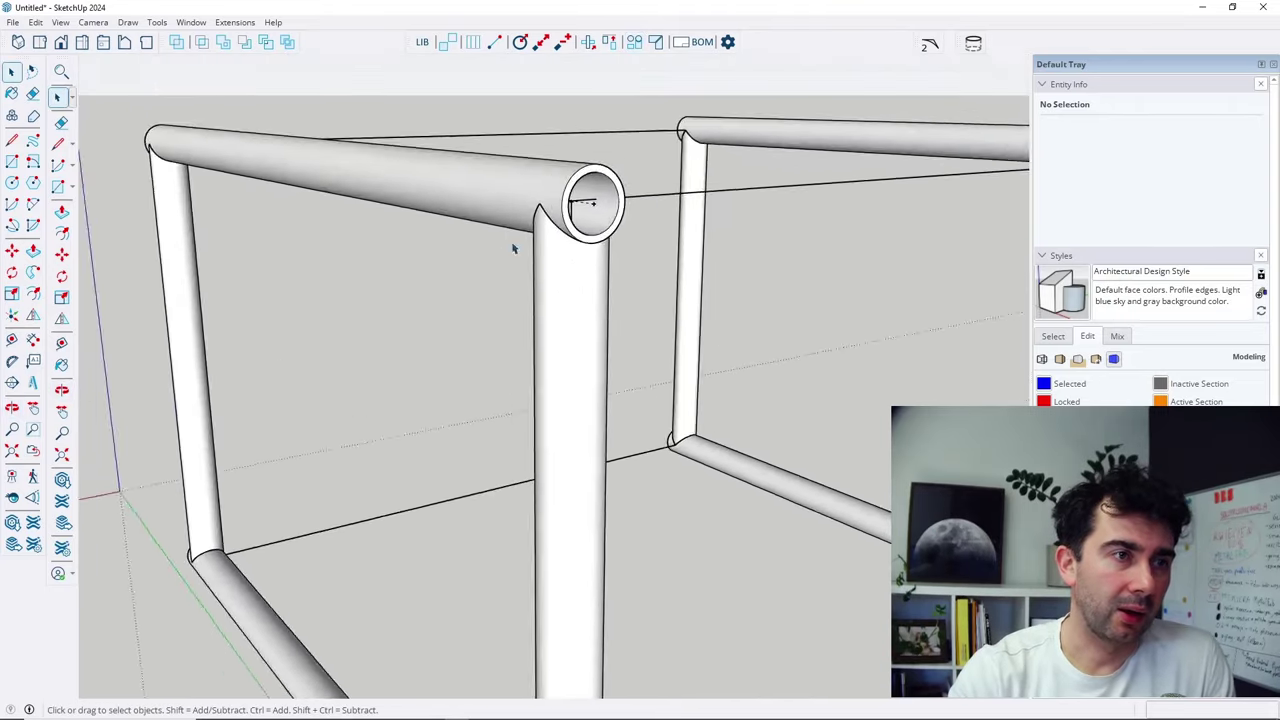
{"action": "scroll", "coordinate": [512, 249], "scroll_direction": "down", "scroll_amount": 8}
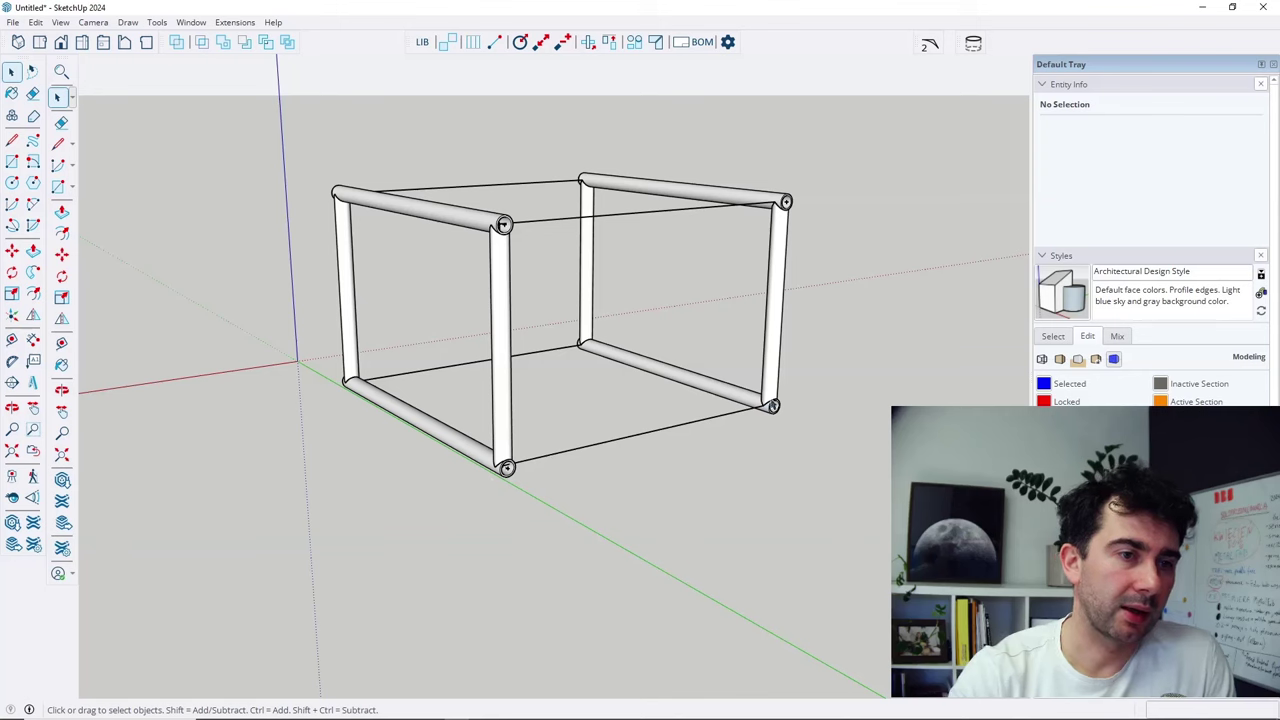
{"action": "scroll", "coordinate": [476, 490], "scroll_direction": "up", "scroll_amount": 10}
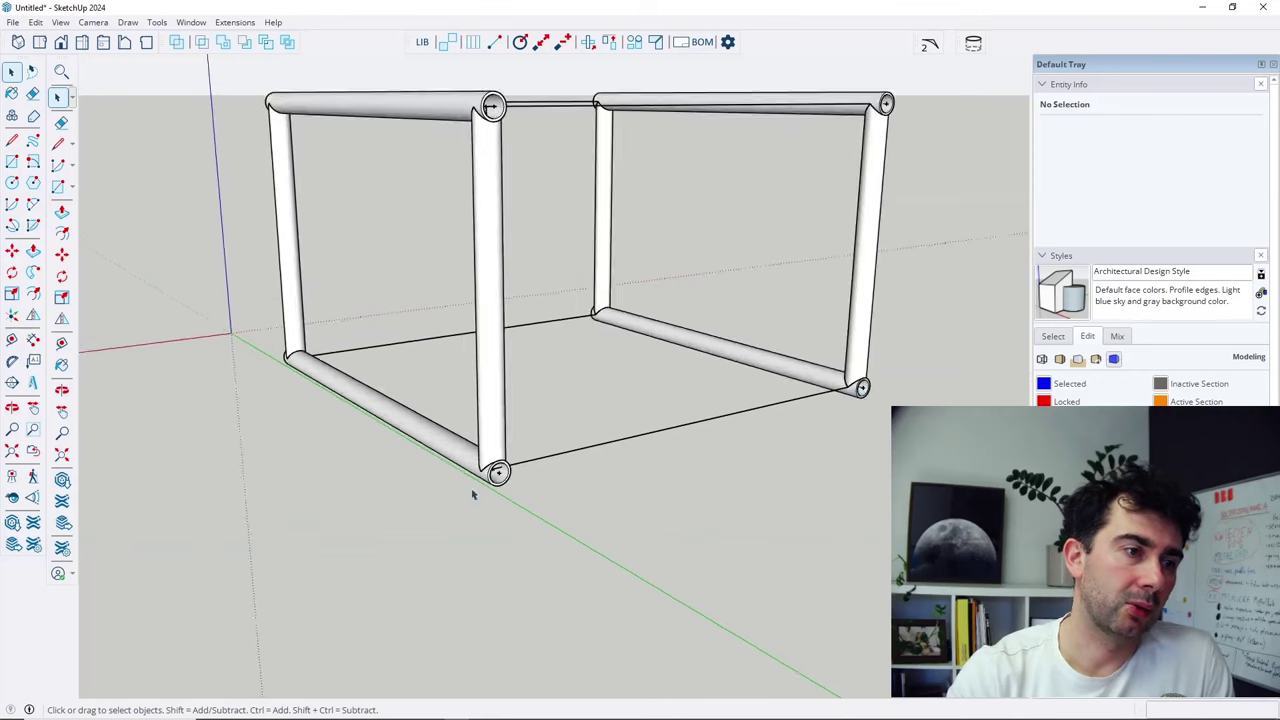
{"action": "mouse_move", "coordinate": [569, 443]}
{"action": "middle_mouse_down"}
{"action": "mouse_move", "coordinate": [491, 215]}
{"action": "mouse_move", "coordinate": [551, 386]}
{"action": "mouse_move", "coordinate": [634, 531]}
{"action": "middle_mouse_up"}
{"action": "scroll", "coordinate": [634, 531], "scroll_direction": "down", "scroll_amount": 8}
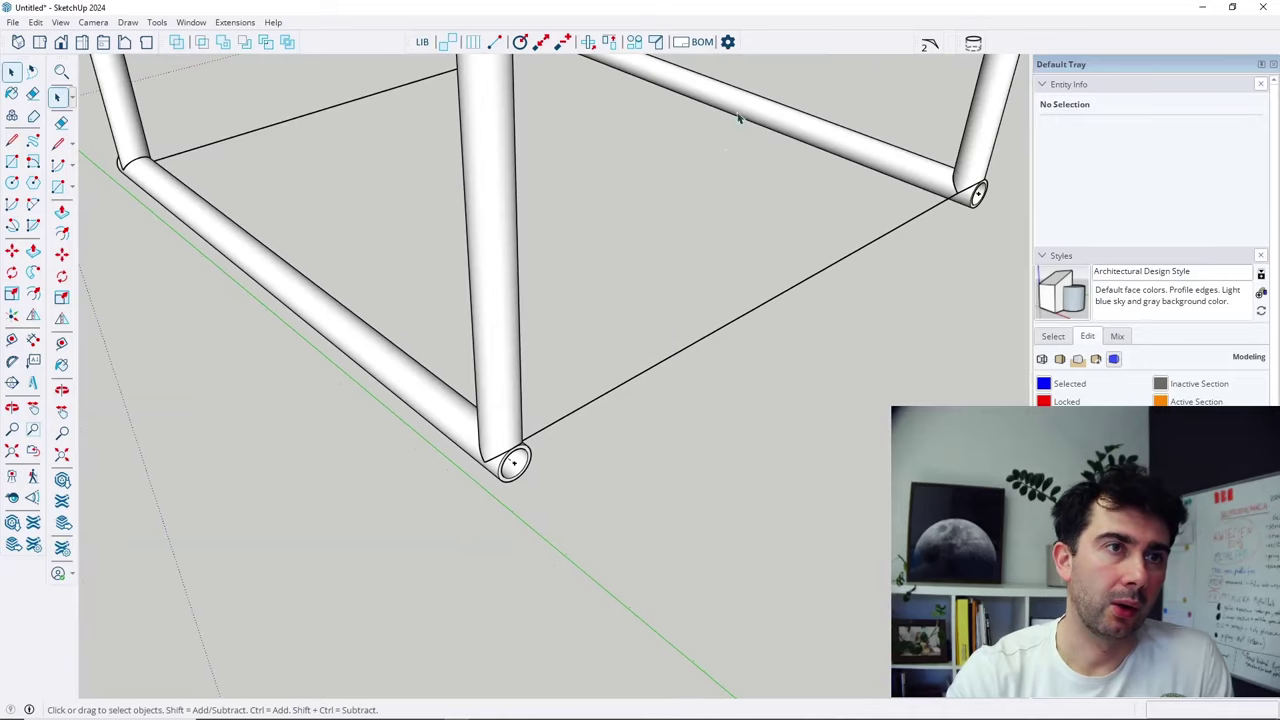
Change the MetalFab Properties Segmentation value from 300 to 100 and confirm.
{"action": "left_click", "coordinate": [728, 41]}
{"action": "left_click", "coordinate": [941, 199]}
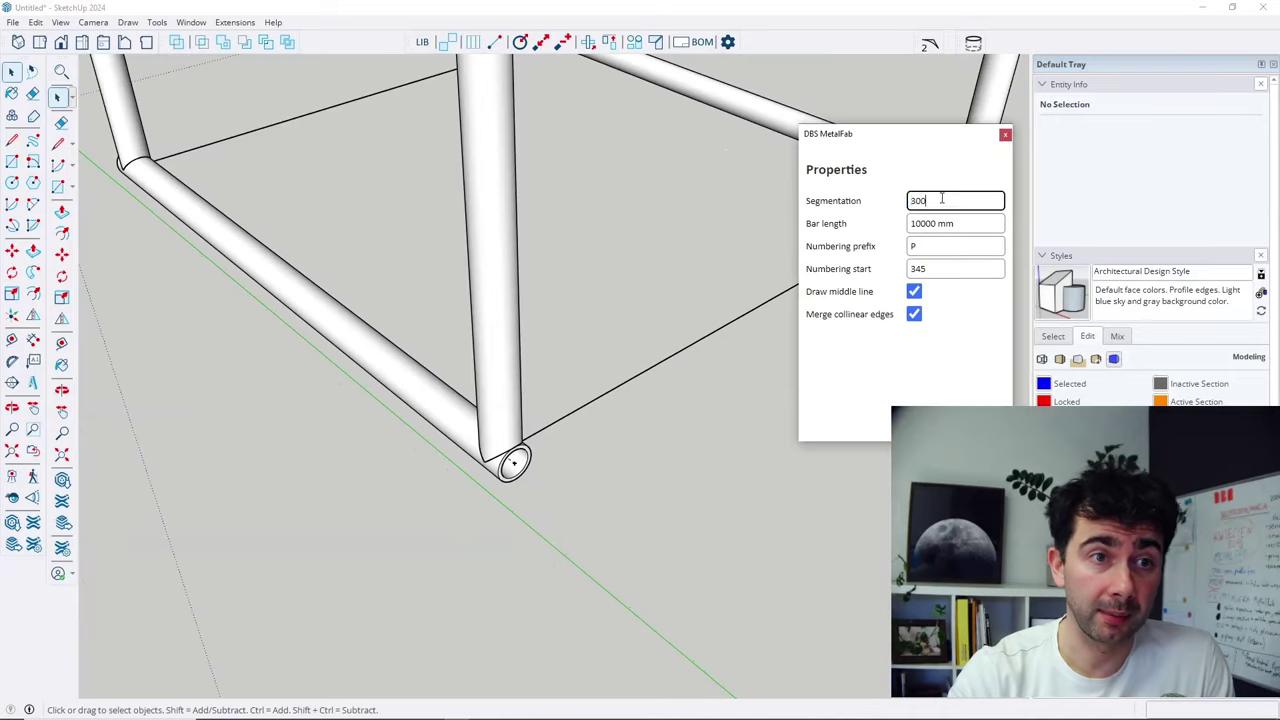
{"action": "double_click", "coordinate": [941, 199]}
{"action": "scroll", "coordinate": [543, 451], "scroll_direction": "down", "scroll_amount": 3}
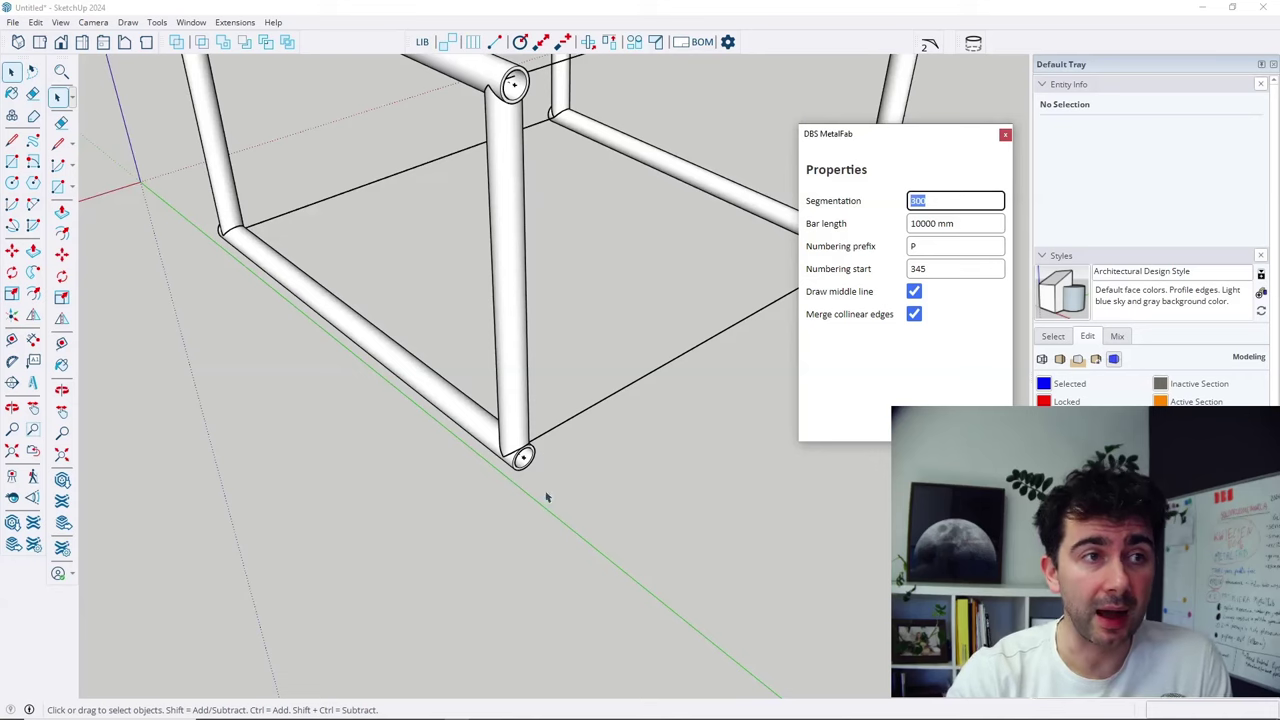
{"action": "scroll", "coordinate": [546, 497], "scroll_direction": "down", "scroll_amount": 3}
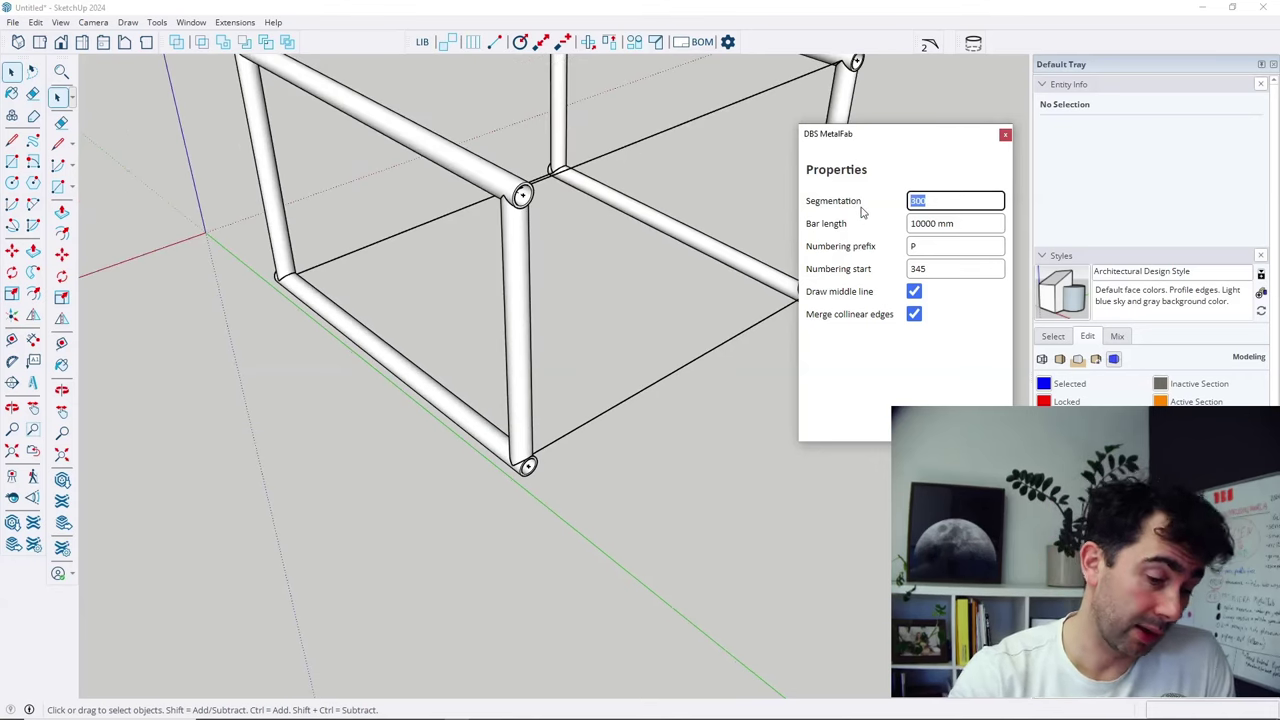
{"action": "type", "text": "10"}
{"action": "key", "text": "BackSpace"}
{"action": "key", "text": "BackSpace"}
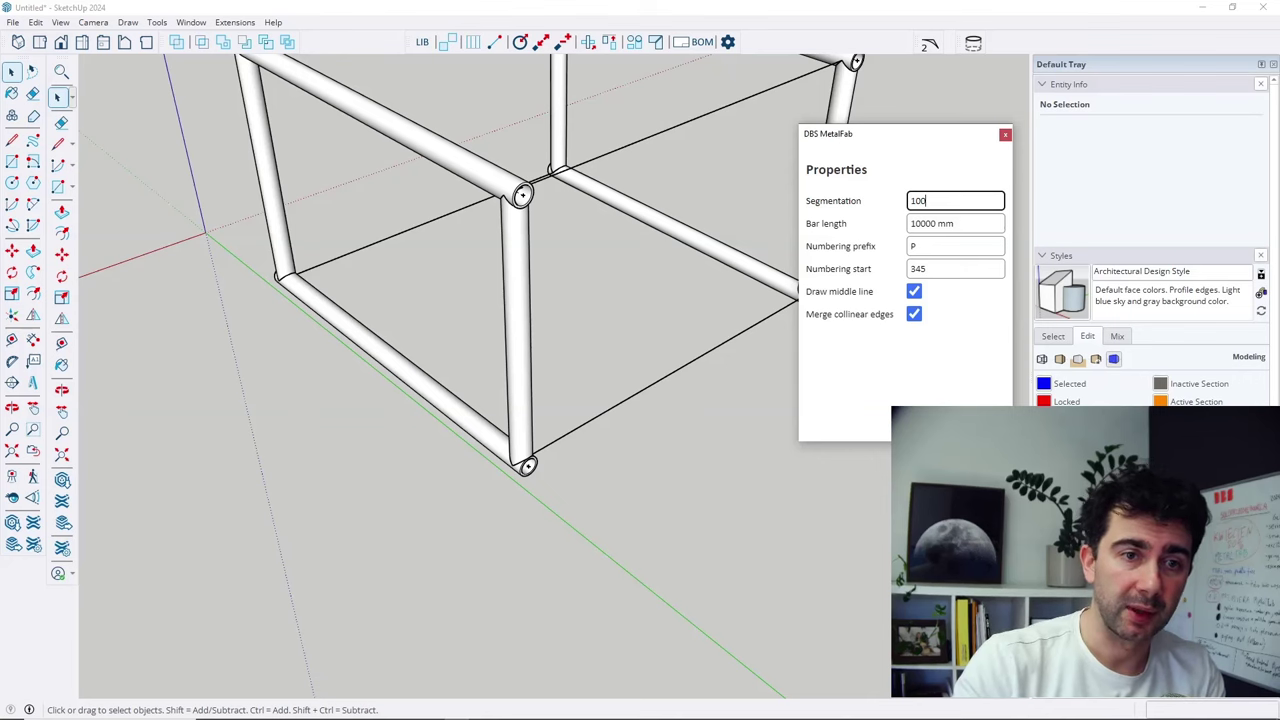
{"action": "key", "text": "Return"}
{"action": "scroll", "coordinate": [660, 477], "scroll_direction": "down", "scroll_amount": 2}
Select the four vertical pipes and delete them.
{"action": "middle_click_drag", "start_coordinate": [660, 477], "coordinate": [759, 331]}
{"action": "key", "text": "space"}
{"action": "left_click", "coordinate": [382, 265]}
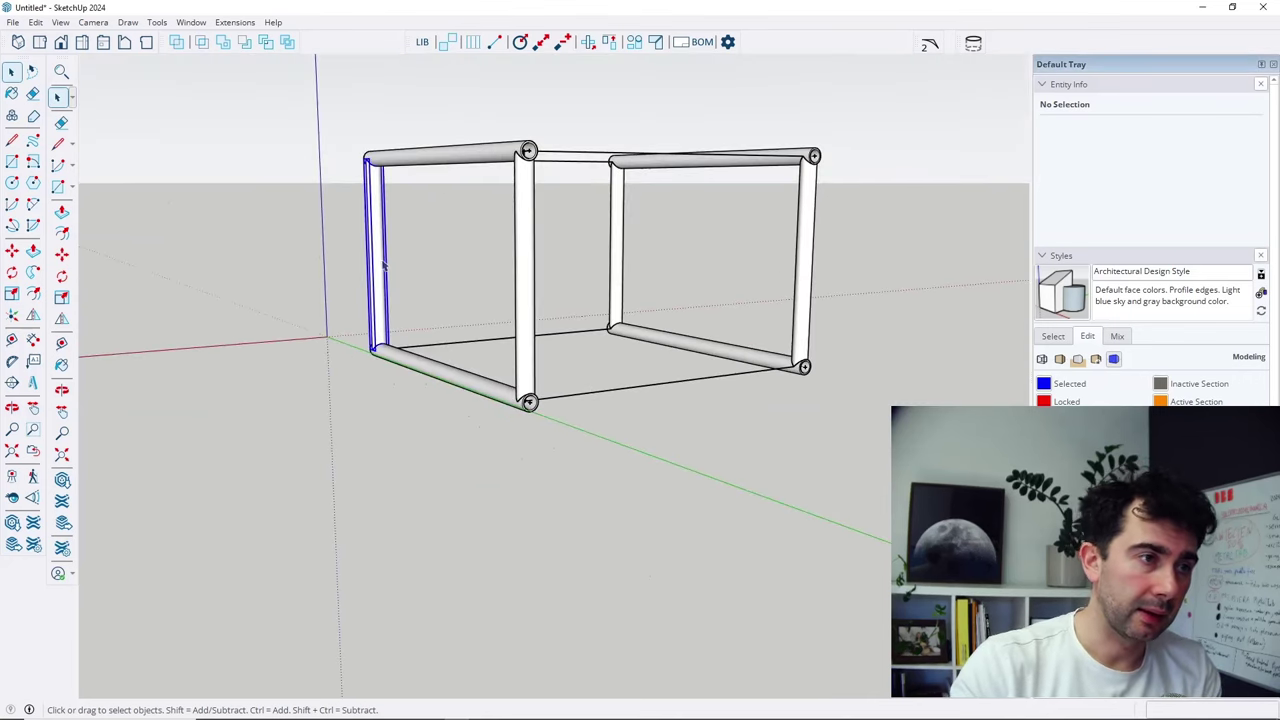
{"action": "left_click", "coordinate": [523, 265], "text": "shift"}
{"action": "left_click", "coordinate": [614, 254], "text": "shift"}
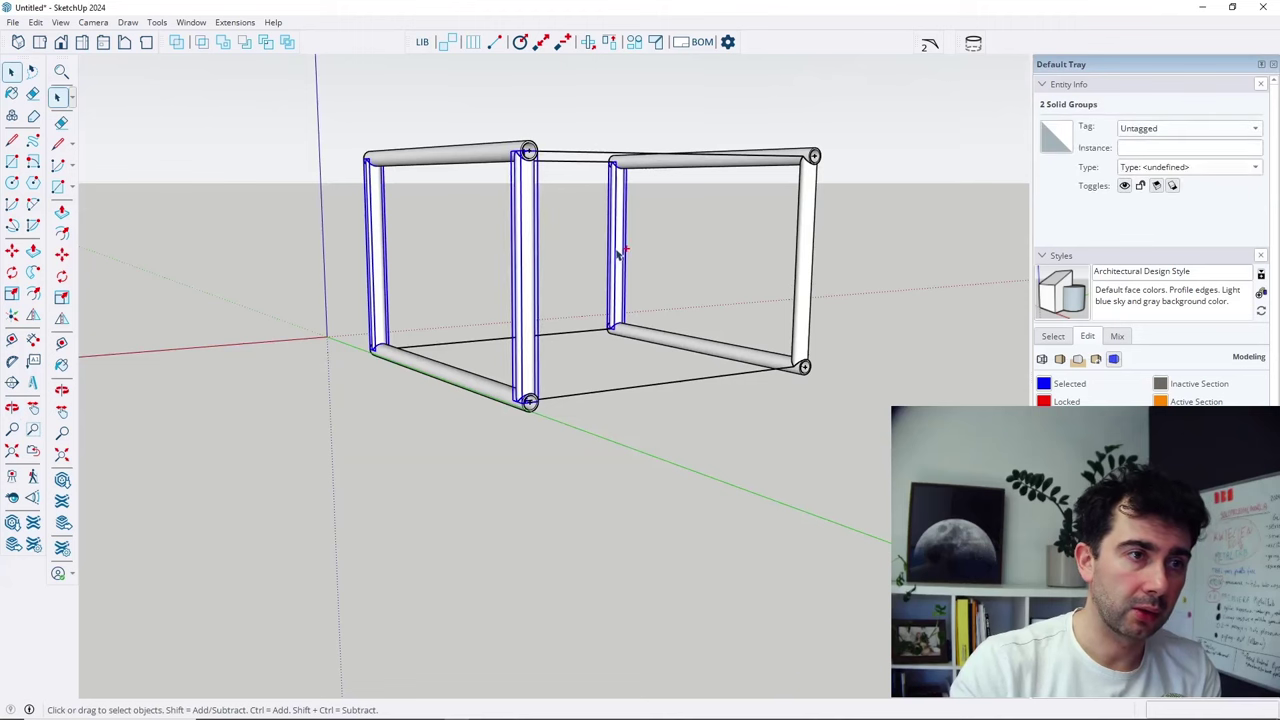
{"action": "left_click", "coordinate": [808, 260], "text": "shift"}
{"action": "key", "text": "Delete"}
Orbit to a low side view and select the four bare vertical edges.
{"action": "key", "text": "o"}
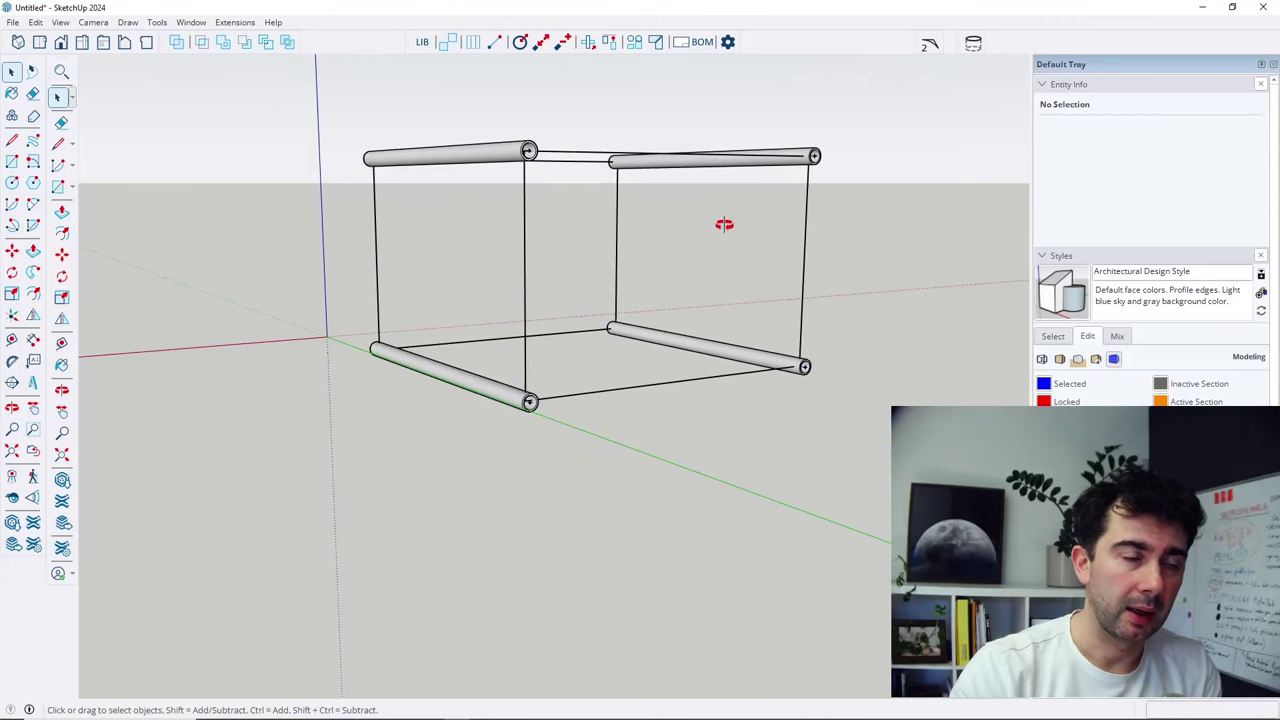
{"action": "left_click_drag", "start_coordinate": [723, 223], "coordinate": [731, 289]}
{"action": "key", "text": "space"}
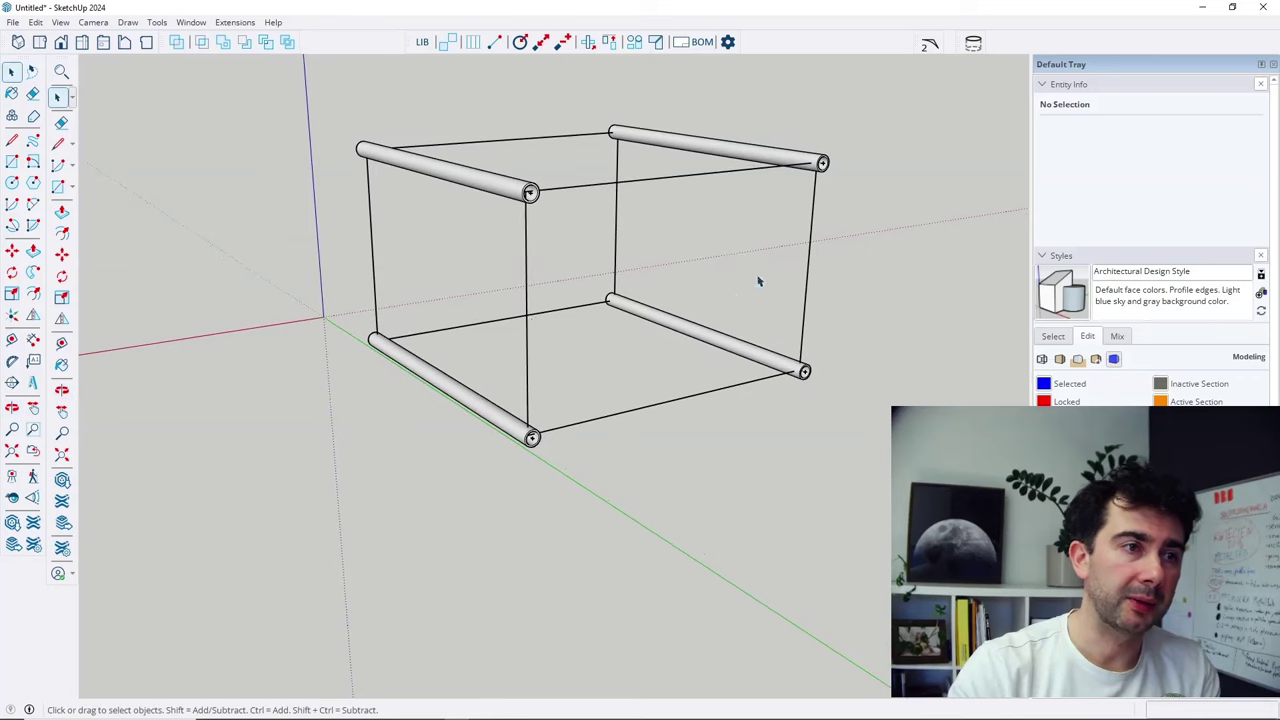
{"action": "middle_click_drag", "start_coordinate": [757, 277], "coordinate": [860, 309]}
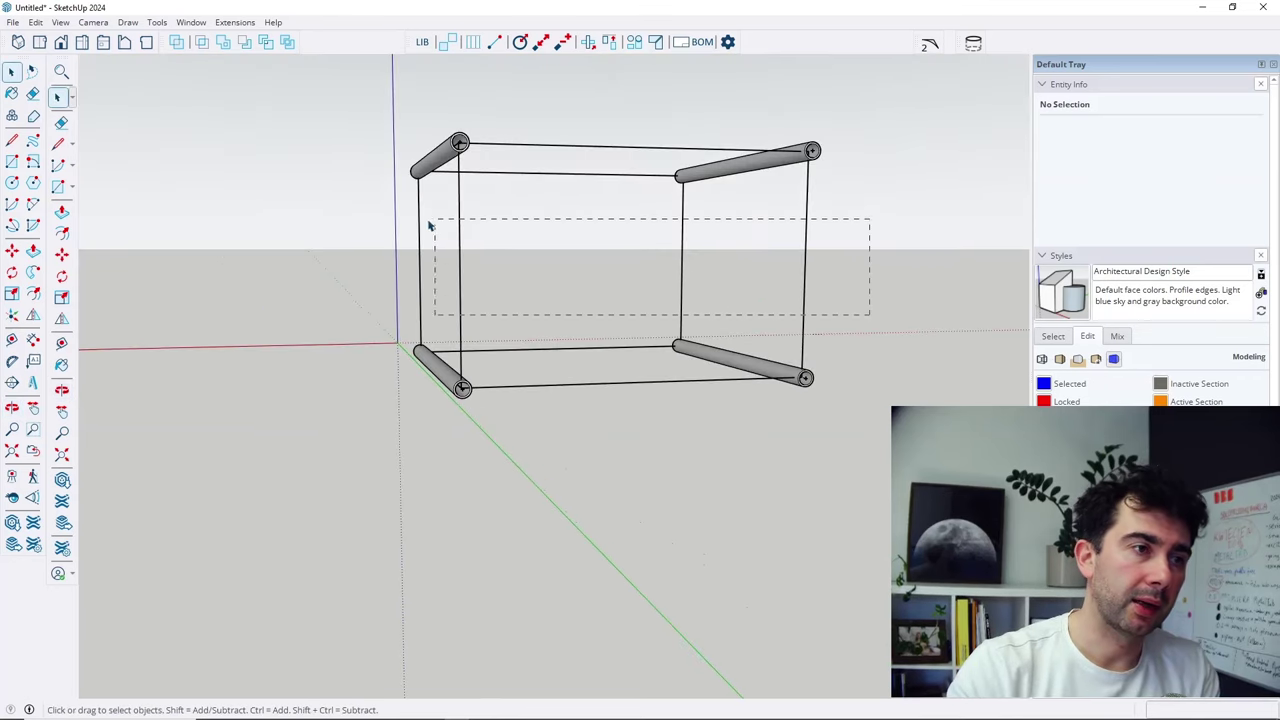
{"action": "left_click_drag", "start_coordinate": [429, 226], "coordinate": [406, 220]}
{"action": "middle_click_drag", "start_coordinate": [517, 331], "coordinate": [600, 410]}
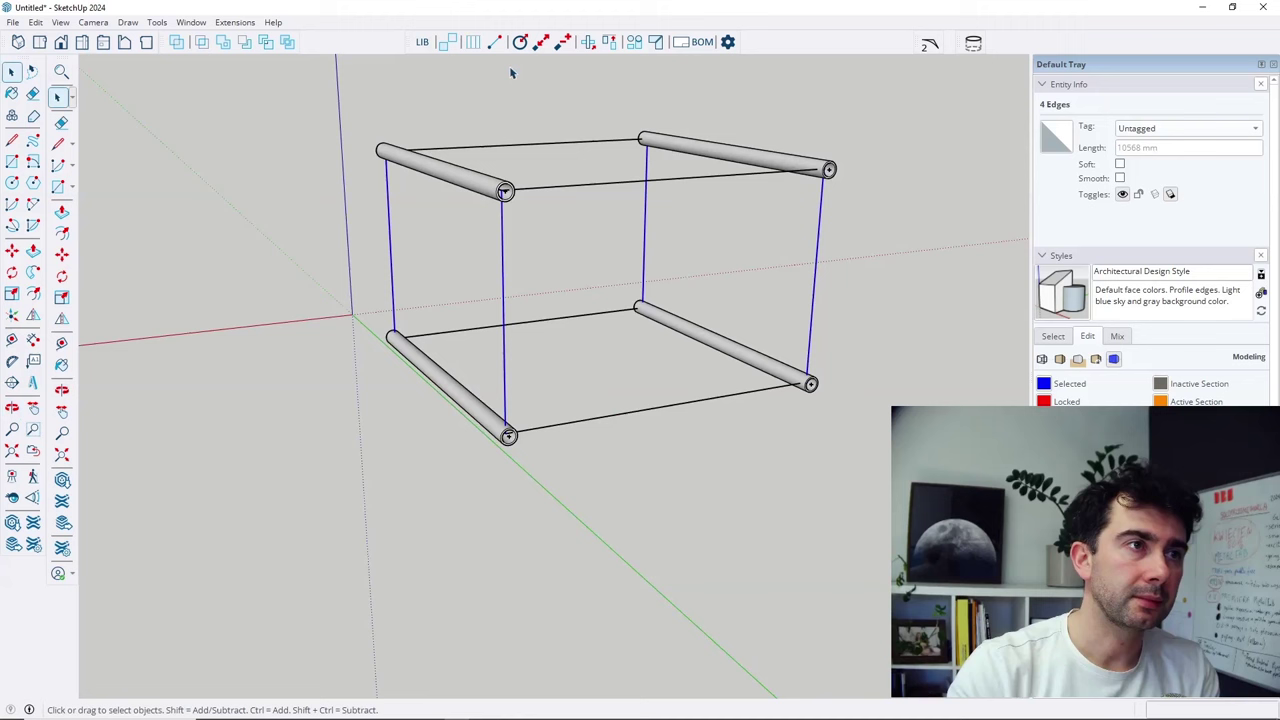
Draw RO-200x20 pipes on the four vertical edges with Extrude & cut enabled.
{"action": "left_click", "coordinate": [473, 44]}
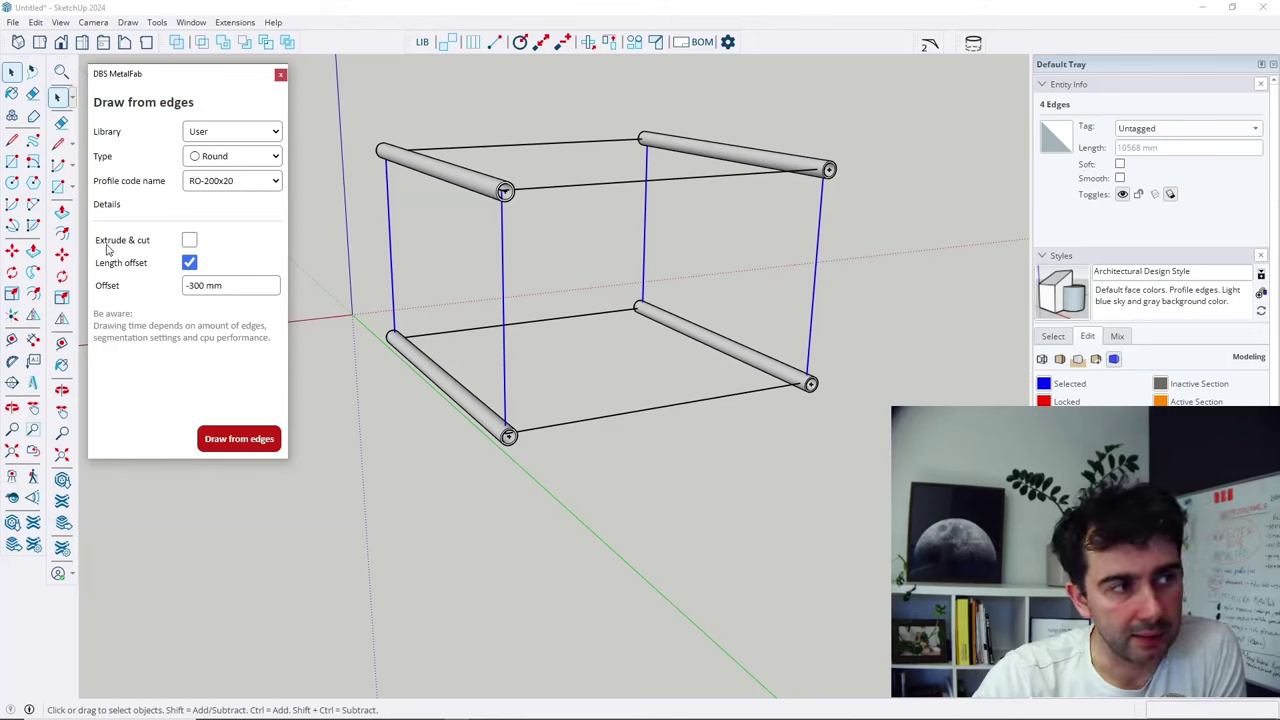
{"action": "left_click", "coordinate": [189, 241]}
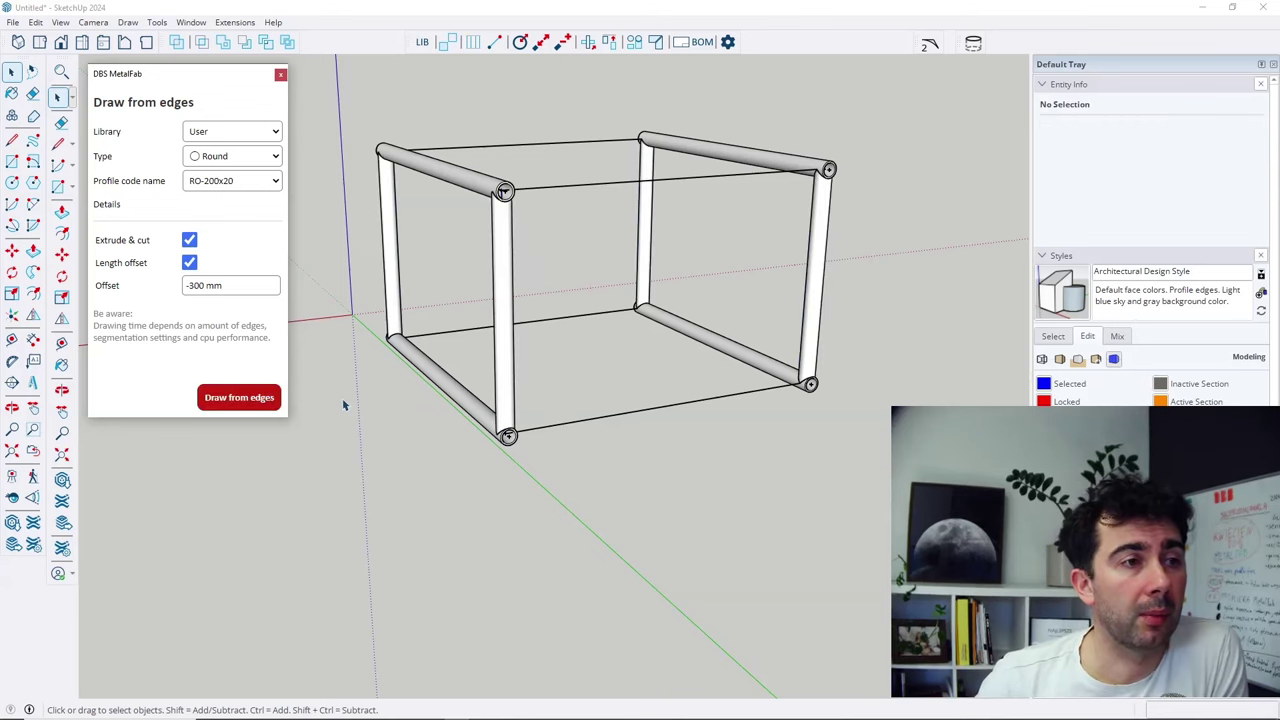
{"action": "scroll", "coordinate": [571, 205], "scroll_direction": "up", "scroll_amount": 3}
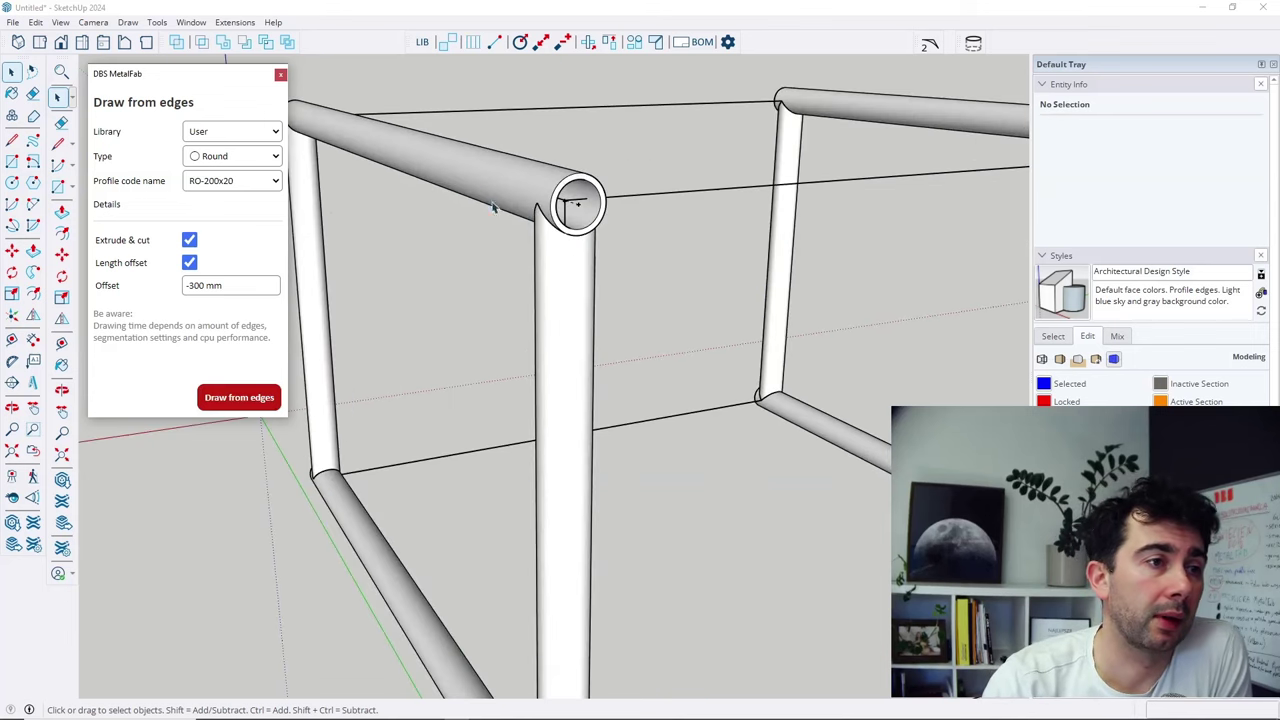
{"action": "scroll", "coordinate": [567, 268], "scroll_direction": "up", "scroll_amount": 2}
{"action": "scroll", "coordinate": [567, 268], "scroll_direction": "down", "scroll_amount": 5}
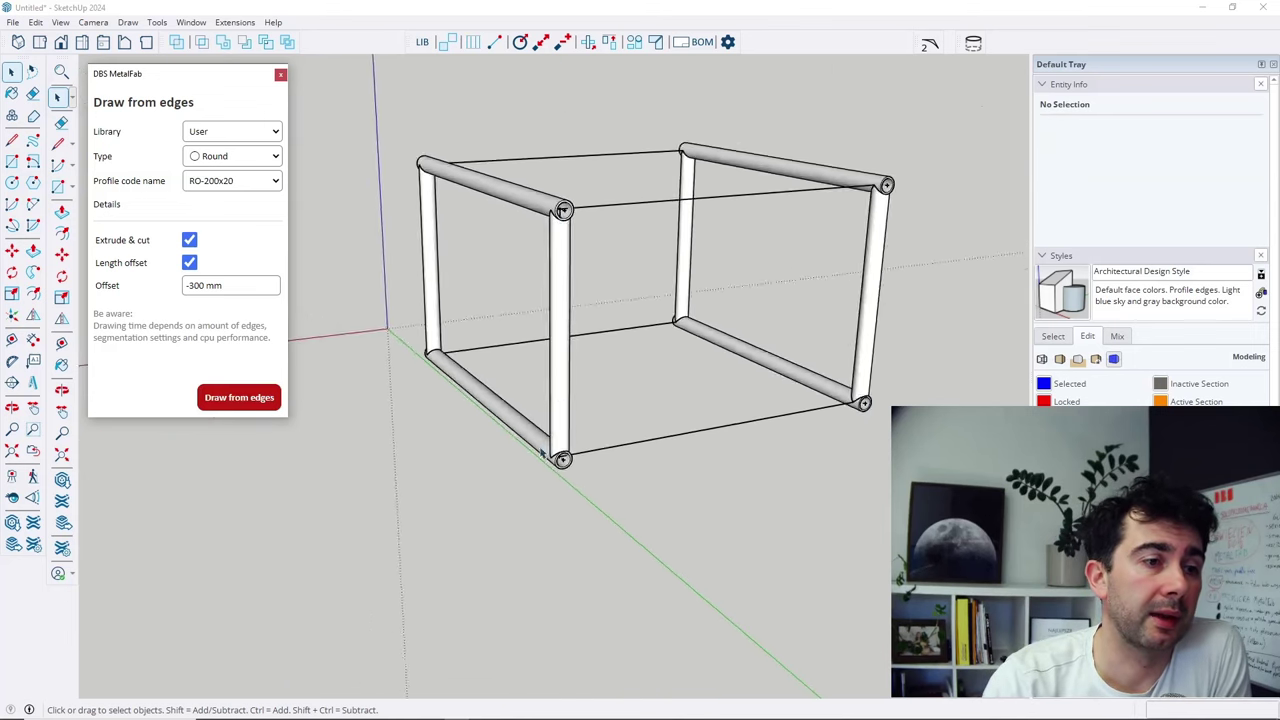
{"action": "scroll", "coordinate": [510, 450], "scroll_direction": "up", "scroll_amount": 5}
Inspect the profile-cut bottom pipe joint, then close the pipe-drawing panel.
{"action": "mouse_move", "coordinate": [504, 446]}
{"action": "middle_mouse_down"}
{"action": "mouse_move", "coordinate": [666, 443]}
{"action": "mouse_move", "coordinate": [923, 343]}
{"action": "mouse_move", "coordinate": [503, 487]}
{"action": "middle_mouse_up"}
{"action": "scroll", "coordinate": [503, 487], "scroll_direction": "down", "scroll_amount": 4}
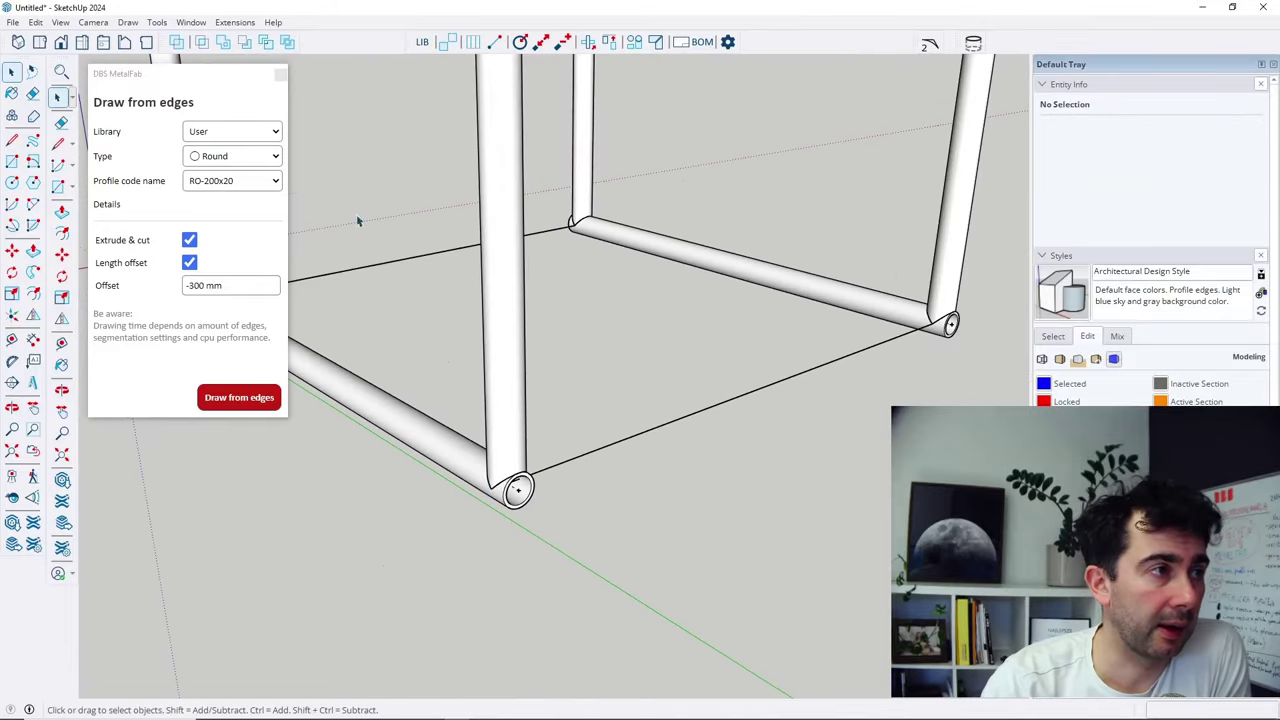
{"action": "left_click", "coordinate": [240, 95]}
{"action": "left_click", "coordinate": [280, 76]}
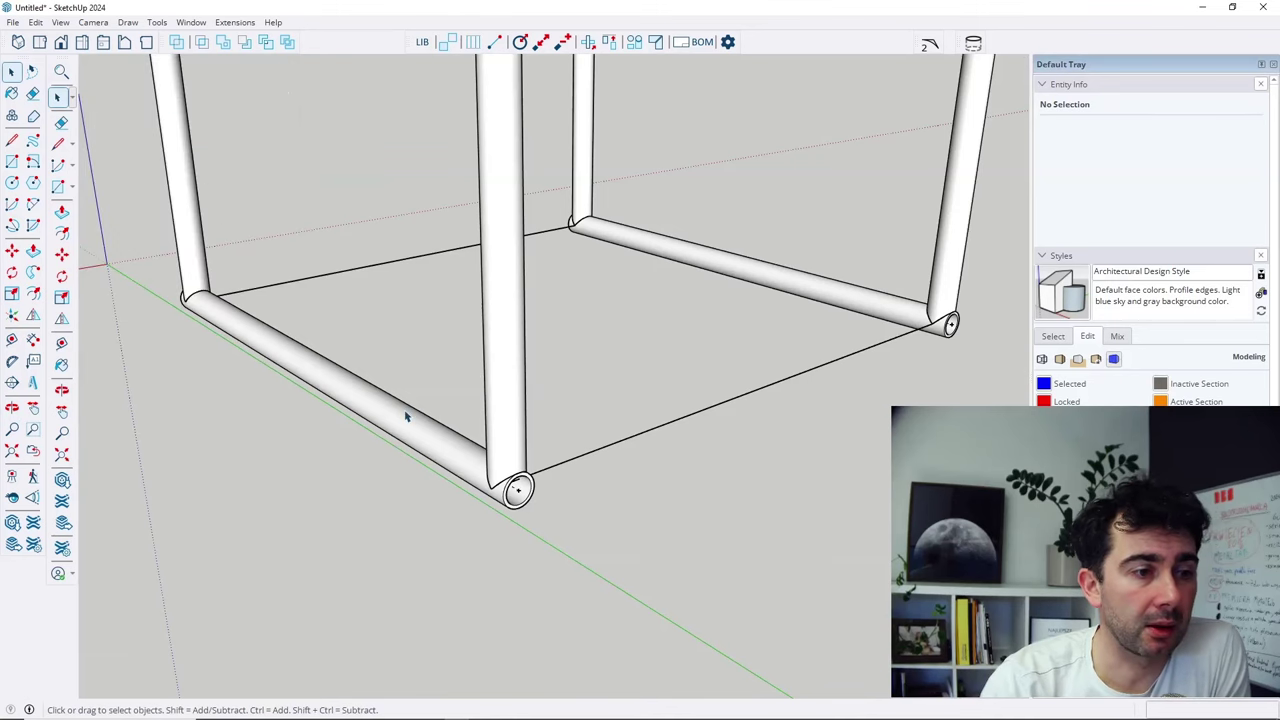
{"action": "scroll", "coordinate": [410, 470], "scroll_direction": "down", "scroll_amount": 5}
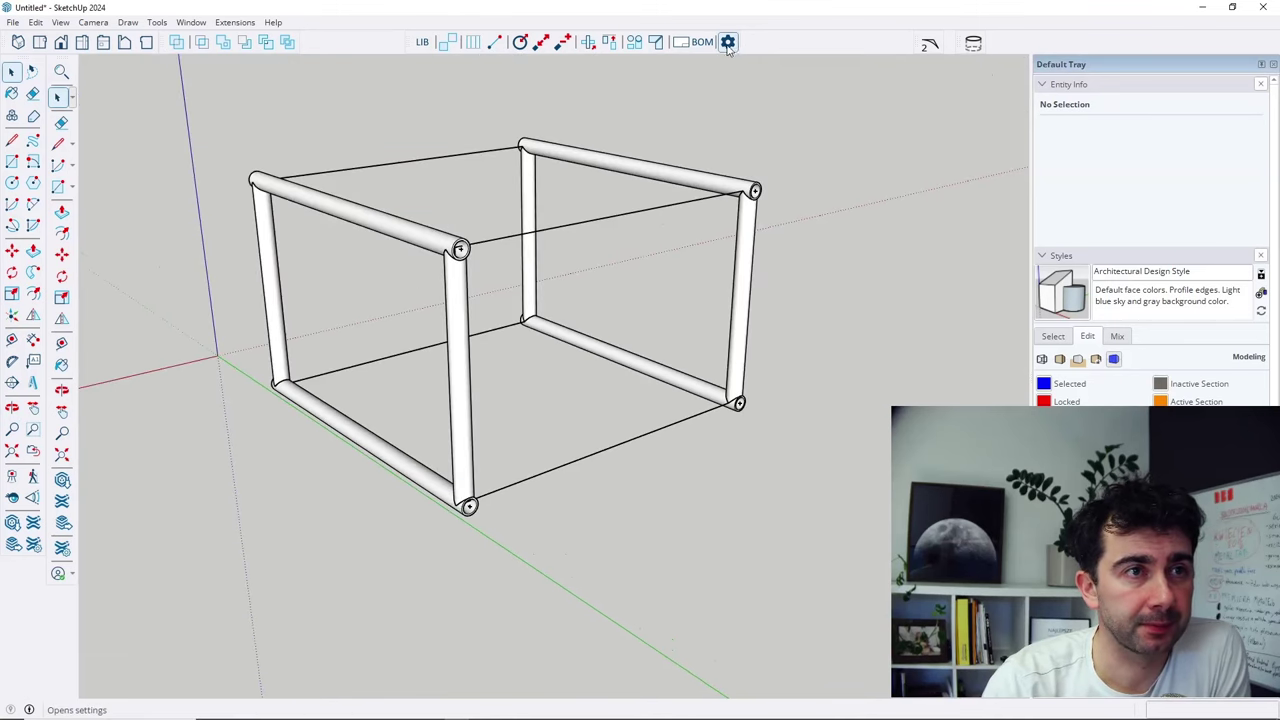
Check the MetalFab settings (segmentation 100) and draw a circle on the ground beside the frame.
{"action": "left_click", "coordinate": [728, 43]}
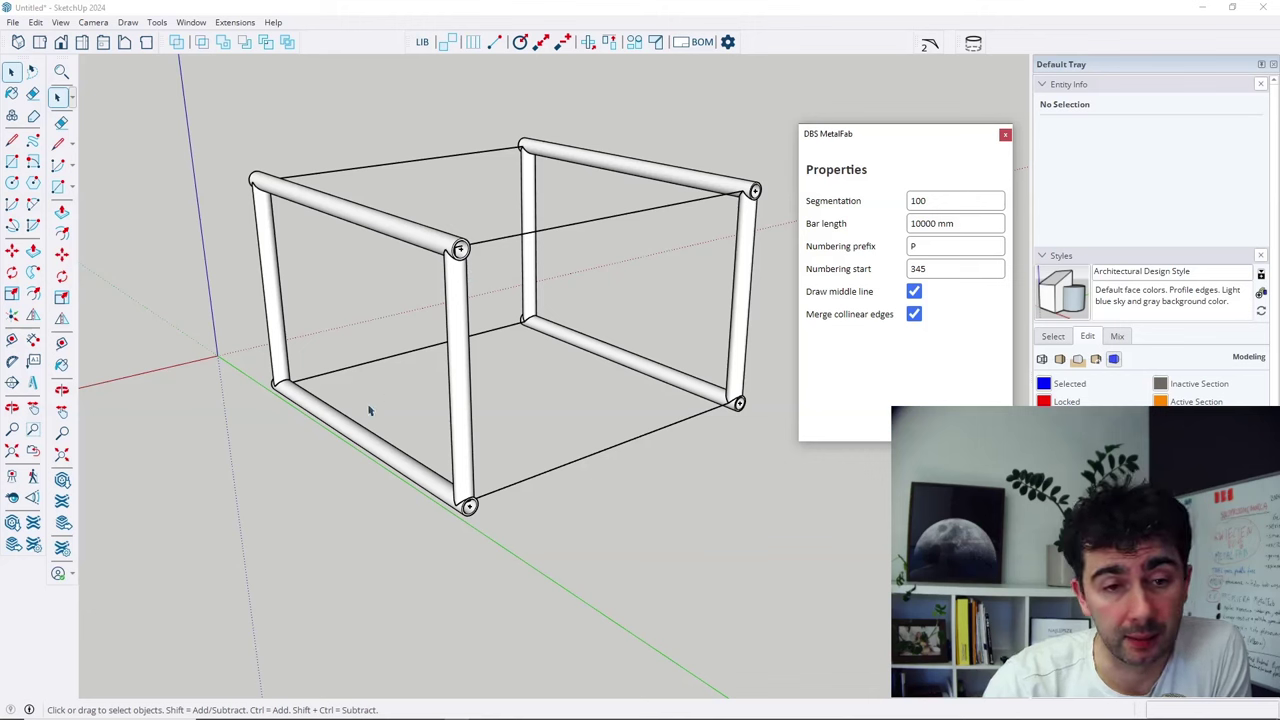
{"action": "left_click", "coordinate": [255, 590]}
{"action": "key", "text": "c"}
{"action": "left_click", "coordinate": [278, 584]}
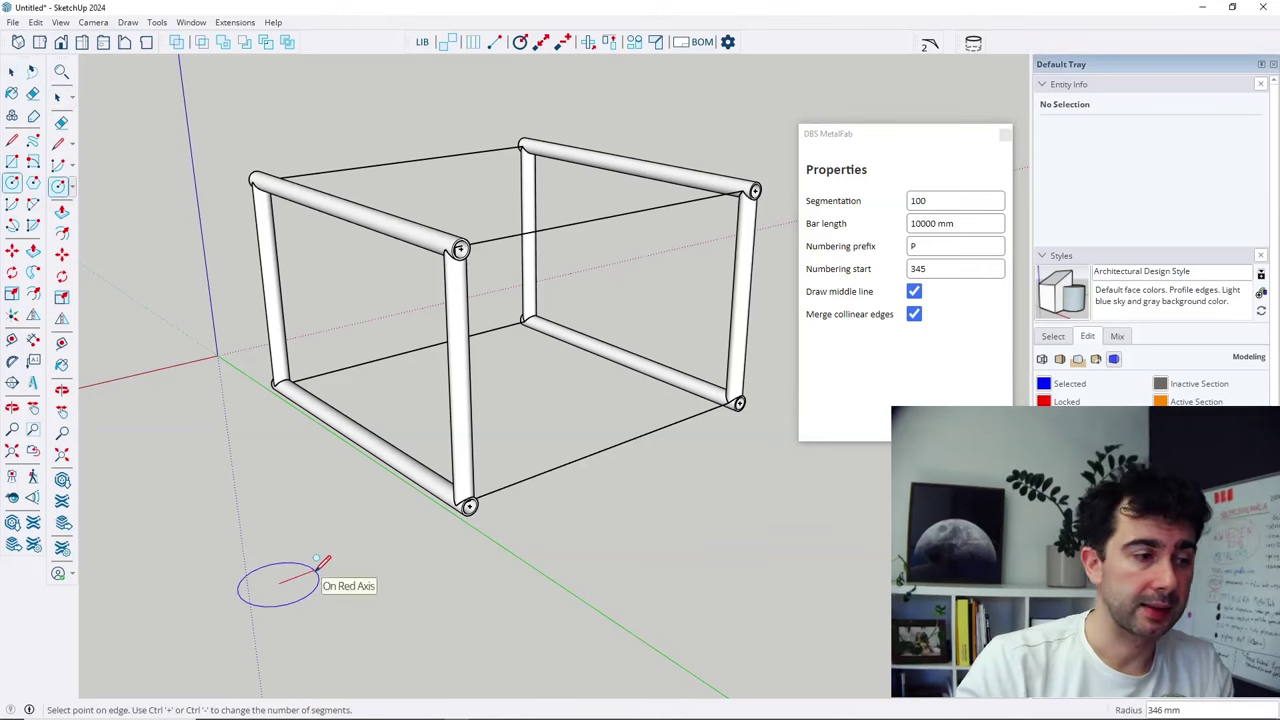
{"action": "key", "text": "space"}
{"action": "scroll", "coordinate": [398, 612], "scroll_direction": "up", "scroll_amount": 5}
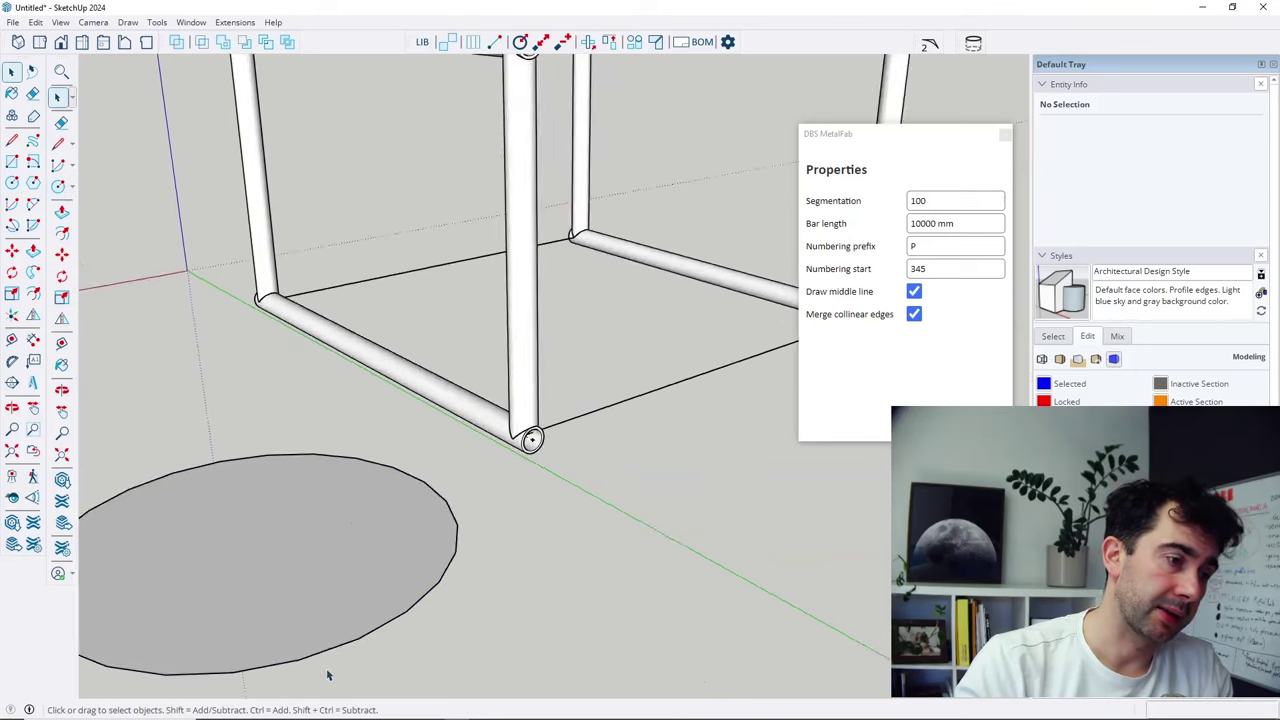
{"action": "scroll", "coordinate": [306, 587], "scroll_direction": "down", "scroll_amount": 5}
Select the whole circle and apply Explode Curve to break it into edges.
{"action": "left_click", "coordinate": [308, 612]}
{"action": "scroll", "coordinate": [309, 617], "scroll_direction": "up", "scroll_amount": 2}
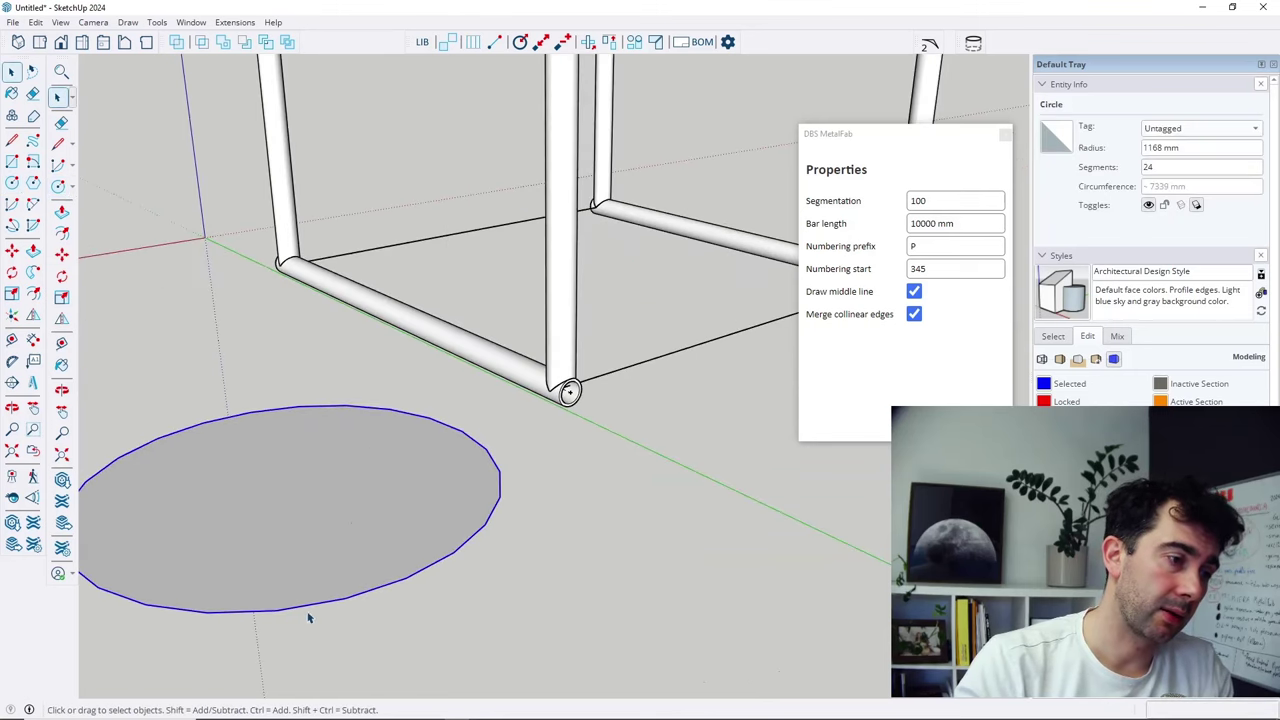
{"action": "double_click", "coordinate": [310, 609]}
{"action": "right_click", "coordinate": [315, 606]}
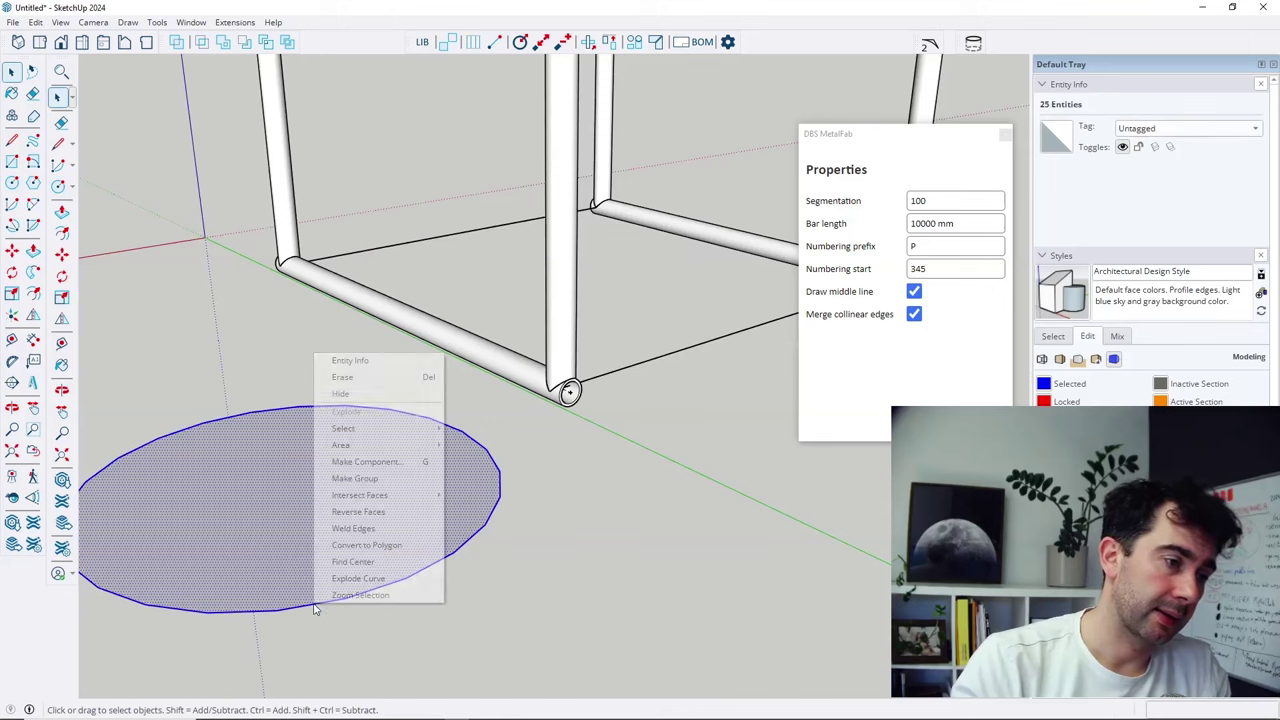
{"action": "mouse_move", "coordinate": [389, 503]}
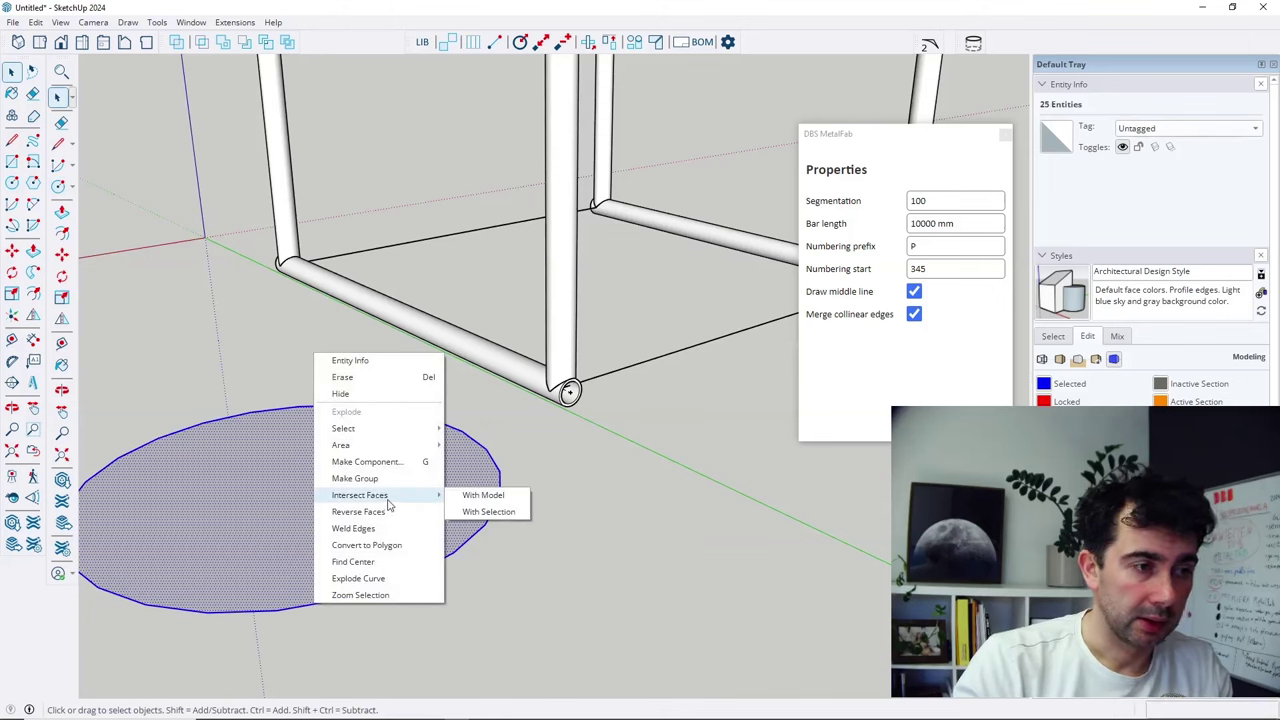
{"action": "left_click", "coordinate": [395, 580]}
Pick a single short edge of the exploded circle and view its segments from above.
{"action": "left_click", "coordinate": [583, 541]}
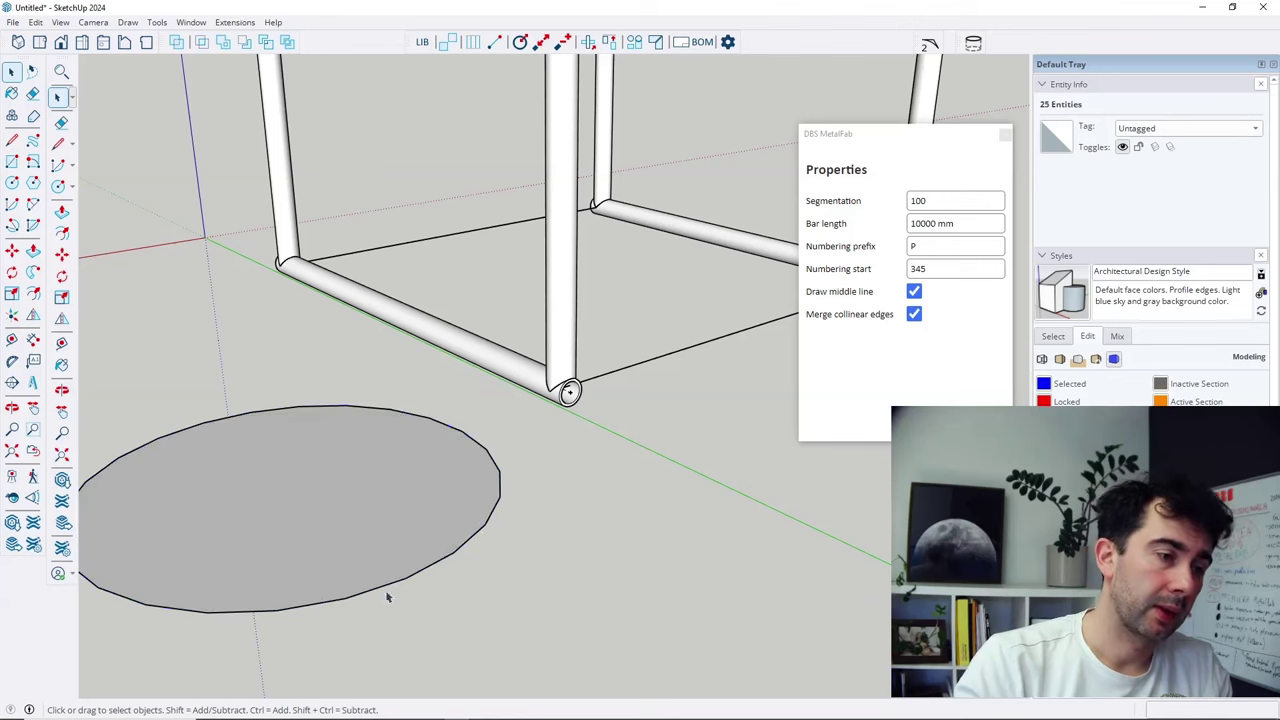
{"action": "left_click", "coordinate": [364, 593]}
{"action": "scroll", "coordinate": [374, 600], "scroll_direction": "up", "scroll_amount": 1}
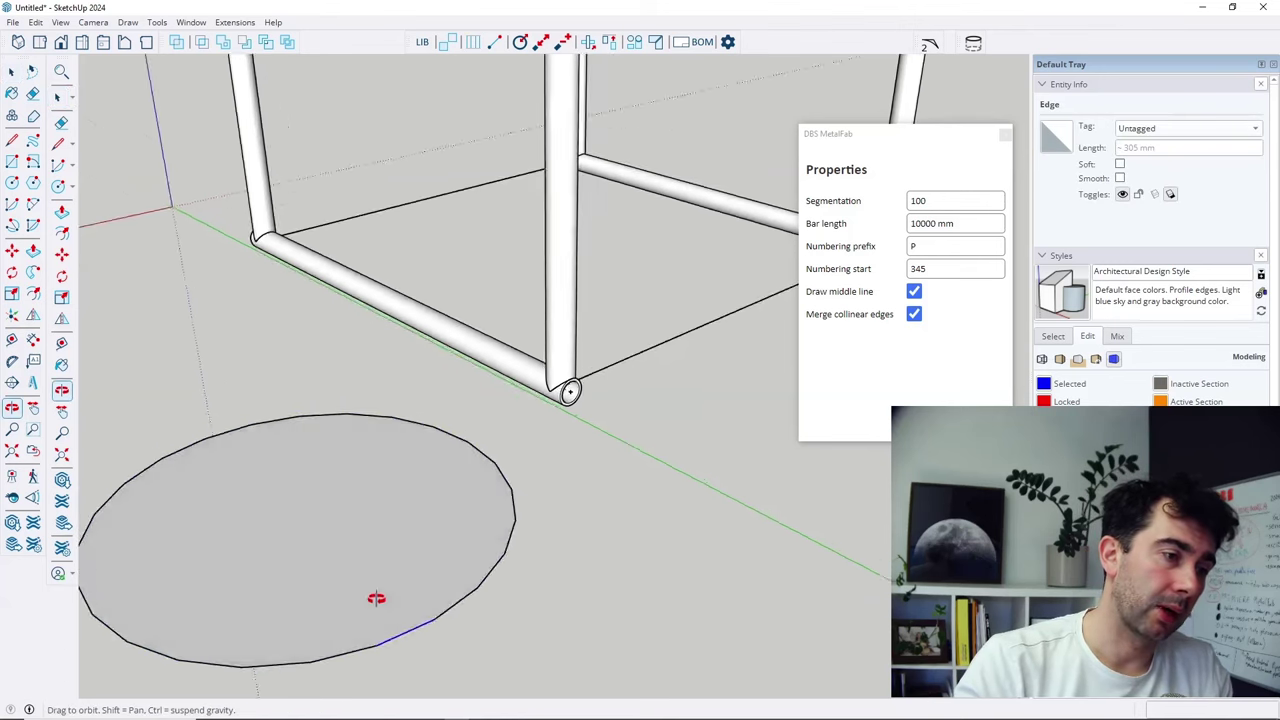
{"action": "scroll", "coordinate": [360, 535], "scroll_direction": "down", "scroll_amount": 2}
{"action": "scroll", "coordinate": [391, 625], "scroll_direction": "up", "scroll_amount": 3}
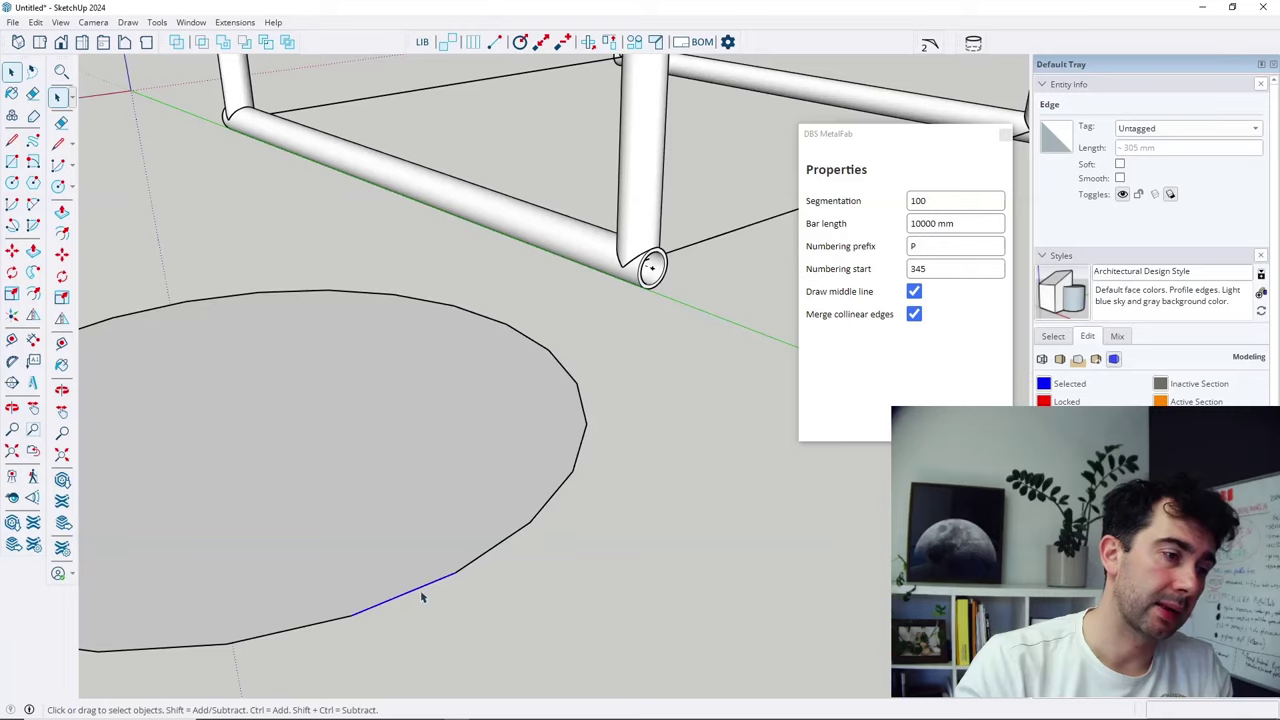
{"action": "middle_click_drag", "start_coordinate": [422, 597], "coordinate": [451, 483]}
{"action": "scroll", "coordinate": [452, 550], "scroll_direction": "up", "scroll_amount": 3}
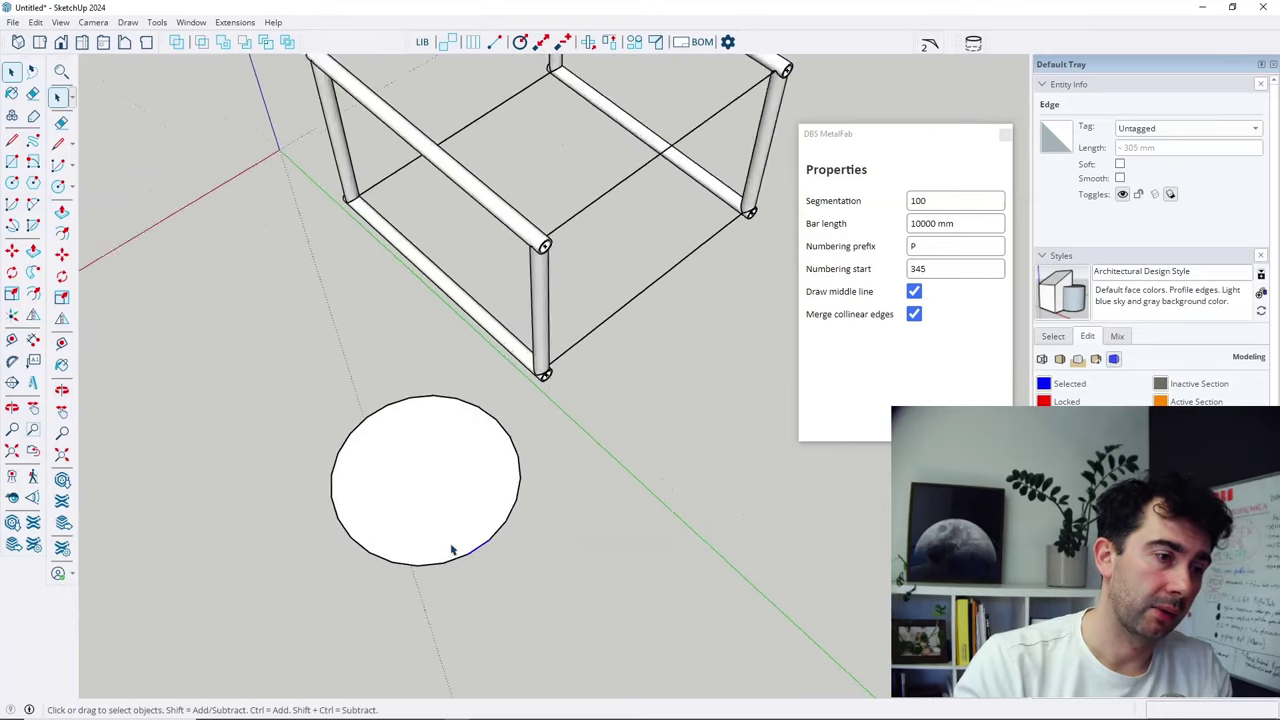
{"action": "scroll", "coordinate": [453, 545], "scroll_direction": "up", "scroll_amount": 3}
{"action": "middle_click_drag", "start_coordinate": [557, 369], "coordinate": [549, 471]}
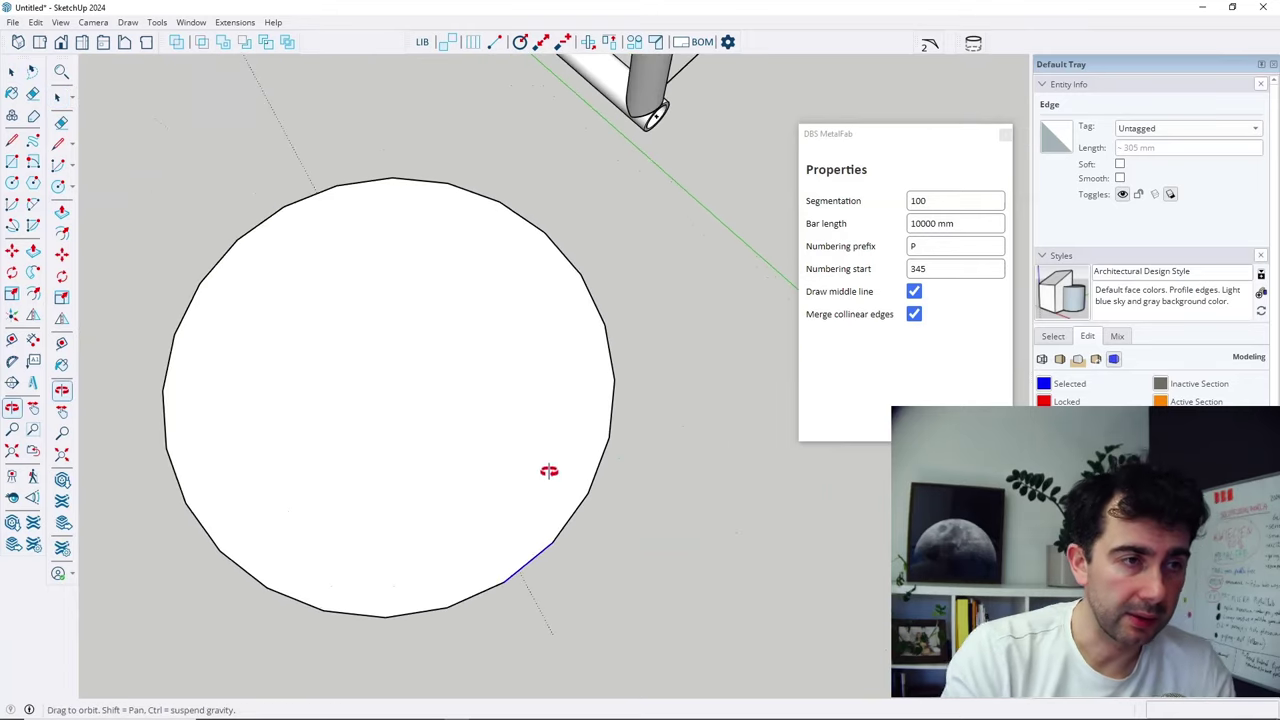
Compare the tube end and the circle from other angles with MetalFab Properties open.
{"action": "left_click", "coordinate": [849, 203]}
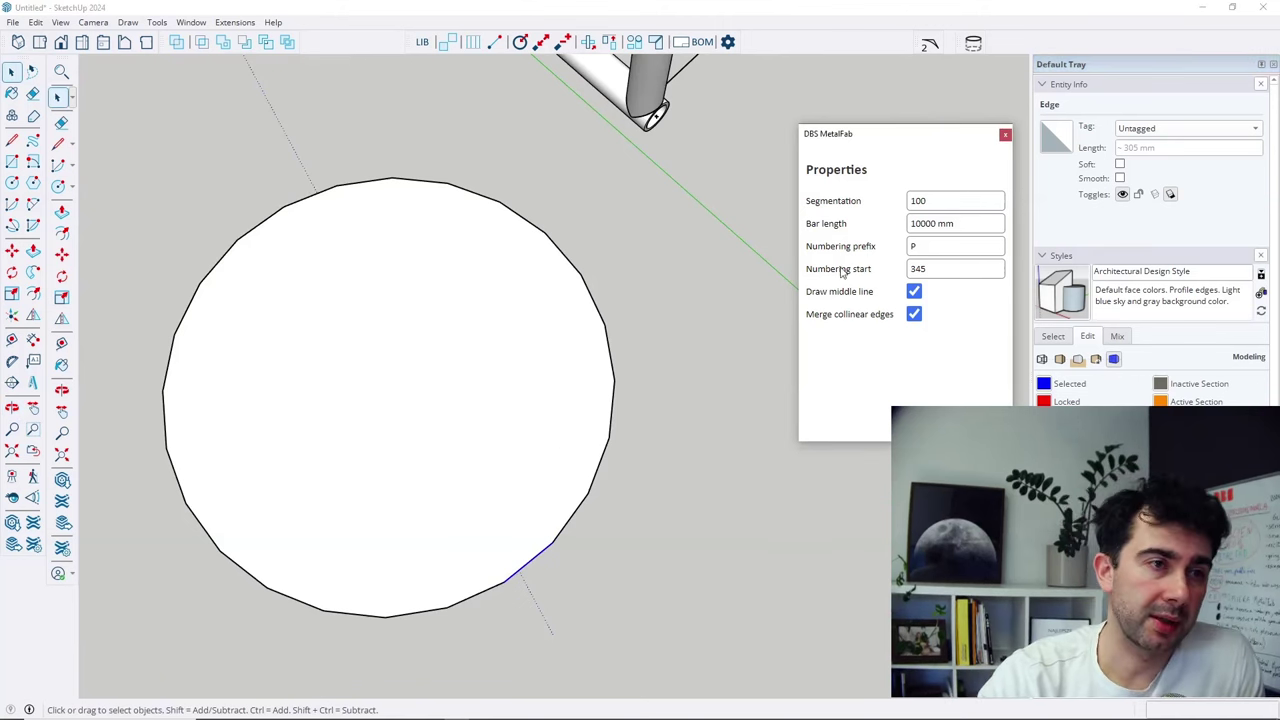
{"action": "scroll", "coordinate": [515, 395], "scroll_direction": "down", "scroll_amount": 3}
{"action": "scroll", "coordinate": [555, 215], "scroll_direction": "up", "scroll_amount": 5}
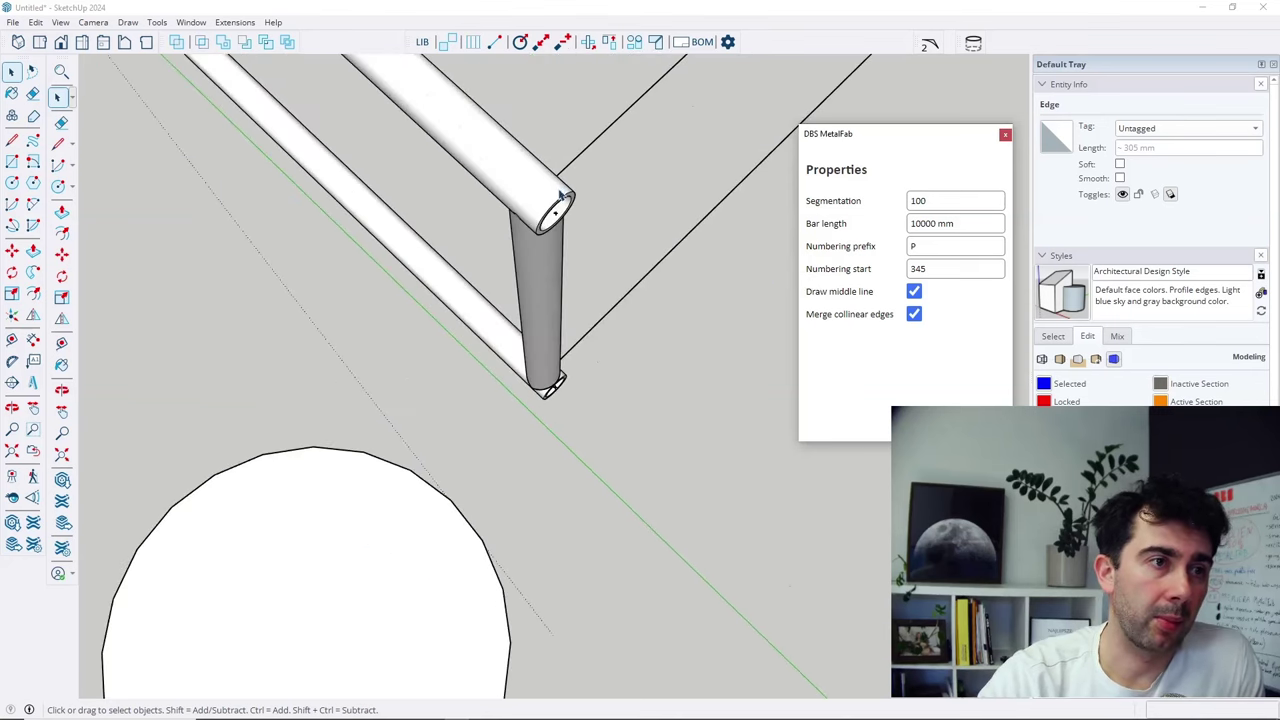
{"action": "middle_click_drag", "start_coordinate": [563, 213], "coordinate": [591, 67]}
{"action": "scroll", "coordinate": [500, 157], "scroll_direction": "down", "scroll_amount": 10}
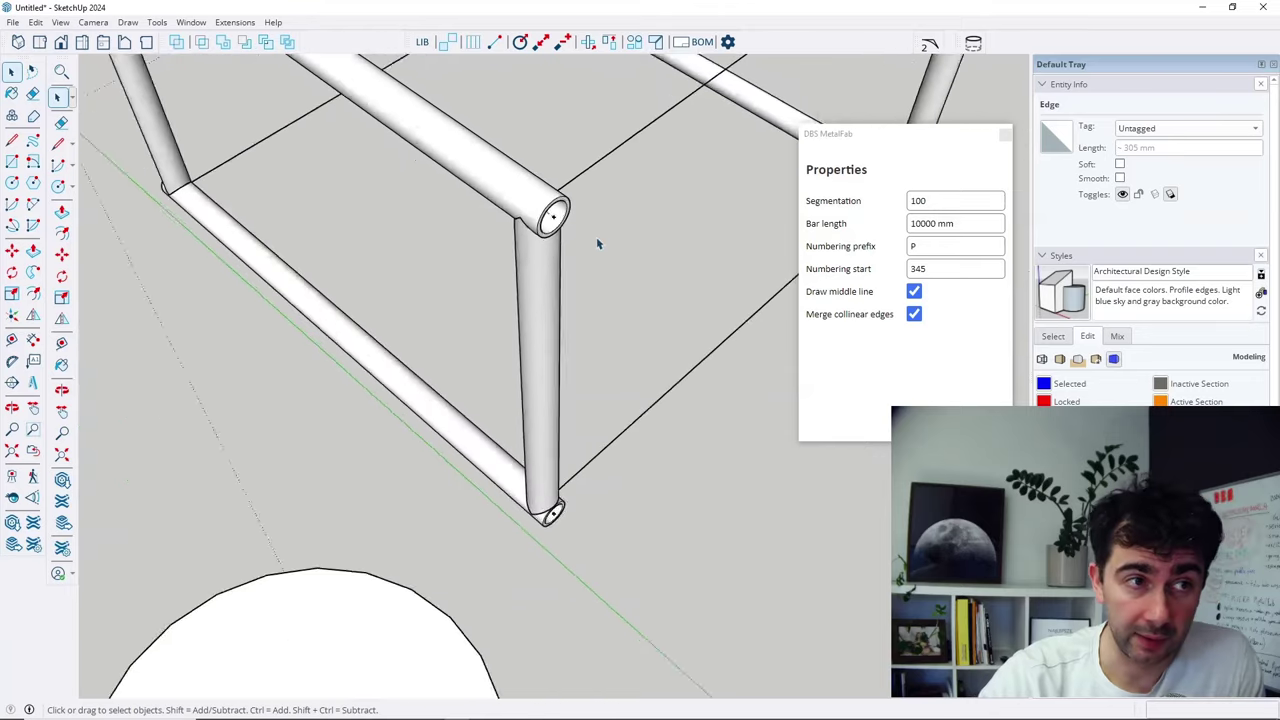
{"action": "scroll", "coordinate": [577, 338], "scroll_direction": "up", "scroll_amount": 3}
{"action": "middle_click_drag", "start_coordinate": [616, 469], "coordinate": [478, 410]}
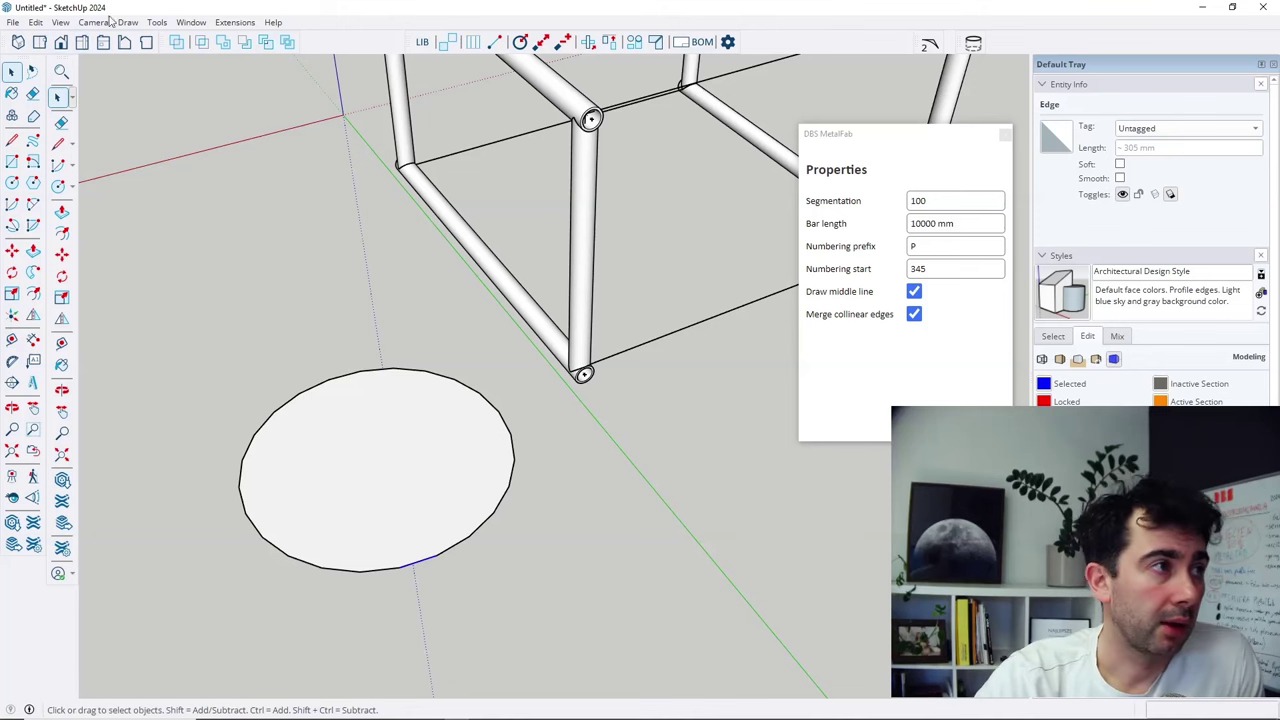
Turn on View > Hidden Geometry and zoom in on a vertical pipe.
{"action": "left_click", "coordinate": [61, 22]}
{"action": "left_click", "coordinate": [98, 72]}
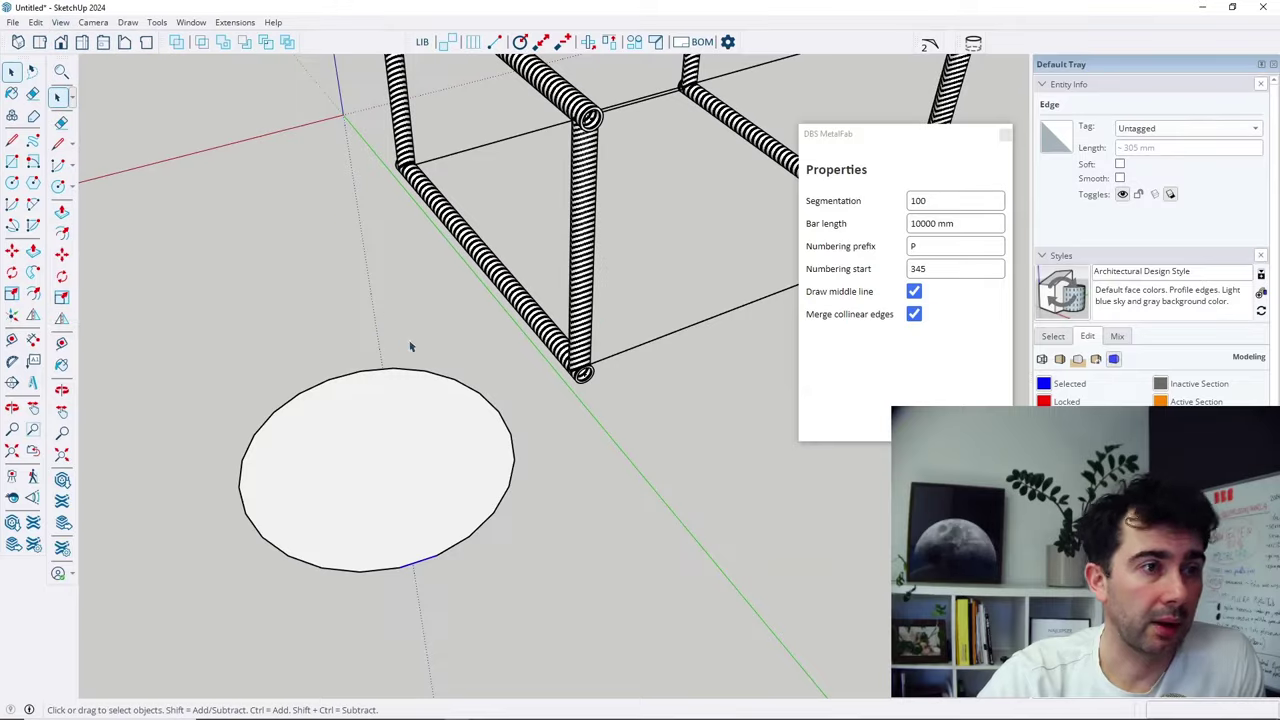
{"action": "scroll", "coordinate": [600, 166], "scroll_direction": "up", "scroll_amount": 8}
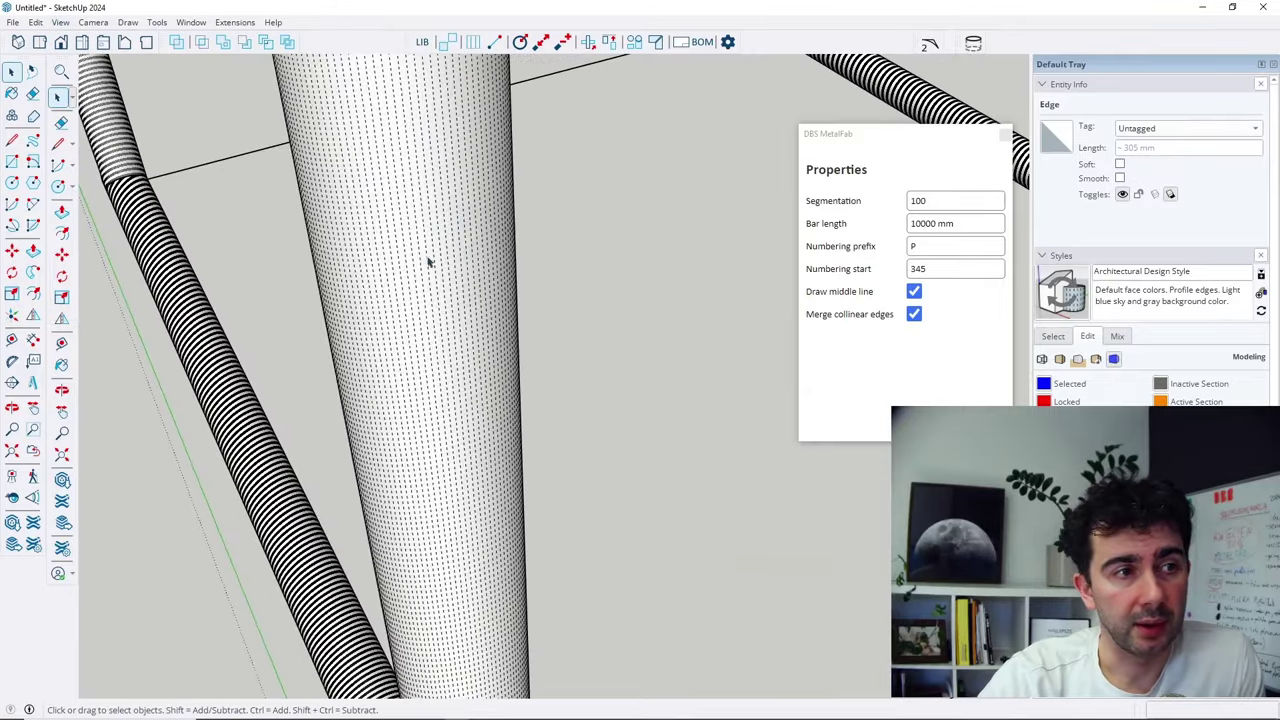
{"action": "middle_click_drag", "start_coordinate": [357, 323], "coordinate": [628, 121]}
{"action": "scroll", "coordinate": [629, 105], "scroll_direction": "down", "scroll_amount": 5}
{"action": "scroll", "coordinate": [398, 396], "scroll_direction": "up", "scroll_amount": 5}
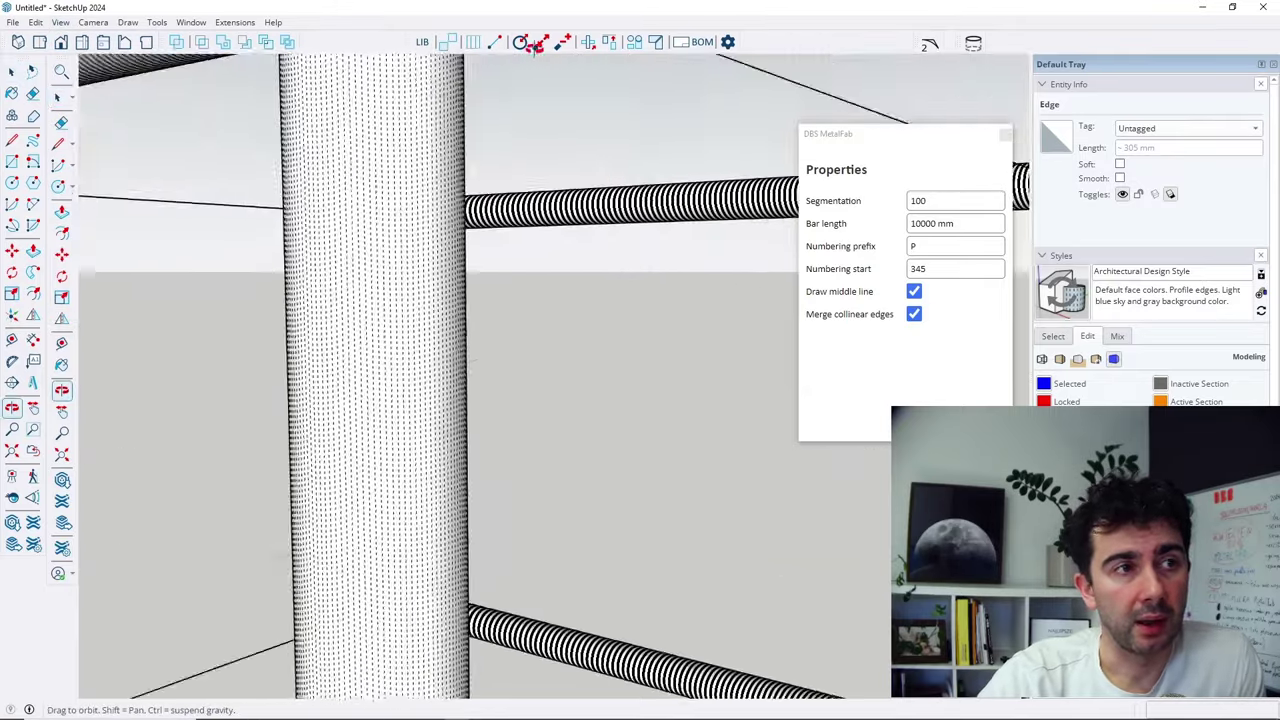
{"action": "scroll", "coordinate": [398, 396], "scroll_direction": "up", "scroll_amount": 4}
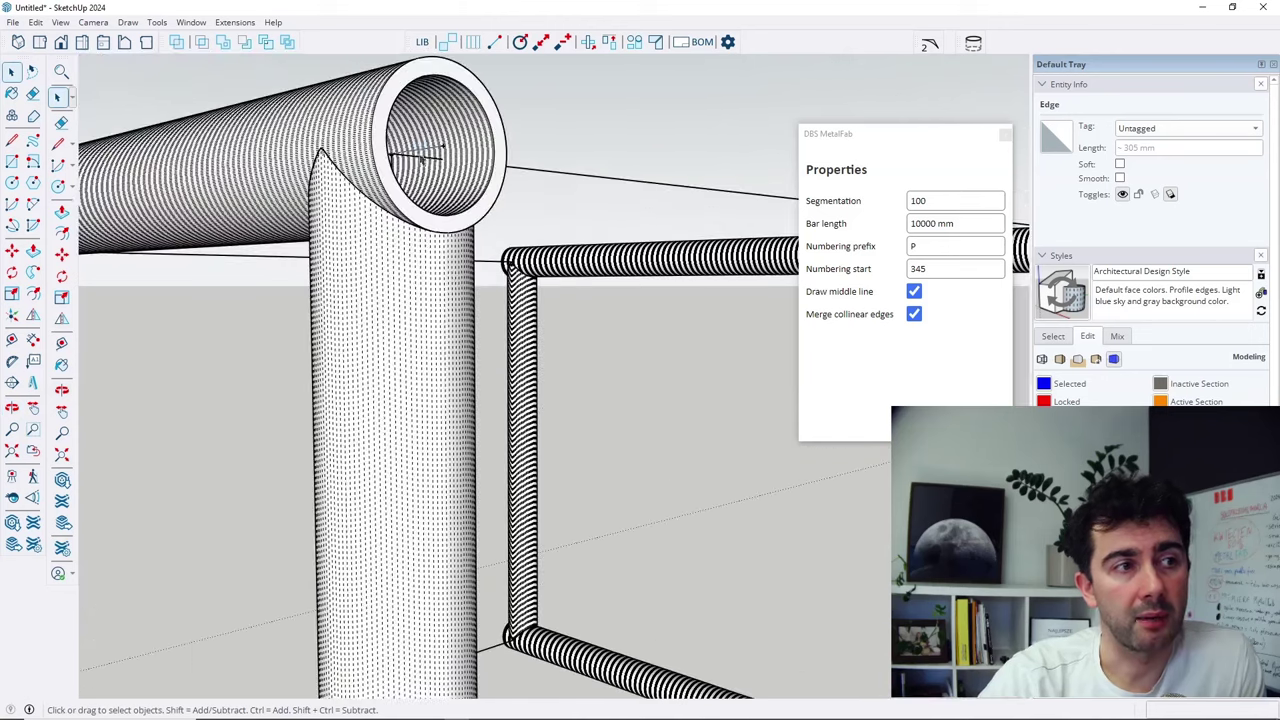
{"action": "scroll", "coordinate": [408, 297], "scroll_direction": "up", "scroll_amount": 1}
Inspect the dense segment edges at the pipe junctions from several angles.
{"action": "left_click", "coordinate": [930, 155]}
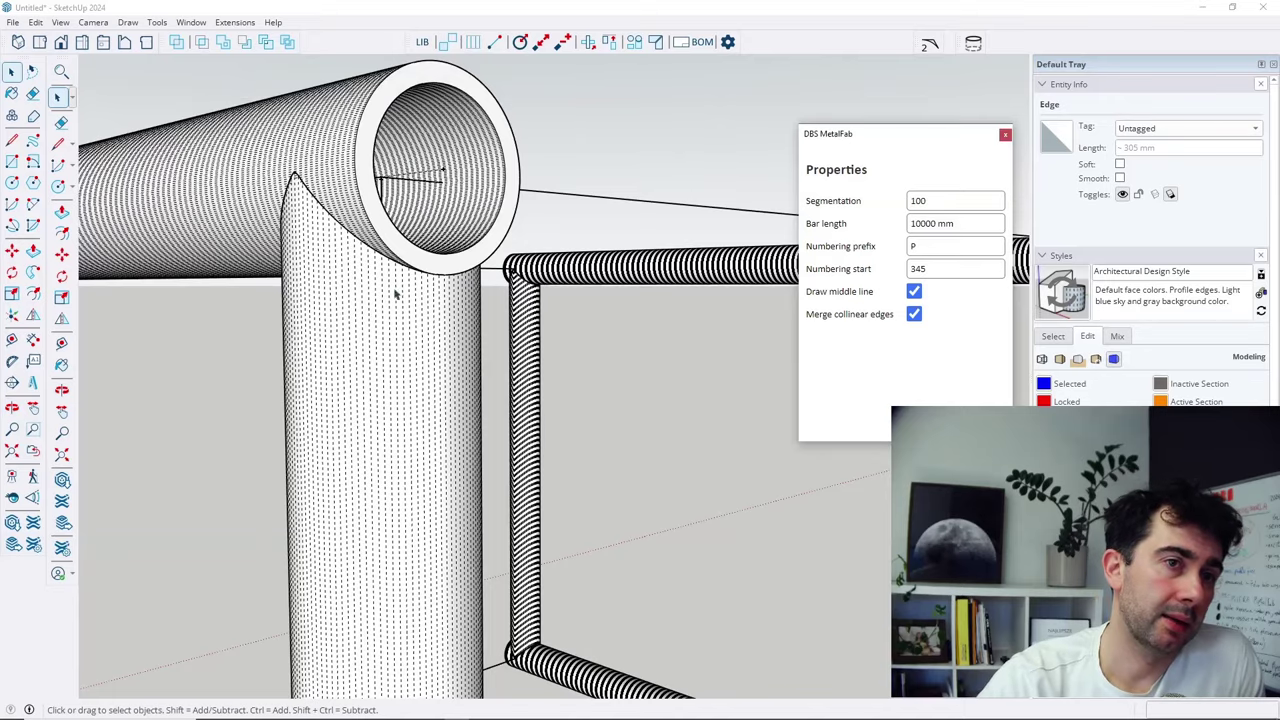
{"action": "middle_click_drag", "start_coordinate": [396, 293], "coordinate": [555, 372]}
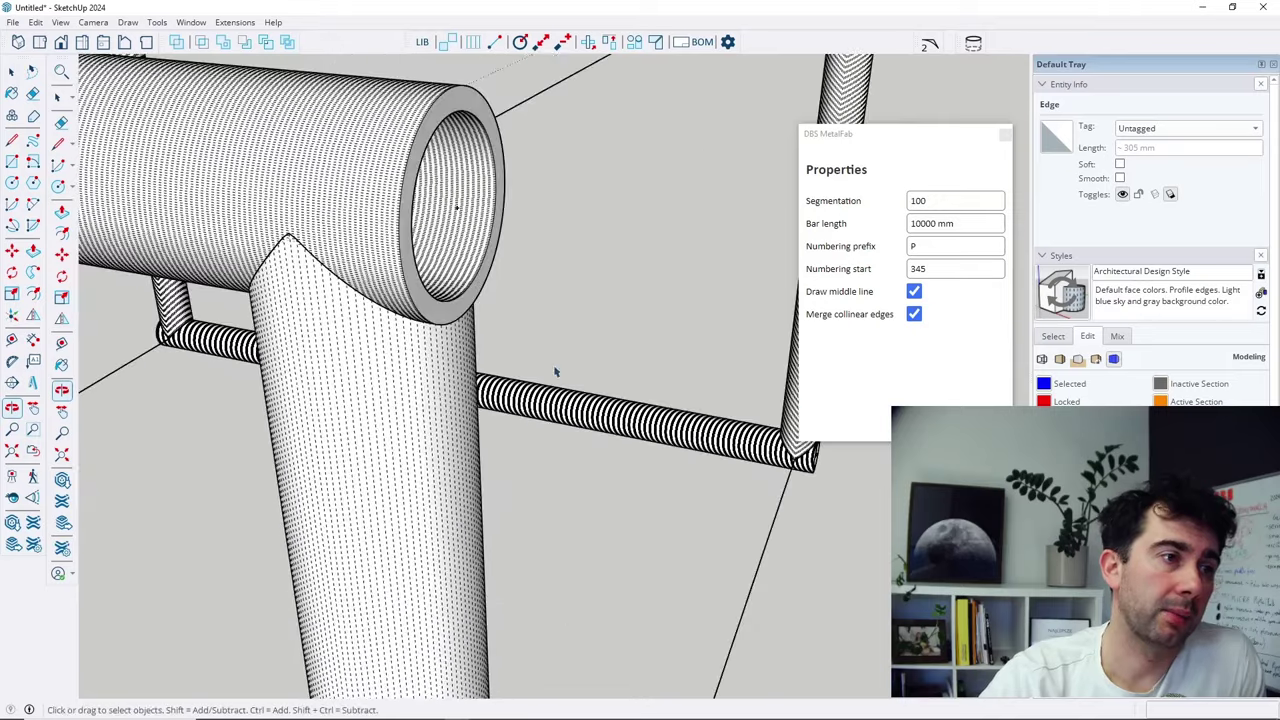
{"action": "scroll", "coordinate": [552, 365], "scroll_direction": "down", "scroll_amount": 3}
{"action": "scroll", "coordinate": [487, 347], "scroll_direction": "down", "scroll_amount": 1}
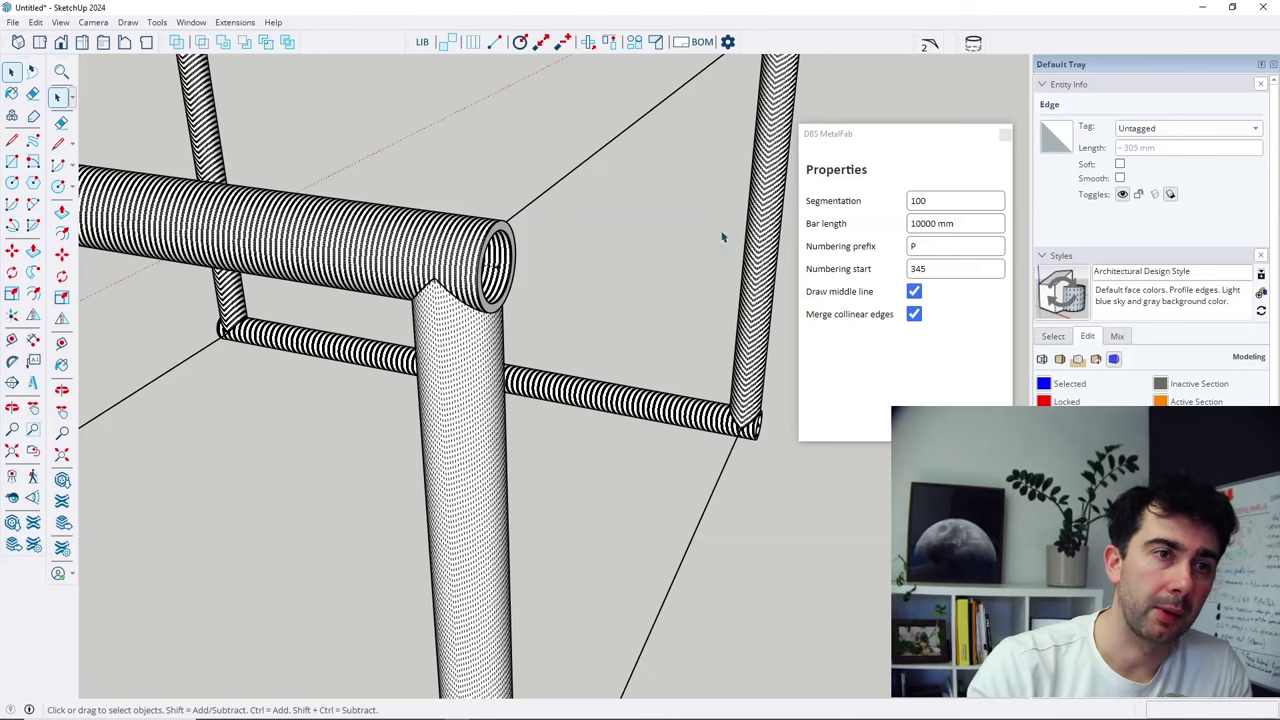
{"action": "middle_click_drag", "start_coordinate": [586, 449], "coordinate": [514, 400]}
{"action": "scroll", "coordinate": [509, 417], "scroll_direction": "down", "scroll_amount": 5}
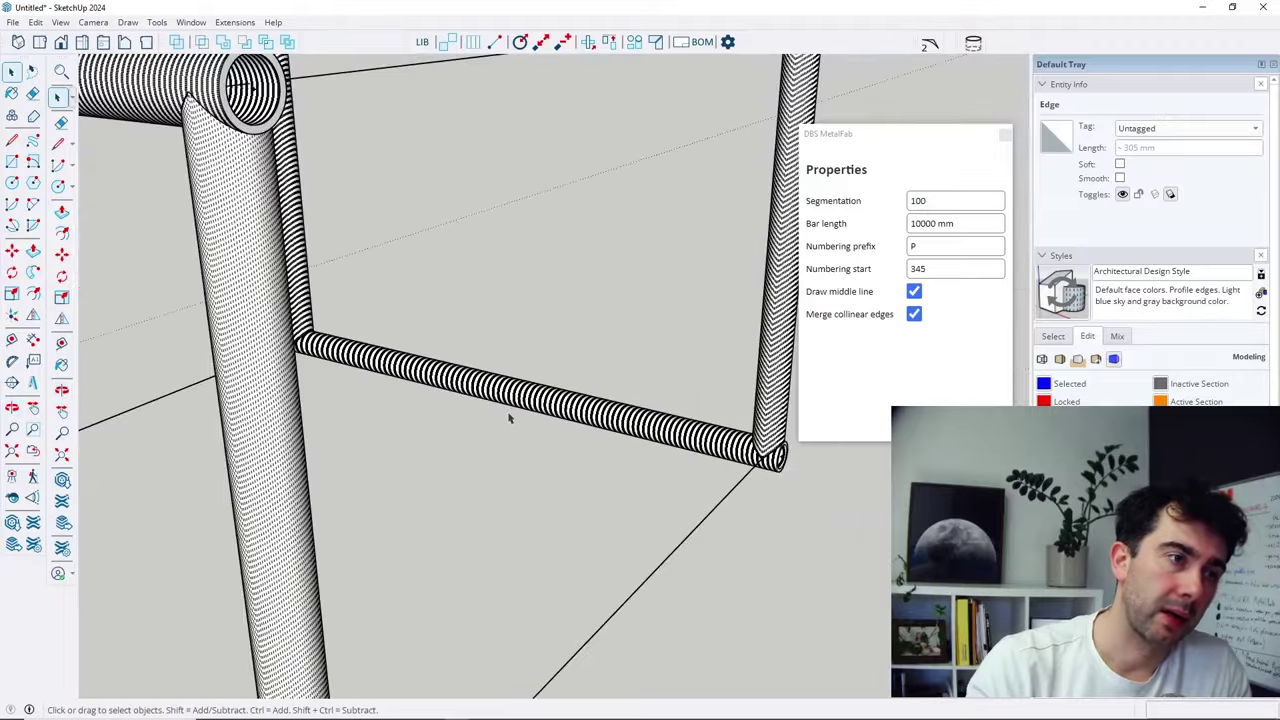
{"action": "scroll", "coordinate": [290, 252], "scroll_direction": "up", "scroll_amount": 5}
{"action": "scroll", "coordinate": [290, 255], "scroll_direction": "up", "scroll_amount": 8}
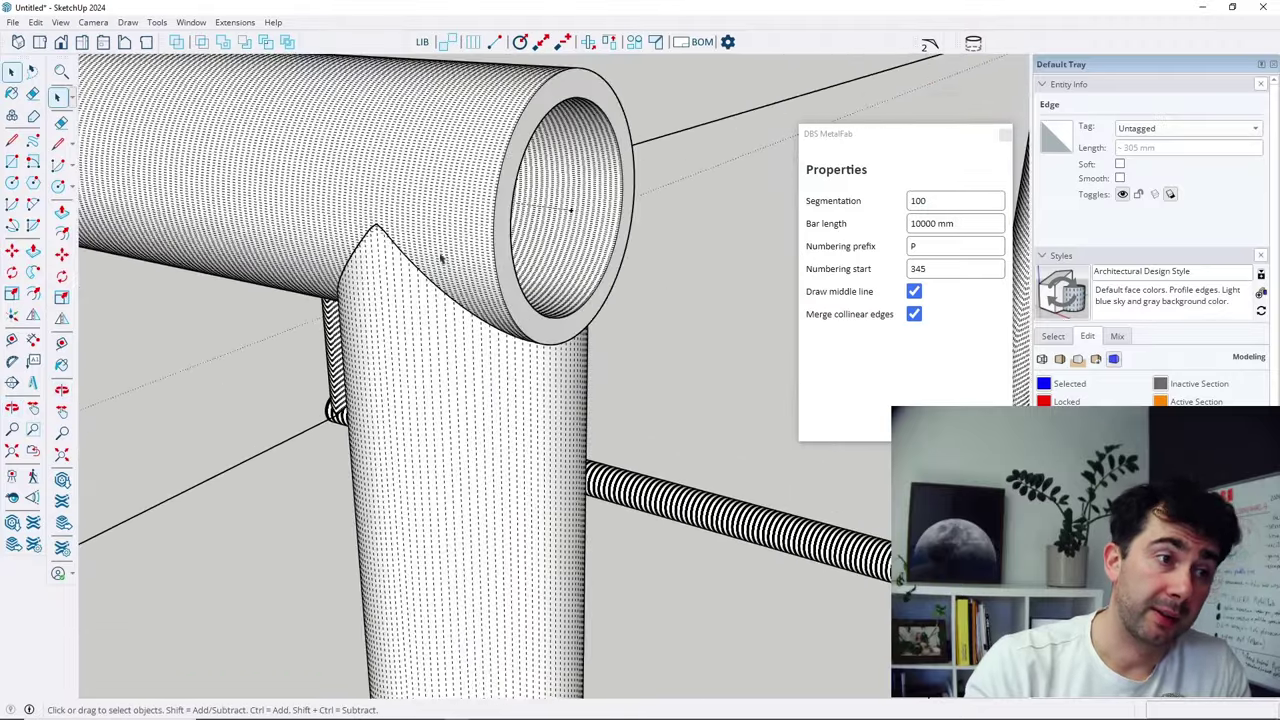
{"action": "scroll", "coordinate": [569, 263], "scroll_direction": "down", "scroll_amount": 3}
{"action": "scroll", "coordinate": [567, 303], "scroll_direction": "up", "scroll_amount": 3}
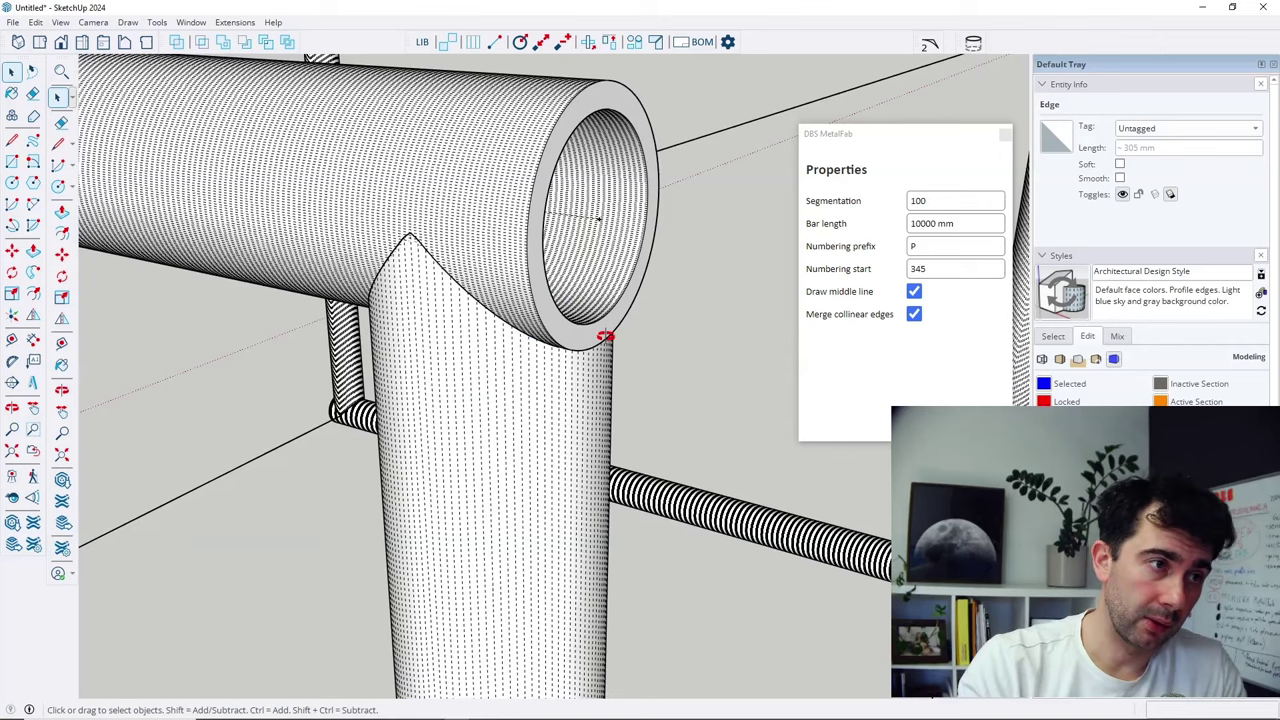
{"action": "middle_click_drag", "start_coordinate": [603, 334], "coordinate": [556, 196]}
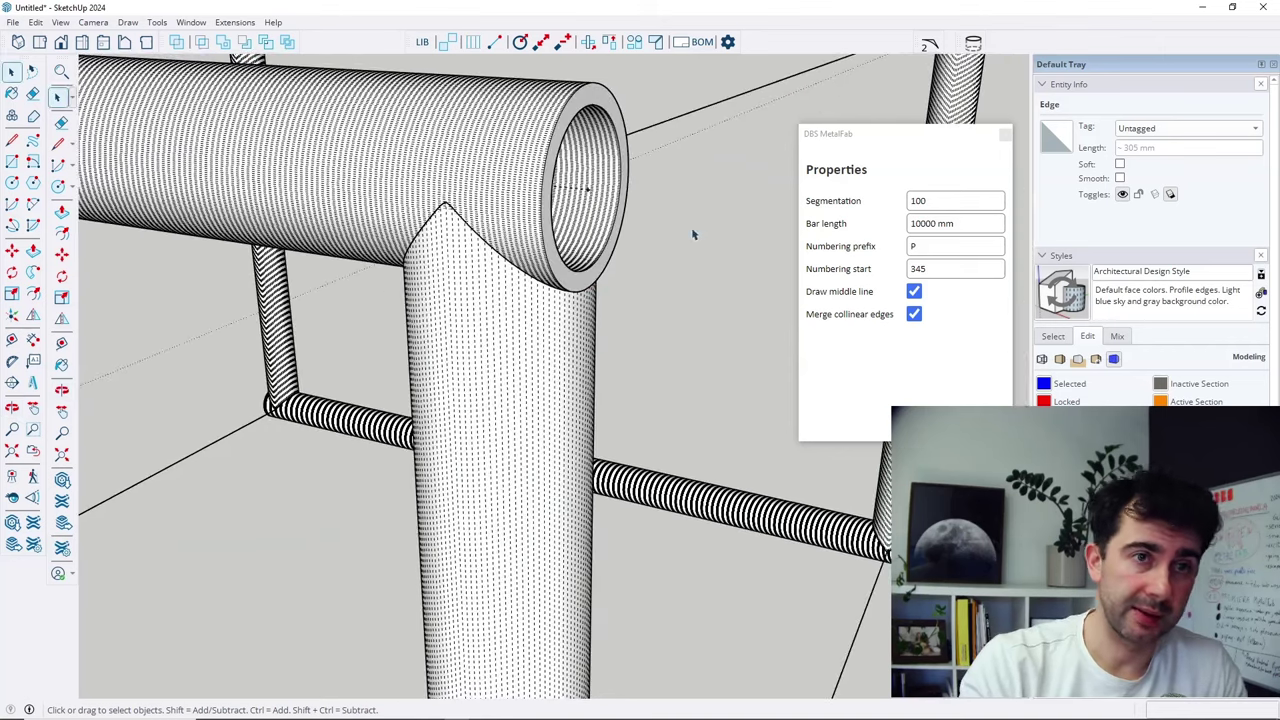
Change the MetalFab Segmentation value from 100 to 12.
{"action": "left_click", "coordinate": [963, 200]}
{"action": "left_click_drag", "start_coordinate": [963, 200], "coordinate": [889, 210]}
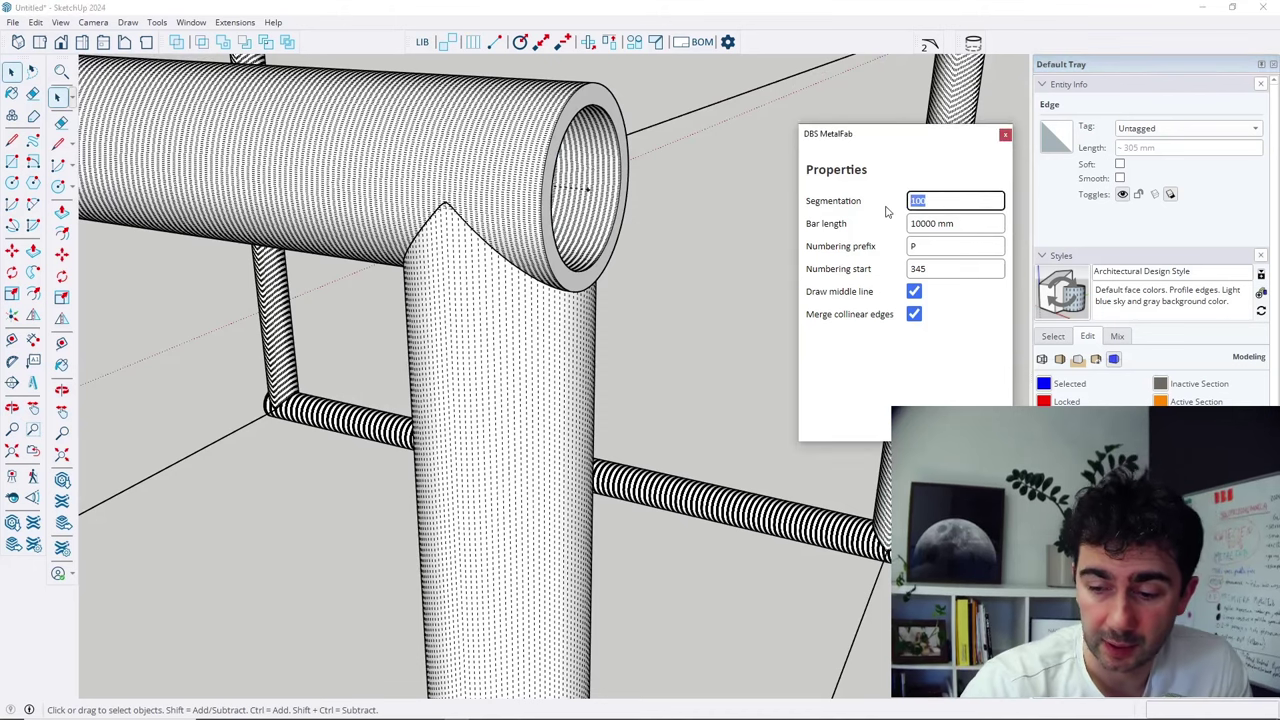
{"action": "type", "text": "12"}
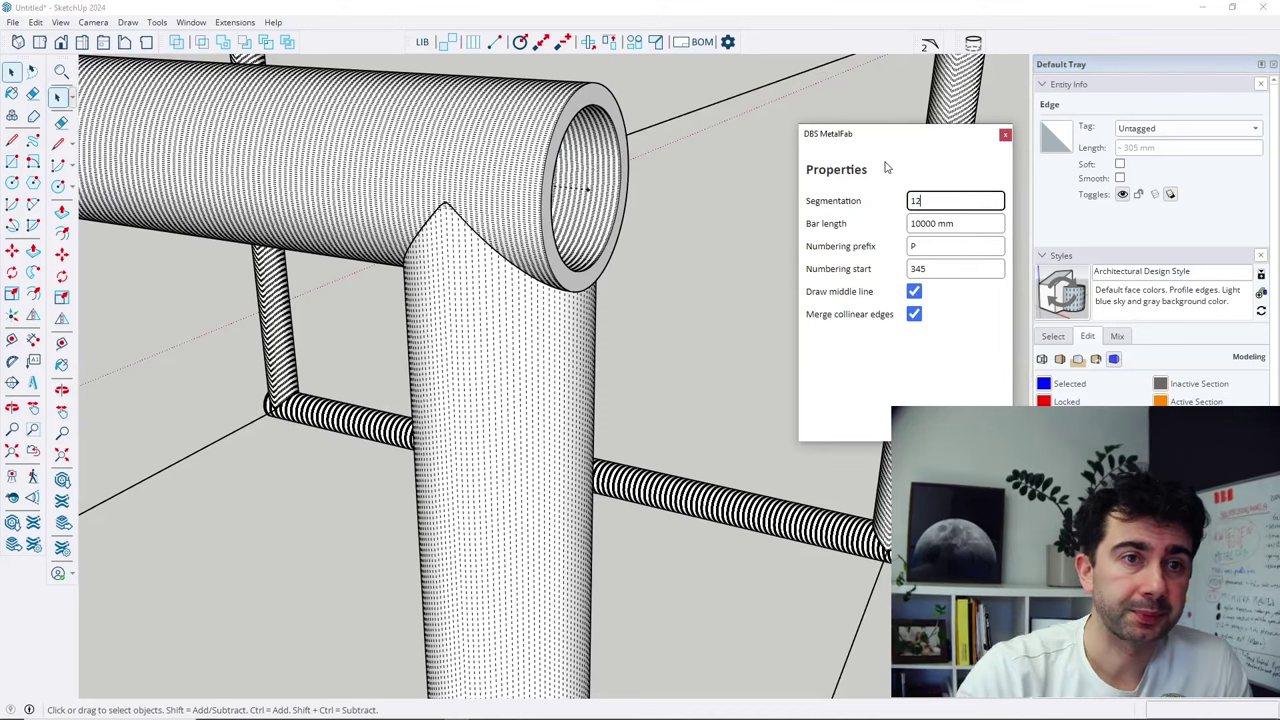
{"action": "left_click", "coordinate": [842, 226]}
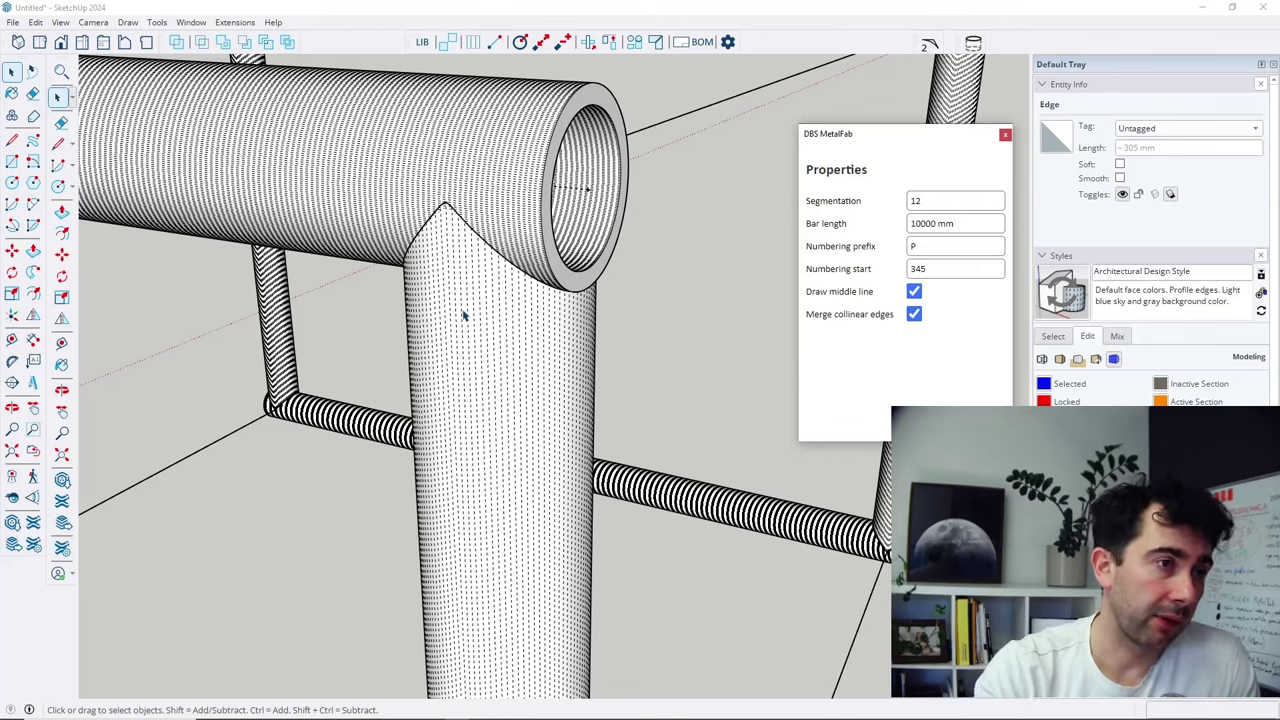
Try the real-time length tool on the vertical pipe, triggering the profile-loss warning.
{"action": "left_click", "coordinate": [540, 42]}
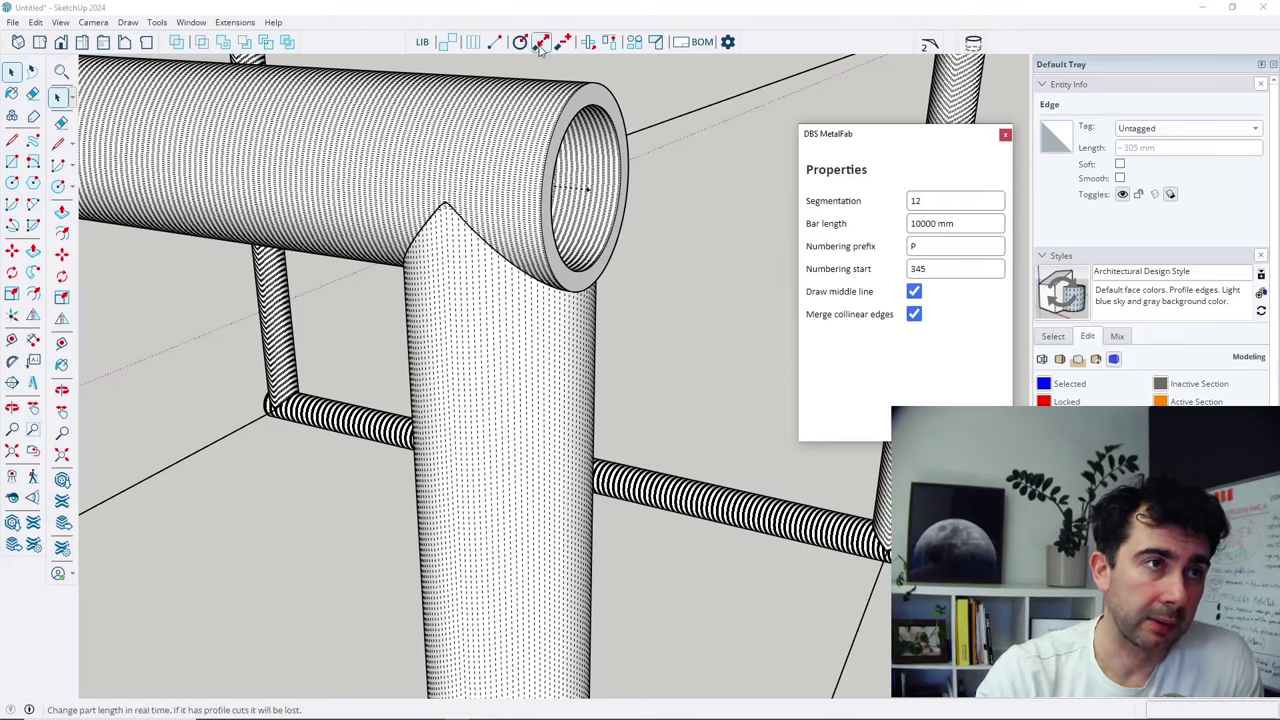
{"action": "left_click", "coordinate": [452, 345]}
{"action": "left_click", "coordinate": [470, 346]}
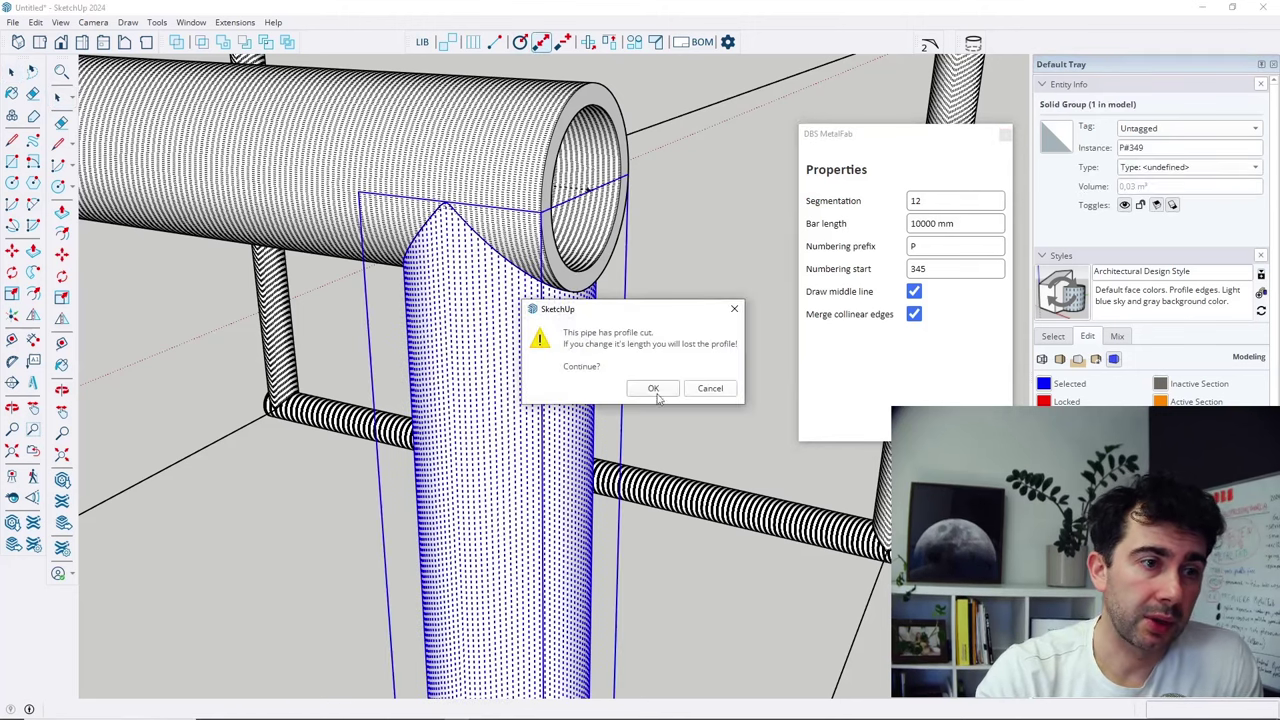
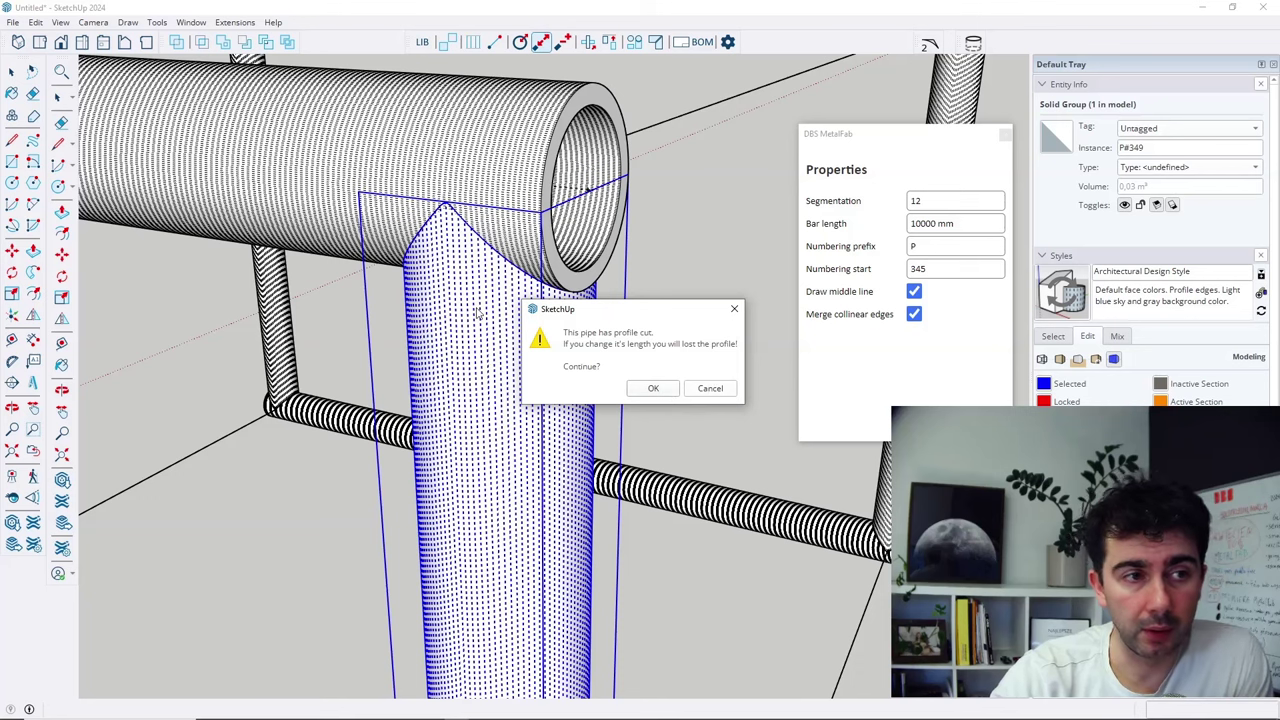
Cancel the profile-cut warning and offset the vertical pipe's top end back by half a pipe size.
{"action": "left_click", "coordinate": [710, 388]}
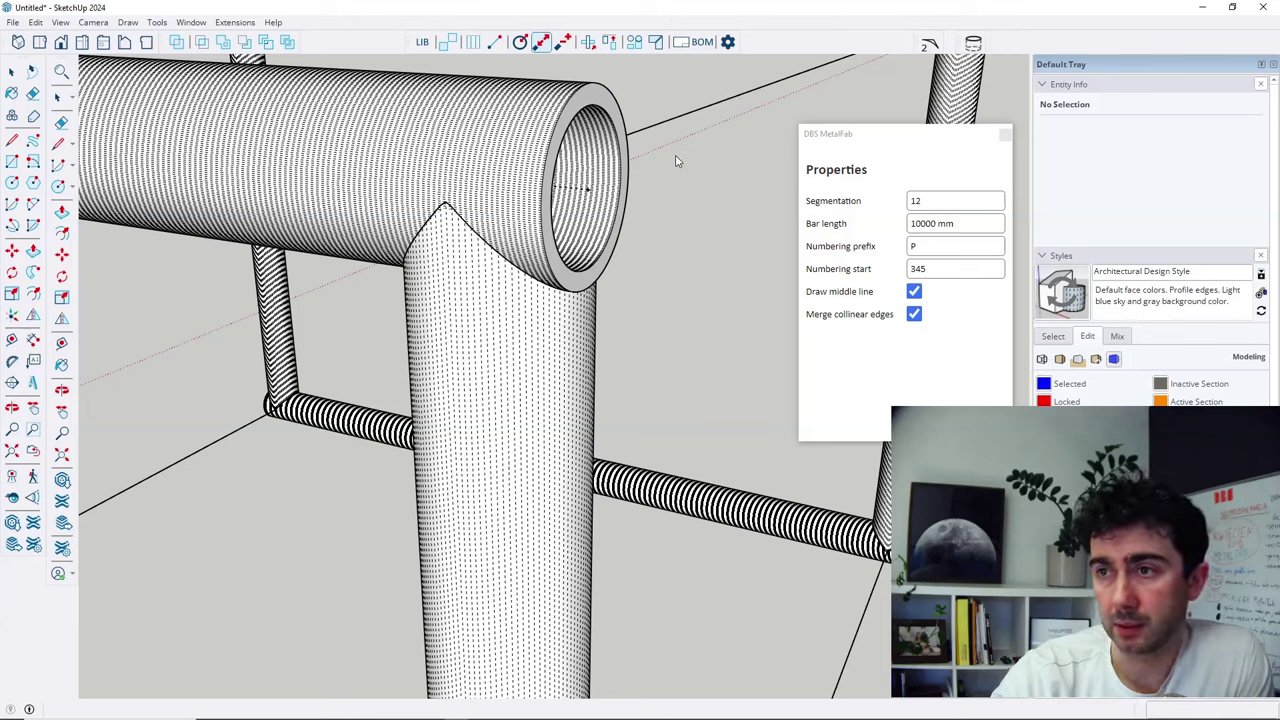
{"action": "left_click", "coordinate": [564, 47]}
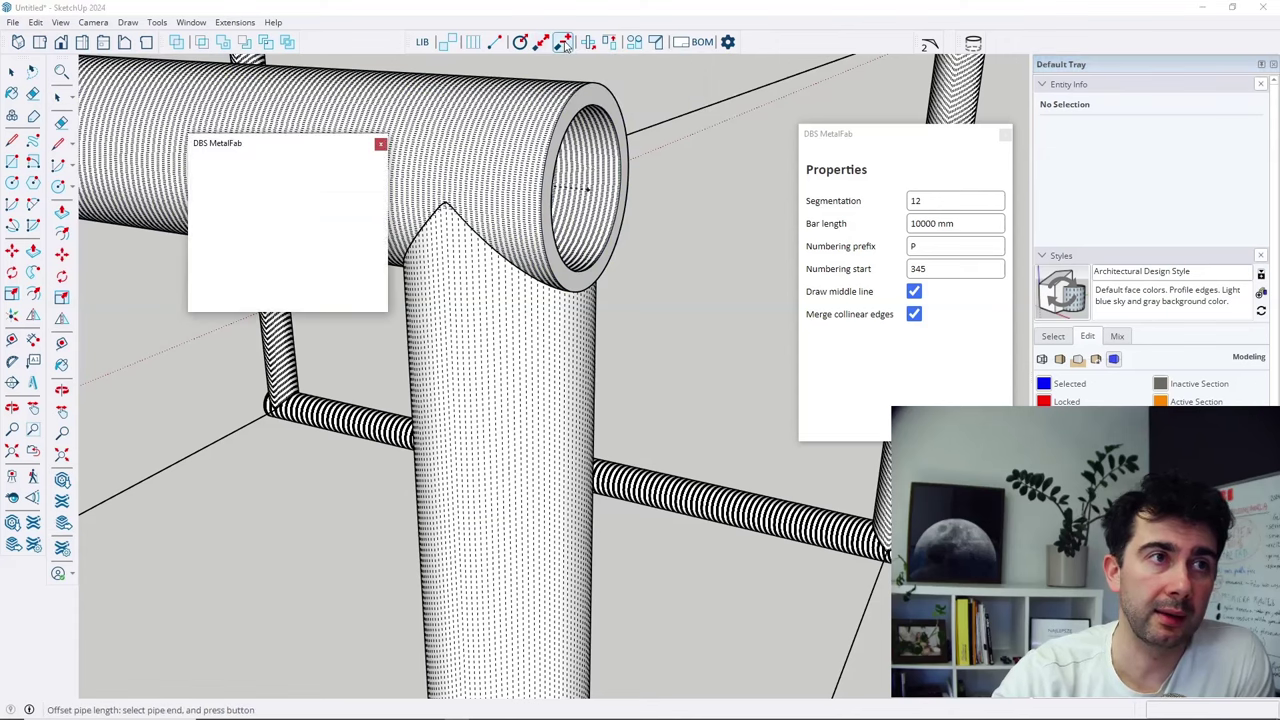
{"action": "middle_click_drag", "start_coordinate": [491, 300], "coordinate": [535, 310]}
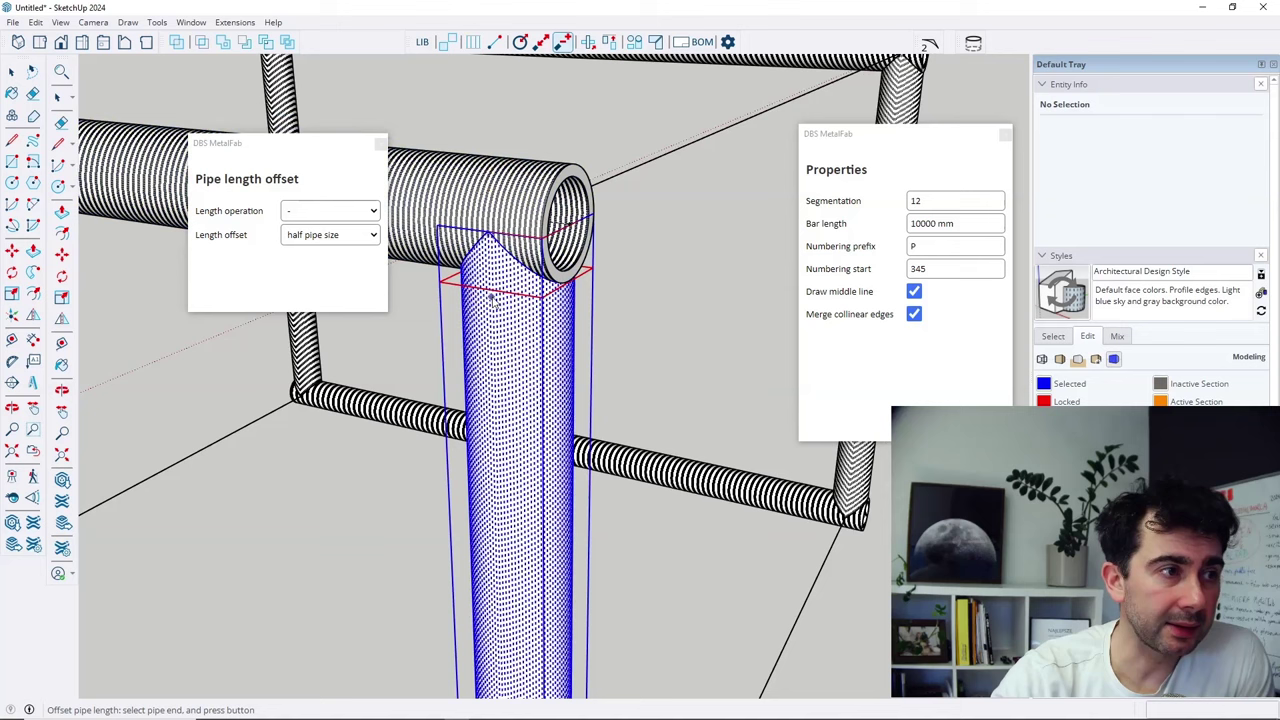
{"action": "left_click", "coordinate": [519, 301]}
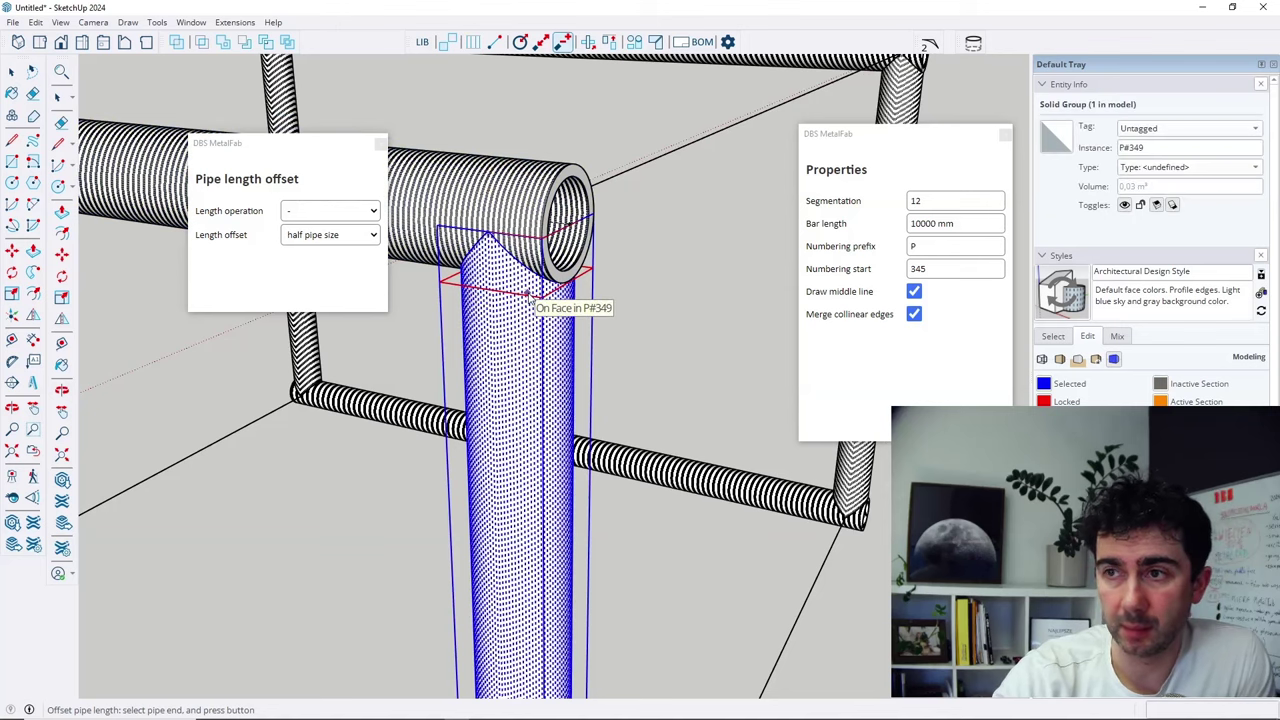
{"action": "left_click", "coordinate": [527, 296]}
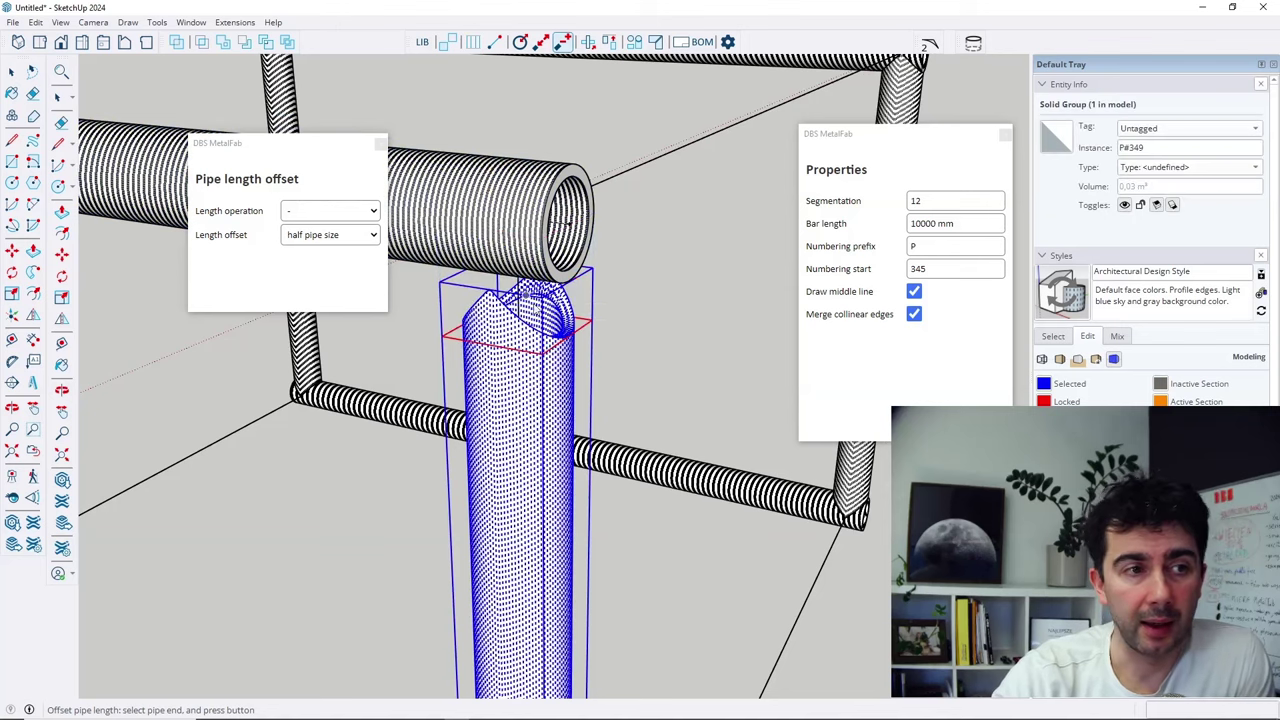
Check the shortened saddle end, then close the Pipe length offset dialog.
{"action": "middle_click_drag", "start_coordinate": [580, 395], "coordinate": [585, 395]}
{"action": "left_click", "coordinate": [582, 396]}
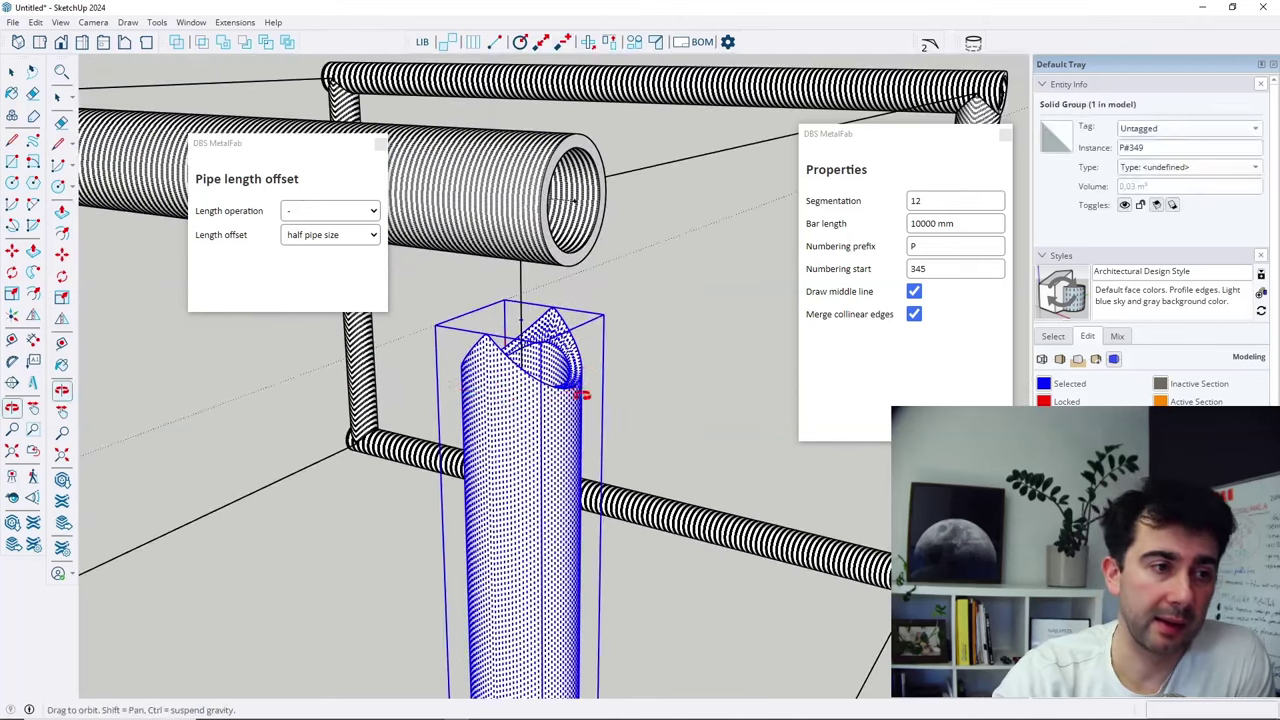
{"action": "scroll", "coordinate": [487, 396], "scroll_direction": "up", "scroll_amount": 2}
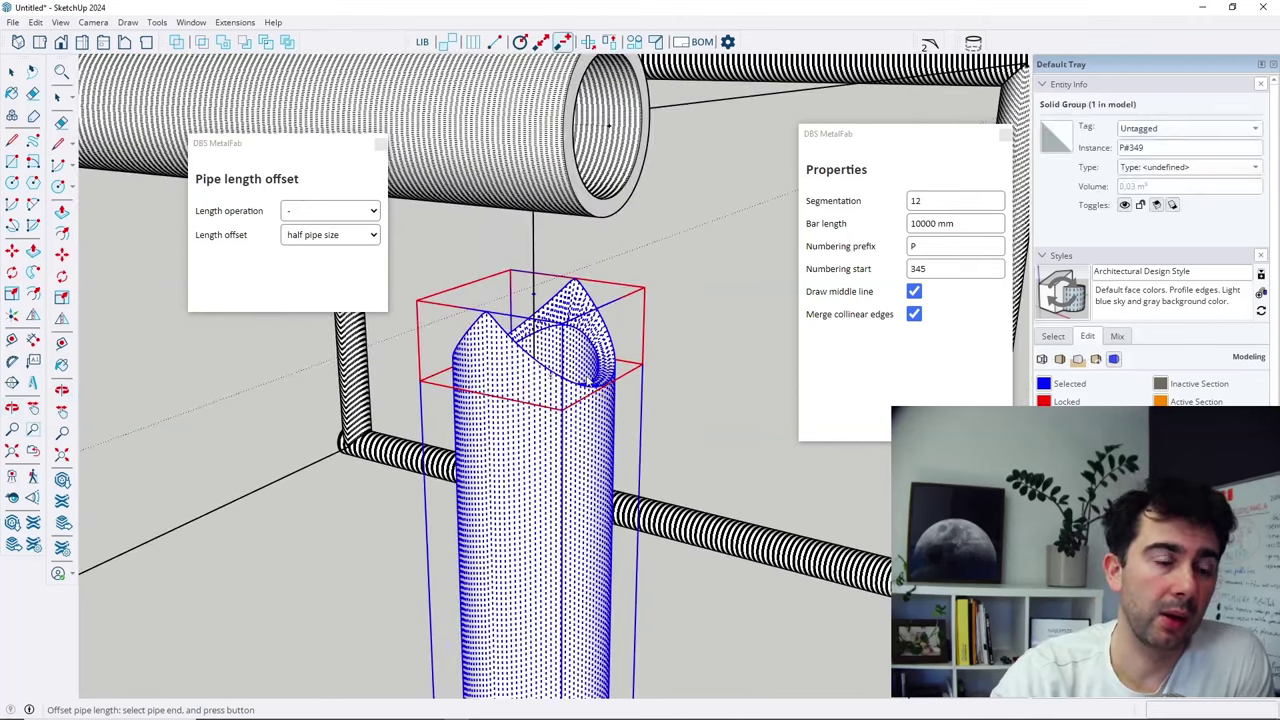
{"action": "left_click", "coordinate": [680, 304]}
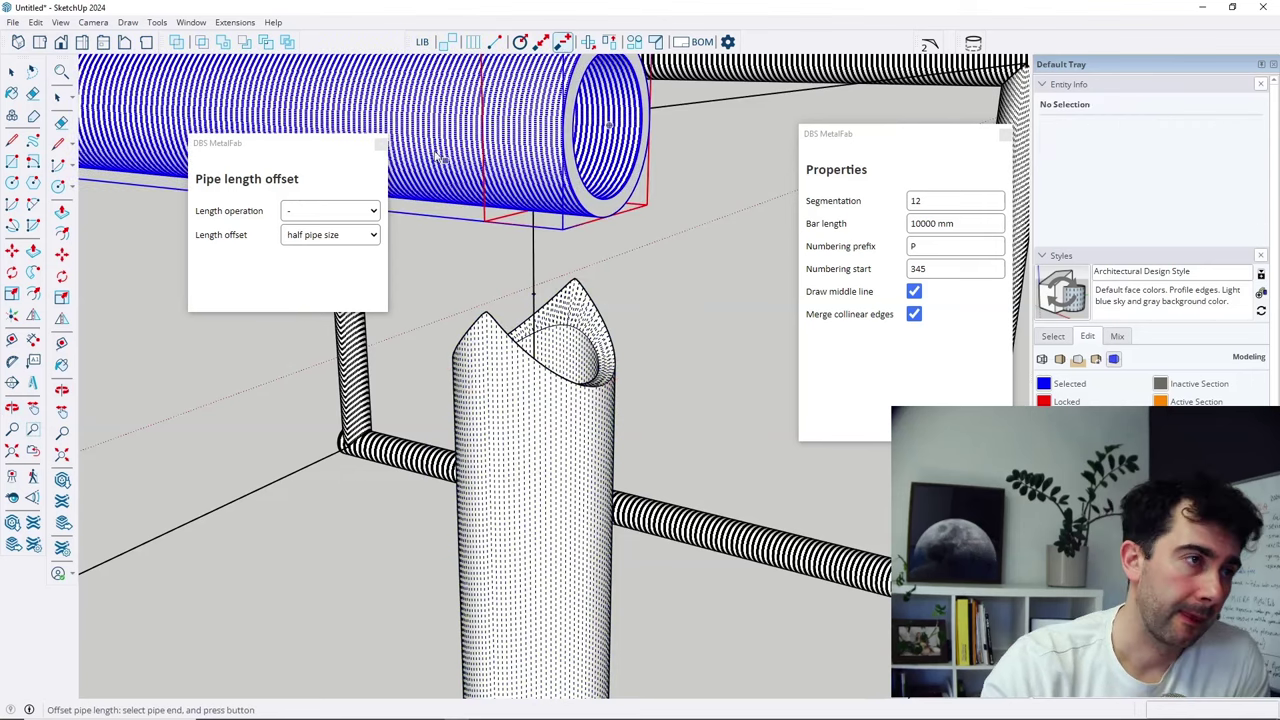
{"action": "left_click", "coordinate": [381, 145]}
{"action": "middle_click_drag", "start_coordinate": [693, 361], "coordinate": [580, 330]}
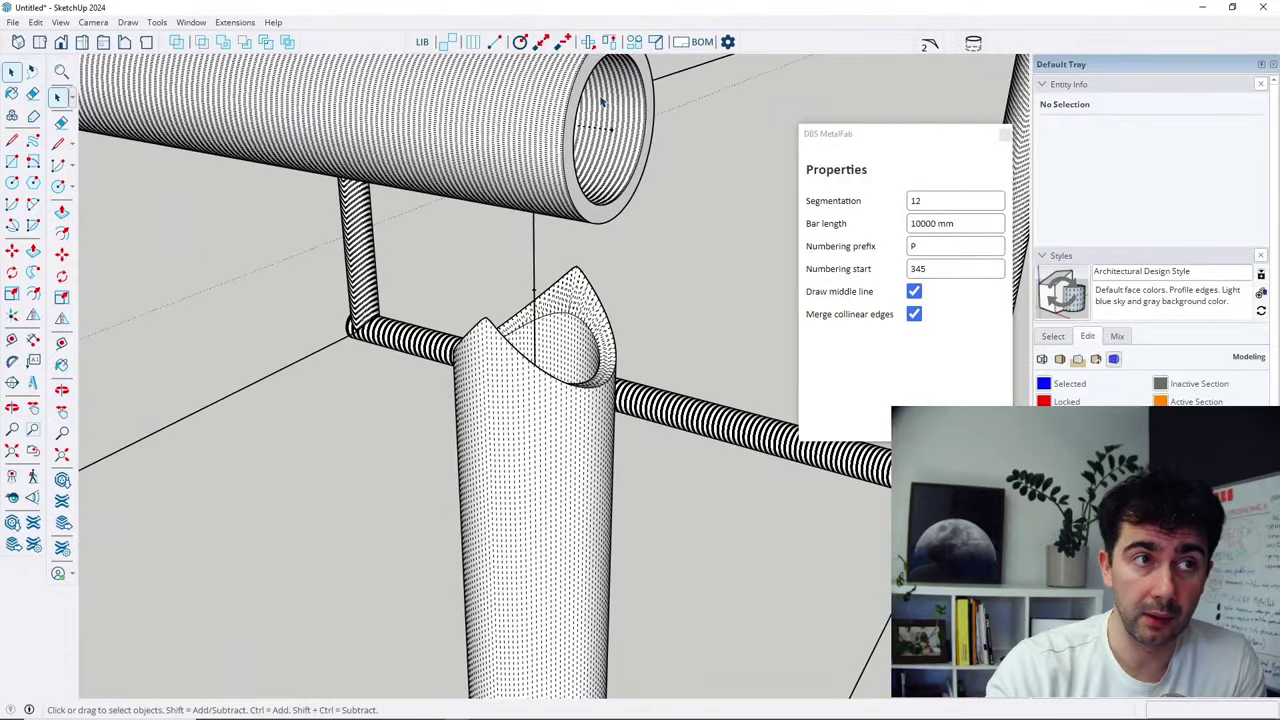
Shorten the vertical pipe by dragging its top end down, accepting loss of its profile cut.
{"action": "left_click", "coordinate": [542, 43]}
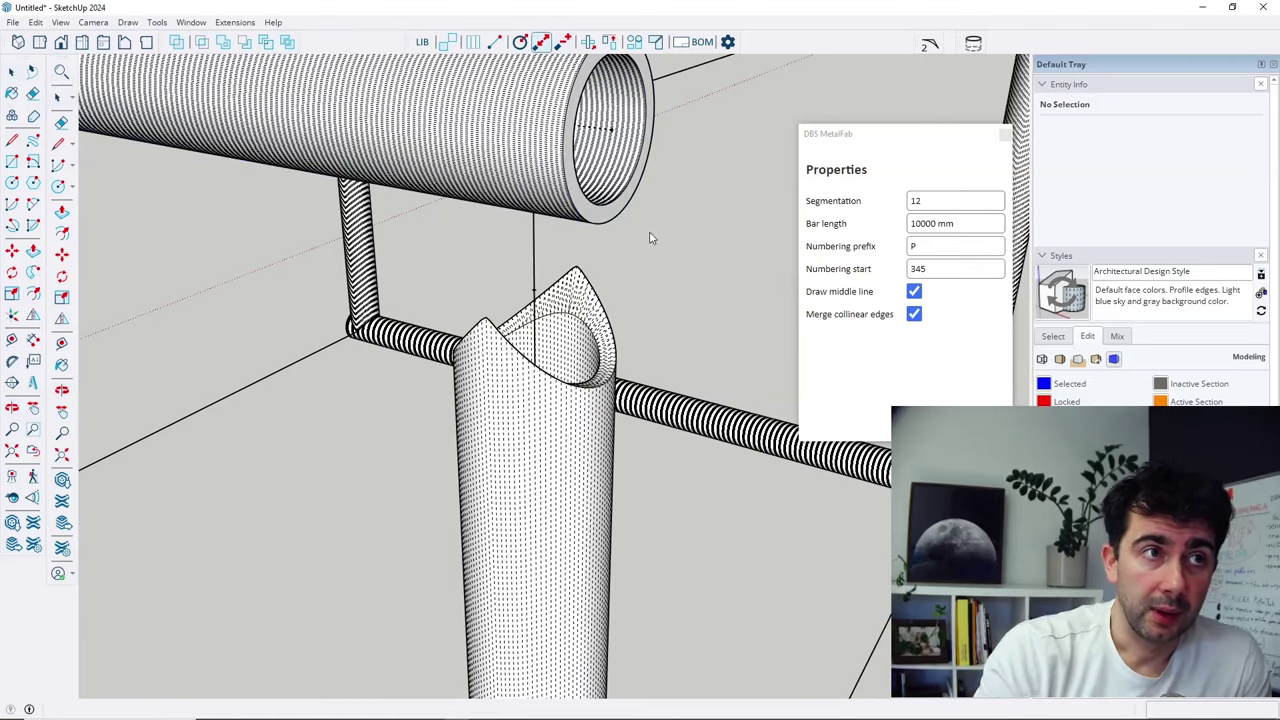
{"action": "left_click", "coordinate": [565, 378]}
{"action": "left_click", "coordinate": [653, 389]}
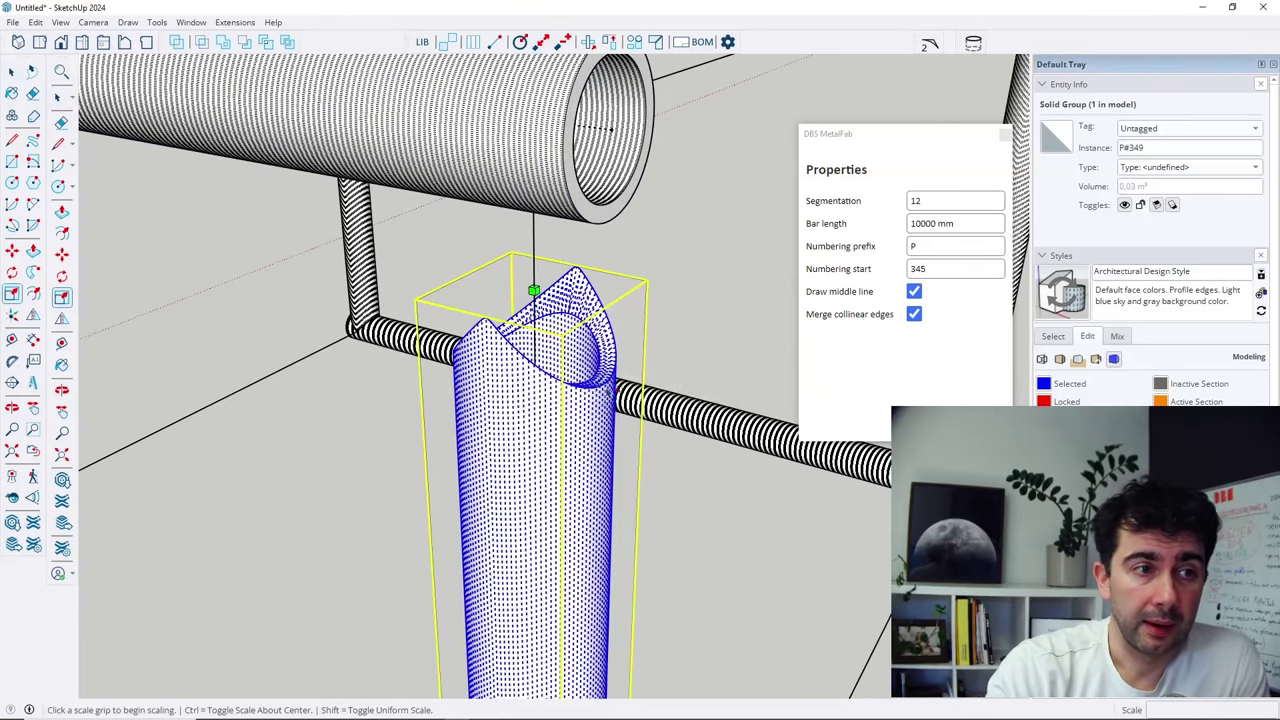
{"action": "middle_click_drag", "start_coordinate": [530, 288], "coordinate": [533, 299]}
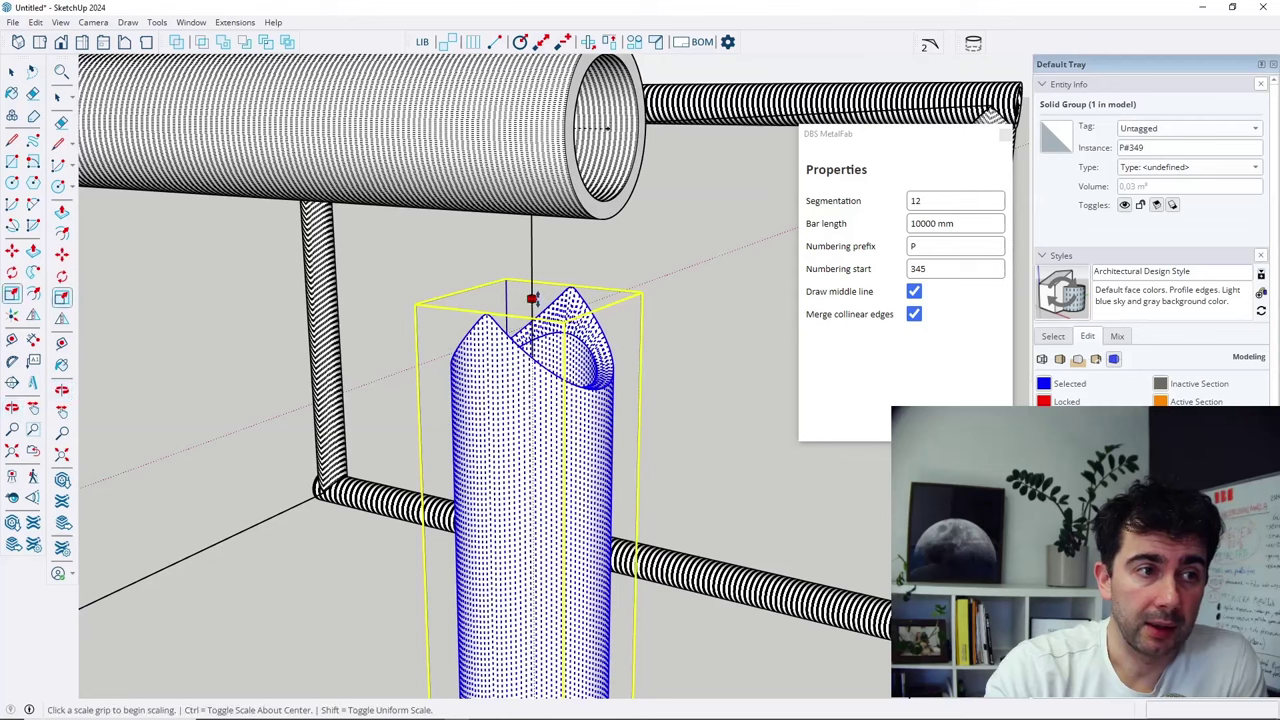
{"action": "left_click_drag", "start_coordinate": [531, 294], "coordinate": [531, 374]}
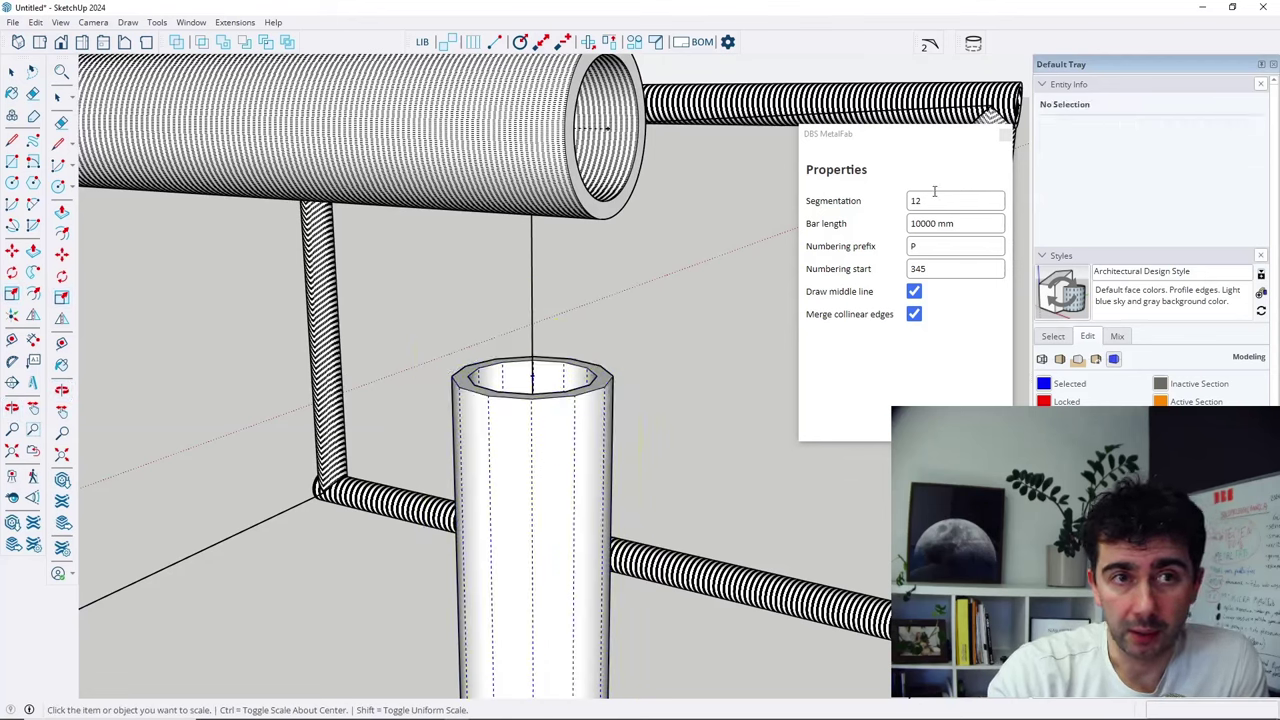
Review the DBS MetalFab Properties panel with Segmentation 12 and bar length 10000 mm.
{"action": "left_click", "coordinate": [877, 203]}
{"action": "double_click", "coordinate": [845, 203]}
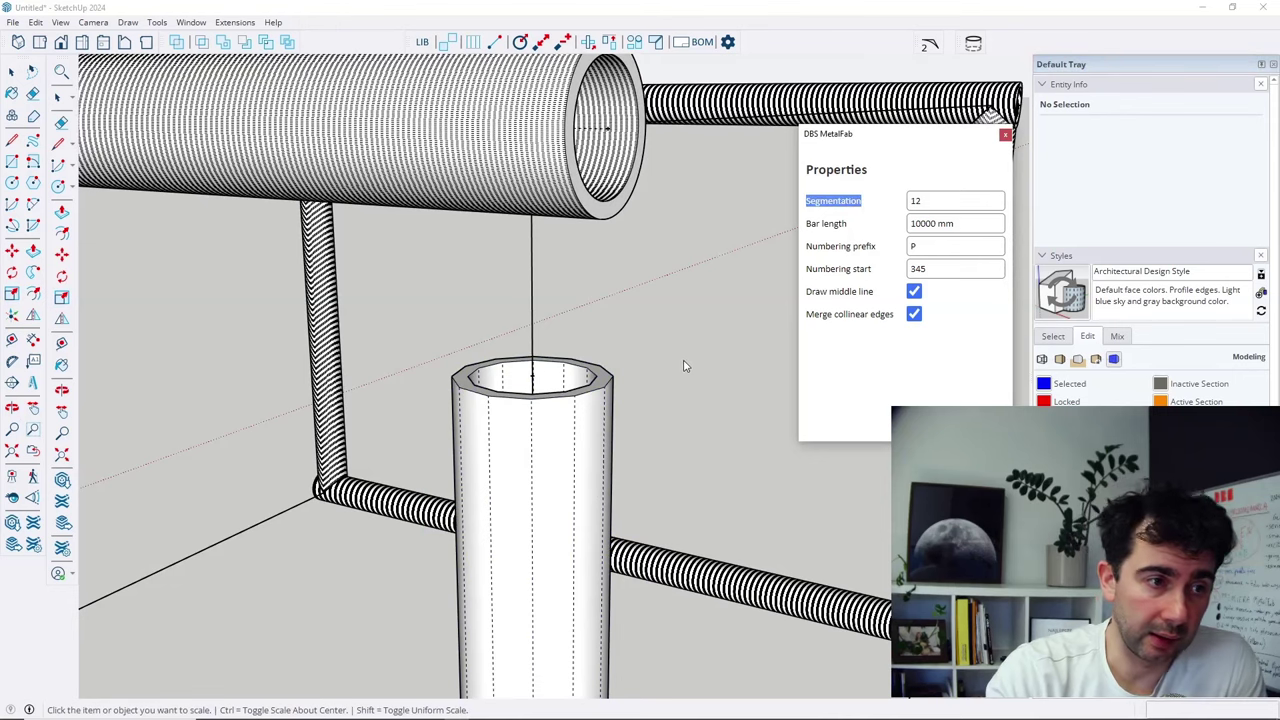
{"action": "left_click", "coordinate": [684, 366]}
{"action": "left_click", "coordinate": [845, 224]}
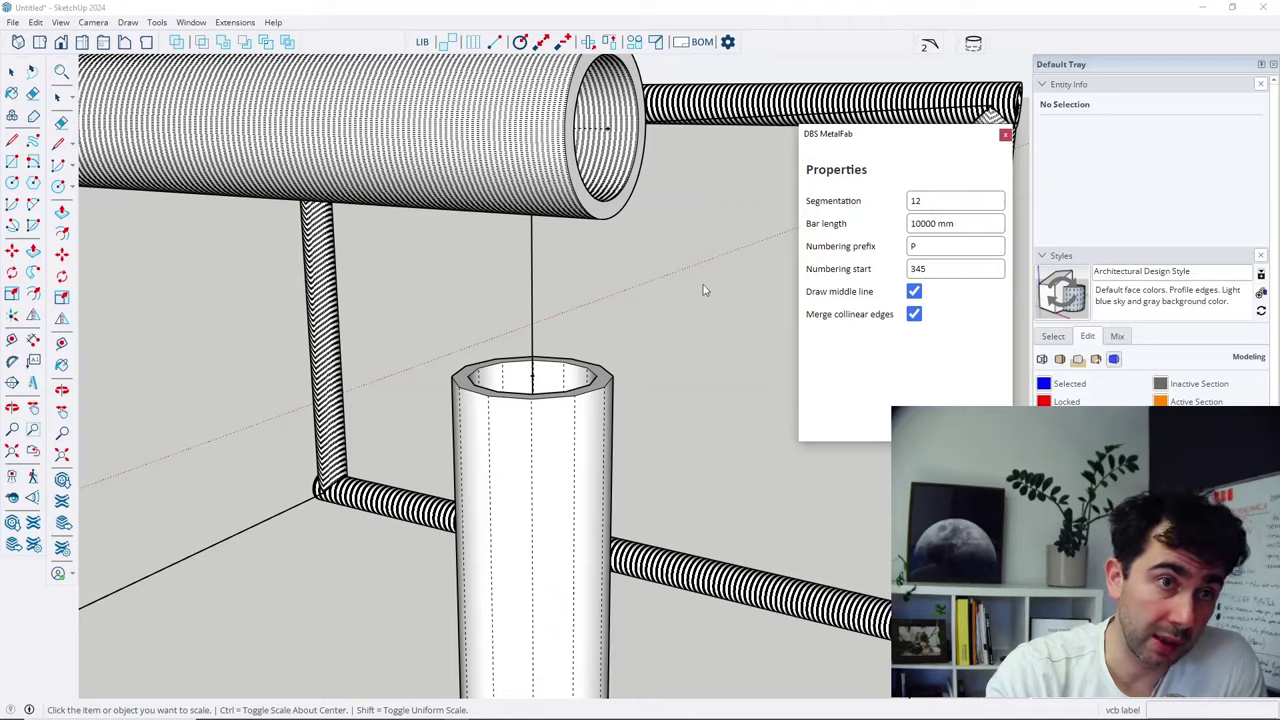
Orbit around the pipes, selecting and then deselecting the horizontal tube.
{"action": "middle_click_drag", "start_coordinate": [706, 290], "coordinate": [500, 414]}
{"action": "scroll", "coordinate": [513, 263], "scroll_direction": "up", "scroll_amount": 3}
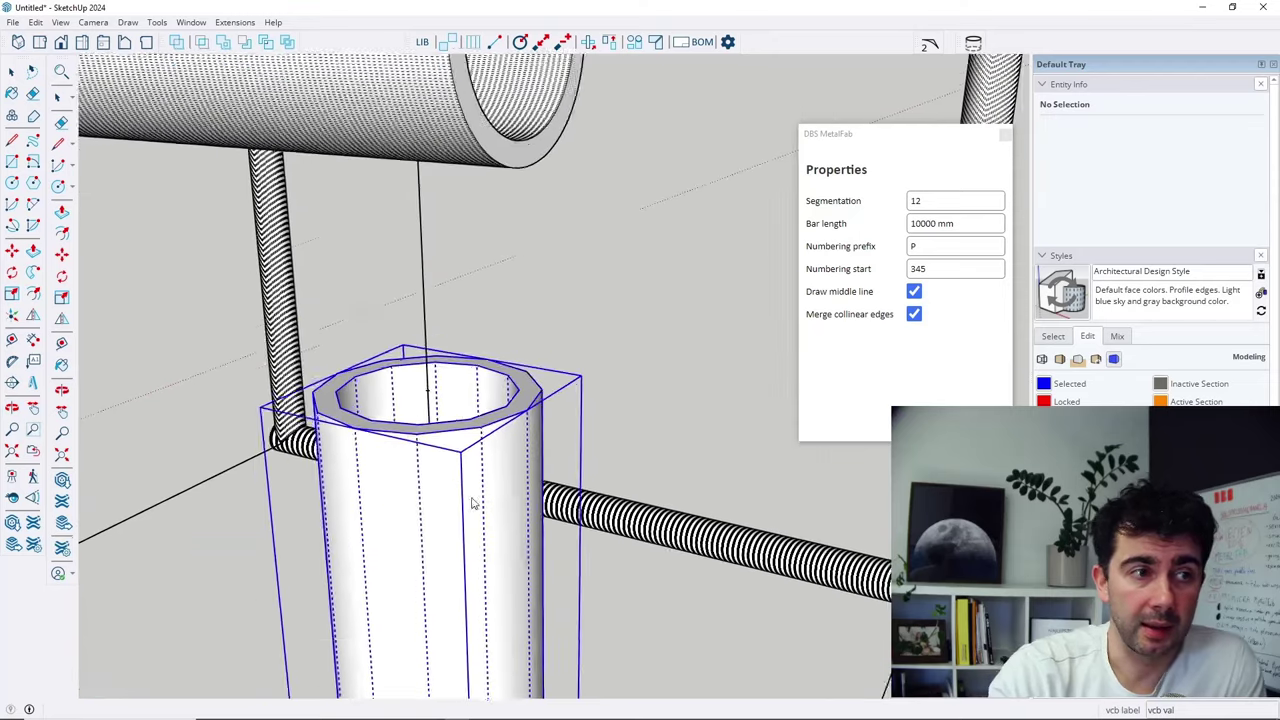
{"action": "middle_click_drag", "start_coordinate": [521, 290], "coordinate": [537, 303]}
{"action": "middle_click_drag", "start_coordinate": [601, 258], "coordinate": [531, 286]}
{"action": "left_click", "coordinate": [417, 296]}
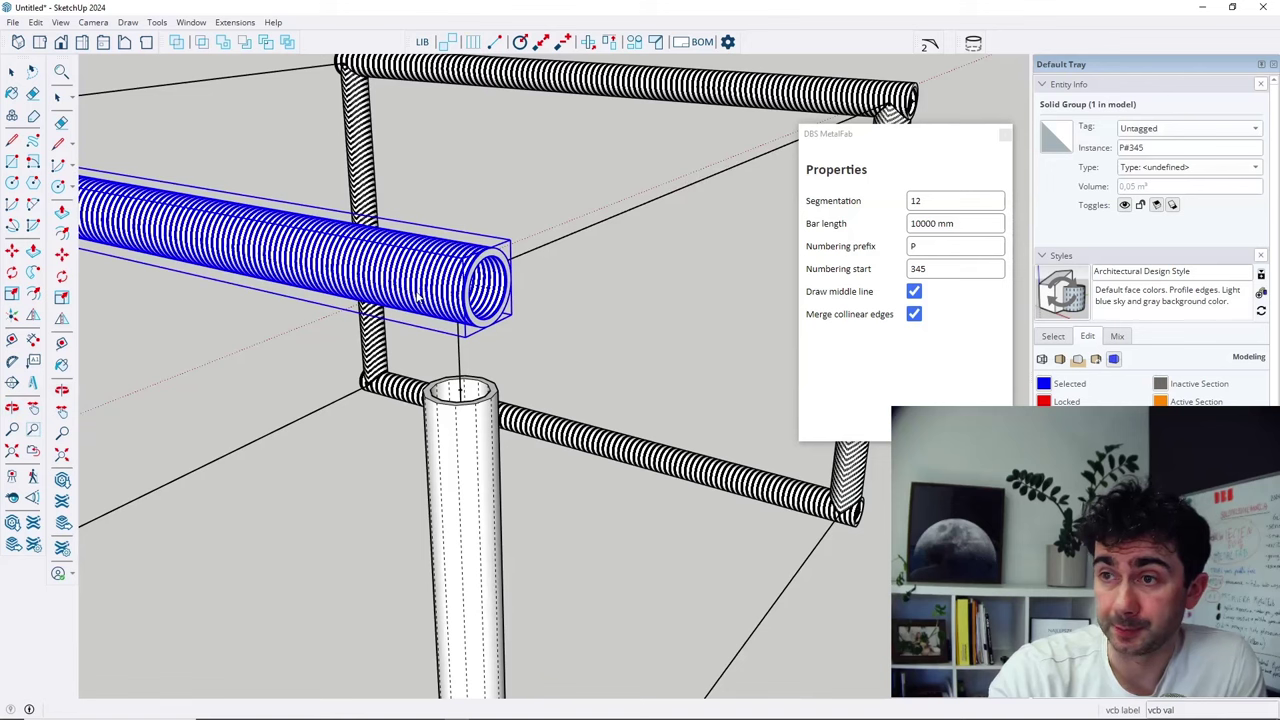
{"action": "left_click", "coordinate": [549, 251]}
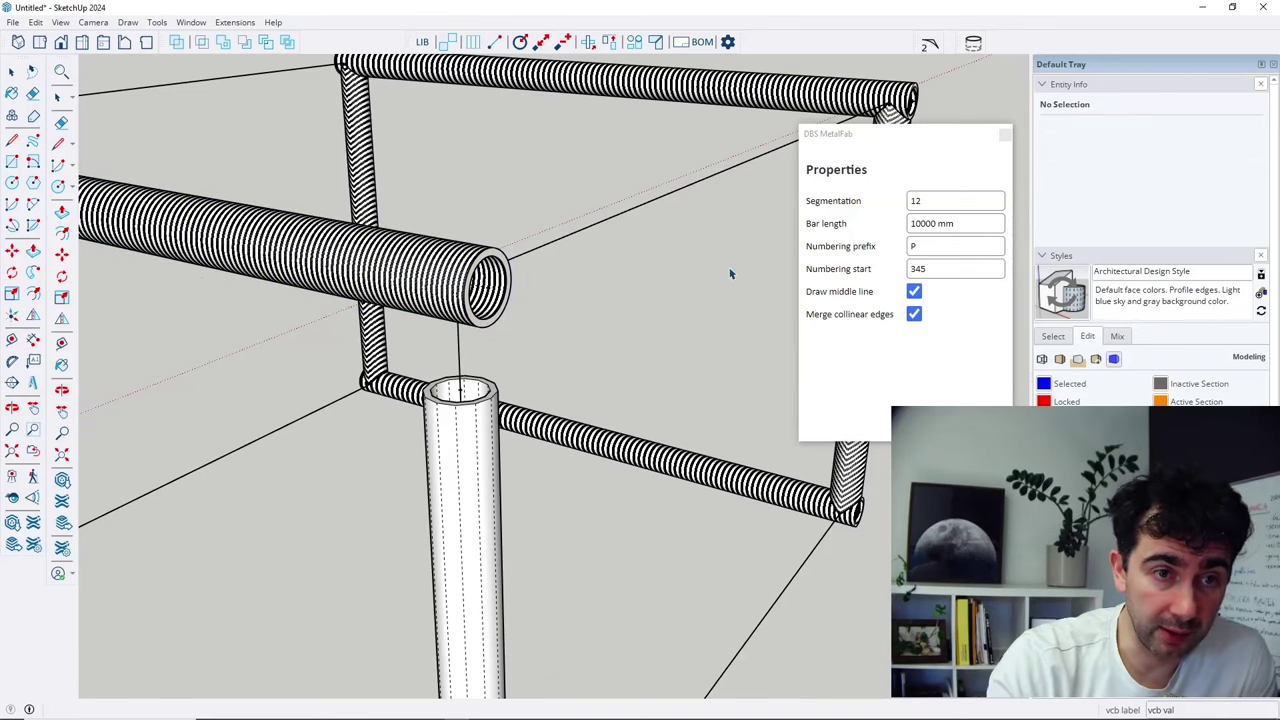
{"action": "key", "text": "space"}
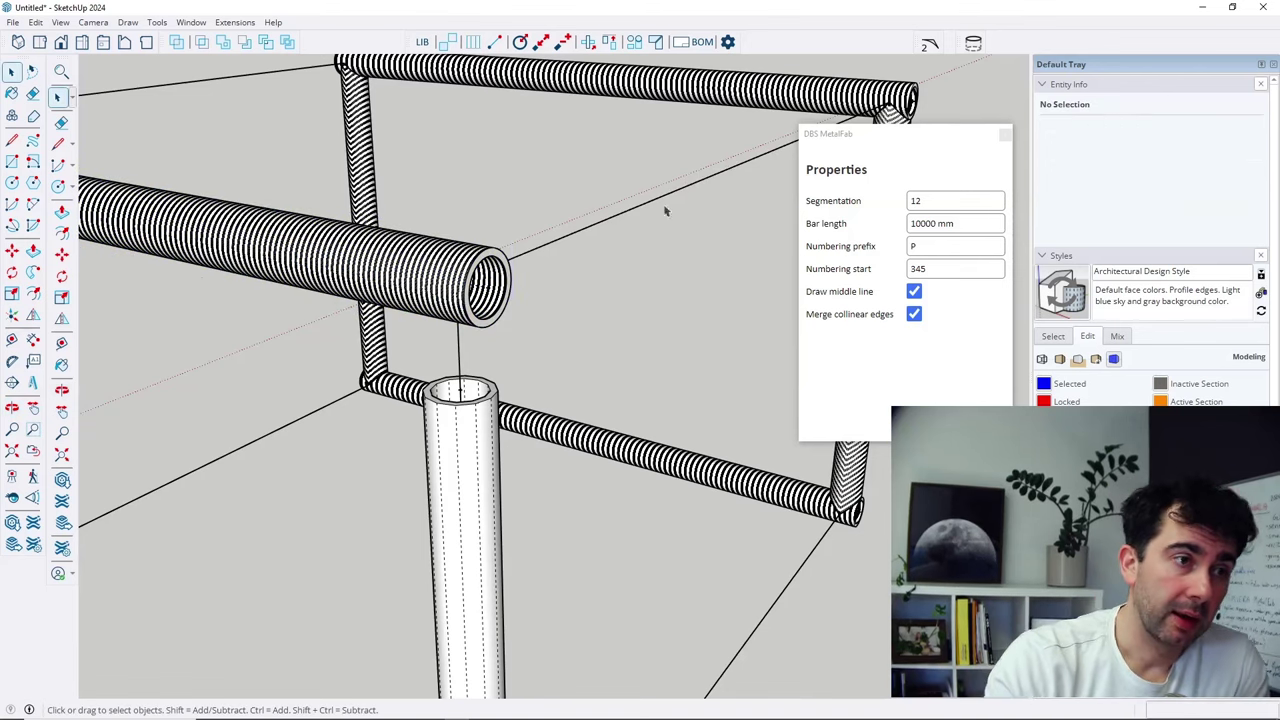
Extend the vertical pipe up to the horizontal tube, restoring its saddle-cut end.
{"action": "left_click", "coordinate": [633, 45]}
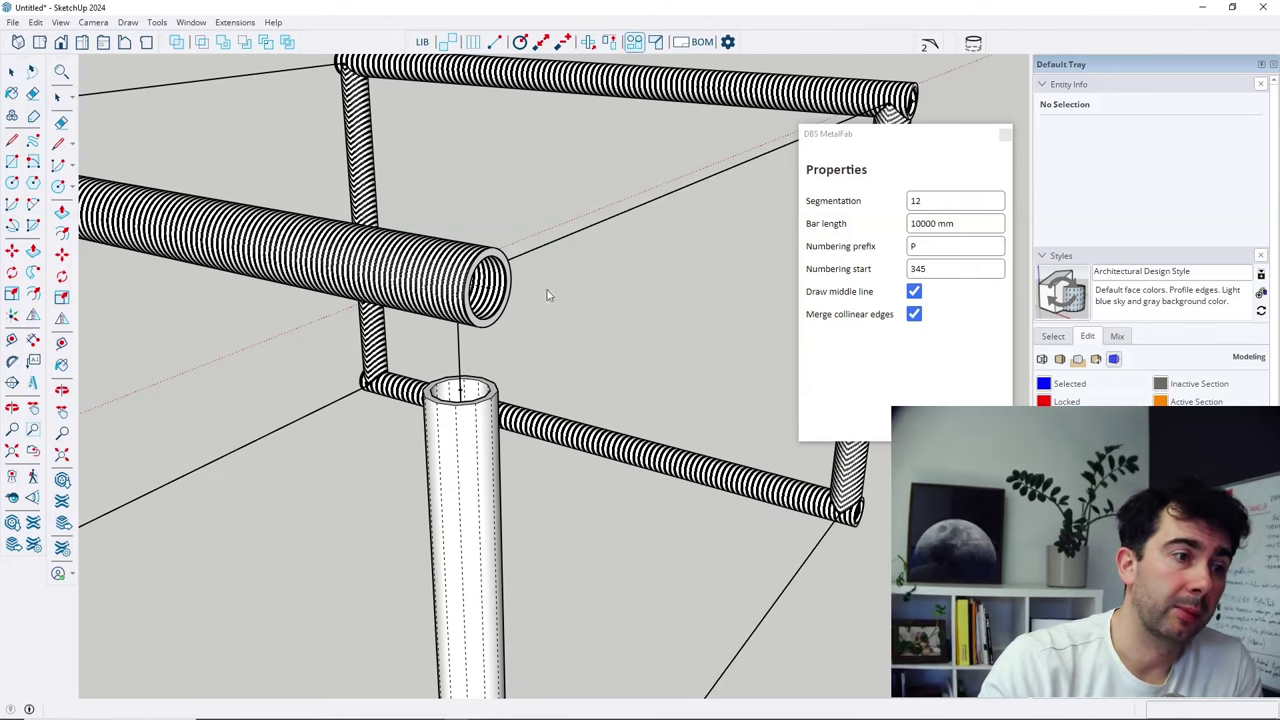
{"action": "left_click", "coordinate": [464, 436]}
{"action": "key", "text": "space"}
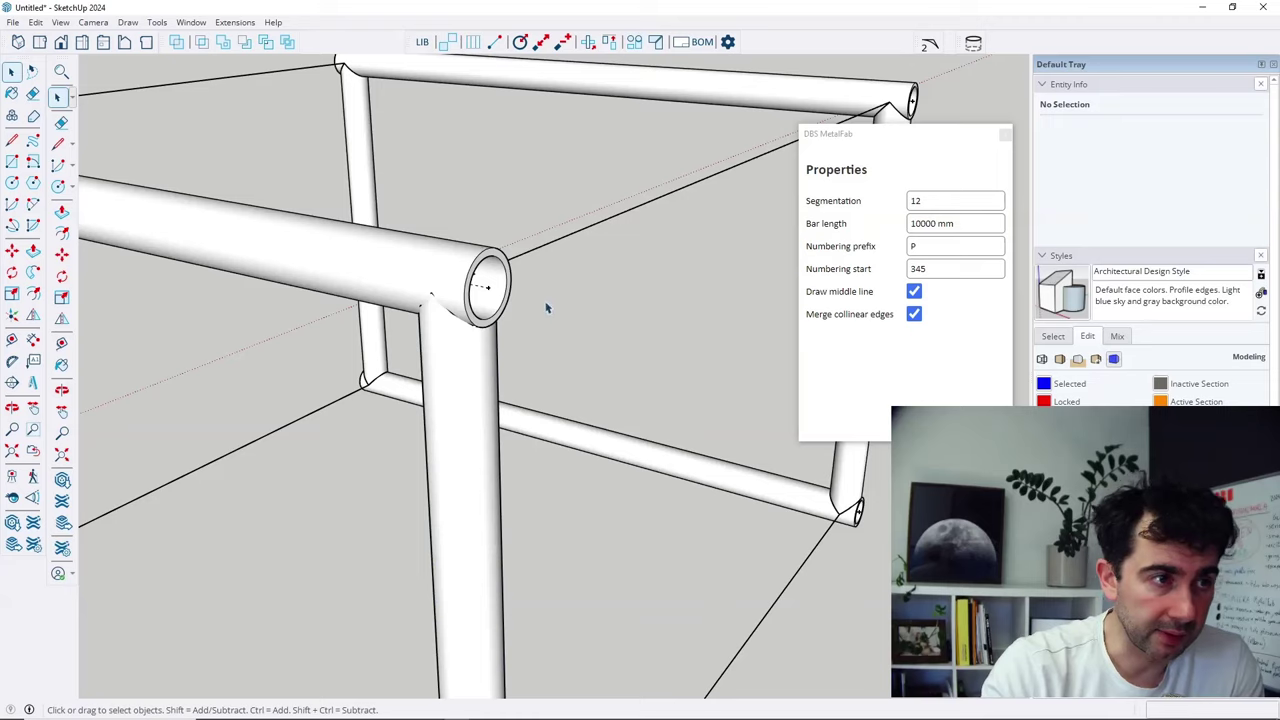
{"action": "scroll", "coordinate": [470, 265], "scroll_direction": "up", "scroll_amount": 3}
{"action": "scroll", "coordinate": [474, 262], "scroll_direction": "down", "scroll_amount": 1}
Hide the horizontal tube and clear the selection.
{"action": "left_click", "coordinate": [474, 262]}
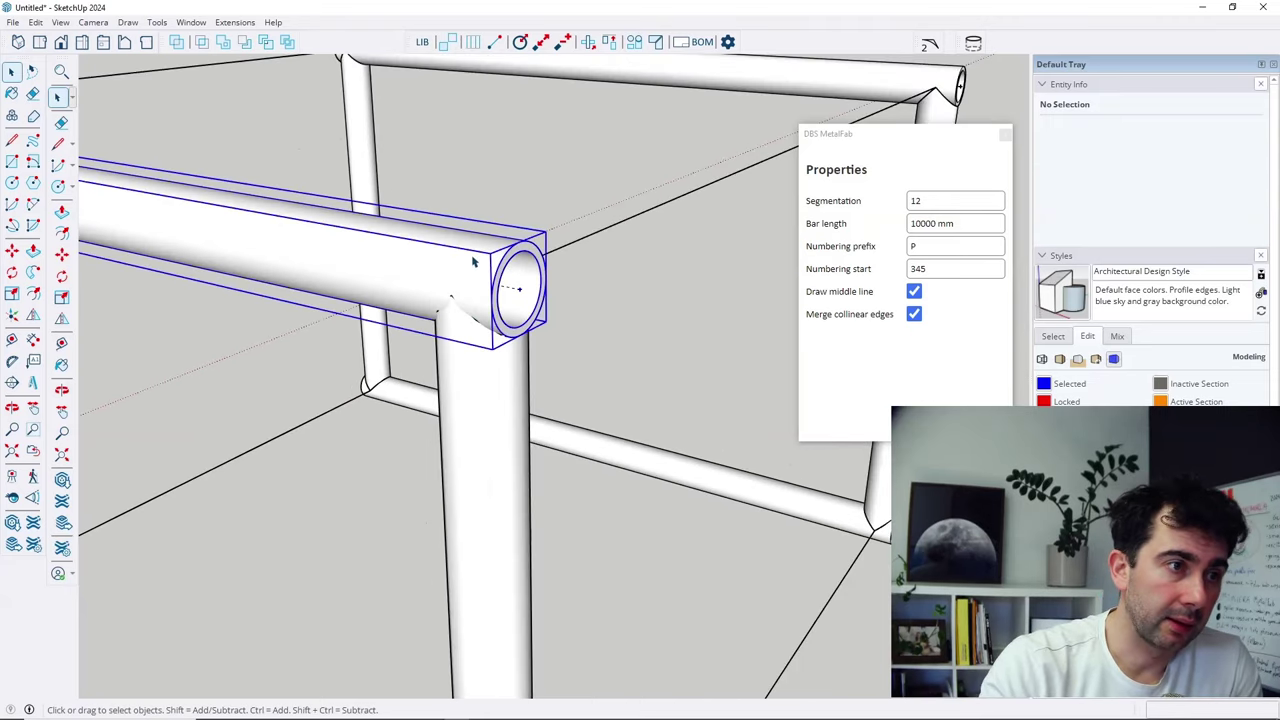
{"action": "right_click", "coordinate": [472, 254]}
{"action": "left_click", "coordinate": [521, 297]}
{"action": "left_click", "coordinate": [614, 335]}
Orbit around the vertical pipe to inspect its hollow saddle-cut top.
{"action": "middle_click_drag", "start_coordinate": [614, 335], "coordinate": [691, 434]}
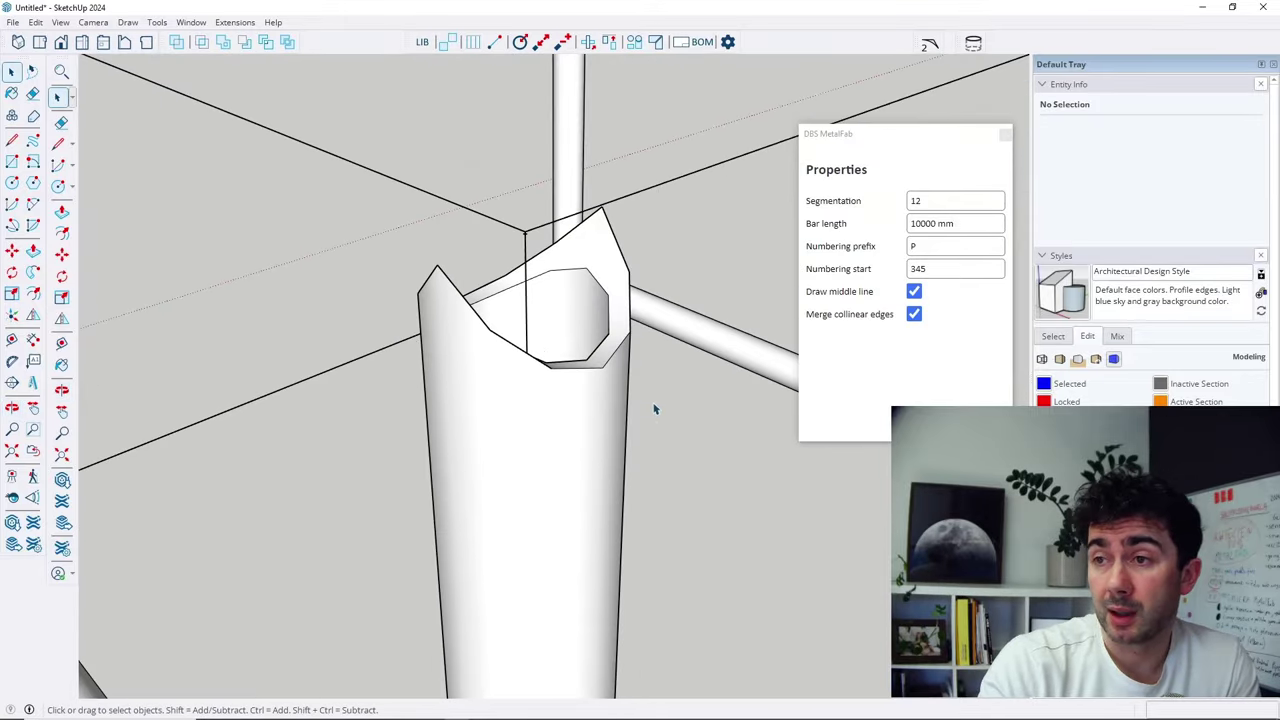
{"action": "scroll", "coordinate": [543, 380], "scroll_direction": "down", "scroll_amount": 5}
{"action": "middle_click_drag", "start_coordinate": [537, 386], "coordinate": [487, 313]}
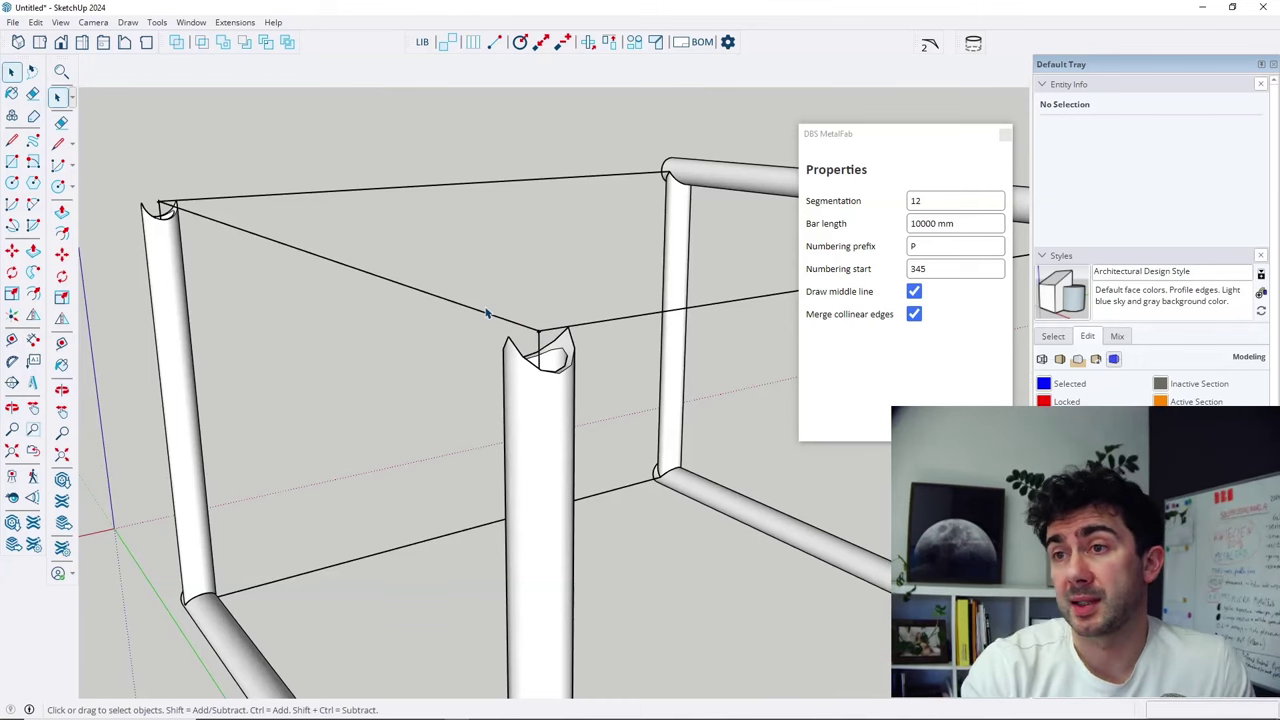
{"action": "scroll", "coordinate": [580, 390], "scroll_direction": "up", "scroll_amount": 3}
{"action": "scroll", "coordinate": [586, 376], "scroll_direction": "down", "scroll_amount": 5}
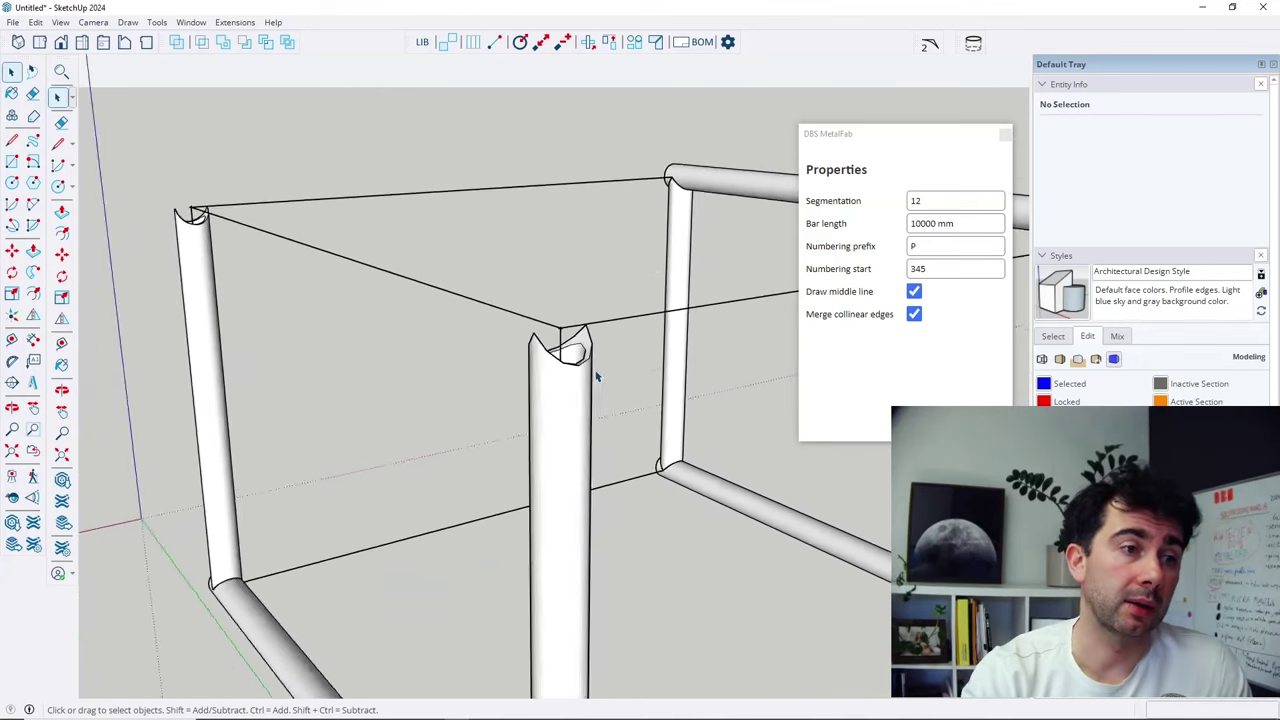
{"action": "middle_click_drag", "start_coordinate": [571, 360], "coordinate": [300, 263]}
{"action": "scroll", "coordinate": [314, 271], "scroll_direction": "up", "scroll_amount": 6}
{"action": "middle_click_drag", "start_coordinate": [418, 313], "coordinate": [494, 451]}
{"action": "scroll", "coordinate": [368, 296], "scroll_direction": "down", "scroll_amount": 3}
{"action": "scroll", "coordinate": [368, 296], "scroll_direction": "down", "scroll_amount": 5}
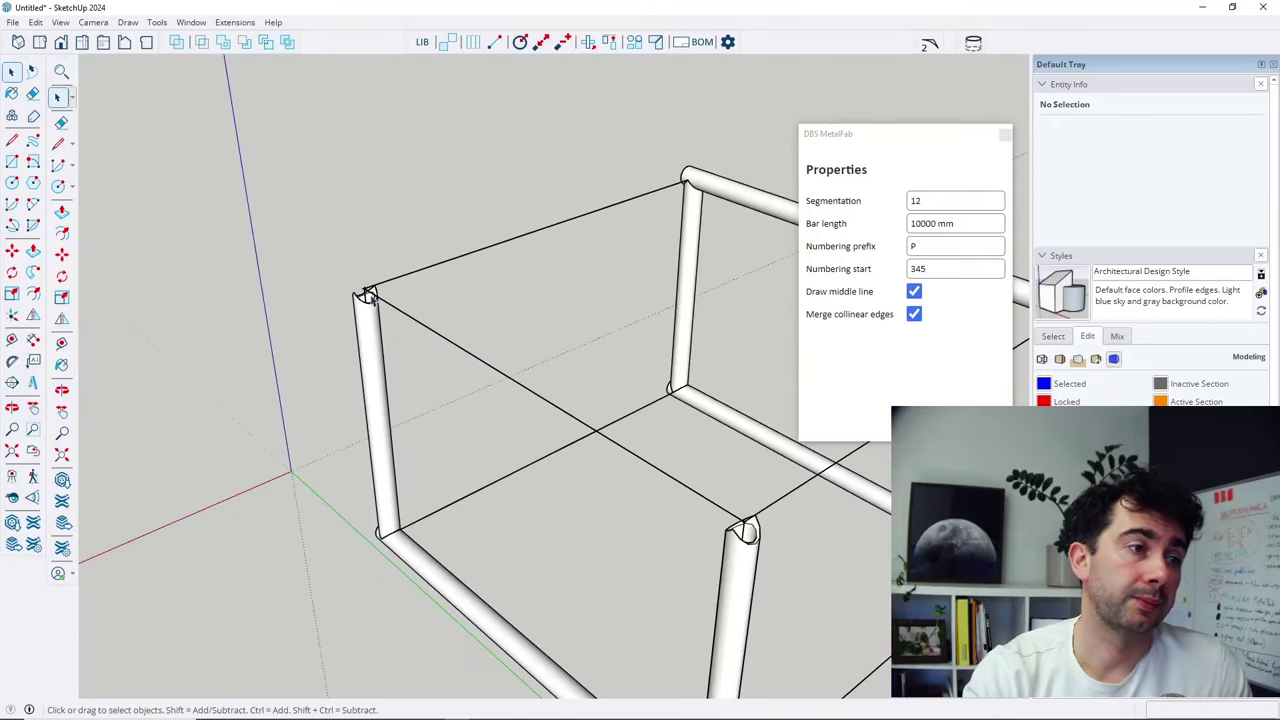
{"action": "middle_click_drag", "start_coordinate": [368, 296], "coordinate": [431, 346]}
{"action": "scroll", "coordinate": [564, 414], "scroll_direction": "up", "scroll_amount": 6}
{"action": "middle_click_drag", "start_coordinate": [564, 414], "coordinate": [611, 438]}
{"action": "key", "text": "space"}
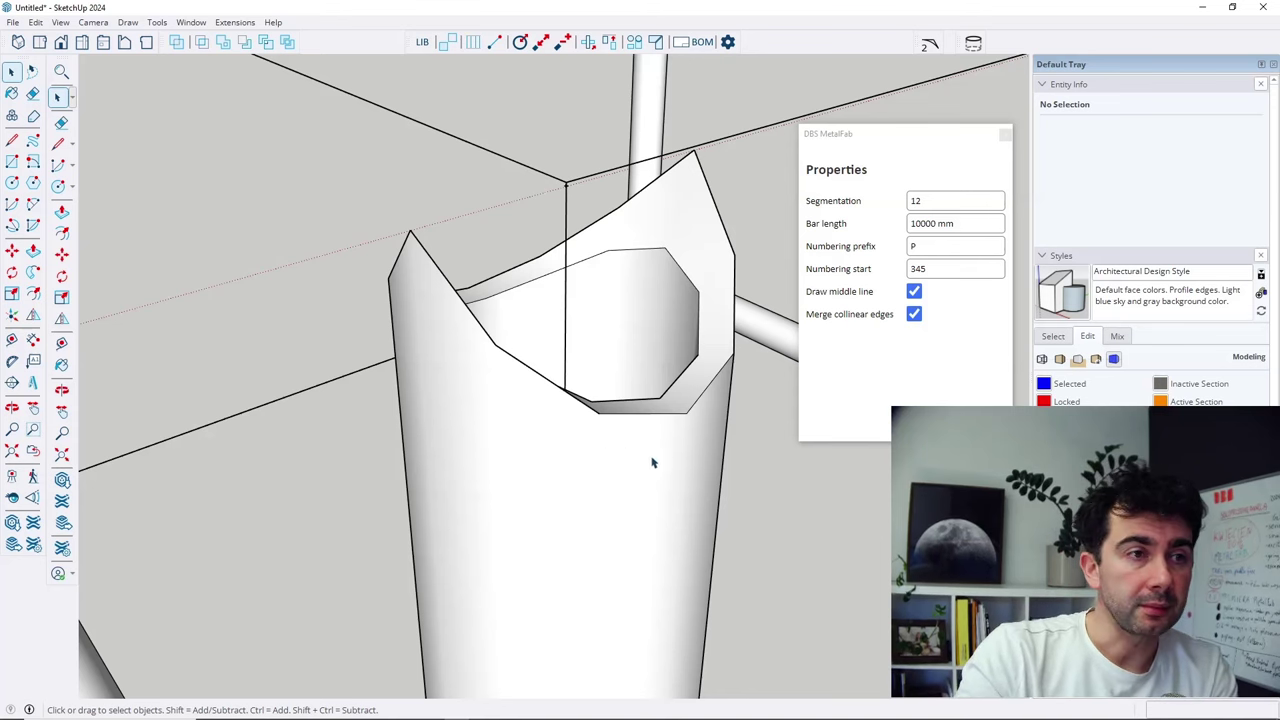
Toggle hidden geometry off and back on while viewing the tube from the front.
{"action": "mouse_move", "coordinate": [681, 478]}
{"action": "middle_mouse_down"}
{"action": "mouse_move", "coordinate": [591, 486]}
{"action": "mouse_move", "coordinate": [460, 297]}
{"action": "mouse_move", "coordinate": [419, 329]}
{"action": "mouse_move", "coordinate": [574, 434]}
{"action": "mouse_move", "coordinate": [674, 451]}
{"action": "mouse_move", "coordinate": [666, 486]}
{"action": "middle_mouse_up"}
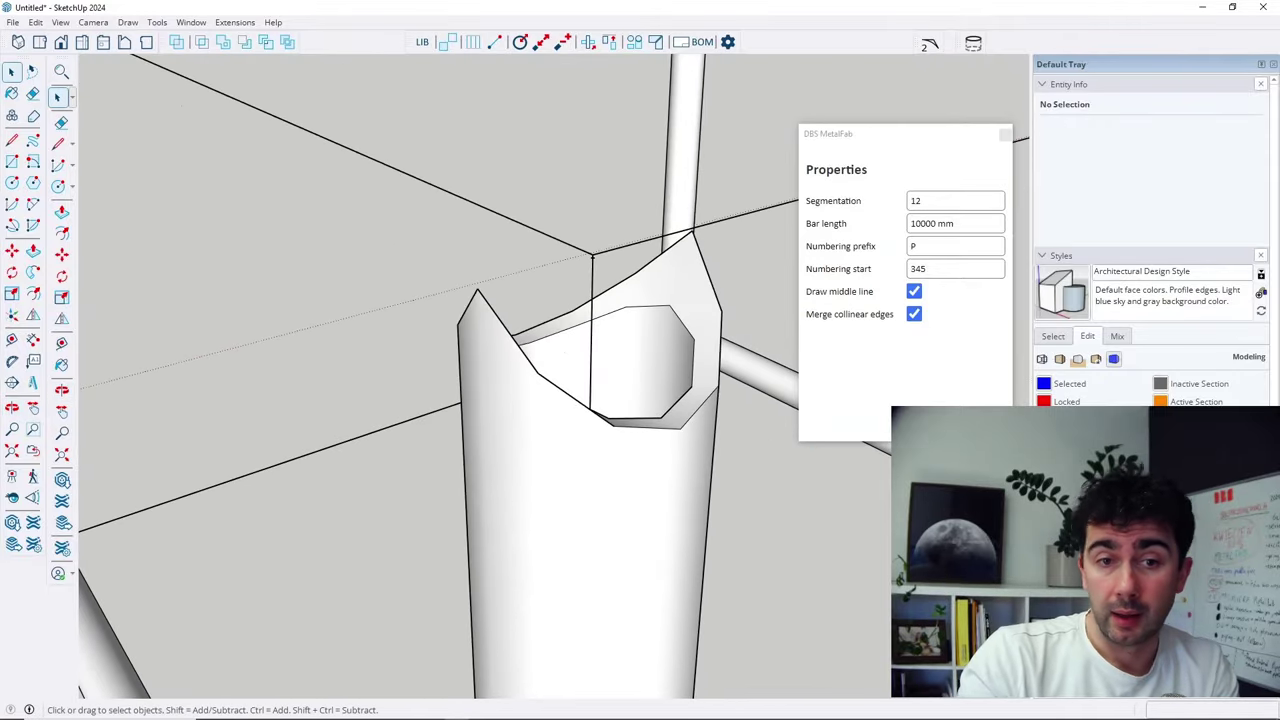
{"action": "scroll", "coordinate": [651, 491], "scroll_direction": "down", "scroll_amount": 3}
{"action": "scroll", "coordinate": [777, 514], "scroll_direction": "down", "scroll_amount": 2}
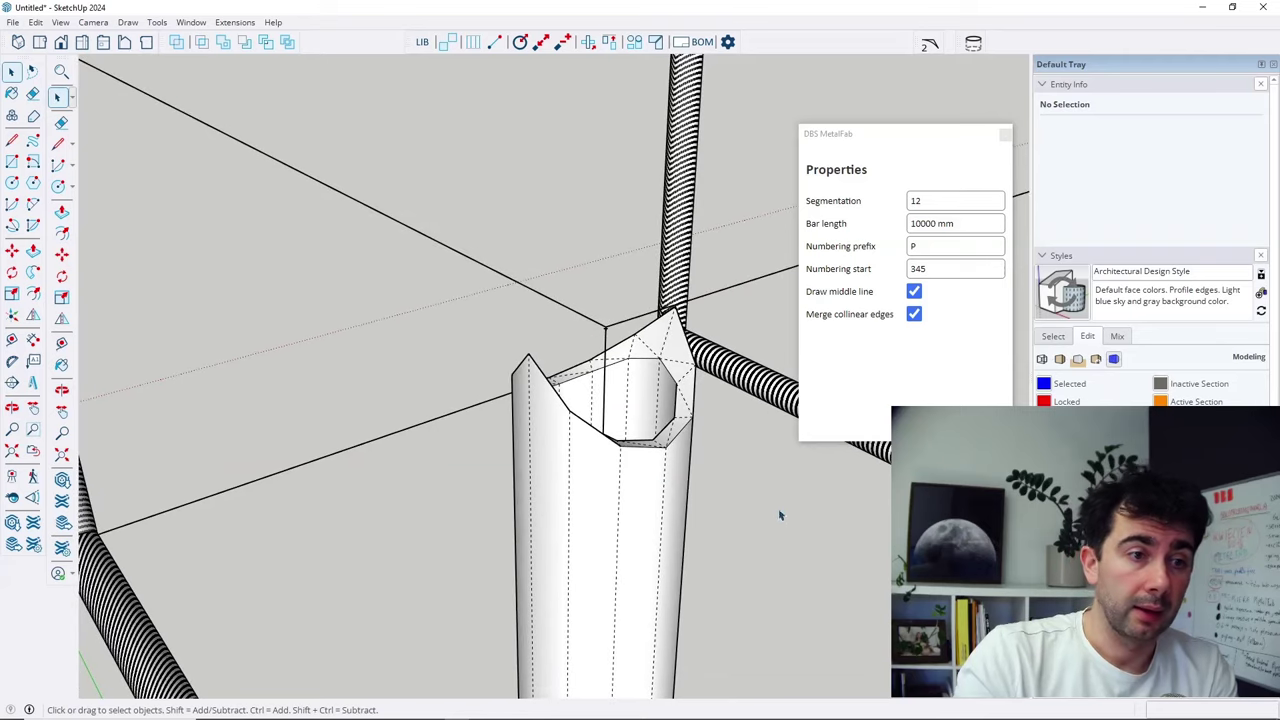
{"action": "middle_click_drag", "start_coordinate": [777, 514], "coordinate": [640, 420]}
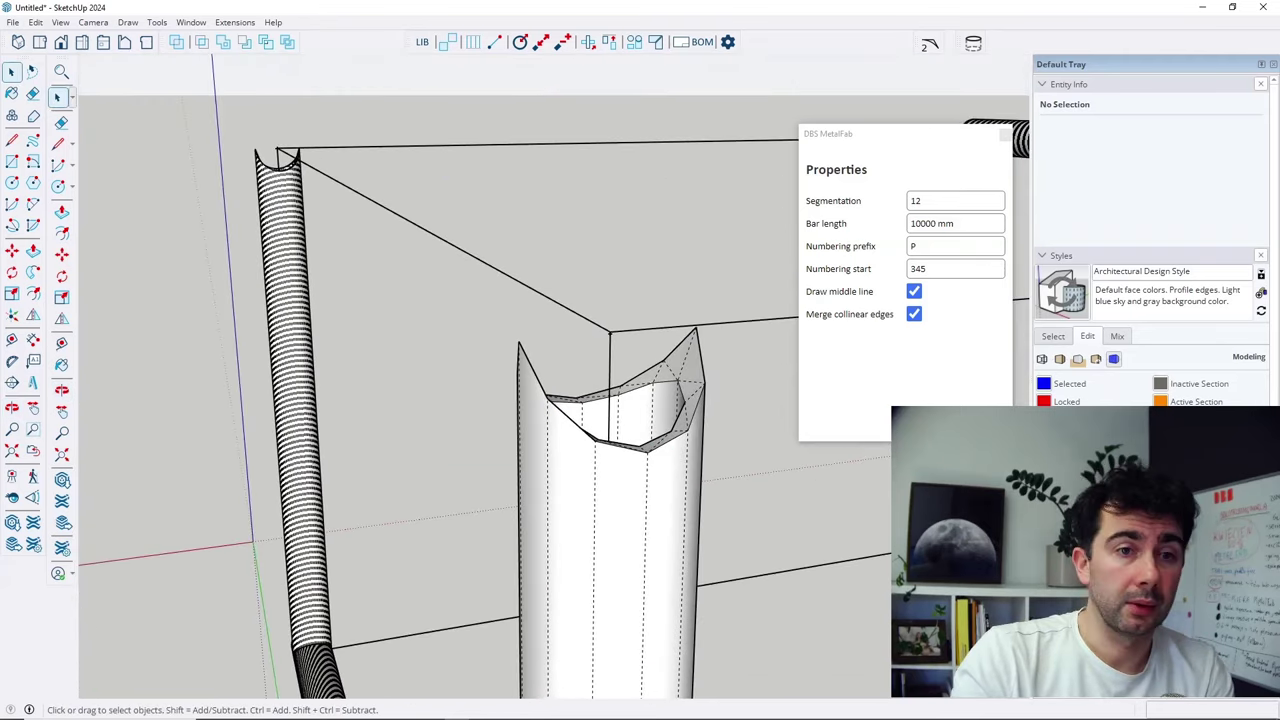
{"action": "key", "text": "alt+h"}
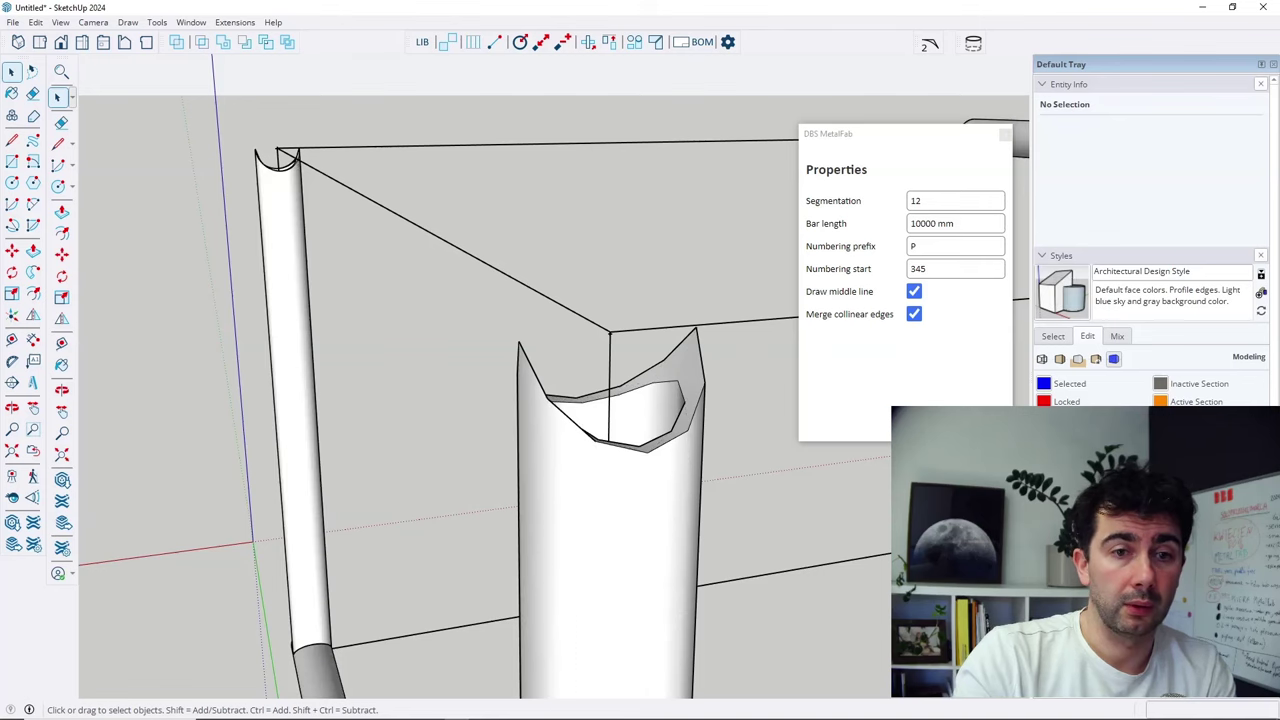
{"action": "key", "text": "alt+h"}
Open the Draw from edges settings, showing RO-200x20 with a -300 mm length offset.
{"action": "mouse_move", "coordinate": [557, 482]}
{"action": "middle_mouse_down"}
{"action": "mouse_move", "coordinate": [626, 483]}
{"action": "mouse_move", "coordinate": [720, 586]}
{"action": "mouse_move", "coordinate": [551, 484]}
{"action": "middle_mouse_up"}
{"action": "scroll", "coordinate": [551, 484], "scroll_direction": "down", "scroll_amount": 6}
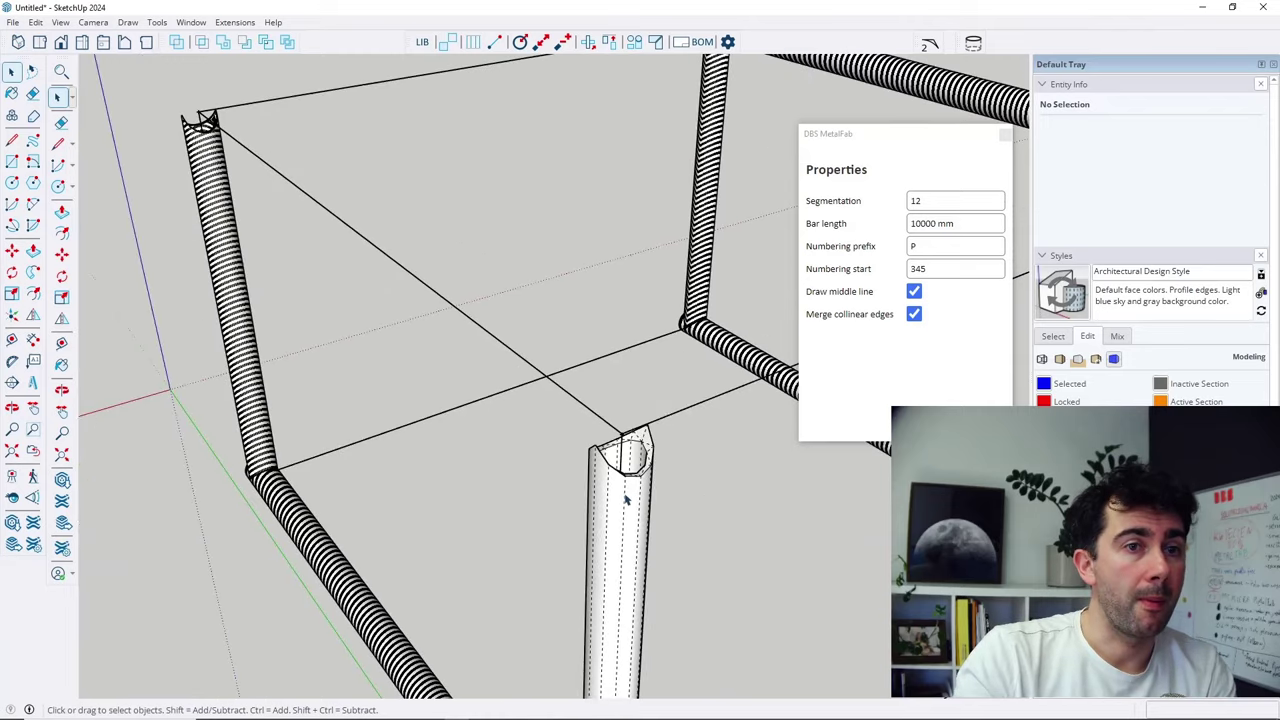
{"action": "scroll", "coordinate": [636, 505], "scroll_direction": "up", "scroll_amount": 5}
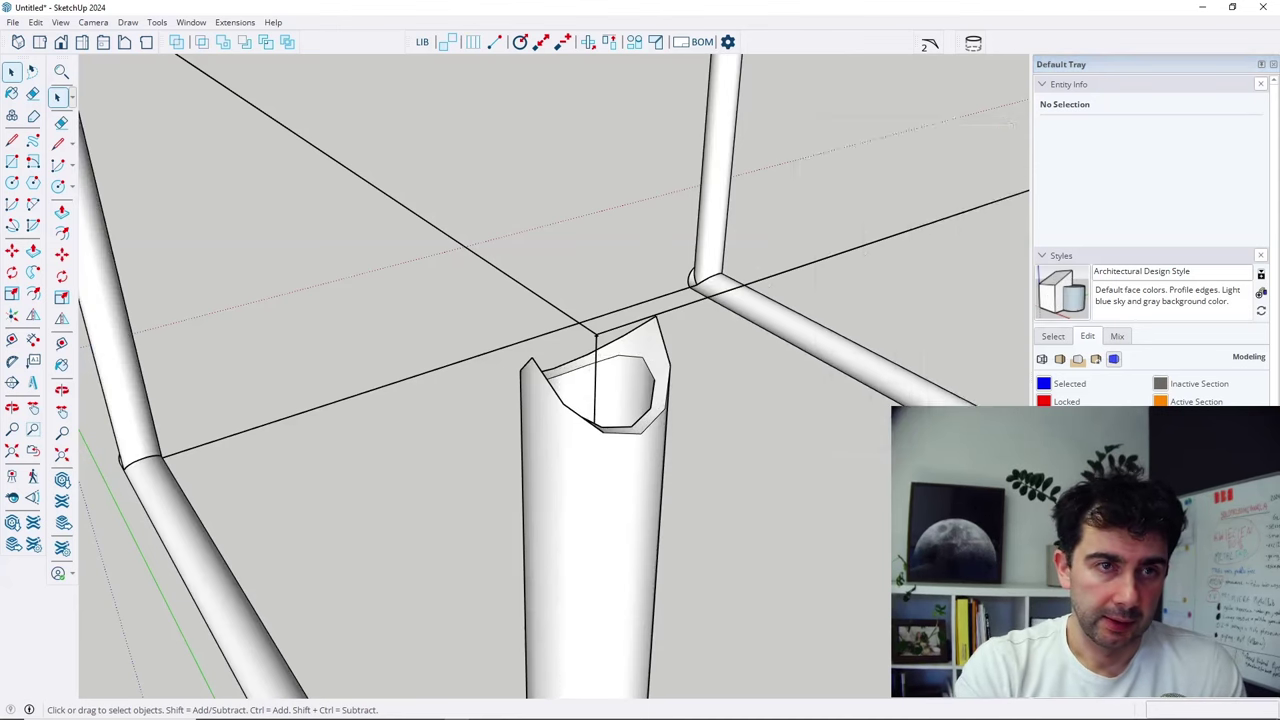
{"action": "scroll", "coordinate": [608, 404], "scroll_direction": "down", "scroll_amount": 6}
{"action": "middle_click_drag", "start_coordinate": [629, 457], "coordinate": [700, 390]}
{"action": "left_click", "coordinate": [470, 44]}
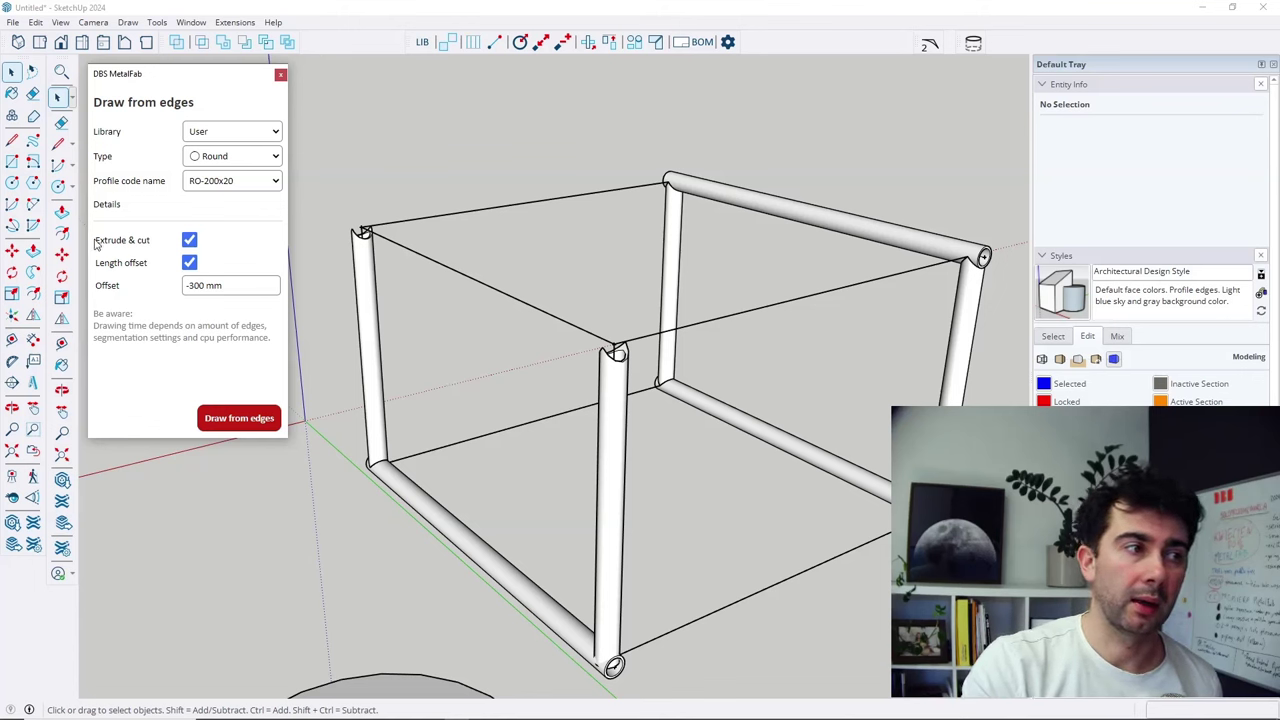
Point out the Extrude & cut option and close the Draw from edges dialog.
{"action": "left_click_drag", "start_coordinate": [95, 241], "coordinate": [160, 244]}
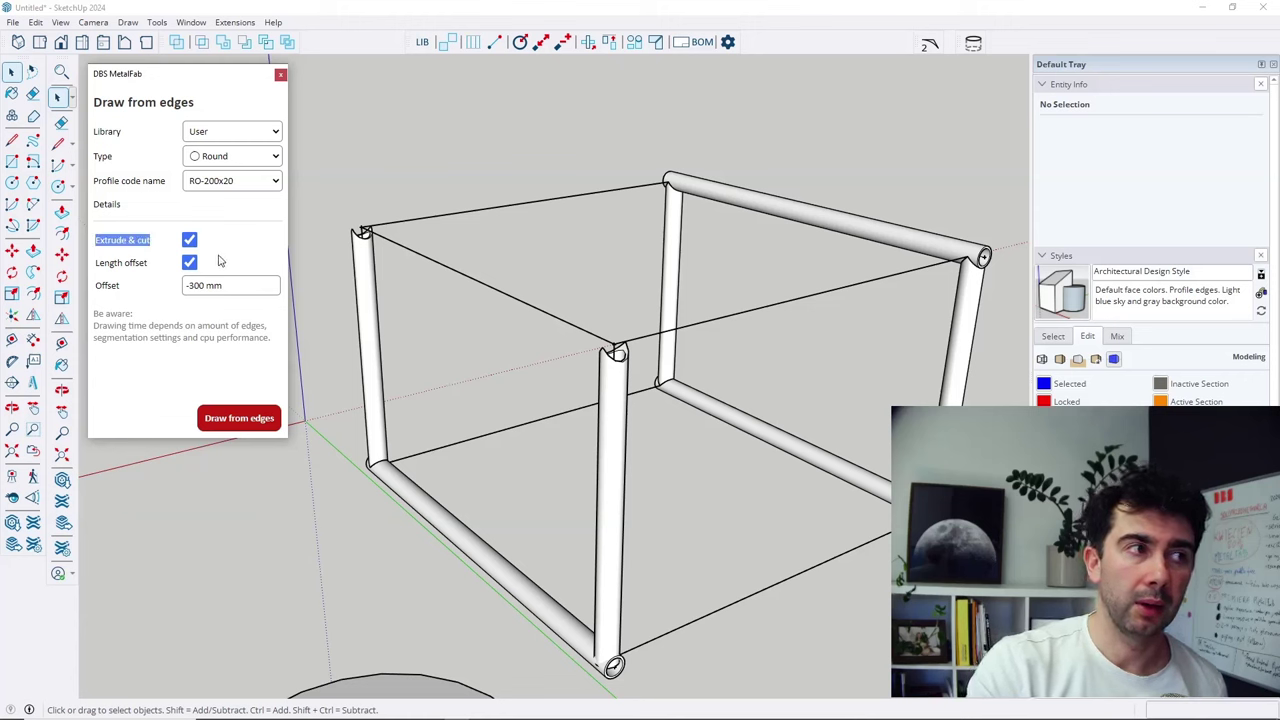
{"action": "left_click", "coordinate": [281, 74]}
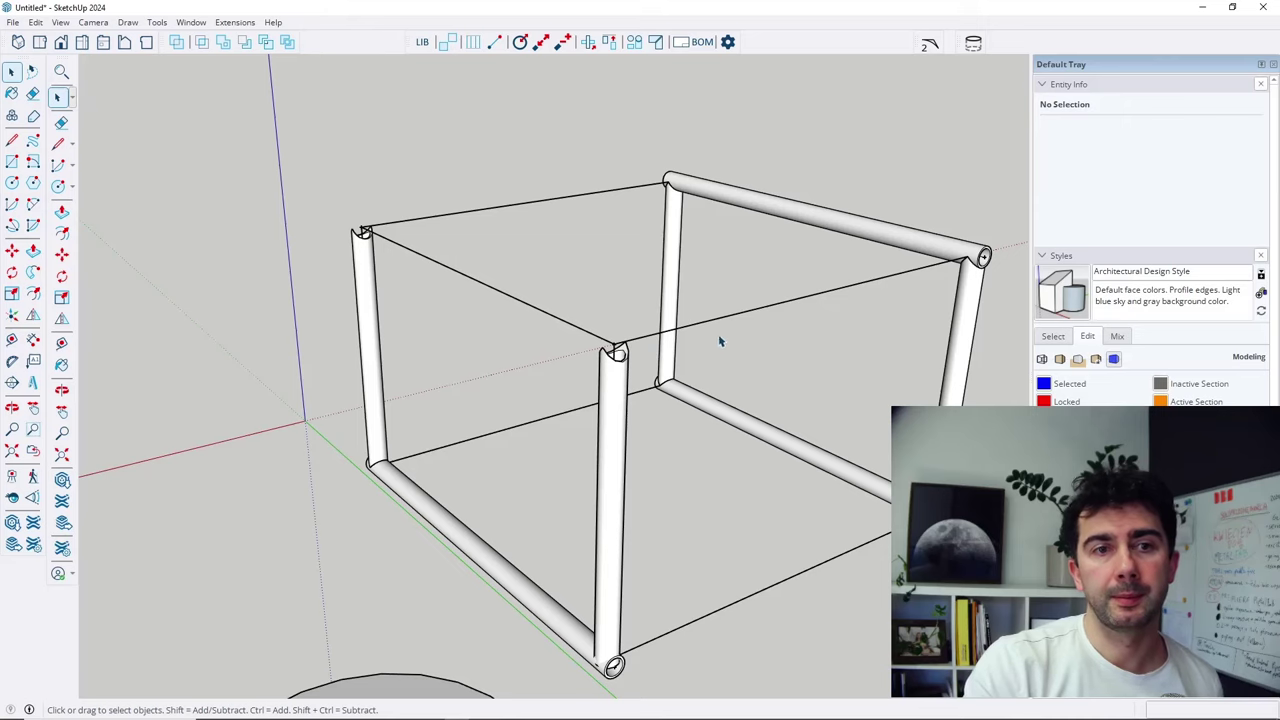
{"action": "middle_click_drag", "start_coordinate": [831, 421], "coordinate": [785, 388]}
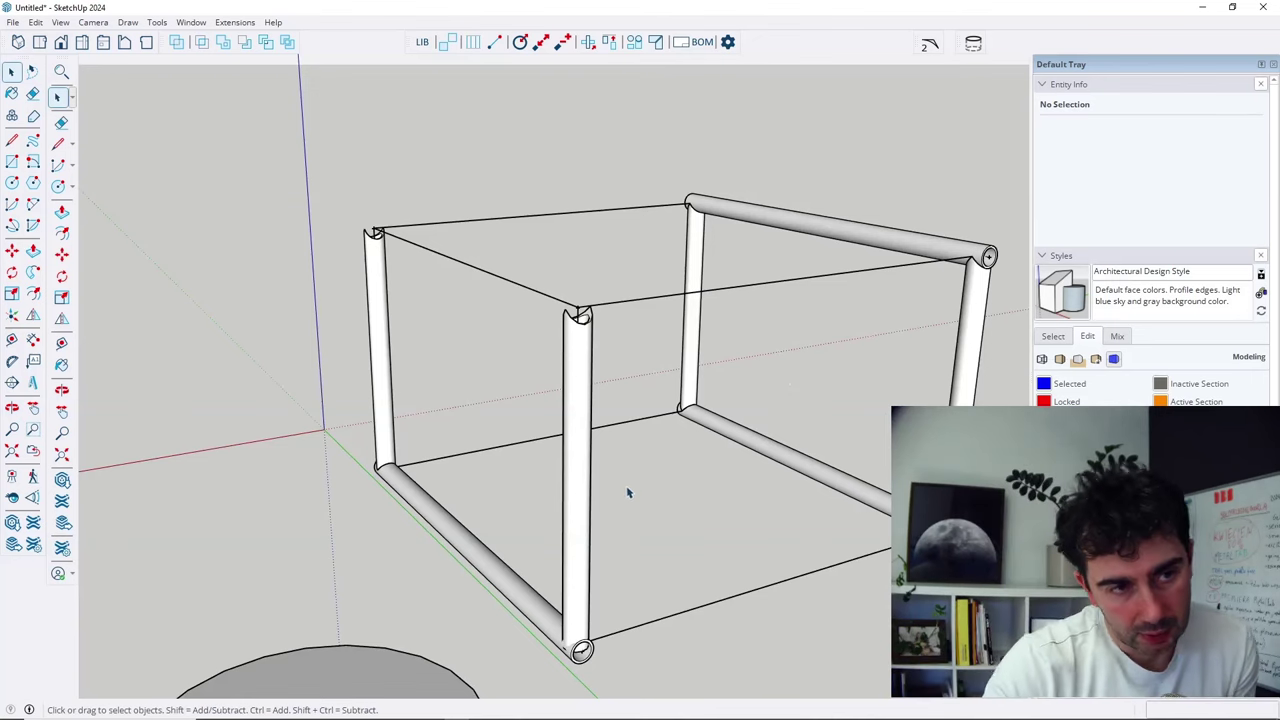
Select all 13 frame entities and reopen Draw from edges, still RO-200x20 at -300 mm.
{"action": "middle_click_drag", "start_coordinate": [654, 426], "coordinate": [569, 406]}
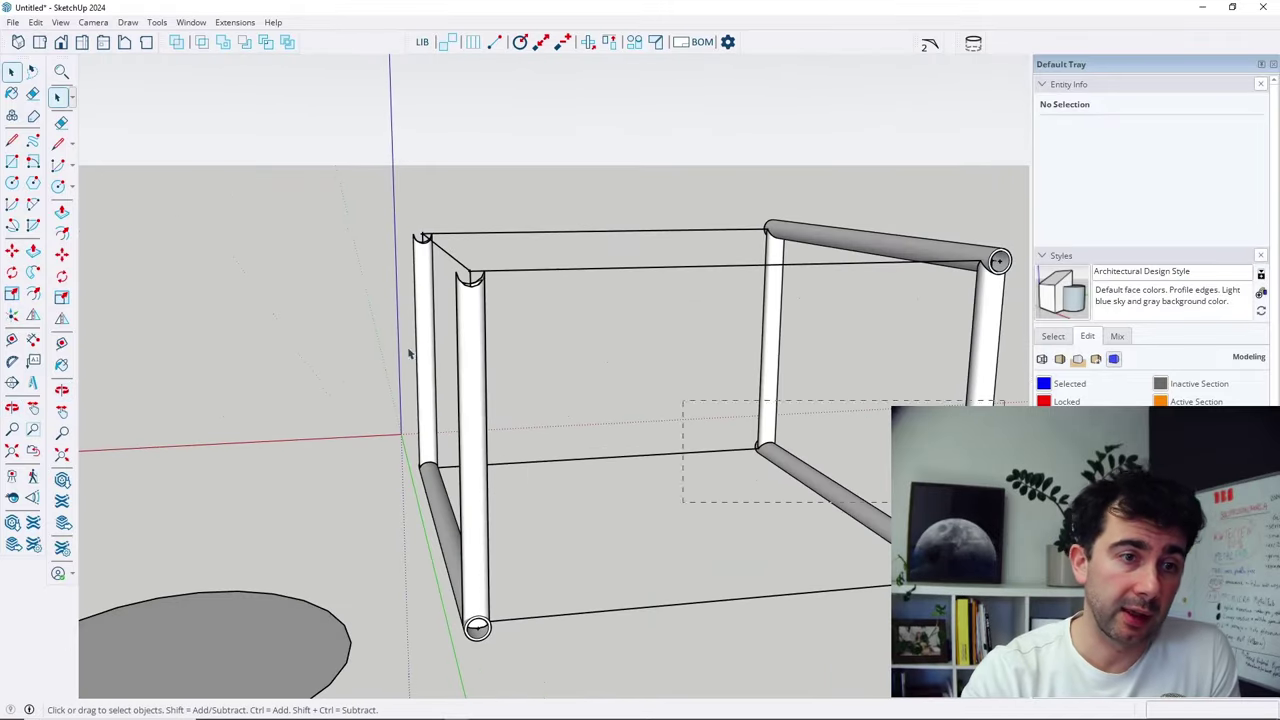
{"action": "left_click_drag", "start_coordinate": [409, 353], "coordinate": [388, 322]}
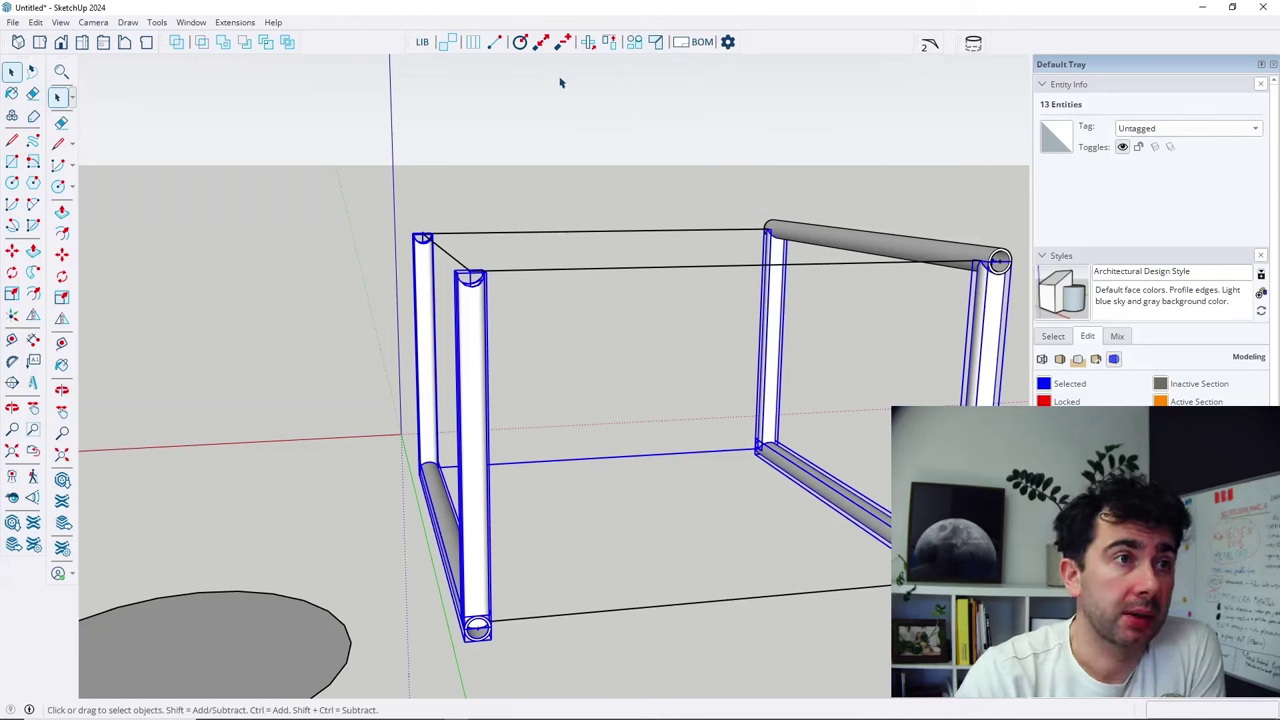
{"action": "left_click", "coordinate": [473, 42]}
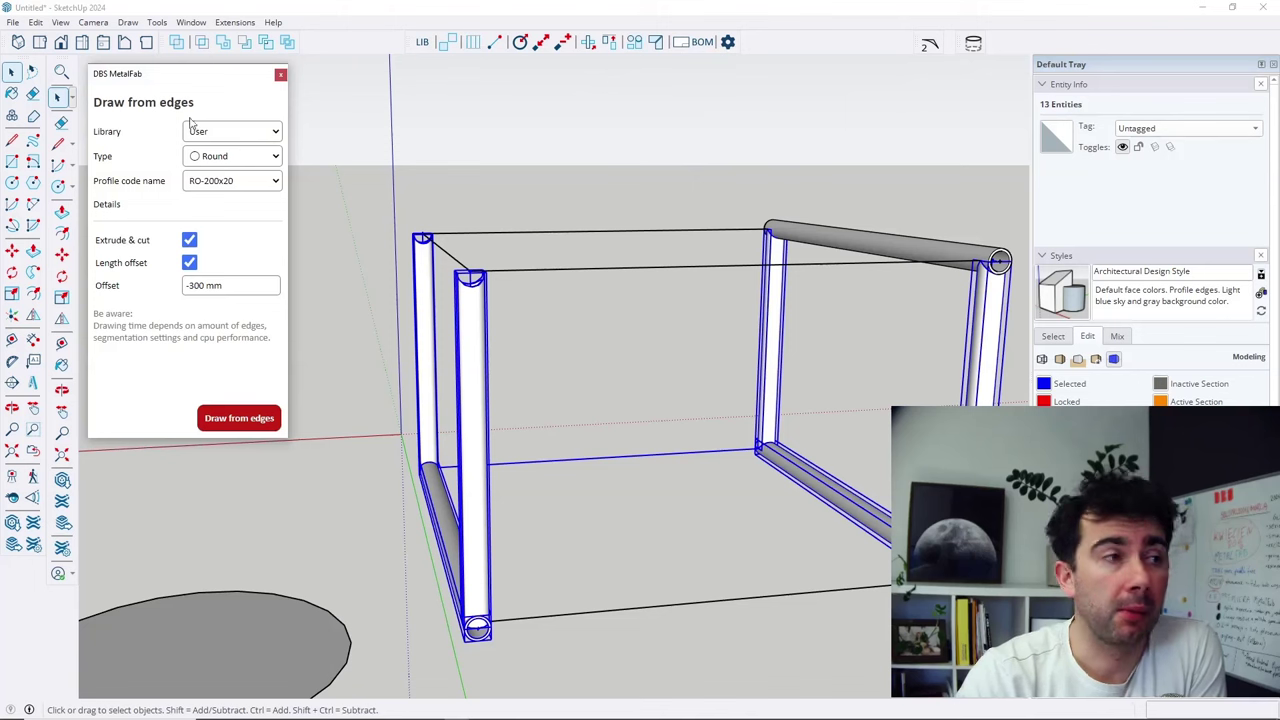
Review the Library and Profile code name fields, close the dialog, and deselect the frame.
{"action": "left_click_drag", "start_coordinate": [118, 133], "coordinate": [95, 186]}
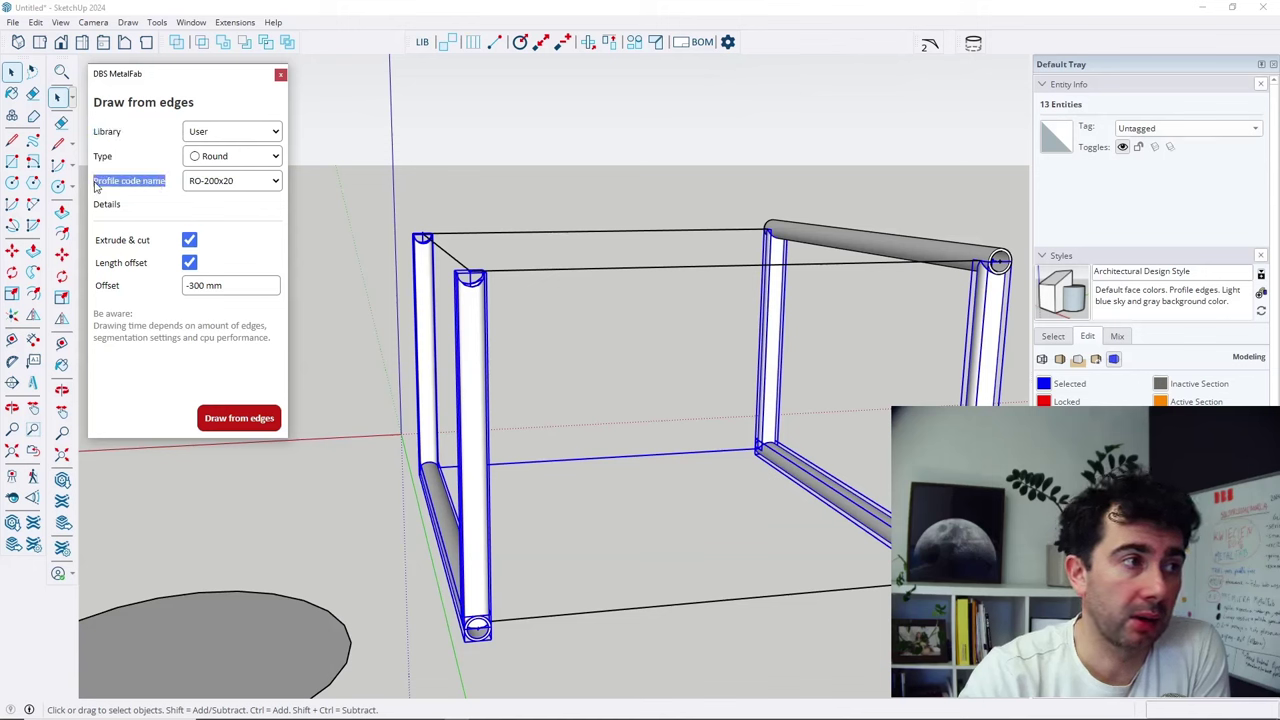
{"action": "left_click", "coordinate": [173, 193]}
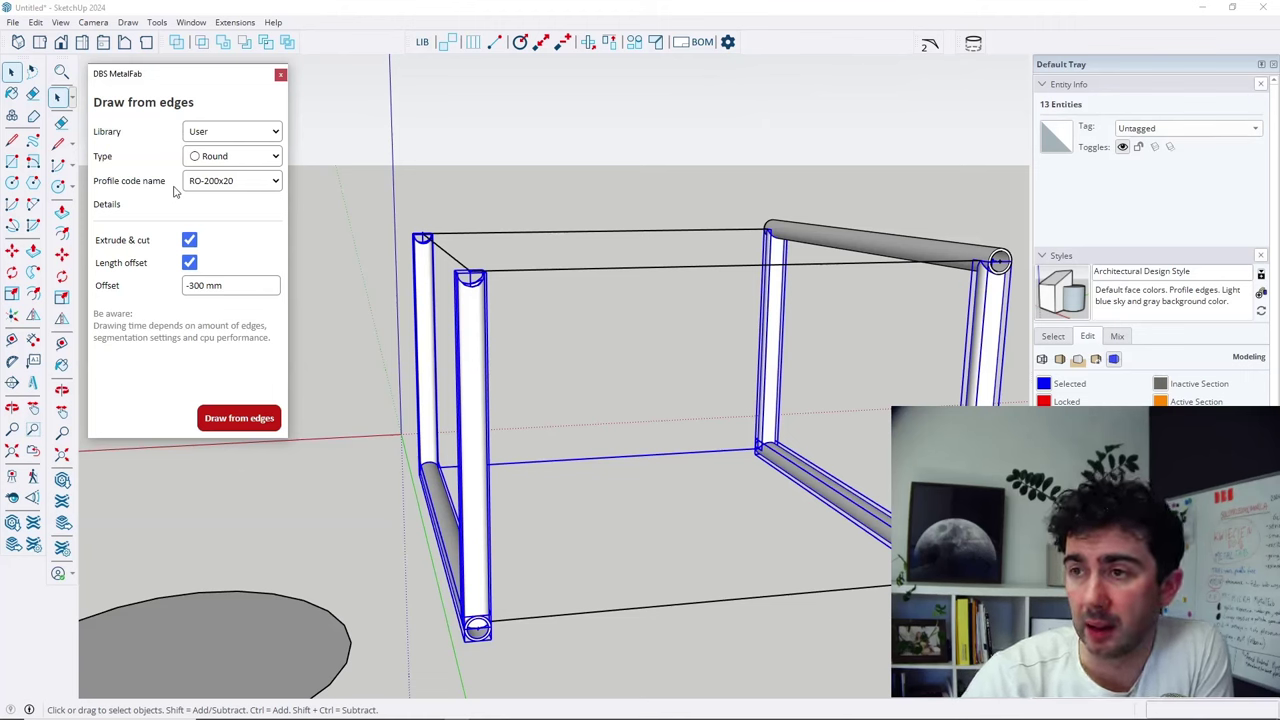
{"action": "left_click", "coordinate": [281, 76]}
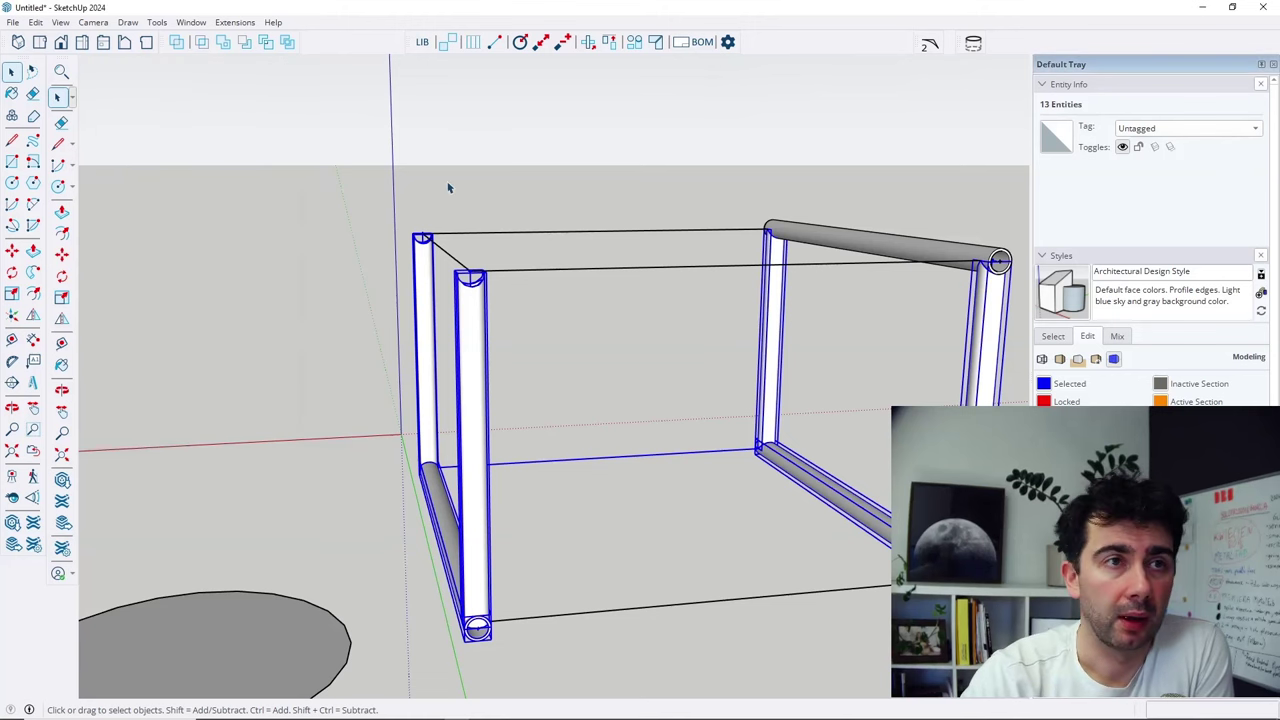
{"action": "left_click", "coordinate": [477, 155]}
{"action": "middle_click_drag", "start_coordinate": [466, 106], "coordinate": [506, 370]}
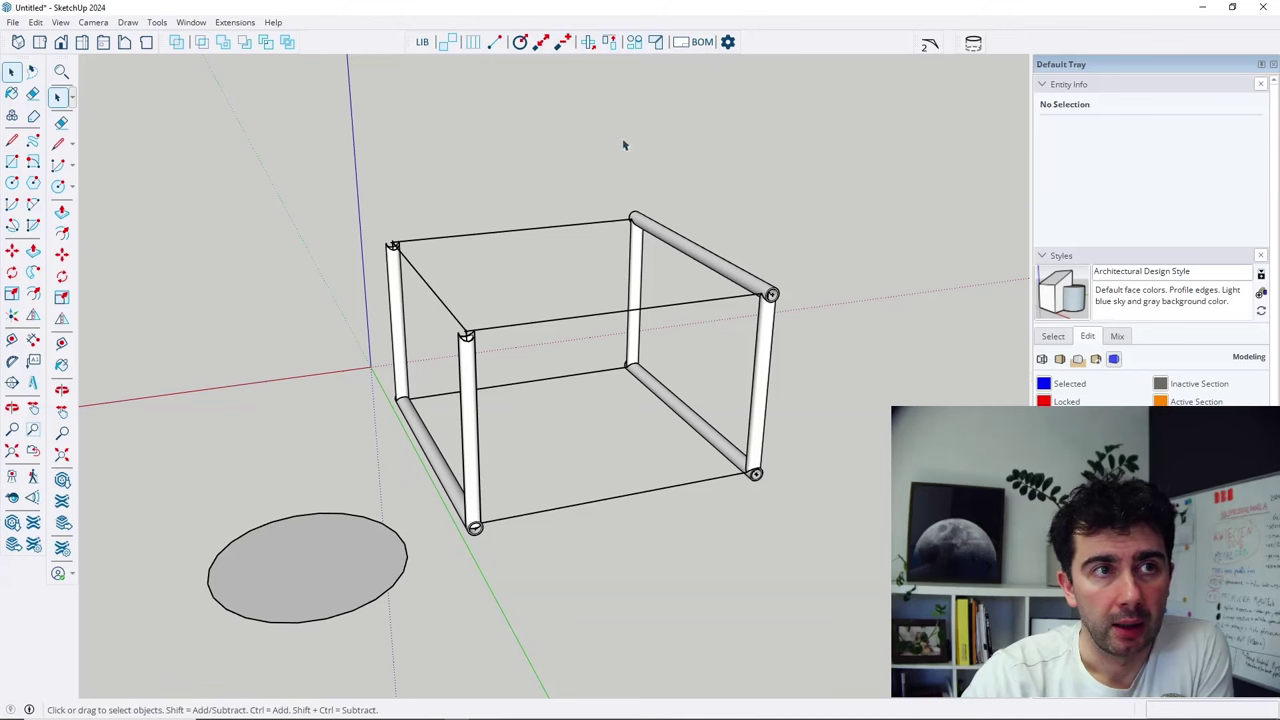
Draw a separate RO-200x20 round pipe to the right of the frame and begin another.
{"action": "left_click", "coordinate": [494, 41]}
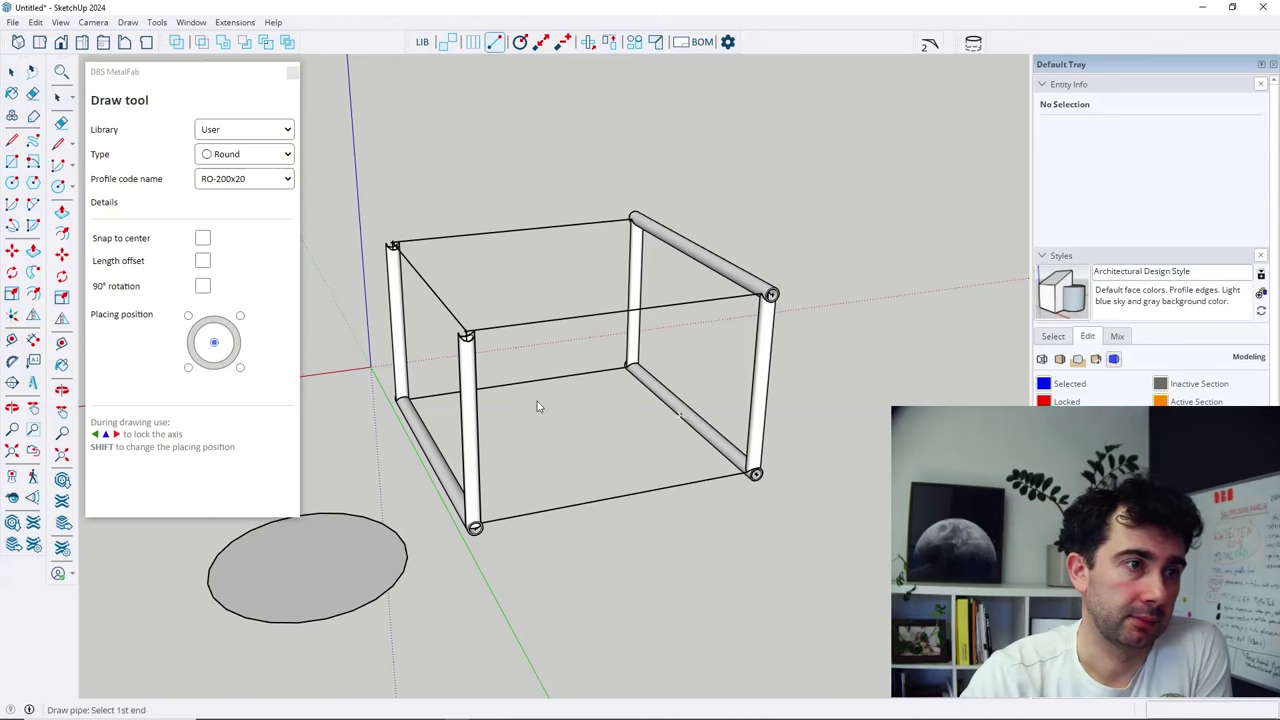
{"action": "middle_click_drag", "start_coordinate": [733, 258], "coordinate": [706, 376]}
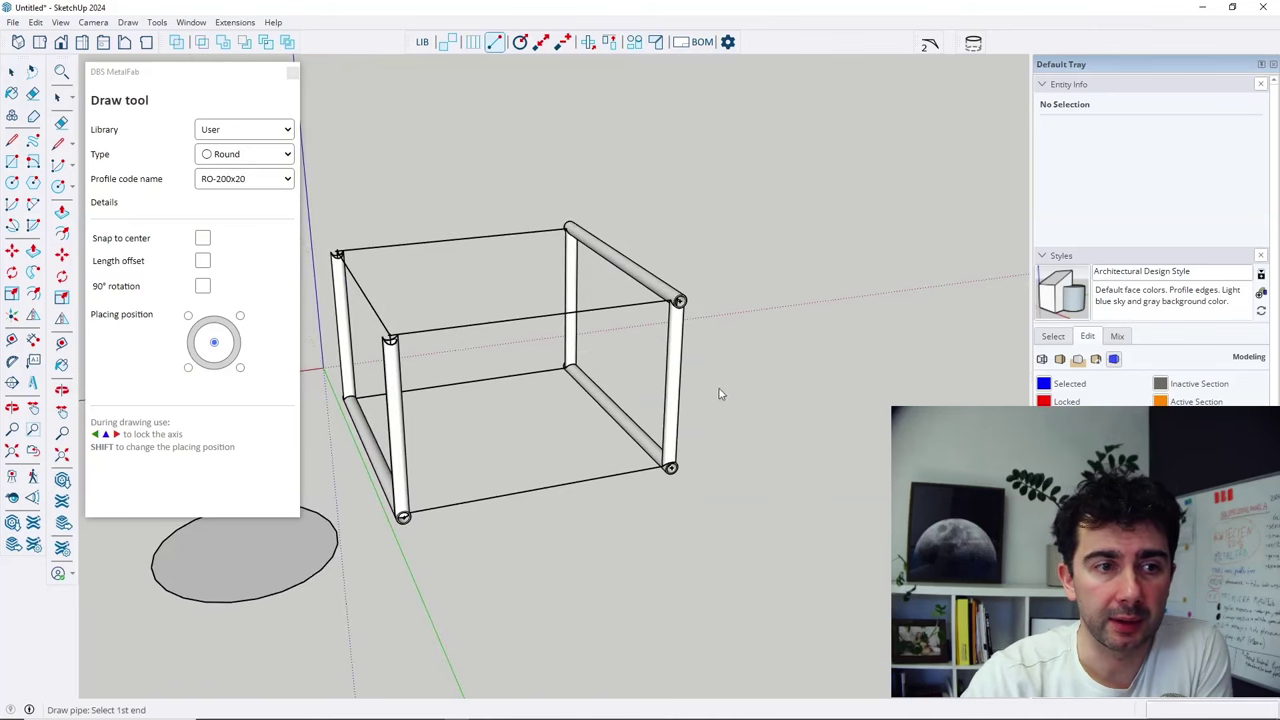
{"action": "left_click", "coordinate": [718, 390]}
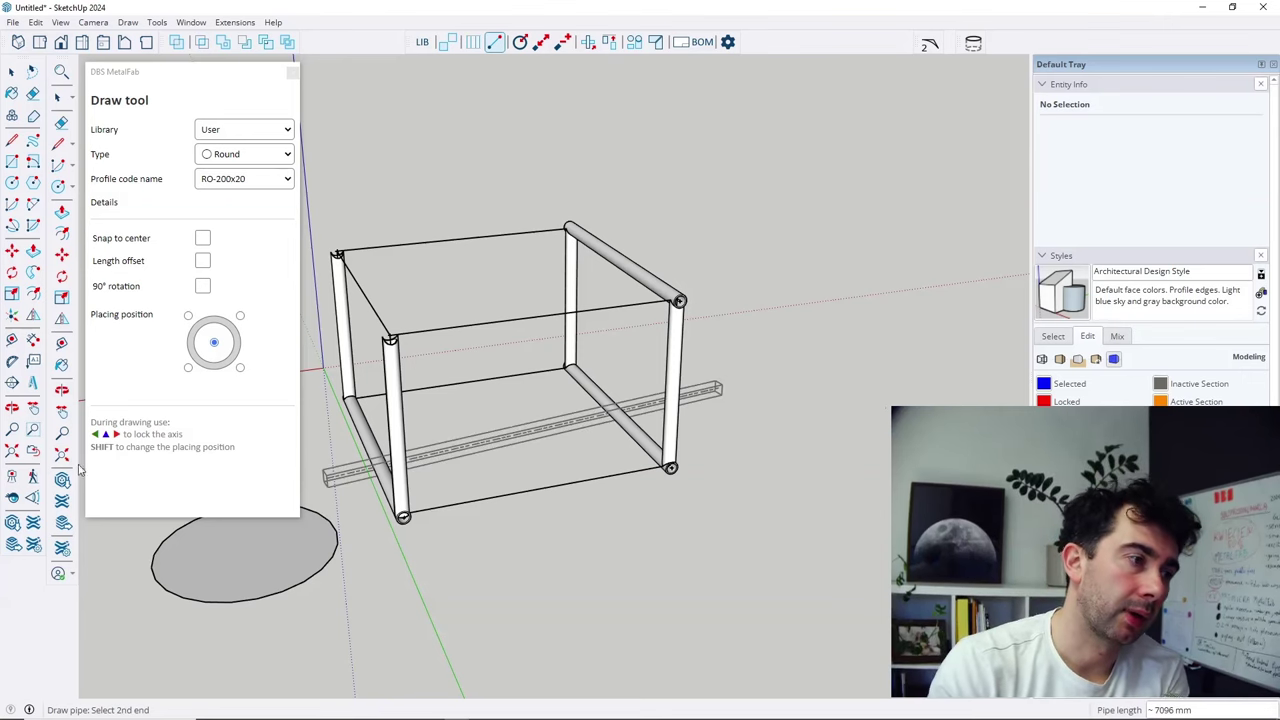
{"action": "mouse_move", "coordinate": [196, 437]}
{"action": "left_mouse_down"}
{"action": "mouse_move", "coordinate": [92, 440]}
{"action": "mouse_move", "coordinate": [134, 436]}
{"action": "mouse_move", "coordinate": [90, 428]}
{"action": "mouse_move", "coordinate": [168, 436]}
{"action": "mouse_move", "coordinate": [122, 436]}
{"action": "mouse_move", "coordinate": [145, 436]}
{"action": "left_mouse_up"}
{"action": "middle_click_drag", "start_coordinate": [851, 376], "coordinate": [800, 385]}
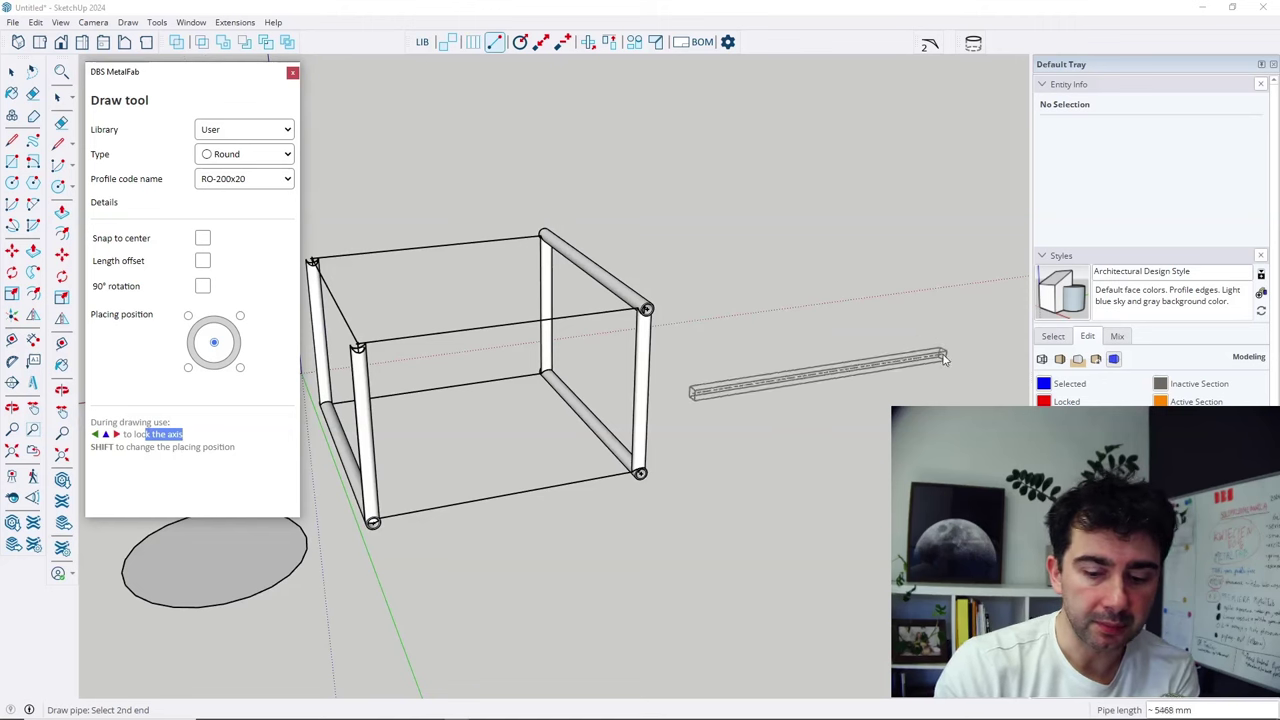
{"action": "left_click", "coordinate": [901, 403]}
{"action": "left_click", "coordinate": [730, 388]}
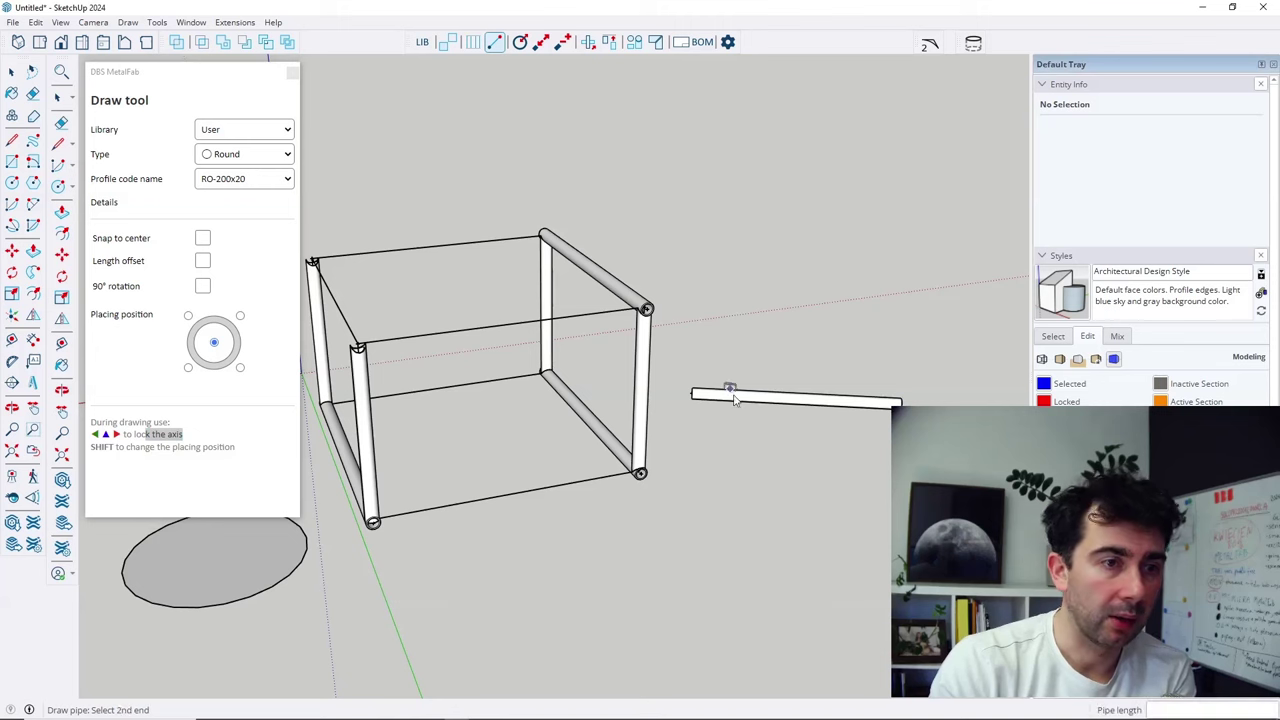
Draw a short round pipe right of the frame, locked to the red axis.
{"action": "key", "text": "space"}
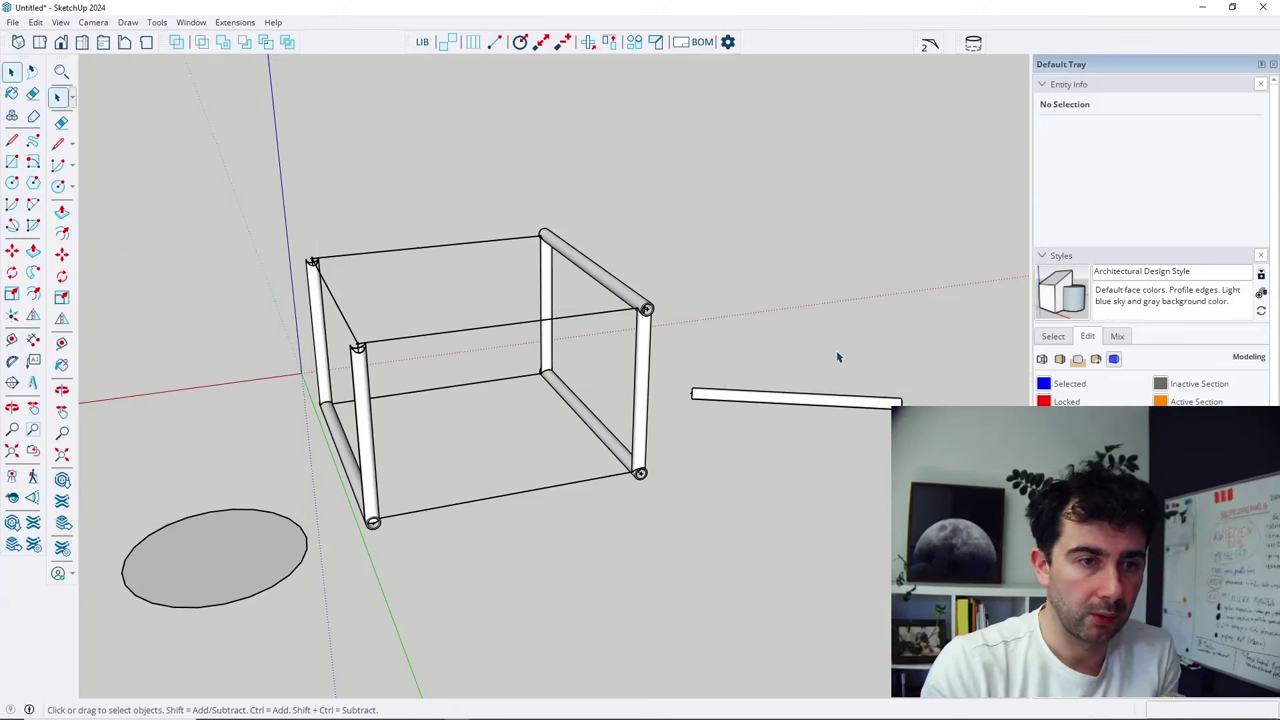
{"action": "left_click", "coordinate": [803, 407]}
{"action": "left_click", "coordinate": [813, 408]}
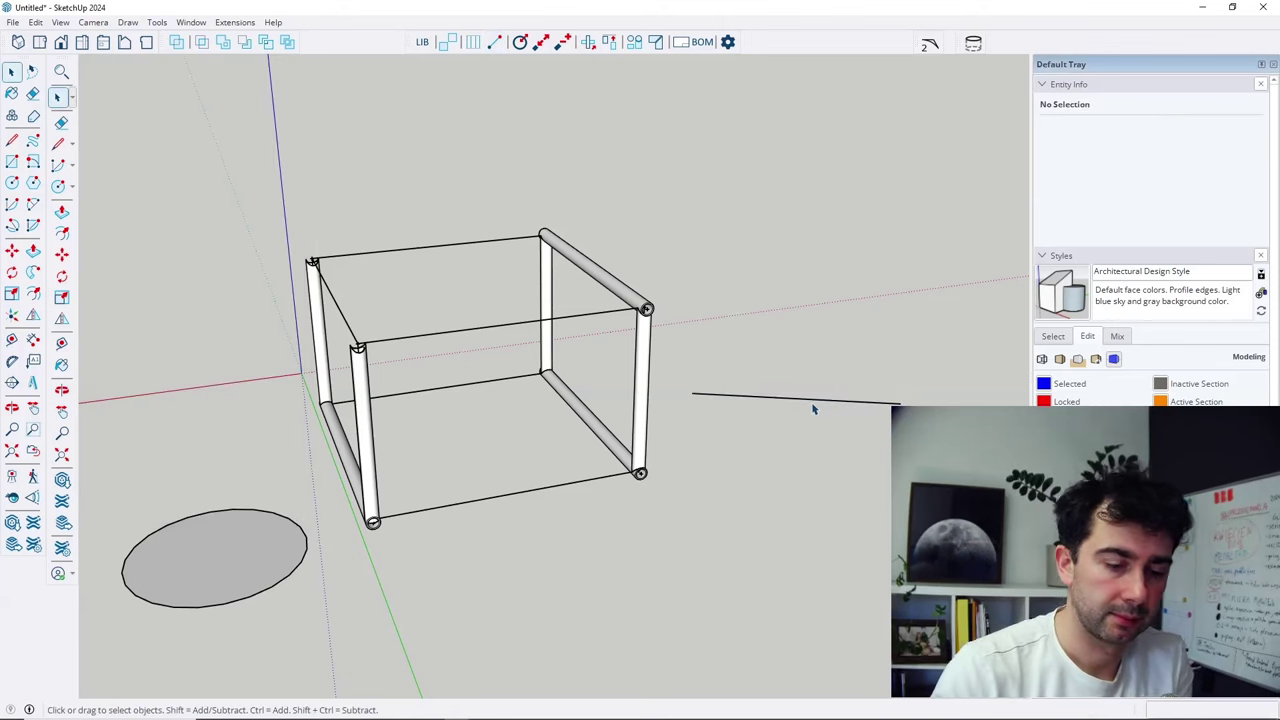
{"action": "left_click", "coordinate": [494, 41]}
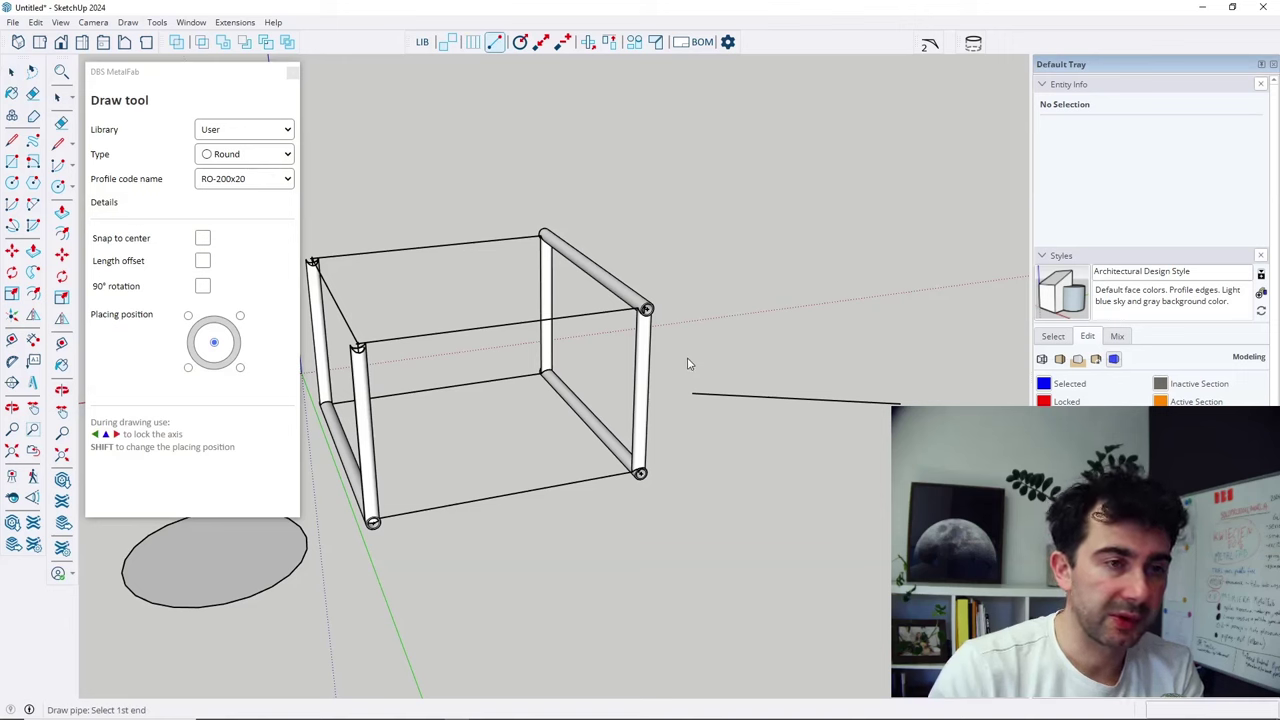
{"action": "left_click", "coordinate": [687, 358]}
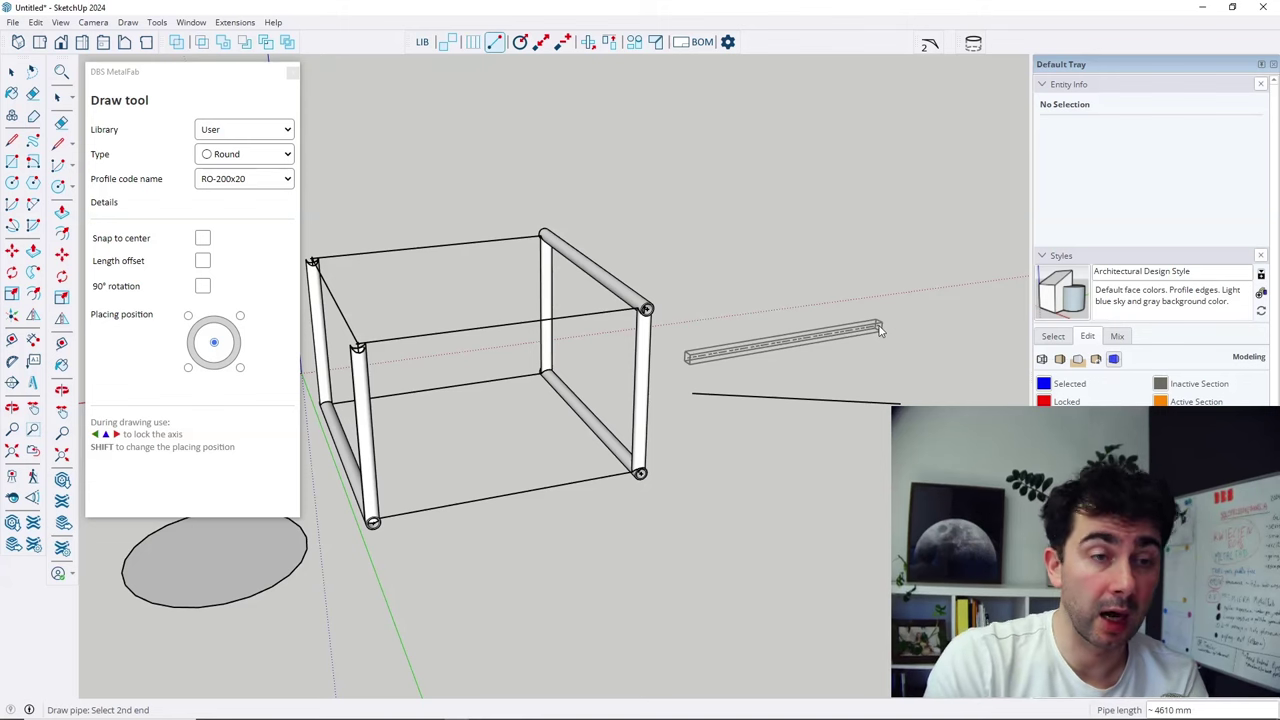
{"action": "key", "text": "Left"}
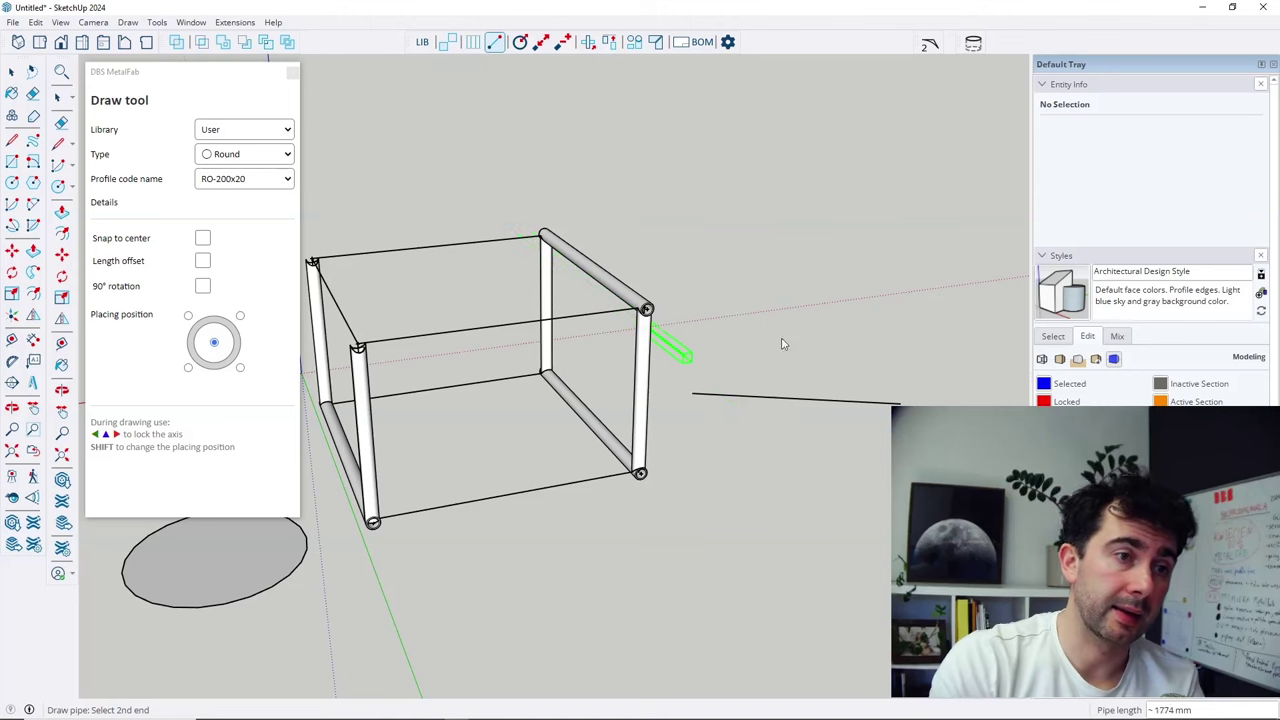
{"action": "key", "text": "Right"}
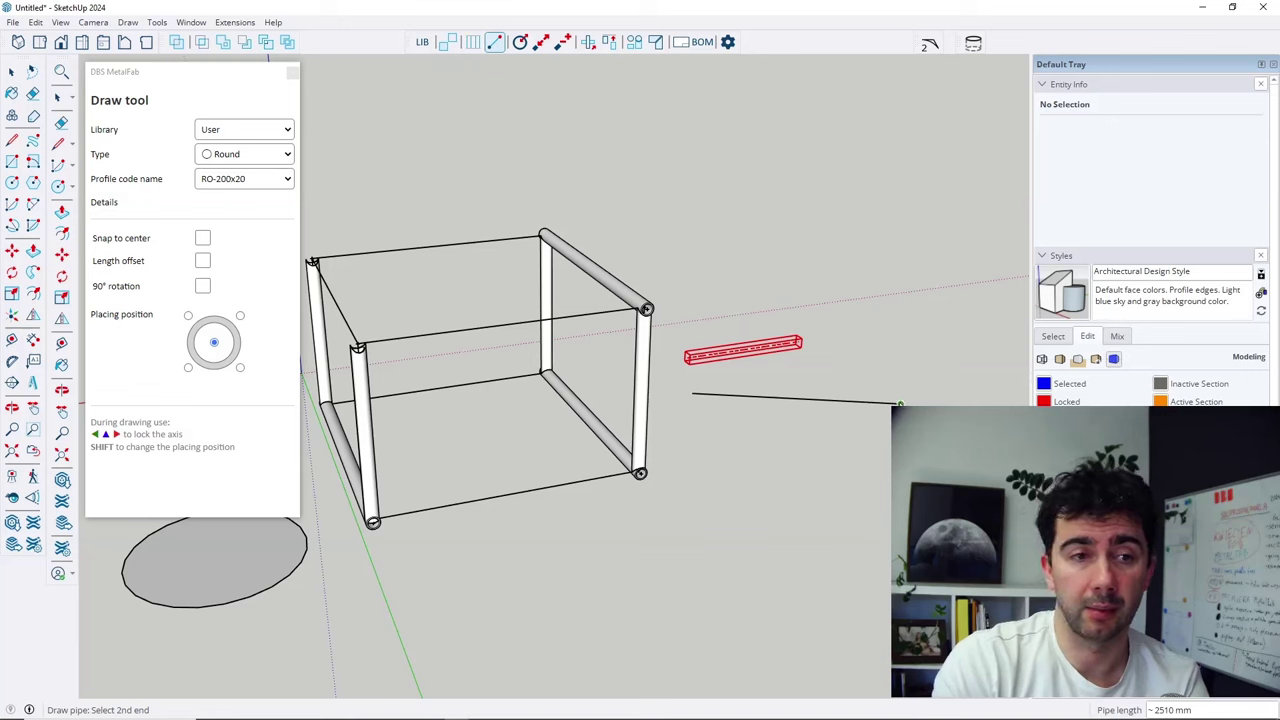
{"action": "left_click", "coordinate": [900, 404]}
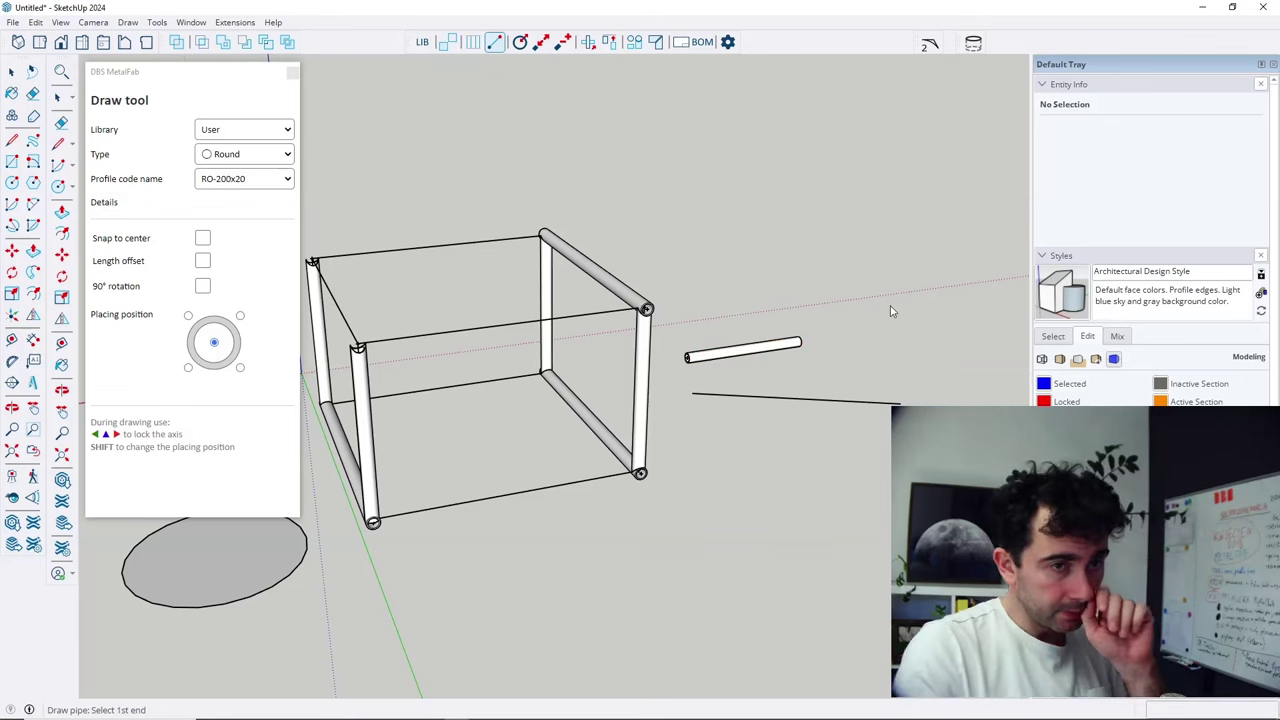
{"action": "left_click", "coordinate": [767, 259]}
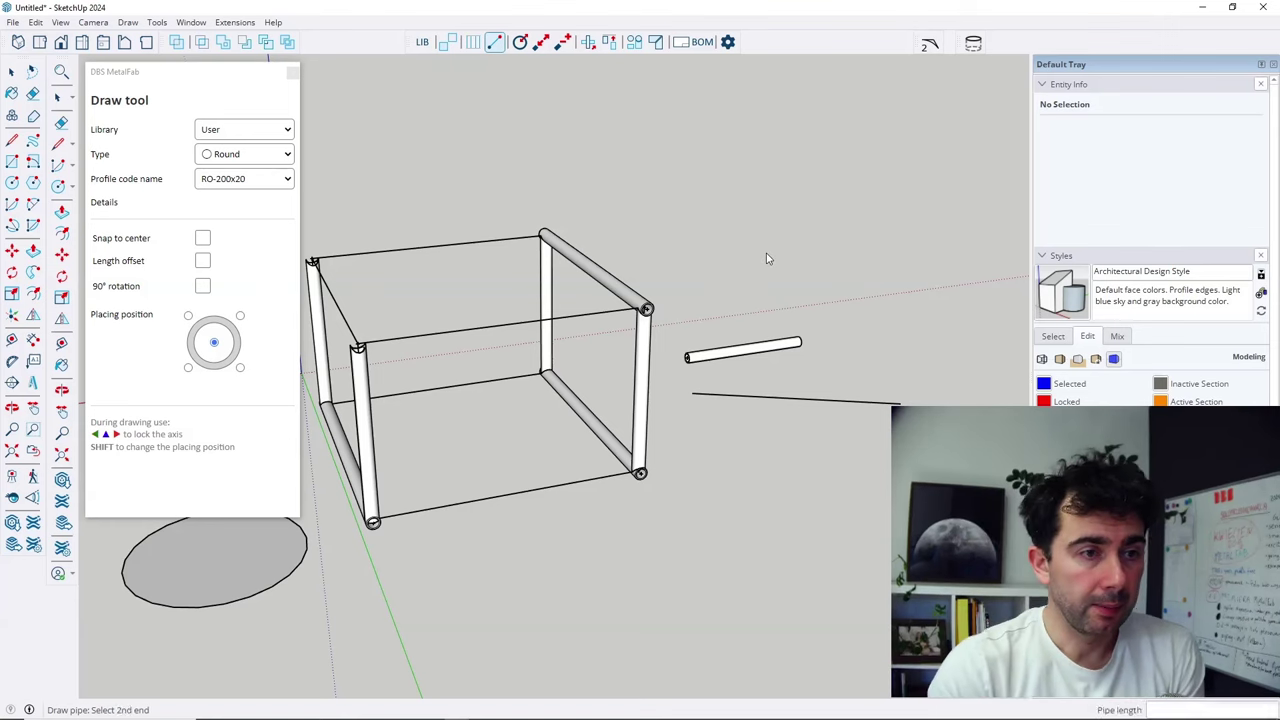
{"action": "key", "text": "space"}
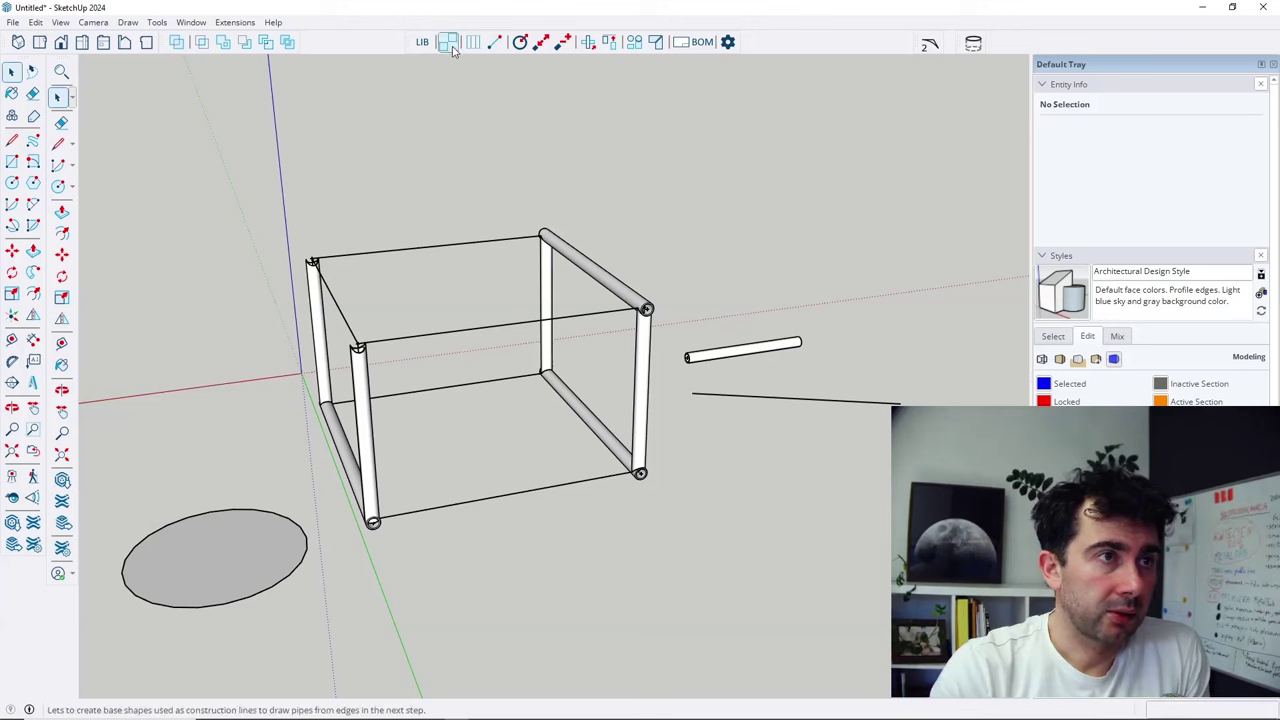
Switch the profile to RO-100x10 and add a third short pipe piece on the guide line.
{"action": "left_click", "coordinate": [494, 42]}
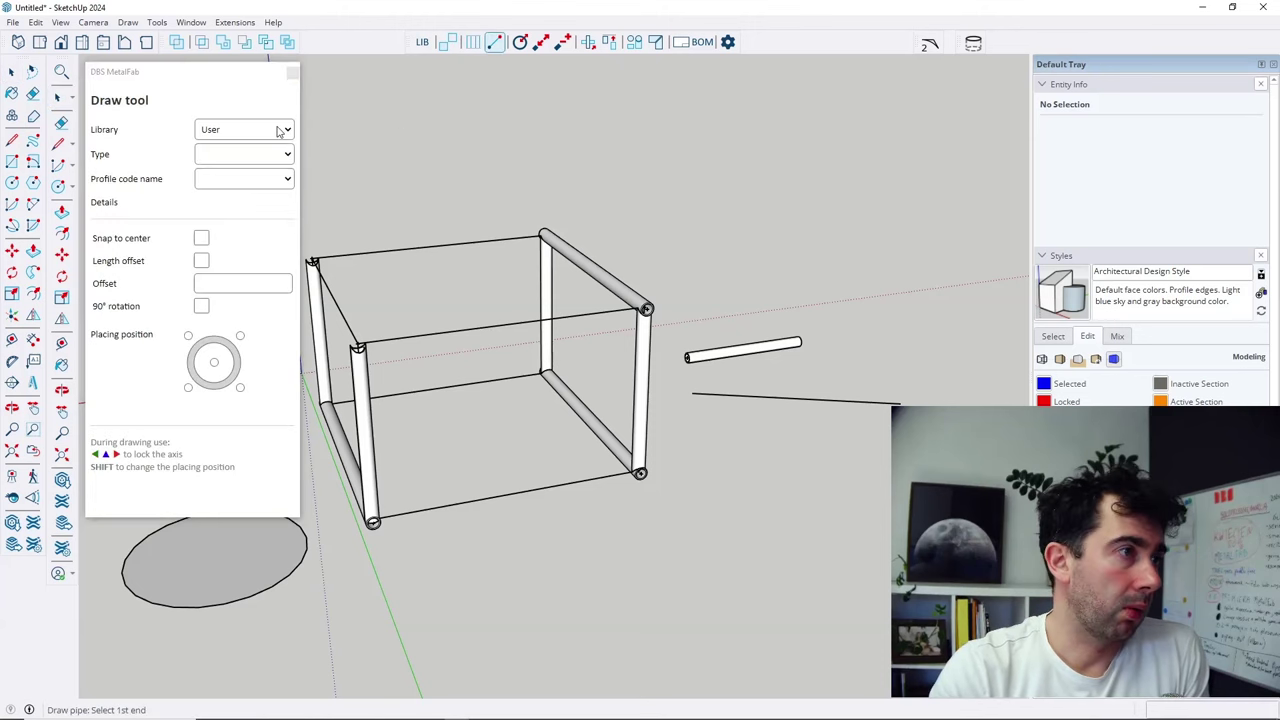
{"action": "left_click", "coordinate": [238, 180]}
{"action": "left_click", "coordinate": [238, 209]}
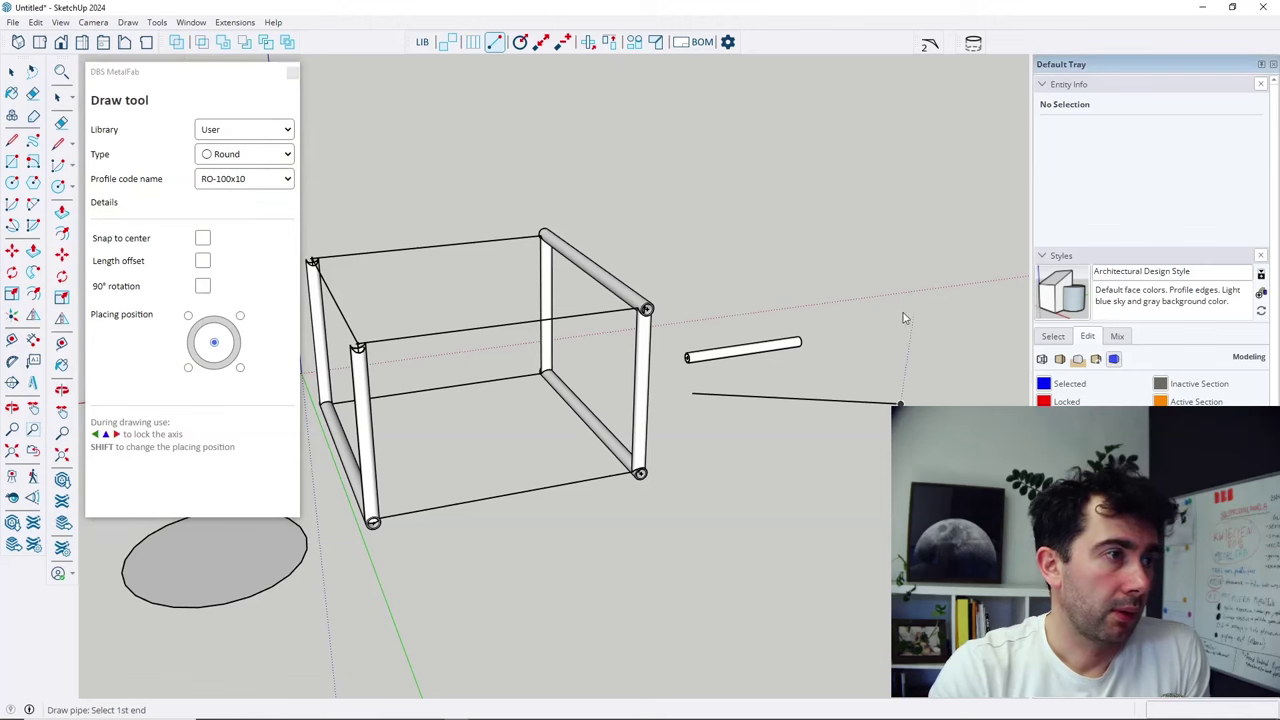
{"action": "left_click", "coordinate": [693, 397]}
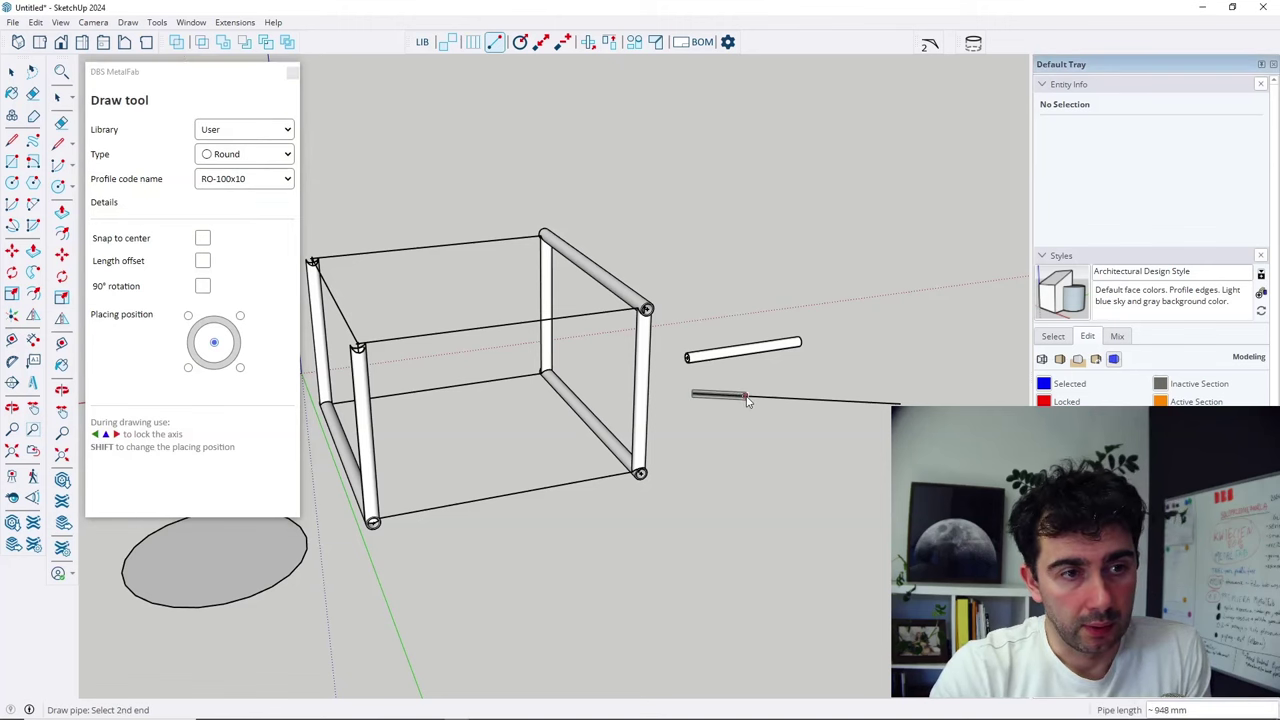
{"action": "scroll", "coordinate": [760, 399], "scroll_direction": "up", "scroll_amount": 3}
{"action": "left_click", "coordinate": [766, 399]}
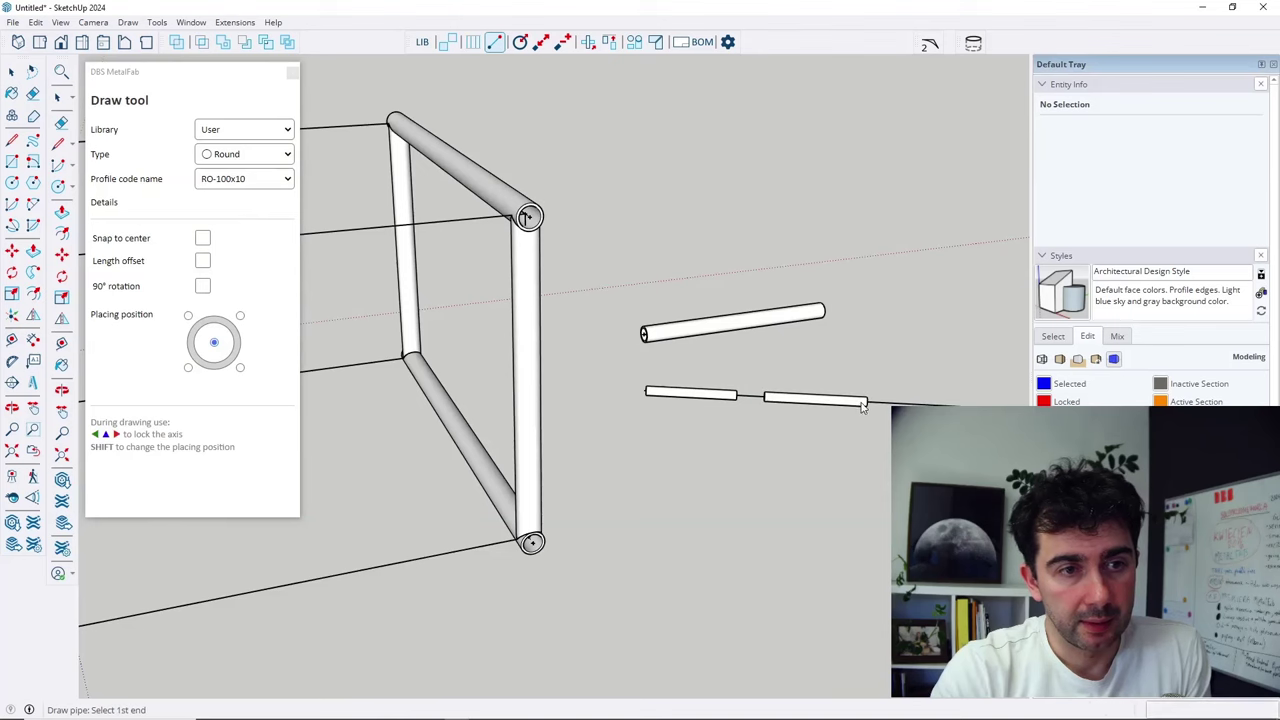
{"action": "key", "text": "space"}
Orbit around the frame to review the new pipe pieces.
{"action": "mouse_move", "coordinate": [888, 466]}
{"action": "middle_mouse_down"}
{"action": "mouse_move", "coordinate": [646, 457]}
{"action": "mouse_move", "coordinate": [835, 436]}
{"action": "middle_mouse_up"}
{"action": "middle_click_drag", "start_coordinate": [452, 469], "coordinate": [743, 421]}
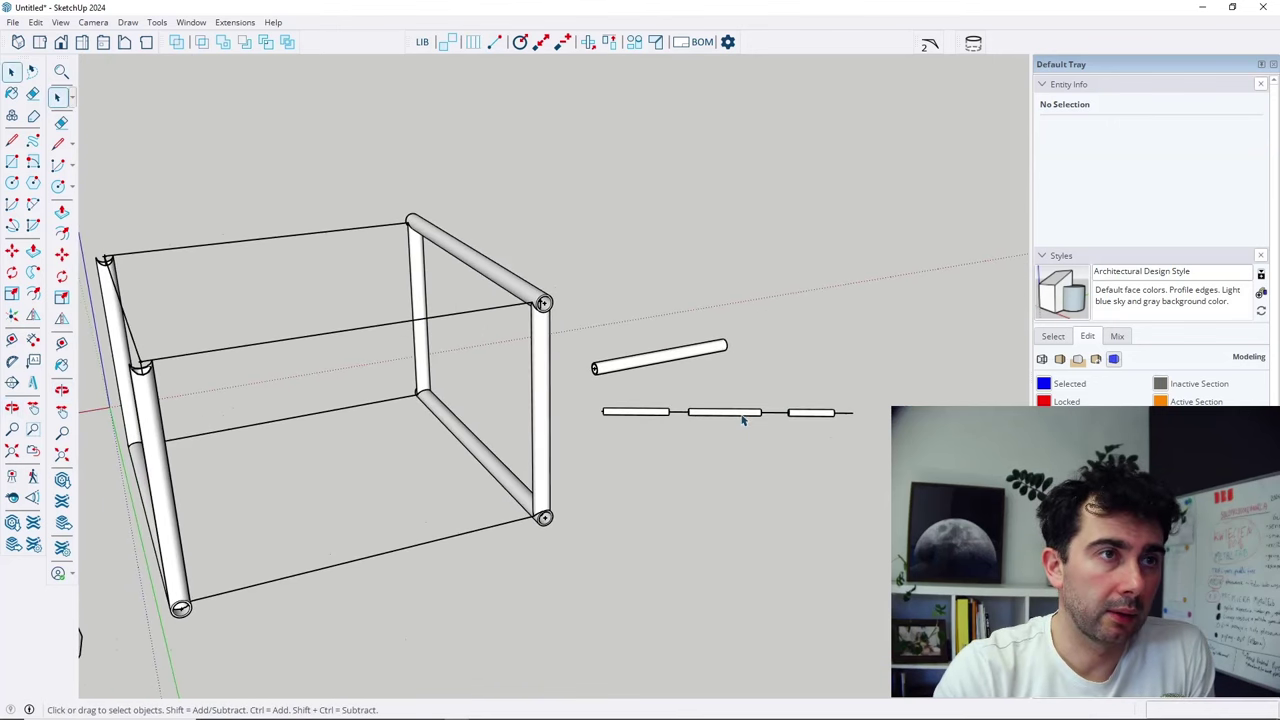
{"action": "scroll", "coordinate": [566, 409], "scroll_direction": "down", "scroll_amount": 2}
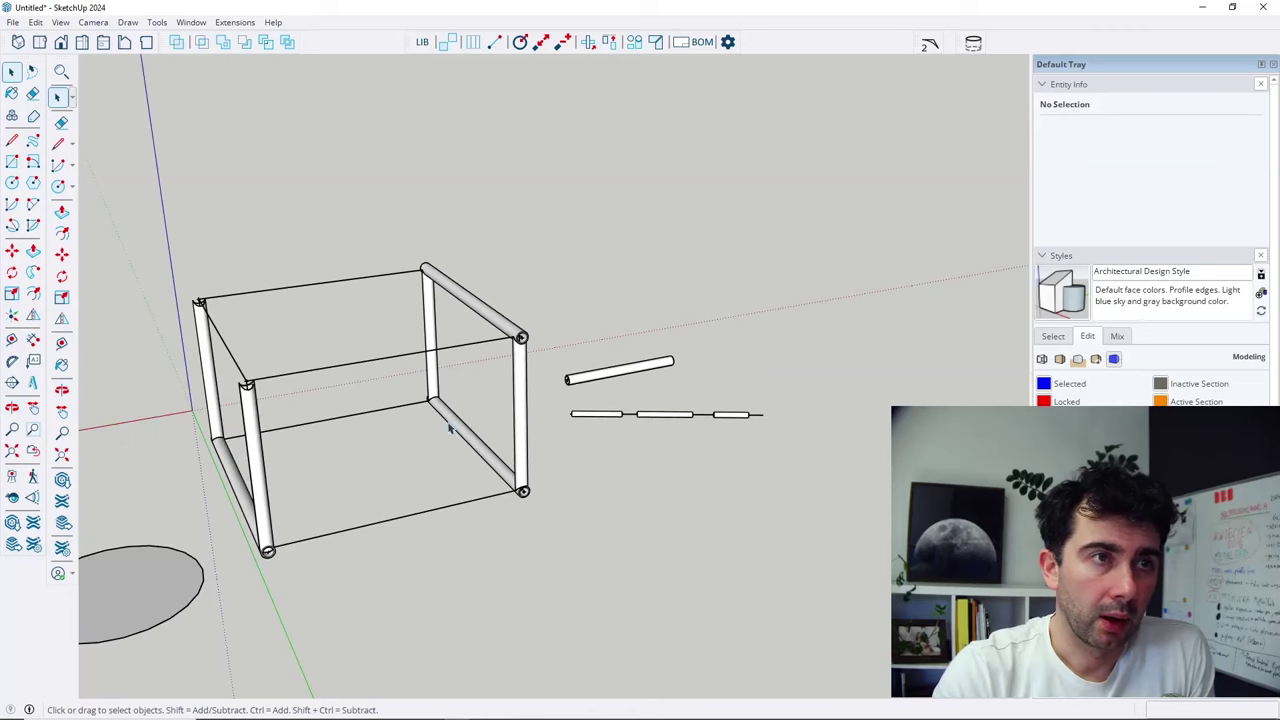
{"action": "scroll", "coordinate": [843, 367], "scroll_direction": "up", "scroll_amount": 5}
{"action": "mouse_move", "coordinate": [744, 381]}
{"action": "middle_mouse_down"}
{"action": "mouse_move", "coordinate": [686, 420]}
{"action": "mouse_move", "coordinate": [597, 429]}
{"action": "mouse_move", "coordinate": [700, 420]}
{"action": "mouse_move", "coordinate": [749, 389]}
{"action": "middle_mouse_up"}
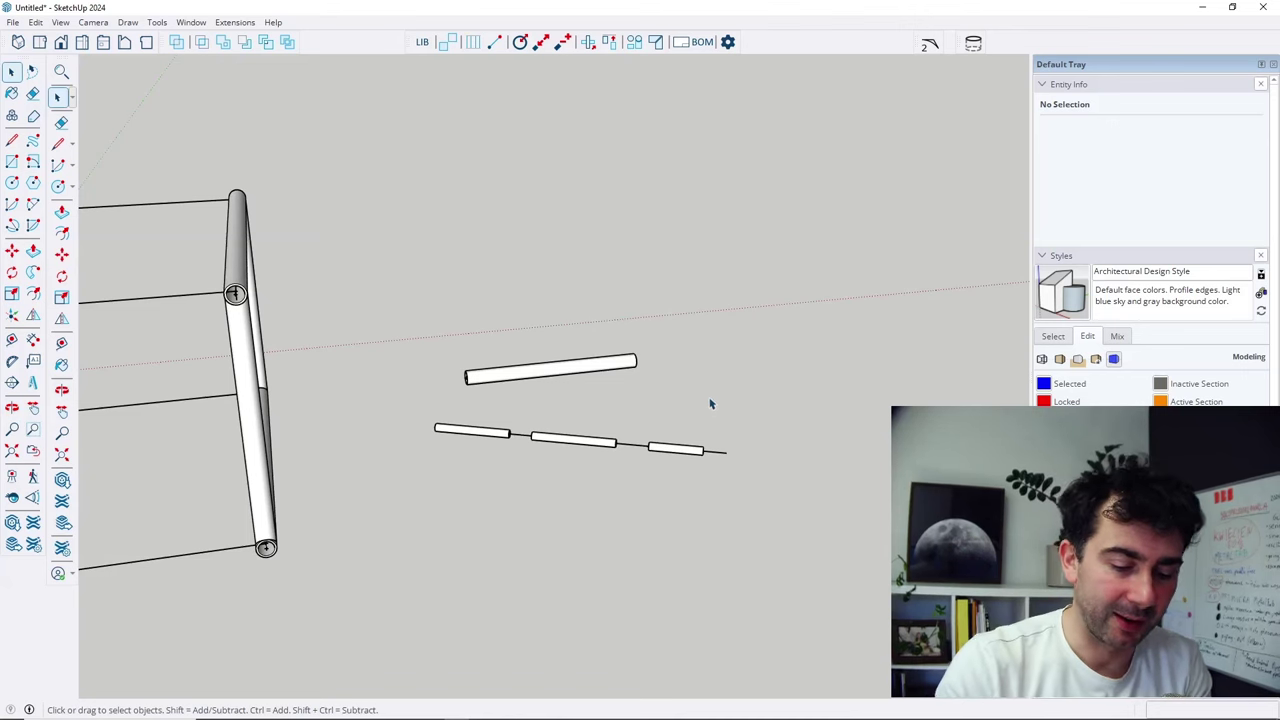
Draw two connected pipes at an angle with Length offset -1000 mm enabled.
{"action": "left_click", "coordinate": [494, 41]}
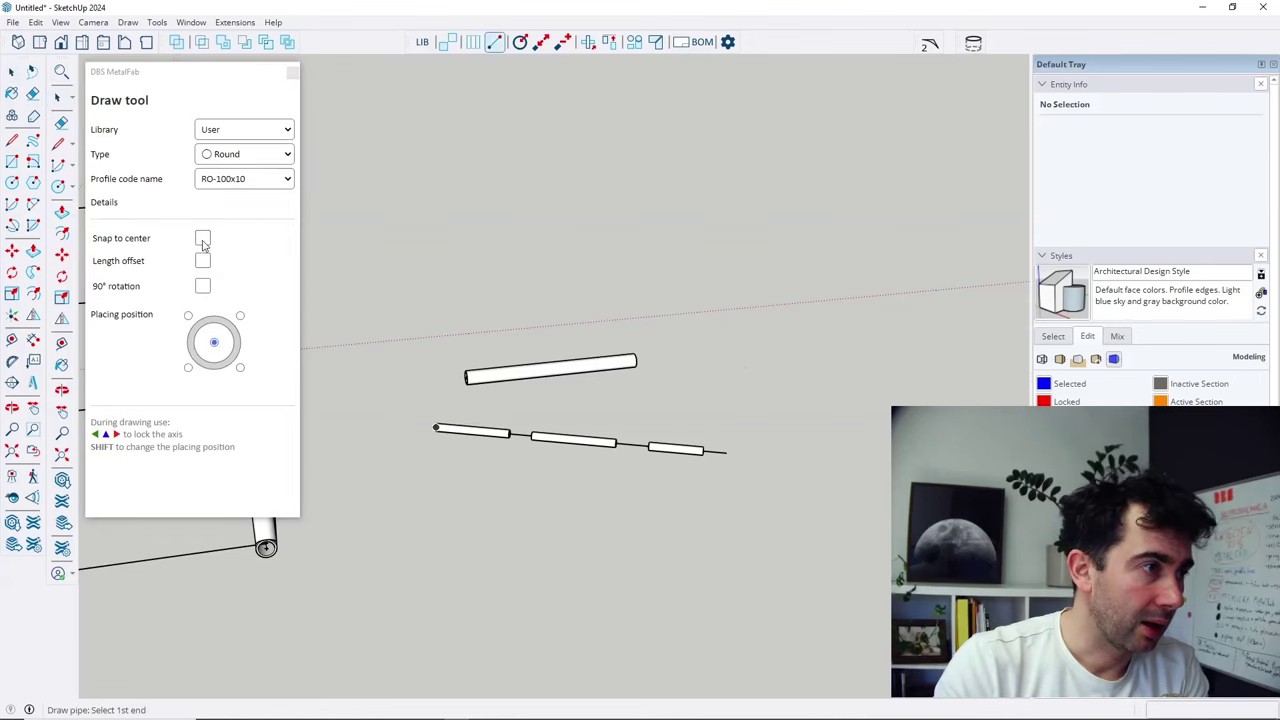
{"action": "left_click", "coordinate": [202, 261]}
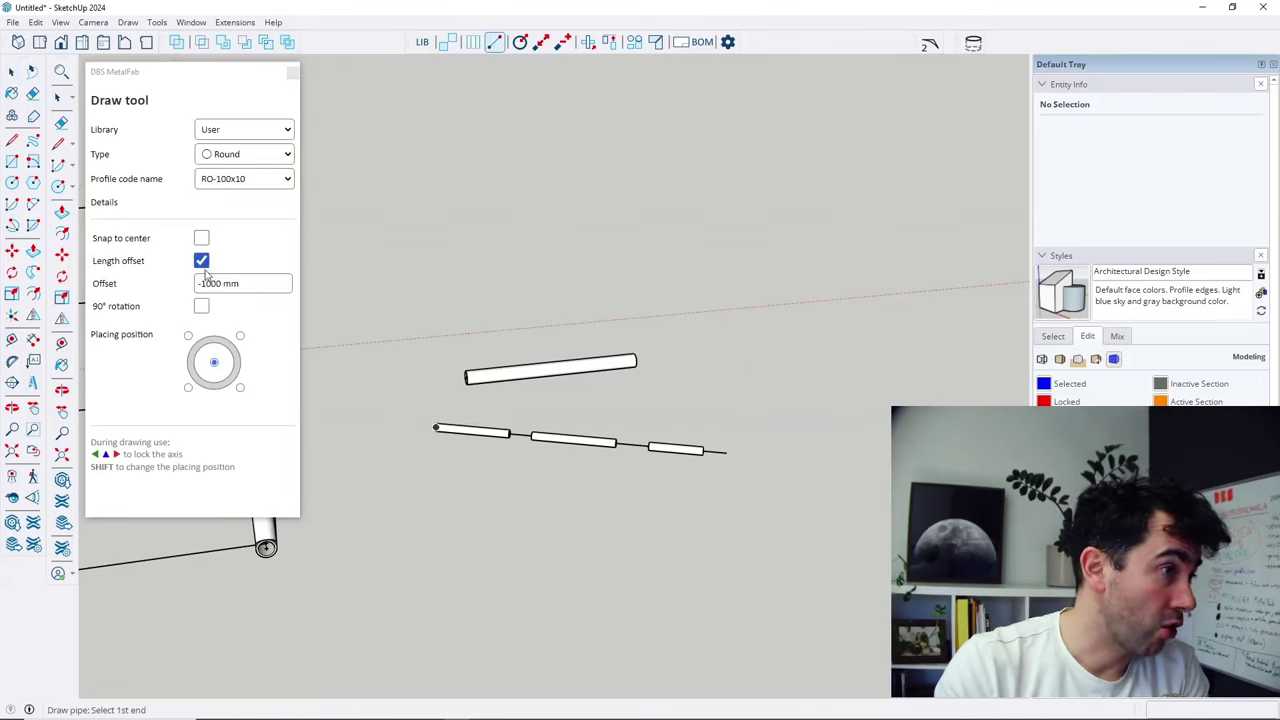
{"action": "left_click", "coordinate": [714, 365]}
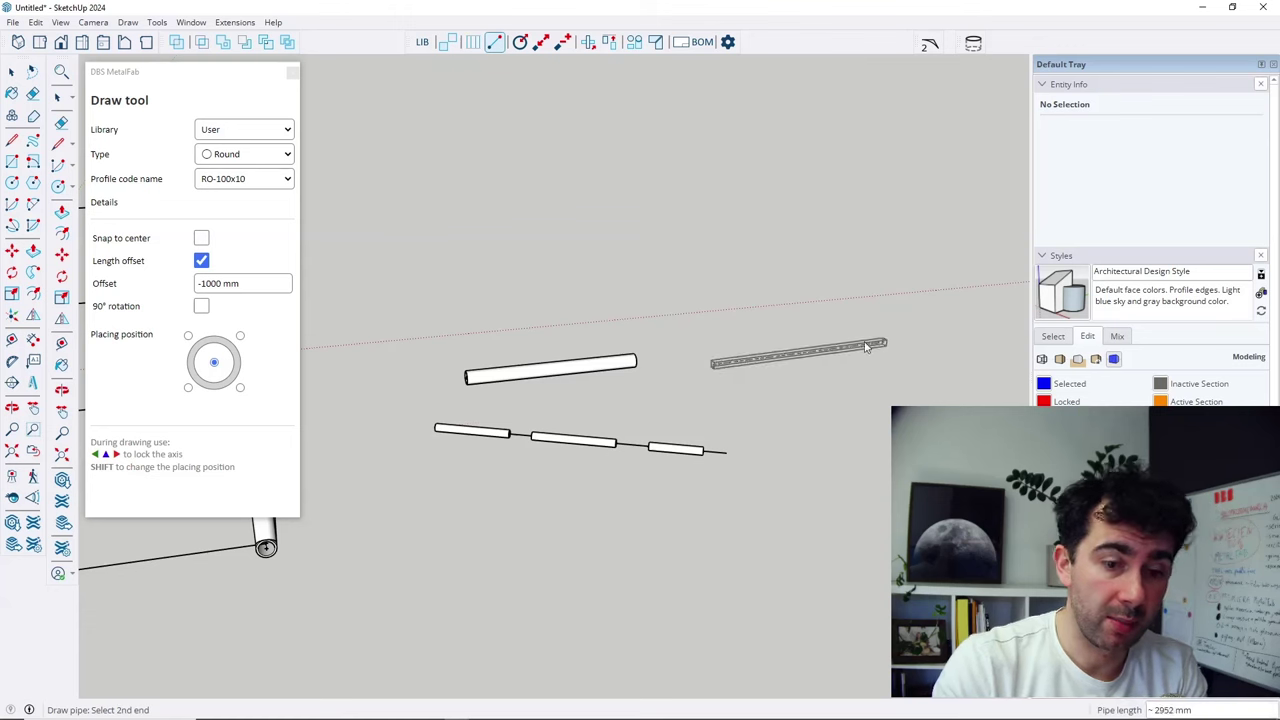
{"action": "left_click", "coordinate": [866, 346]}
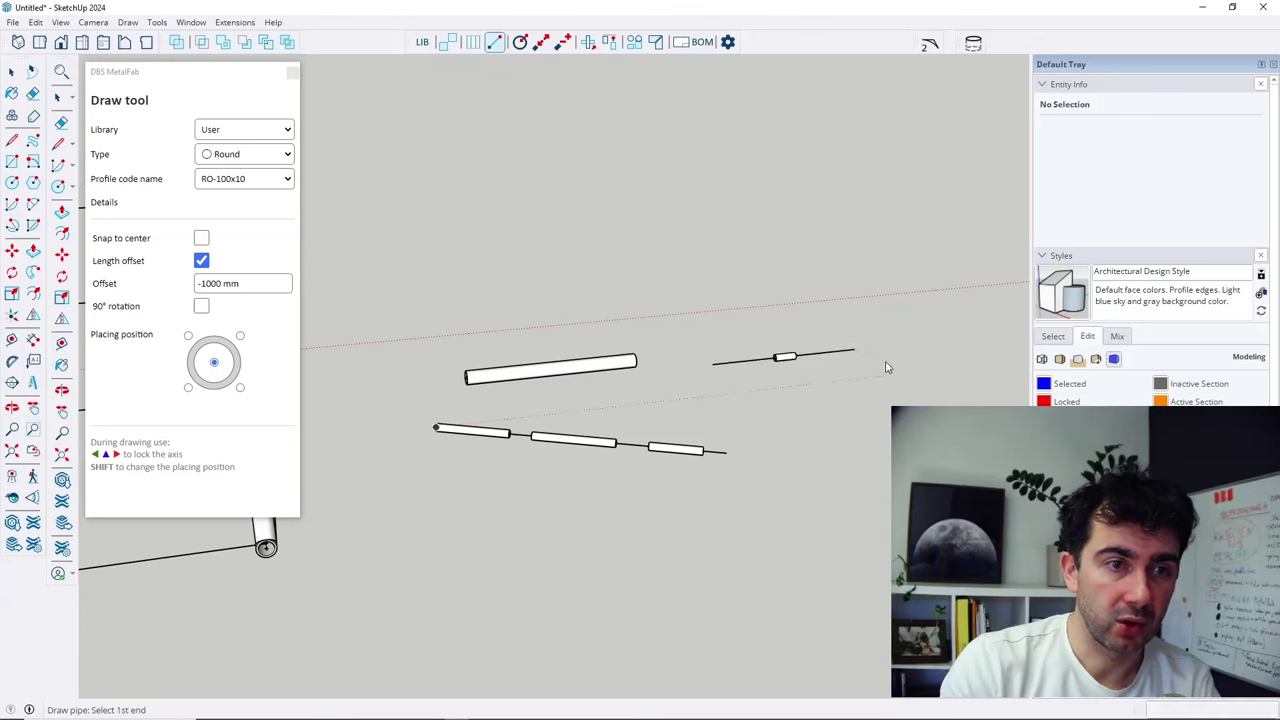
{"action": "left_click", "coordinate": [854, 350]}
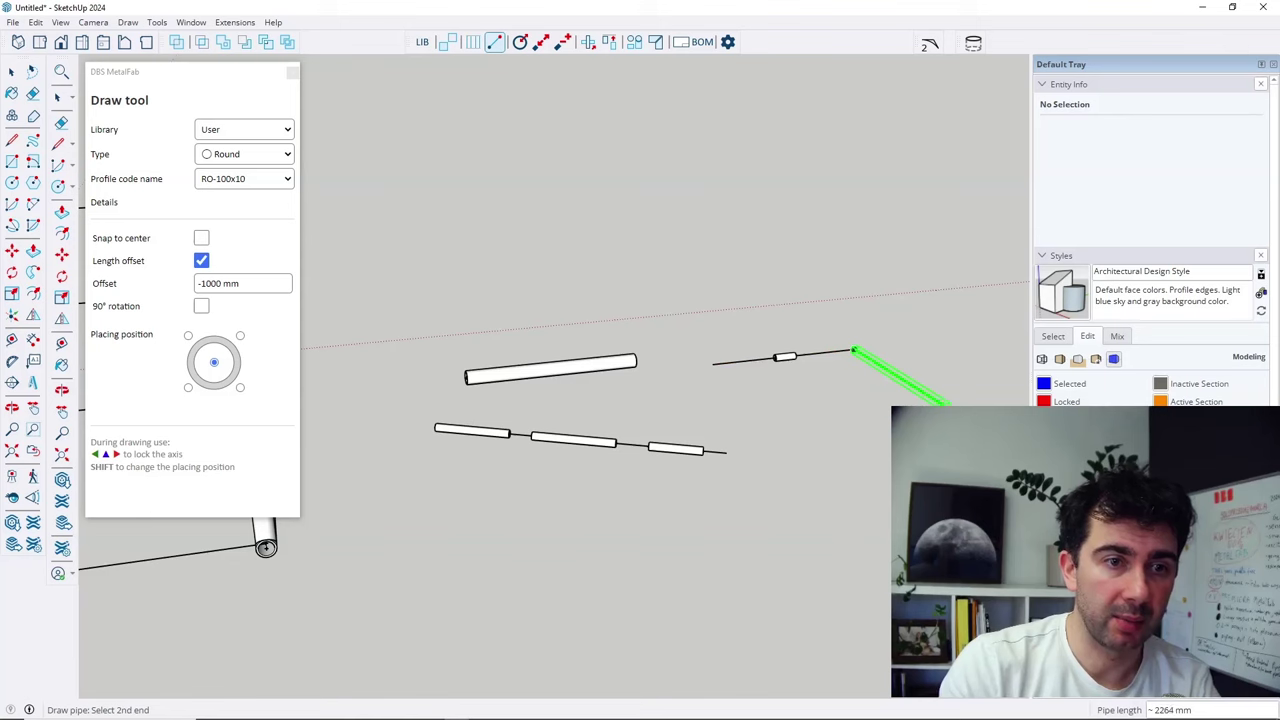
{"action": "left_click", "coordinate": [940, 400]}
{"action": "key", "text": "space"}
{"action": "scroll", "coordinate": [860, 370], "scroll_direction": "up", "scroll_amount": 5}
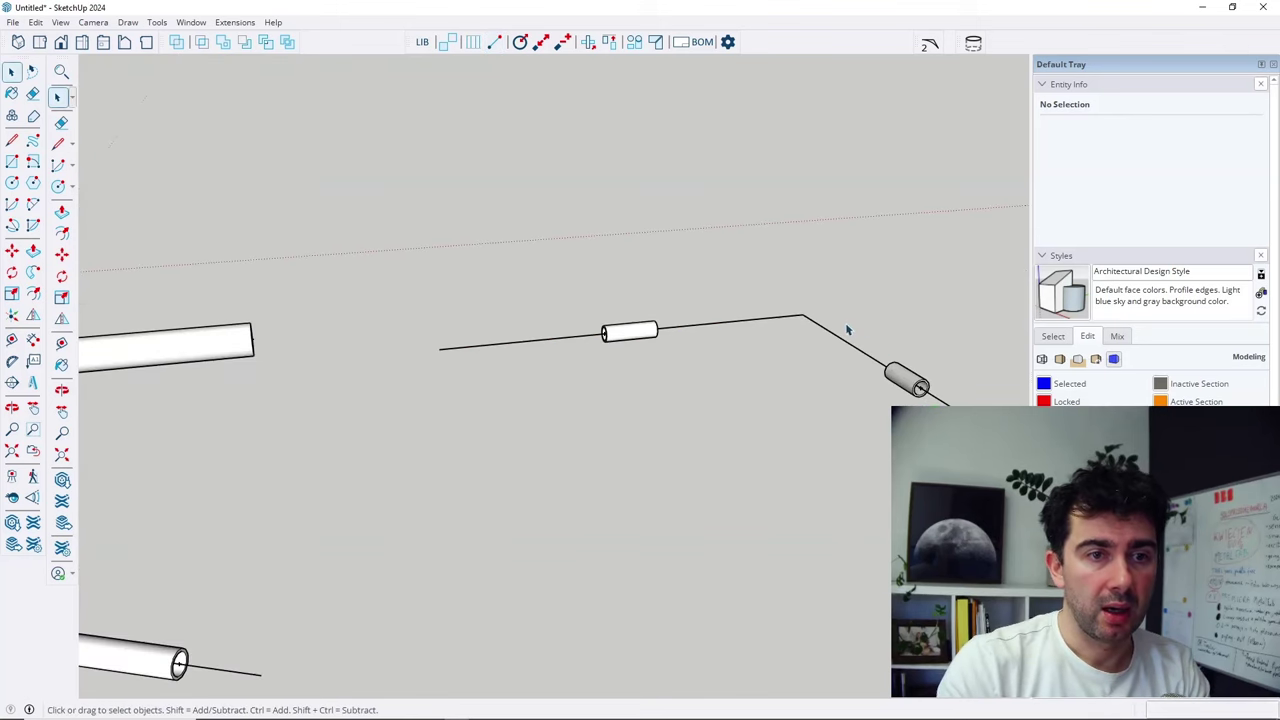
{"action": "scroll", "coordinate": [877, 480], "scroll_direction": "up", "scroll_amount": 3}
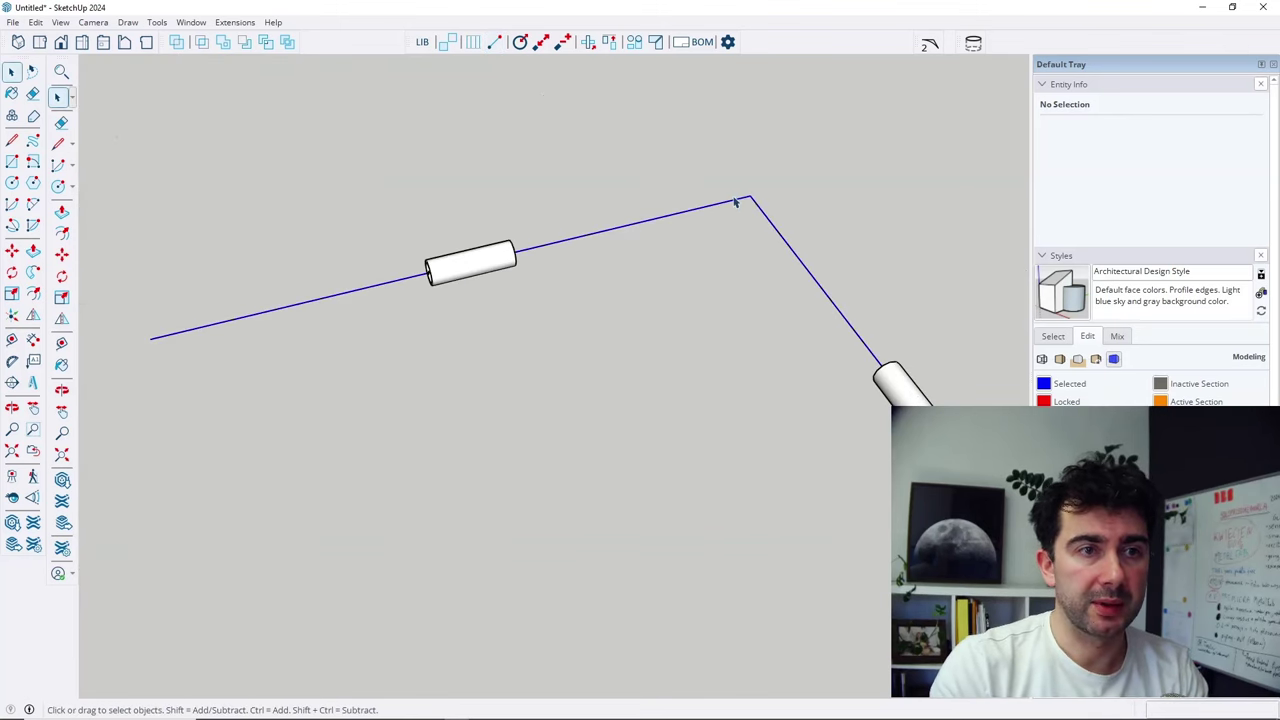
Delete the bent guide line, leaving only the two shortened pipes.
{"action": "left_click", "coordinate": [739, 200]}
{"action": "key", "text": "Delete"}
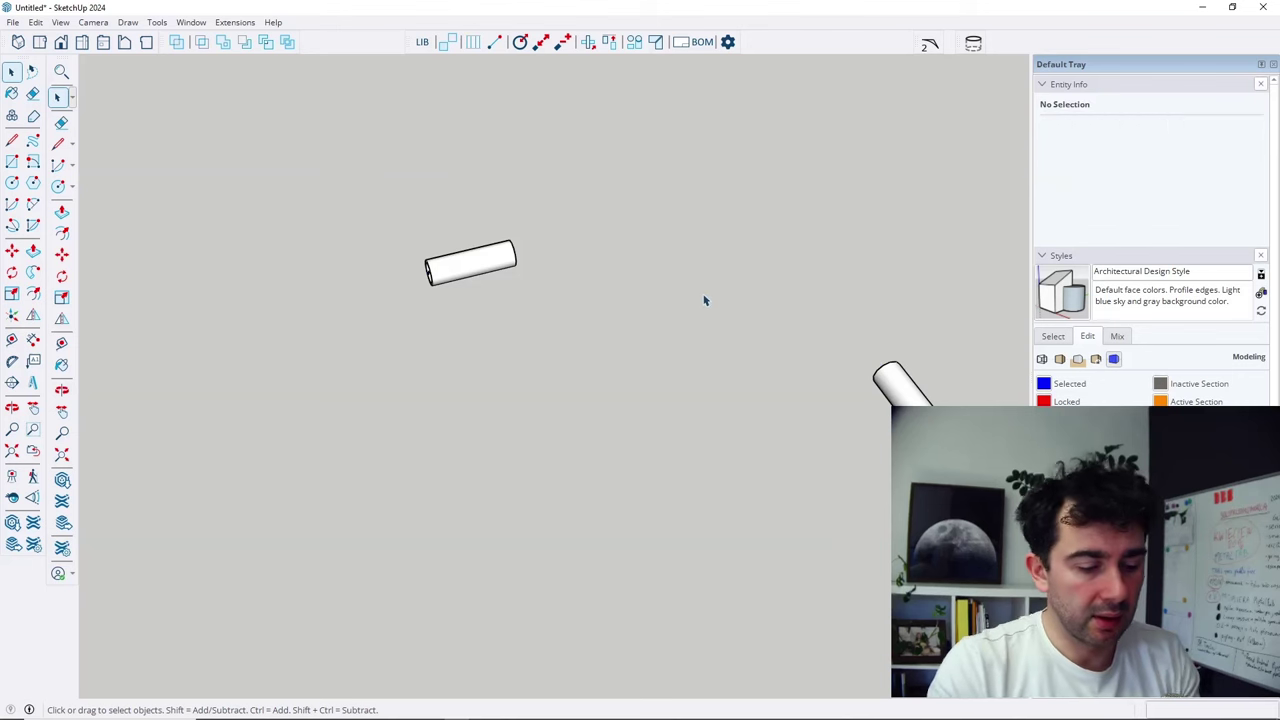
{"action": "key", "text": "ctrl+z"}
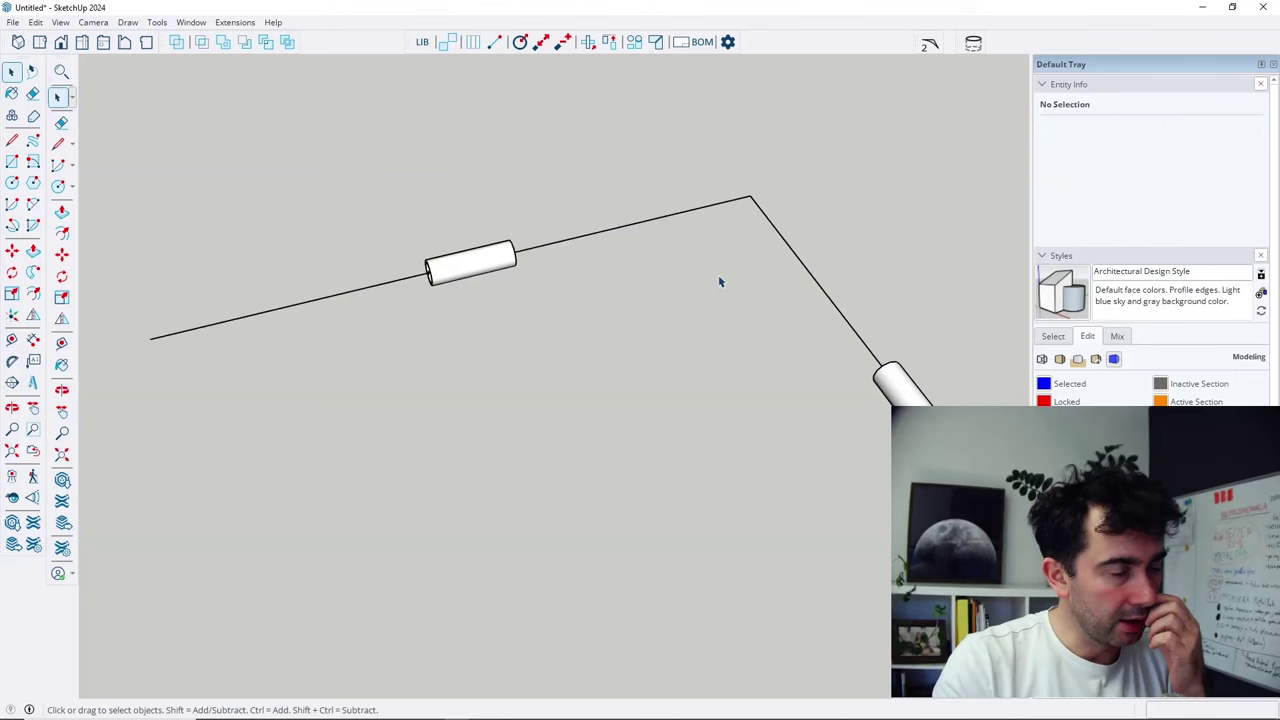
{"action": "mouse_move", "coordinate": [773, 260]}
{"action": "middle_mouse_down"}
{"action": "mouse_move", "coordinate": [900, 94]}
{"action": "mouse_move", "coordinate": [637, 249]}
{"action": "mouse_move", "coordinate": [869, 309]}
{"action": "mouse_move", "coordinate": [780, 274]}
{"action": "middle_mouse_up"}
{"action": "left_click", "coordinate": [700, 178]}
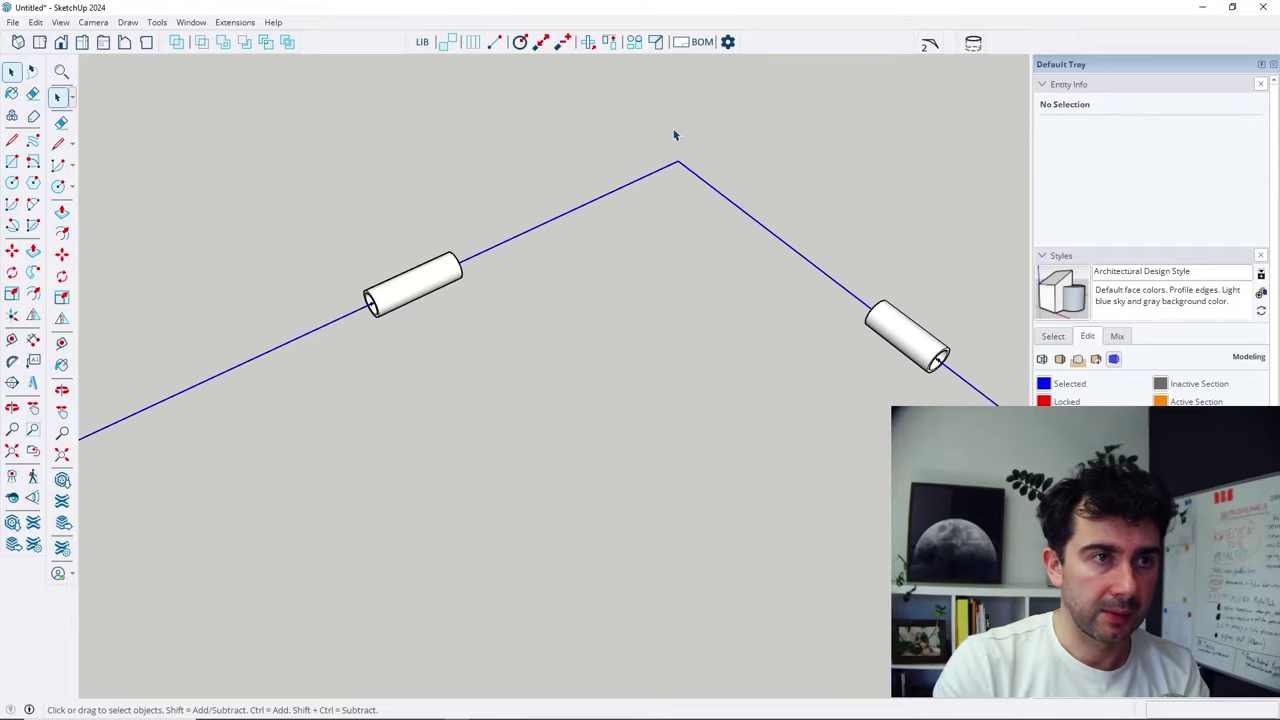
{"action": "key", "text": "Delete"}
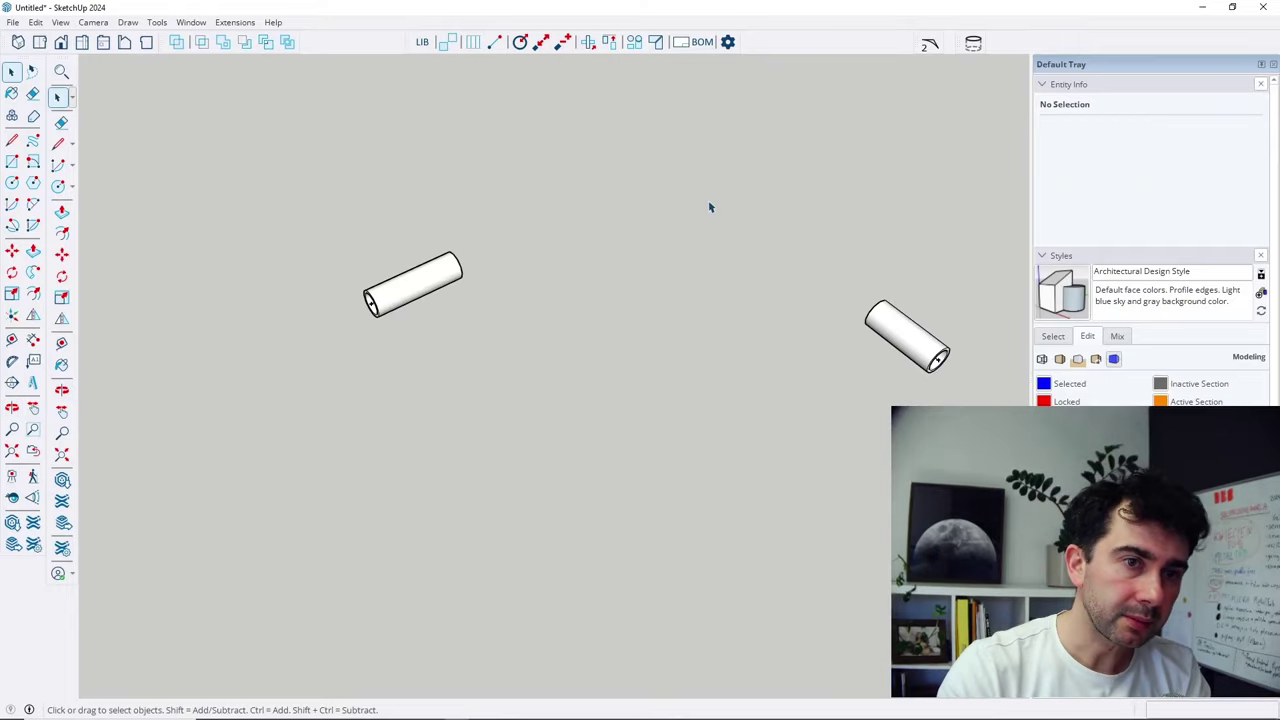
{"action": "scroll", "coordinate": [812, 376], "scroll_direction": "down", "scroll_amount": 1}
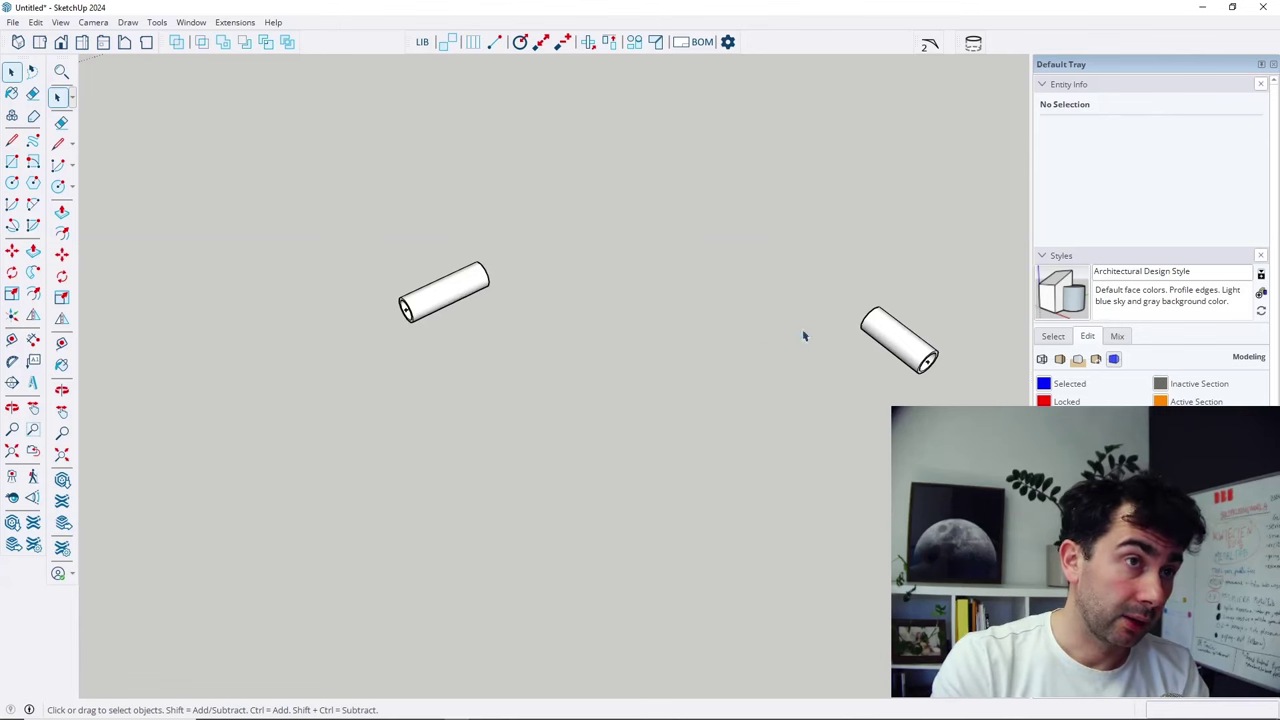
{"action": "middle_click_drag", "start_coordinate": [804, 336], "coordinate": [795, 380]}
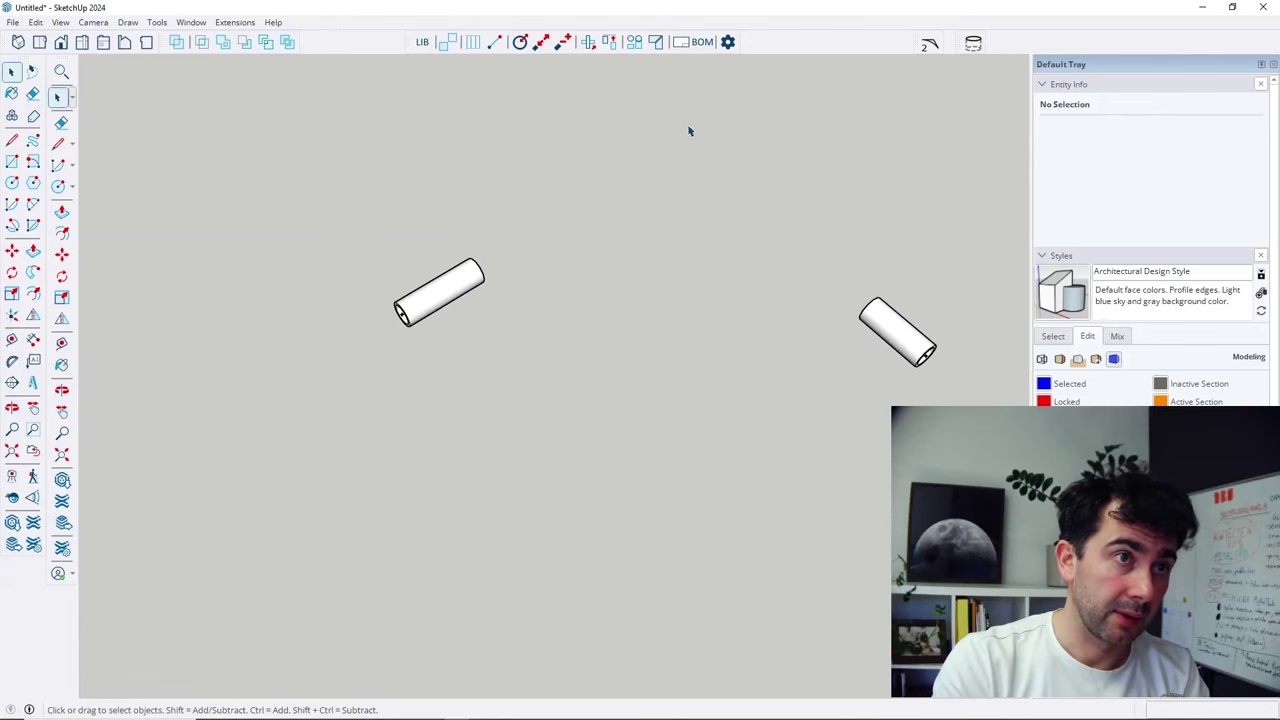
Miter-join the left pipe and the right pipe with the Miter joint tool.
{"action": "left_click", "coordinate": [656, 43]}
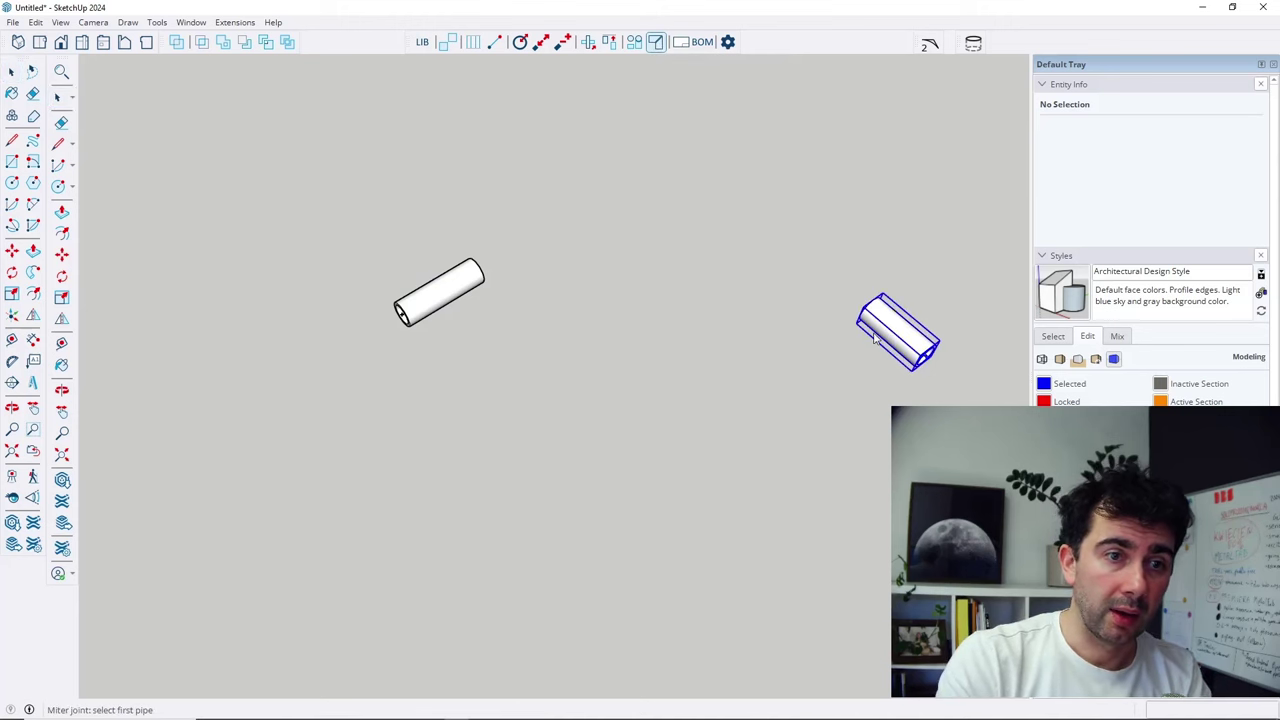
{"action": "left_click", "coordinate": [467, 280]}
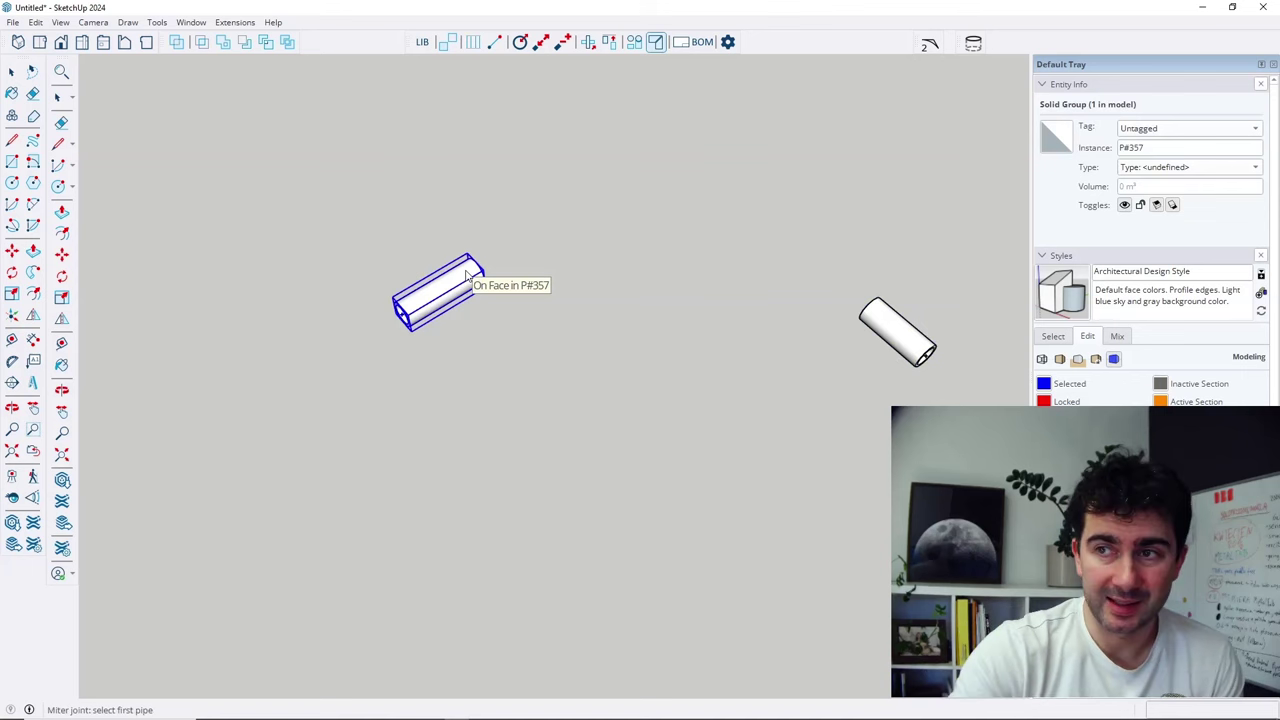
{"action": "left_click", "coordinate": [471, 277]}
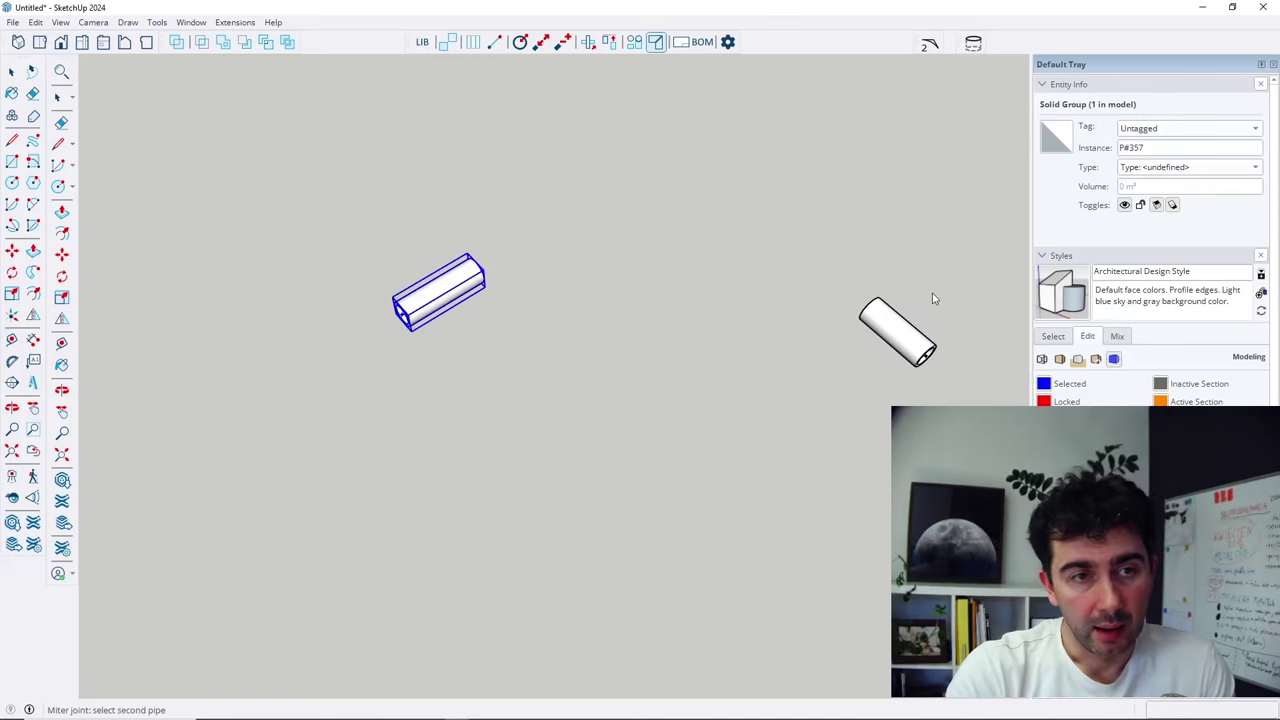
{"action": "left_click", "coordinate": [896, 330]}
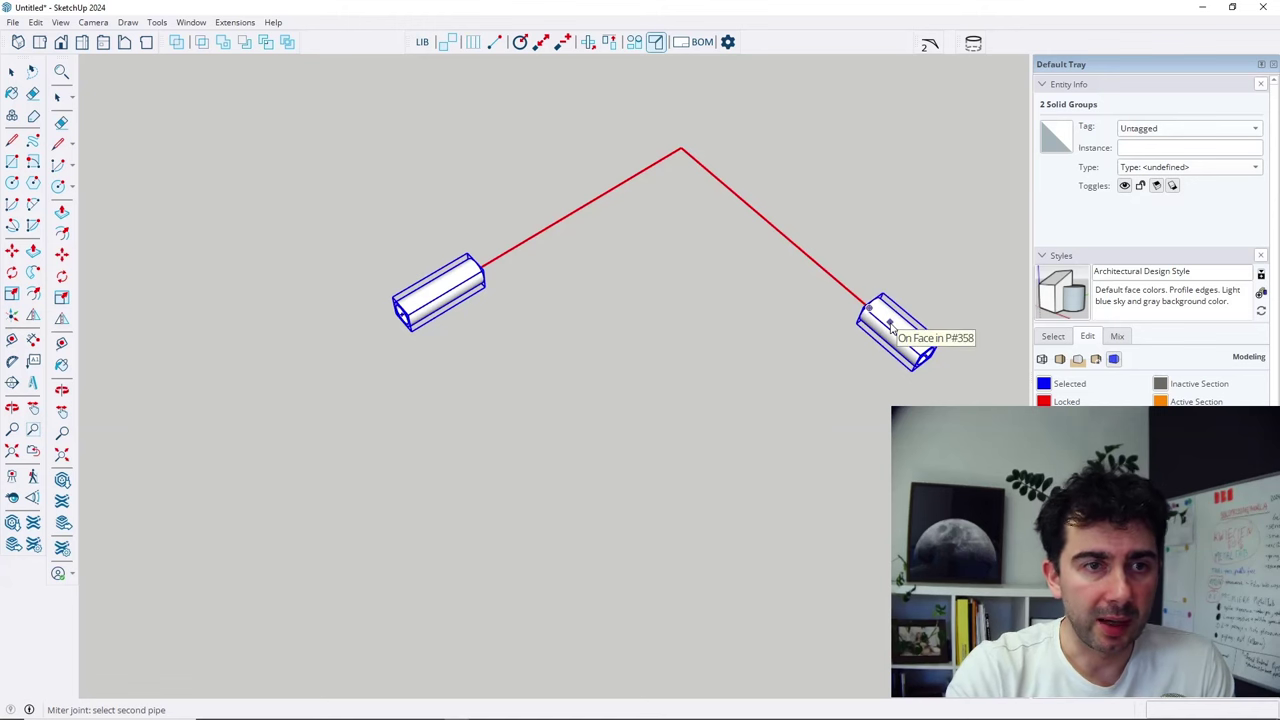
{"action": "left_click", "coordinate": [890, 324]}
{"action": "key", "text": "space"}
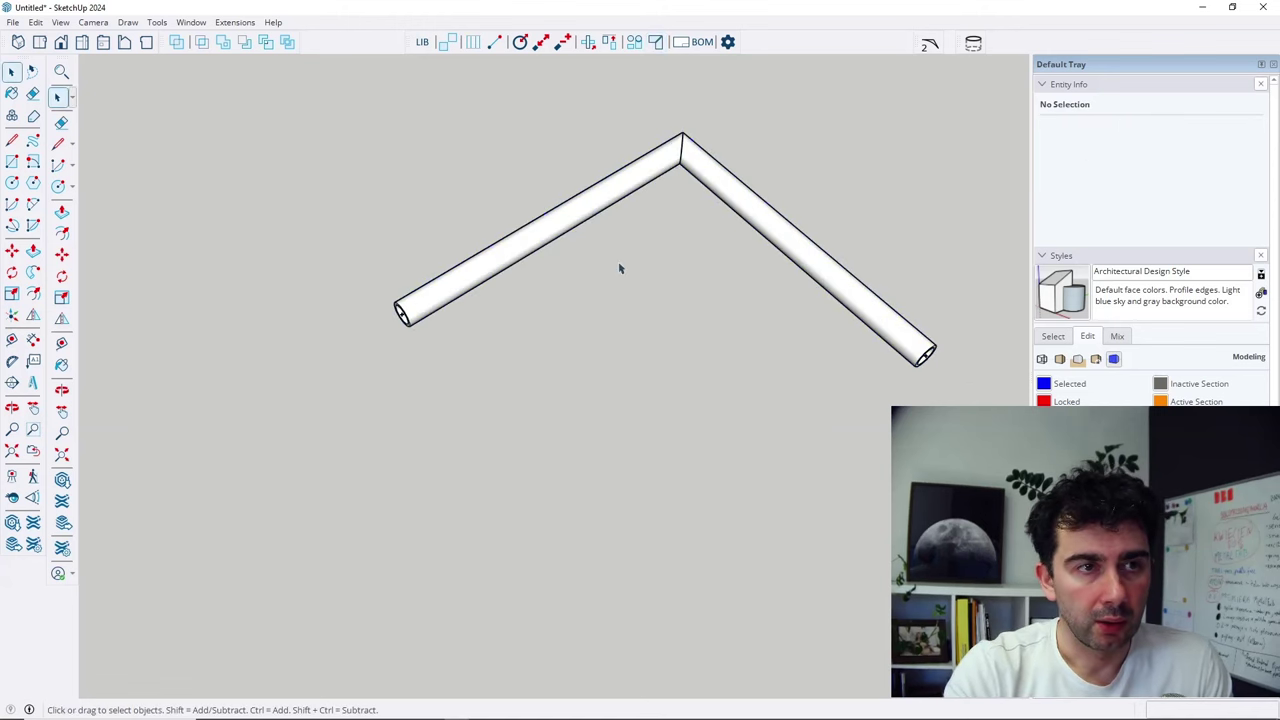
Orbit around the bent pipe to inspect its mitred corner.
{"action": "middle_click_drag", "start_coordinate": [289, 297], "coordinate": [774, 257]}
{"action": "scroll", "coordinate": [210, 341], "scroll_direction": "up", "scroll_amount": 3}
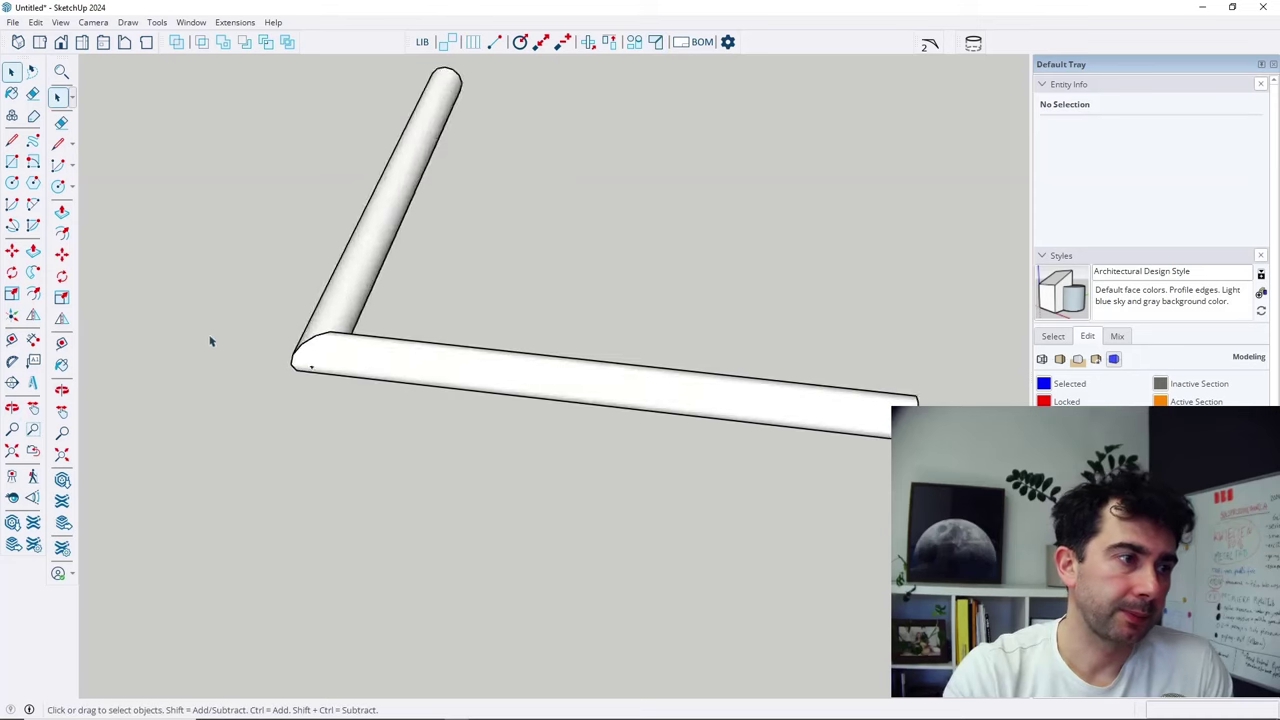
{"action": "middle_click_drag", "start_coordinate": [210, 341], "coordinate": [389, 470]}
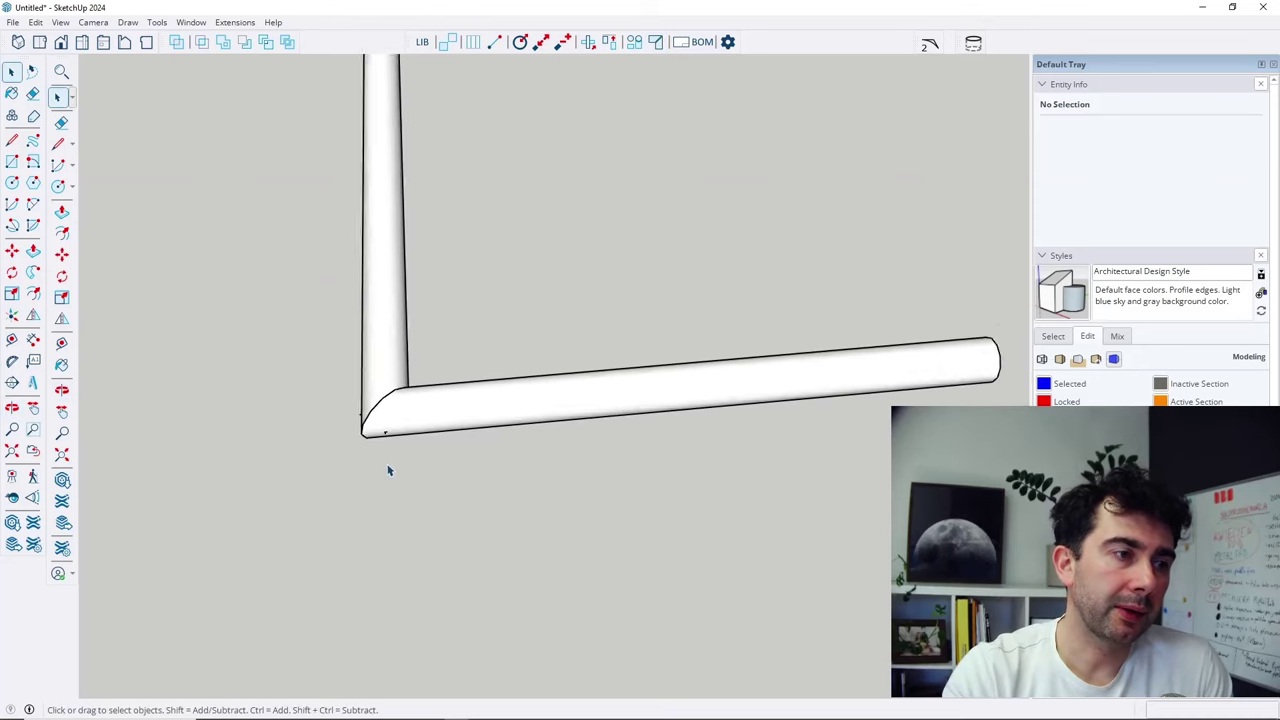
{"action": "scroll", "coordinate": [389, 470], "scroll_direction": "down", "scroll_amount": 3}
{"action": "middle_click_drag", "start_coordinate": [500, 477], "coordinate": [509, 320]}
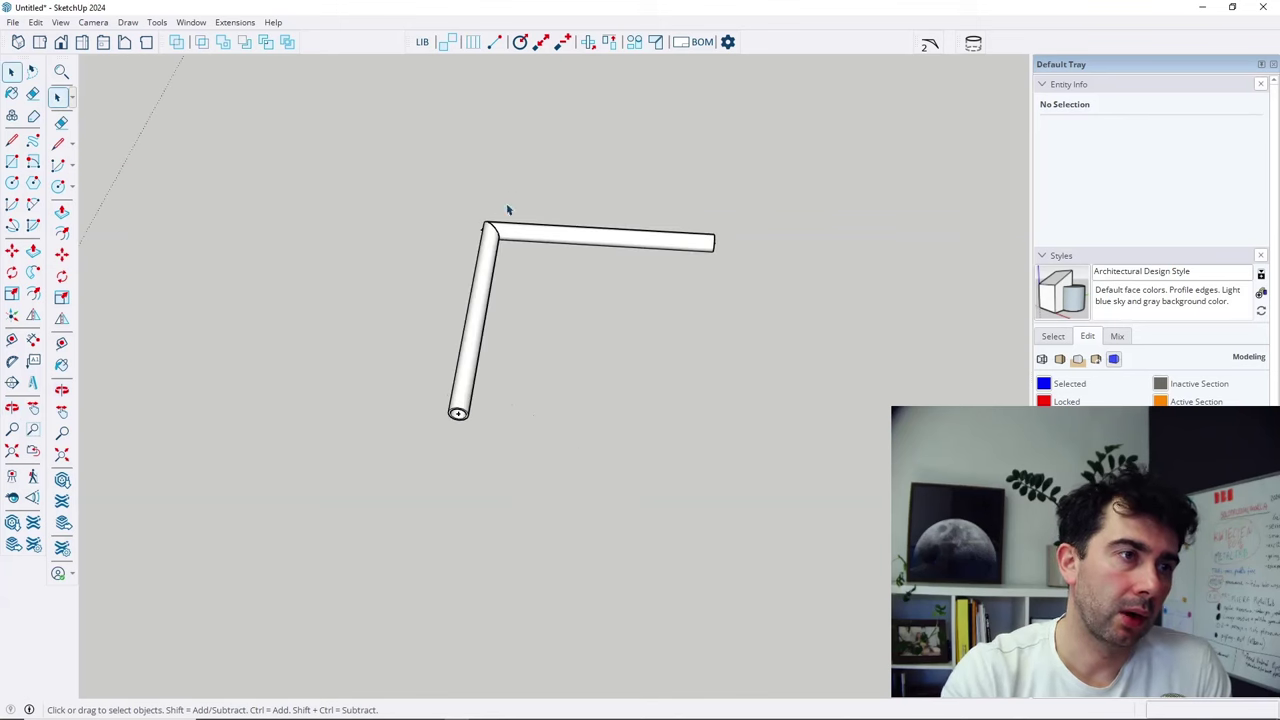
{"action": "middle_click_drag", "start_coordinate": [508, 210], "coordinate": [432, 478]}
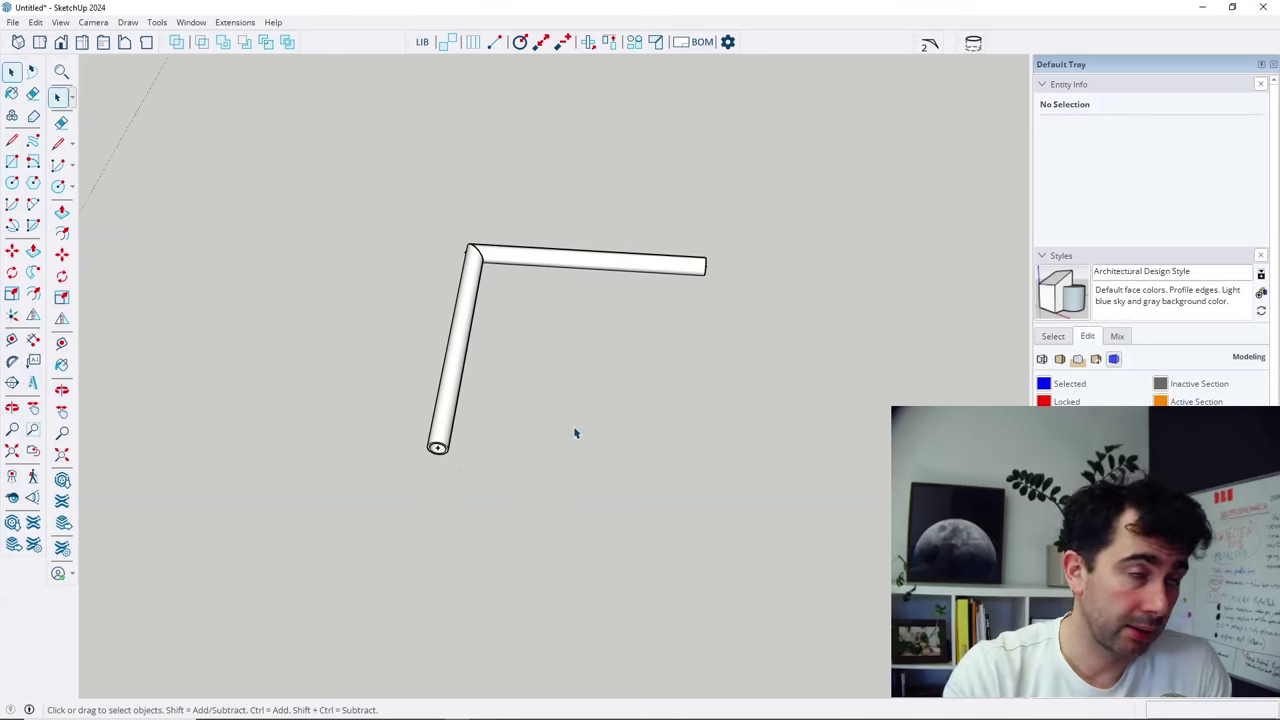
{"action": "scroll", "coordinate": [672, 350], "scroll_direction": "up", "scroll_amount": 2}
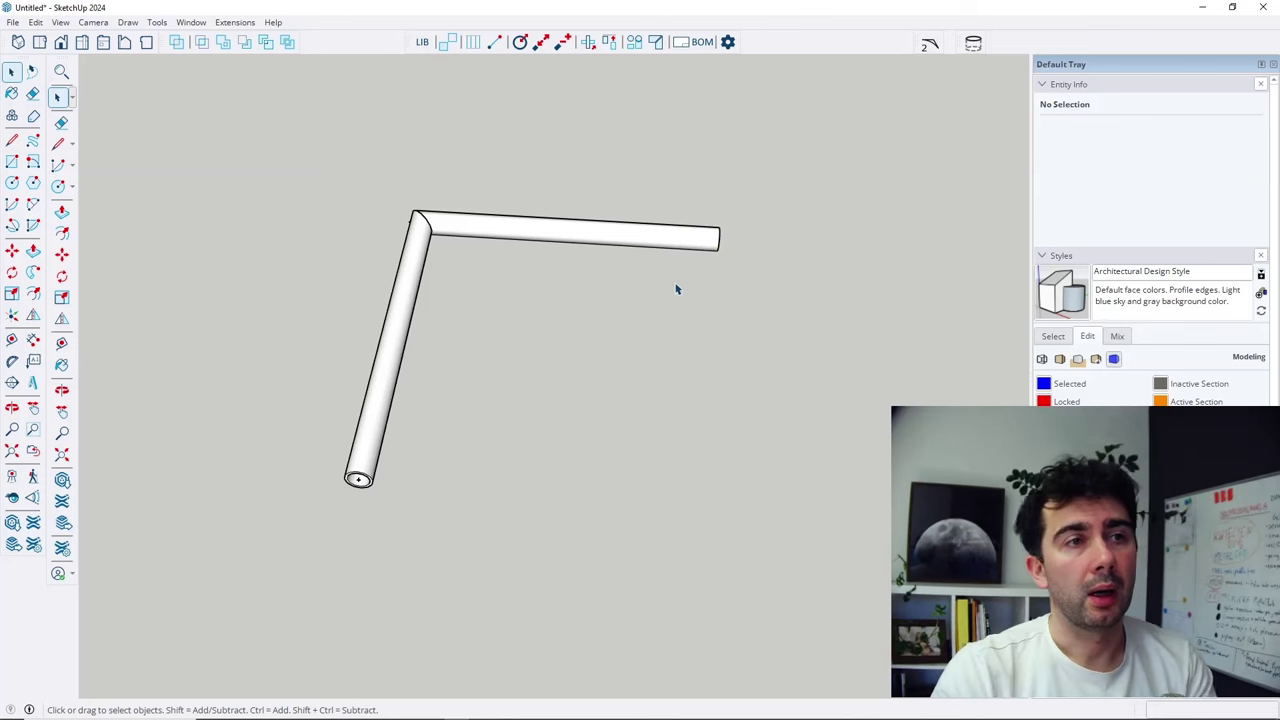
Uncheck Extrude & cut in the Draw from edges settings, then close the panel.
{"action": "left_click", "coordinate": [447, 42]}
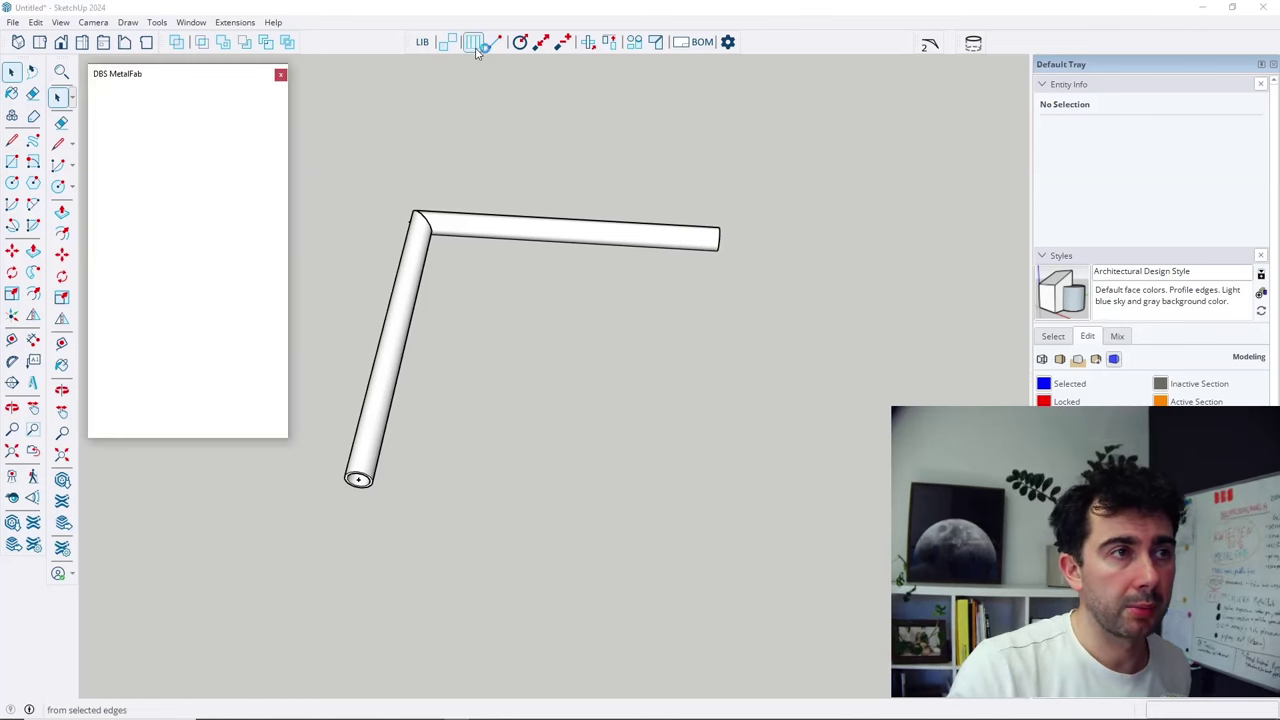
{"action": "left_click", "coordinate": [190, 240]}
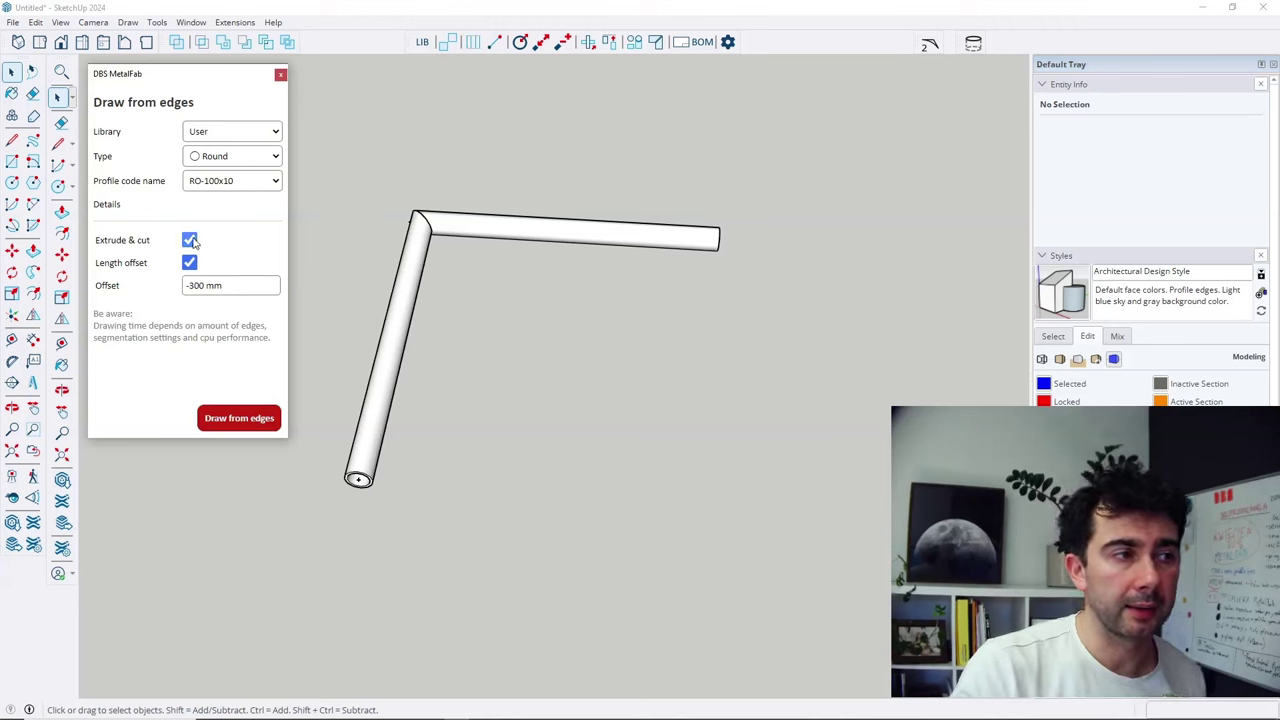
{"action": "left_click", "coordinate": [280, 76]}
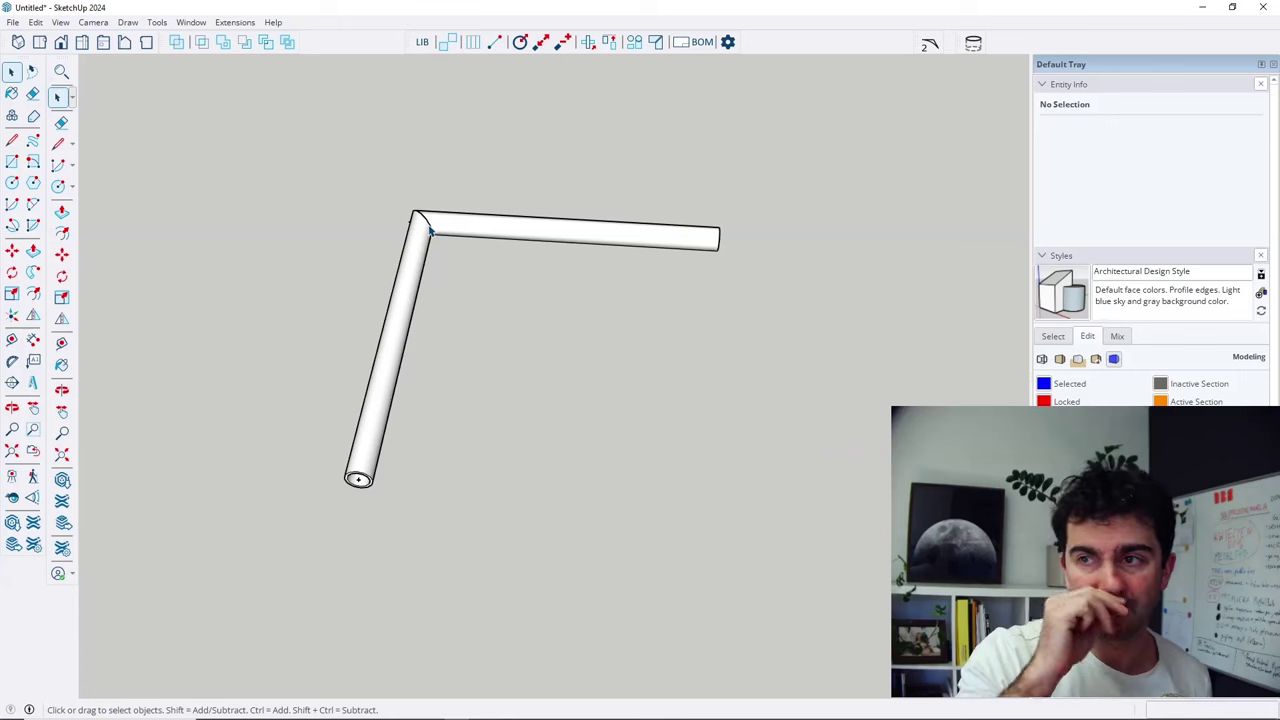
Delete the stray flat ellipse on the ground beside the box frame.
{"action": "middle_click_drag", "start_coordinate": [573, 303], "coordinate": [408, 190]}
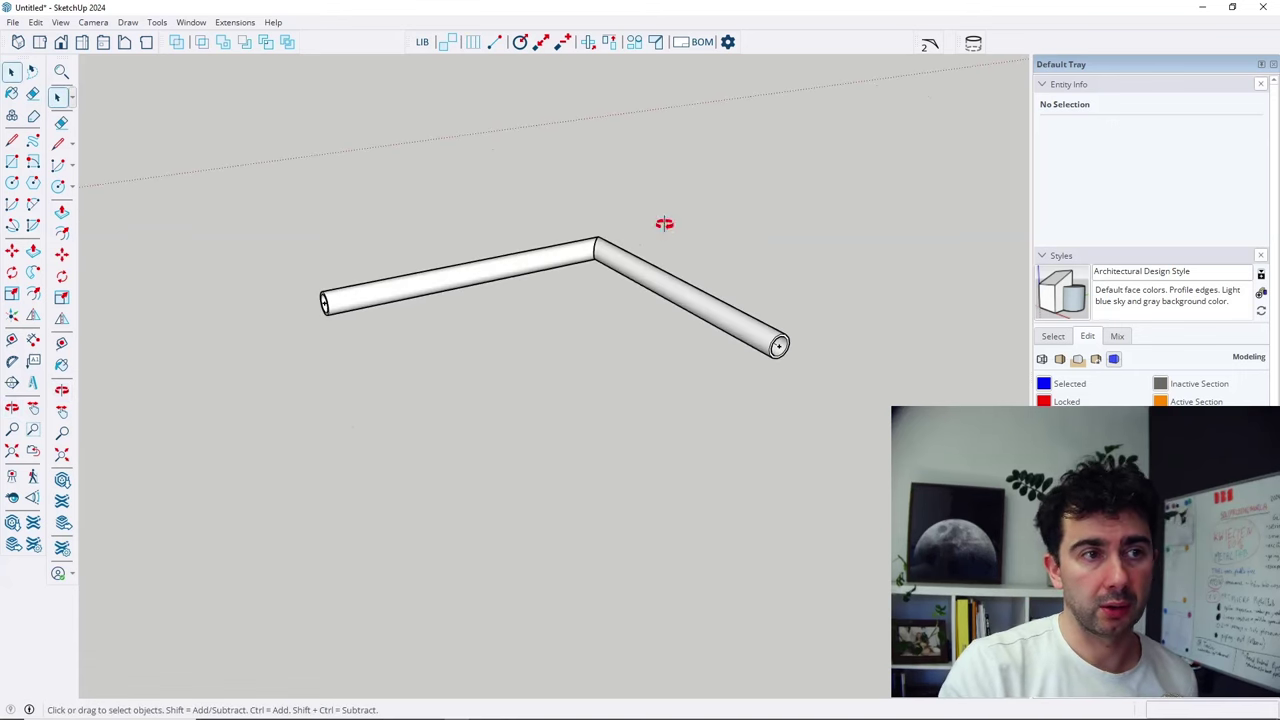
{"action": "middle_click_drag", "start_coordinate": [663, 223], "coordinate": [357, 240]}
{"action": "scroll", "coordinate": [597, 385], "scroll_direction": "down", "scroll_amount": 4}
{"action": "scroll", "coordinate": [597, 395], "scroll_direction": "down", "scroll_amount": 3}
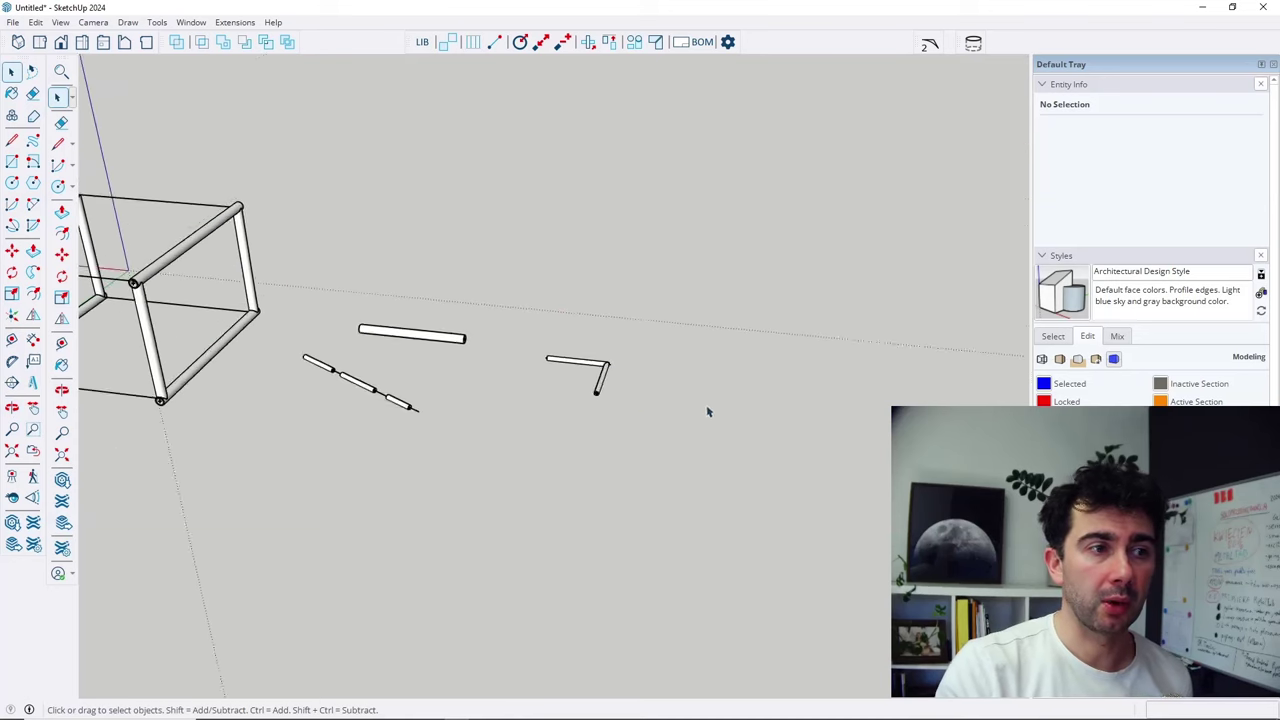
{"action": "middle_click_drag", "start_coordinate": [709, 409], "coordinate": [679, 382]}
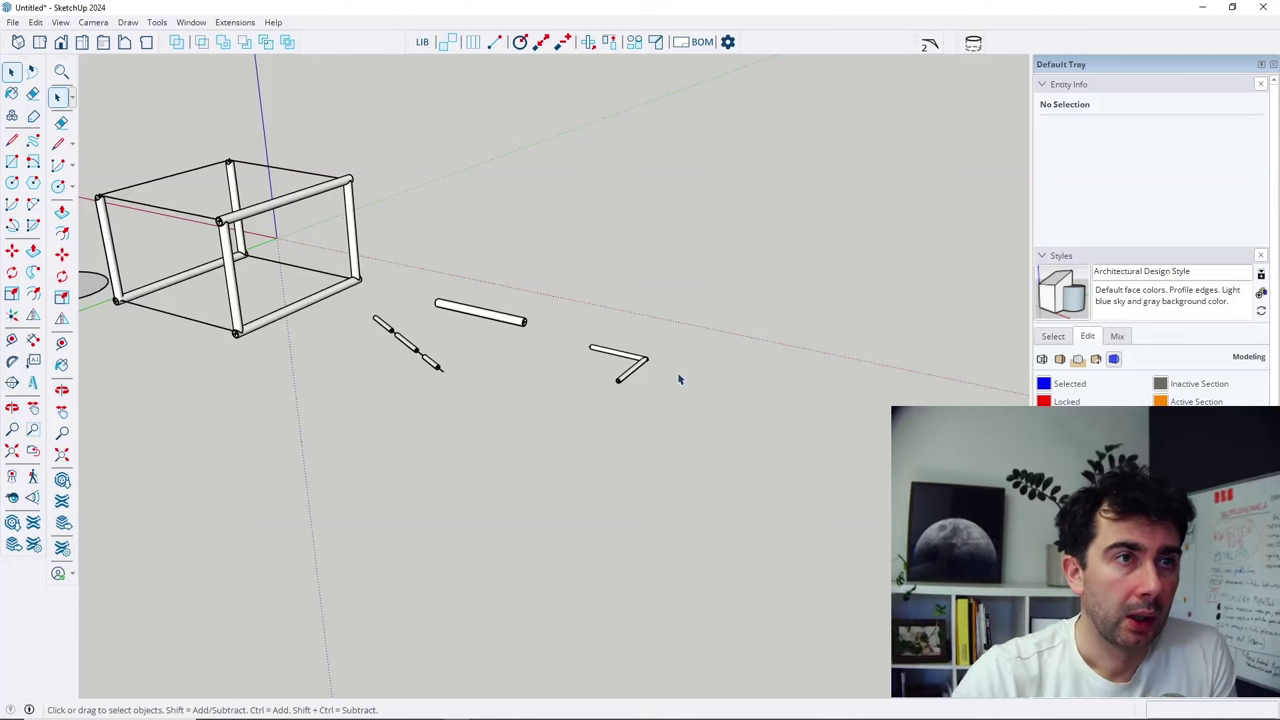
{"action": "middle_click_drag", "start_coordinate": [667, 225], "coordinate": [479, 309]}
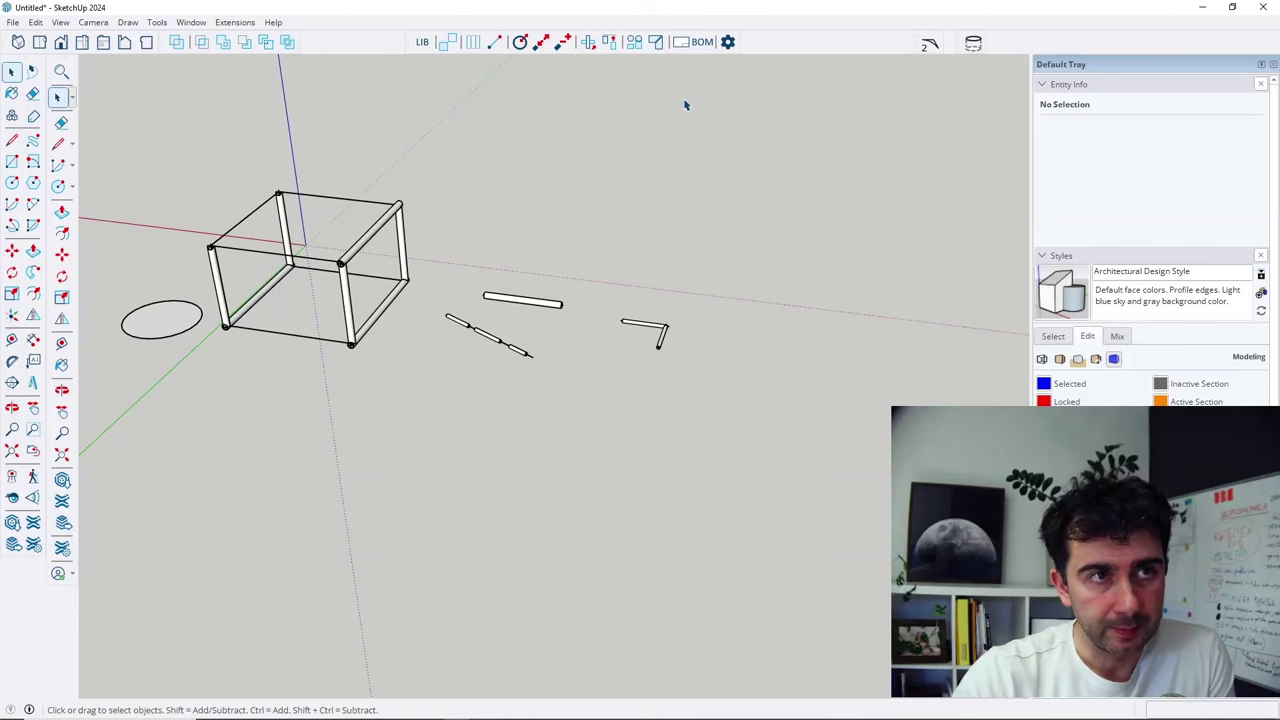
{"action": "scroll", "coordinate": [789, 220], "scroll_direction": "down", "scroll_amount": 3}
{"action": "double_click", "coordinate": [296, 294]}
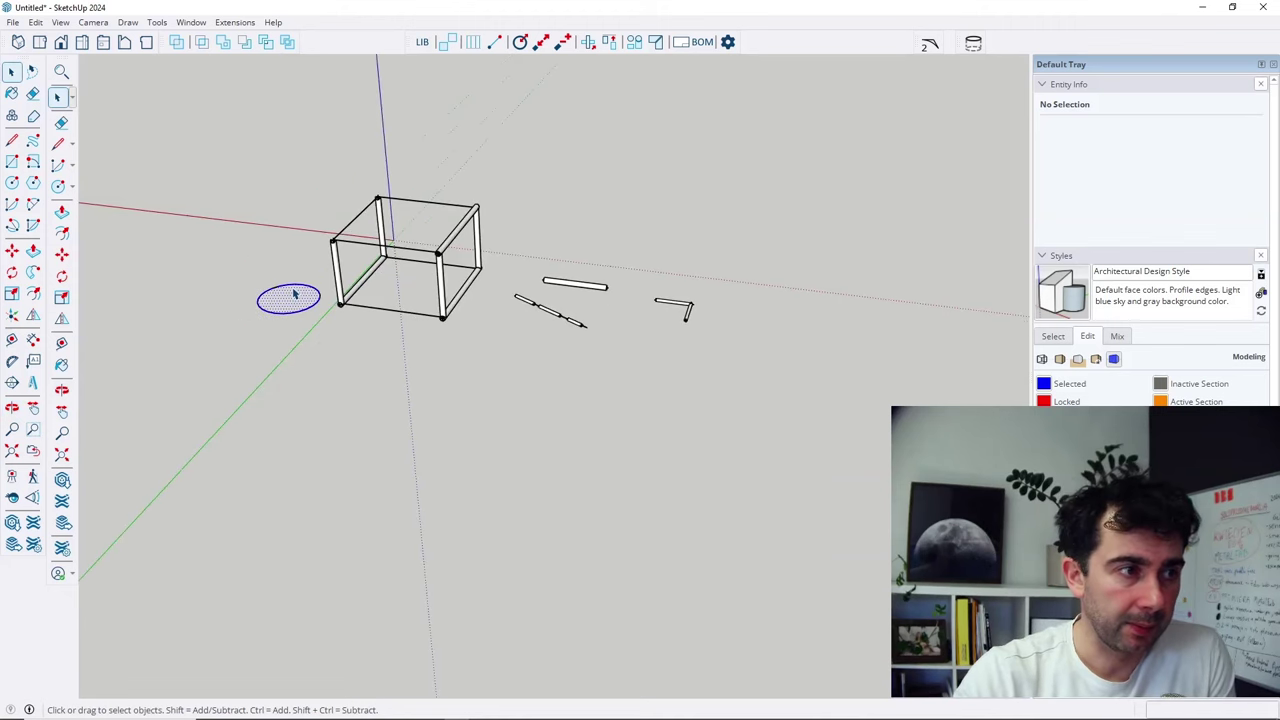
{"action": "key", "text": "Delete"}
{"action": "scroll", "coordinate": [300, 290], "scroll_direction": "up", "scroll_amount": 2}
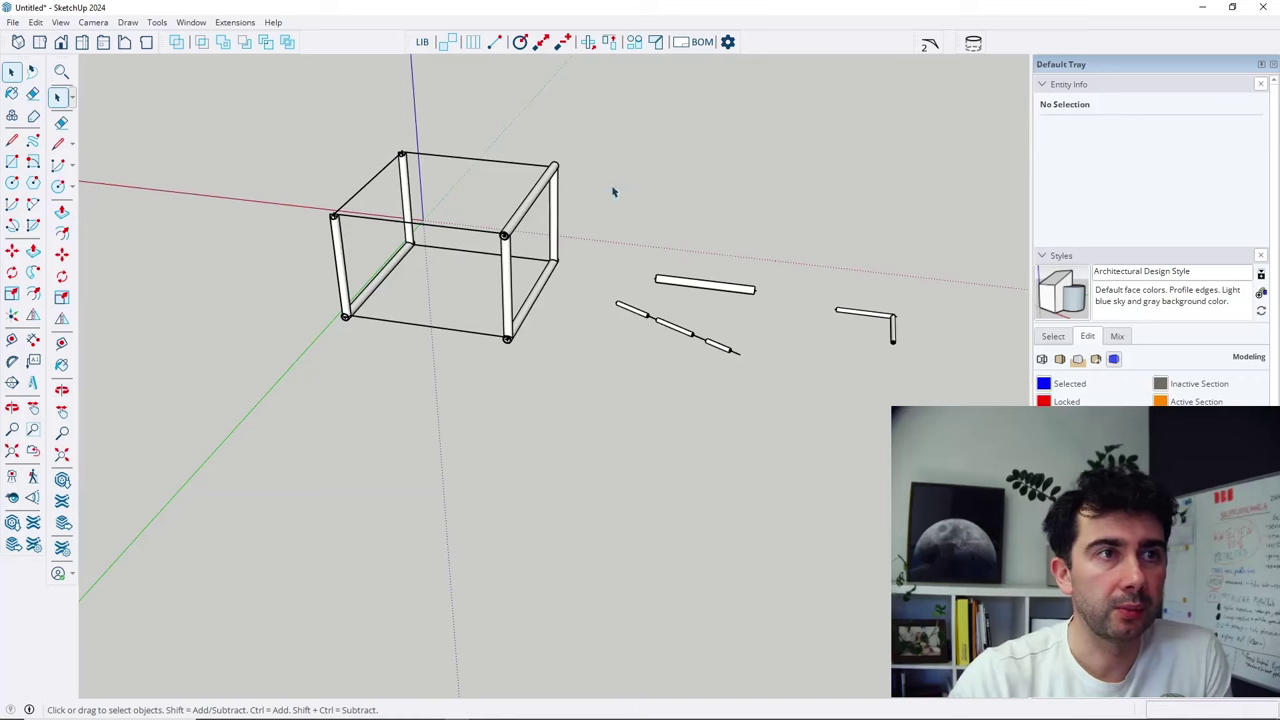
{"action": "scroll", "coordinate": [900, 217], "scroll_direction": "up", "scroll_amount": 1}
{"action": "middle_click_drag", "start_coordinate": [572, 268], "coordinate": [604, 217]}
{"action": "scroll", "coordinate": [741, 268], "scroll_direction": "down", "scroll_amount": 1}
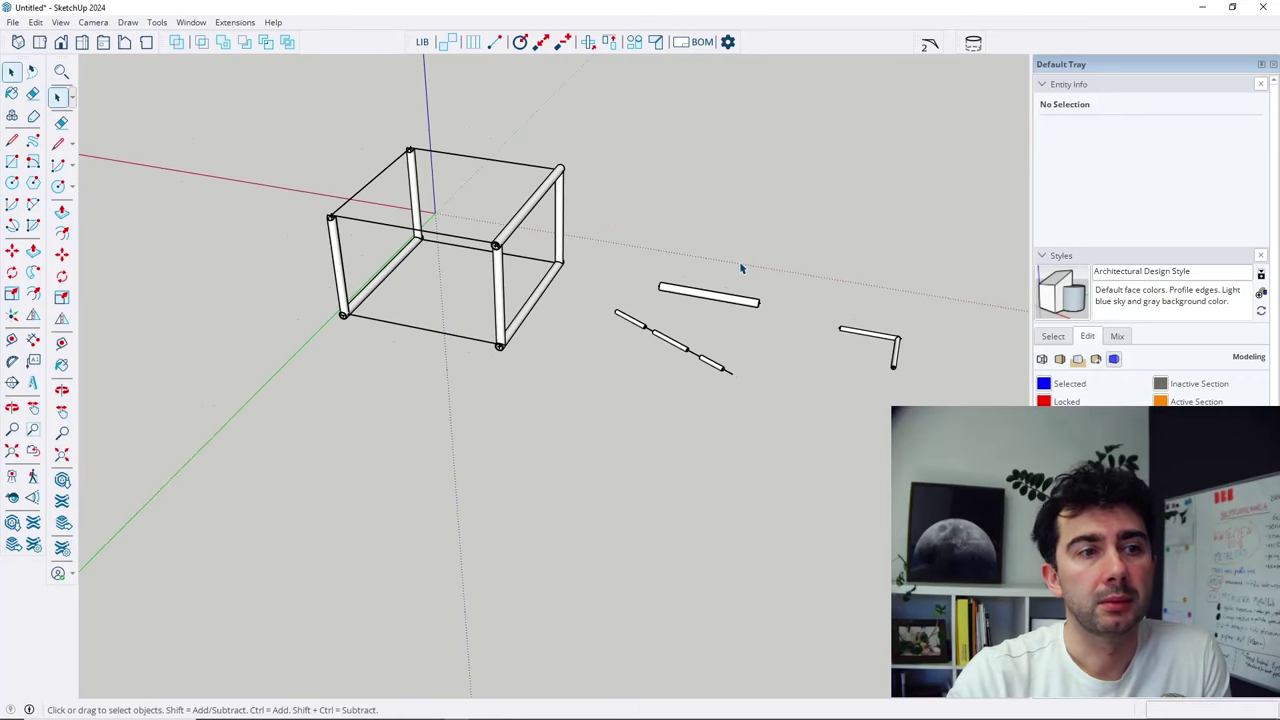
Open DBS MetalFab Documentation tools, move it up, and window-select the frame and loose pipes.
{"action": "left_click", "coordinate": [681, 44]}
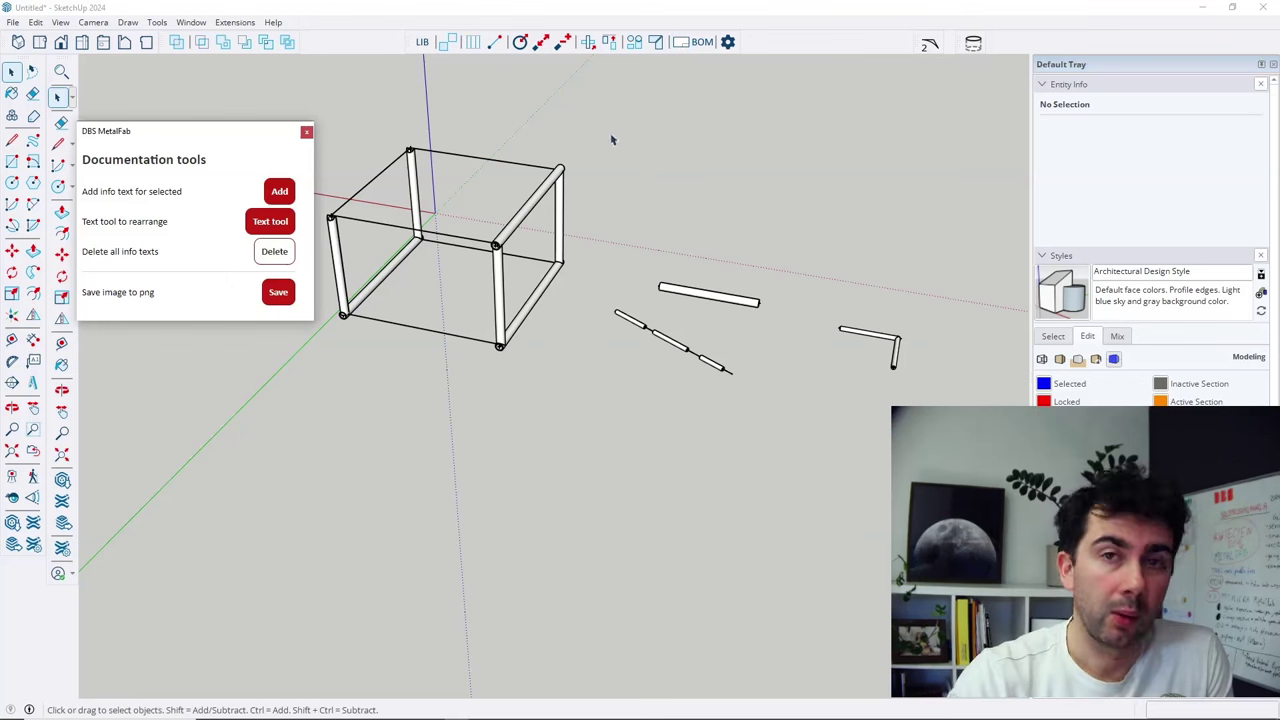
{"action": "left_click_drag", "start_coordinate": [165, 139], "coordinate": [176, 79]}
{"action": "middle_click_drag", "start_coordinate": [762, 340], "coordinate": [441, 201]}
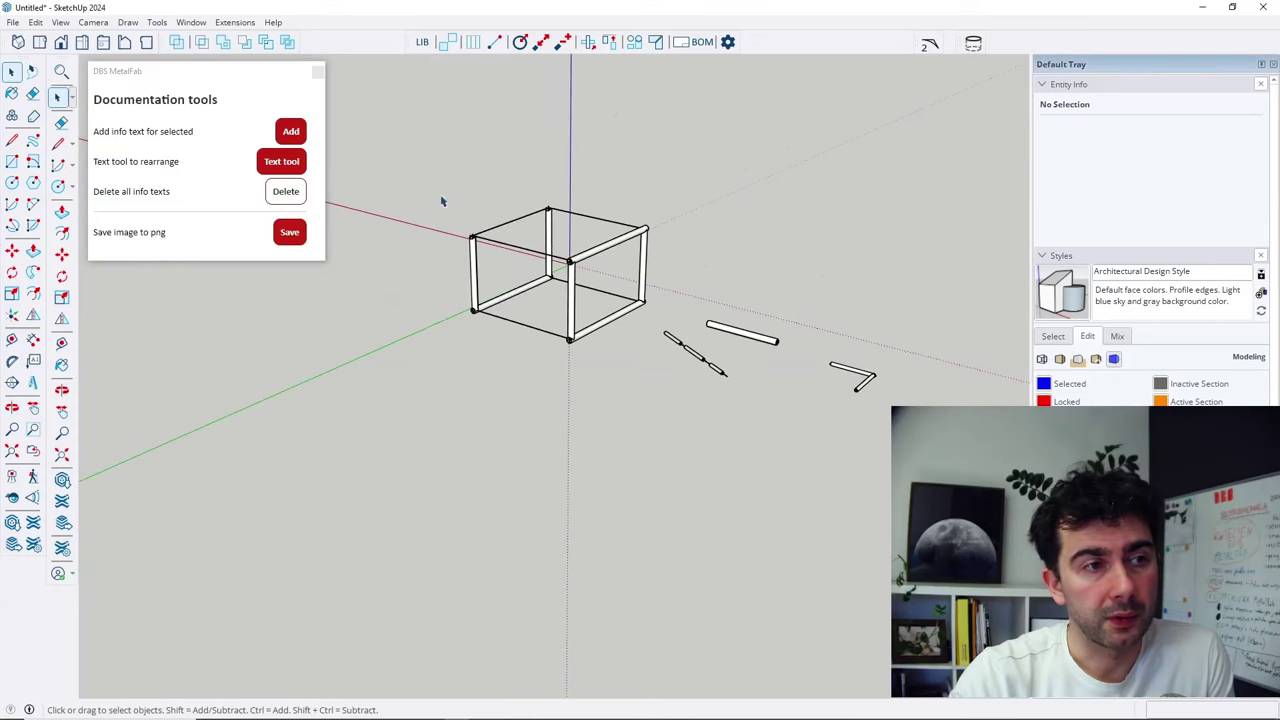
{"action": "left_click_drag", "start_coordinate": [449, 212], "coordinate": [840, 486]}
{"action": "scroll", "coordinate": [865, 369], "scroll_direction": "down", "scroll_amount": 1}
{"action": "scroll", "coordinate": [795, 276], "scroll_direction": "up", "scroll_amount": 3}
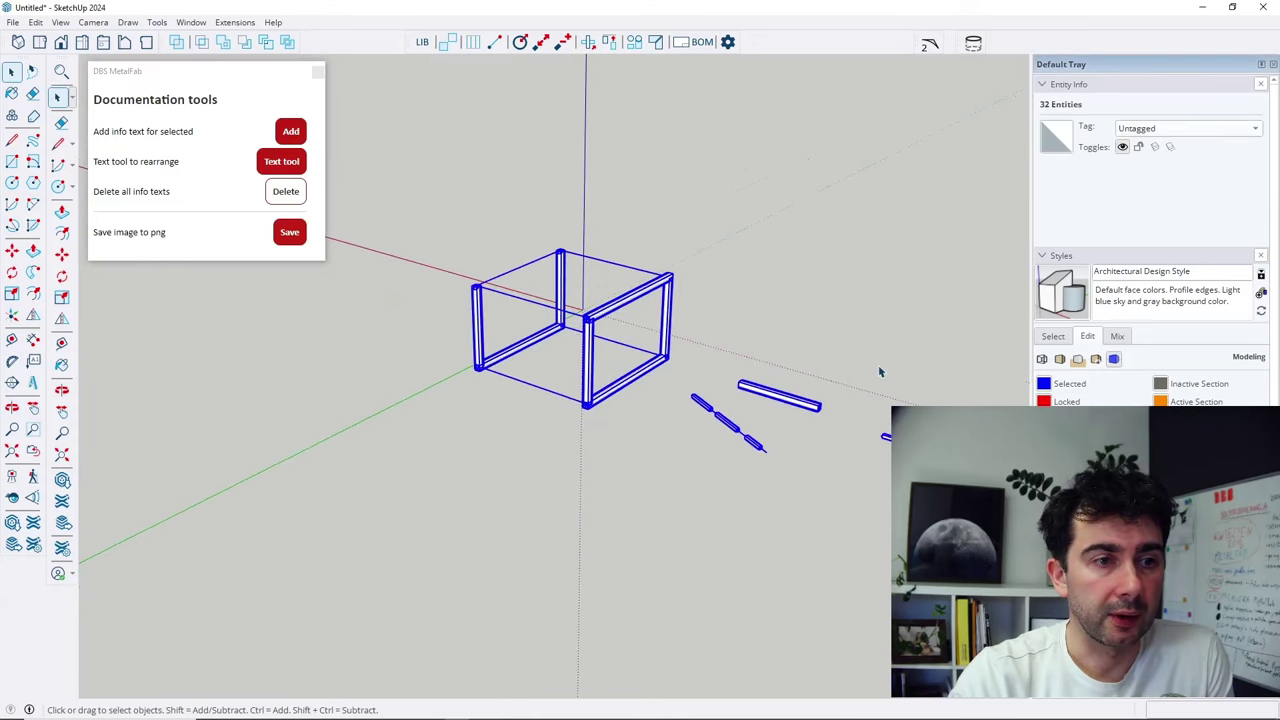
{"action": "middle_click_drag", "start_coordinate": [630, 354], "coordinate": [697, 363]}
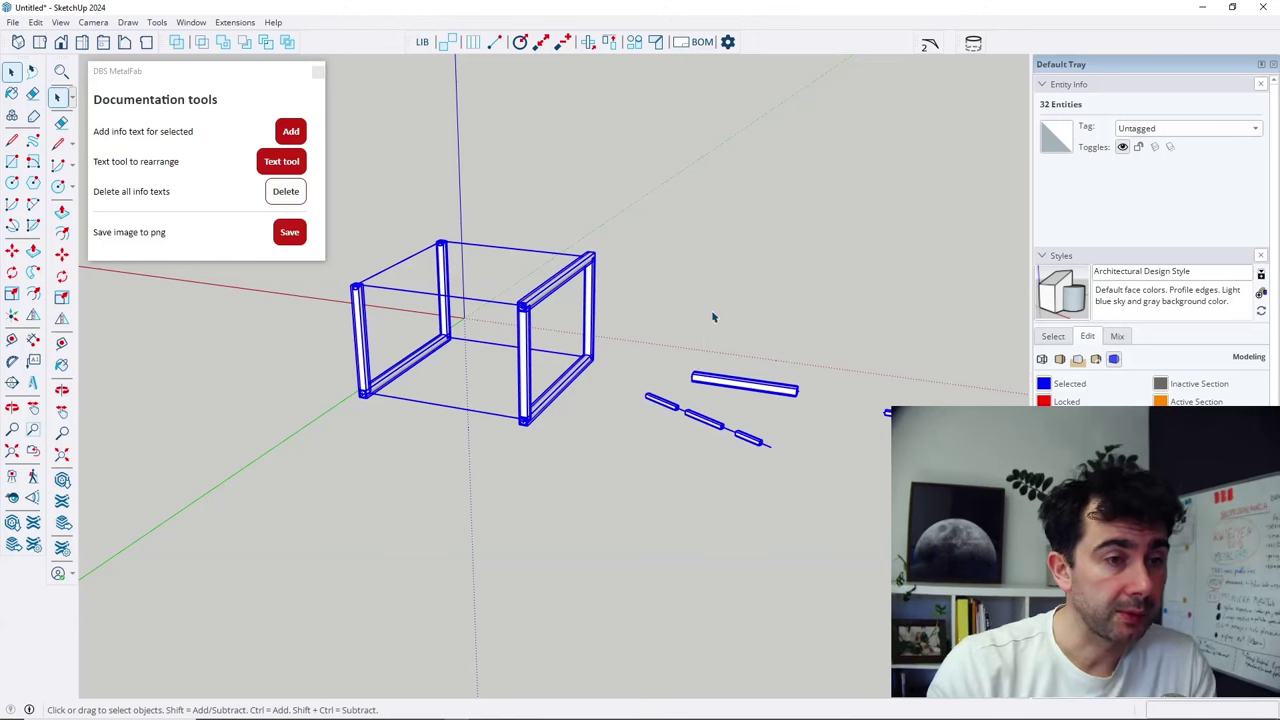
{"action": "left_click", "coordinate": [257, 86]}
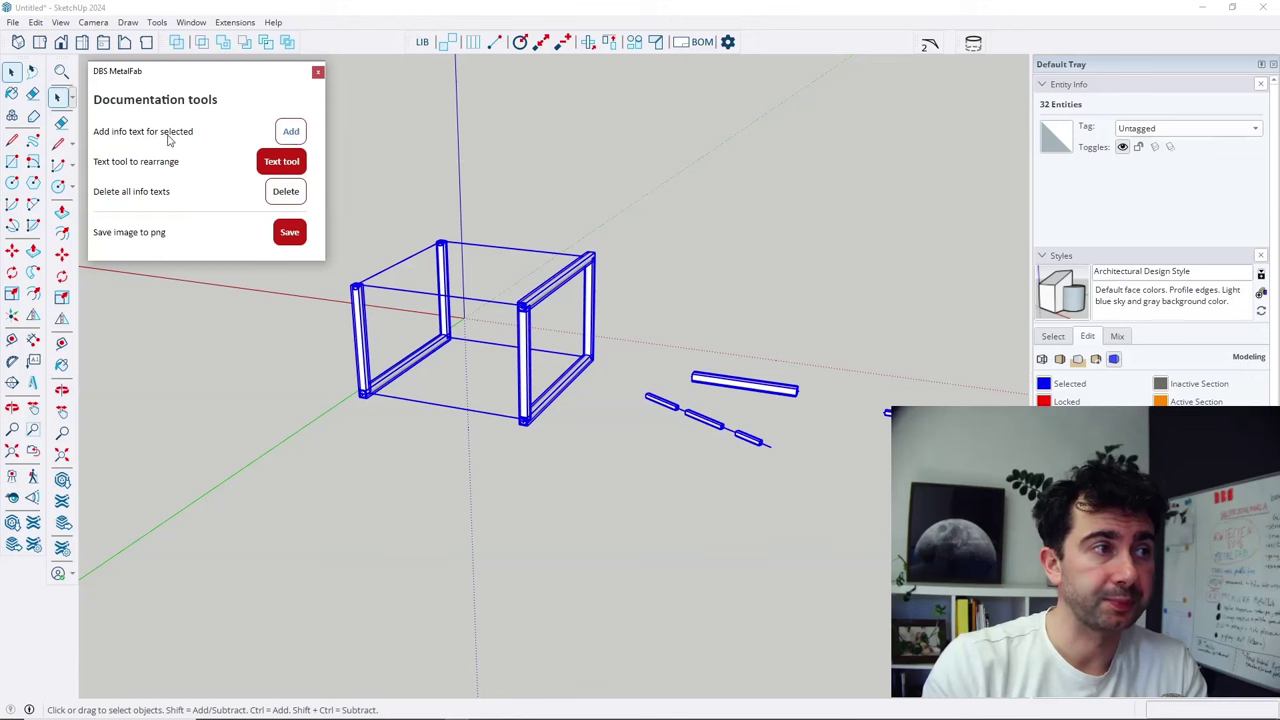
Add length info labels such as P#347: 4288 mm, then move the dialog right.
{"action": "left_click", "coordinate": [292, 133]}
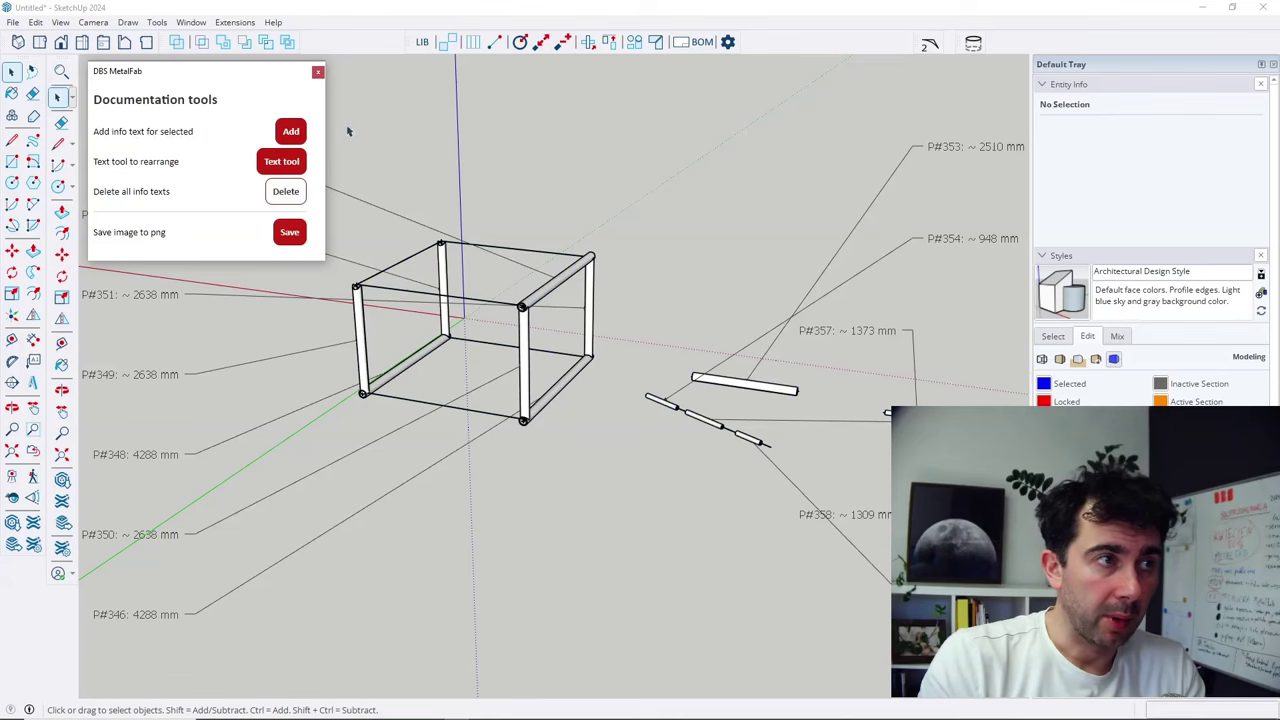
{"action": "left_click_drag", "start_coordinate": [241, 79], "coordinate": [711, 69]}
{"action": "scroll", "coordinate": [463, 465], "scroll_direction": "down", "scroll_amount": 1}
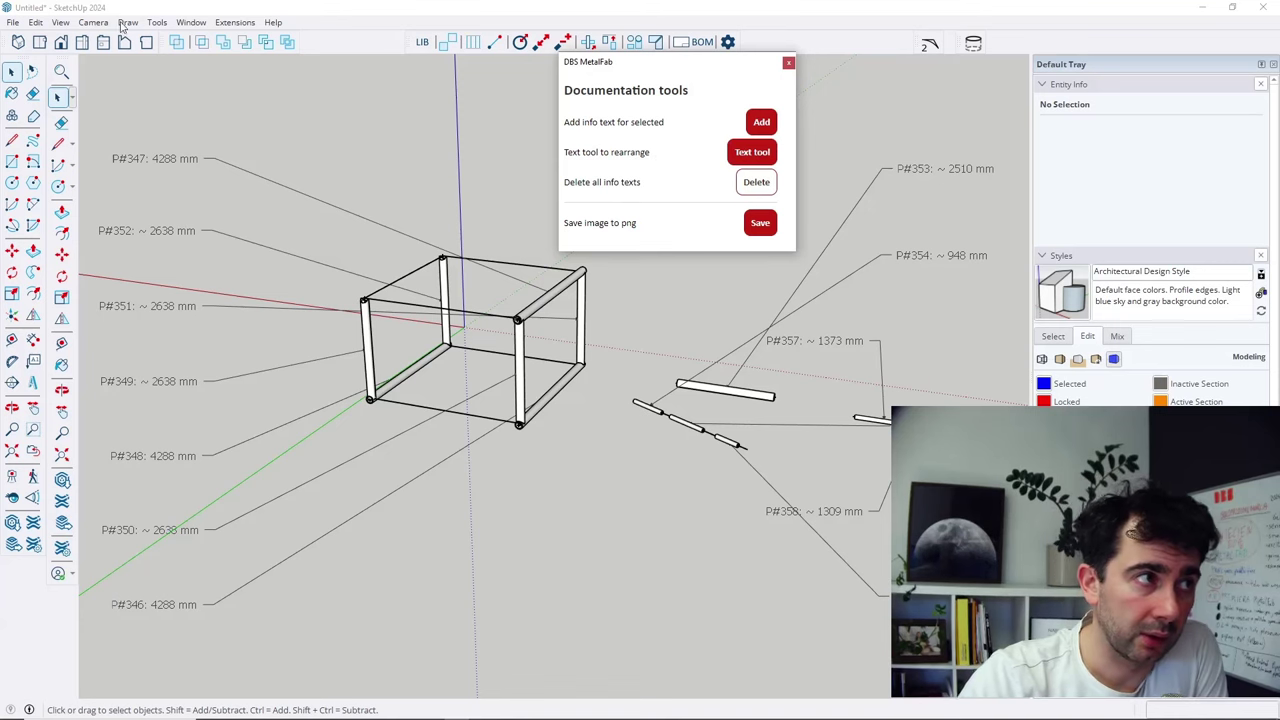
{"action": "left_click", "coordinate": [166, 23]}
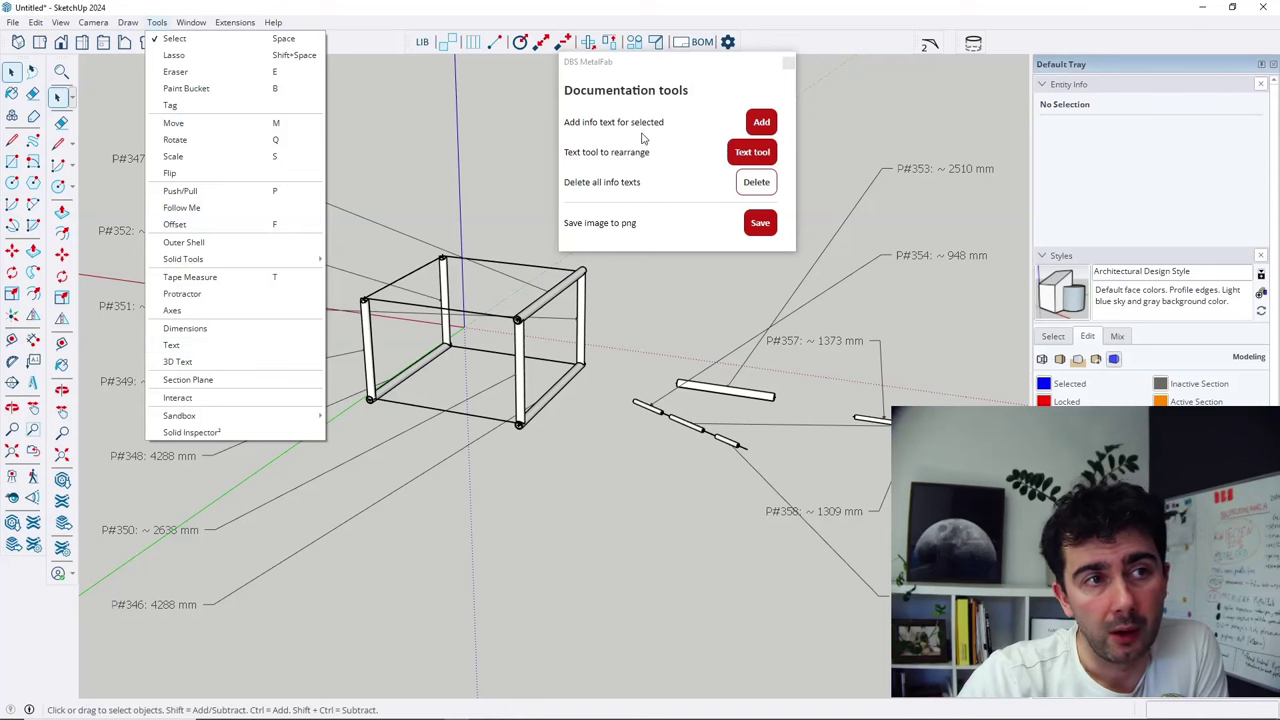
{"action": "left_click", "coordinate": [620, 78]}
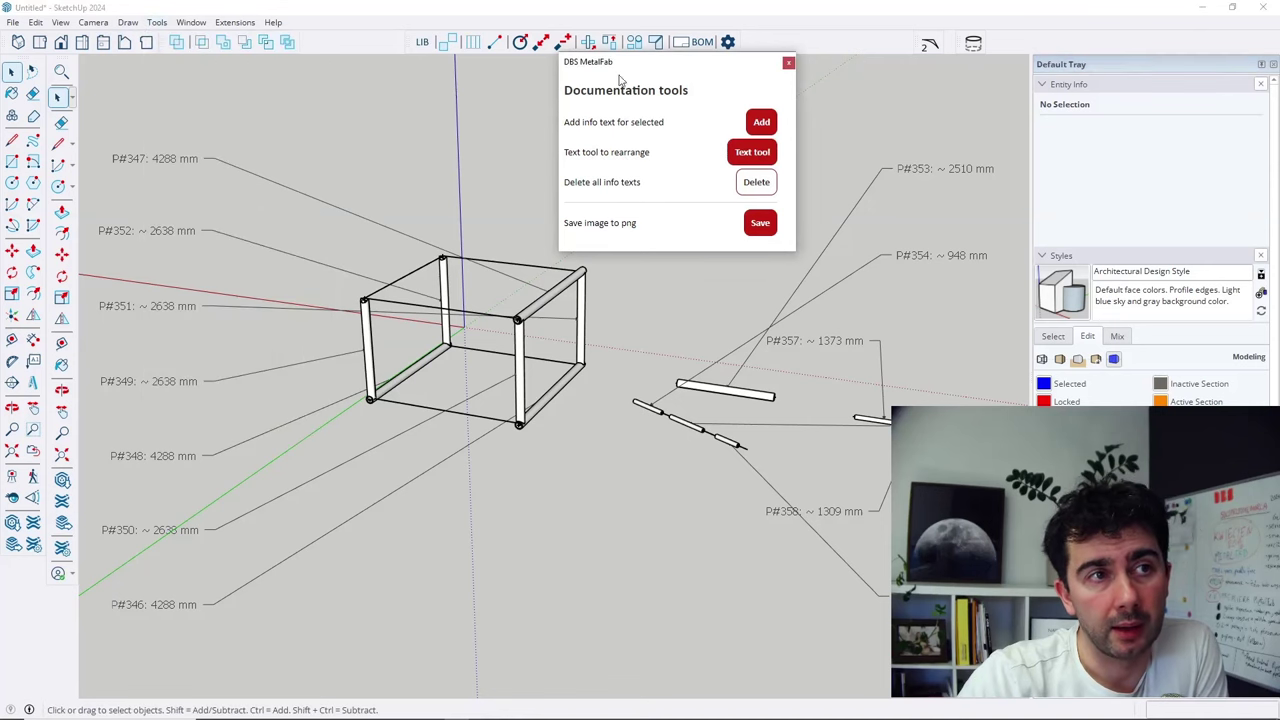
Cancel two accidental text entries and re-add the pipe length labels.
{"action": "left_click", "coordinate": [752, 152]}
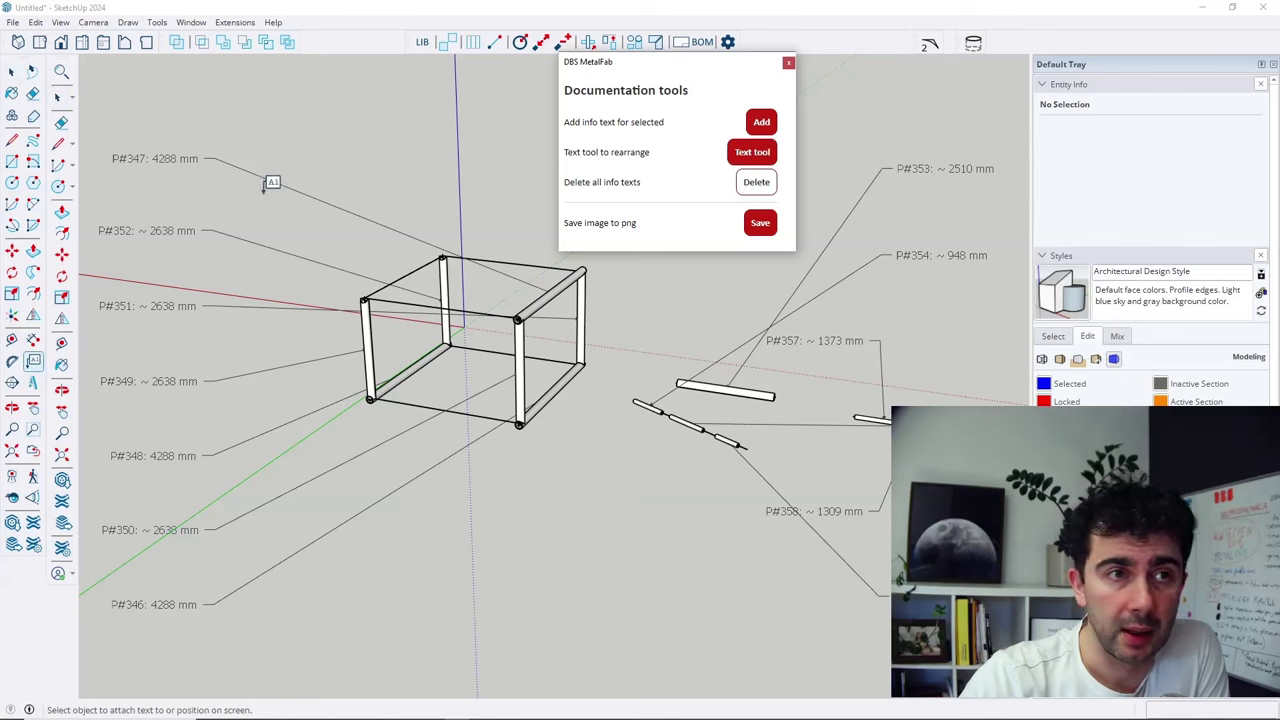
{"action": "left_click", "coordinate": [168, 166]}
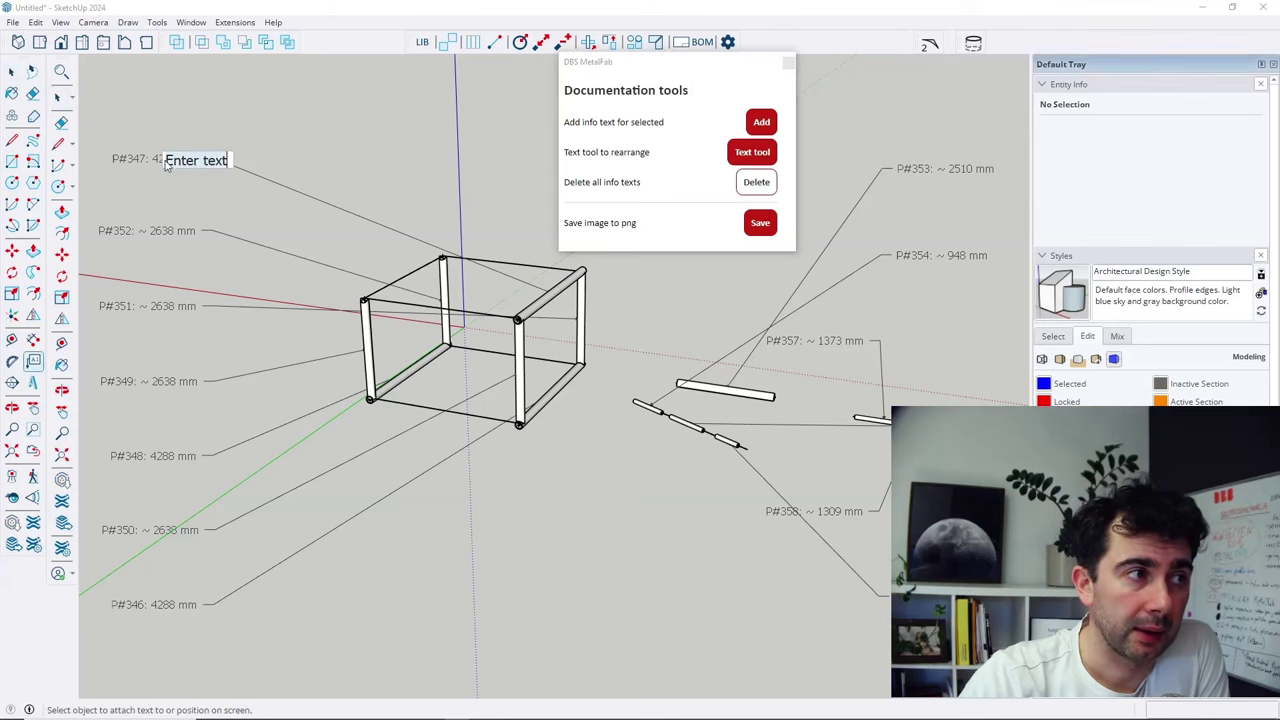
{"action": "left_click", "coordinate": [262, 136]}
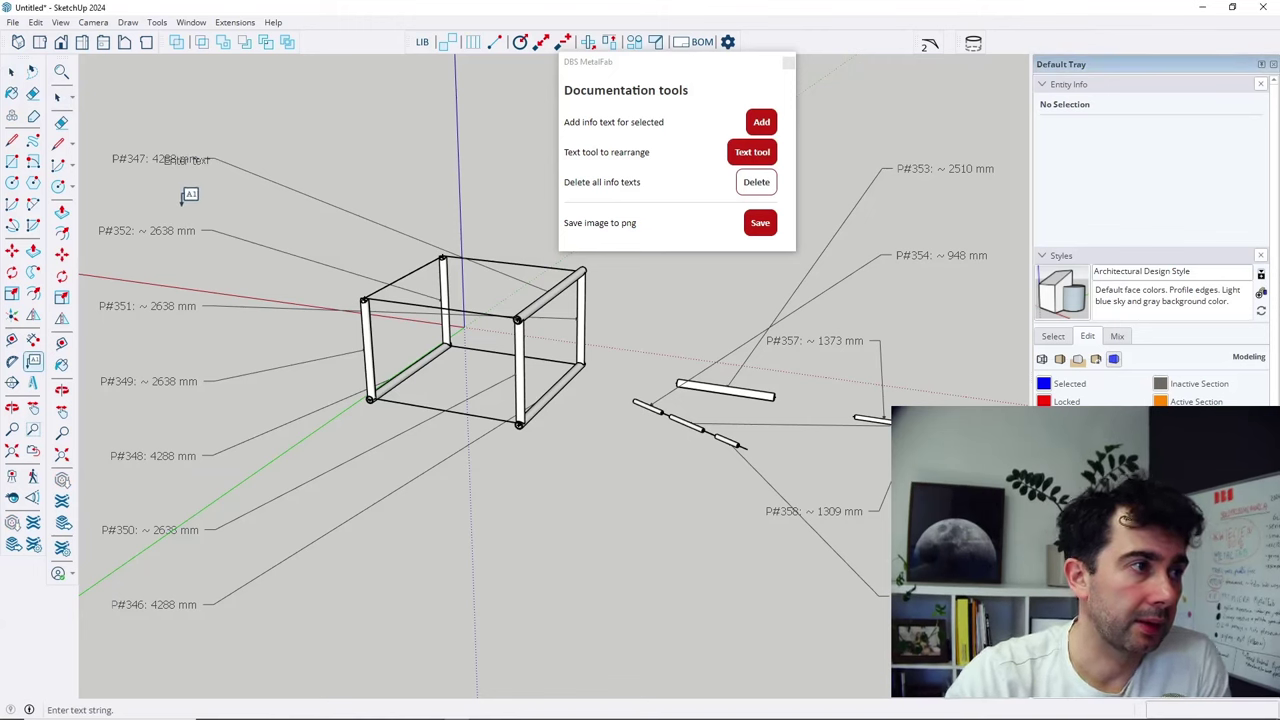
{"action": "key", "text": "space"}
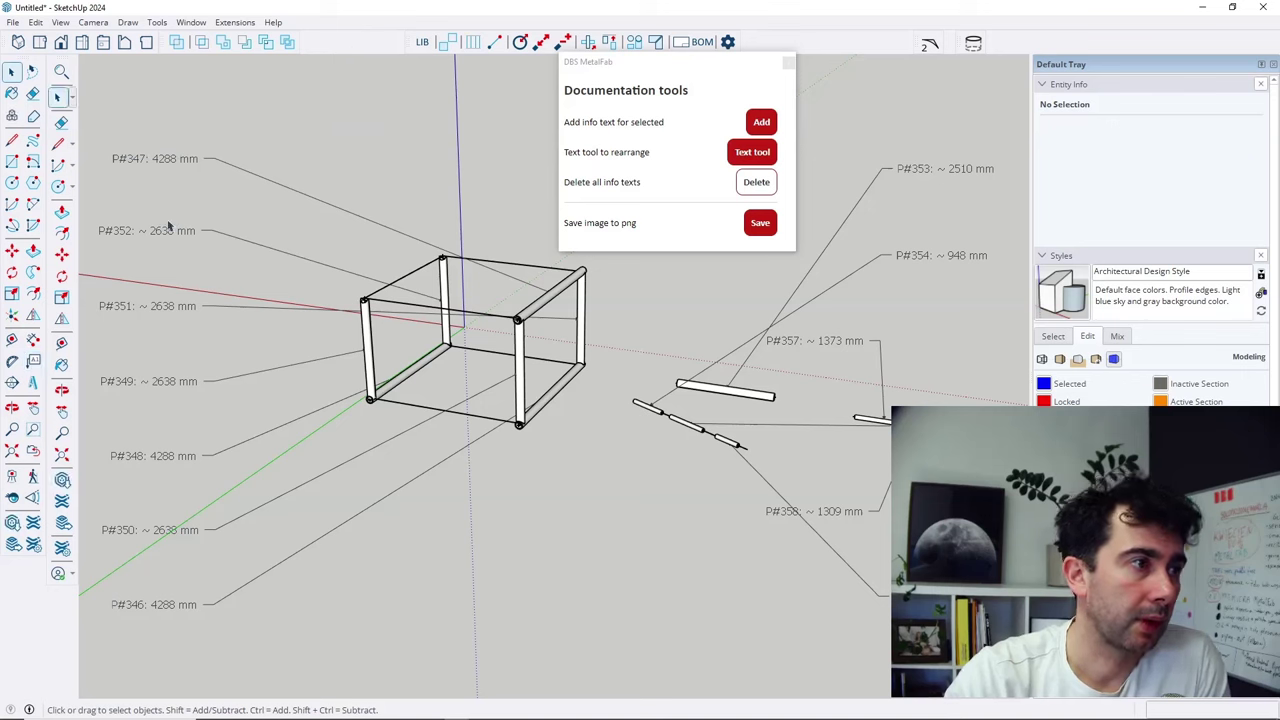
{"action": "left_click", "coordinate": [752, 152]}
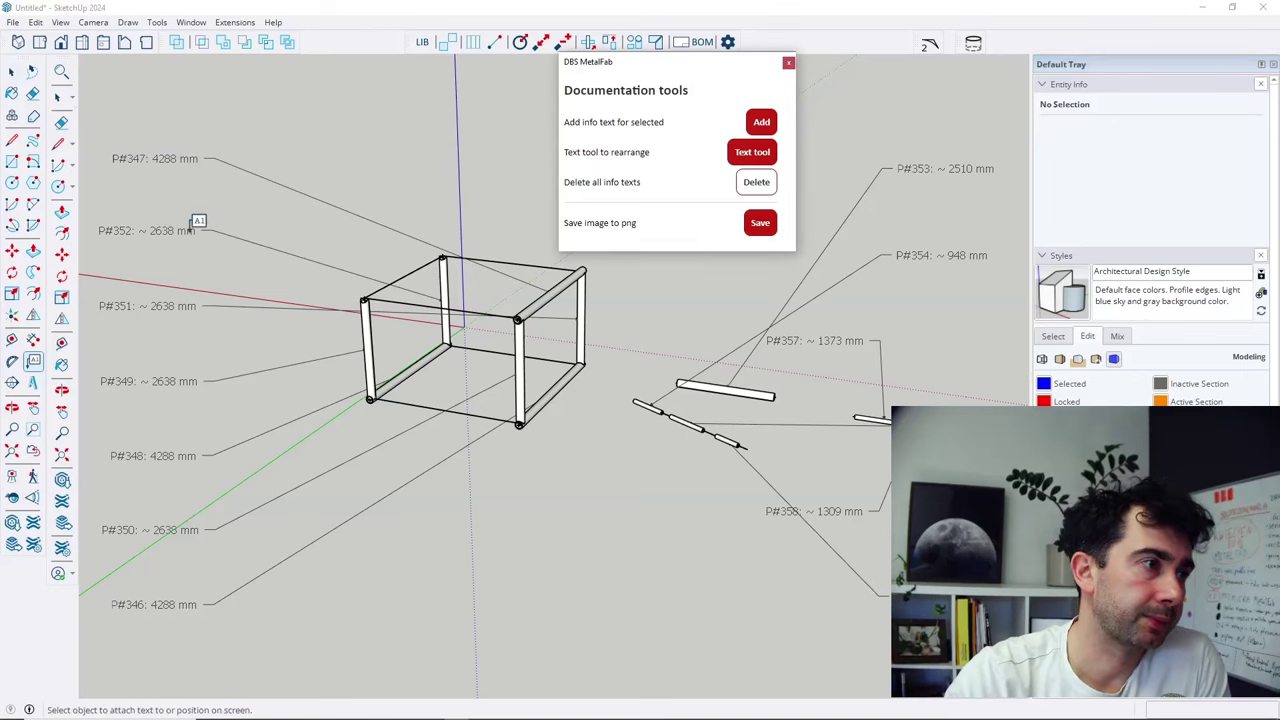
{"action": "left_click", "coordinate": [203, 195]}
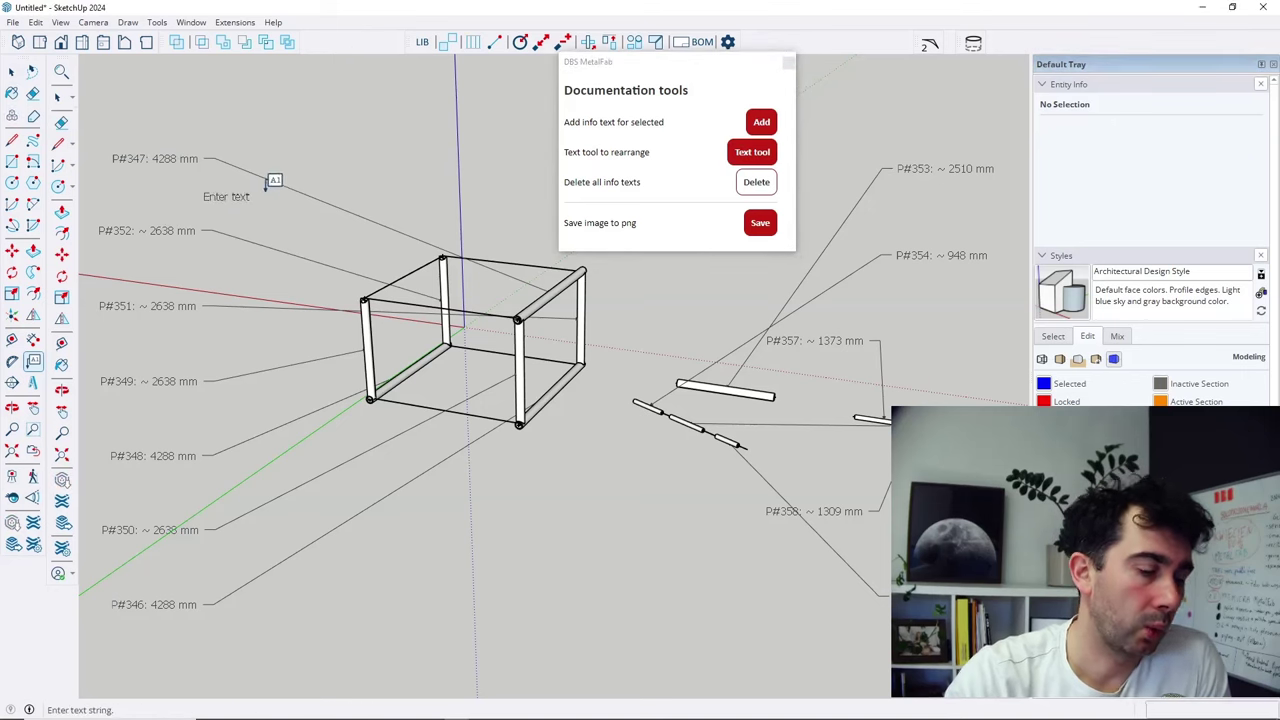
{"action": "key", "text": "Escape"}
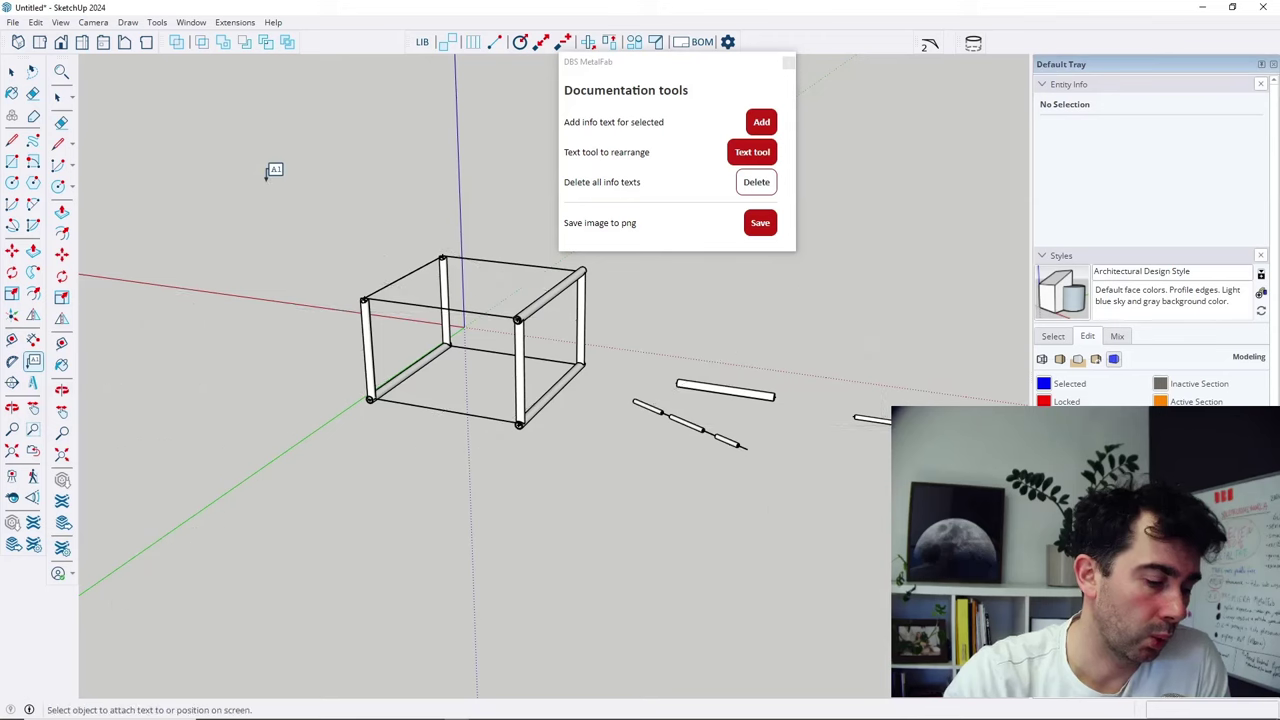
{"action": "left_click", "coordinate": [760, 122]}
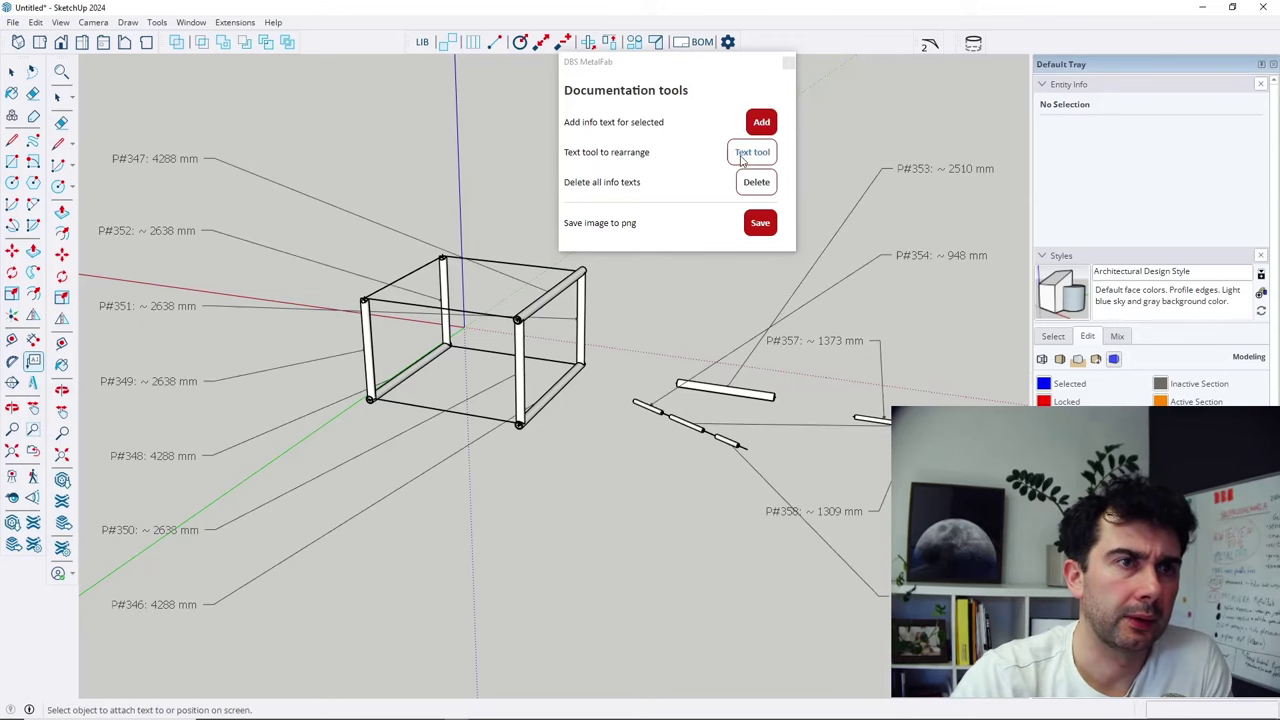
Move labels P#347, P#353, P#354, P#356, P#355 and P#357 to clearer spots.
{"action": "left_click", "coordinate": [168, 158]}
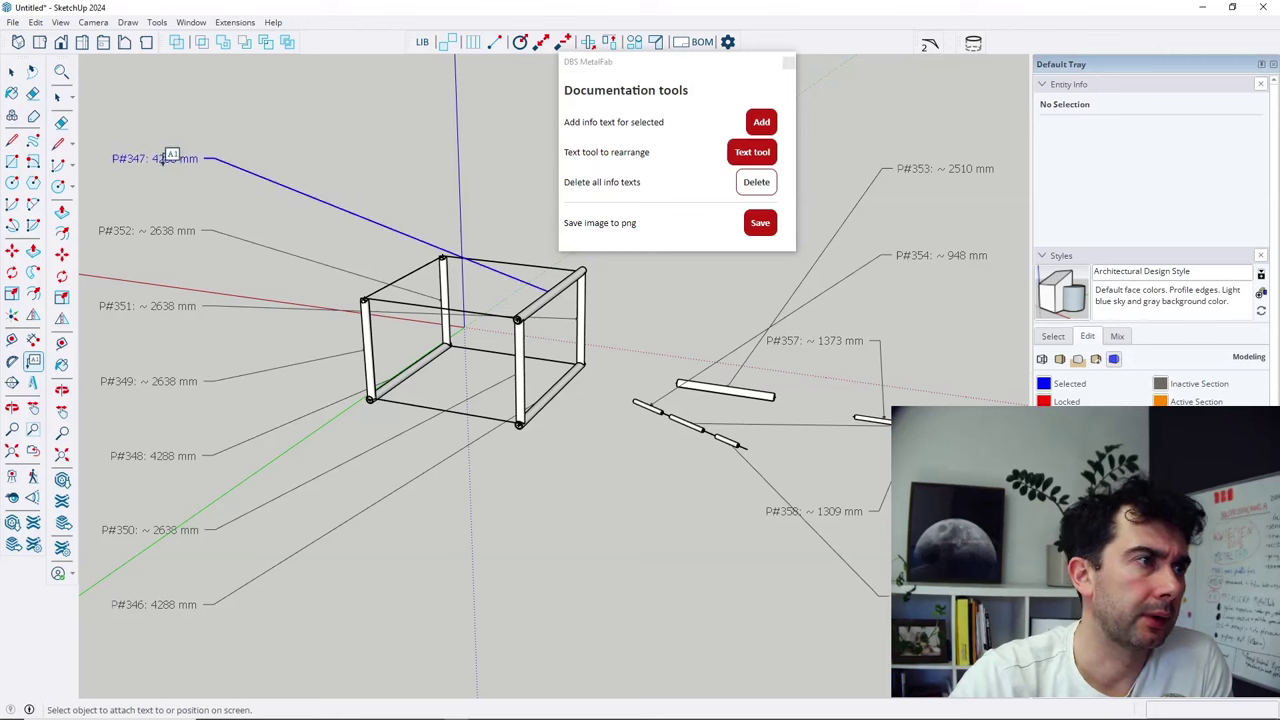
{"action": "left_click", "coordinate": [172, 100]}
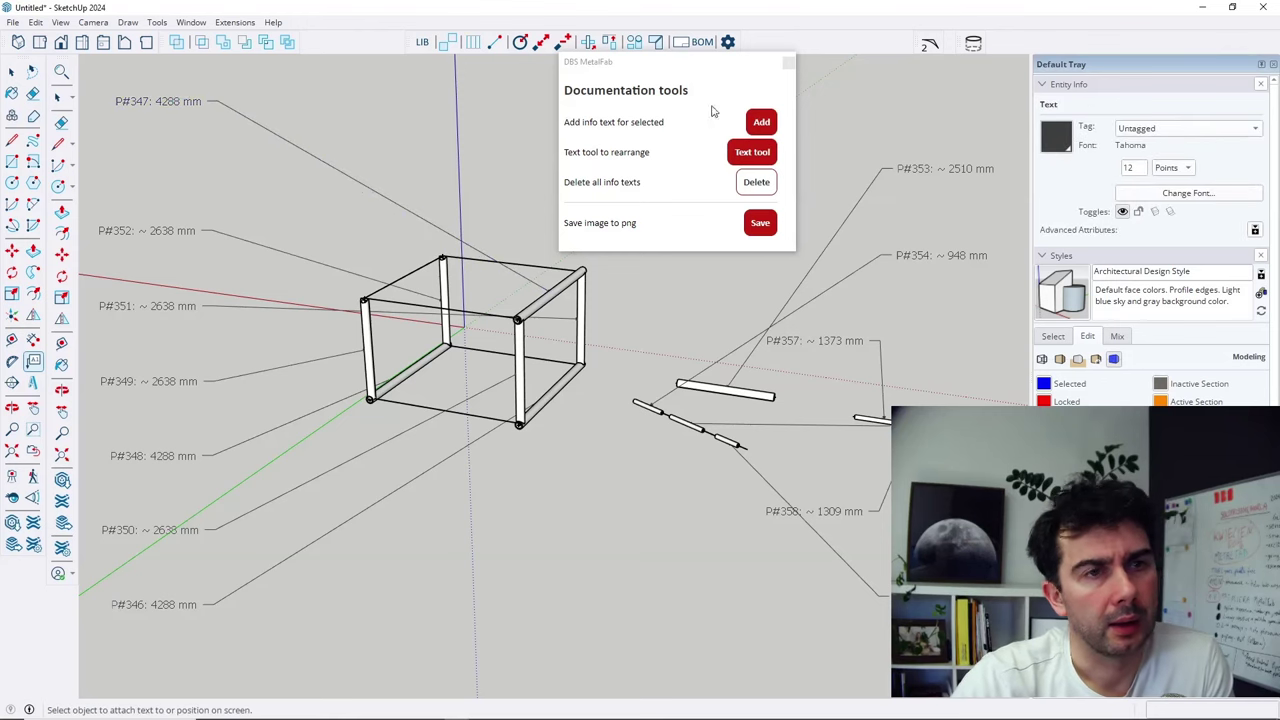
{"action": "left_click", "coordinate": [940, 162]}
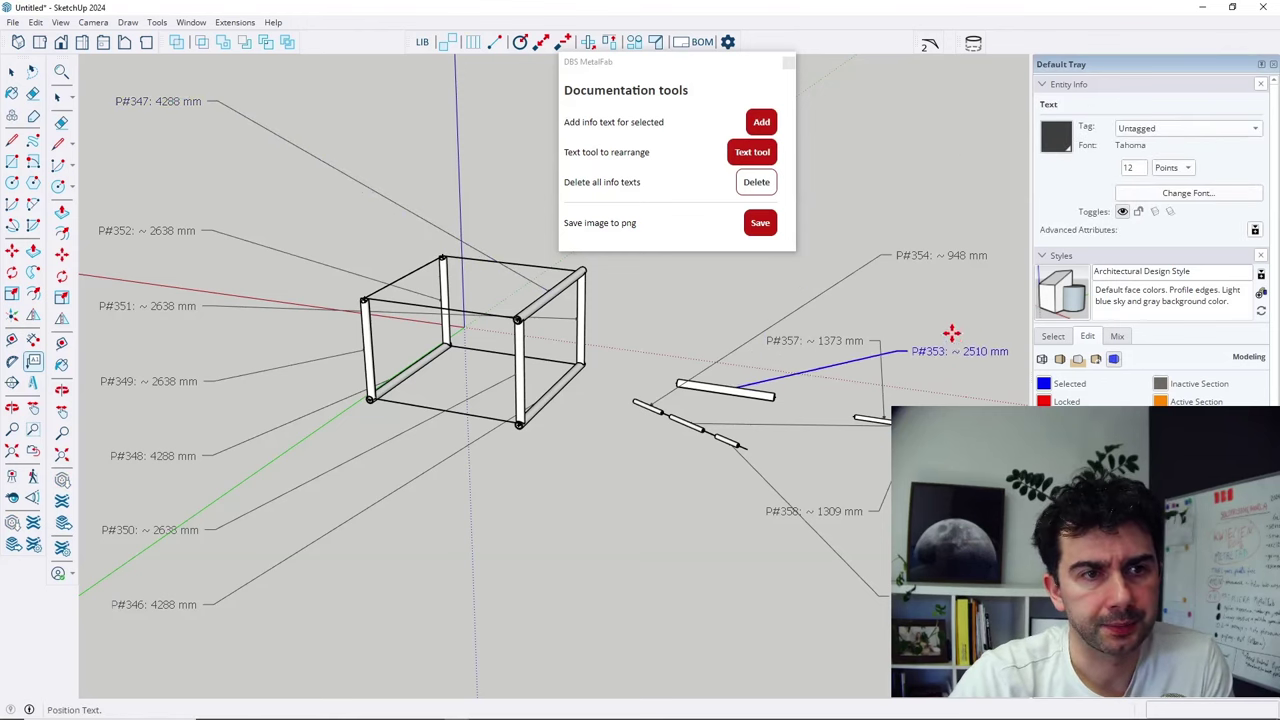
{"action": "left_click", "coordinate": [952, 320]}
{"action": "left_click", "coordinate": [938, 255]}
{"action": "left_click", "coordinate": [601, 612]}
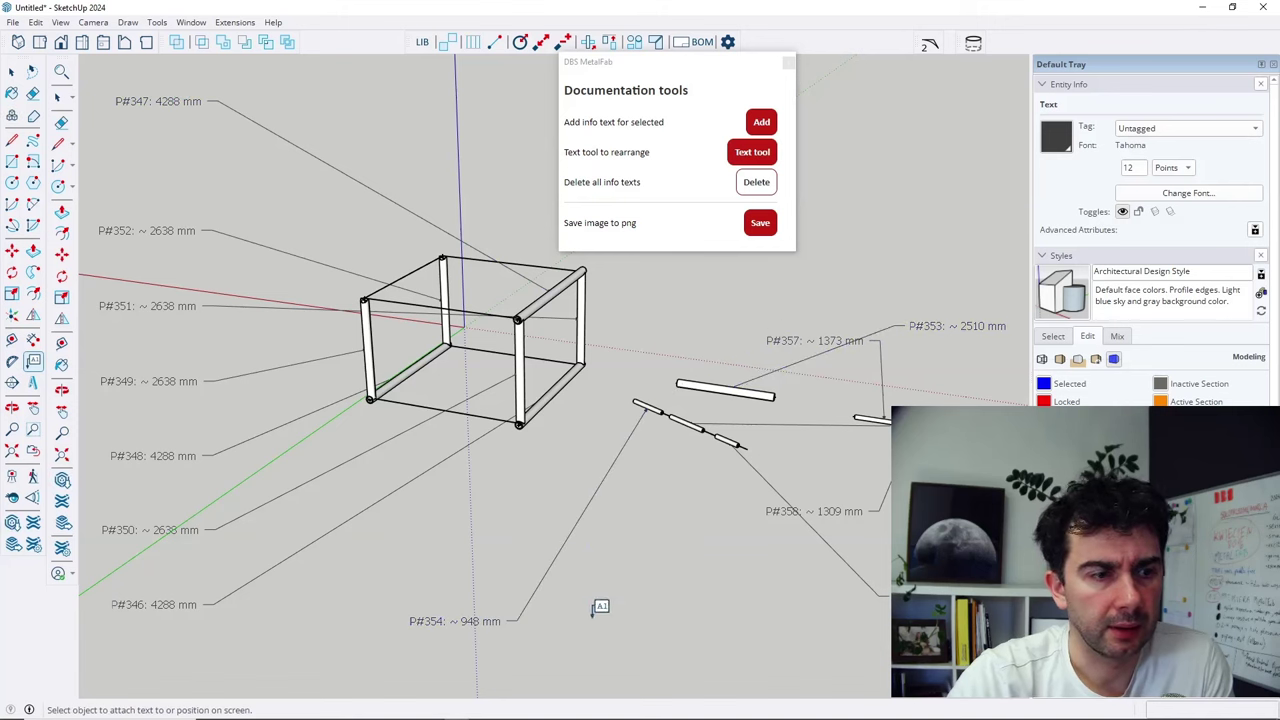
{"action": "left_click", "coordinate": [893, 596]}
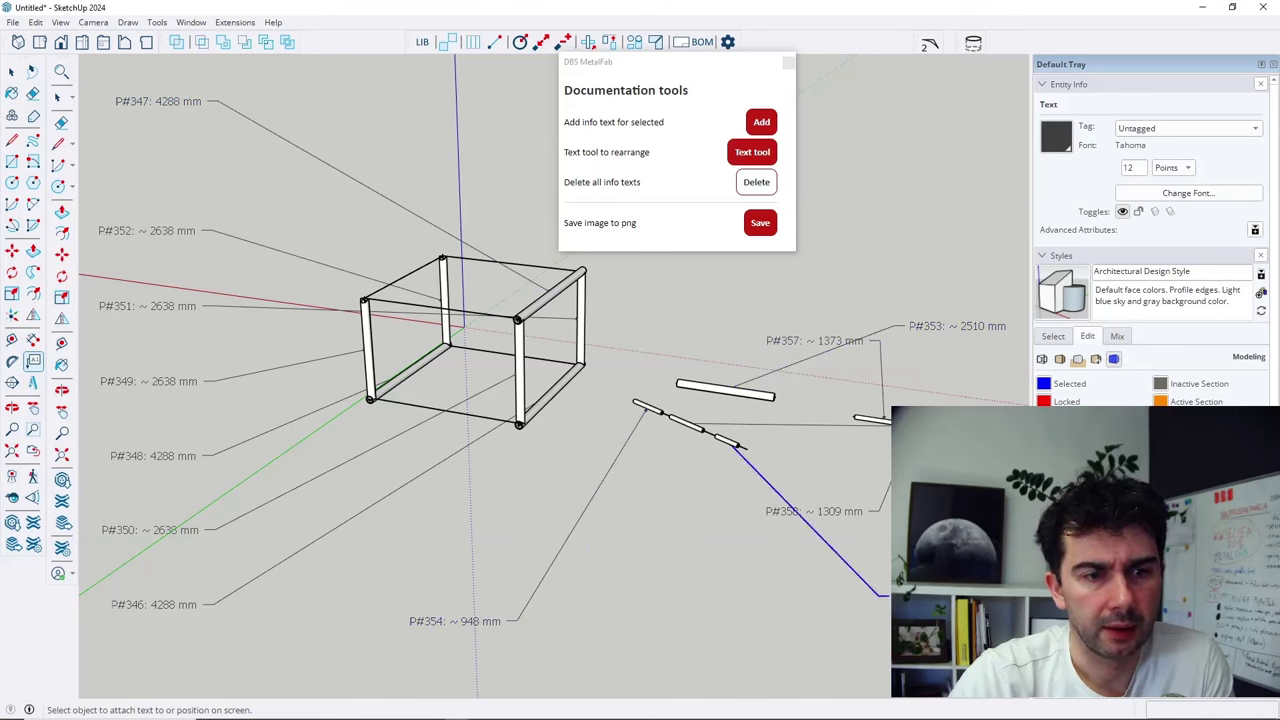
{"action": "left_click", "coordinate": [761, 620]}
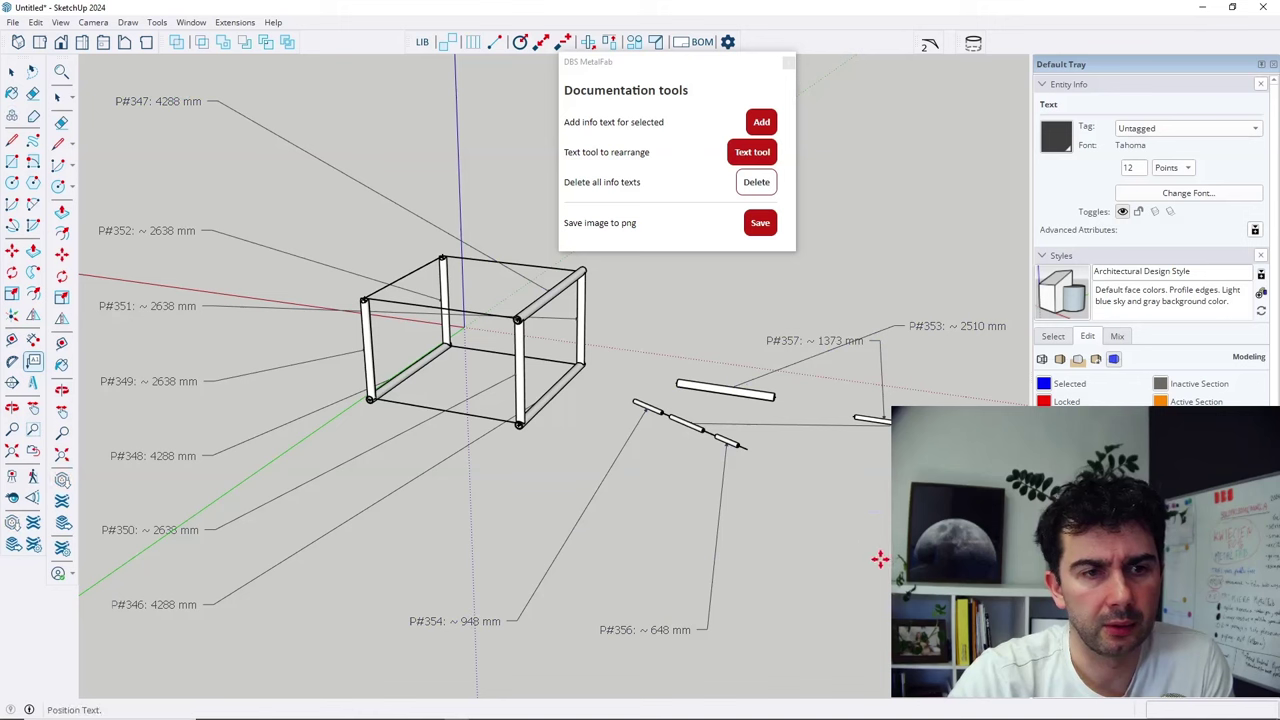
{"action": "left_click", "coordinate": [845, 580]}
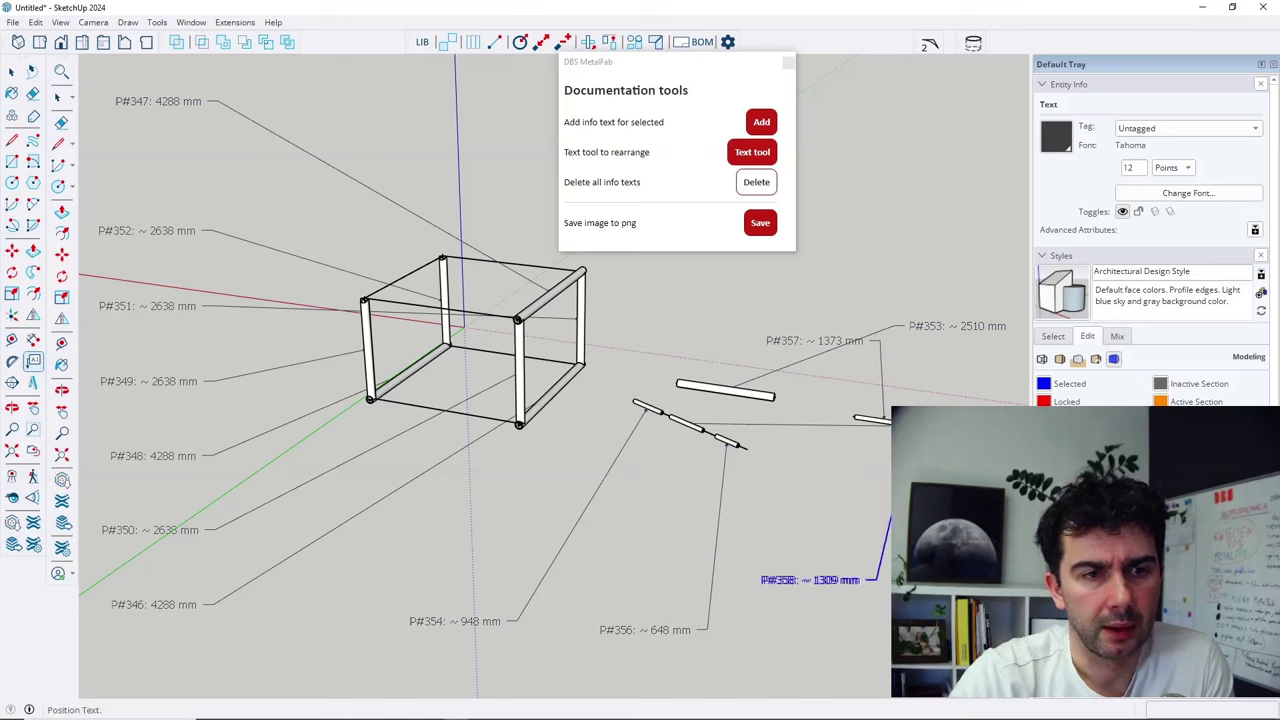
{"action": "left_click", "coordinate": [588, 668]}
{"action": "left_click", "coordinate": [912, 318]}
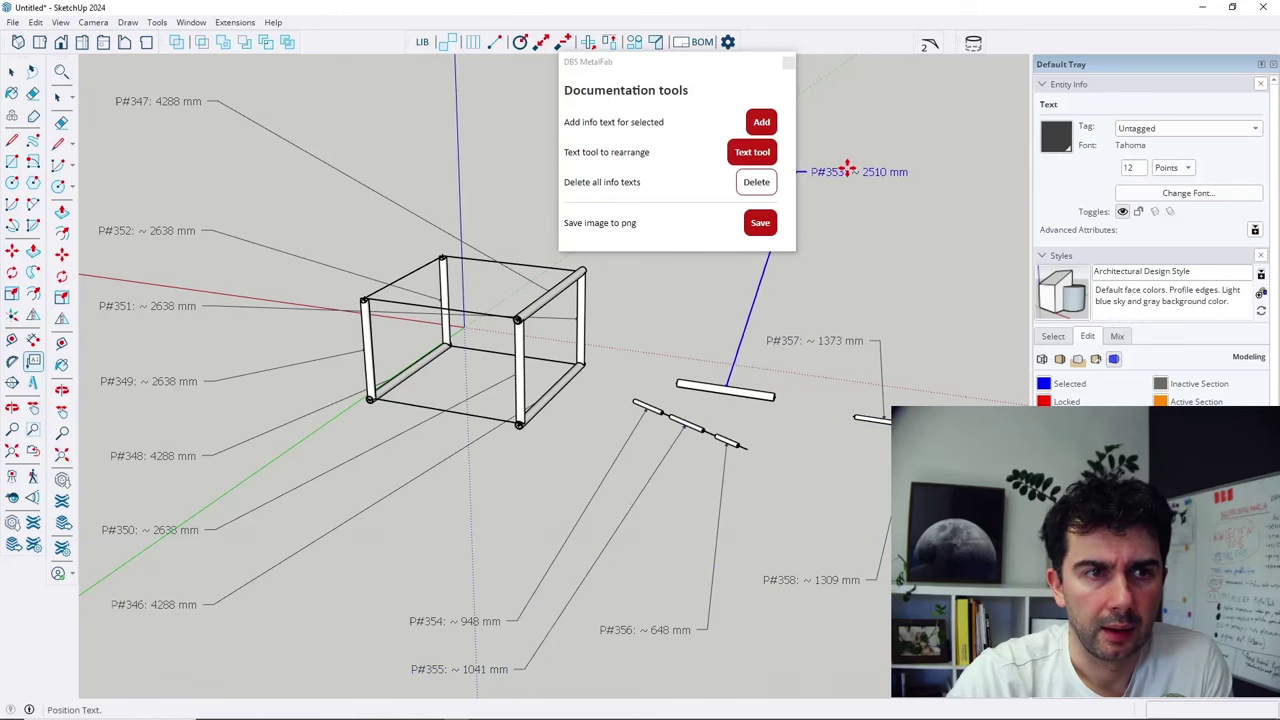
{"action": "left_click", "coordinate": [826, 162]}
{"action": "left_click", "coordinate": [826, 333]}
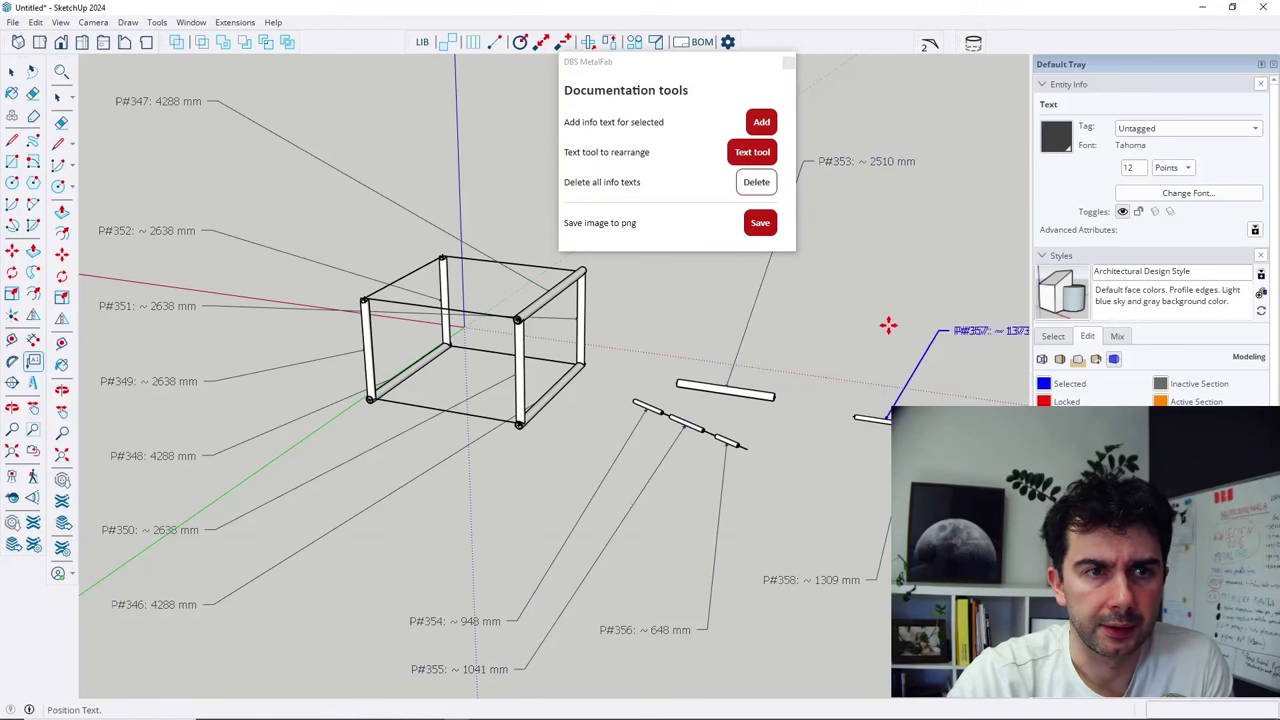
{"action": "left_click", "coordinate": [834, 310]}
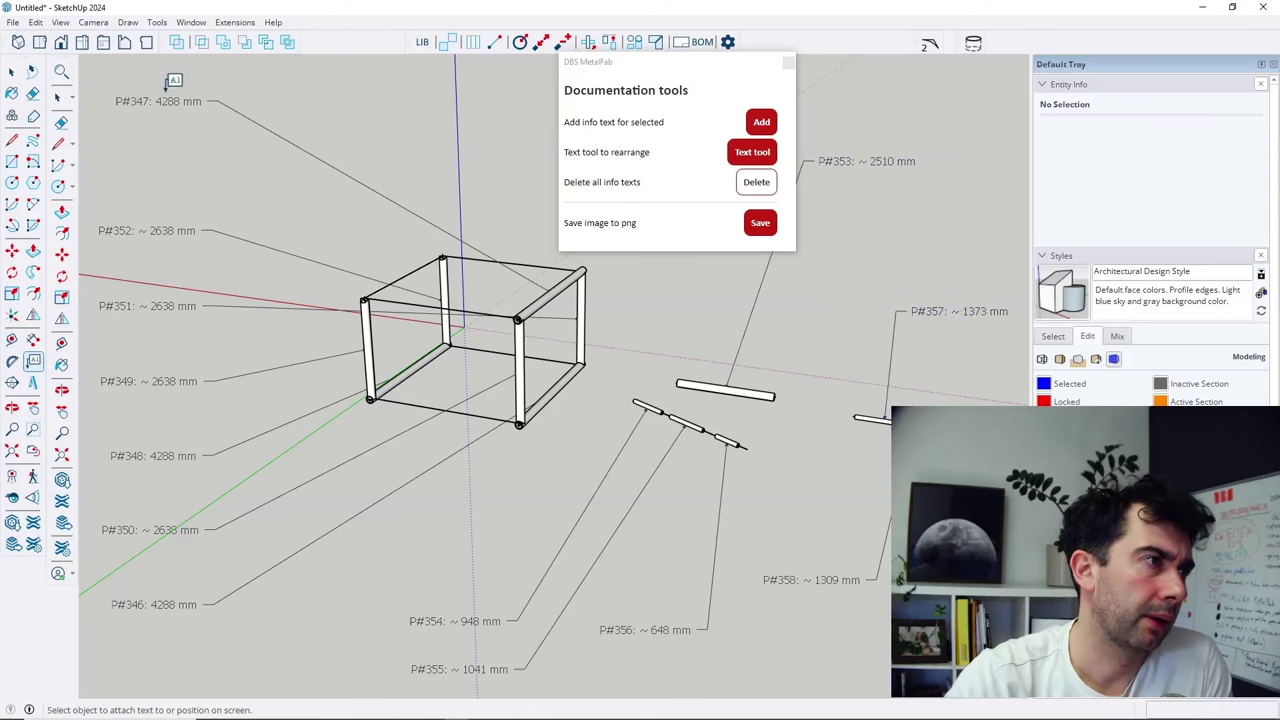
Reposition P#347, P#351 and P#346, then start saving the view as a png.
{"action": "left_click", "coordinate": [160, 101]}
{"action": "left_click", "coordinate": [158, 128]}
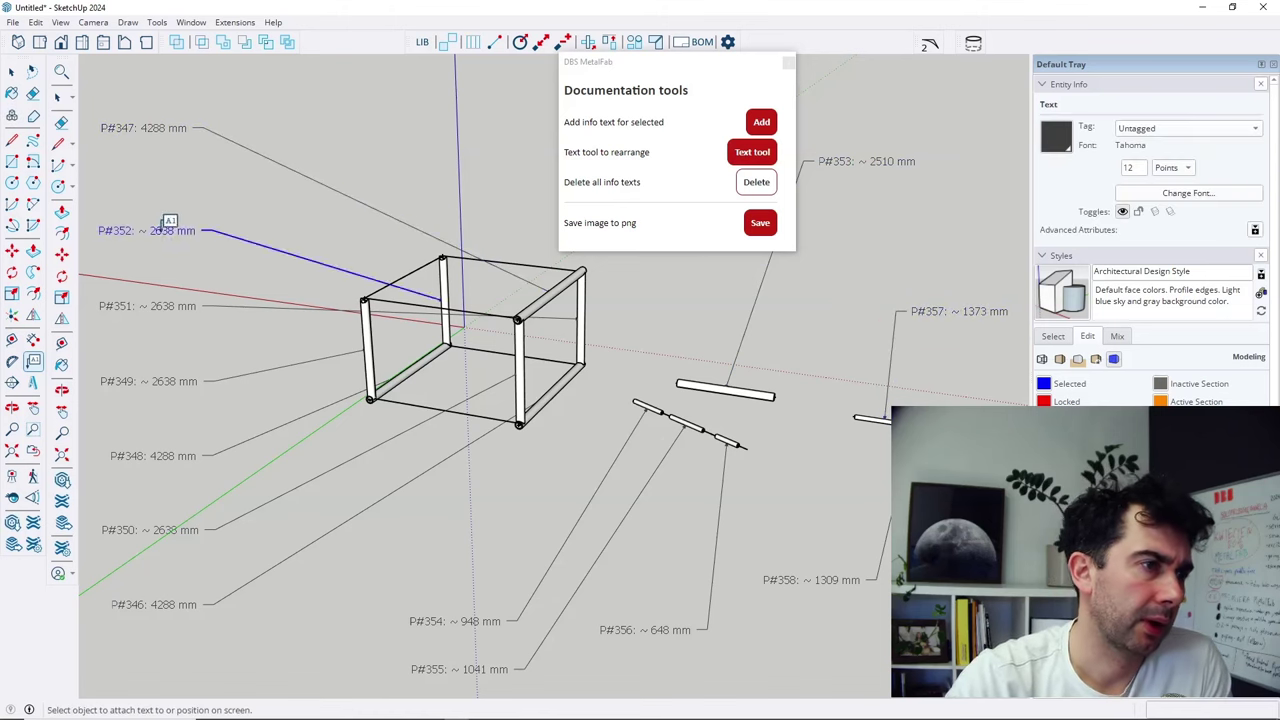
{"action": "left_click", "coordinate": [158, 309]}
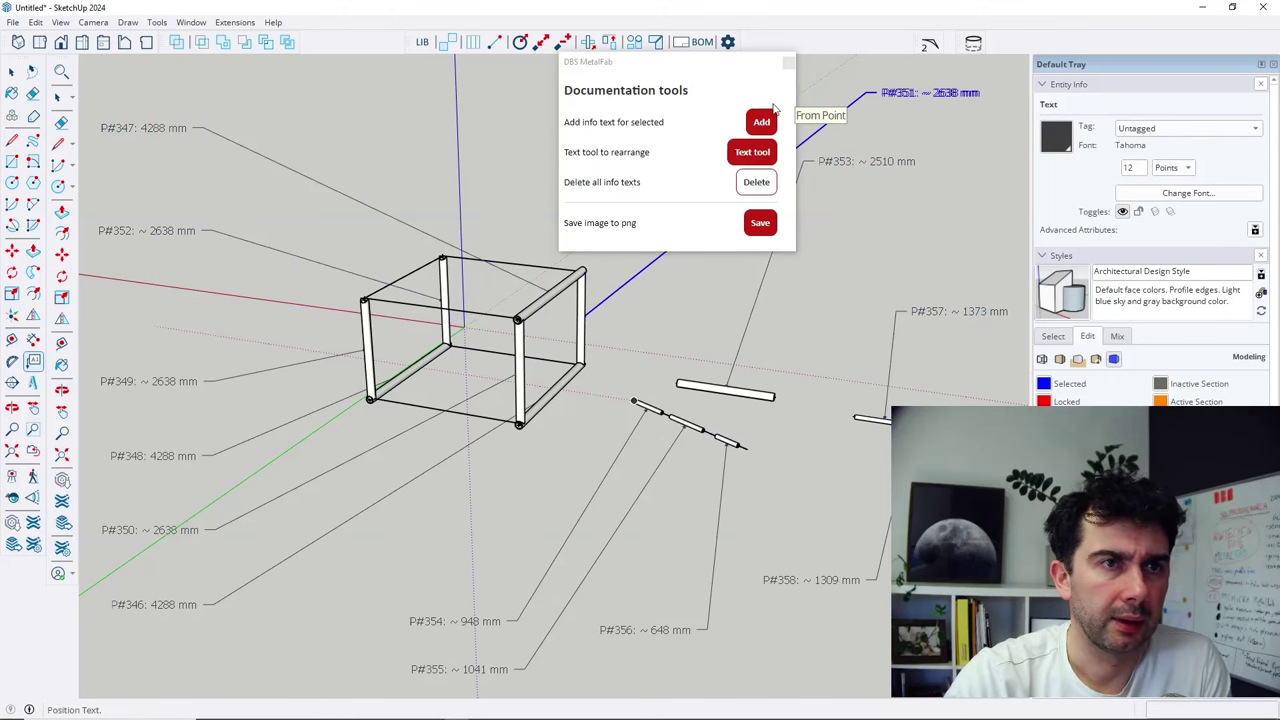
{"action": "left_click", "coordinate": [815, 90]}
{"action": "left_click_drag", "start_coordinate": [700, 64], "coordinate": [491, 31]}
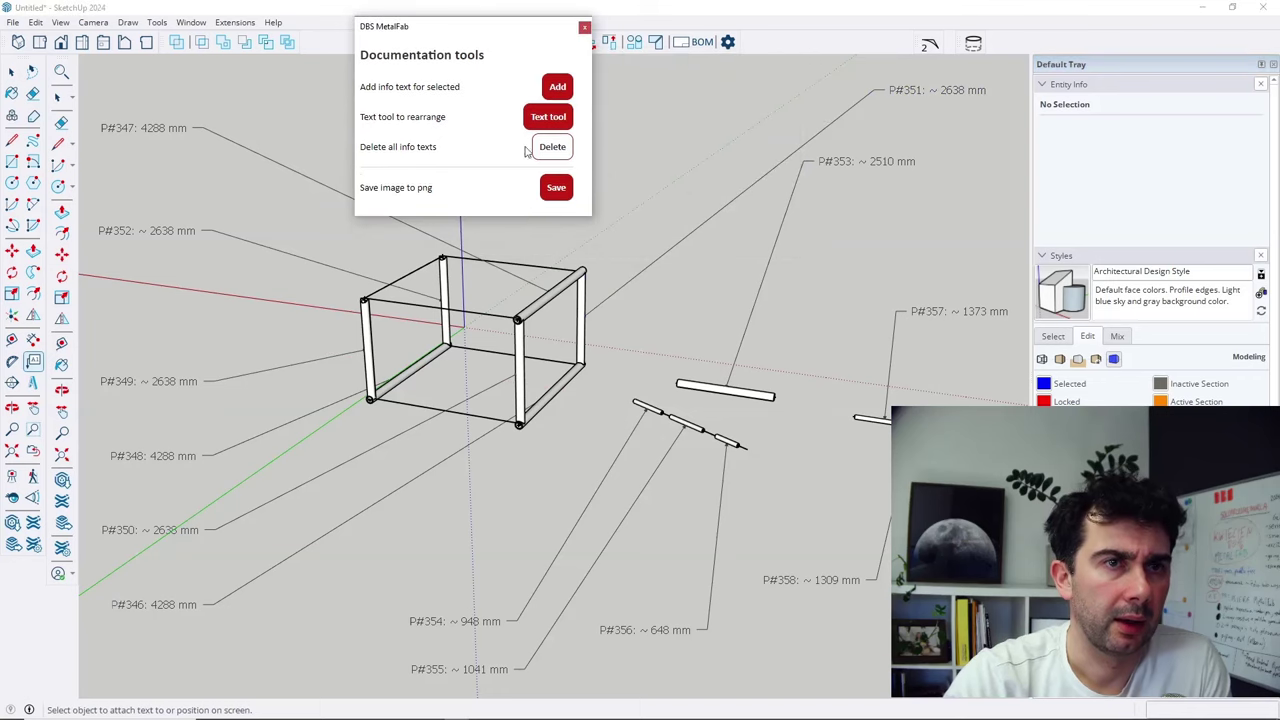
{"action": "left_click", "coordinate": [165, 603]}
{"action": "left_click", "coordinate": [200, 638]}
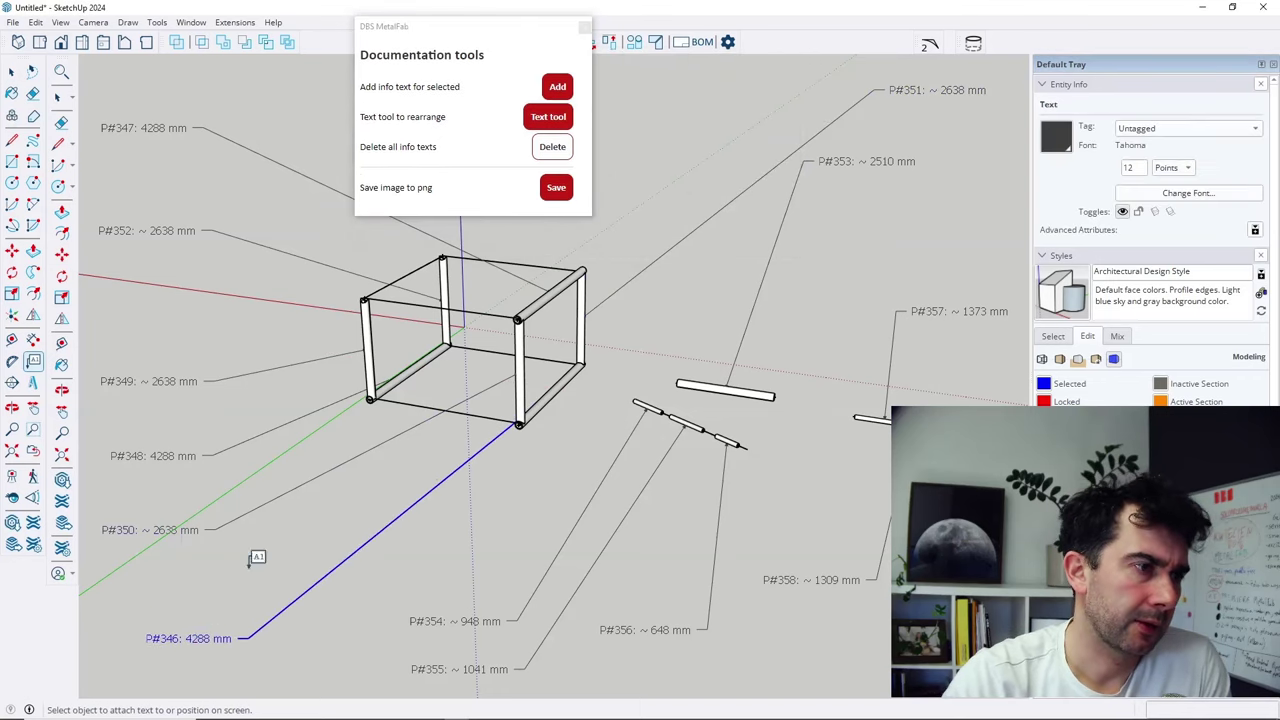
{"action": "left_click", "coordinate": [37, 22]}
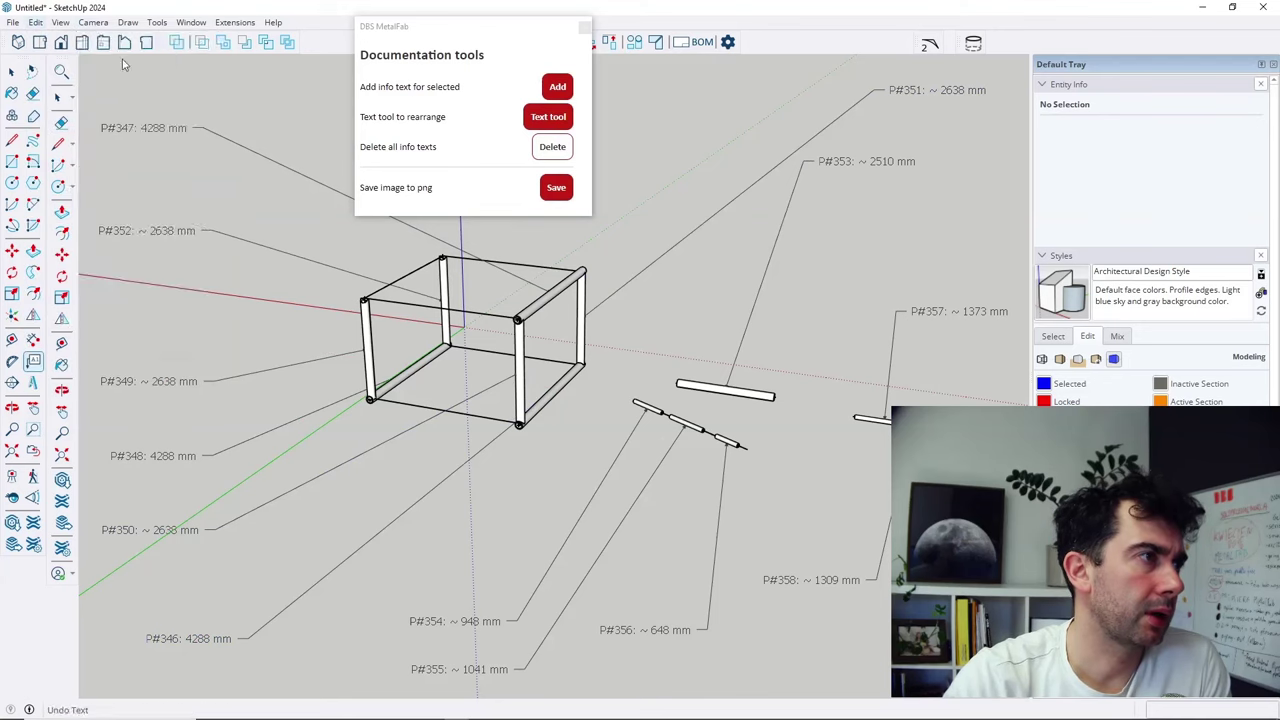
{"action": "left_click", "coordinate": [635, 115]}
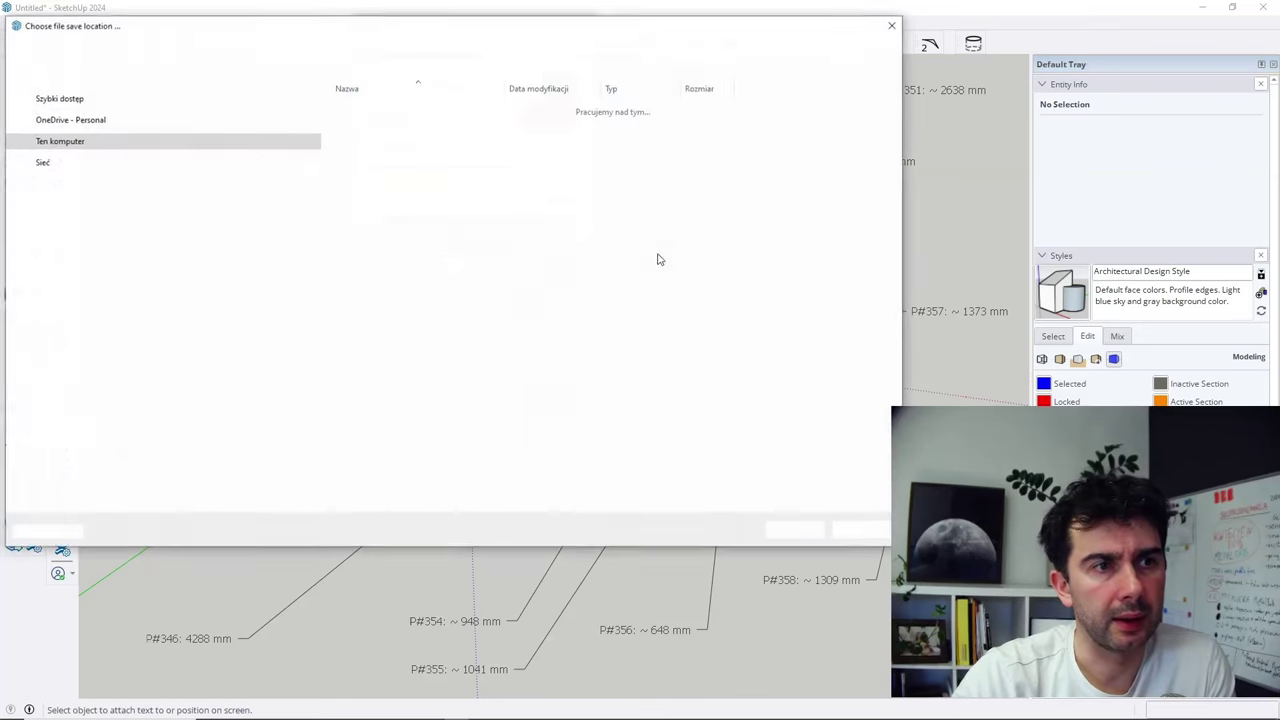
{"action": "left_click", "coordinate": [892, 25]}
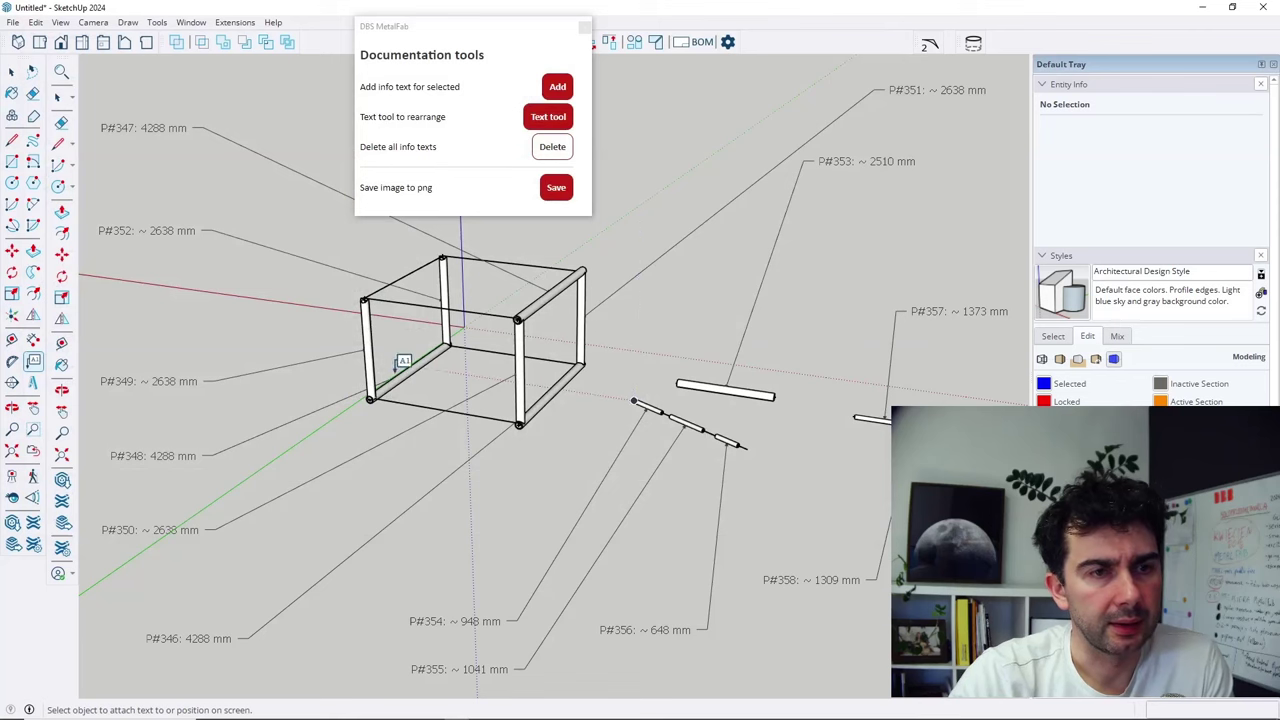
Move the P#351 label further left and cancel a stray text note.
{"action": "left_click_drag", "start_coordinate": [519, 30], "coordinate": [1082, 143]}
{"action": "left_click_drag", "start_coordinate": [935, 83], "coordinate": [814, 84]}
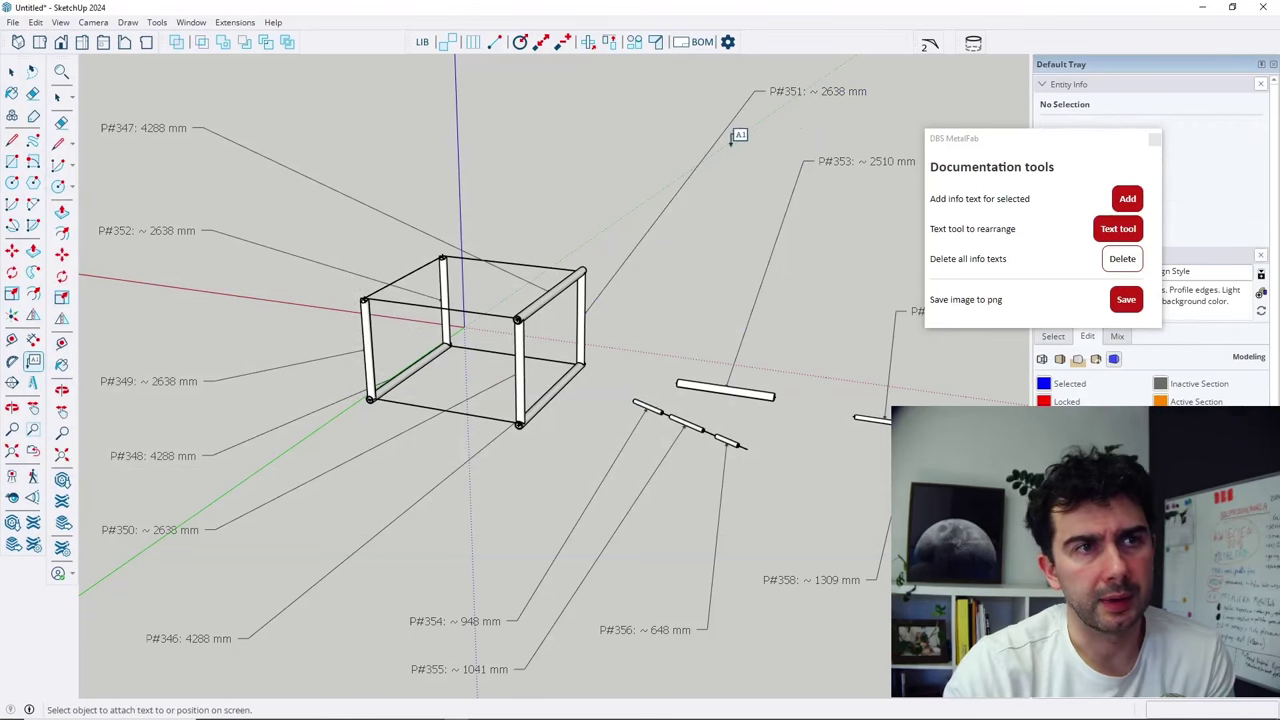
{"action": "left_click", "coordinate": [743, 166]}
{"action": "key", "text": "space"}
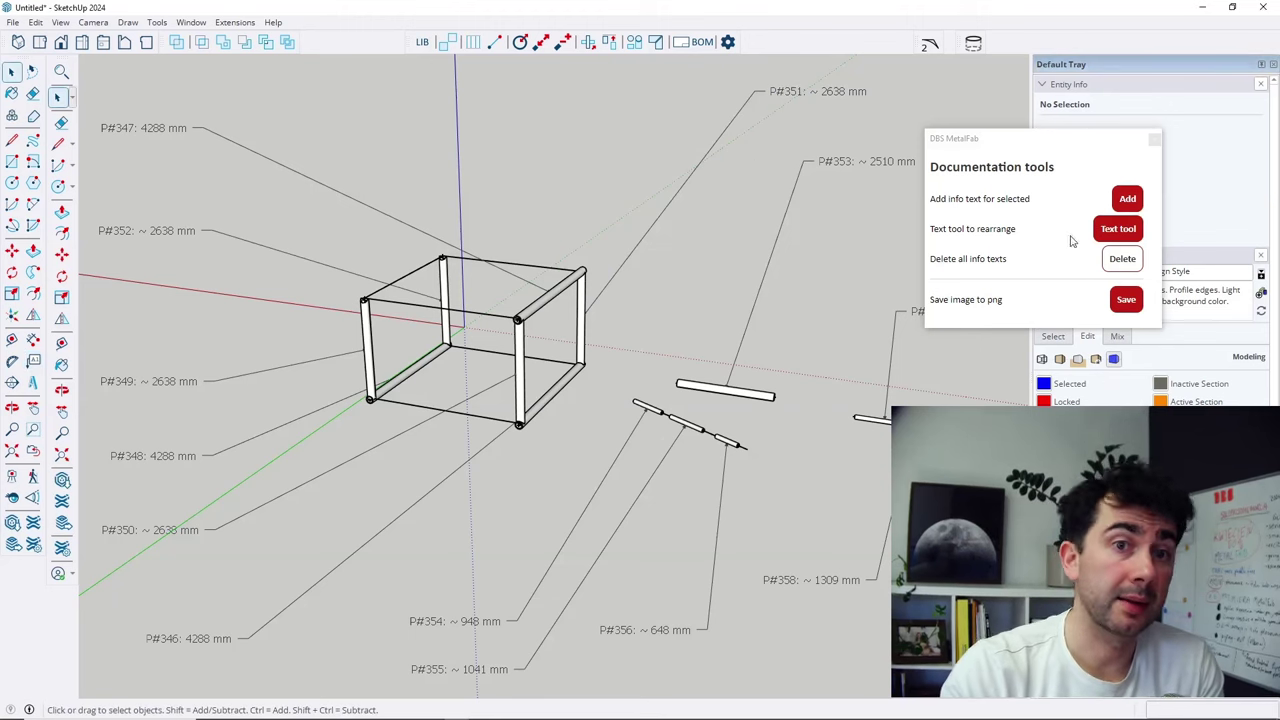
Select P#347, close the Documentation tools panel, and open DBS MetalFab Properties.
{"action": "left_click", "coordinate": [158, 133]}
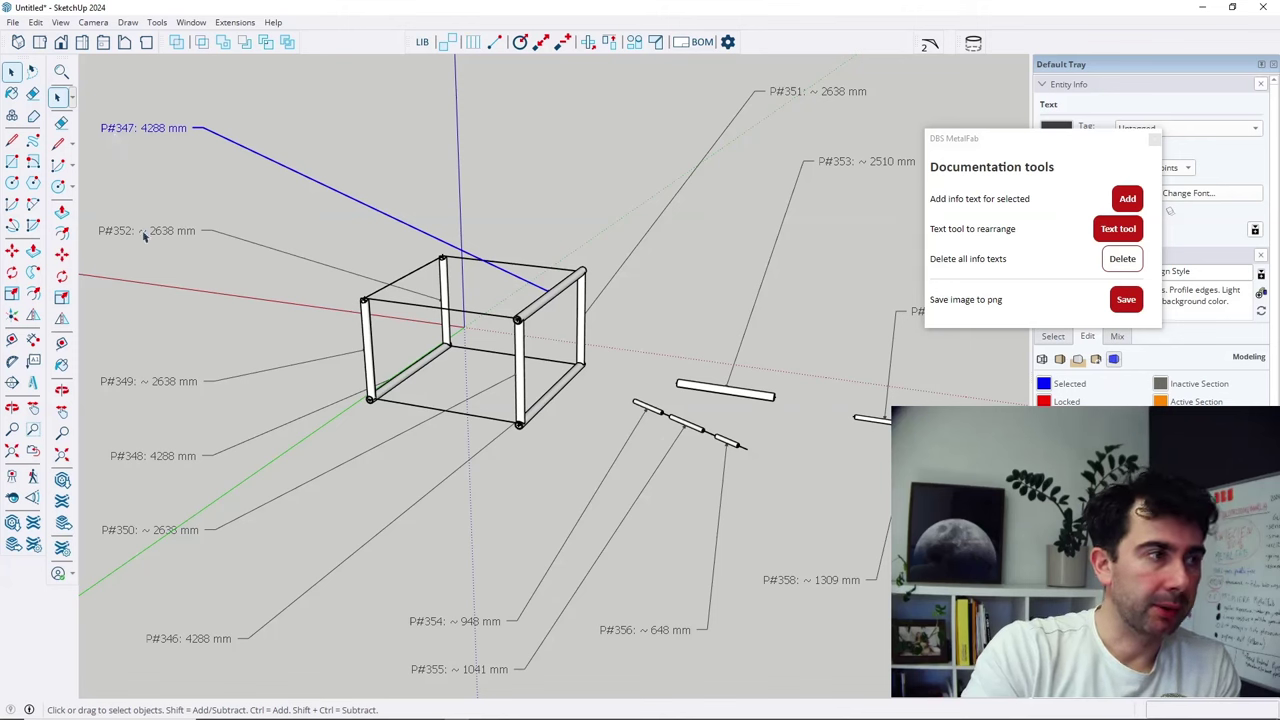
{"action": "left_click", "coordinate": [1155, 140]}
{"action": "left_click", "coordinate": [230, 108]}
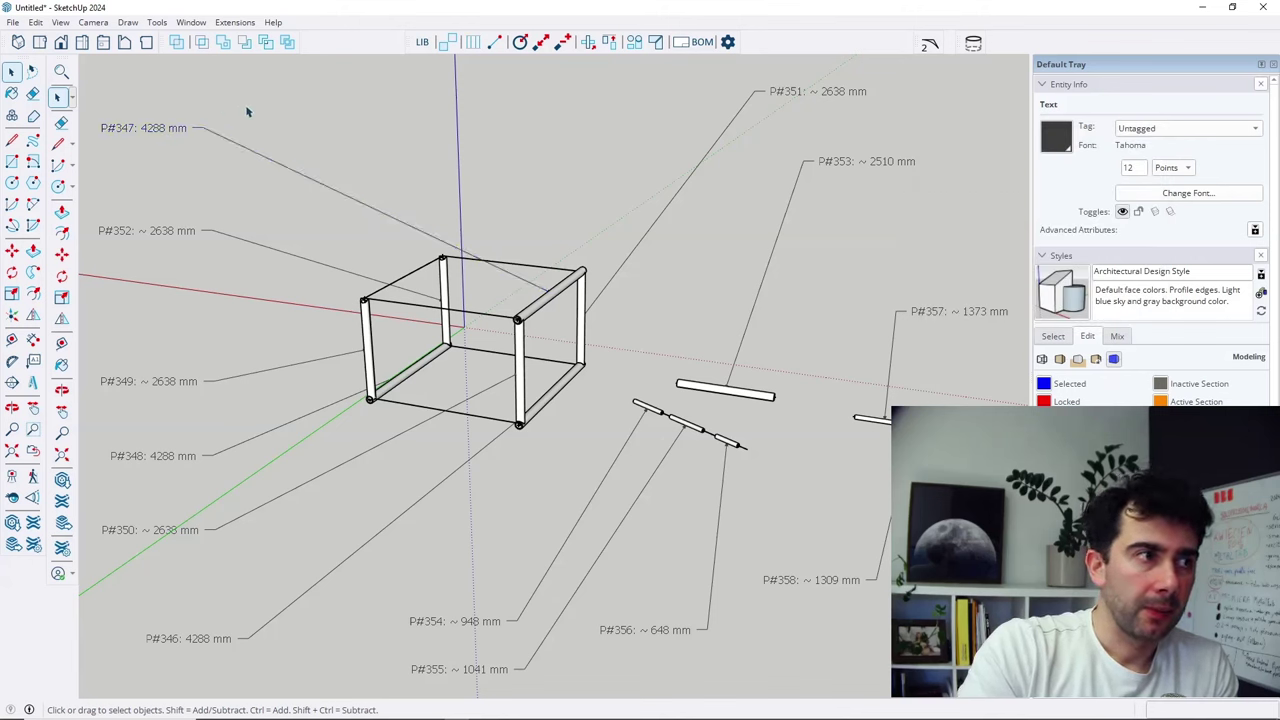
{"action": "left_click", "coordinate": [728, 42]}
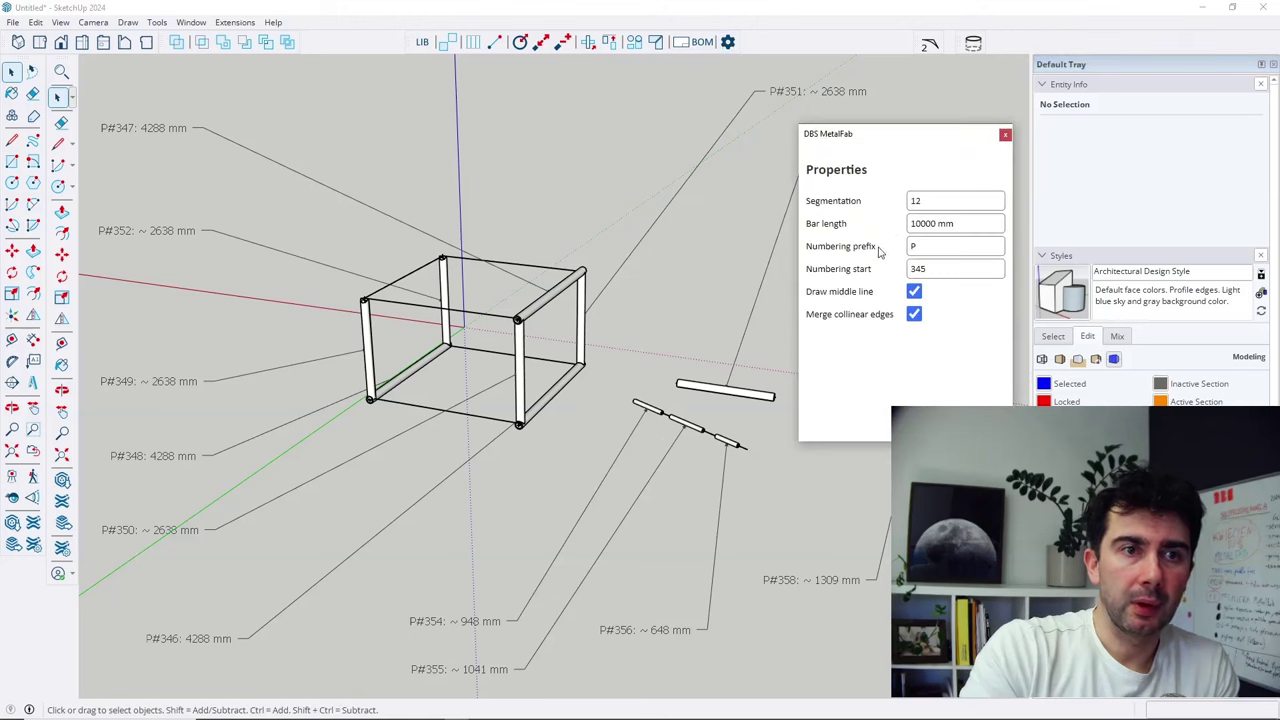
In DBS MetalFab Properties, change Numbering prefix to 'Part' and Numbering start to 400.
{"action": "left_click_drag", "start_coordinate": [877, 251], "coordinate": [797, 251]}
{"action": "left_click", "coordinate": [877, 253]}
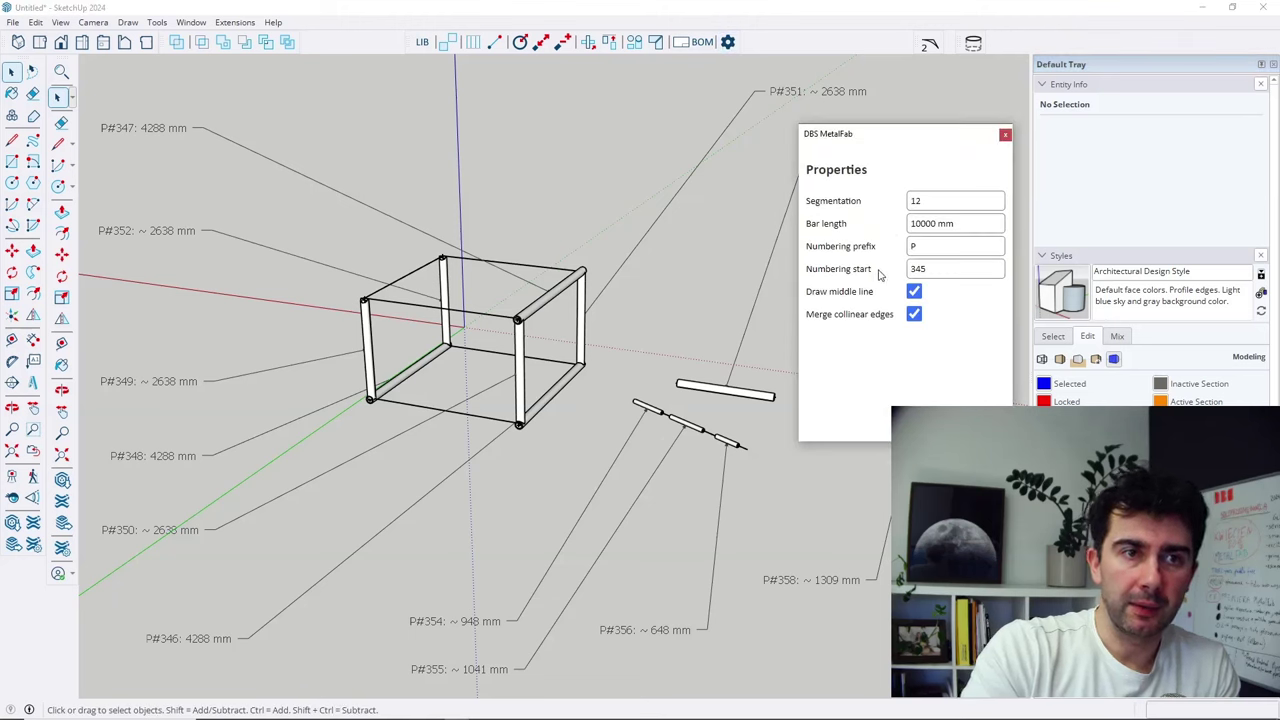
{"action": "left_click_drag", "start_coordinate": [880, 274], "coordinate": [806, 165]}
{"action": "left_click", "coordinate": [868, 258]}
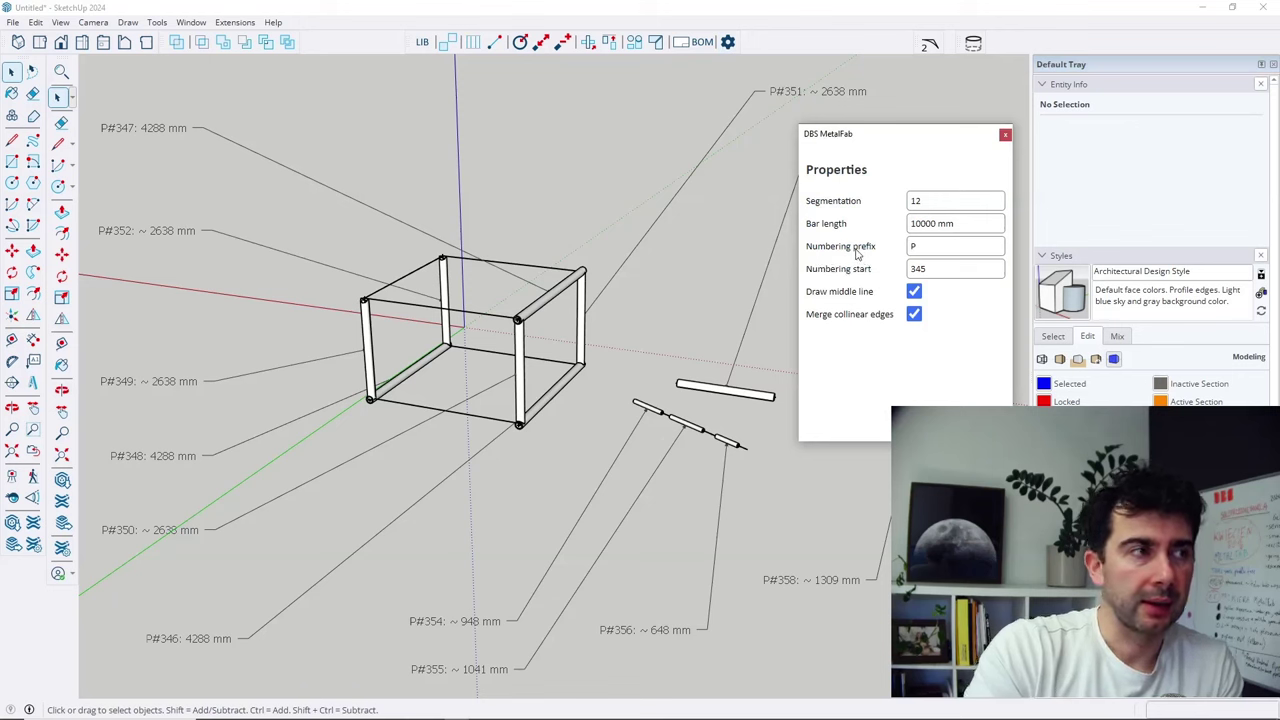
{"action": "left_click", "coordinate": [914, 246]}
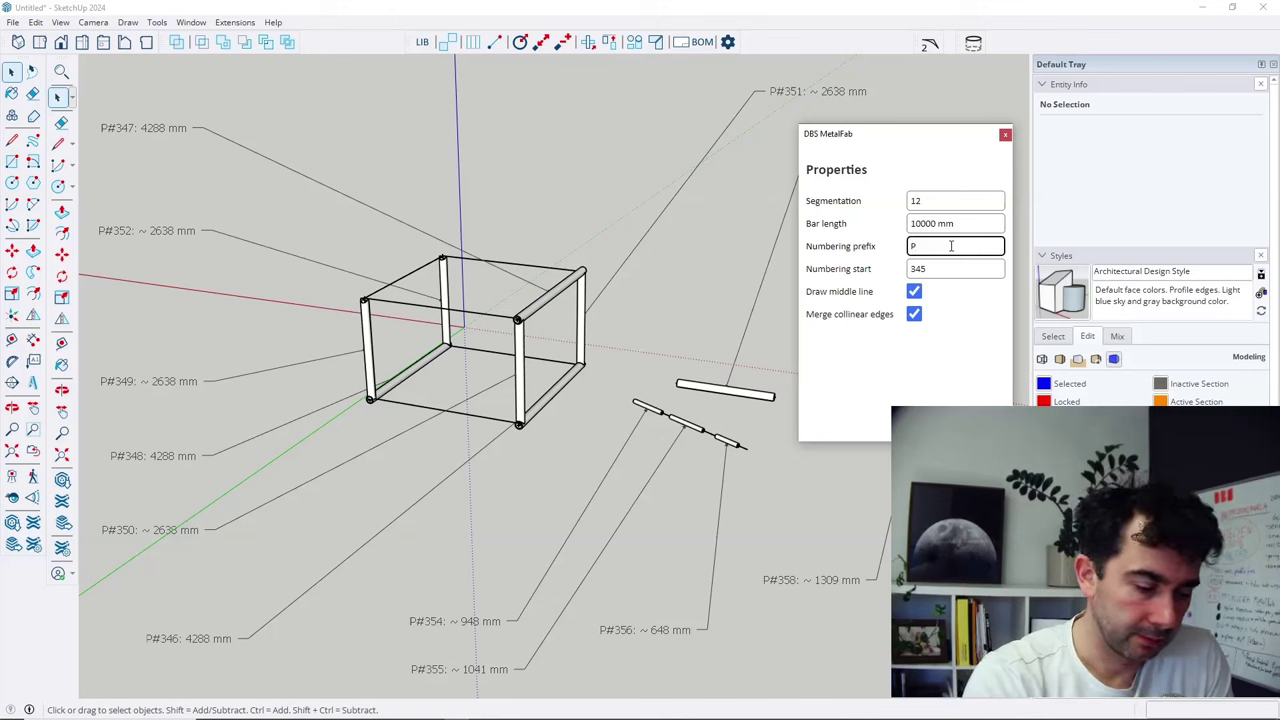
{"action": "type", "text": "art"}
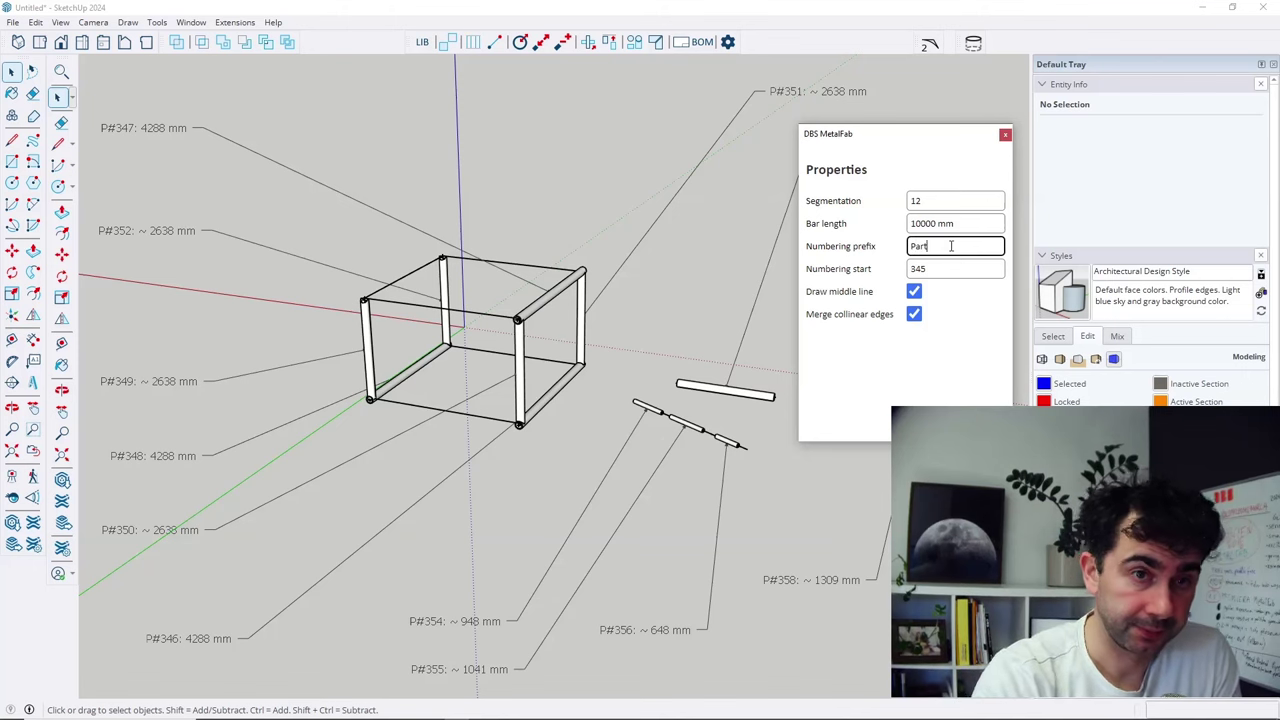
{"action": "key", "text": "Tab"}
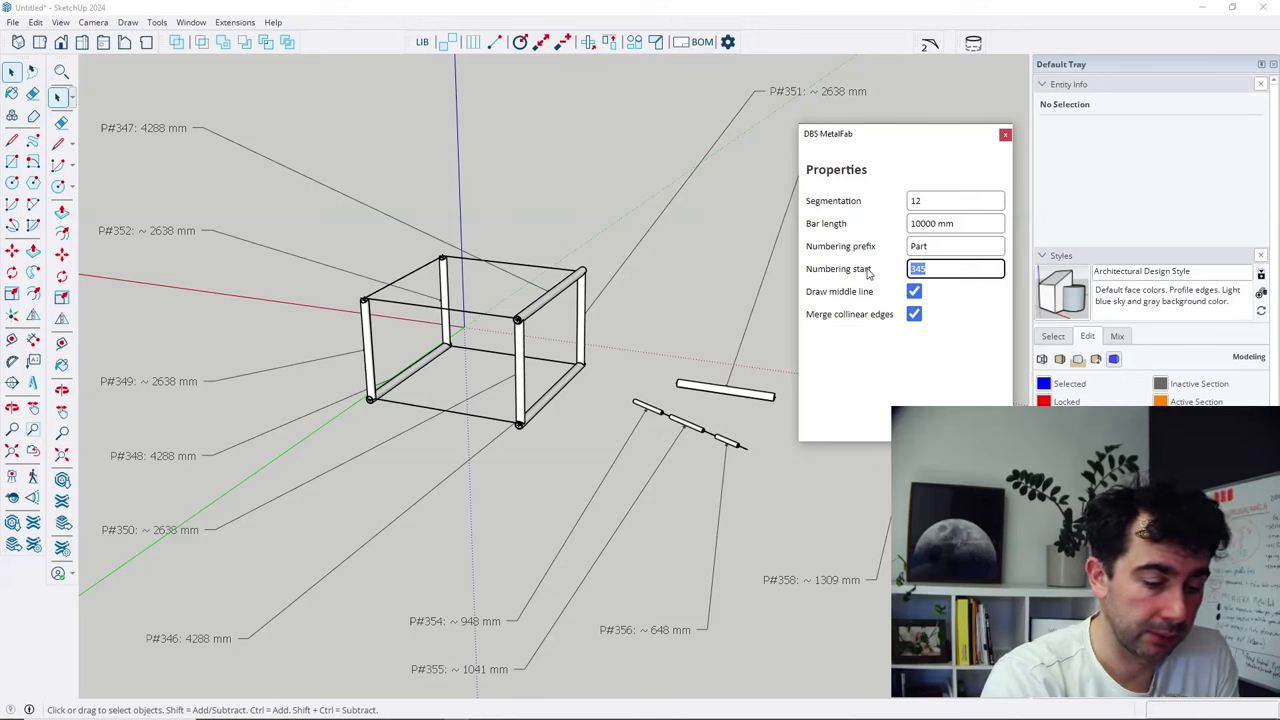
{"action": "type", "text": "400"}
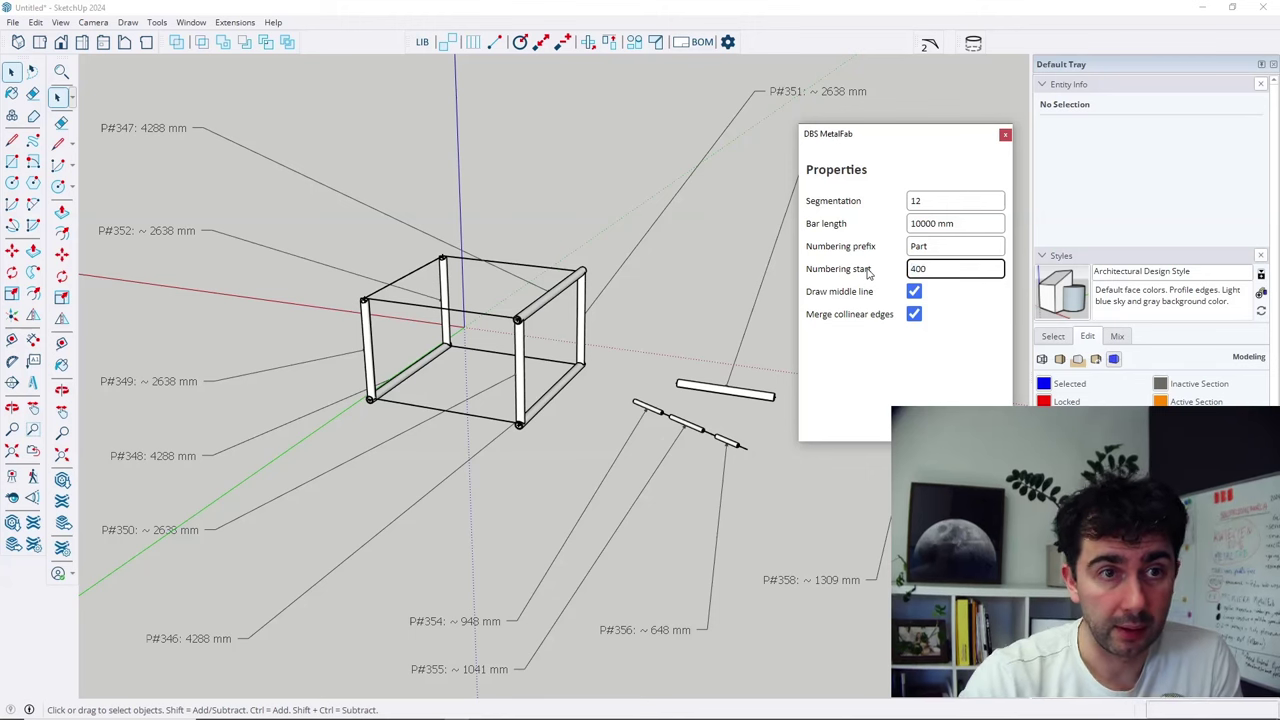
{"action": "left_click", "coordinate": [908, 371]}
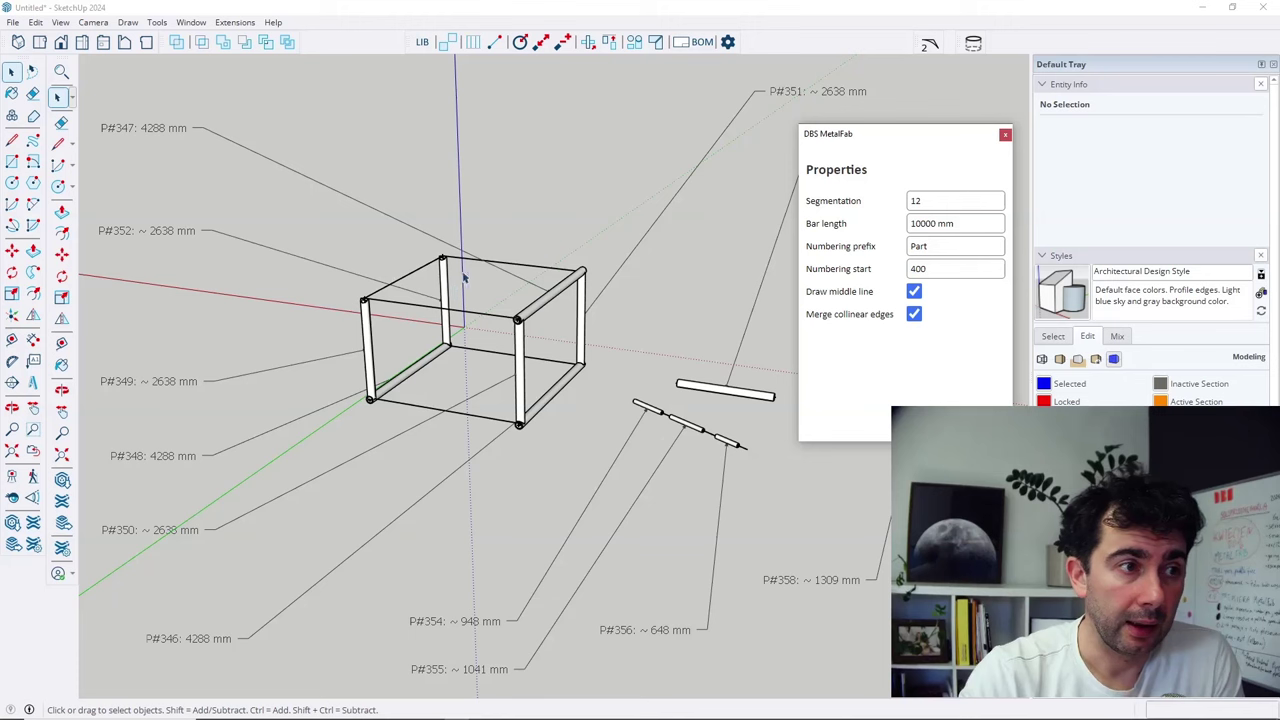
Draw a new single pipe above the frame.
{"action": "left_click", "coordinate": [494, 41]}
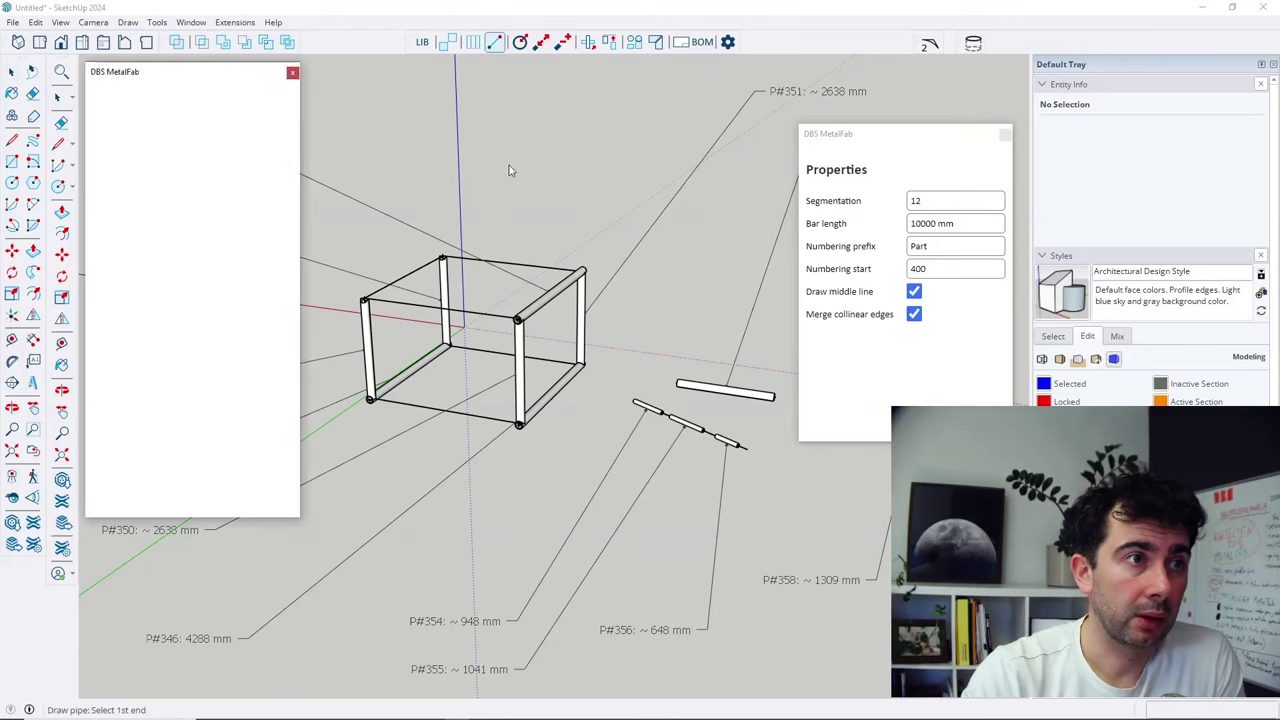
{"action": "left_click", "coordinate": [476, 160]}
{"action": "left_click", "coordinate": [563, 188]}
{"action": "key", "text": "space"}
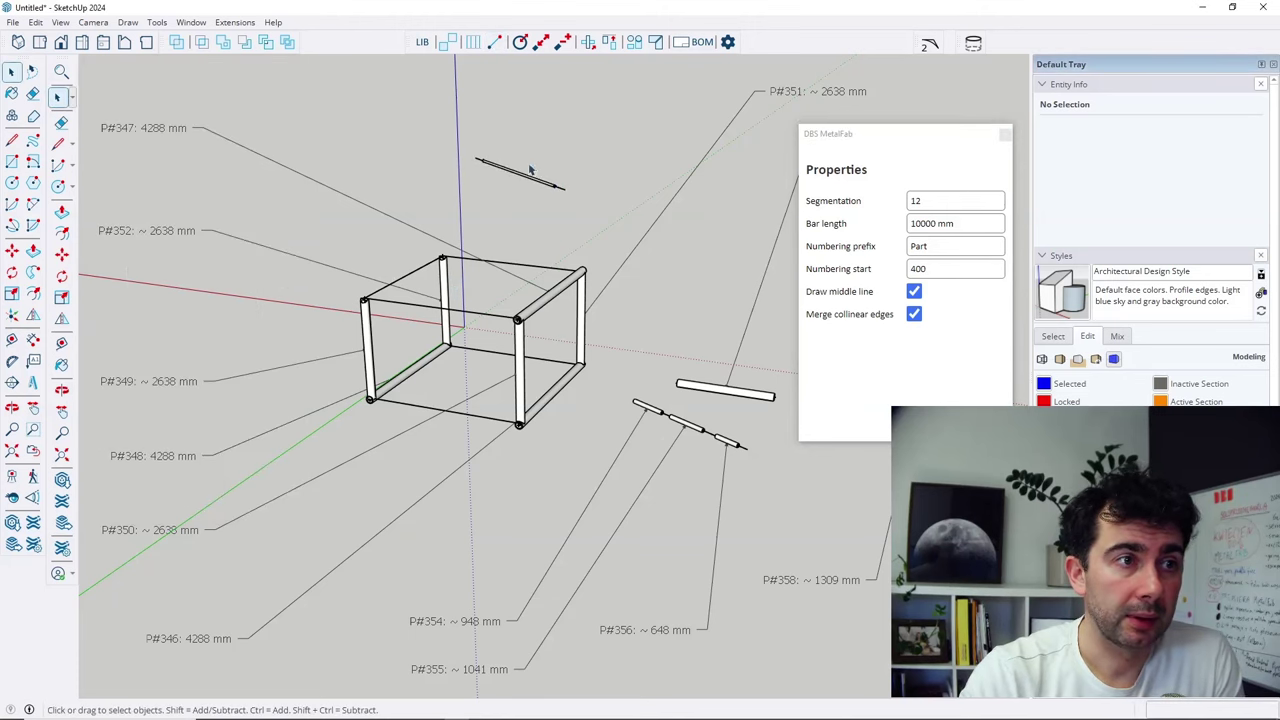
Label the new pipe Part#400: ~7761 mm, move the label higher, and close Properties.
{"action": "left_click", "coordinate": [523, 177]}
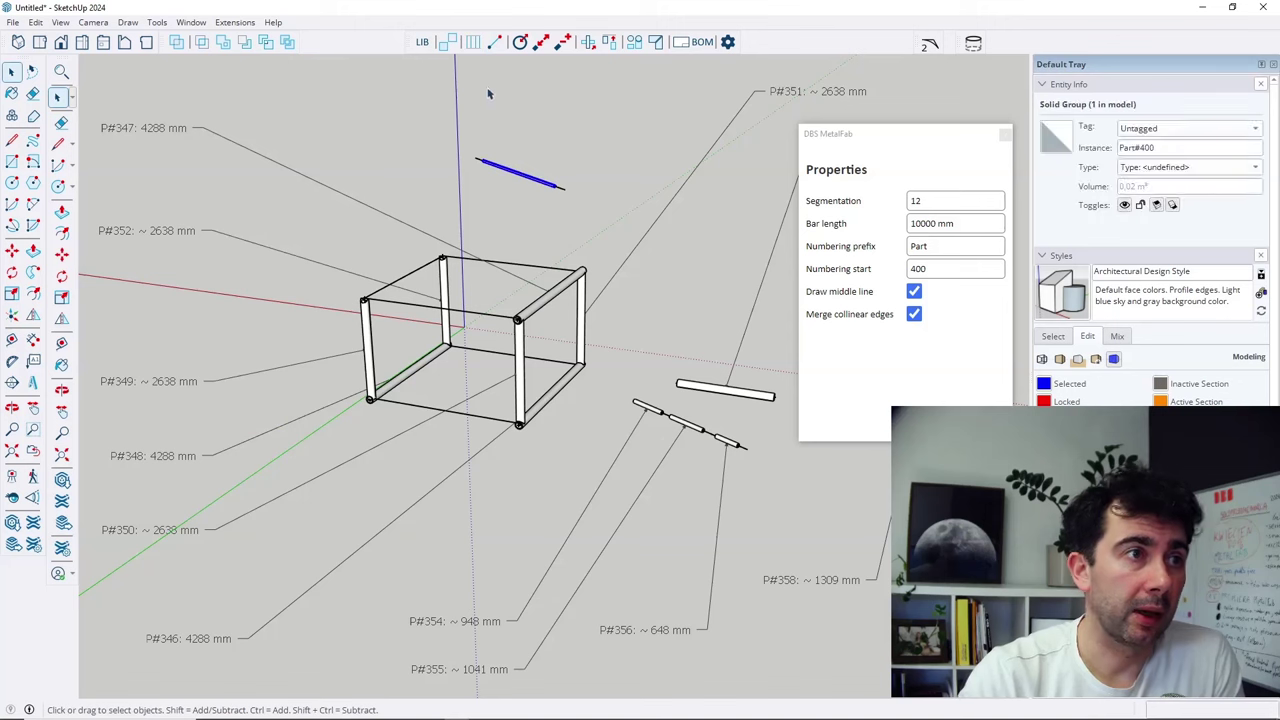
{"action": "left_click", "coordinate": [682, 43]}
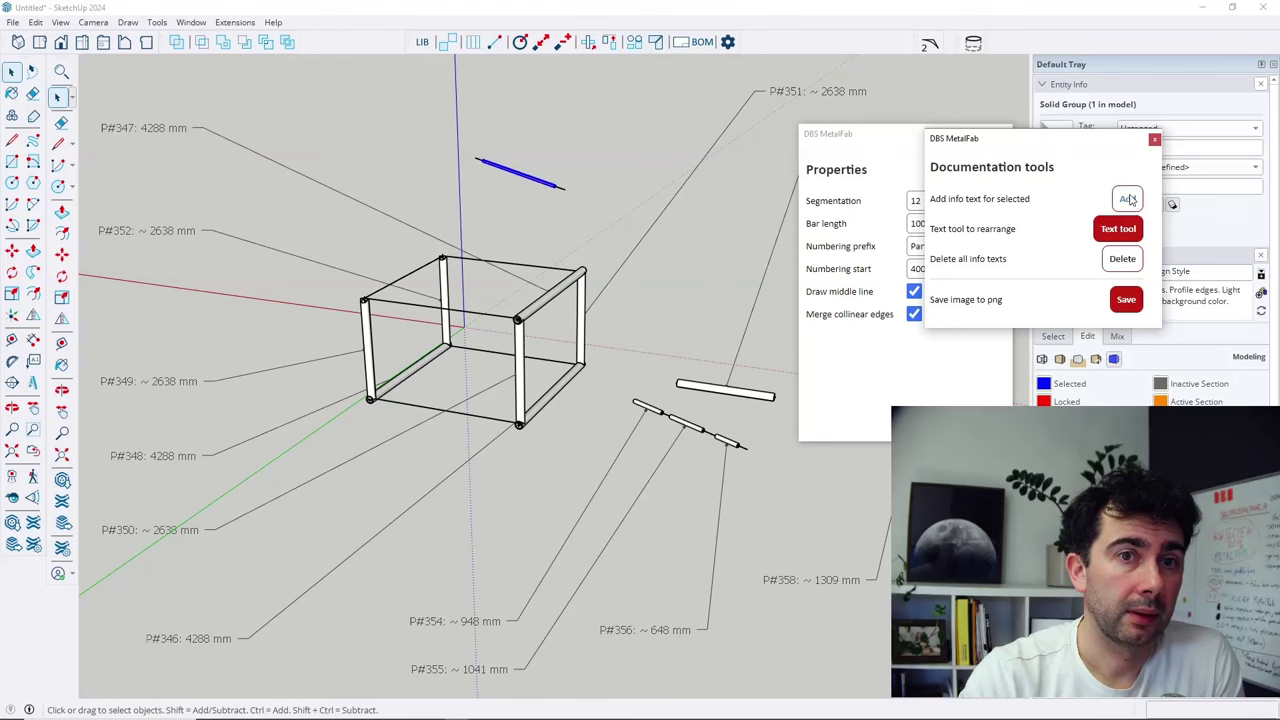
{"action": "left_click", "coordinate": [703, 209]}
{"action": "left_click", "coordinate": [1118, 229]}
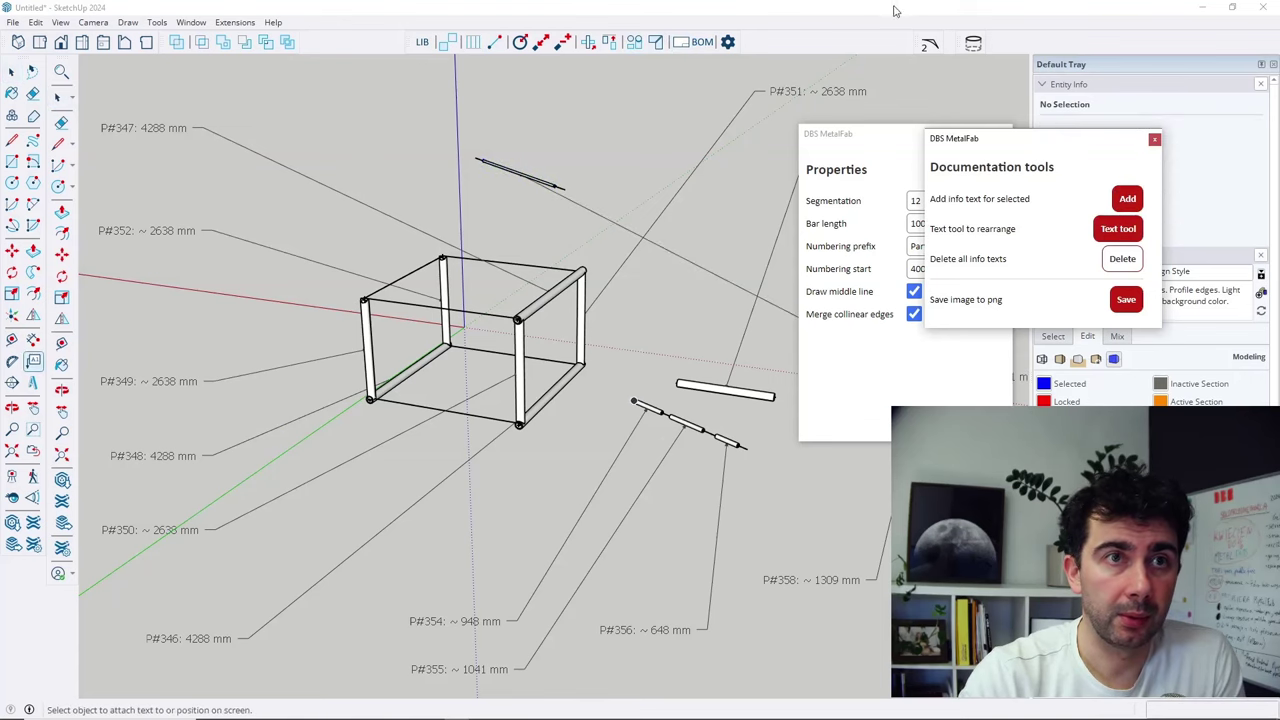
{"action": "mouse_move", "coordinate": [873, 146]}
{"action": "left_mouse_down"}
{"action": "mouse_move", "coordinate": [313, 167]}
{"action": "mouse_move", "coordinate": [328, 163]}
{"action": "left_mouse_up"}
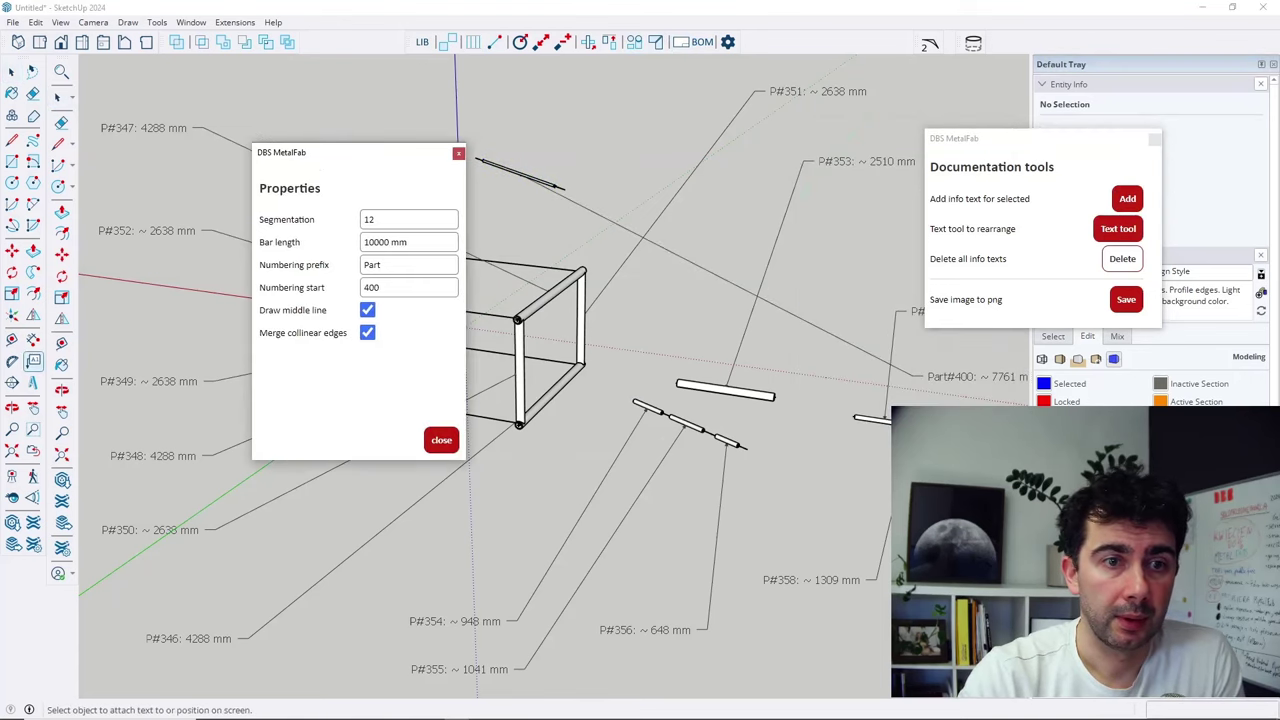
{"action": "left_click", "coordinate": [985, 377]}
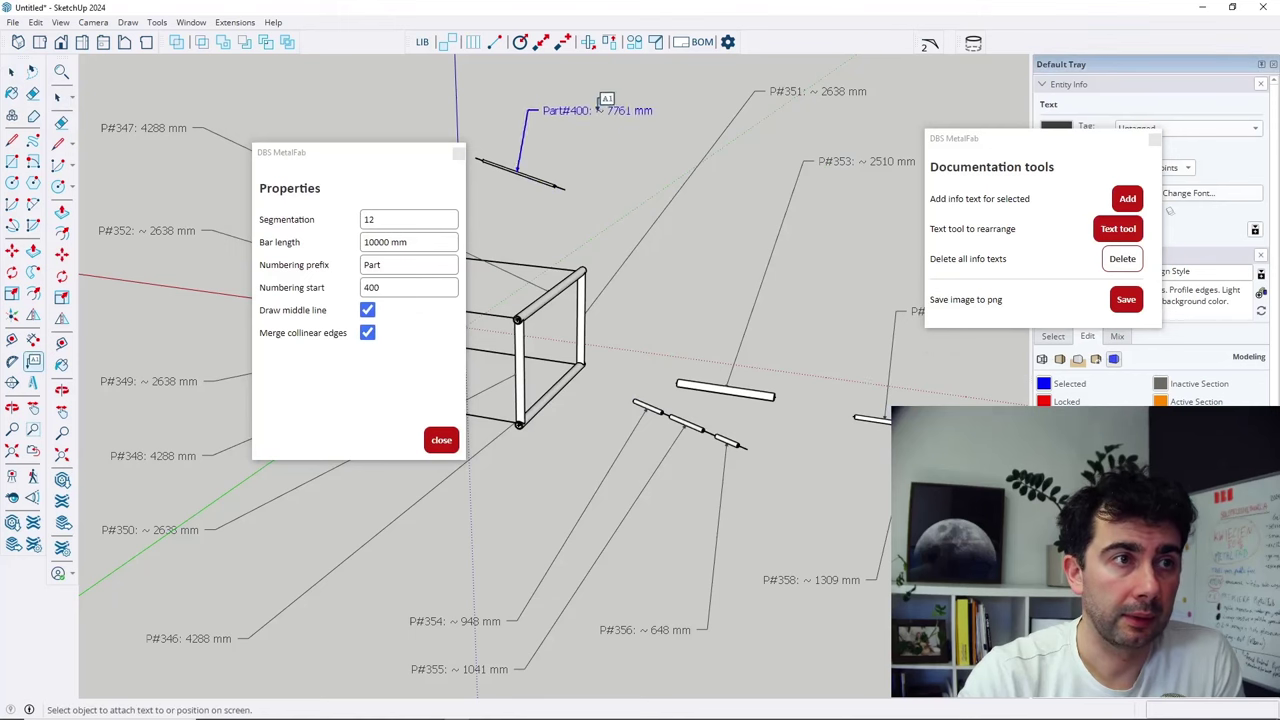
{"action": "left_click", "coordinate": [572, 94]}
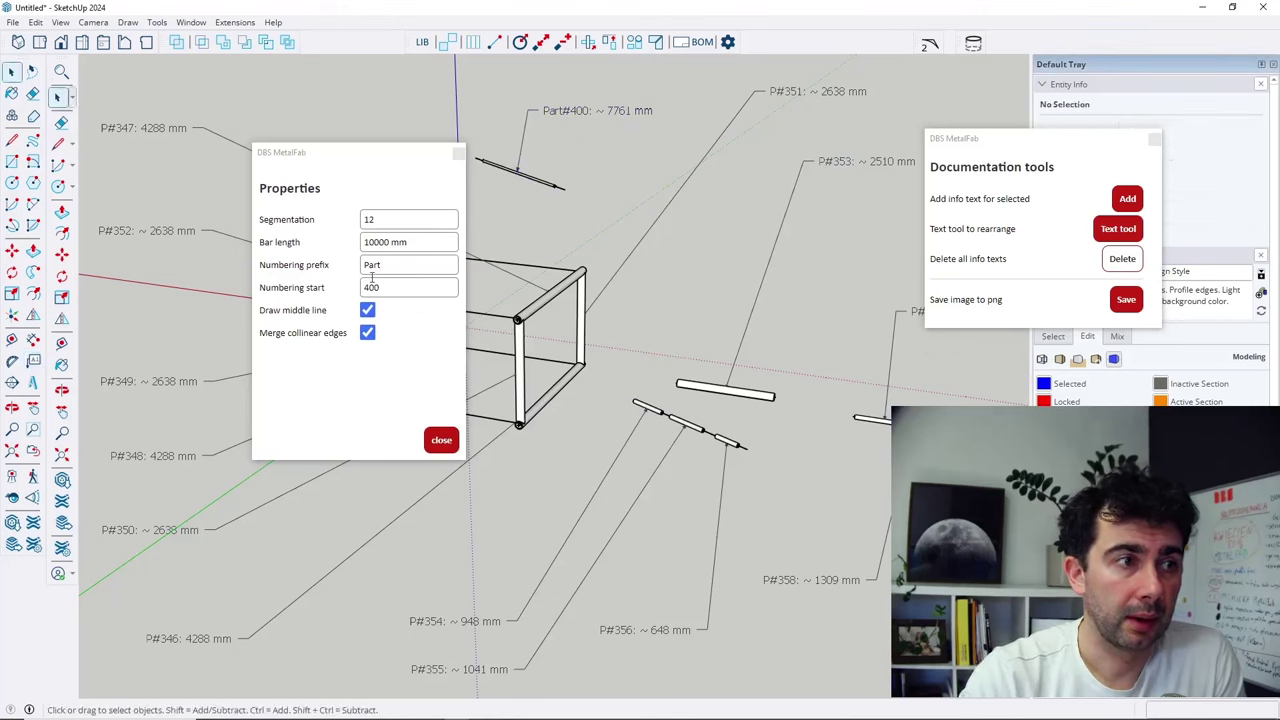
{"action": "left_click", "coordinate": [352, 246]}
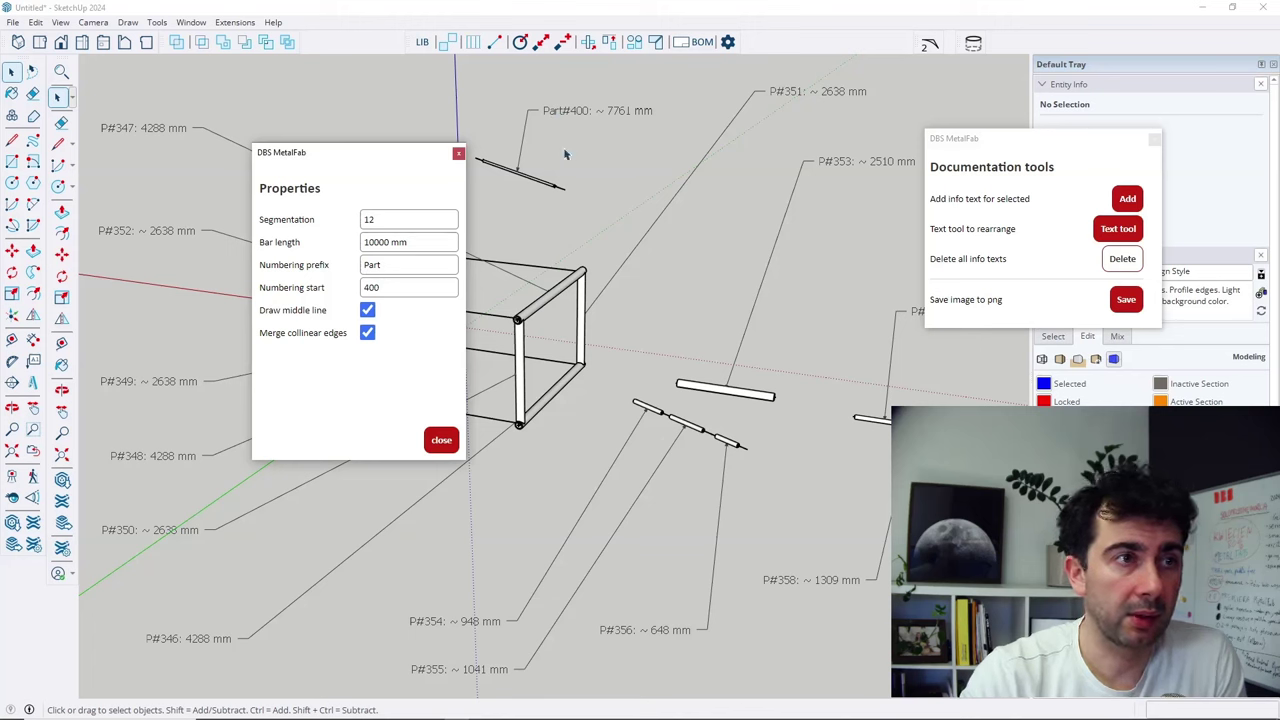
{"action": "left_click", "coordinate": [458, 154]}
{"action": "scroll", "coordinate": [555, 160], "scroll_direction": "up", "scroll_amount": 5}
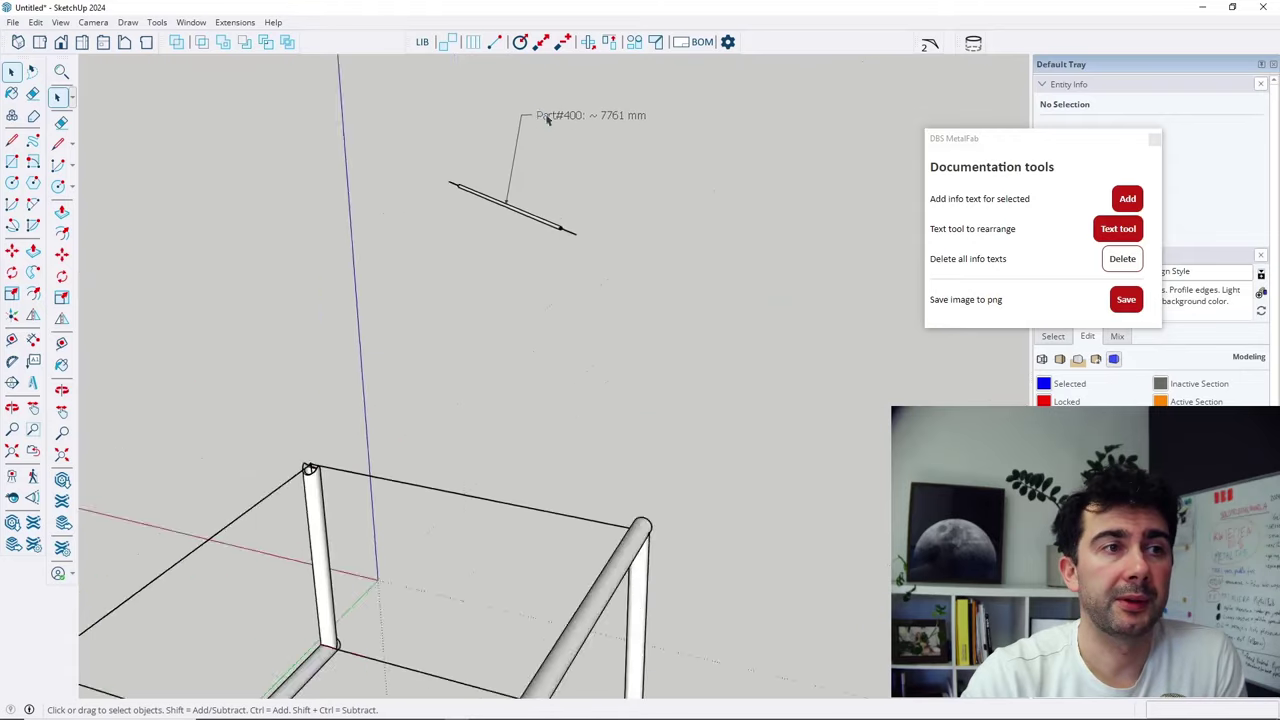
Copy the slanted 7761 mm pipe with Move and Ctrl, placing it beside the original.
{"action": "scroll", "coordinate": [550, 150], "scroll_direction": "down", "scroll_amount": 4}
{"action": "left_click", "coordinate": [535, 206]}
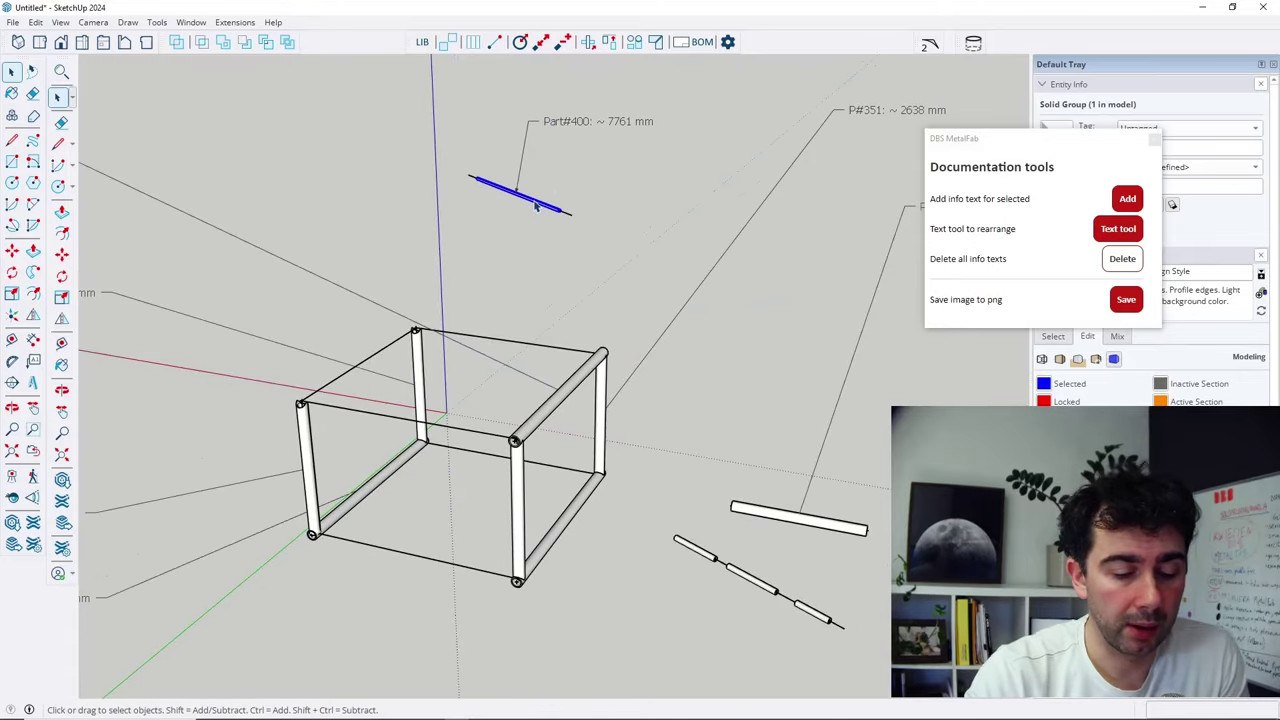
{"action": "key", "text": "m"}
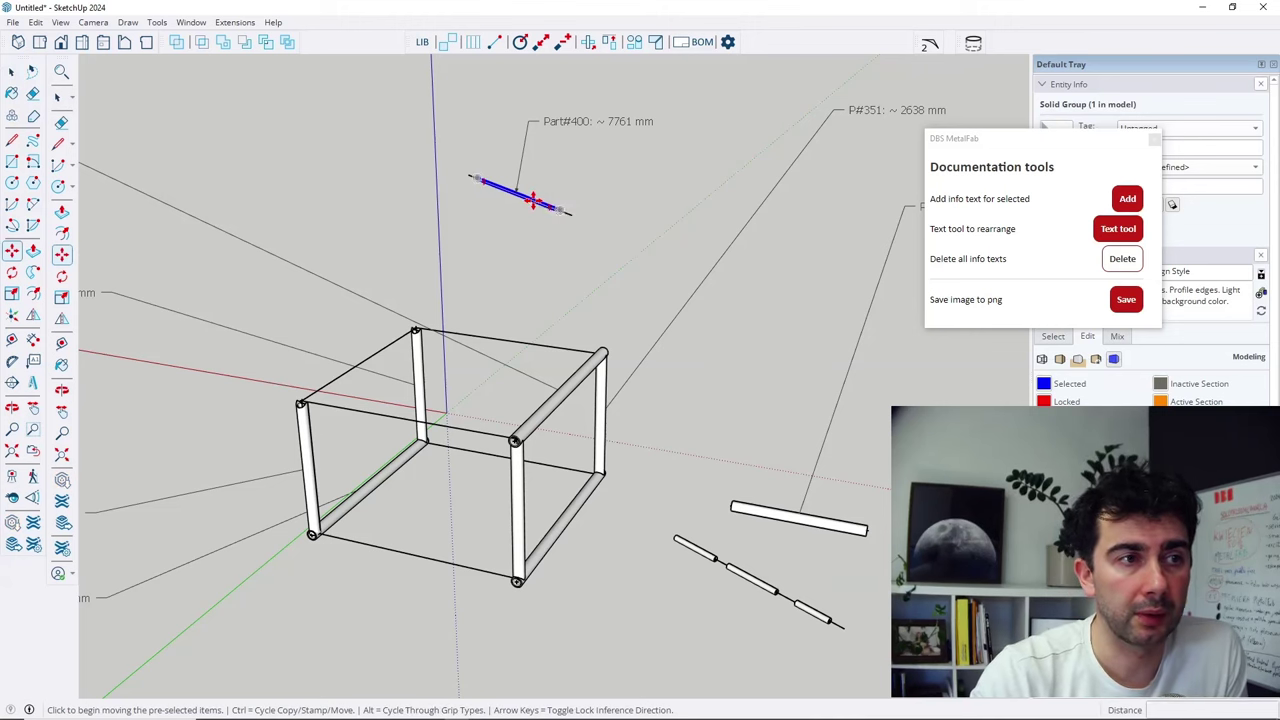
{"action": "left_click", "coordinate": [533, 200]}
{"action": "key", "text": "ctrl"}
{"action": "key", "text": "ctrl"}
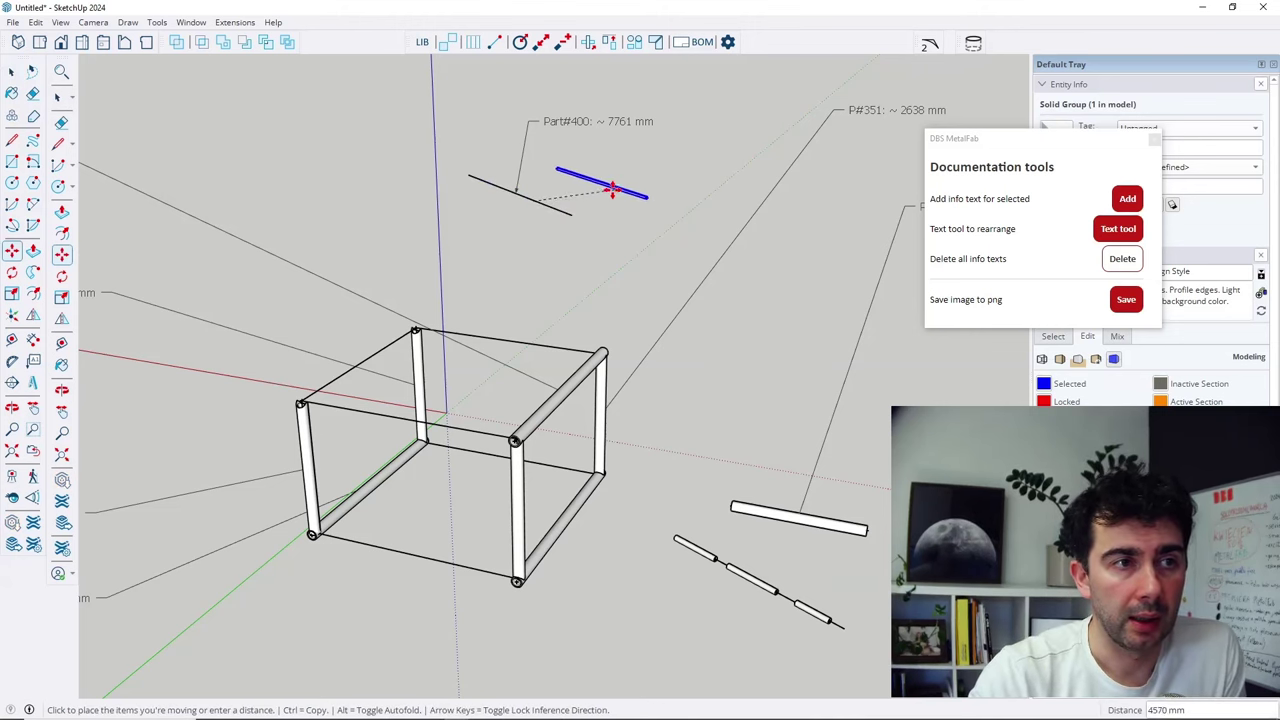
{"action": "key", "text": "ctrl"}
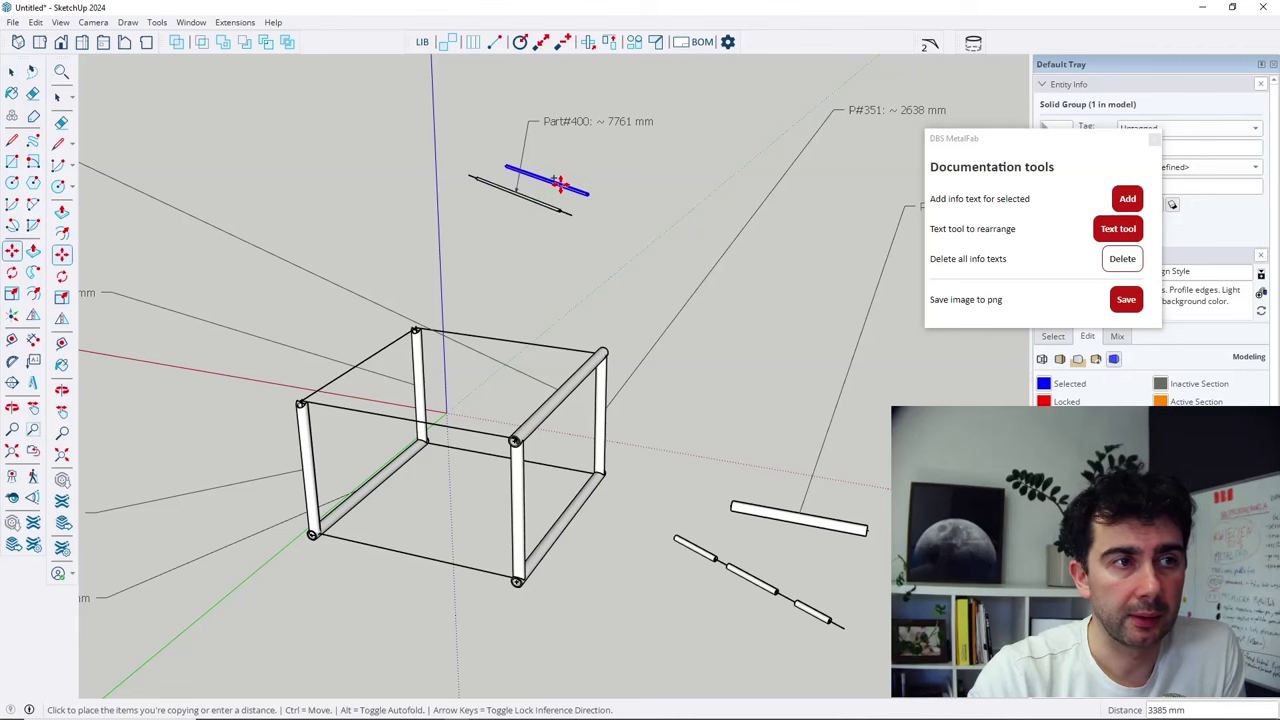
{"action": "left_click", "coordinate": [560, 185]}
{"action": "key", "text": "space"}
Add a Part#401 info text to the copied pipe with Documentation tools Add.
{"action": "scroll", "coordinate": [567, 161], "scroll_direction": "up", "scroll_amount": 3}
{"action": "scroll", "coordinate": [567, 161], "scroll_direction": "up", "scroll_amount": 3}
{"action": "scroll", "coordinate": [546, 137], "scroll_direction": "up", "scroll_amount": 2}
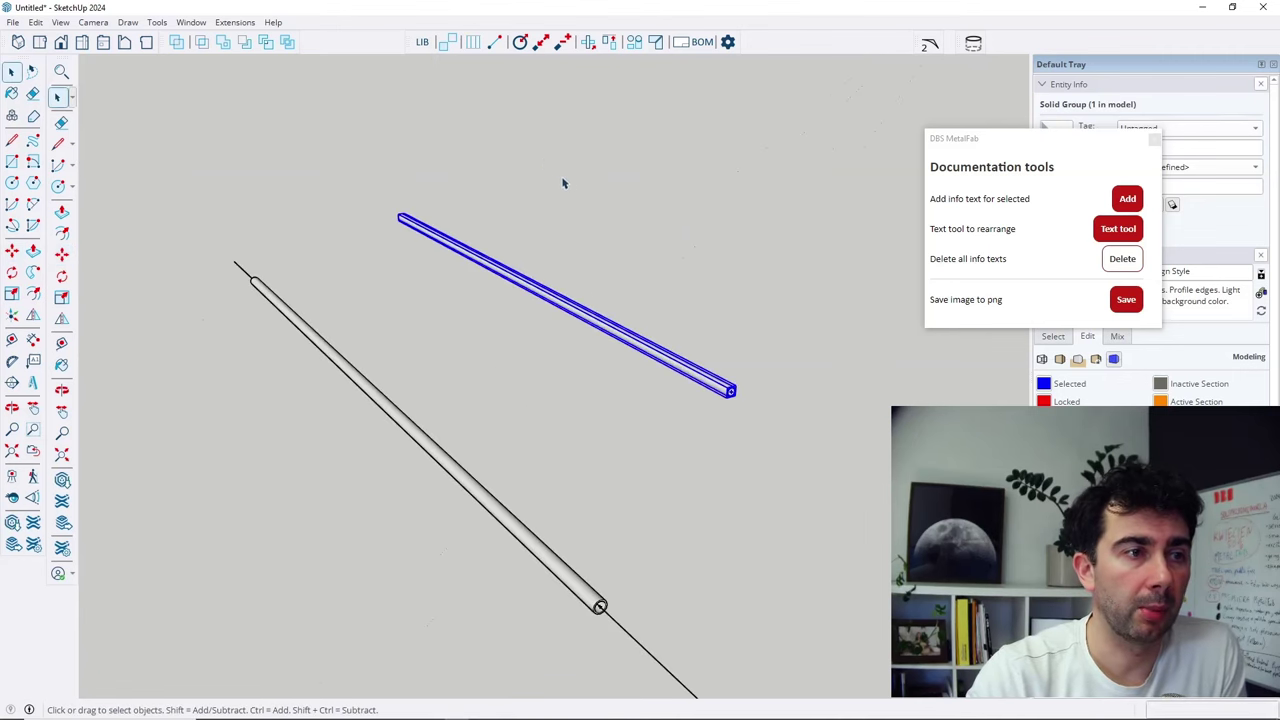
{"action": "scroll", "coordinate": [563, 180], "scroll_direction": "down", "scroll_amount": 2}
{"action": "middle_click_drag", "start_coordinate": [600, 250], "coordinate": [514, 343]}
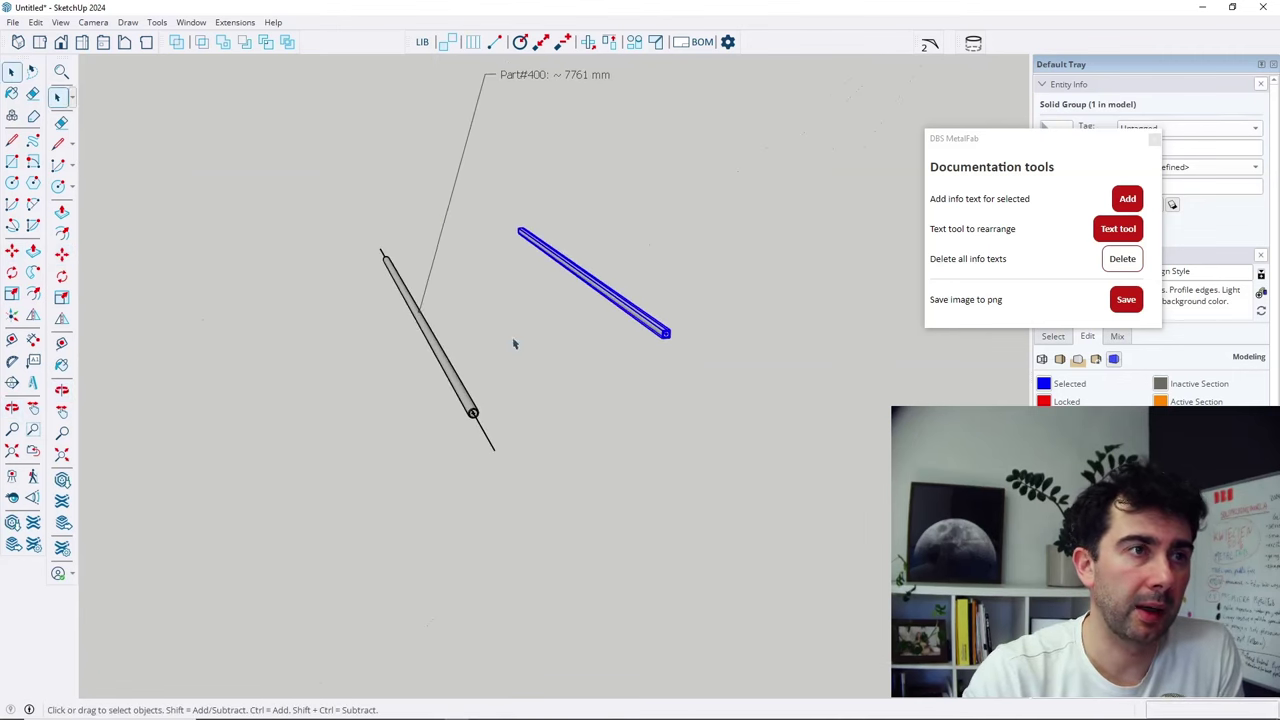
{"action": "left_click", "coordinate": [1110, 226]}
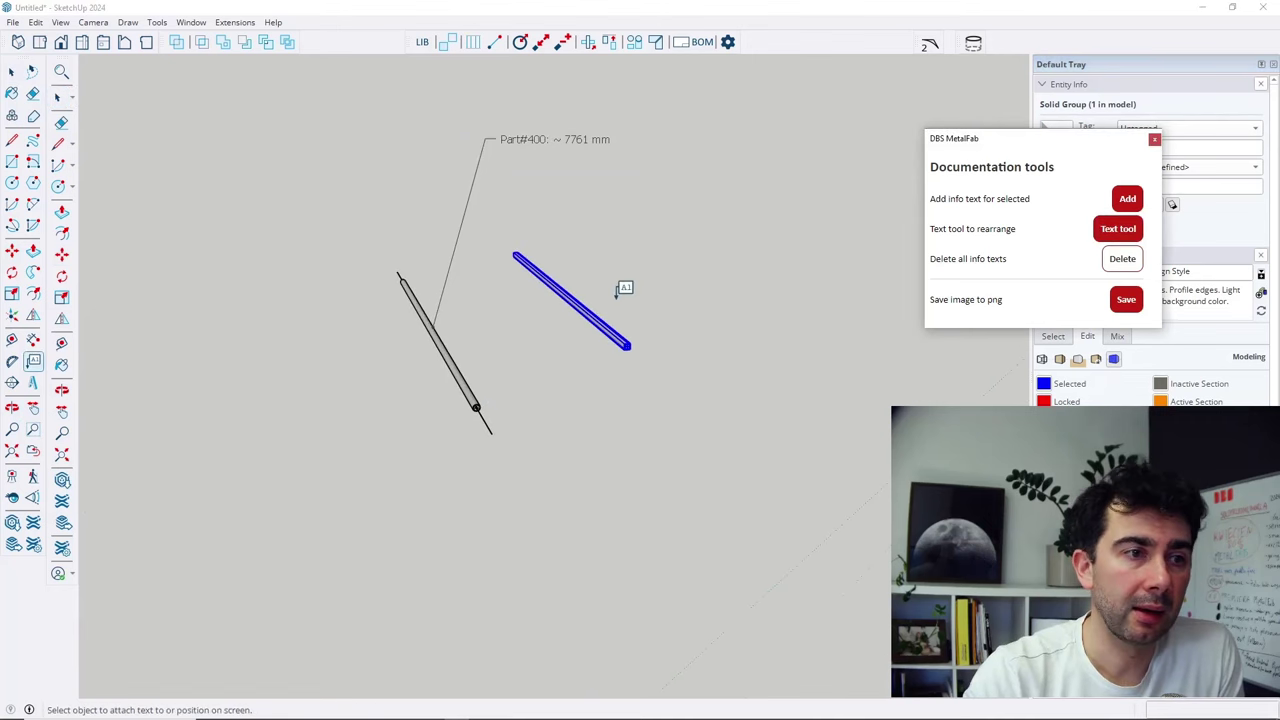
{"action": "left_click", "coordinate": [580, 305]}
{"action": "left_click", "coordinate": [664, 230]}
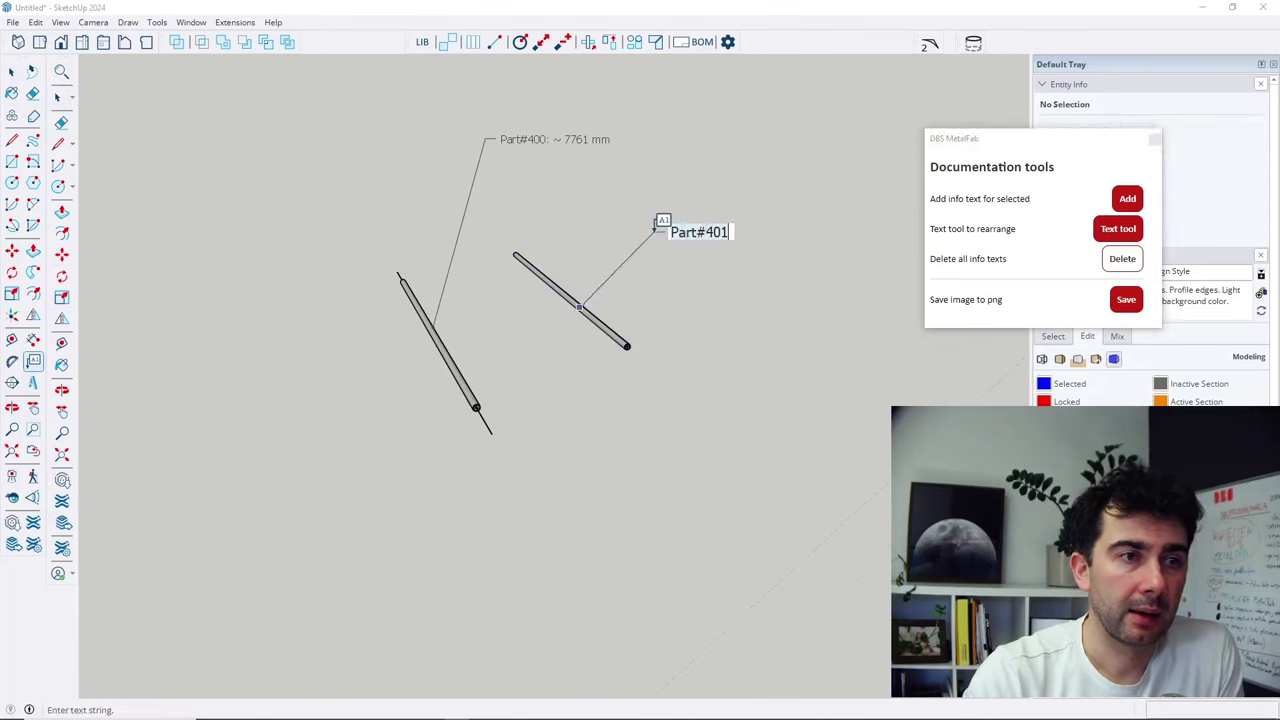
{"action": "key", "text": "Escape"}
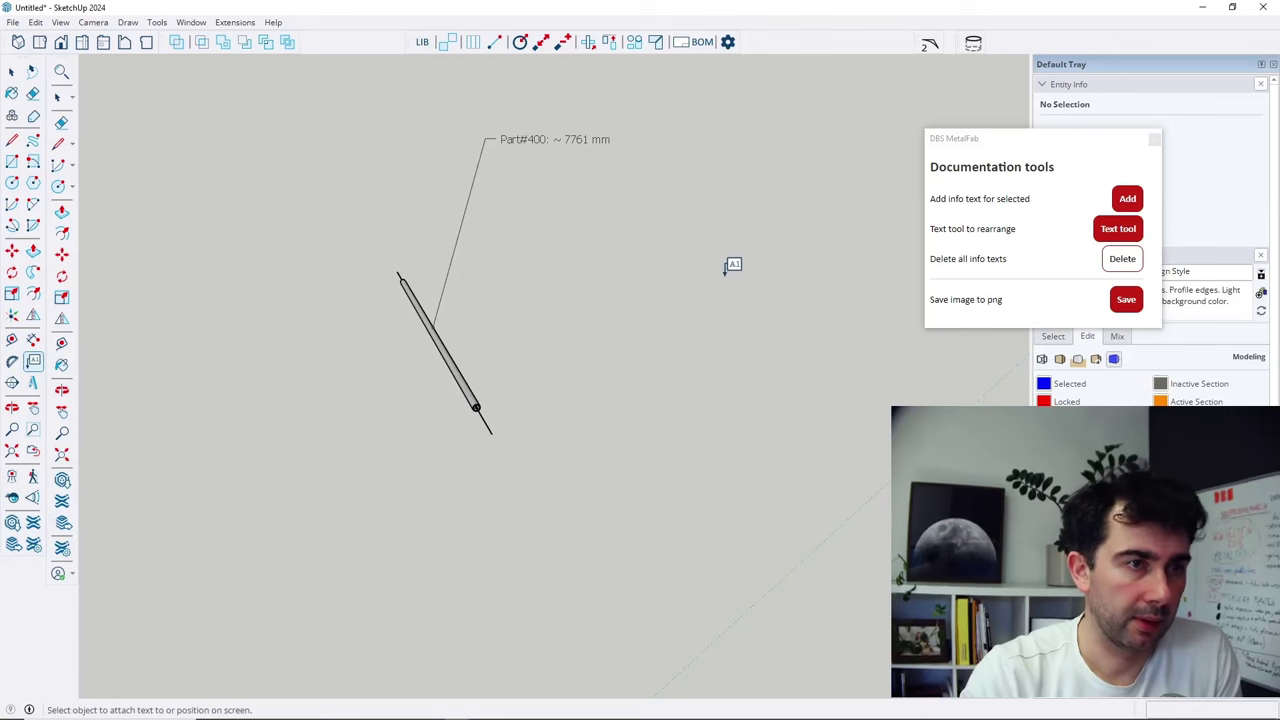
{"action": "key", "text": "ctrl+z"}
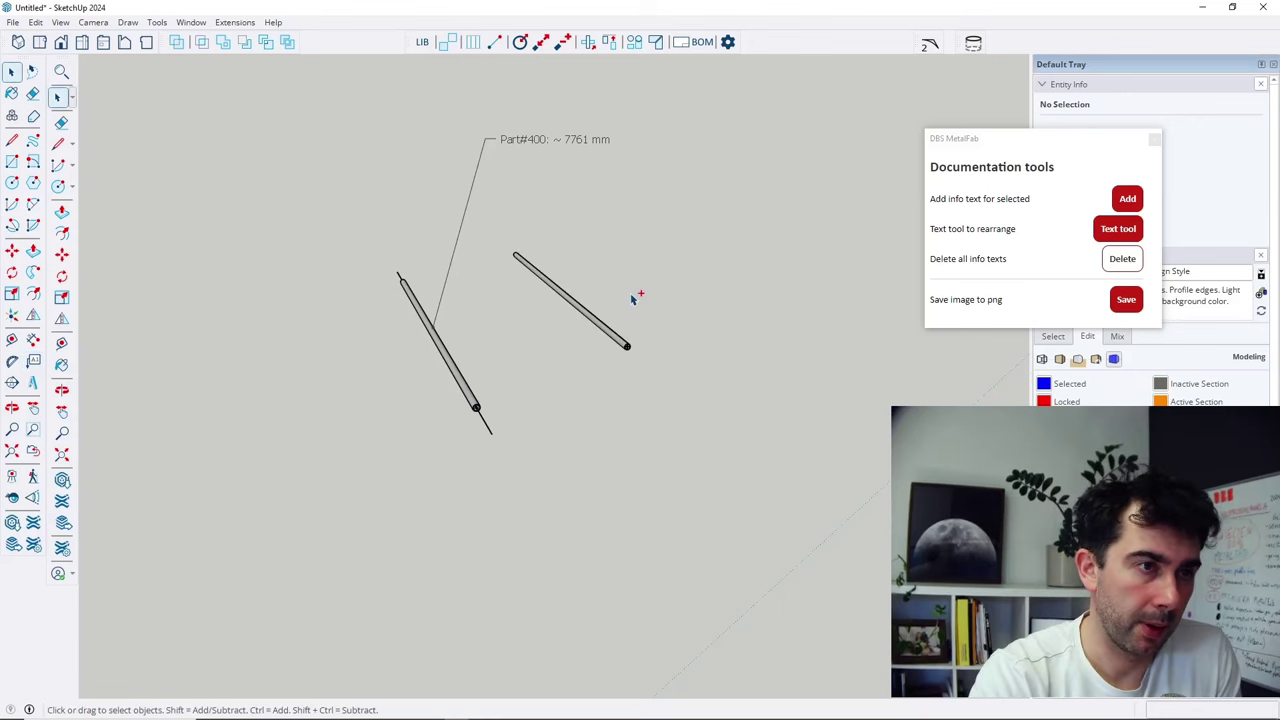
{"action": "left_click", "coordinate": [605, 333]}
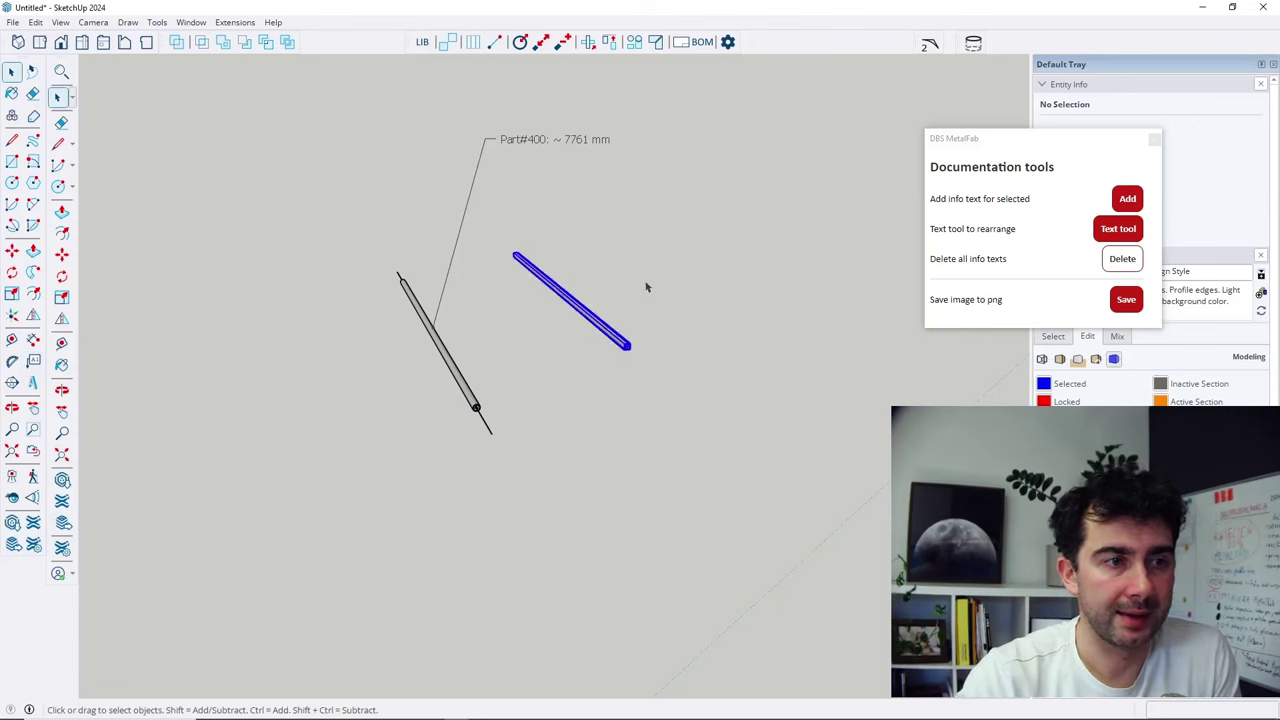
{"action": "left_click", "coordinate": [1127, 199]}
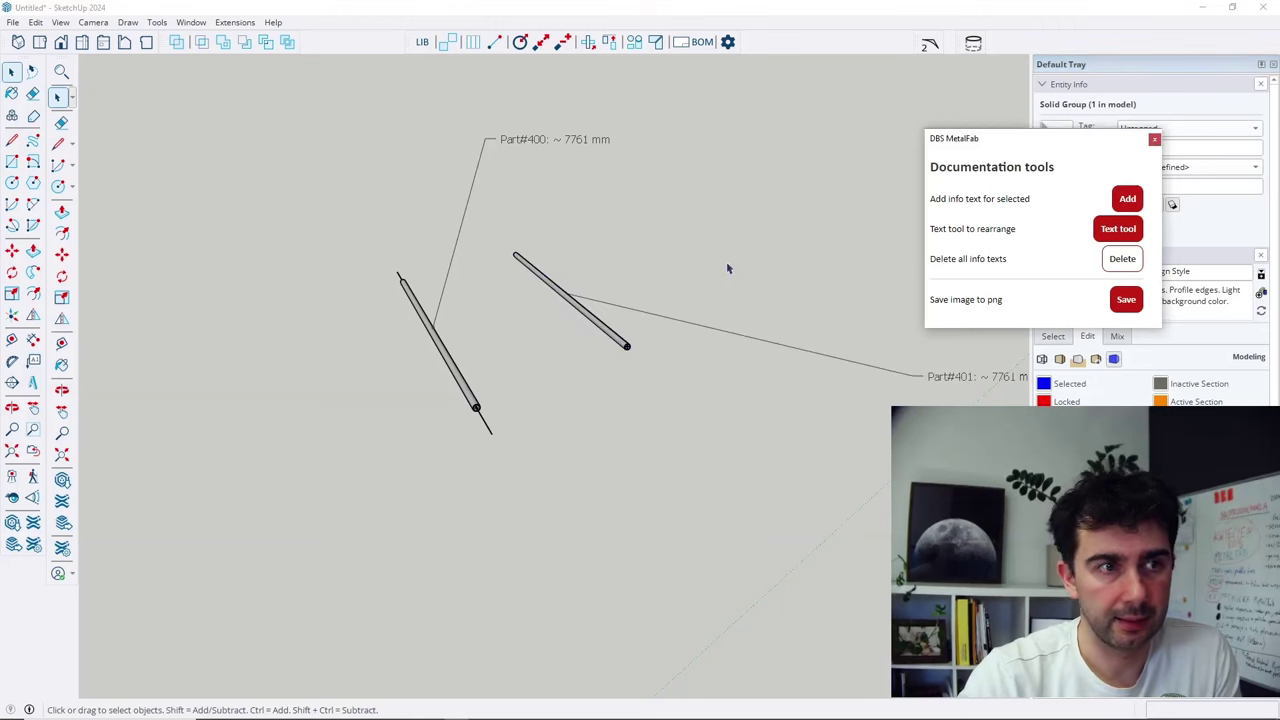
Reposition the Part#401 label up near the Part#400 label.
{"action": "left_click", "coordinate": [1118, 229]}
{"action": "left_click", "coordinate": [967, 370]}
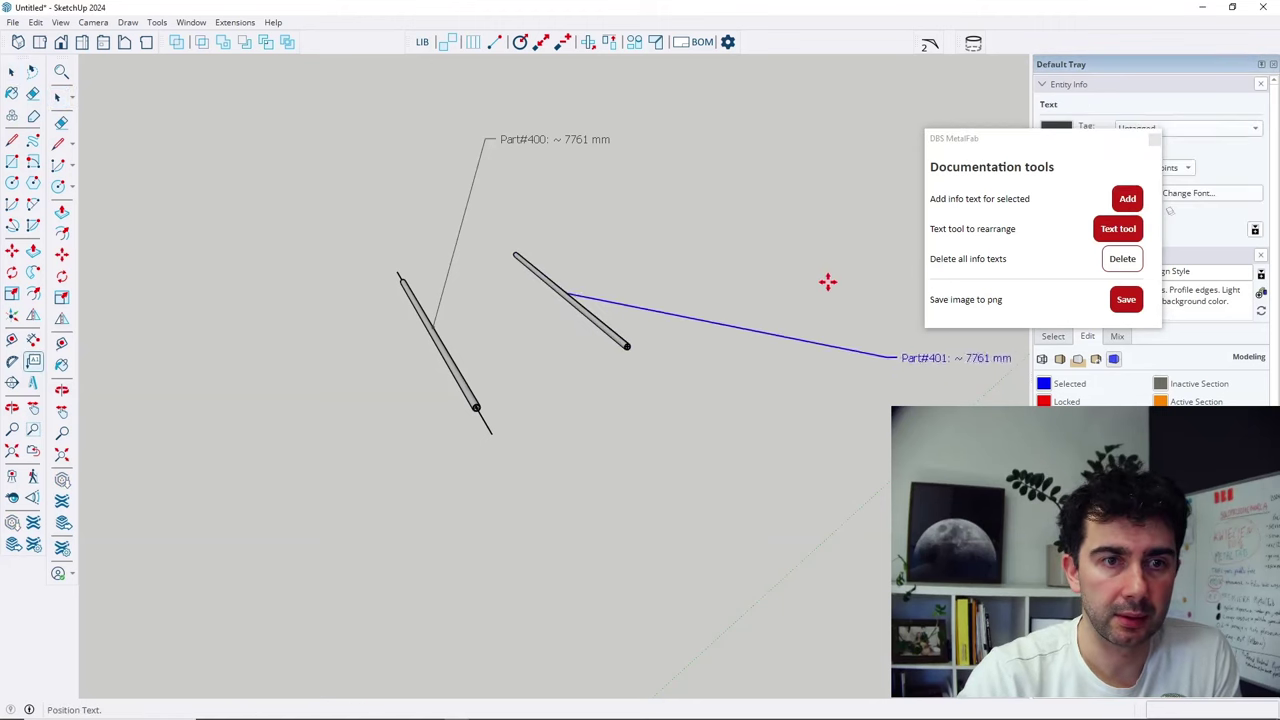
{"action": "key", "text": "Escape"}
{"action": "left_click", "coordinate": [966, 370]}
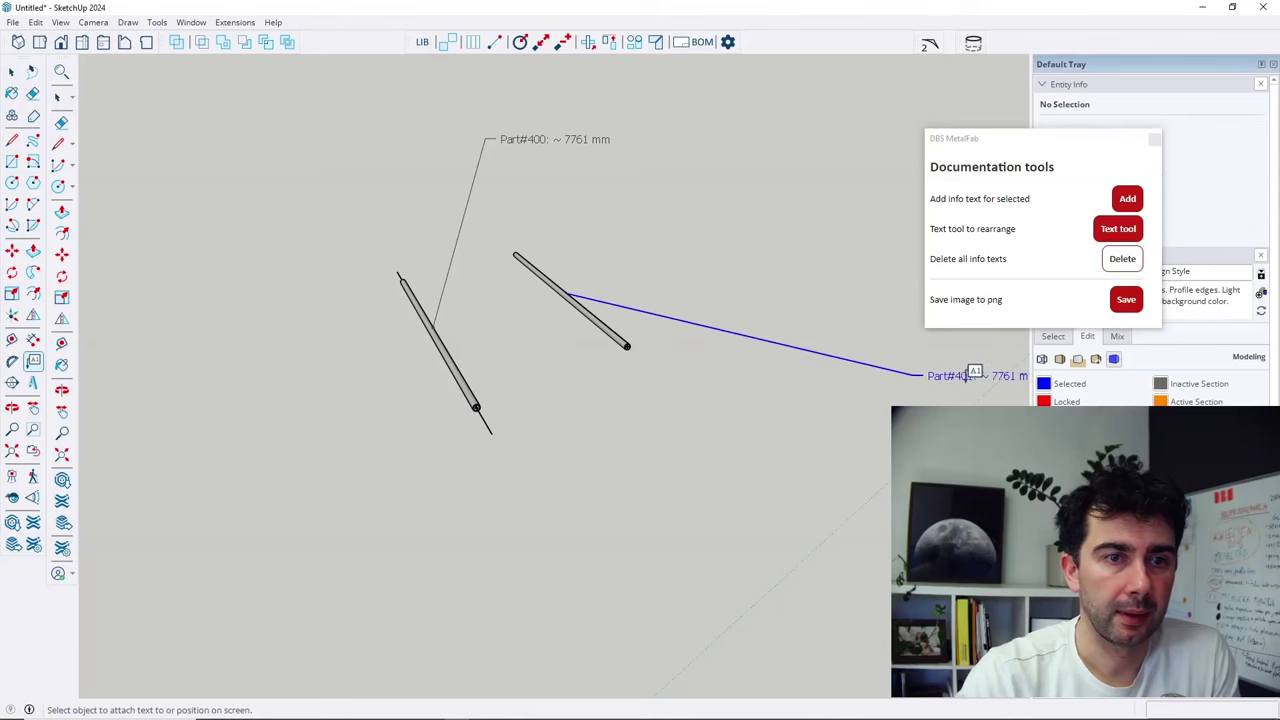
{"action": "left_click", "coordinate": [730, 133]}
{"action": "left_click", "coordinate": [768, 190]}
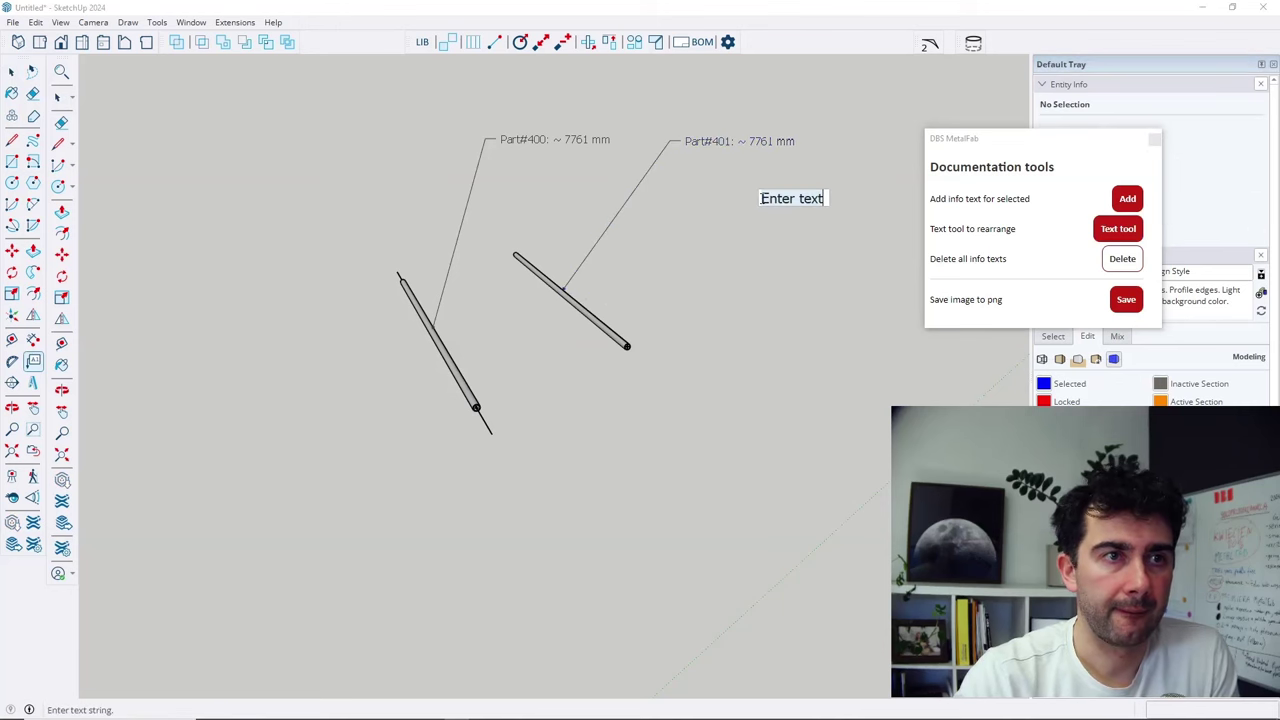
{"action": "key", "text": "Escape"}
{"action": "key", "text": "space"}
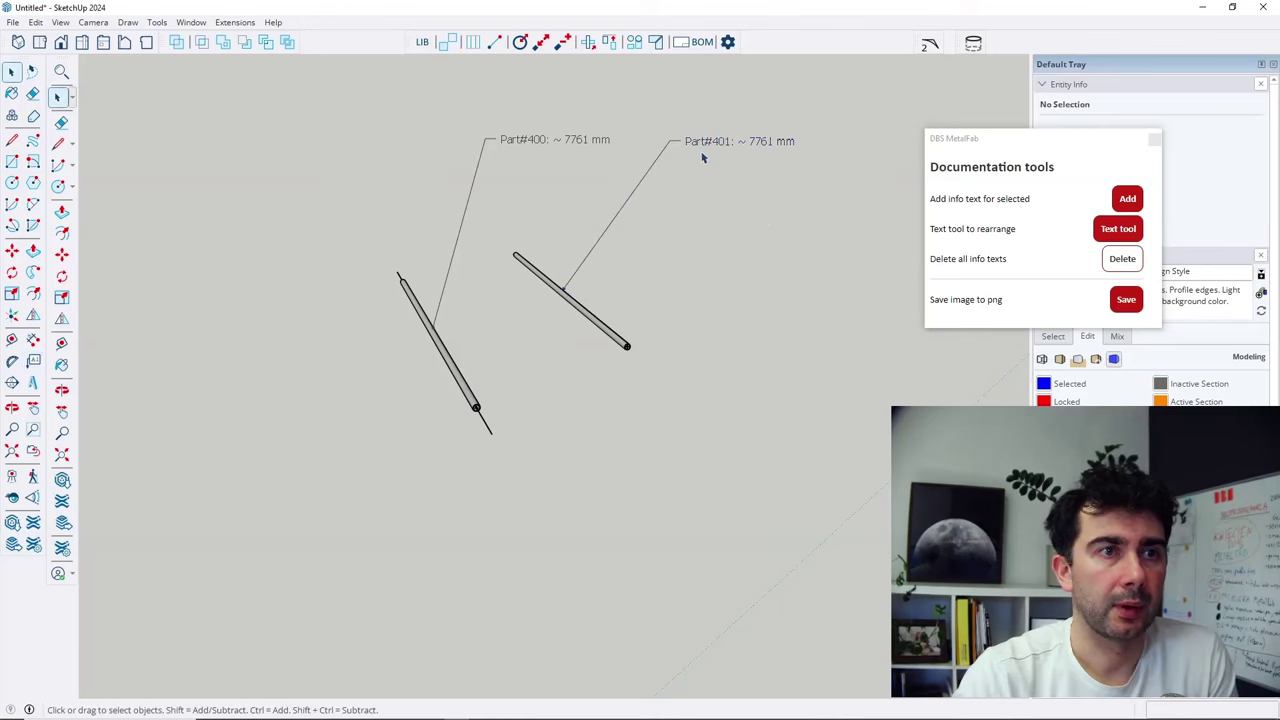
Orbit around the two labelled pipes and close the Documentation tools window.
{"action": "middle_click_drag", "start_coordinate": [700, 157], "coordinate": [716, 118]}
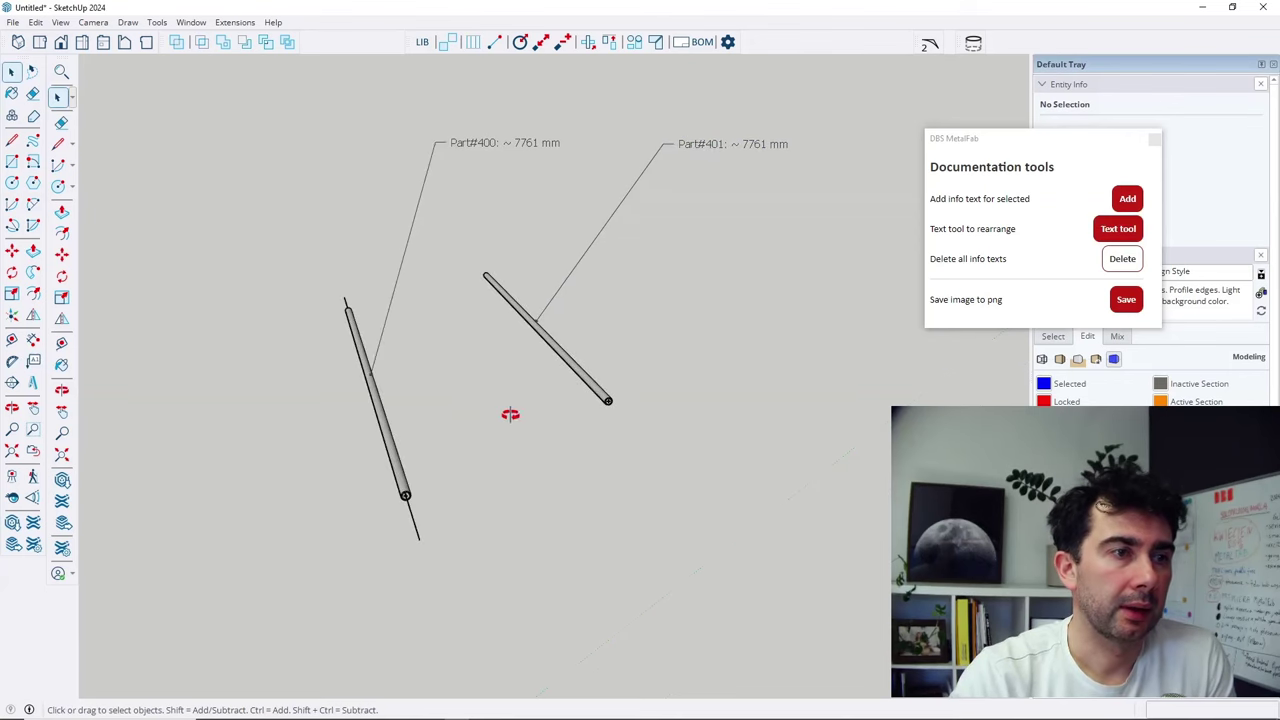
{"action": "middle_click_drag", "start_coordinate": [511, 414], "coordinate": [555, 409]}
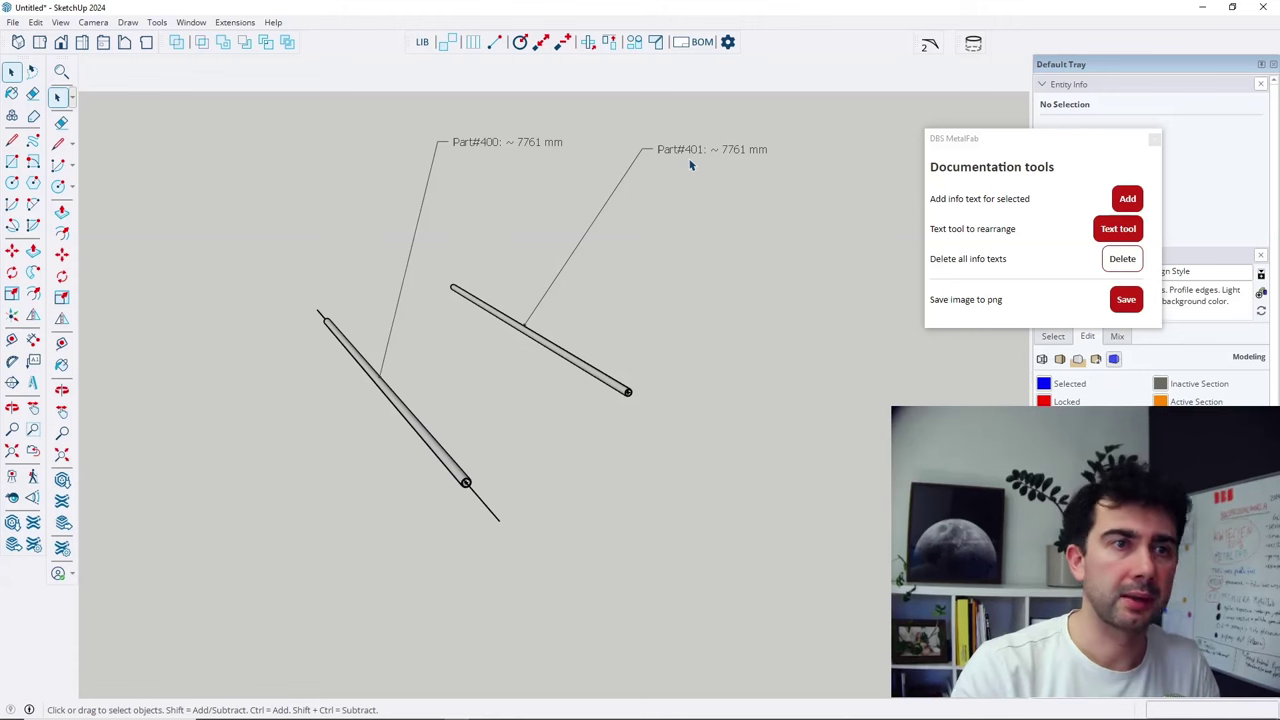
{"action": "left_click", "coordinate": [1051, 161]}
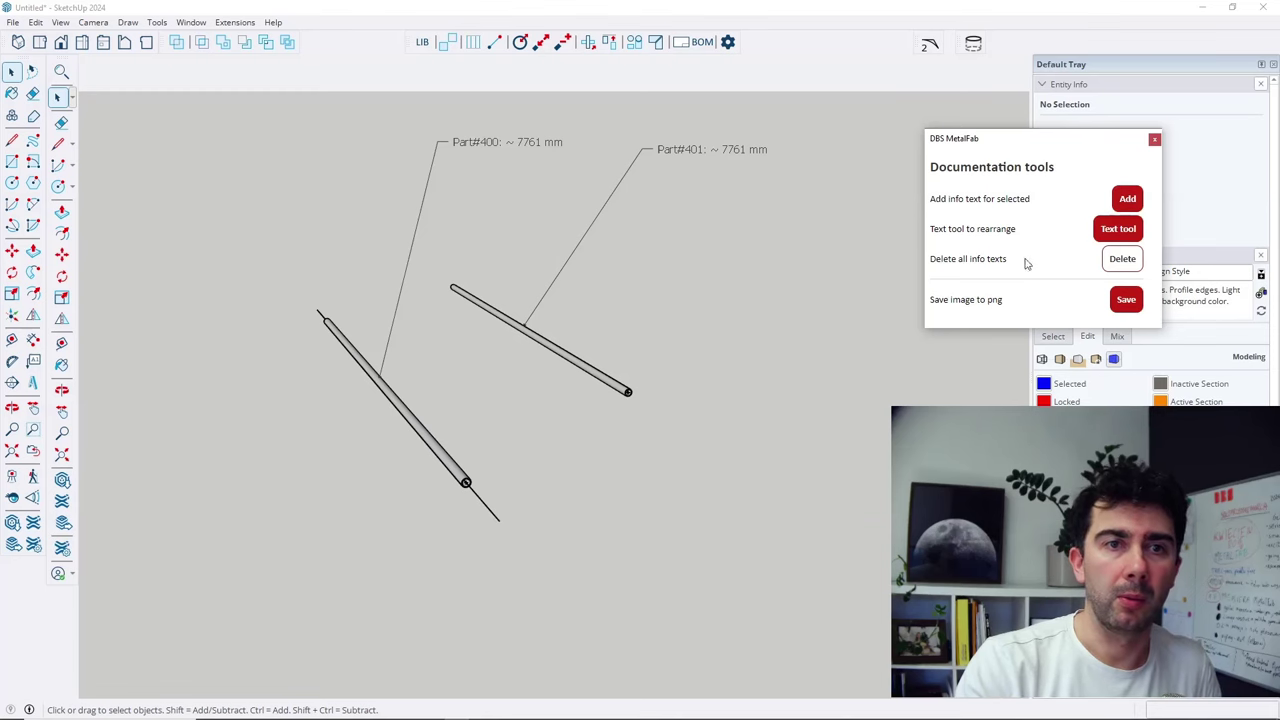
{"action": "left_click", "coordinate": [1155, 140]}
Remove all info text labels with the DBS MetalFab Documentation tools Delete, then close the window.
{"action": "scroll", "coordinate": [680, 263], "scroll_direction": "down", "scroll_amount": 10}
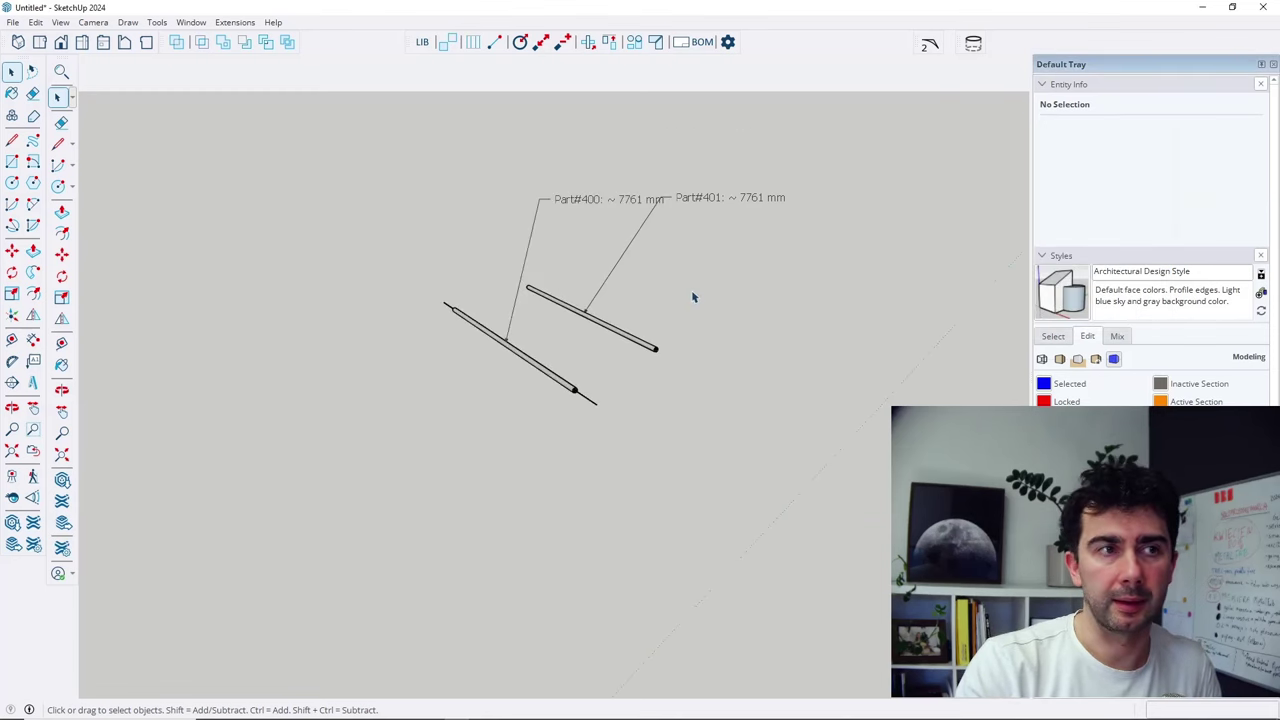
{"action": "middle_click_drag", "start_coordinate": [622, 286], "coordinate": [733, 386]}
{"action": "scroll", "coordinate": [602, 265], "scroll_direction": "up", "scroll_amount": 2}
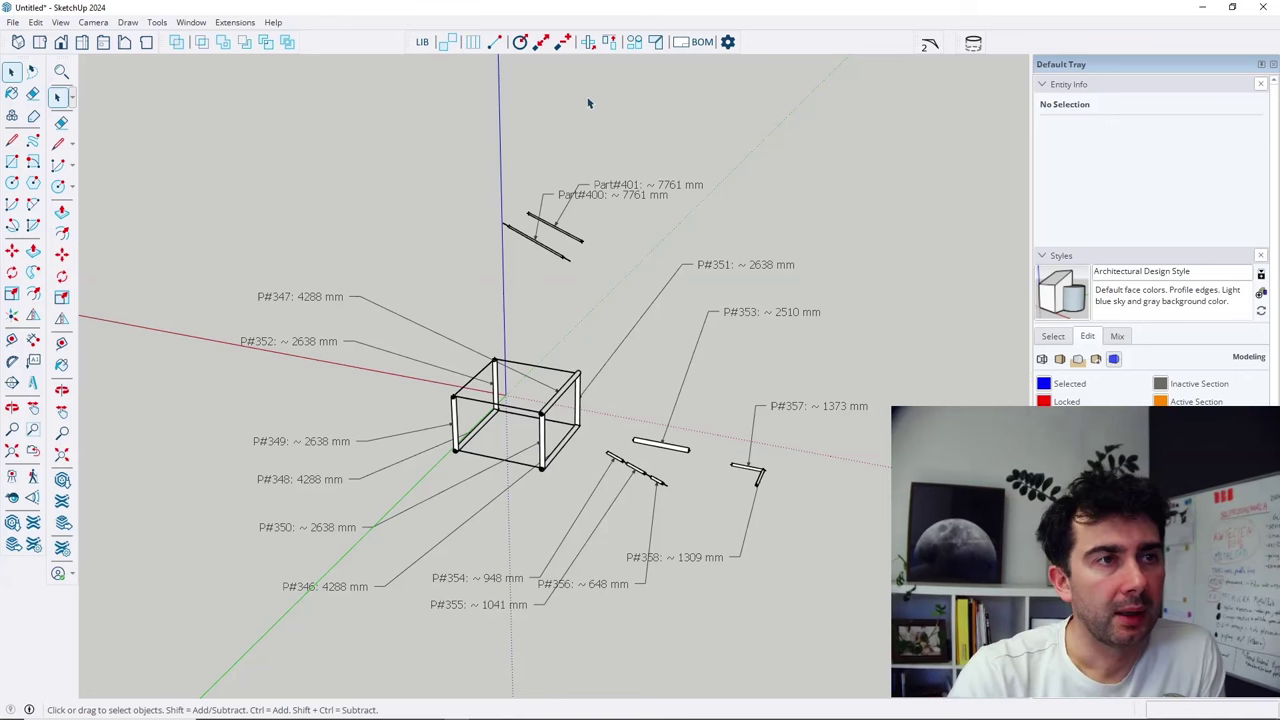
{"action": "left_click", "coordinate": [684, 42]}
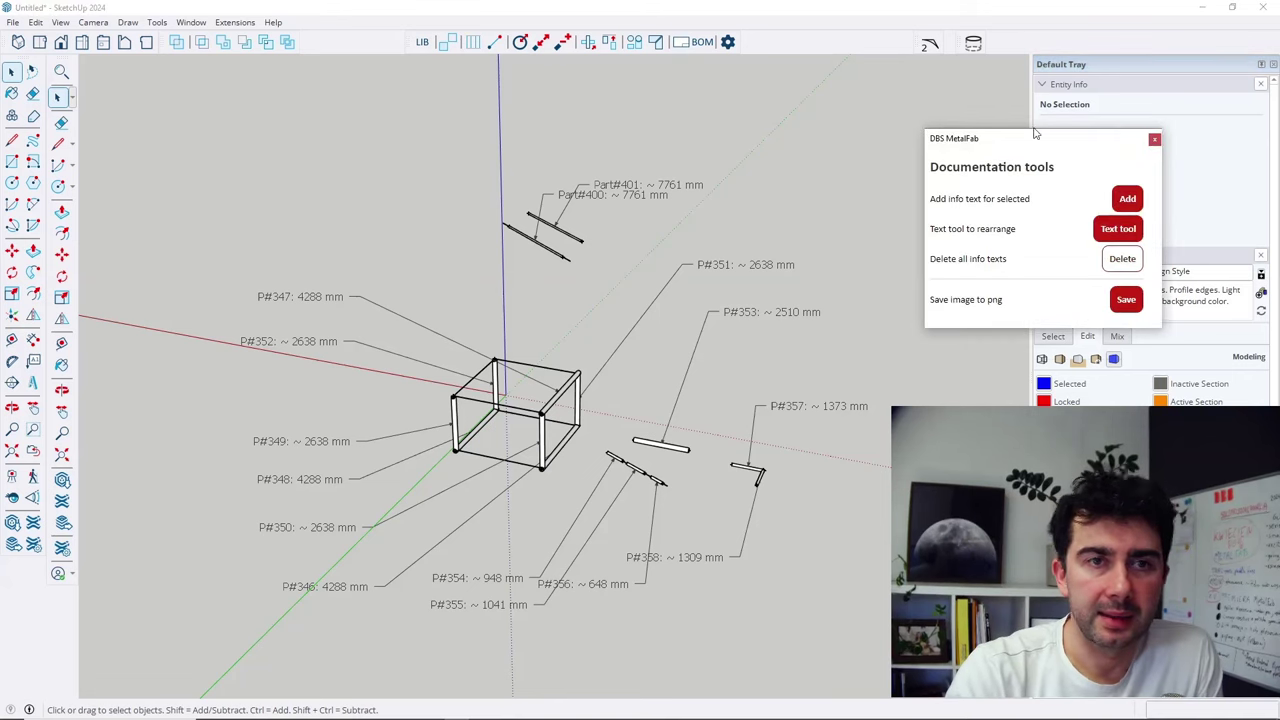
{"action": "left_click_drag", "start_coordinate": [1035, 135], "coordinate": [797, 103]}
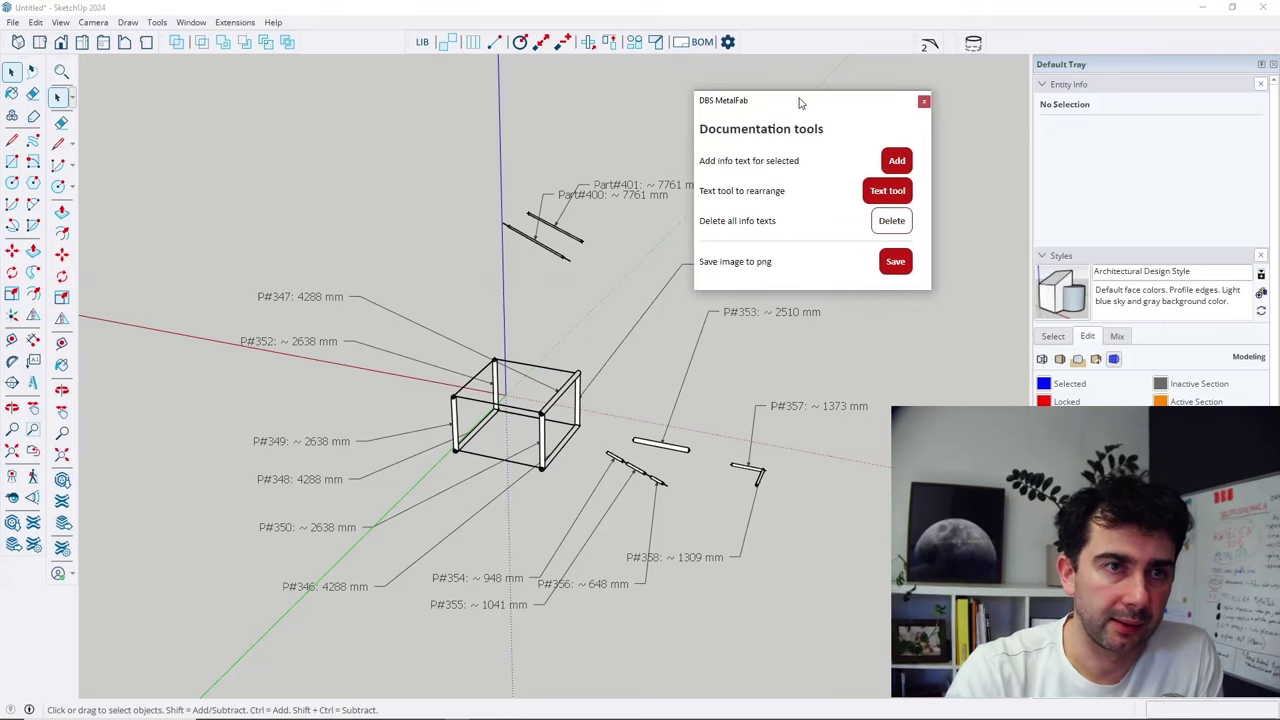
{"action": "left_click", "coordinate": [893, 228]}
{"action": "left_click", "coordinate": [923, 101]}
{"action": "middle_click_drag", "start_coordinate": [648, 268], "coordinate": [523, 337]}
{"action": "scroll", "coordinate": [523, 337], "scroll_direction": "up", "scroll_amount": 2}
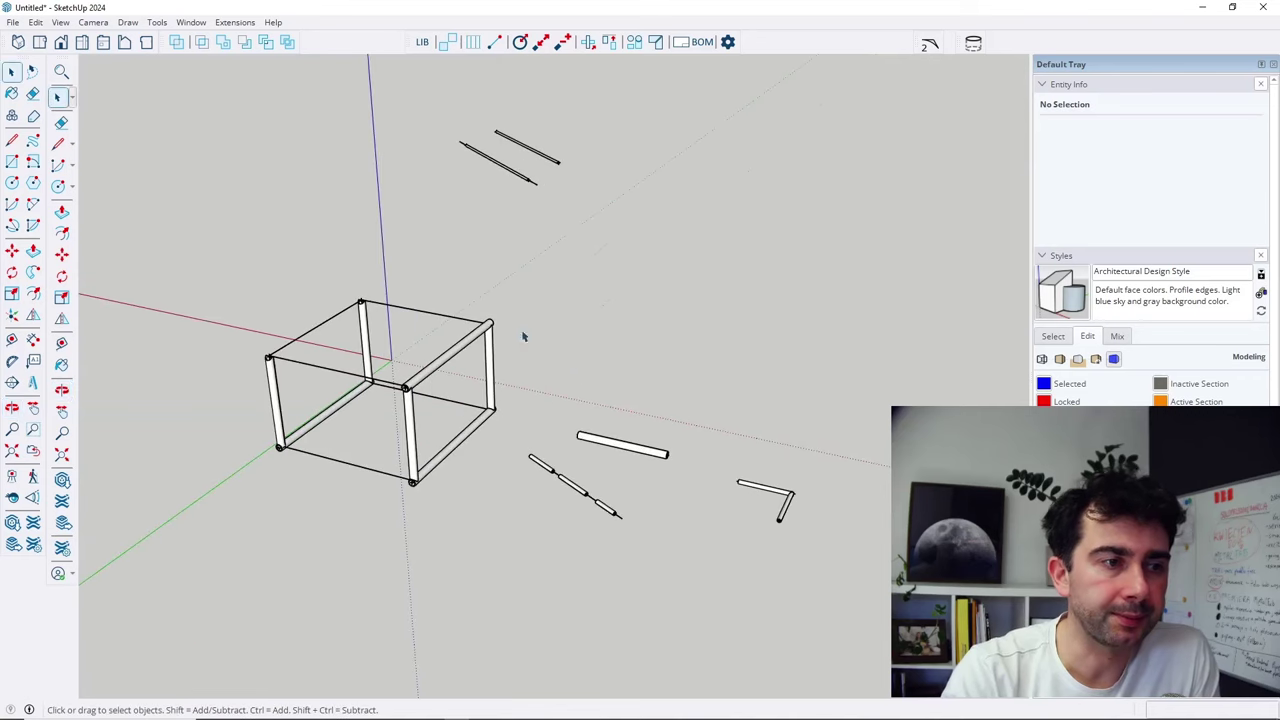
{"action": "left_click", "coordinate": [680, 41]}
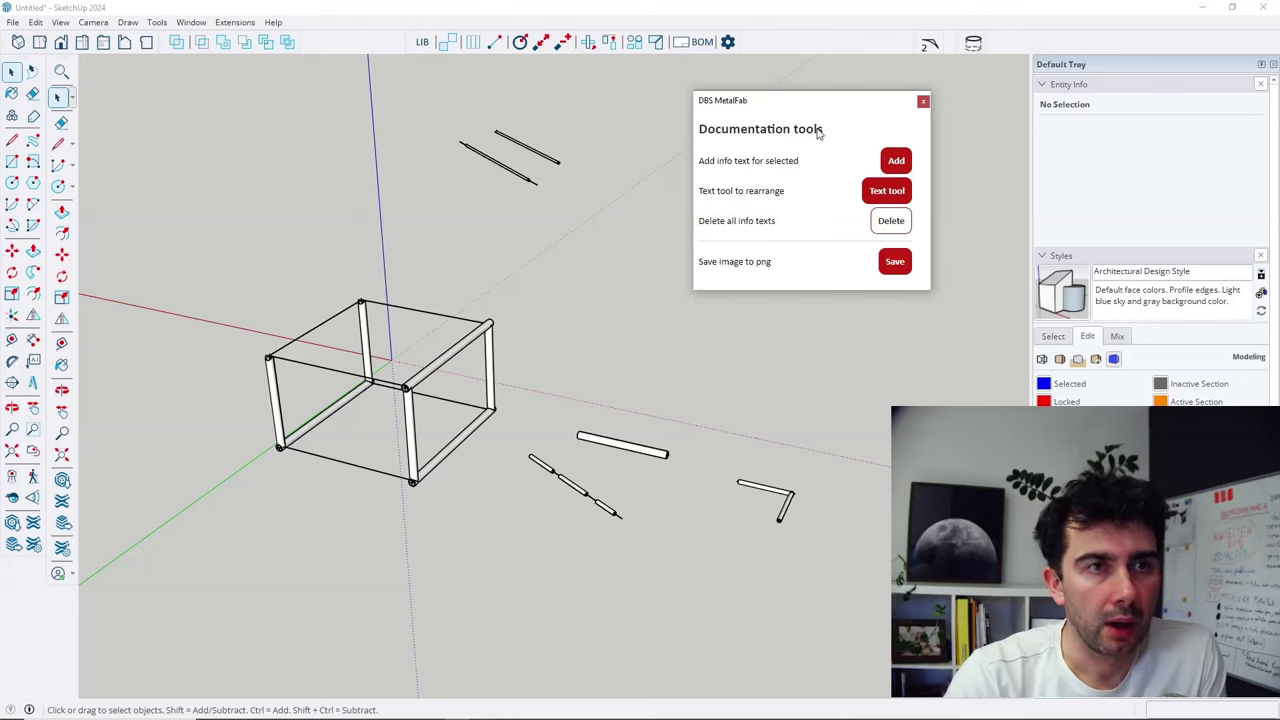
{"action": "left_click", "coordinate": [922, 101]}
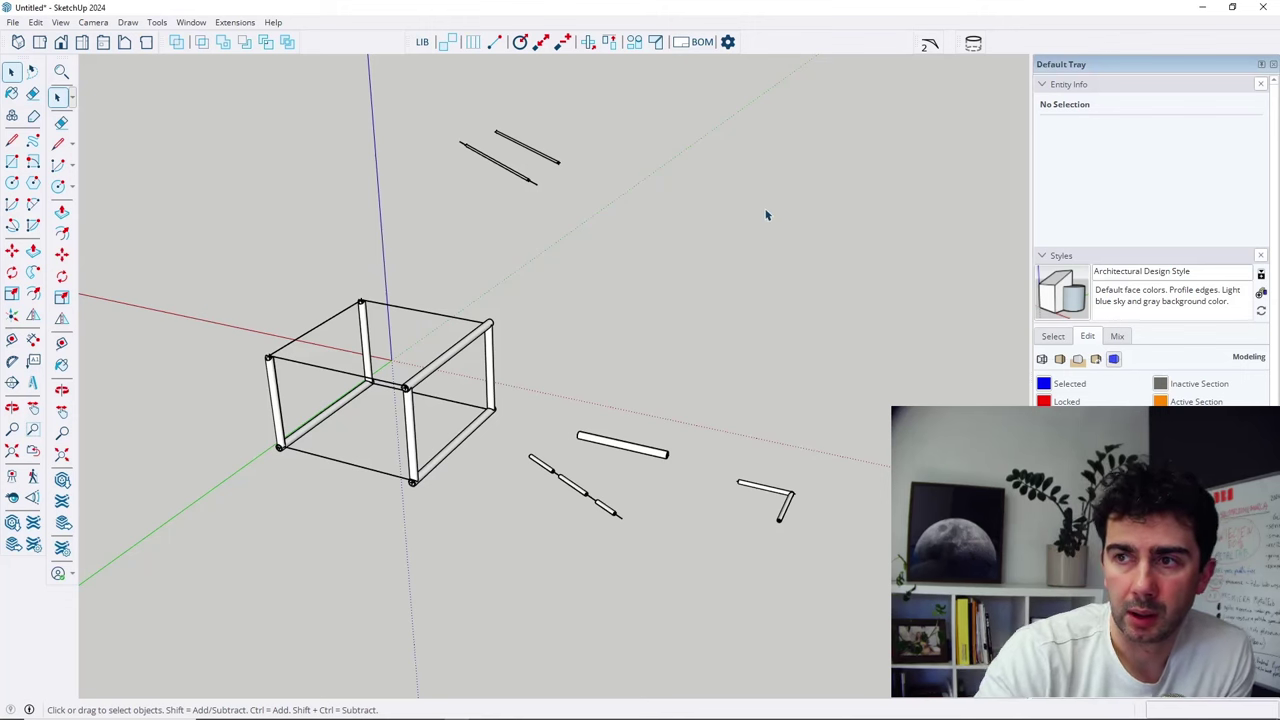
{"action": "left_click", "coordinate": [703, 45]}
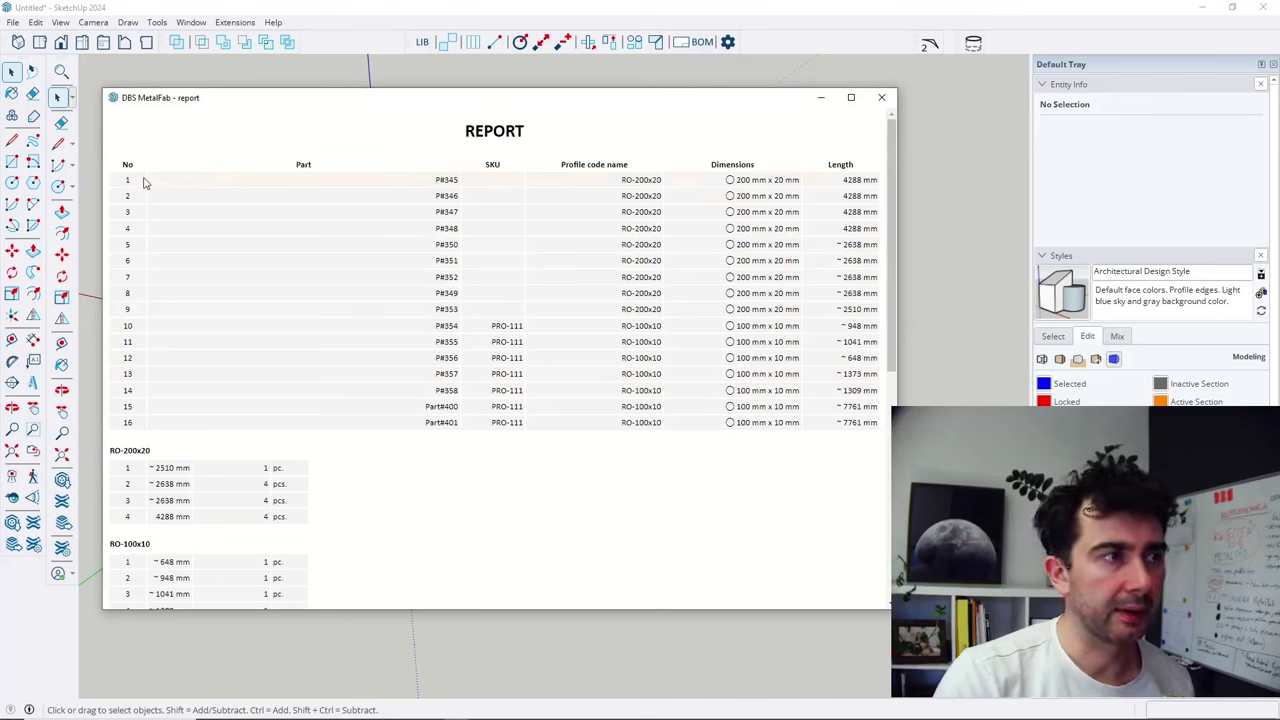
{"action": "scroll", "coordinate": [374, 334], "scroll_direction": "down", "scroll_amount": 3}
{"action": "scroll", "coordinate": [405, 339], "scroll_direction": "up", "scroll_amount": 2}
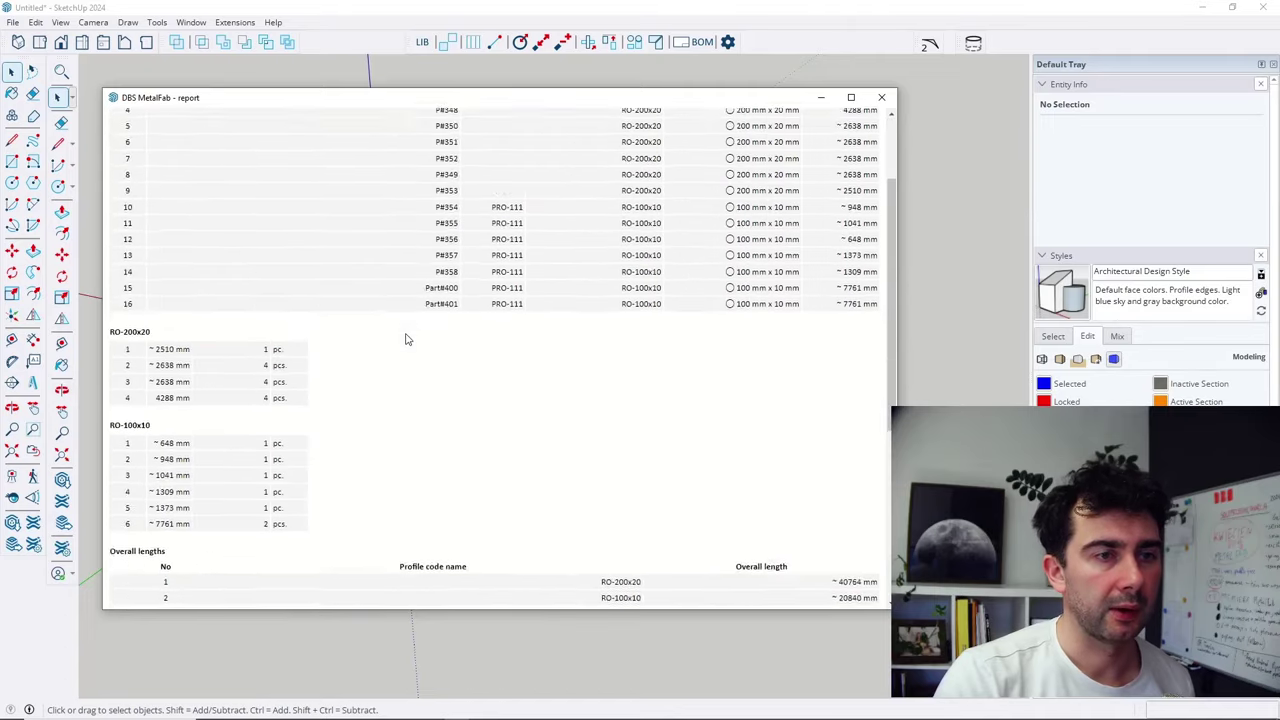
{"action": "scroll", "coordinate": [405, 339], "scroll_direction": "up", "scroll_amount": 2}
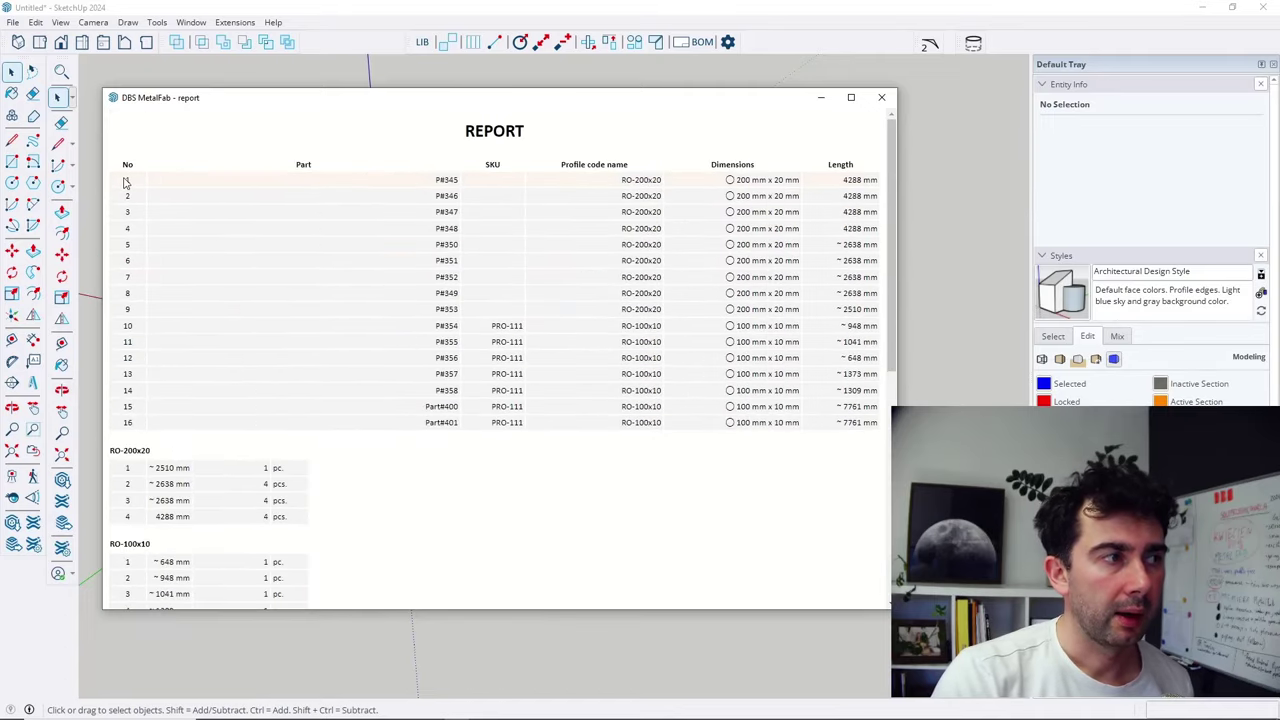
{"action": "left_click_drag", "start_coordinate": [127, 182], "coordinate": [466, 191]}
{"action": "left_click", "coordinate": [597, 191]}
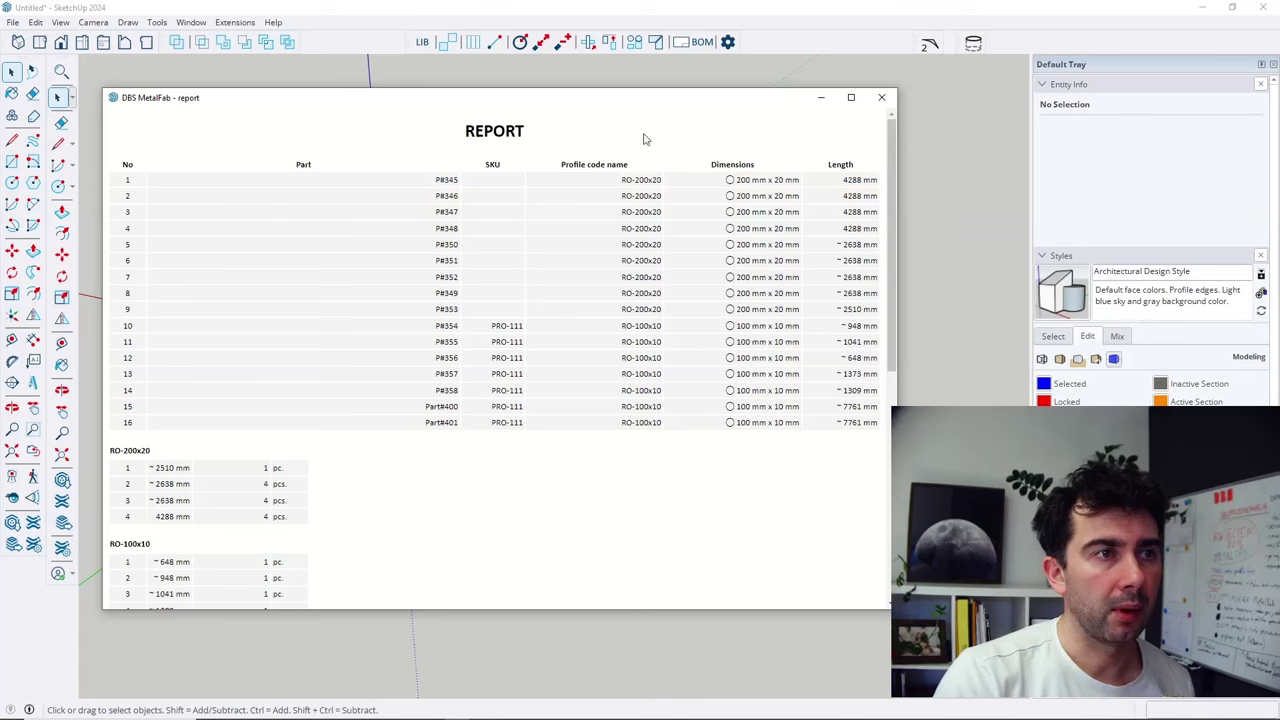
{"action": "left_click_drag", "start_coordinate": [900, 256], "coordinate": [763, 256]}
{"action": "left_click_drag", "start_coordinate": [445, 100], "coordinate": [777, 87]}
{"action": "double_click", "coordinate": [458, 409]}
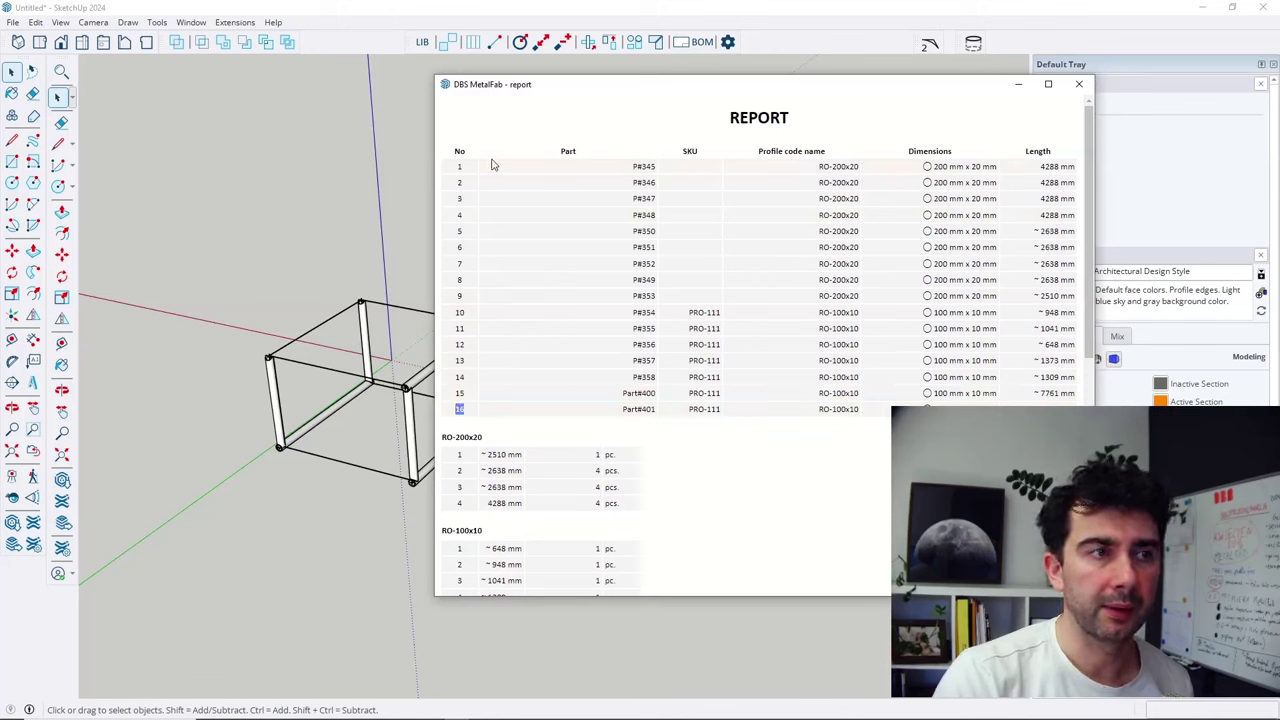
{"action": "left_click_drag", "start_coordinate": [455, 166], "coordinate": [740, 228]}
{"action": "left_click", "coordinate": [672, 152]}
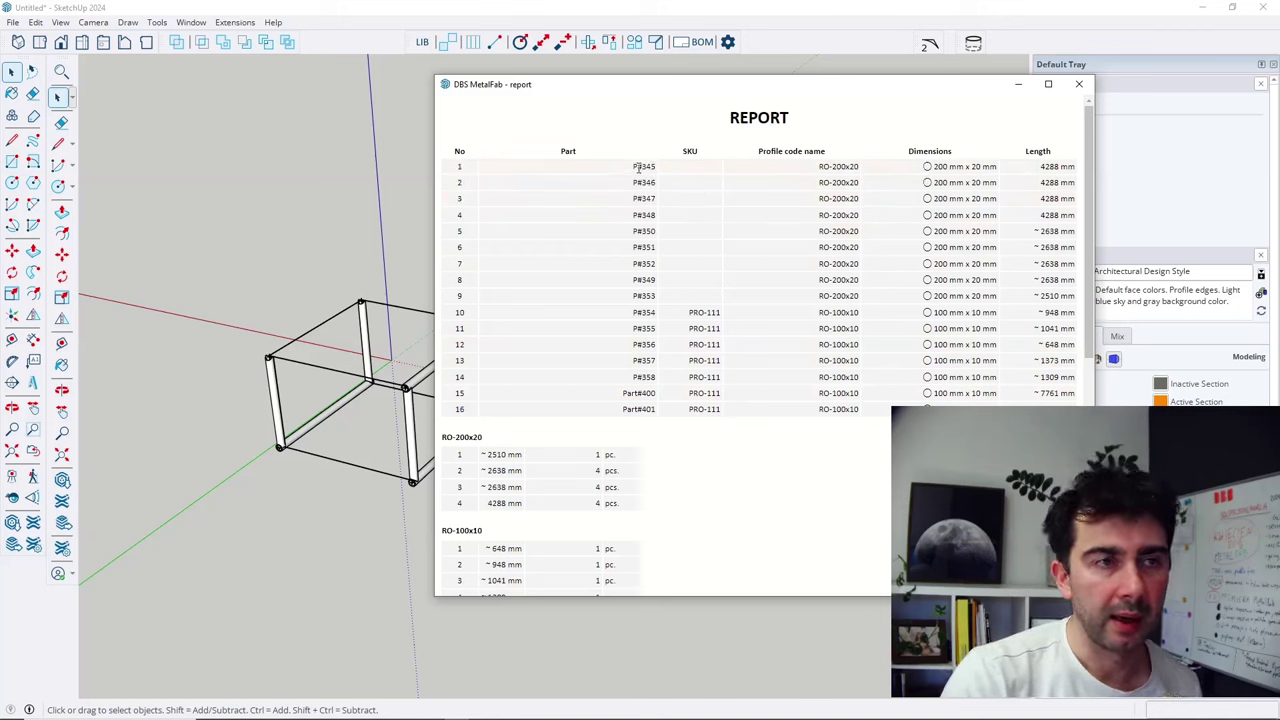
{"action": "left_click_drag", "start_coordinate": [644, 167], "coordinate": [663, 169]}
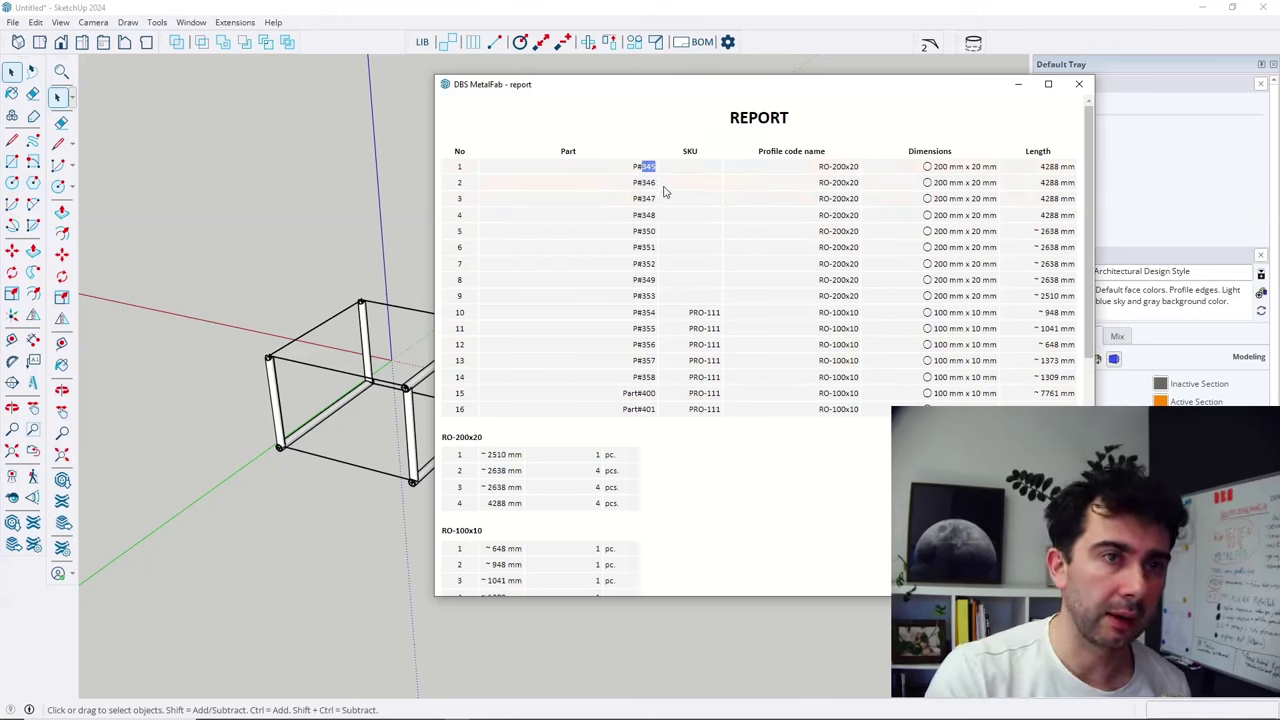
{"action": "left_click", "coordinate": [614, 408]}
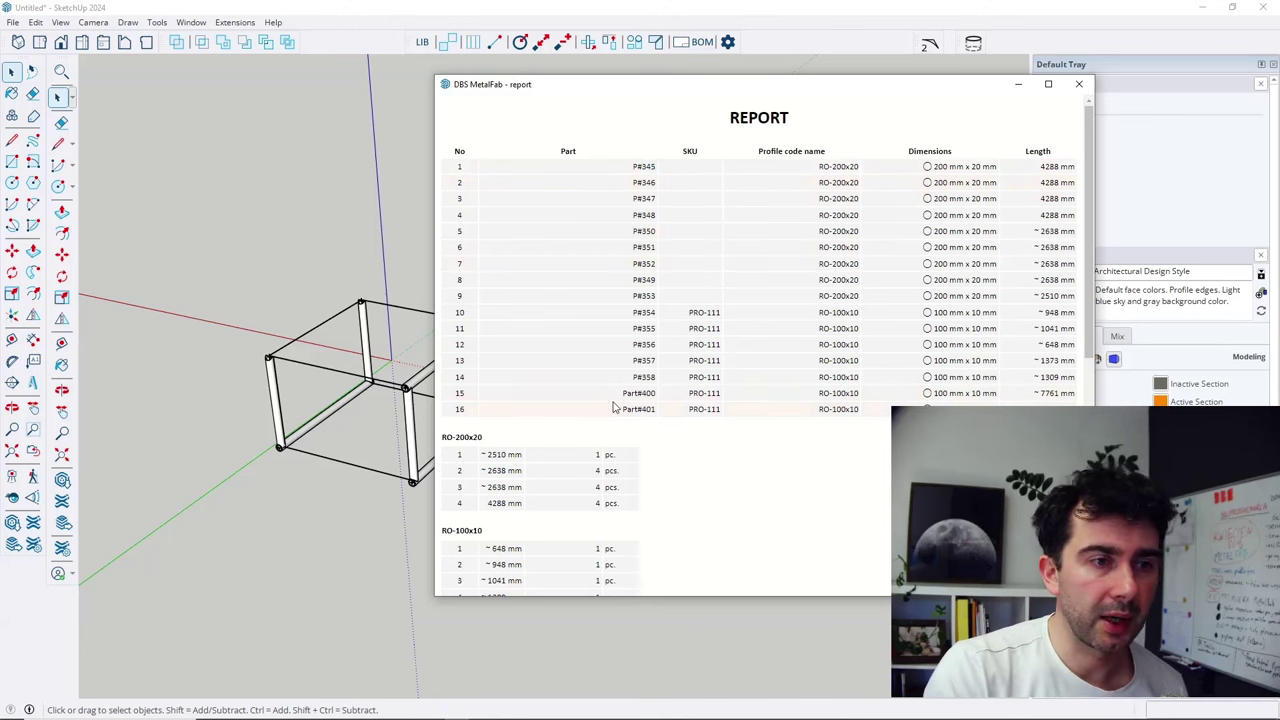
{"action": "left_click_drag", "start_coordinate": [615, 399], "coordinate": [652, 395]}
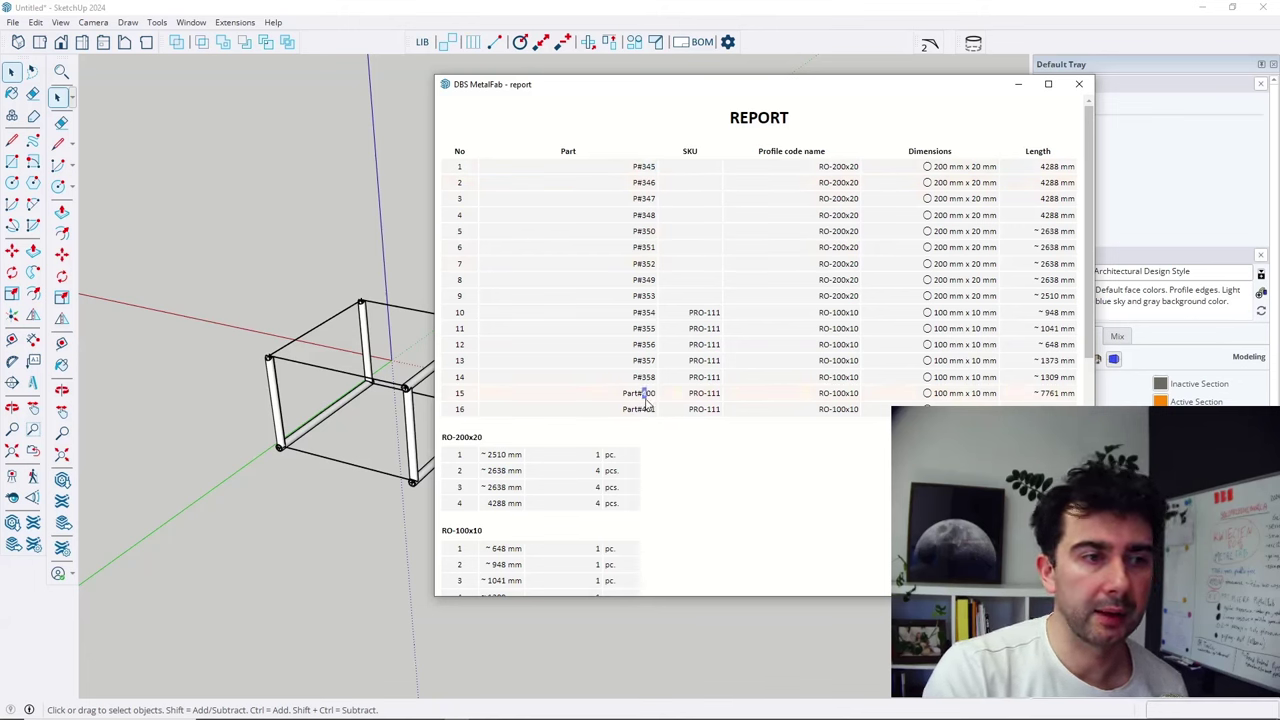
{"action": "left_click", "coordinate": [652, 400]}
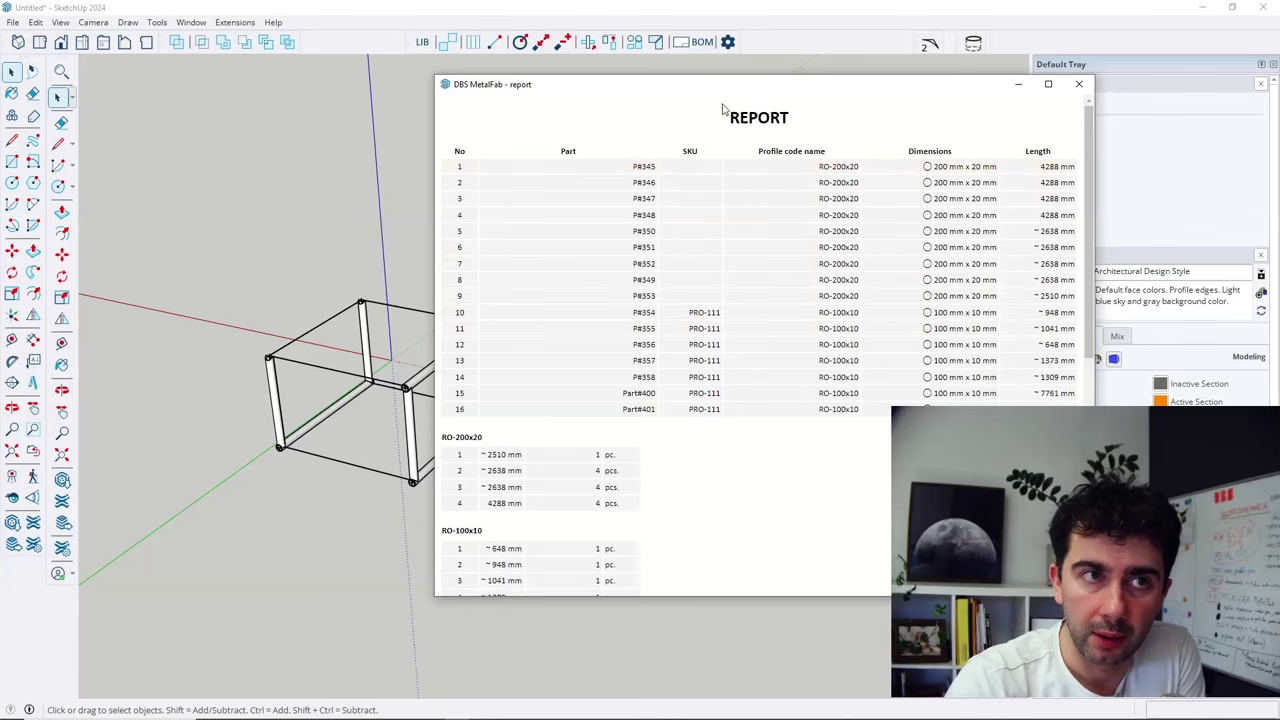
Shift the report window left and highlight SKU PRO-111 in row 10.
{"action": "left_click_drag", "start_coordinate": [676, 90], "coordinate": [587, 86]}
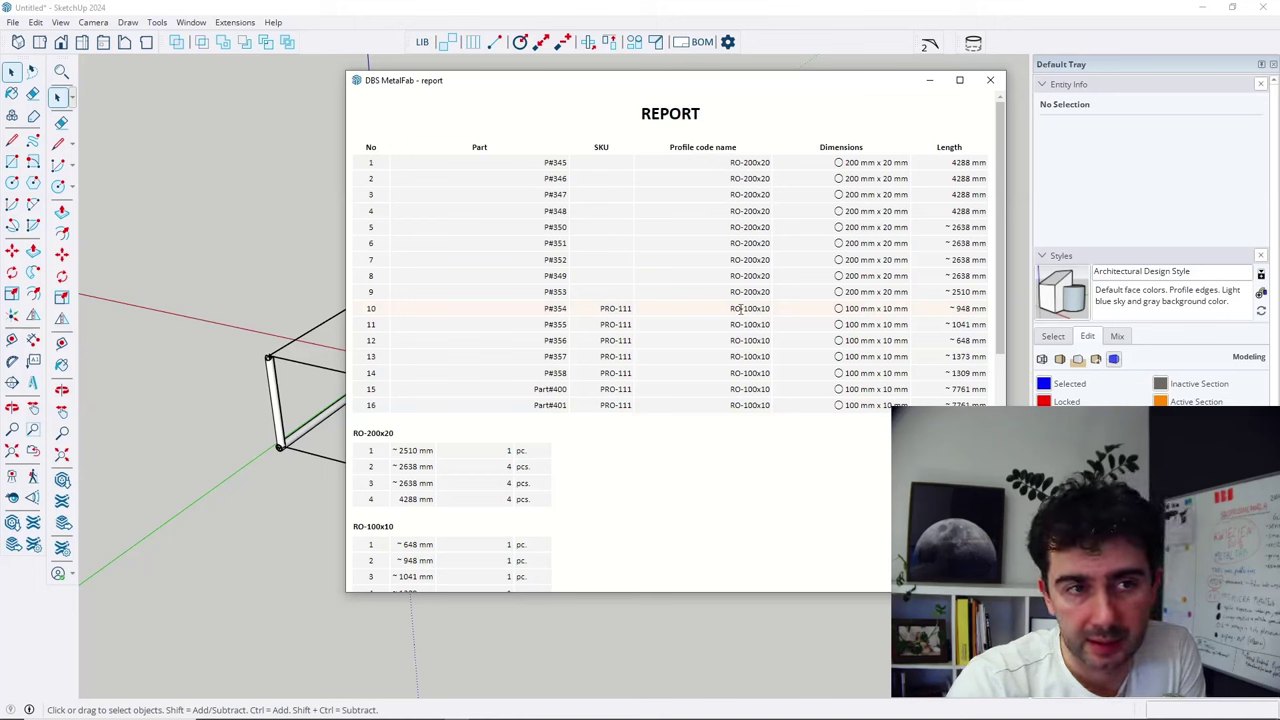
{"action": "left_click_drag", "start_coordinate": [731, 313], "coordinate": [778, 318]}
{"action": "left_click_drag", "start_coordinate": [598, 312], "coordinate": [636, 316]}
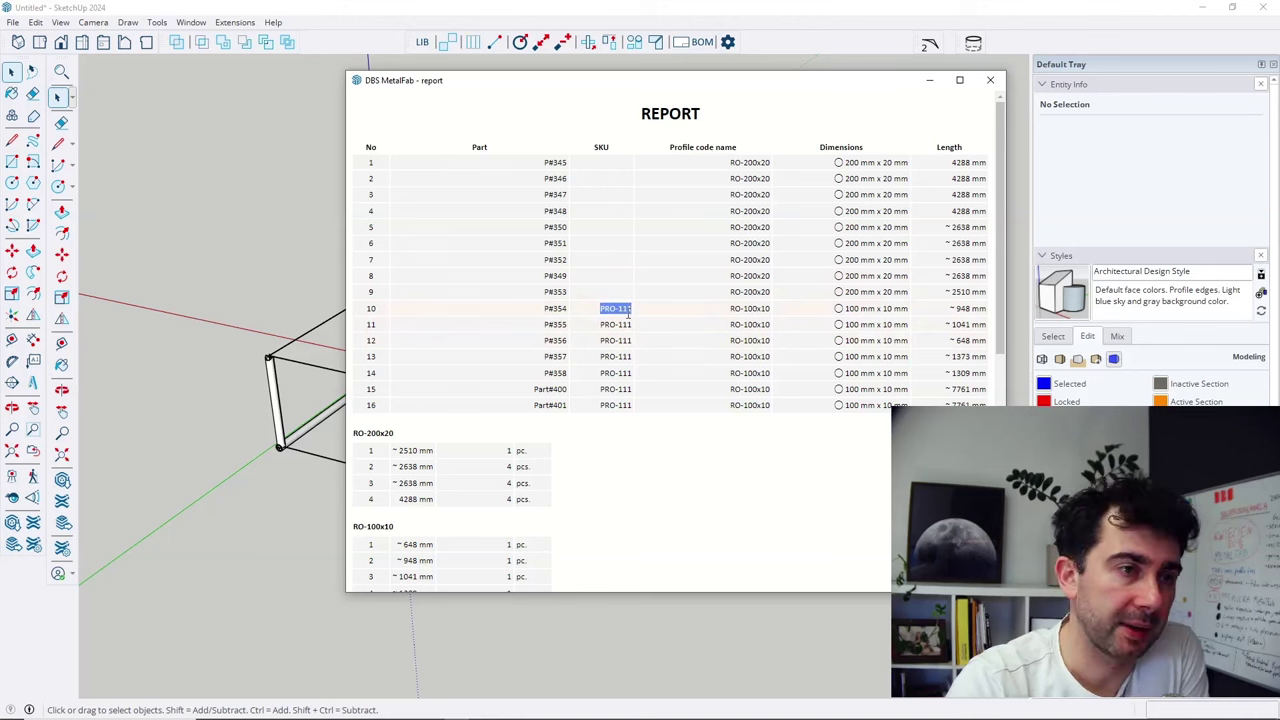
{"action": "left_click", "coordinate": [661, 268]}
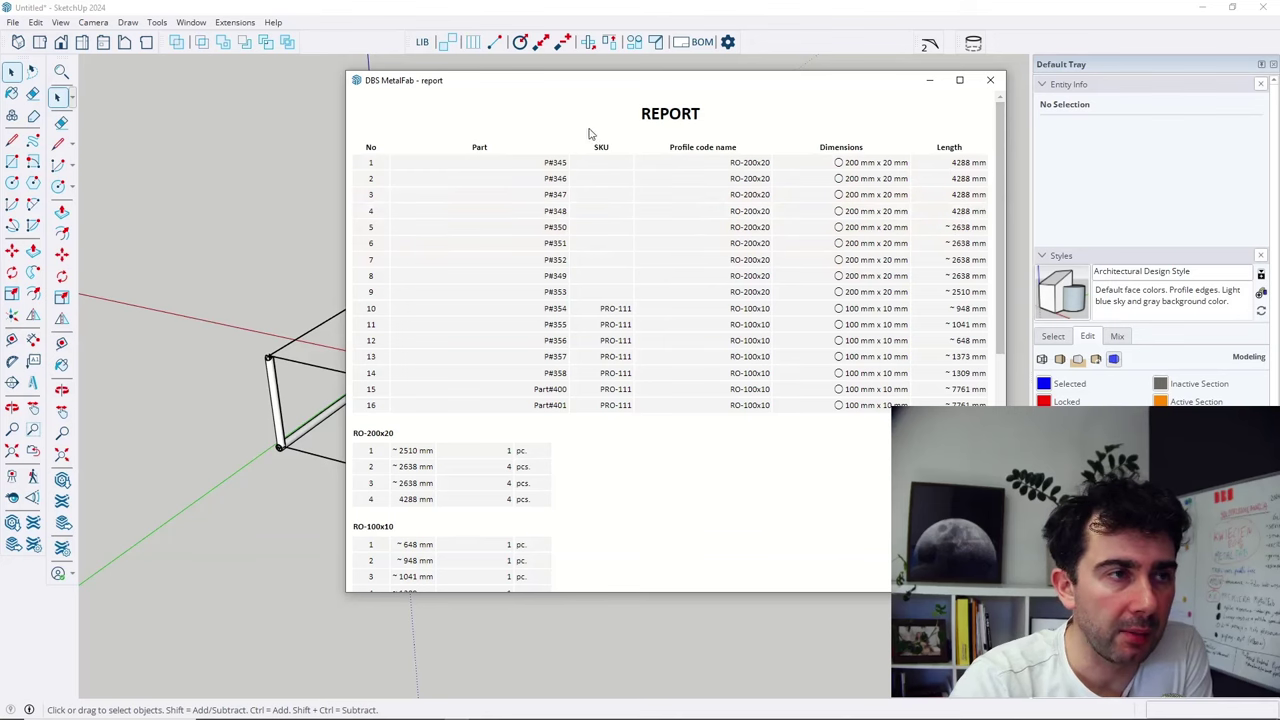
Drag the report window right and orbit to view the whole tube frame and loose tubes.
{"action": "left_click_drag", "start_coordinate": [597, 82], "coordinate": [799, 82]}
{"action": "scroll", "coordinate": [223, 334], "scroll_direction": "down", "scroll_amount": 2}
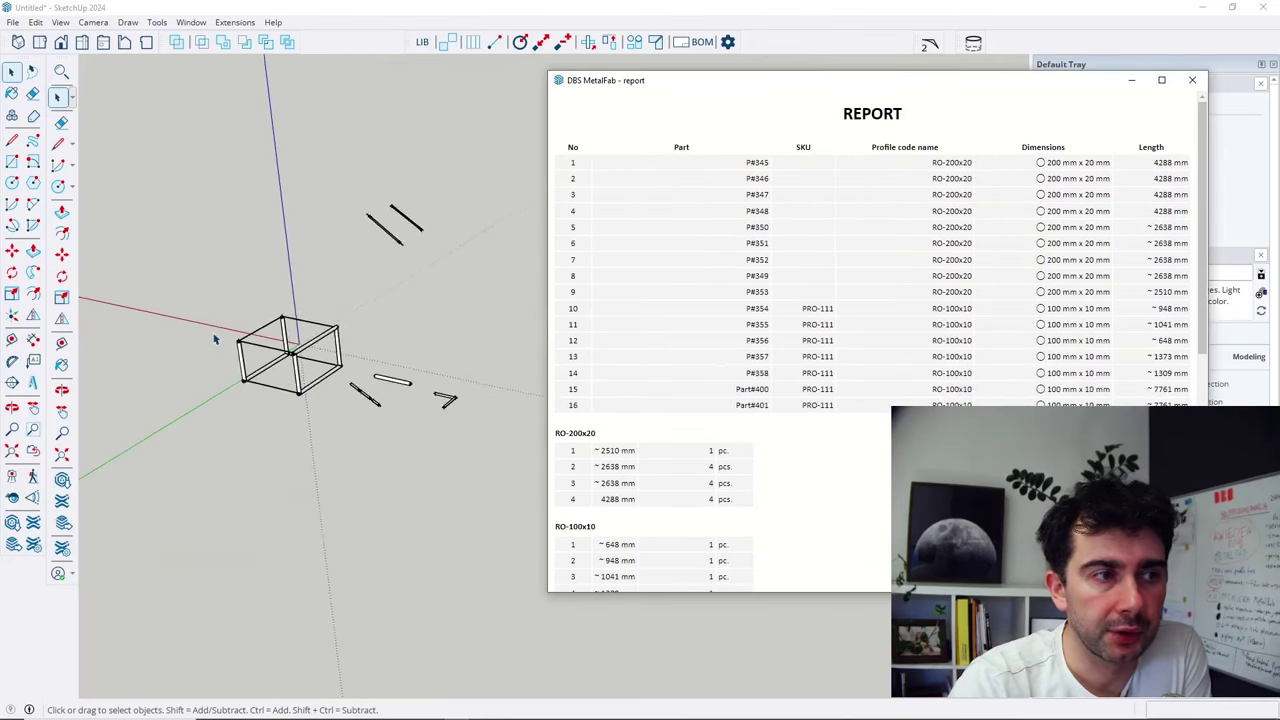
{"action": "scroll", "coordinate": [322, 362], "scroll_direction": "up", "scroll_amount": 6}
{"action": "scroll", "coordinate": [316, 350], "scroll_direction": "up", "scroll_amount": 5}
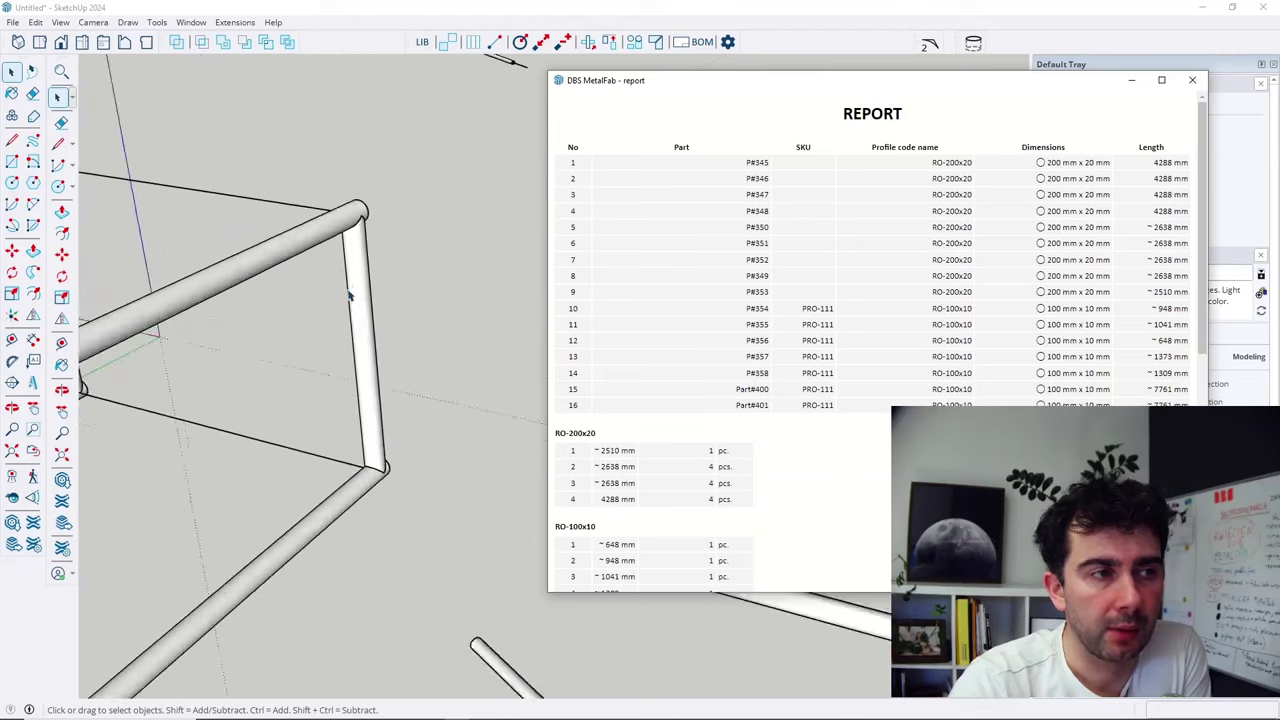
{"action": "middle_click_drag", "start_coordinate": [414, 286], "coordinate": [352, 306]}
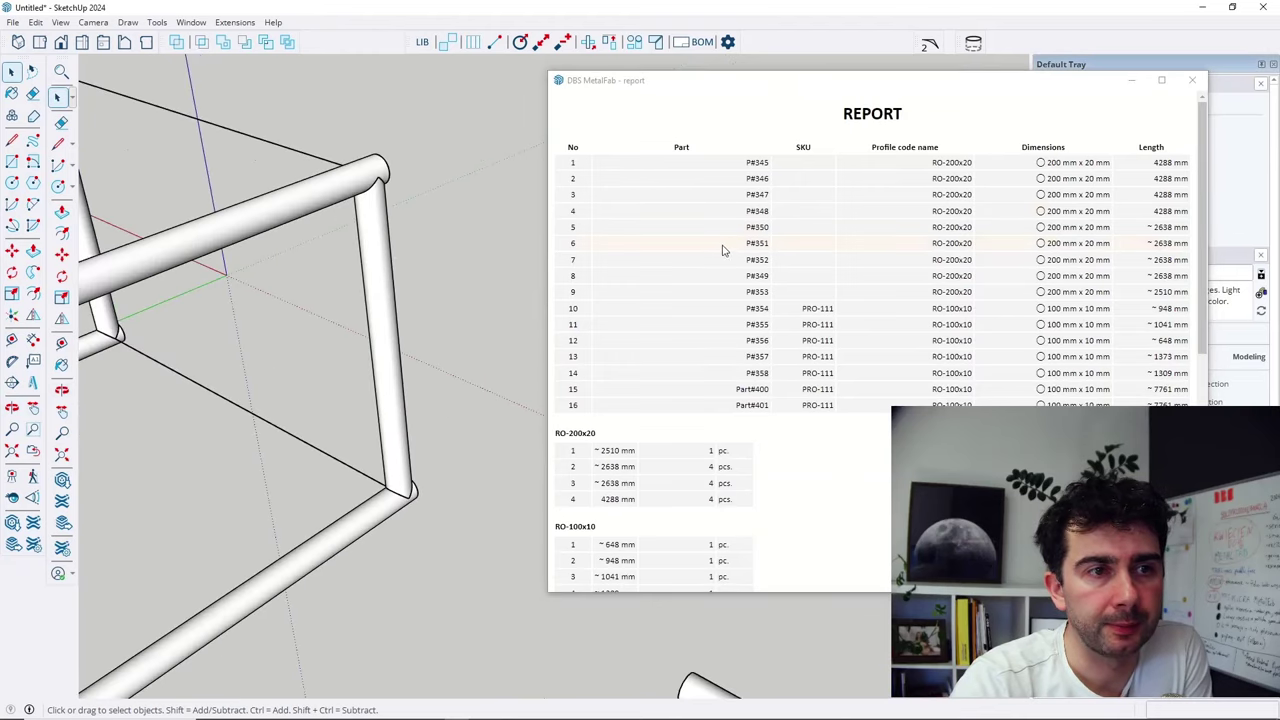
{"action": "left_click", "coordinate": [824, 309]}
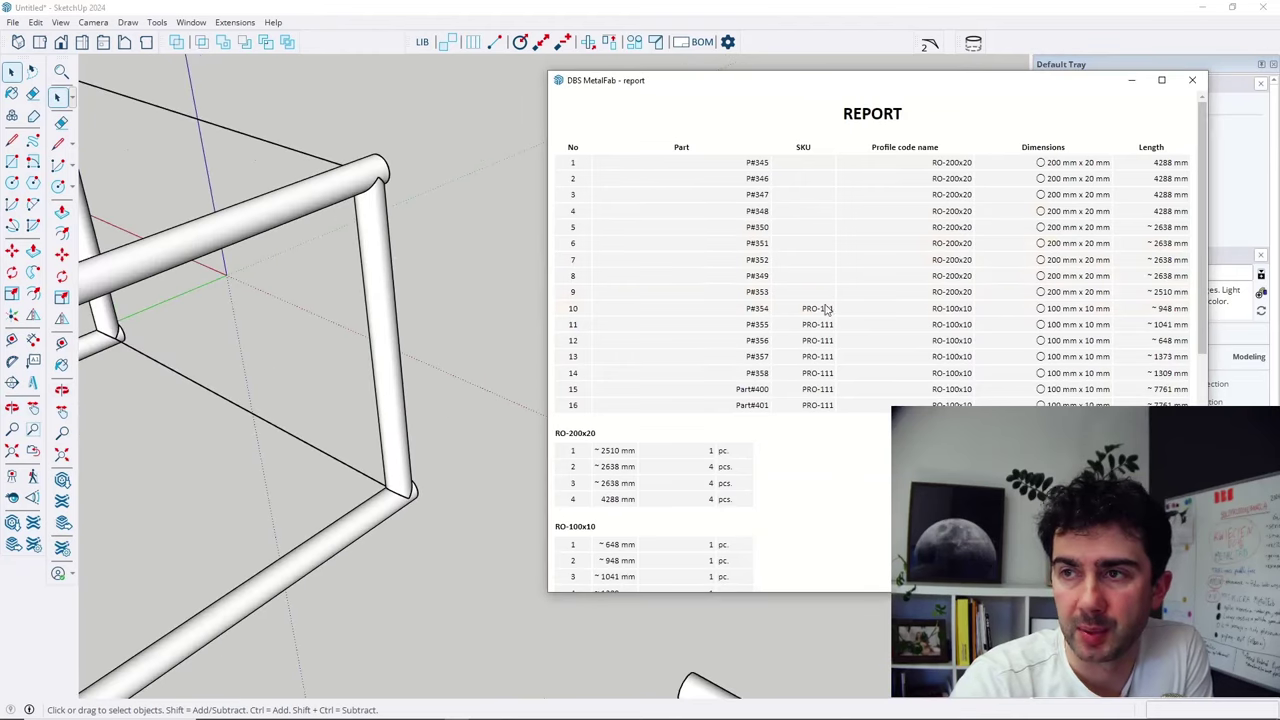
{"action": "scroll", "coordinate": [242, 328], "scroll_direction": "down", "scroll_amount": 5}
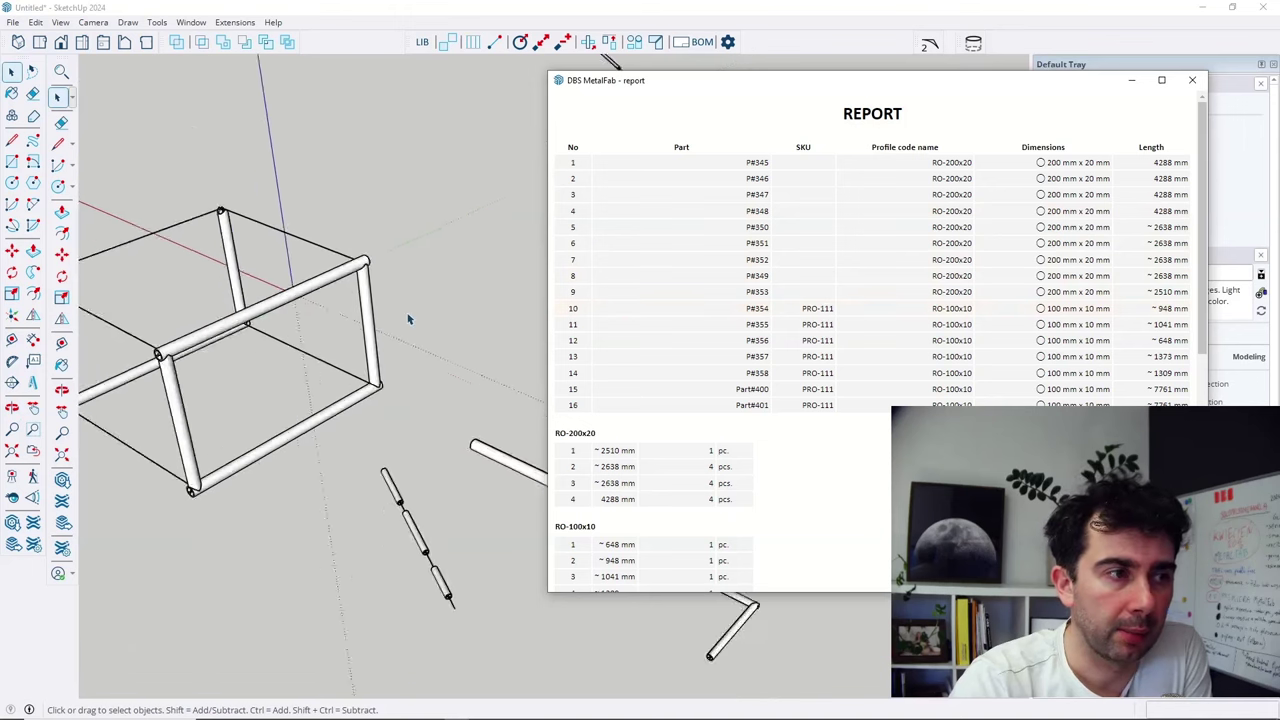
{"action": "middle_click_drag", "start_coordinate": [191, 357], "coordinate": [214, 314]}
{"action": "scroll", "coordinate": [412, 316], "scroll_direction": "up", "scroll_amount": 3}
{"action": "scroll", "coordinate": [412, 316], "scroll_direction": "up", "scroll_amount": 2}
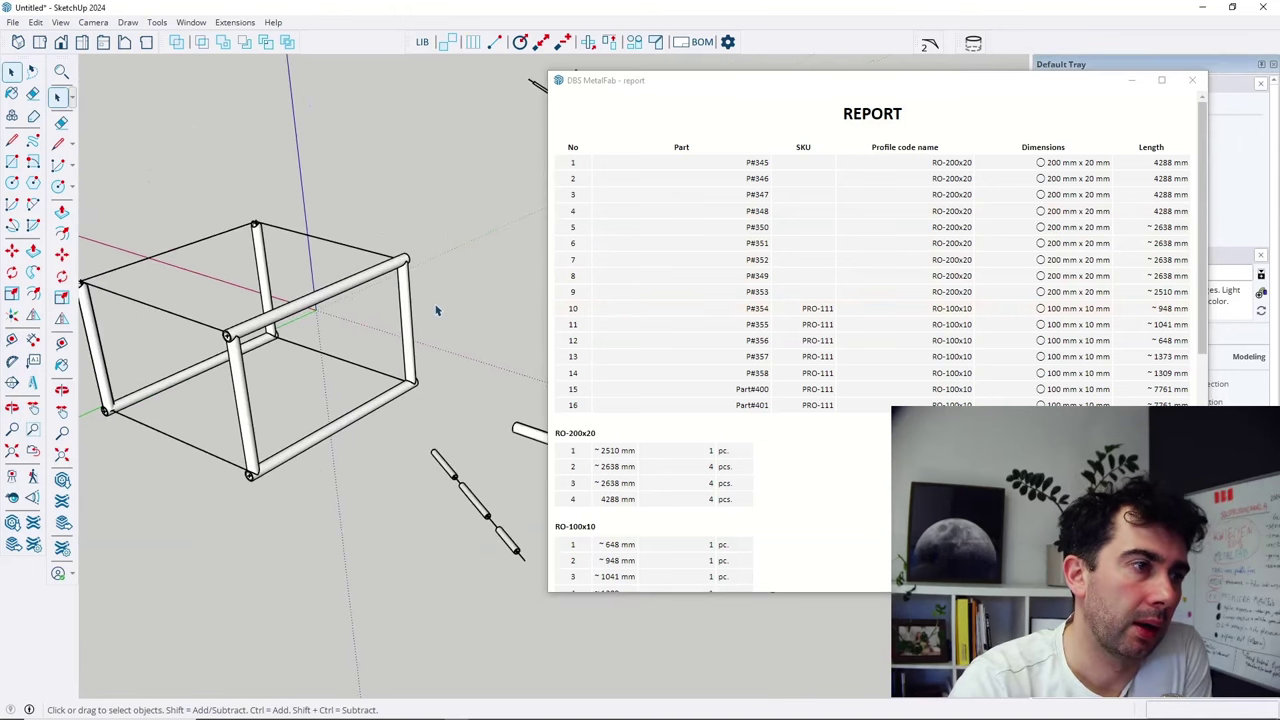
{"action": "left_click", "coordinate": [778, 300]}
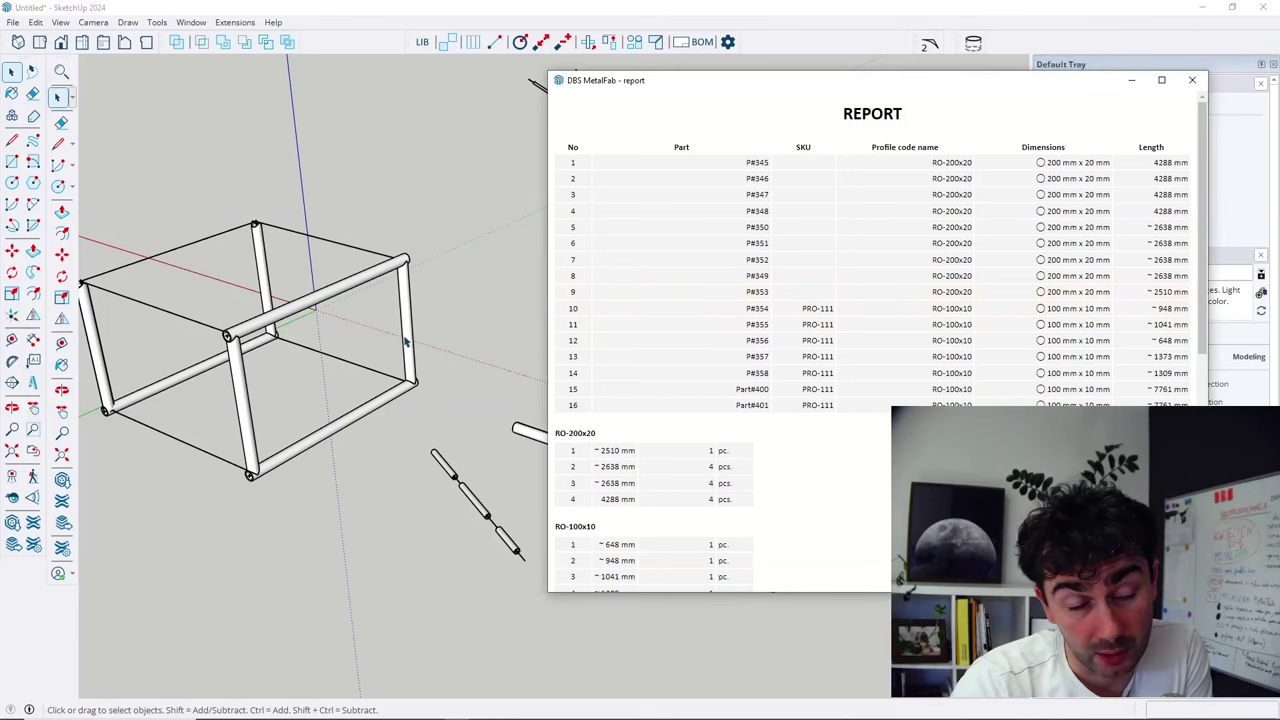
Highlight the RO-200x20 length rows and heading in the pipe report.
{"action": "scroll", "coordinate": [777, 337], "scroll_direction": "down", "scroll_amount": 3}
{"action": "scroll", "coordinate": [849, 331], "scroll_direction": "up", "scroll_amount": 1}
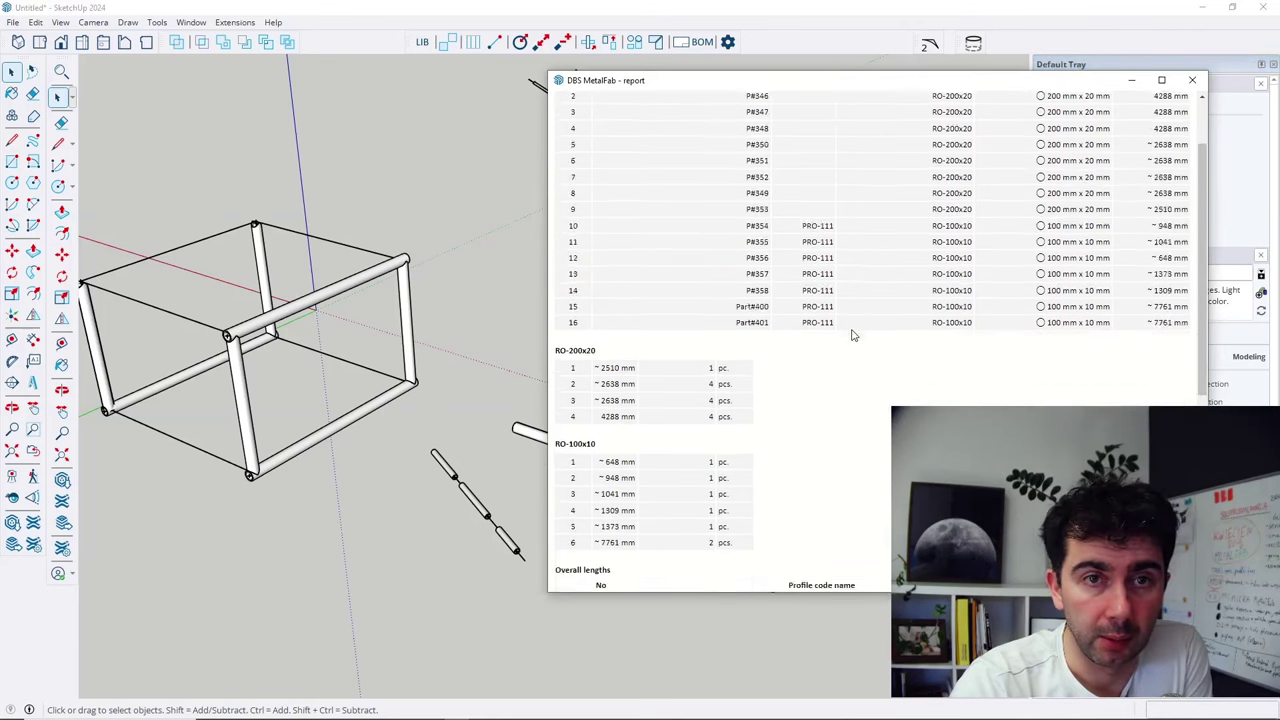
{"action": "scroll", "coordinate": [800, 290], "scroll_direction": "down", "scroll_amount": 3}
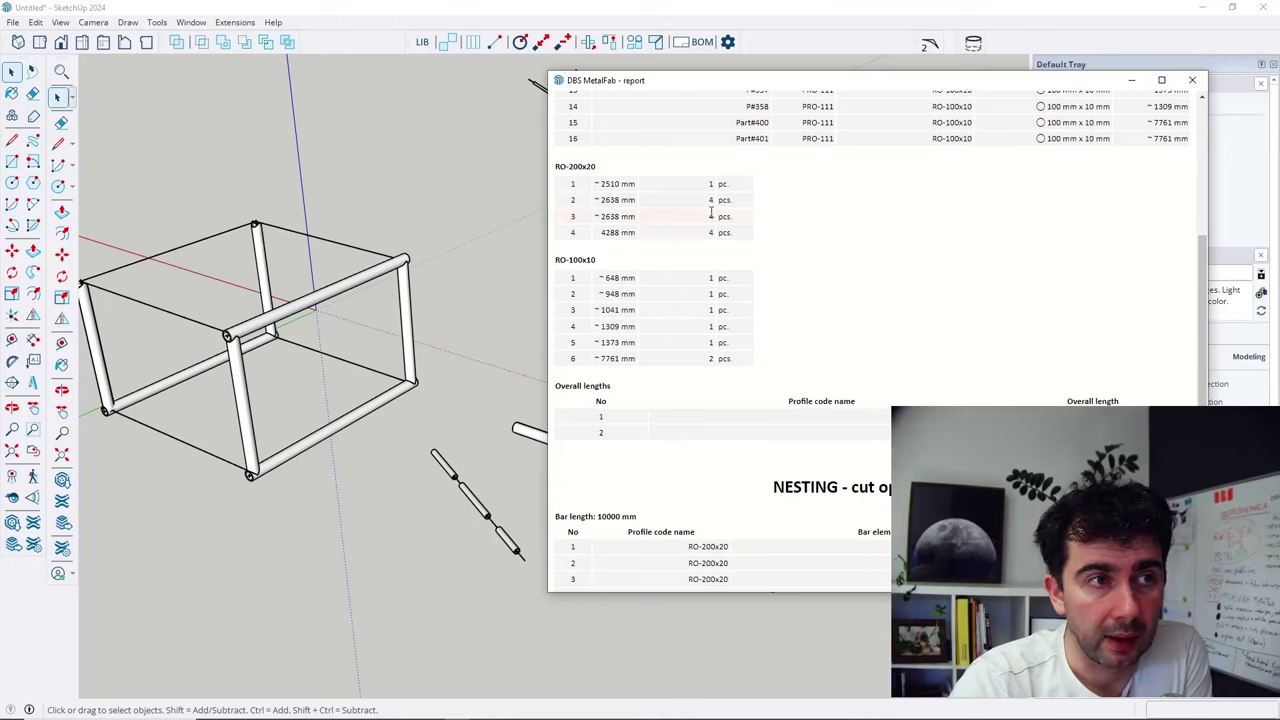
{"action": "mouse_move", "coordinate": [772, 236]}
{"action": "left_mouse_down"}
{"action": "mouse_move", "coordinate": [768, 200]}
{"action": "mouse_move", "coordinate": [770, 222]}
{"action": "left_mouse_up"}
{"action": "left_click", "coordinate": [808, 231]}
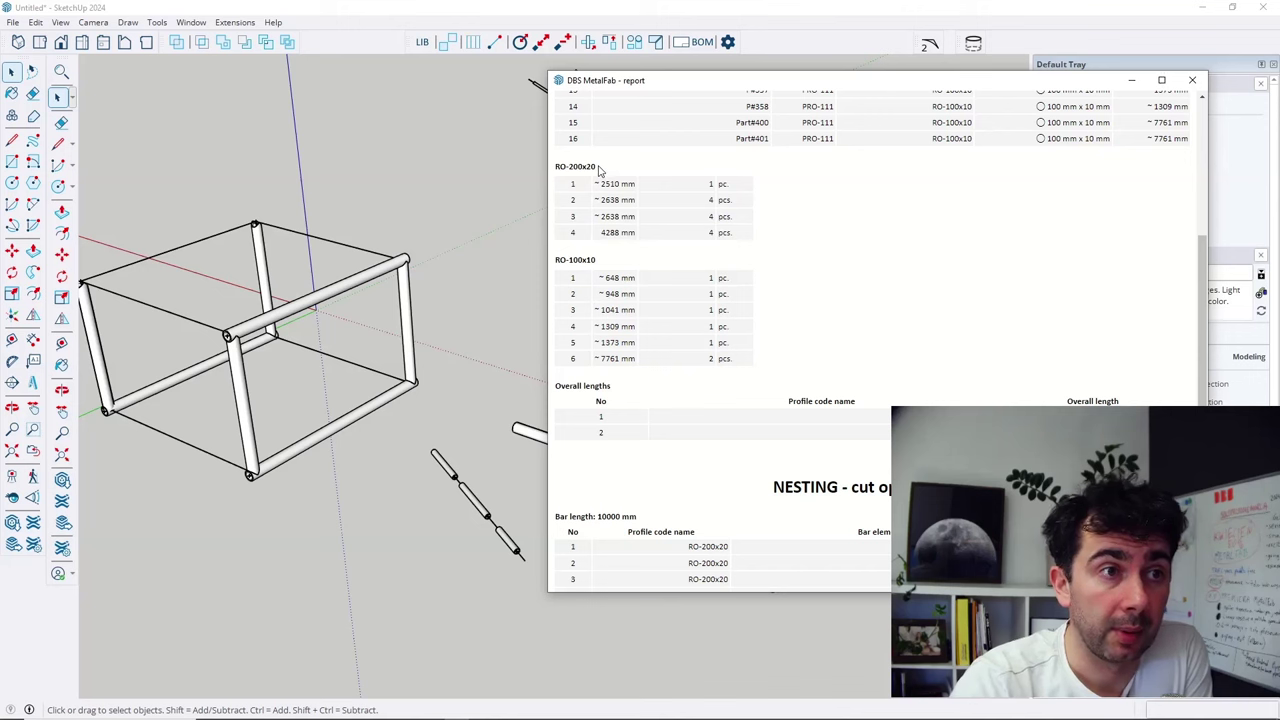
{"action": "left_click_drag", "start_coordinate": [599, 168], "coordinate": [557, 170]}
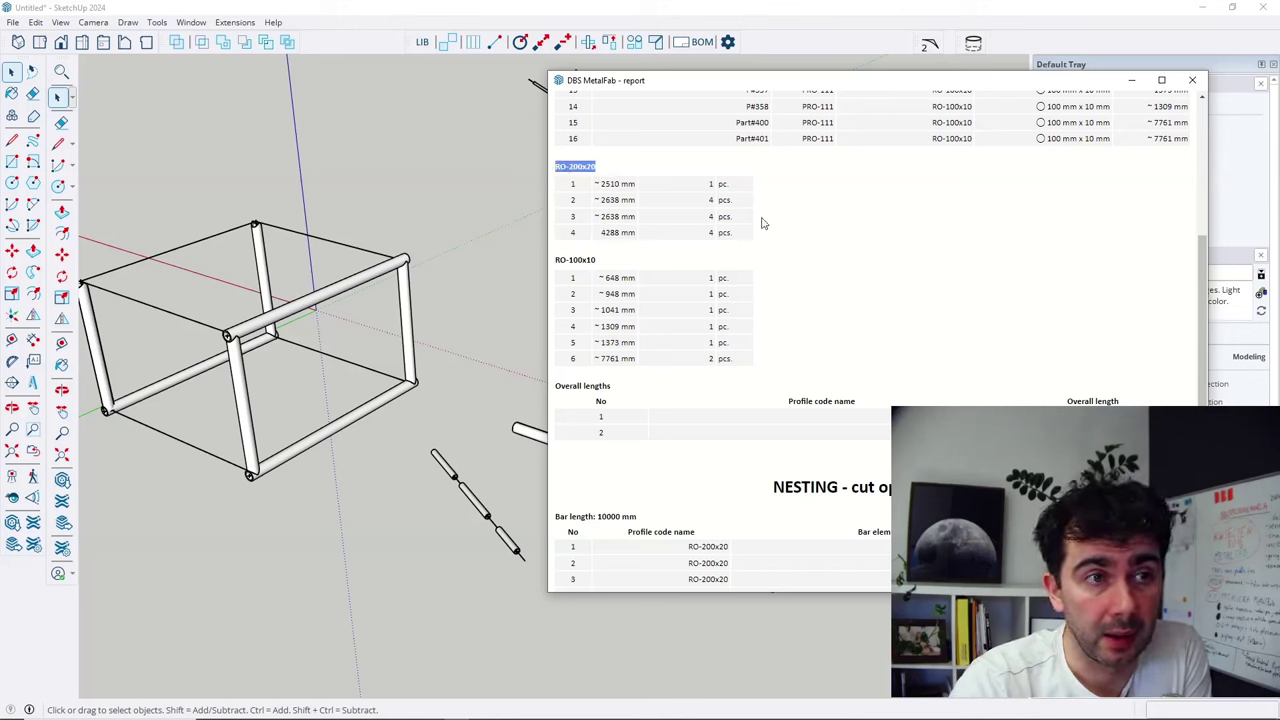
{"action": "left_click", "coordinate": [633, 173]}
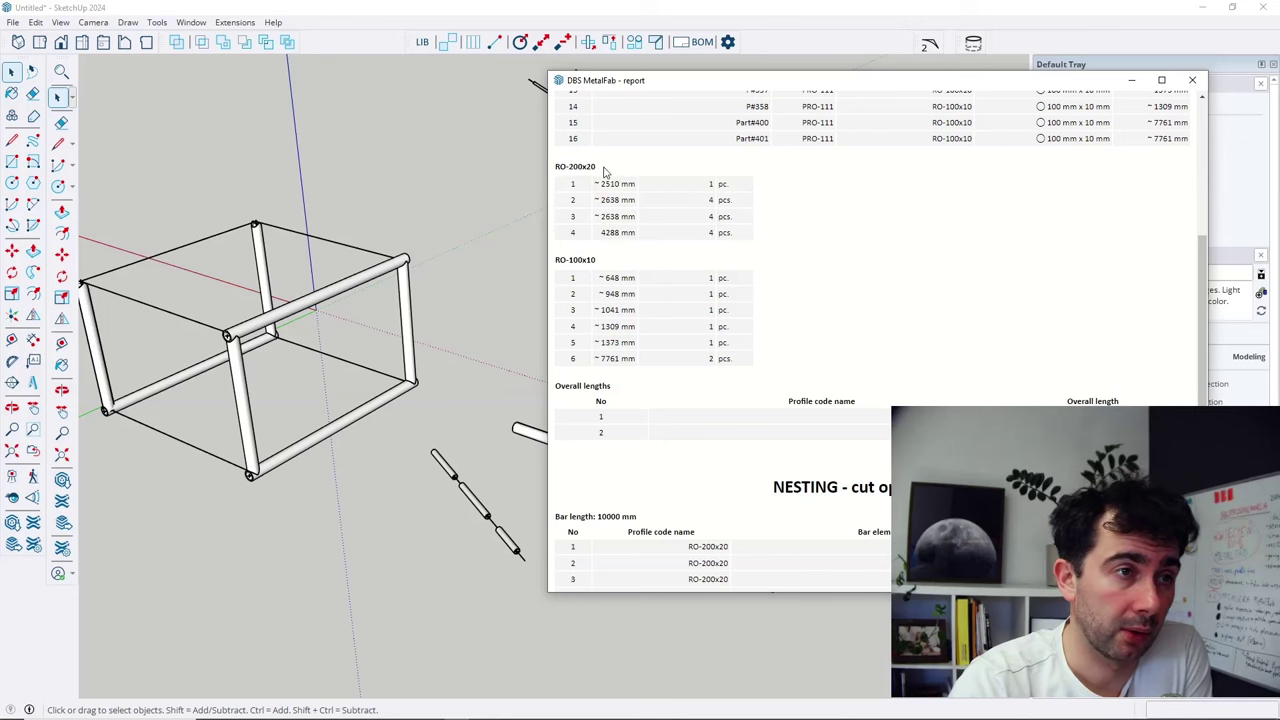
{"action": "left_click_drag", "start_coordinate": [603, 172], "coordinate": [558, 175]}
{"action": "left_click", "coordinate": [651, 240]}
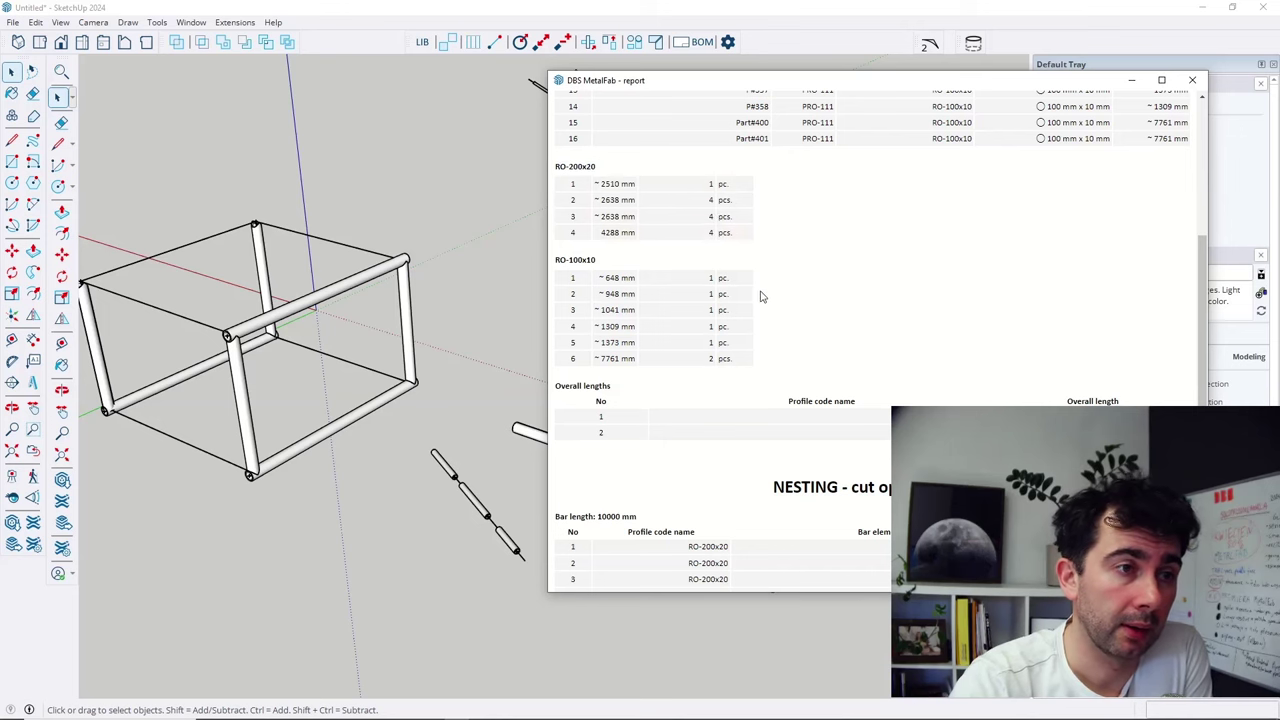
Zoom and orbit the view around the tube frame.
{"action": "scroll", "coordinate": [762, 296], "scroll_direction": "down", "scroll_amount": 3}
{"action": "scroll", "coordinate": [756, 290], "scroll_direction": "up", "scroll_amount": 10}
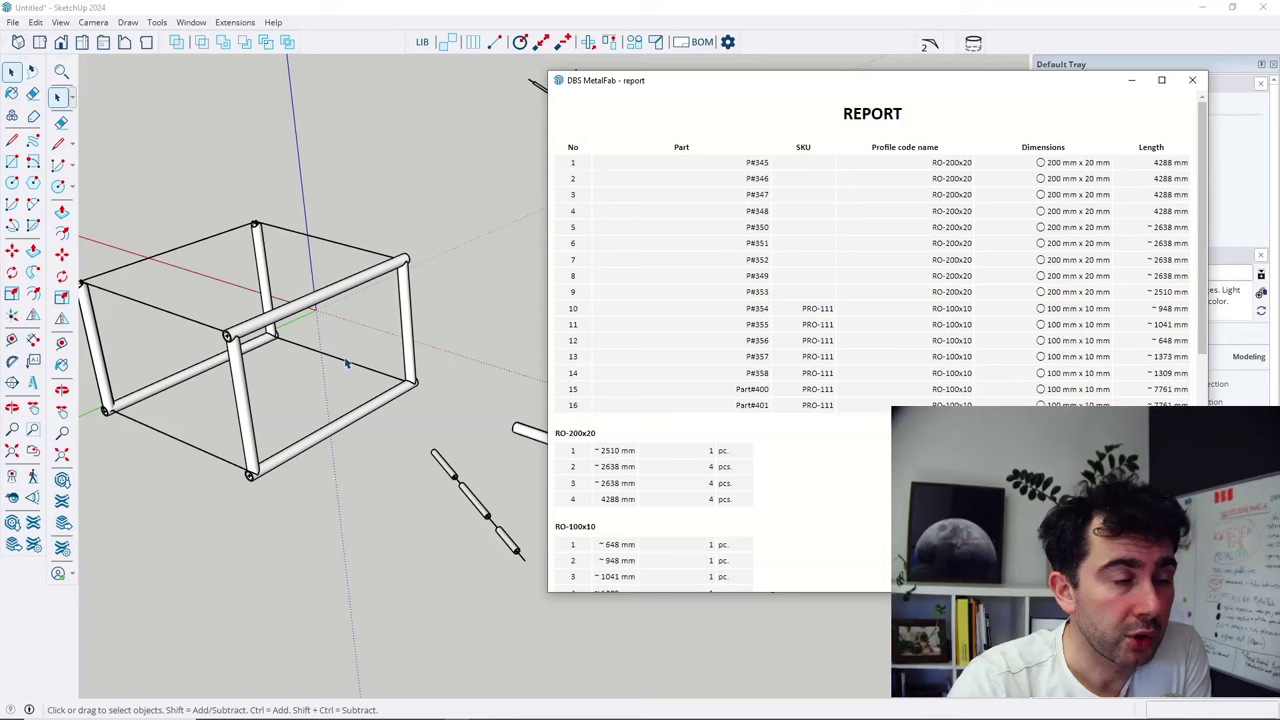
{"action": "scroll", "coordinate": [300, 362], "scroll_direction": "down", "scroll_amount": 3}
{"action": "scroll", "coordinate": [262, 368], "scroll_direction": "down", "scroll_amount": 2}
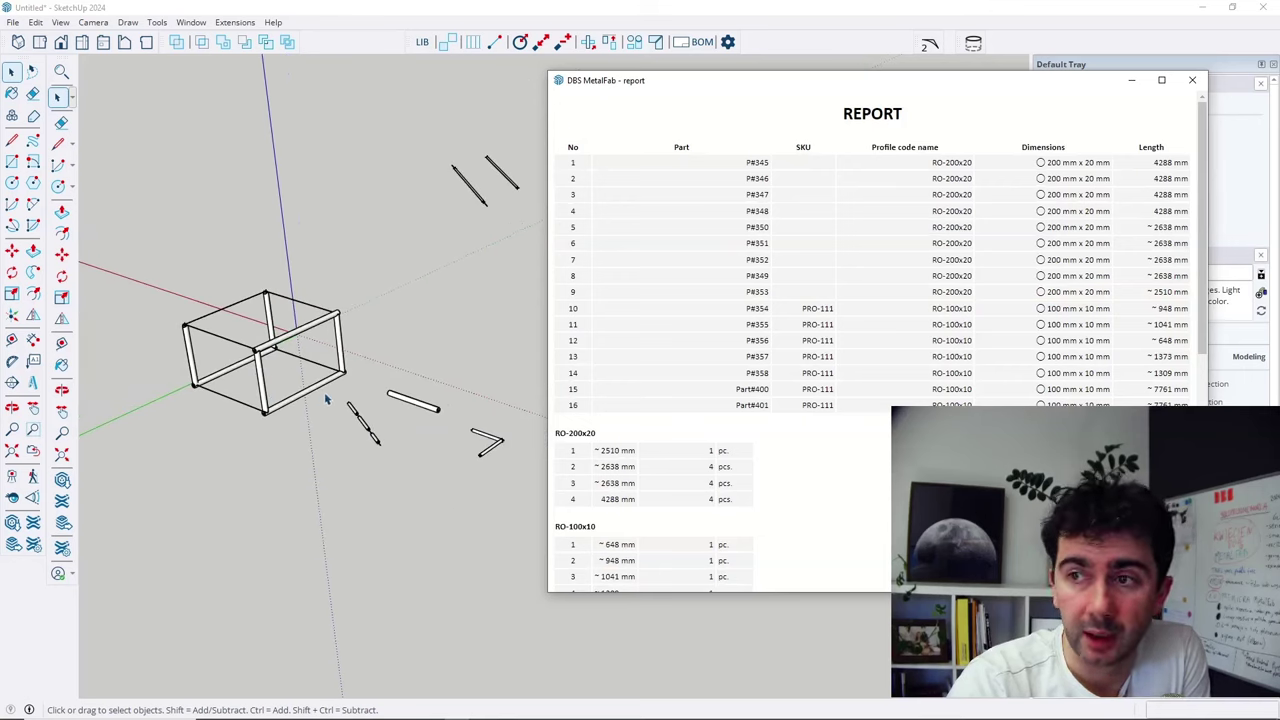
{"action": "scroll", "coordinate": [270, 350], "scroll_direction": "up", "scroll_amount": 5}
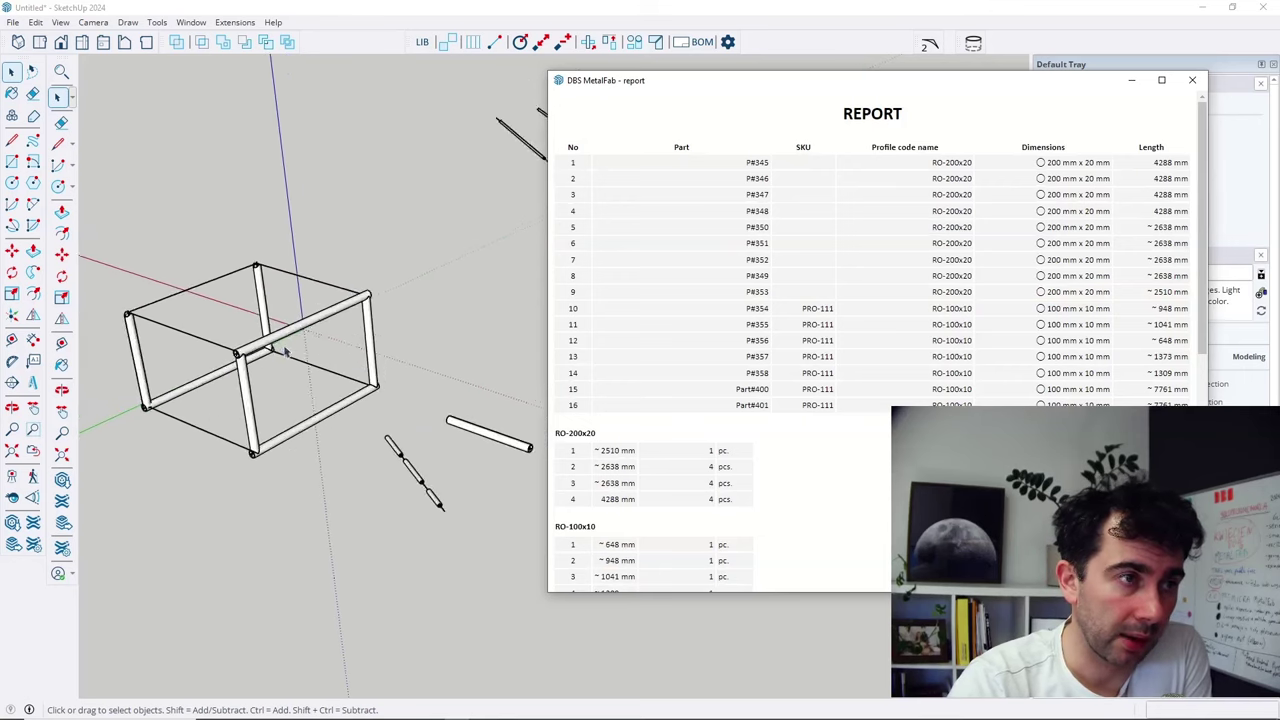
{"action": "mouse_move", "coordinate": [152, 370]}
{"action": "middle_mouse_down"}
{"action": "mouse_move", "coordinate": [237, 394]}
{"action": "mouse_move", "coordinate": [191, 346]}
{"action": "mouse_move", "coordinate": [380, 289]}
{"action": "mouse_move", "coordinate": [386, 360]}
{"action": "mouse_move", "coordinate": [289, 394]}
{"action": "mouse_move", "coordinate": [214, 378]}
{"action": "mouse_move", "coordinate": [245, 387]}
{"action": "middle_mouse_up"}
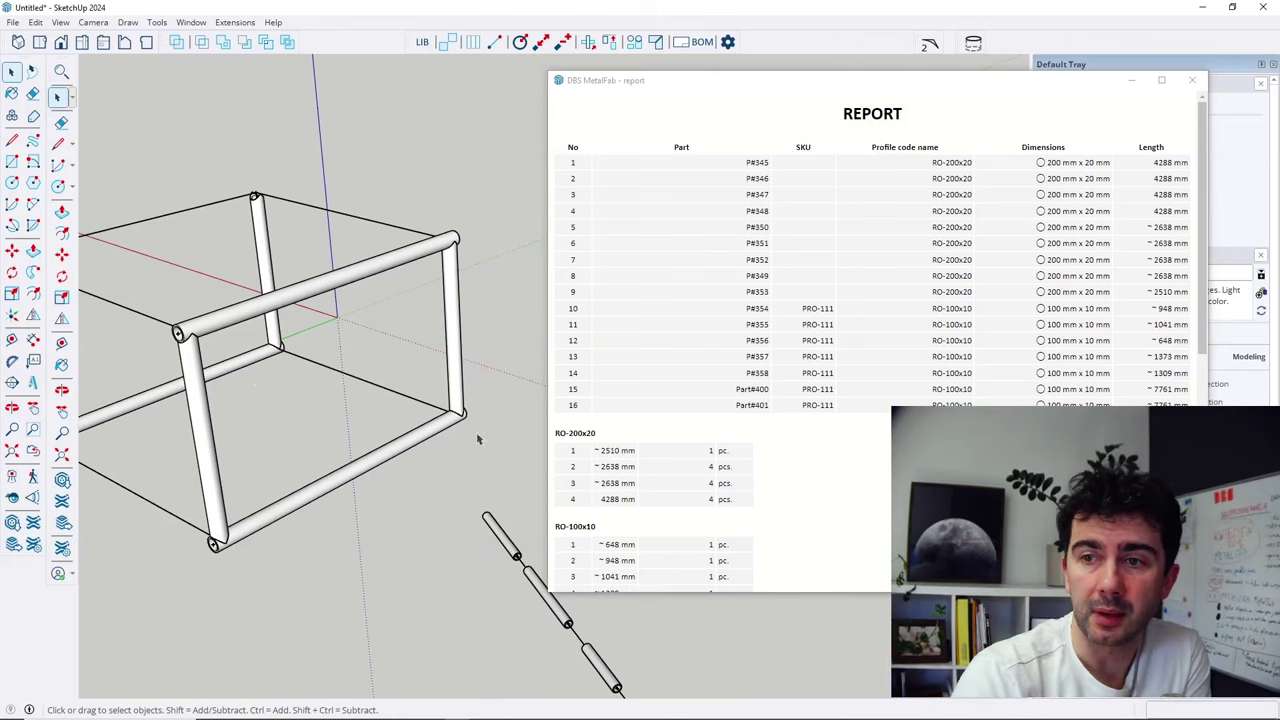
{"action": "scroll", "coordinate": [893, 385], "scroll_direction": "down", "scroll_amount": 5}
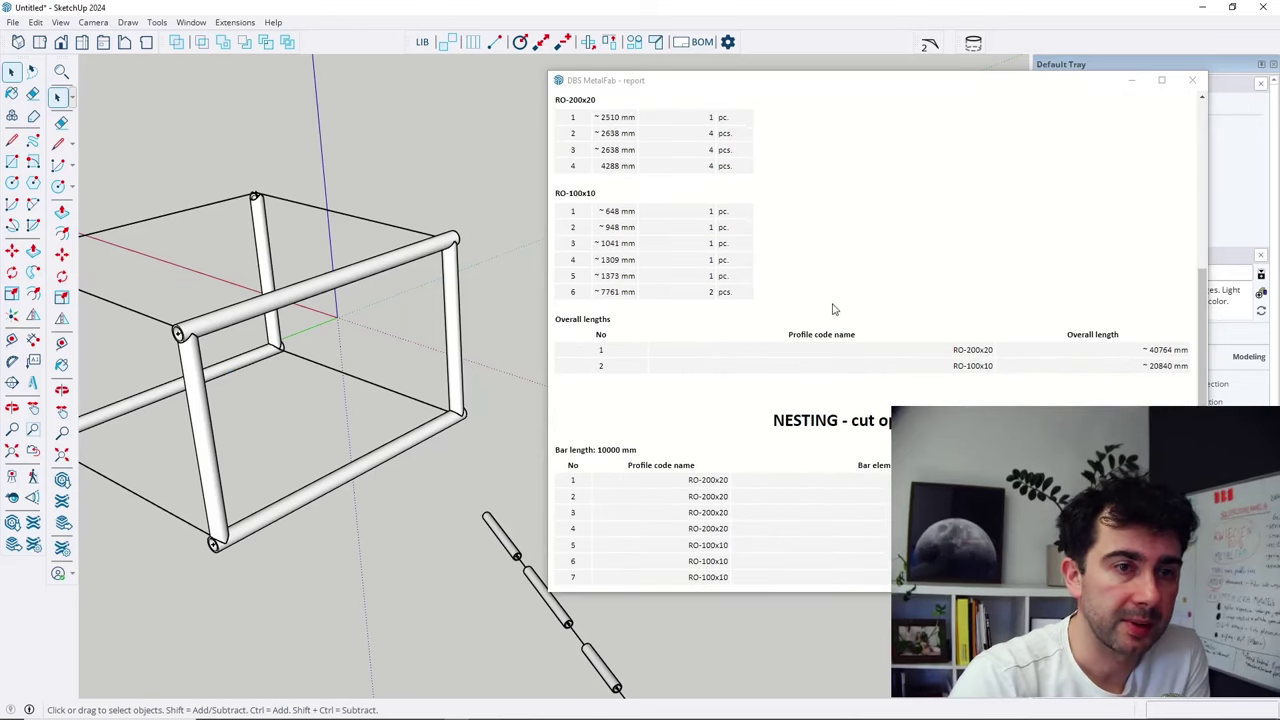
{"action": "scroll", "coordinate": [834, 309], "scroll_direction": "down", "scroll_amount": 3}
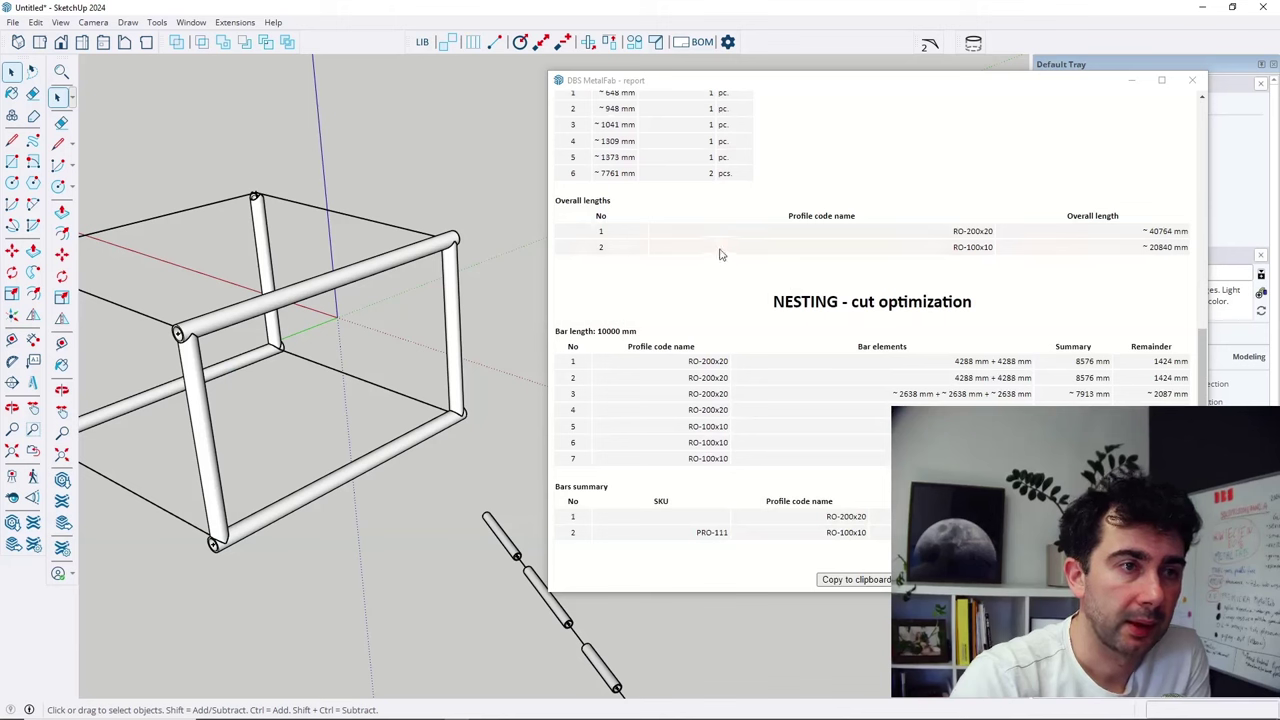
Highlight RO-200x20 in the overall lengths table and the NESTING heading, then move the report left.
{"action": "left_click", "coordinate": [632, 204]}
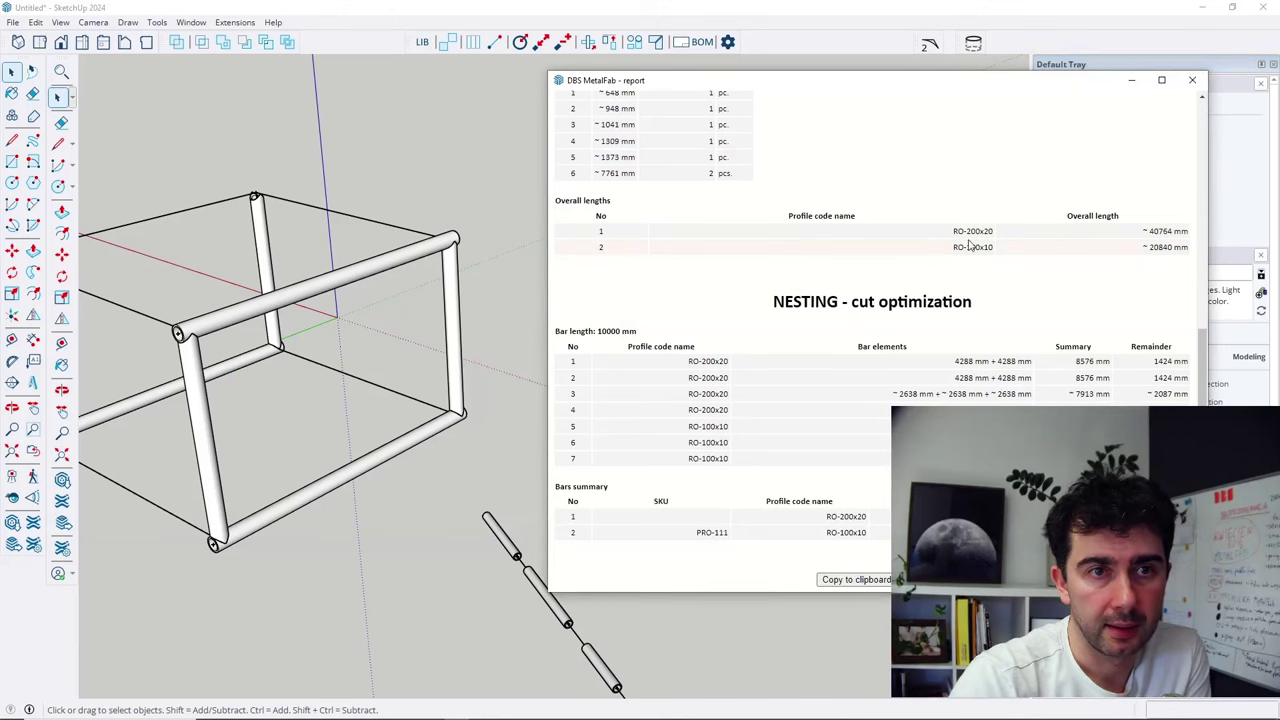
{"action": "left_click_drag", "start_coordinate": [953, 233], "coordinate": [996, 232]}
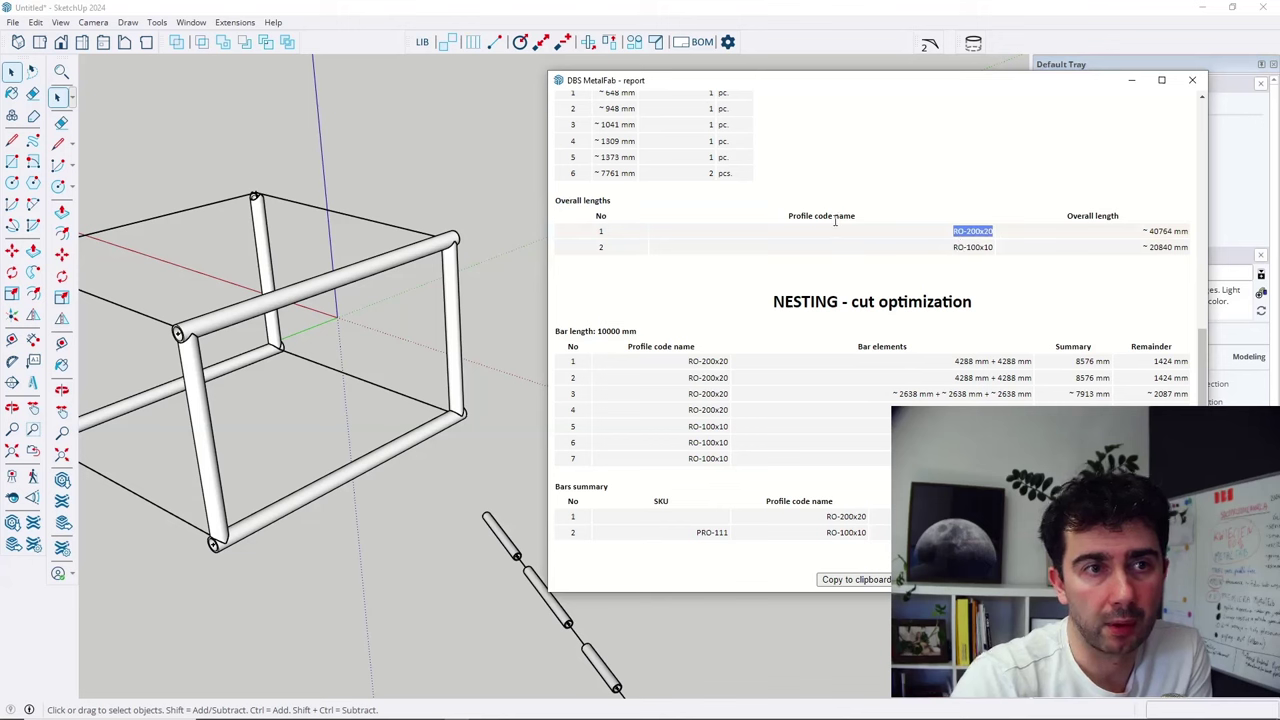
{"action": "left_click", "coordinate": [1160, 231]}
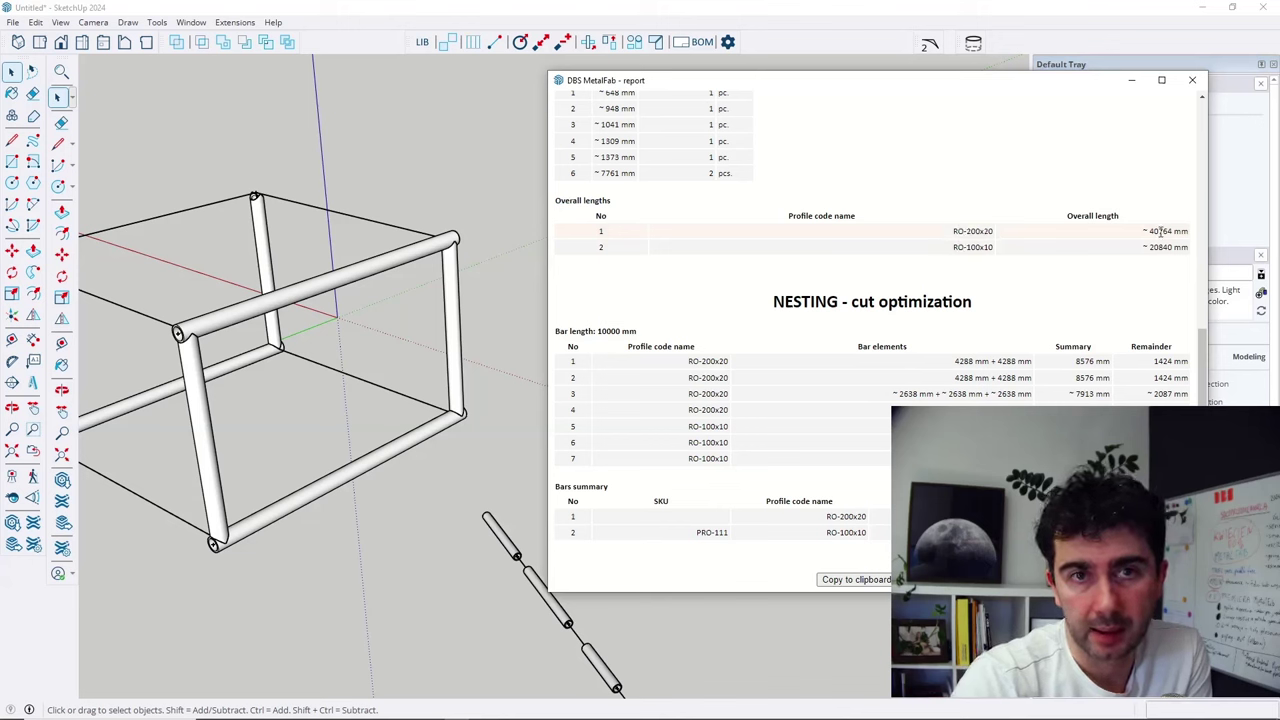
{"action": "left_click", "coordinate": [1157, 231]}
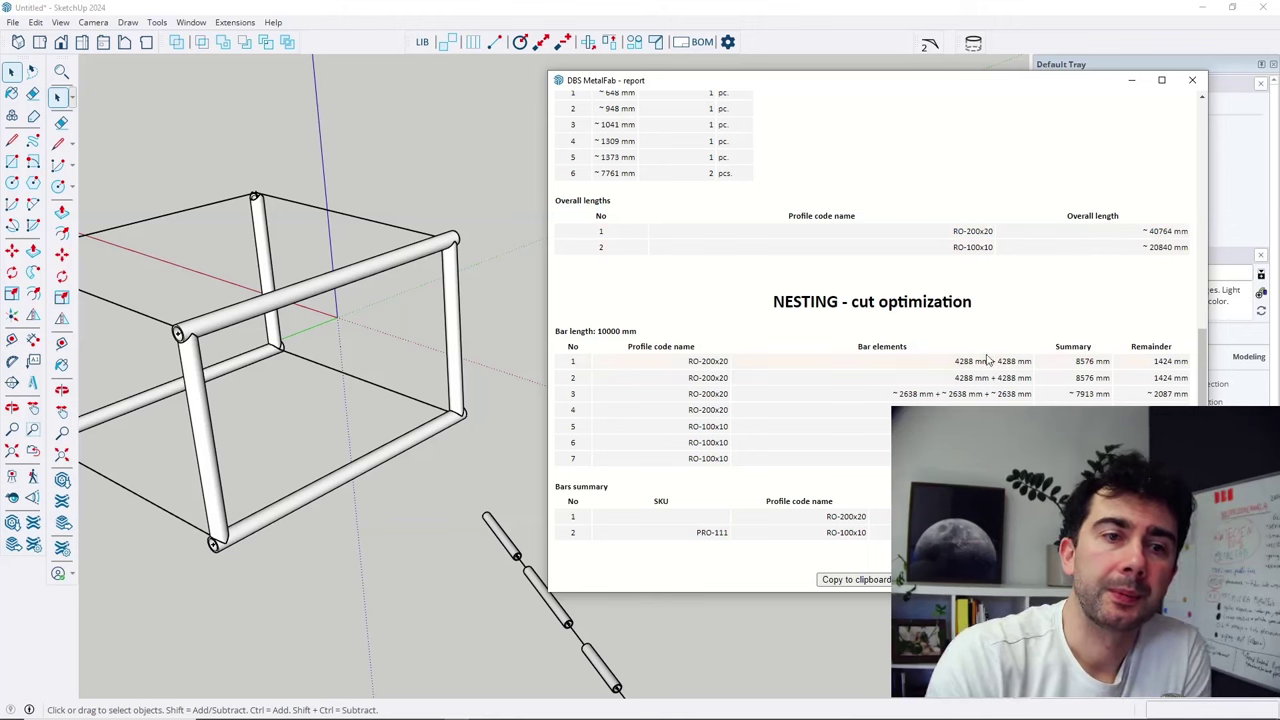
{"action": "left_click_drag", "start_coordinate": [769, 307], "coordinate": [982, 305]}
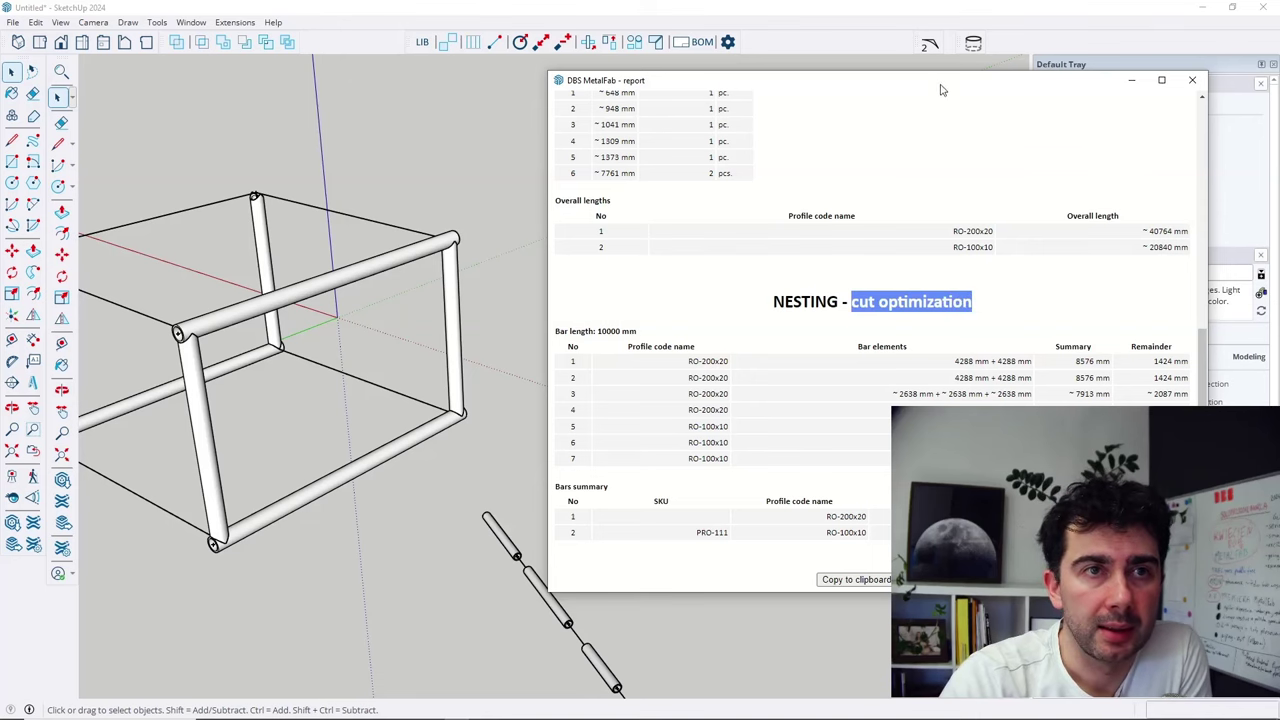
{"action": "left_click_drag", "start_coordinate": [940, 90], "coordinate": [506, 94]}
Change the DBS MetalFab Properties bar length from 10000 mm to 12000 mm.
{"action": "left_click", "coordinate": [728, 42]}
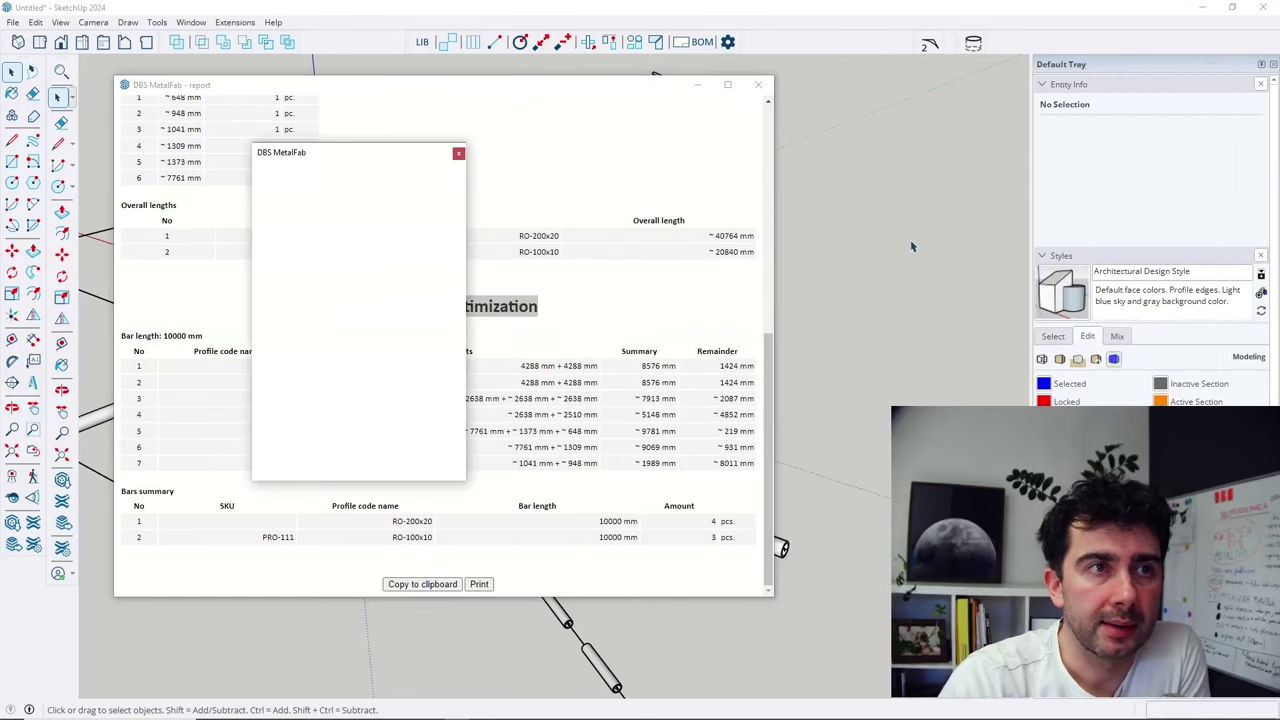
{"action": "left_click_drag", "start_coordinate": [363, 155], "coordinate": [891, 147]}
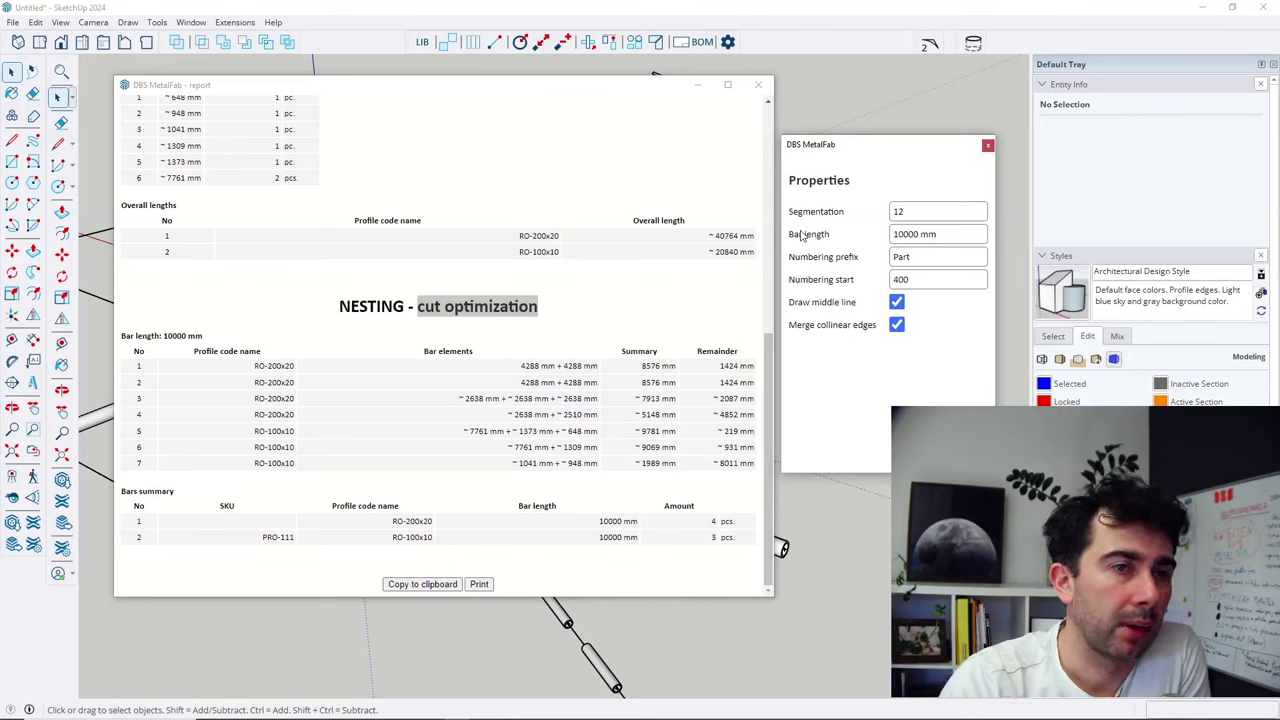
{"action": "left_click_drag", "start_coordinate": [791, 234], "coordinate": [856, 236]}
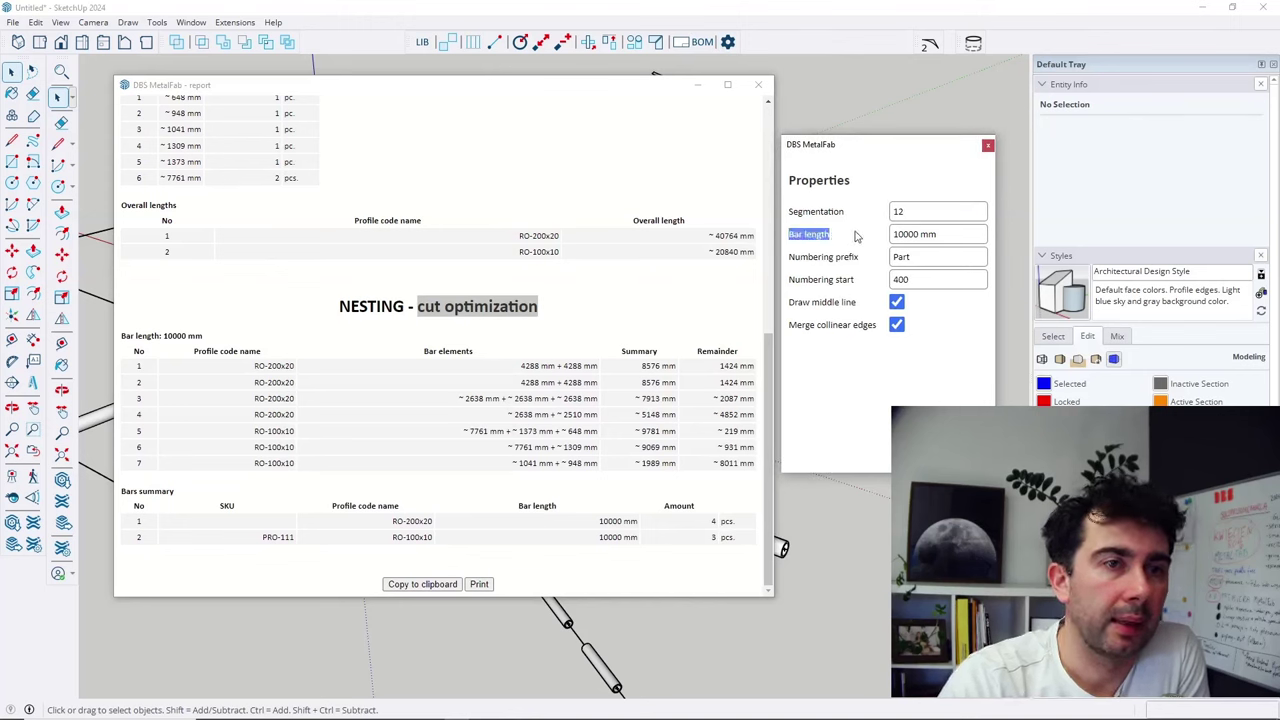
{"action": "left_click", "coordinate": [928, 234]}
{"action": "left_click_drag", "start_coordinate": [942, 234], "coordinate": [890, 236]}
{"action": "left_click", "coordinate": [903, 234]}
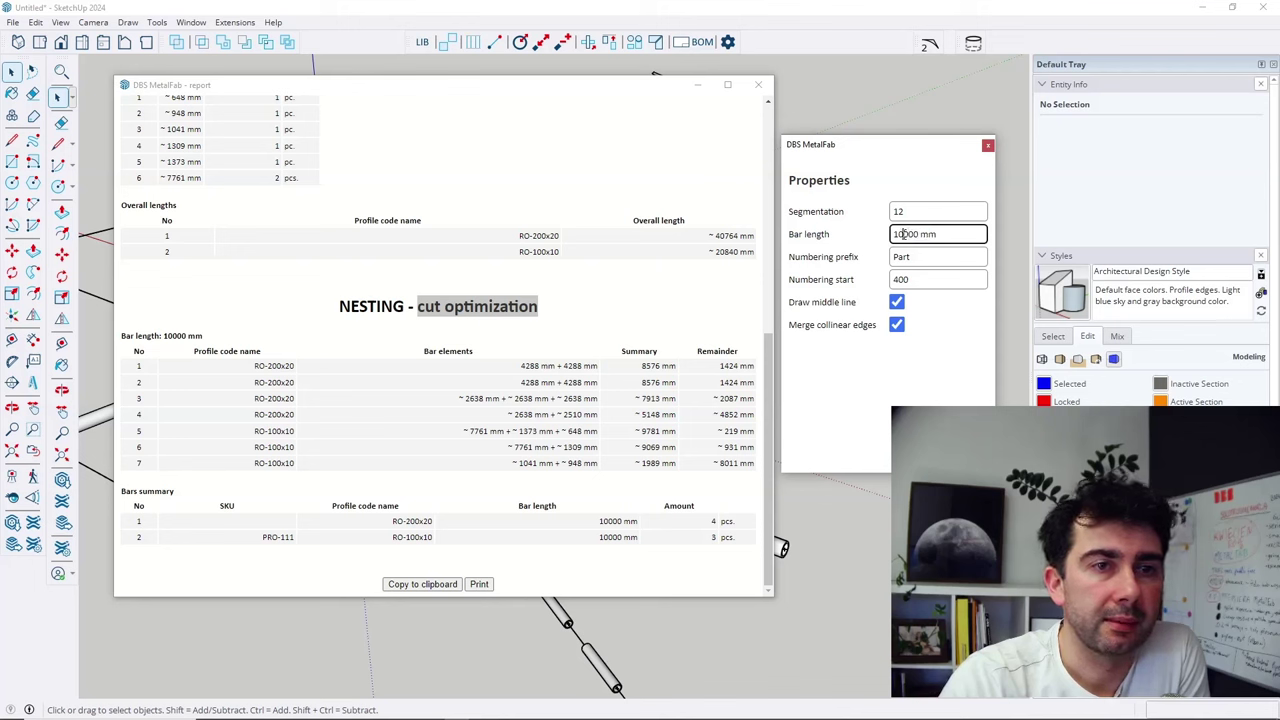
{"action": "type", "text": "2"}
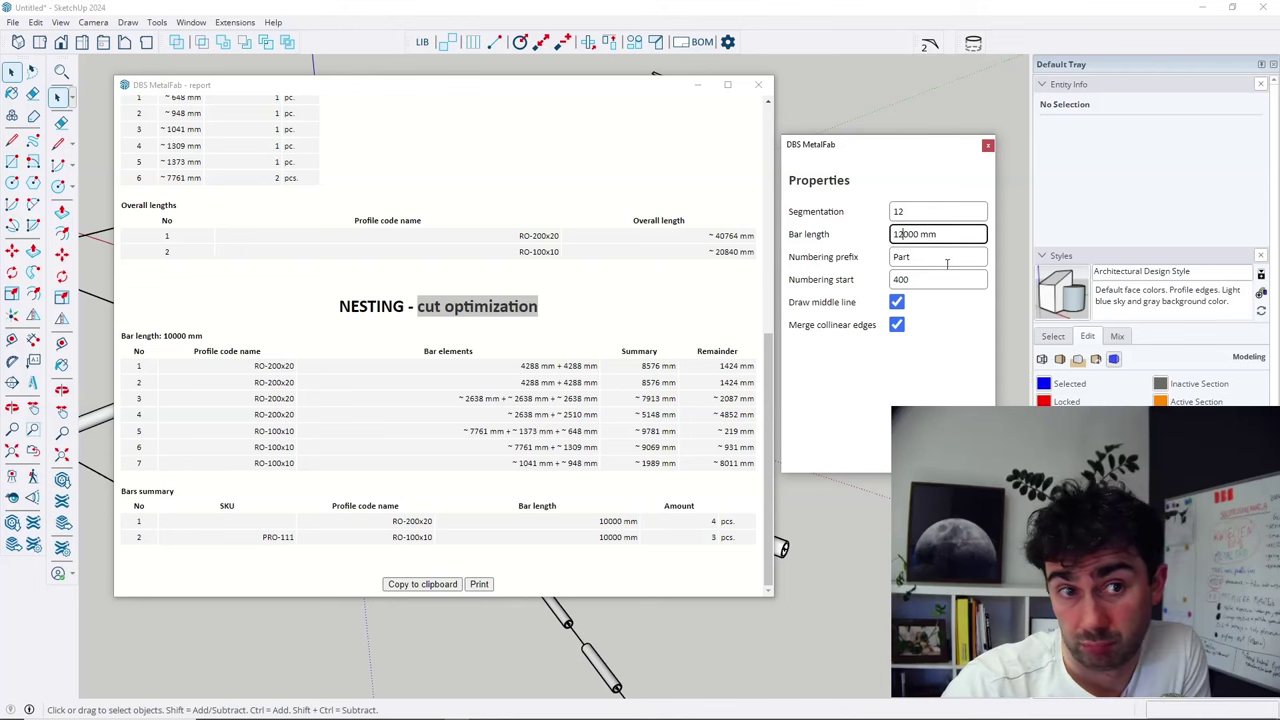
{"action": "left_click", "coordinate": [949, 260]}
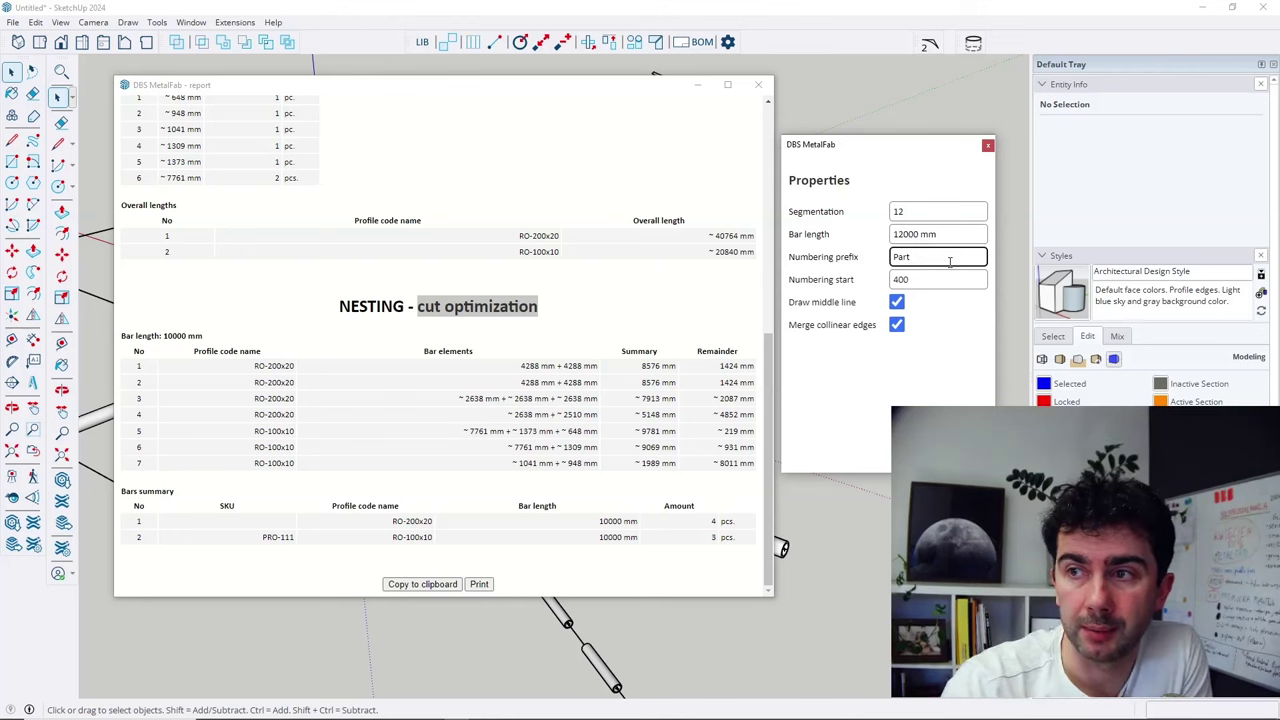
{"action": "left_click", "coordinate": [955, 236]}
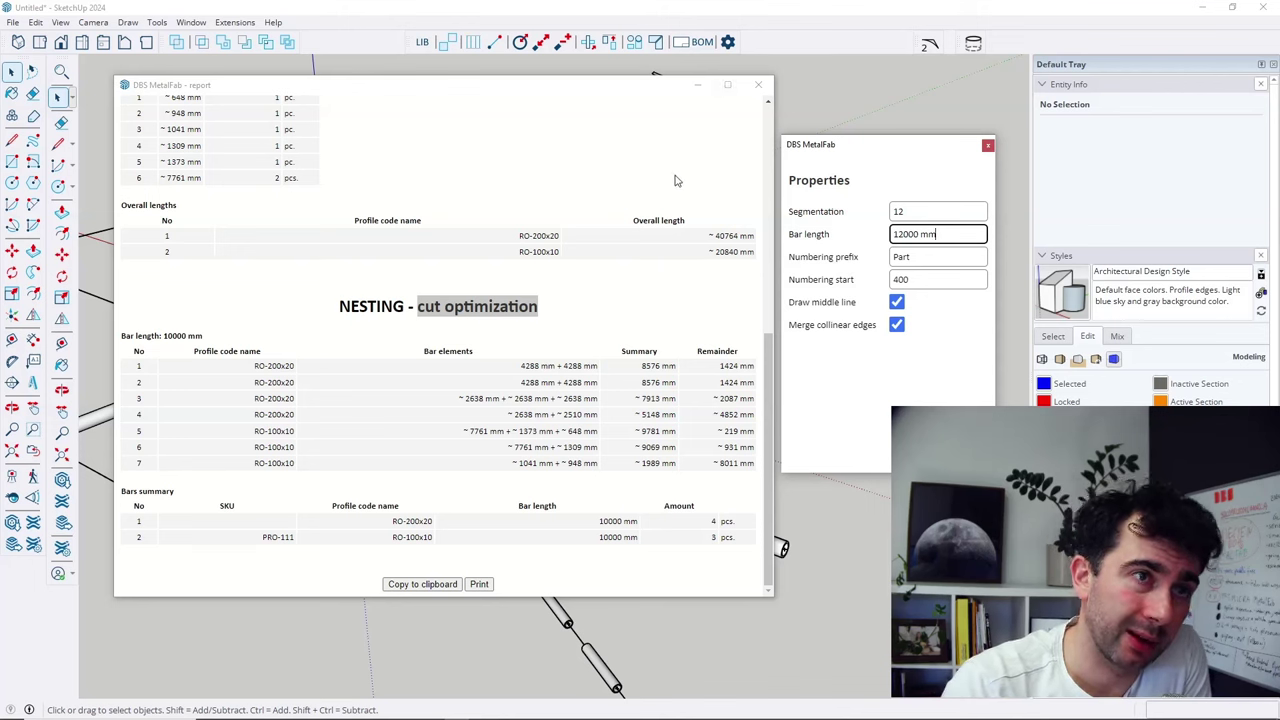
Regenerate the BOM report for 12000 mm bars and highlight its five nesting rows.
{"action": "left_click", "coordinate": [704, 44]}
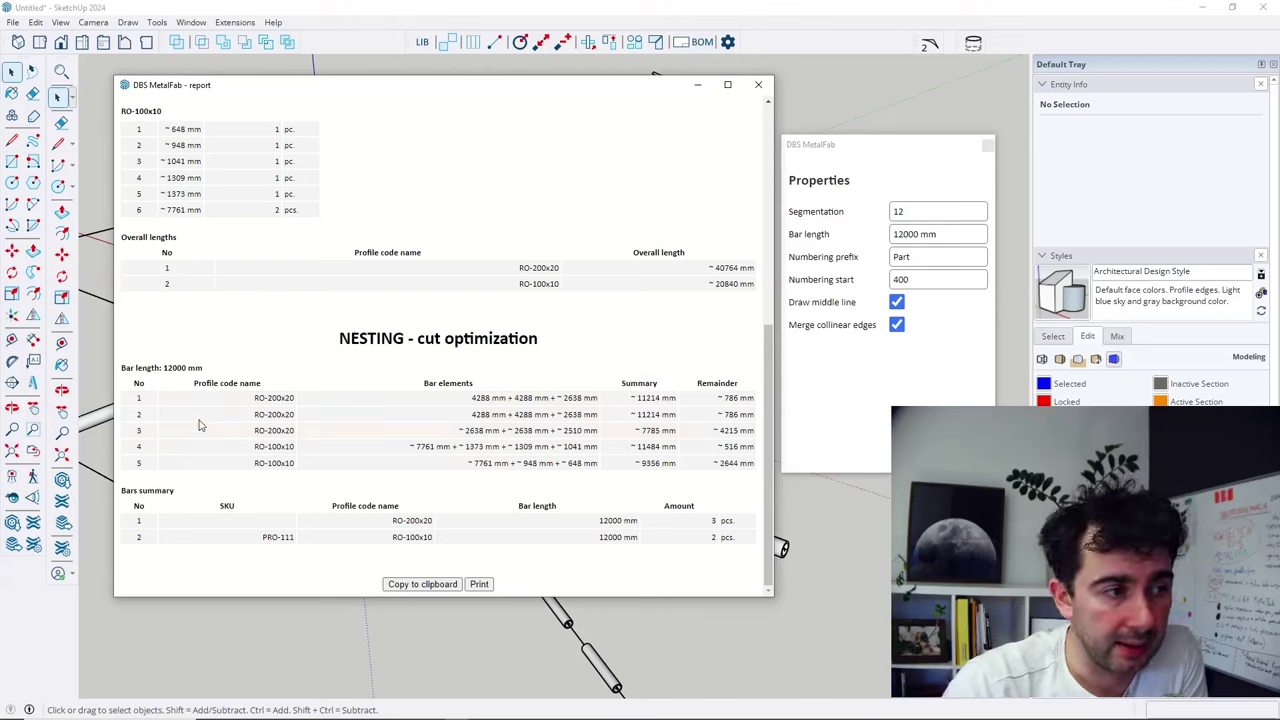
{"action": "left_click_drag", "start_coordinate": [735, 464], "coordinate": [138, 397]}
{"action": "left_click", "coordinate": [594, 468]}
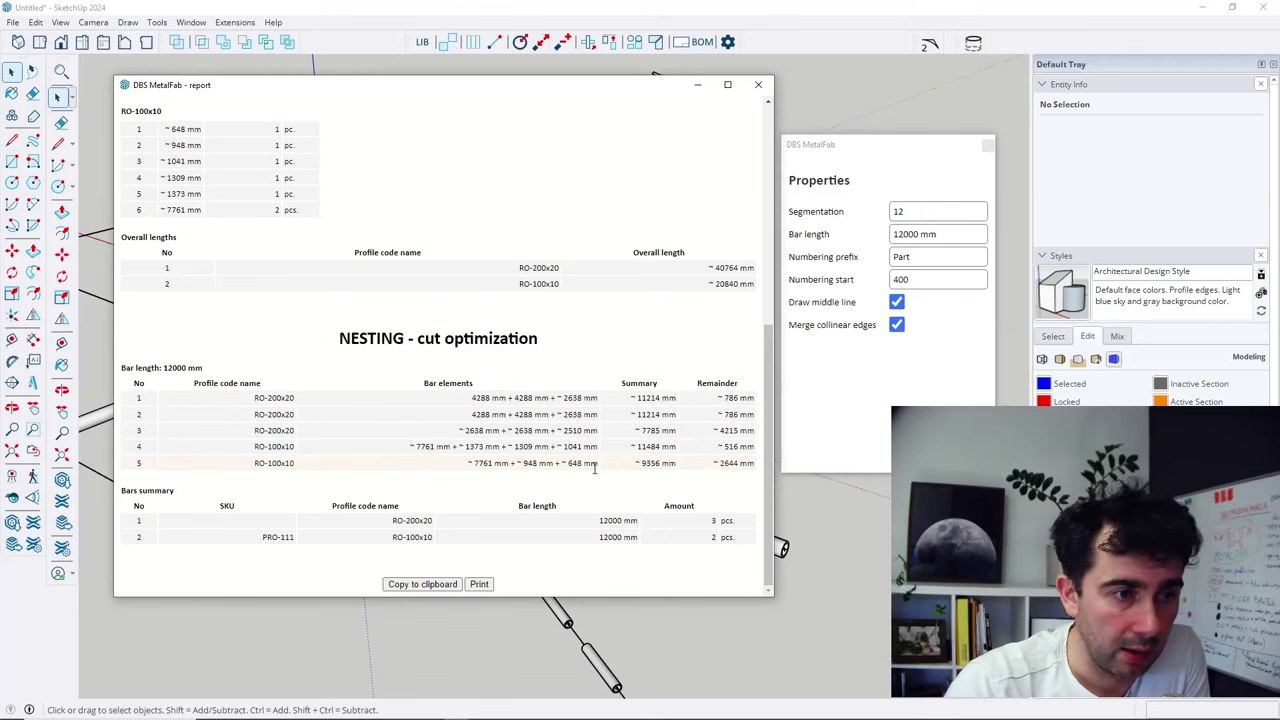
{"action": "left_click_drag", "start_coordinate": [557, 445], "coordinate": [133, 399]}
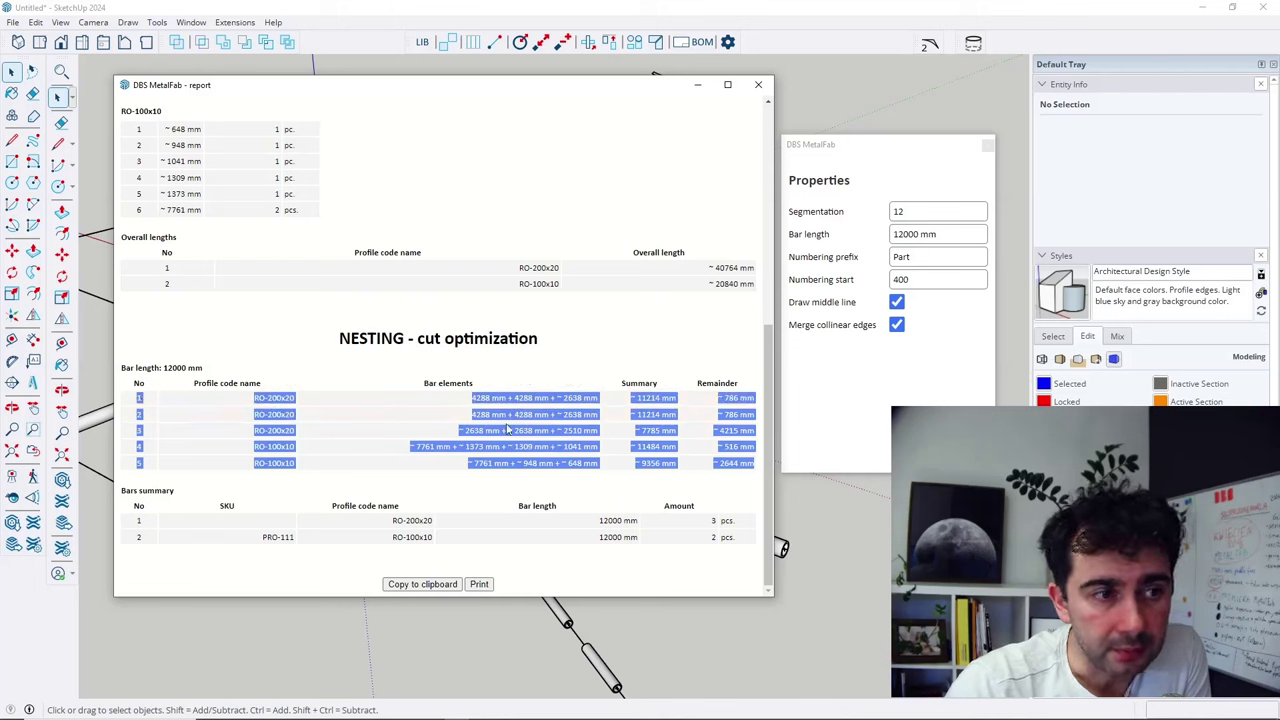
{"action": "left_click", "coordinate": [359, 359]}
{"action": "left_click_drag", "start_coordinate": [134, 368], "coordinate": [250, 372]}
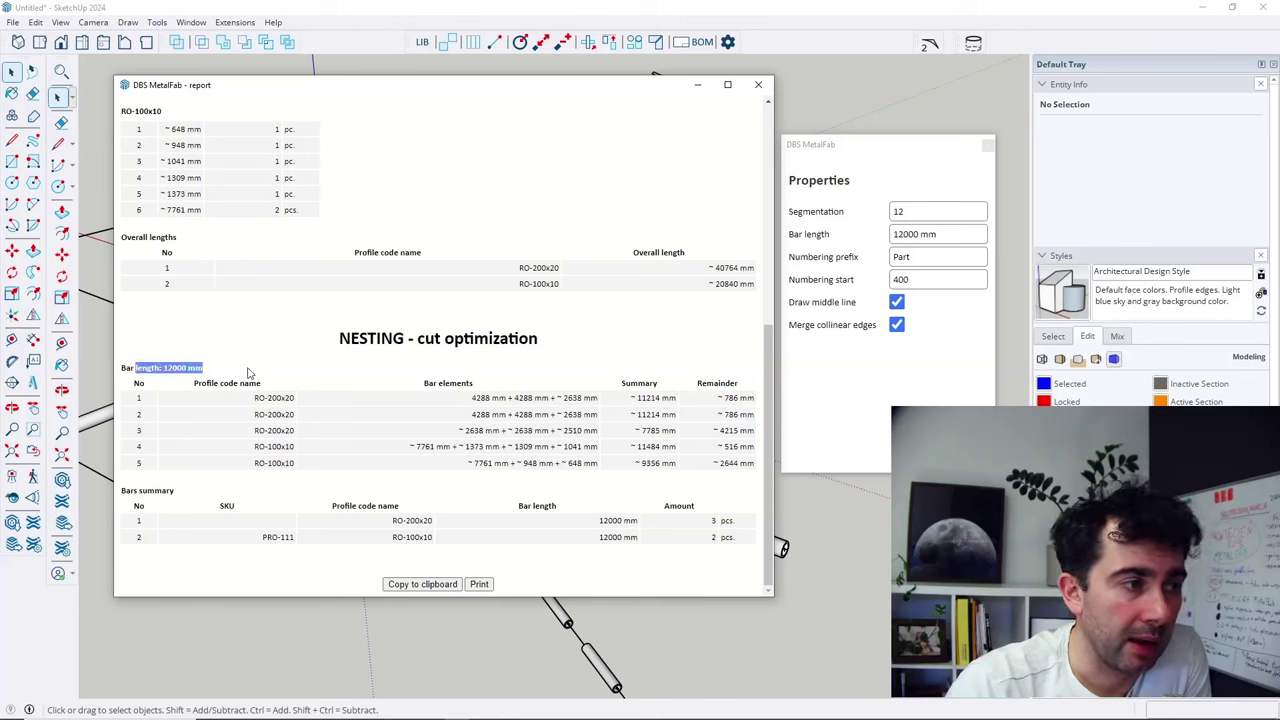
{"action": "left_click", "coordinate": [250, 372]}
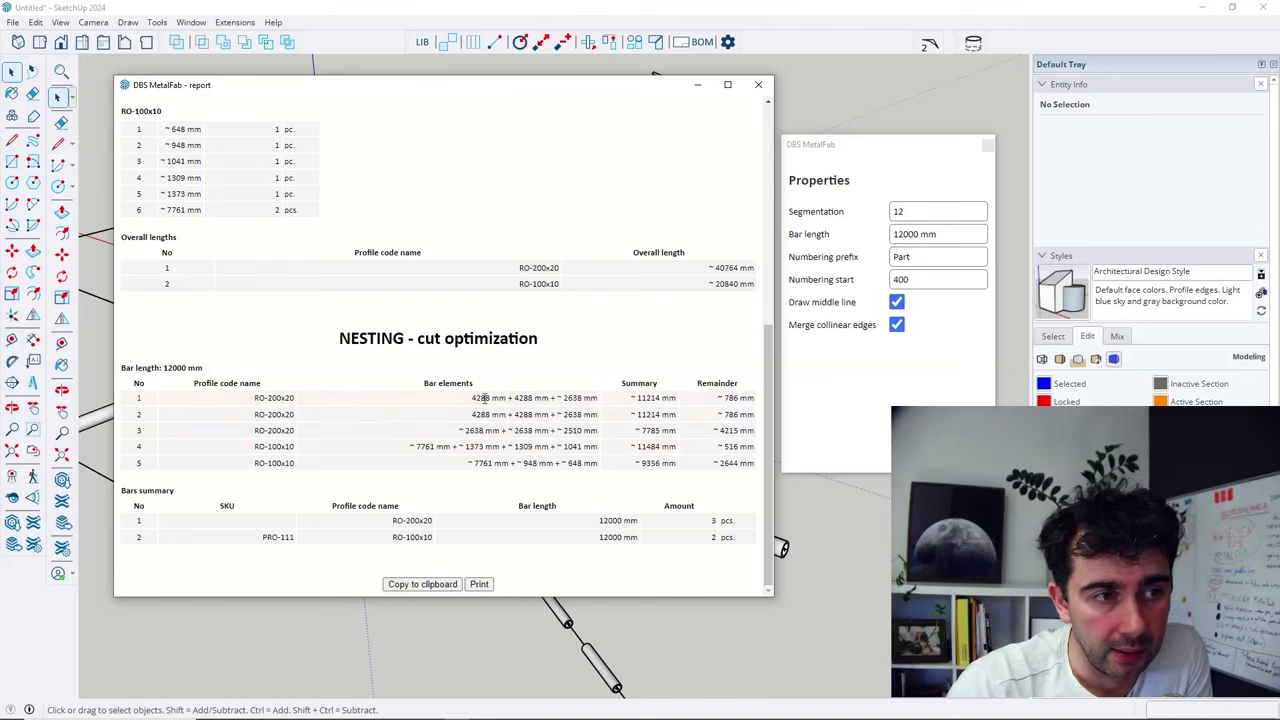
{"action": "left_click_drag", "start_coordinate": [474, 398], "coordinate": [600, 400]}
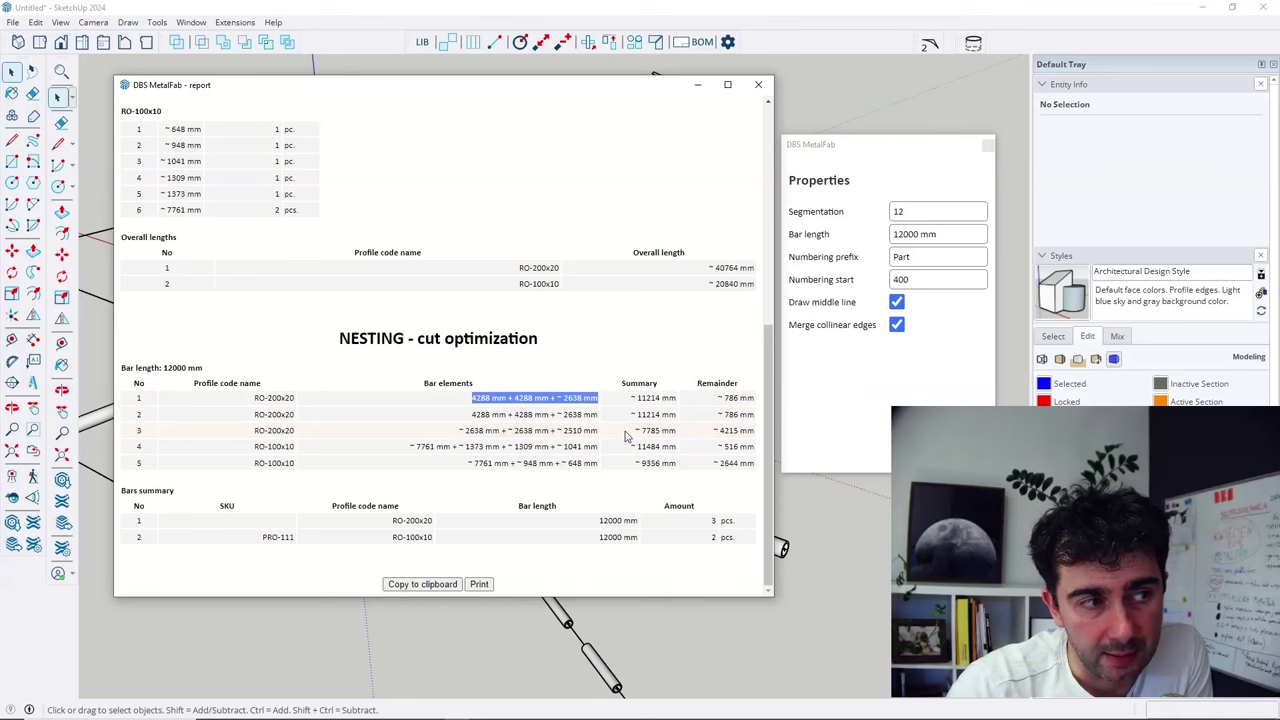
{"action": "left_click", "coordinate": [618, 361]}
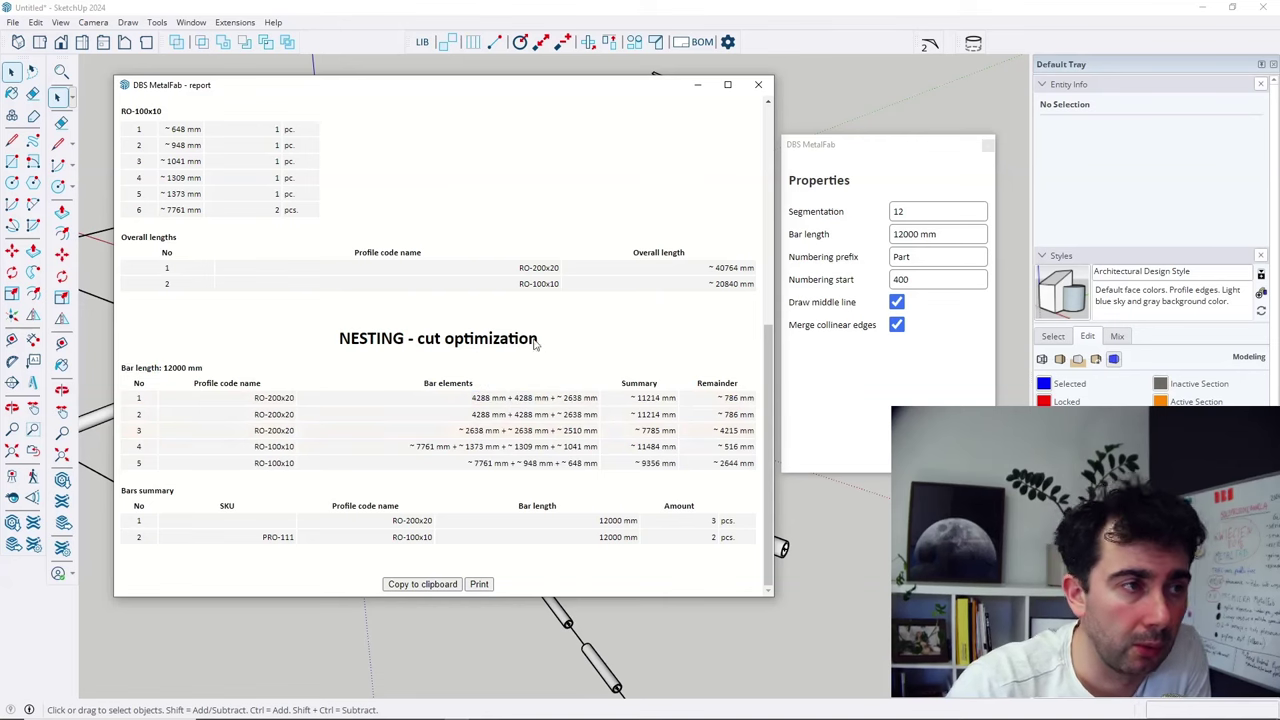
Highlight row 1's bar elements and the RO-200x20 12000 mm Bars summary row.
{"action": "scroll", "coordinate": [570, 432], "scroll_direction": "up", "scroll_amount": 5}
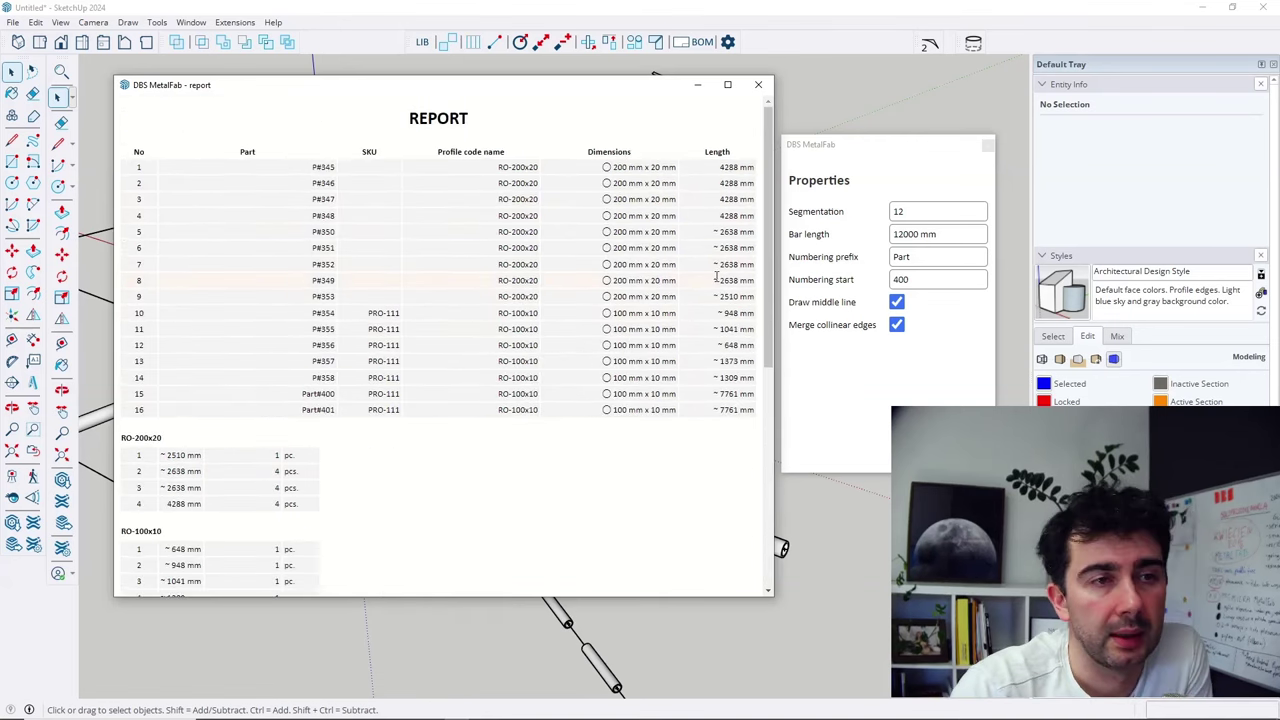
{"action": "scroll", "coordinate": [716, 276], "scroll_direction": "down", "scroll_amount": 5}
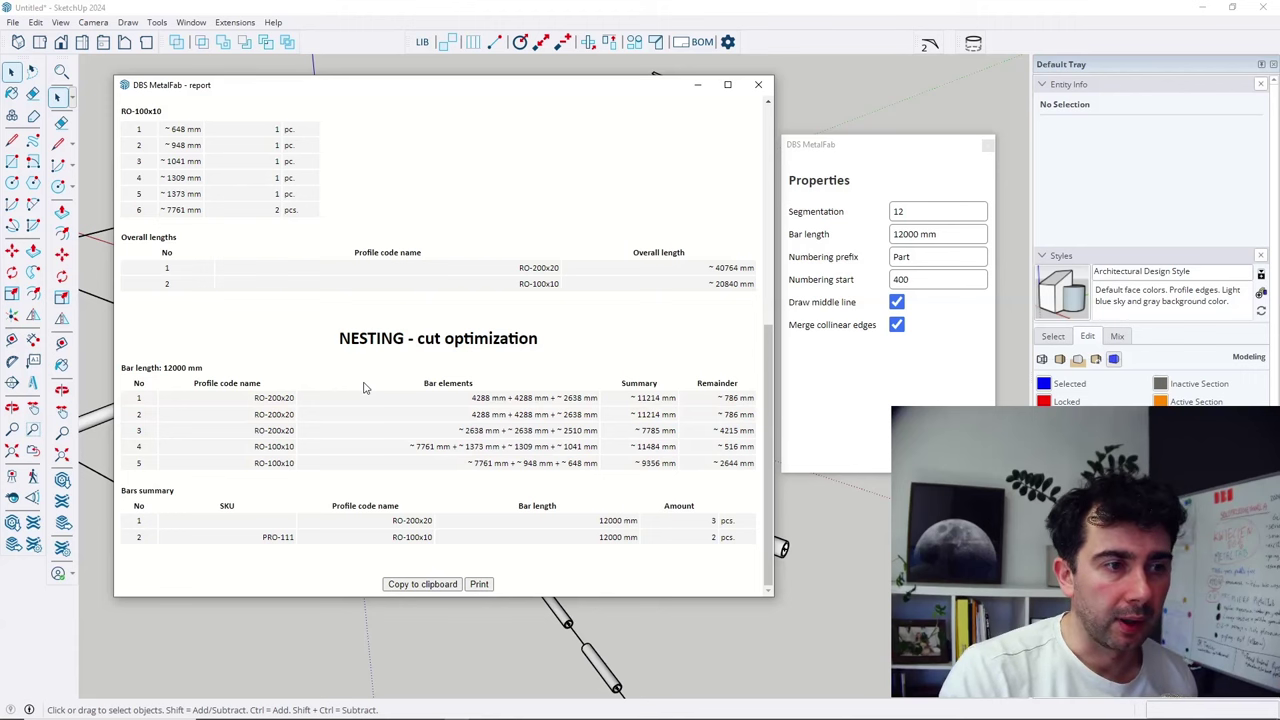
{"action": "left_click_drag", "start_coordinate": [474, 400], "coordinate": [566, 404]}
{"action": "scroll", "coordinate": [637, 247], "scroll_direction": "up", "scroll_amount": 5}
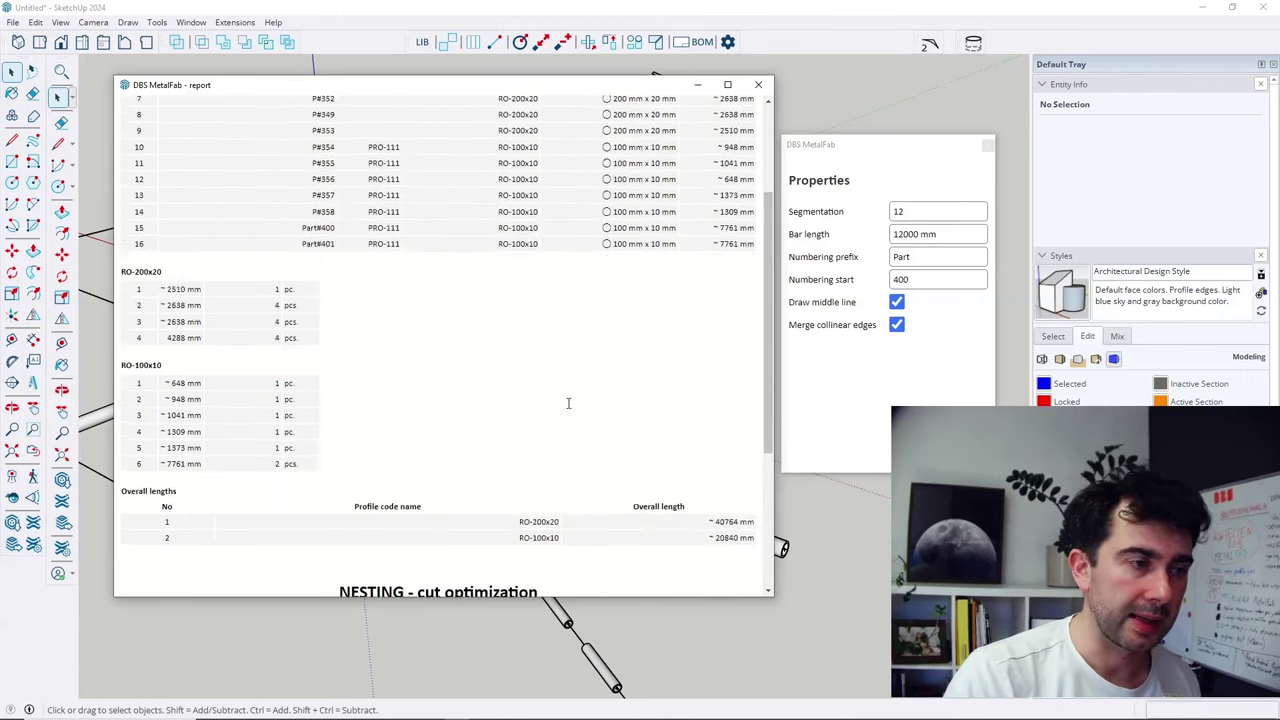
{"action": "scroll", "coordinate": [605, 330], "scroll_direction": "down", "scroll_amount": 6}
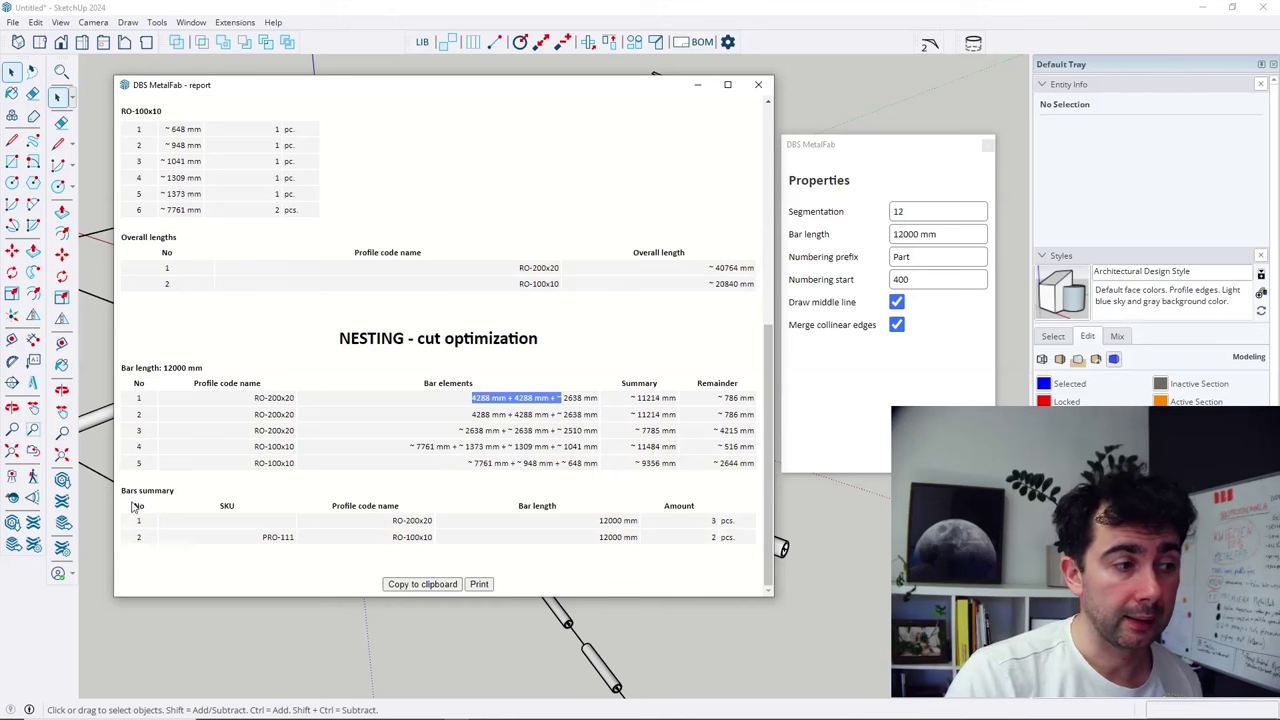
{"action": "left_click_drag", "start_coordinate": [122, 490], "coordinate": [175, 491]}
{"action": "left_click", "coordinate": [253, 543]}
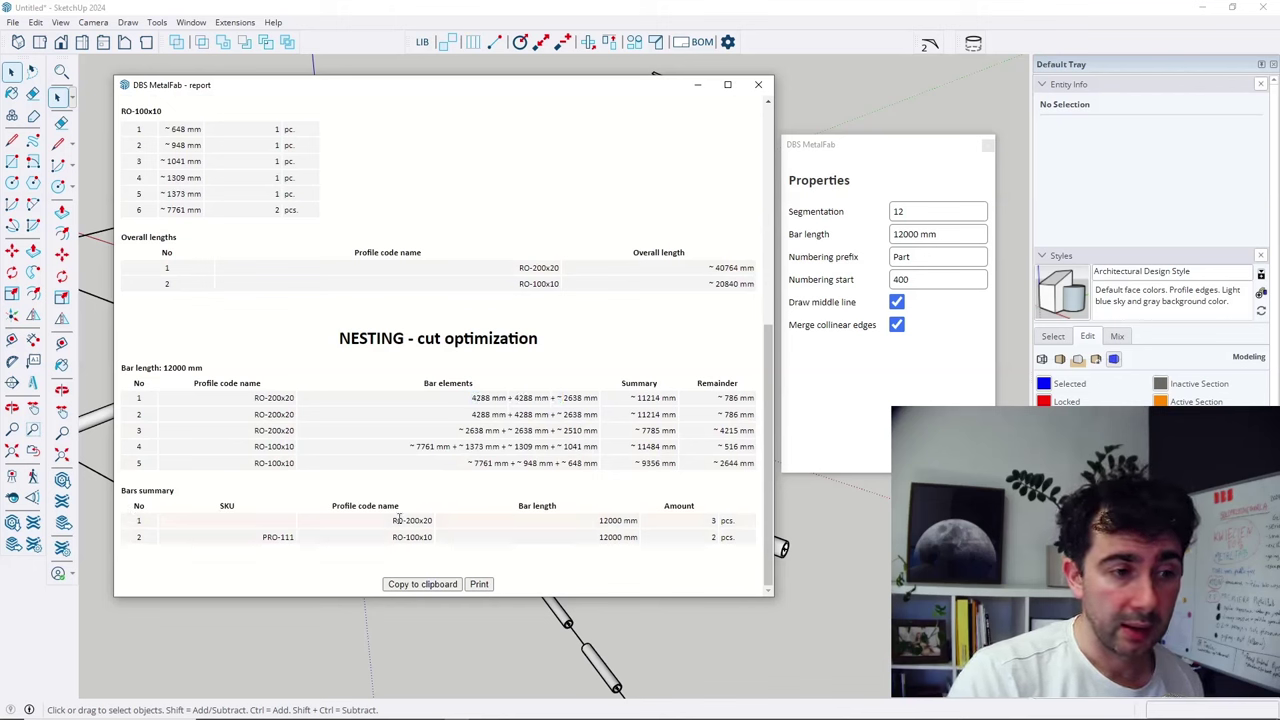
{"action": "left_click_drag", "start_coordinate": [752, 524], "coordinate": [526, 539]}
{"action": "left_click", "coordinate": [526, 539]}
{"action": "left_click_drag", "start_coordinate": [598, 522], "coordinate": [643, 527]}
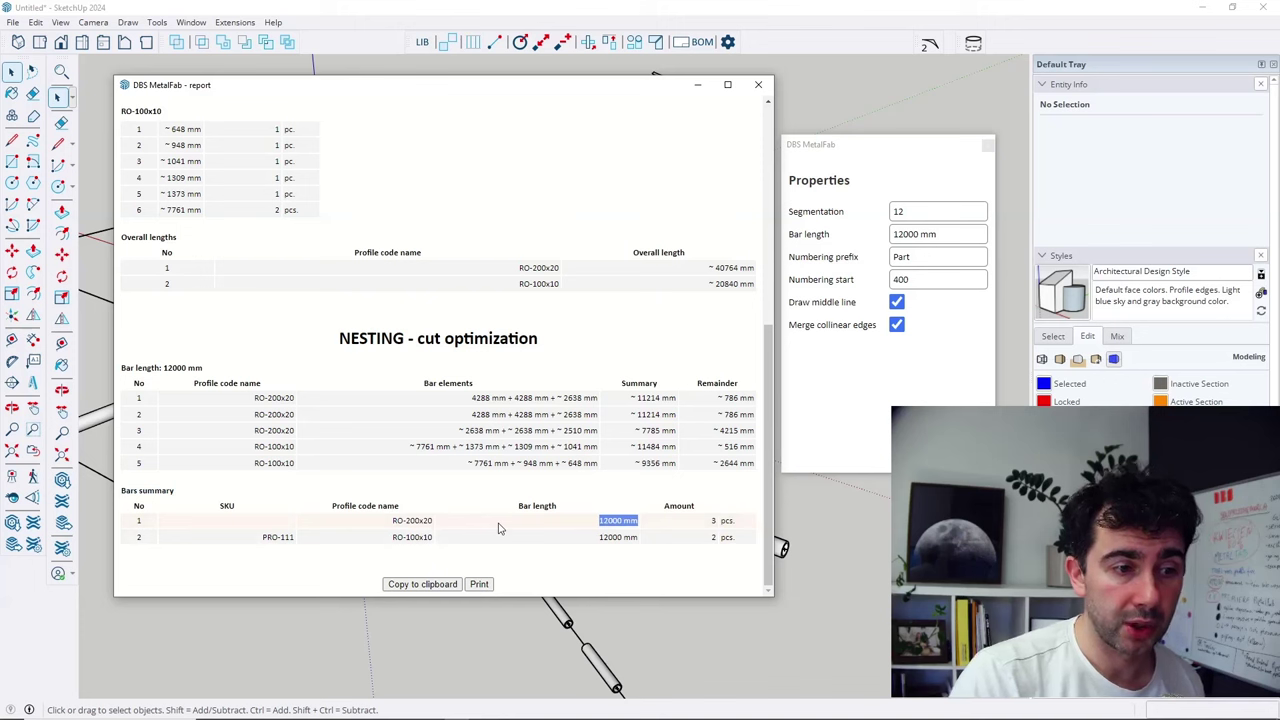
{"action": "left_click", "coordinate": [409, 521]}
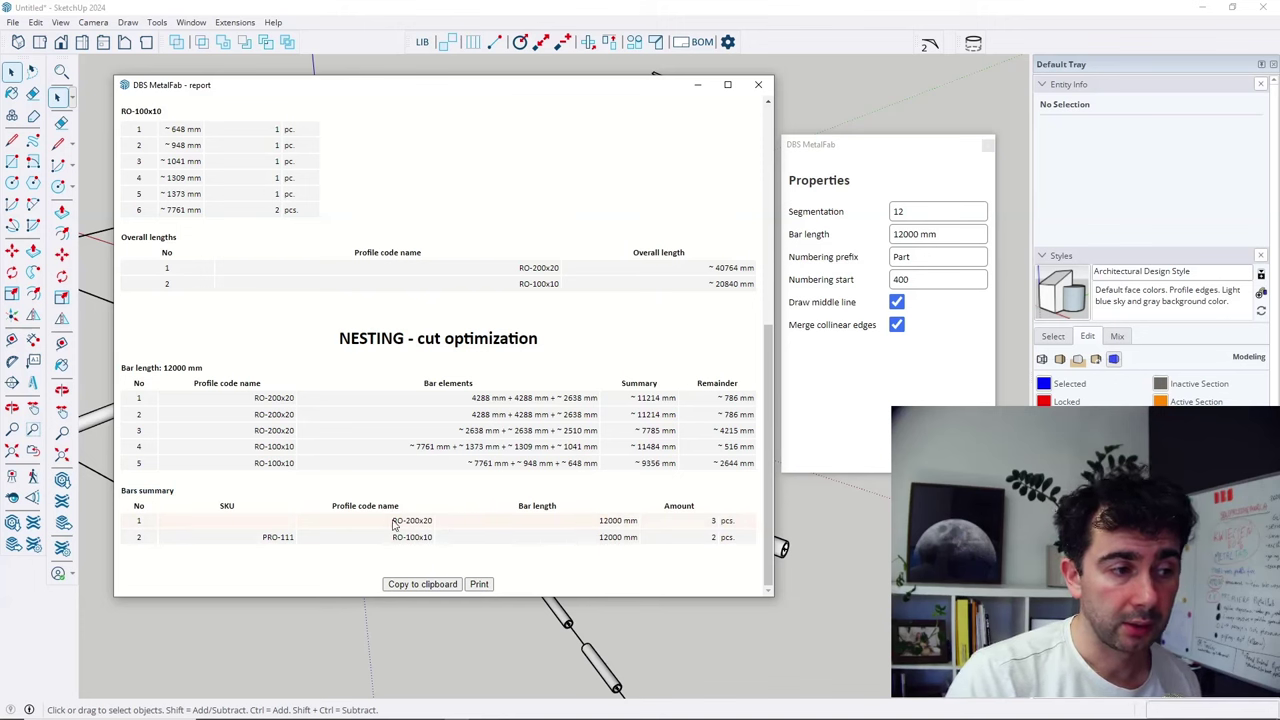
{"action": "left_click_drag", "start_coordinate": [393, 522], "coordinate": [441, 526]}
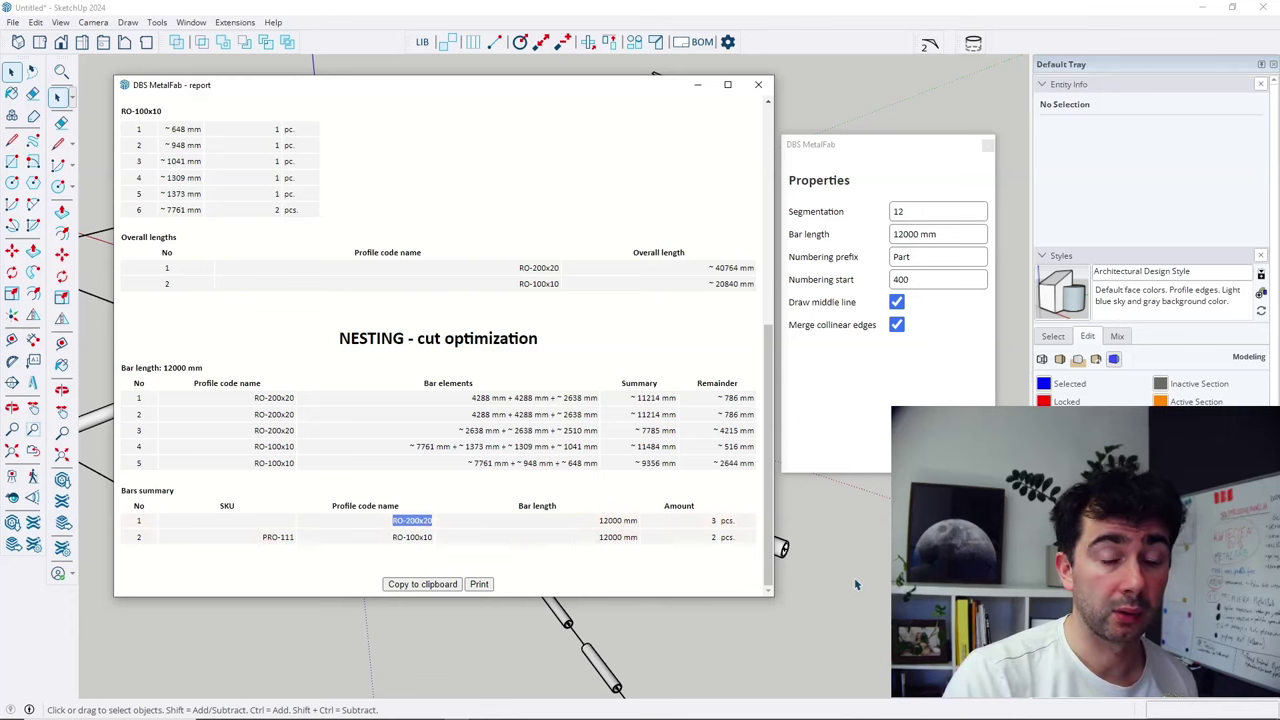
{"action": "left_click", "coordinate": [610, 325]}
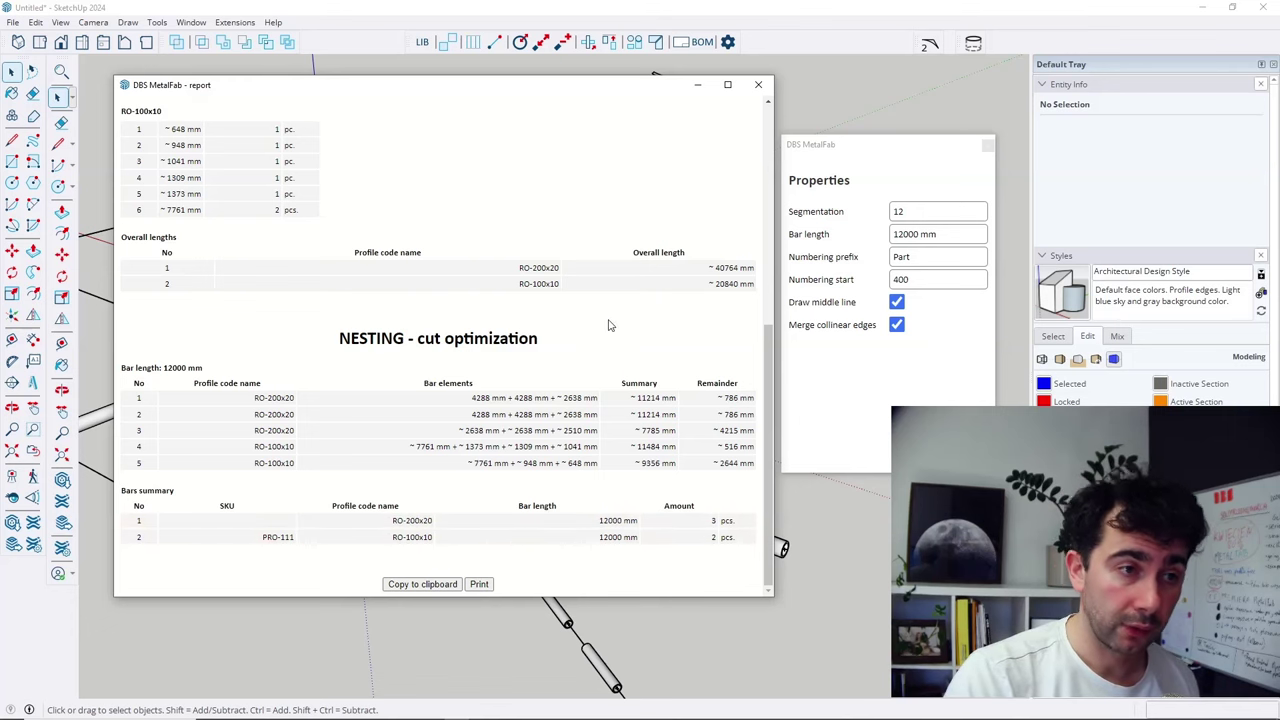
Scroll through the regenerated report and drag its window to the right.
{"action": "scroll", "coordinate": [608, 380], "scroll_direction": "up", "scroll_amount": 3}
{"action": "scroll", "coordinate": [571, 449], "scroll_direction": "down", "scroll_amount": 3}
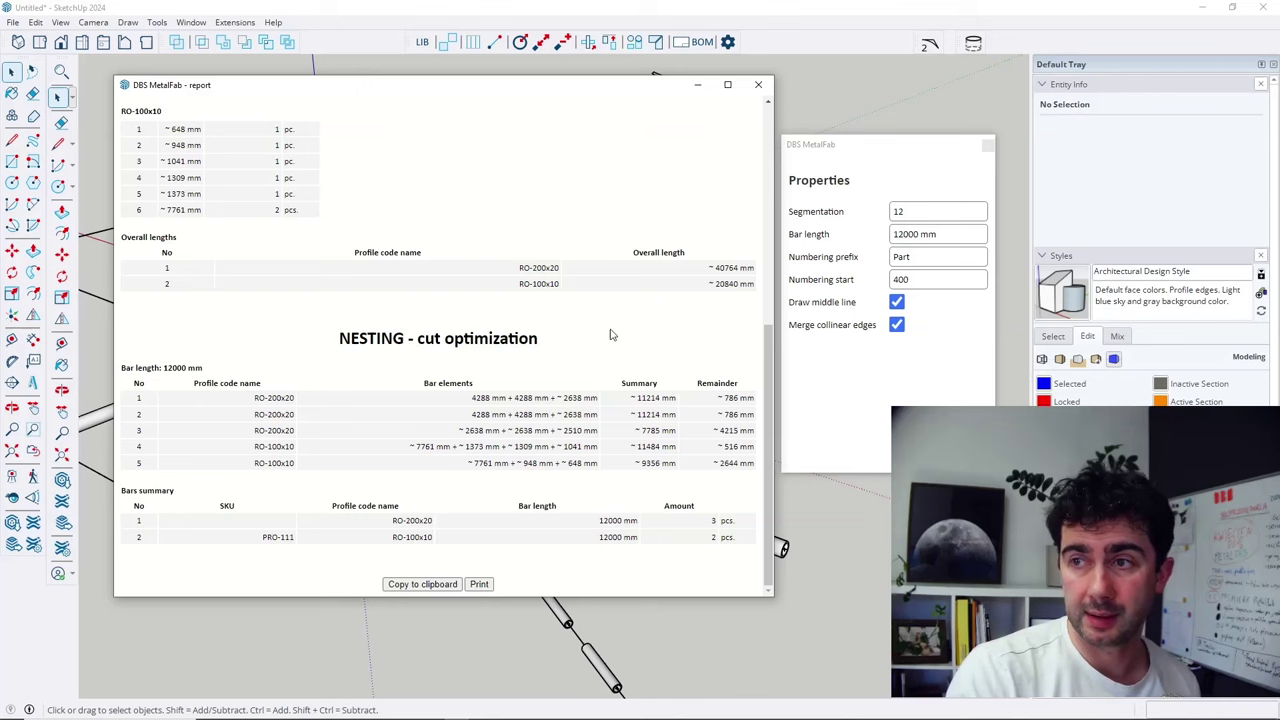
{"action": "scroll", "coordinate": [571, 334], "scroll_direction": "up", "scroll_amount": 5}
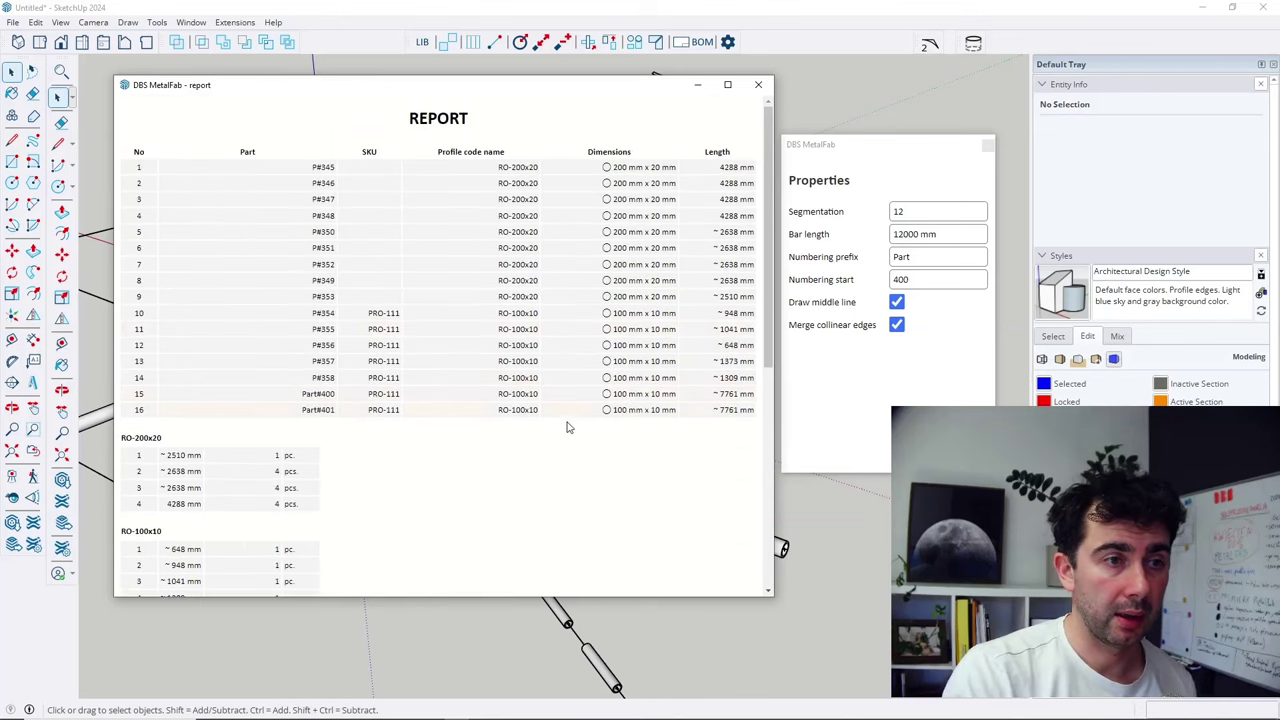
{"action": "scroll", "coordinate": [572, 428], "scroll_direction": "down", "scroll_amount": 5}
{"action": "scroll", "coordinate": [574, 429], "scroll_direction": "up", "scroll_amount": 5}
{"action": "left_click_drag", "start_coordinate": [541, 90], "coordinate": [828, 87]}
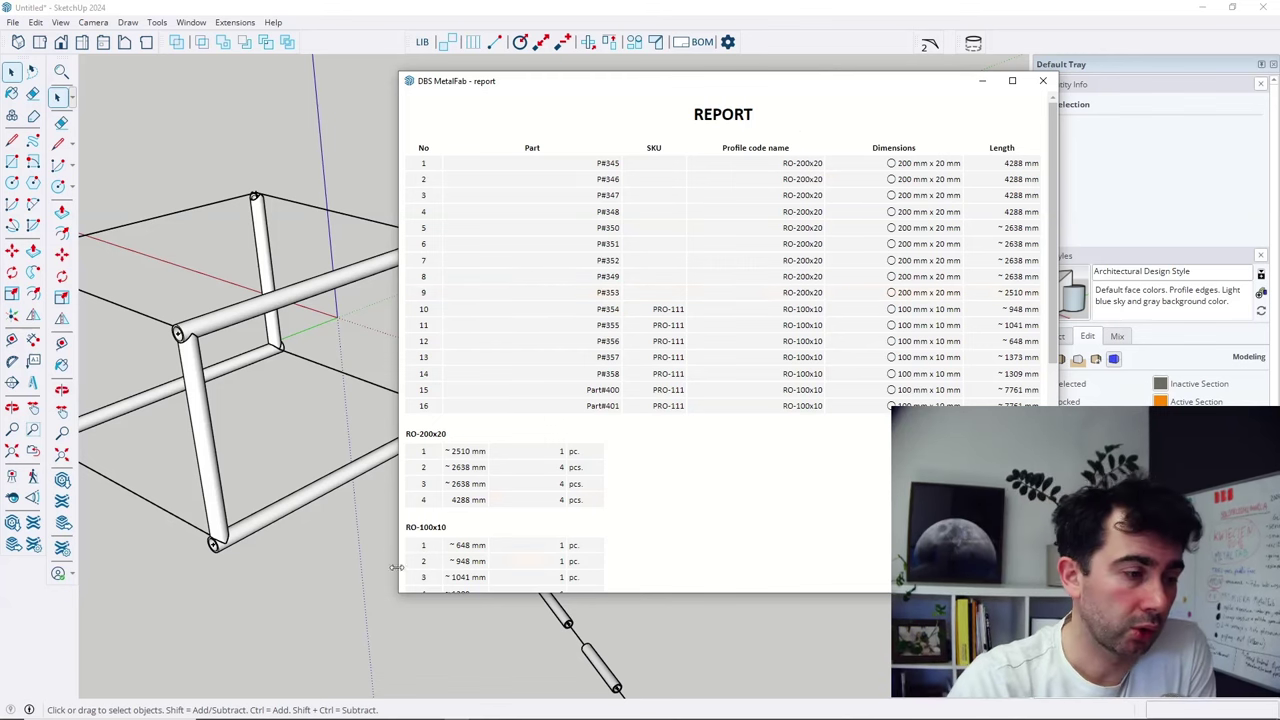
Set the Model Info Units length display precision to 0,0 mm.
{"action": "left_click", "coordinate": [189, 642]}
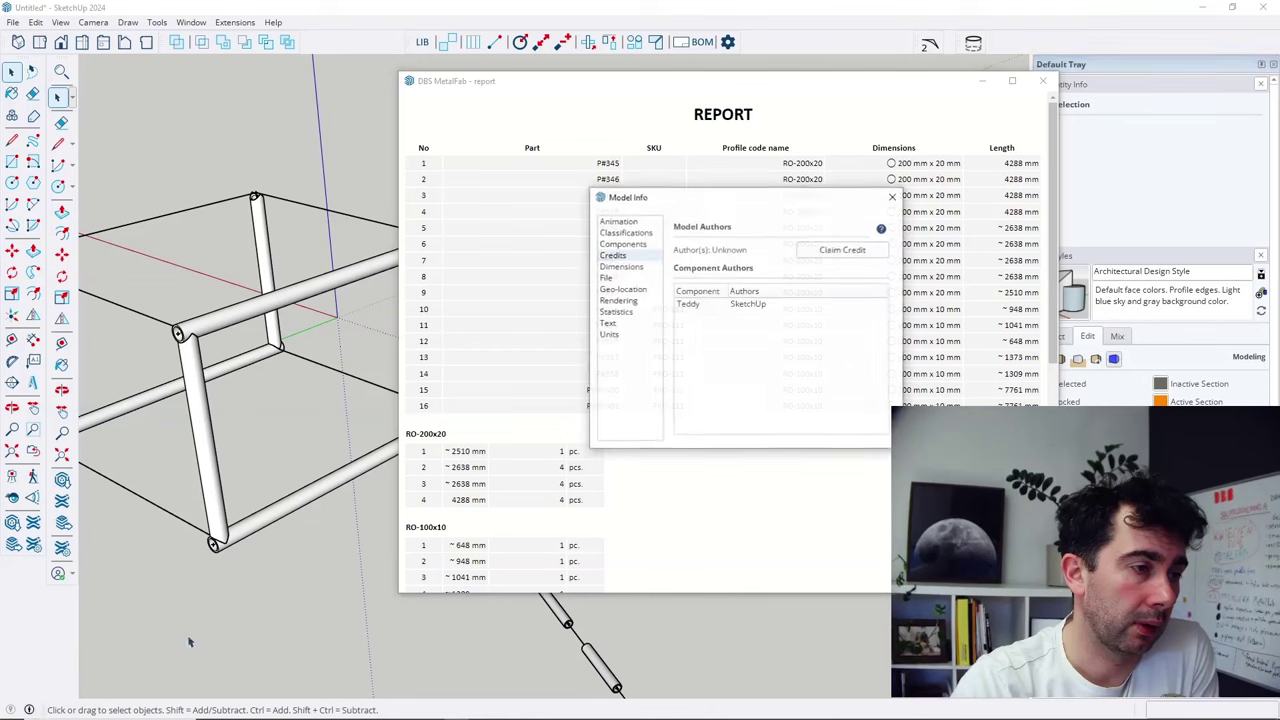
{"action": "left_click_drag", "start_coordinate": [781, 201], "coordinate": [336, 216]}
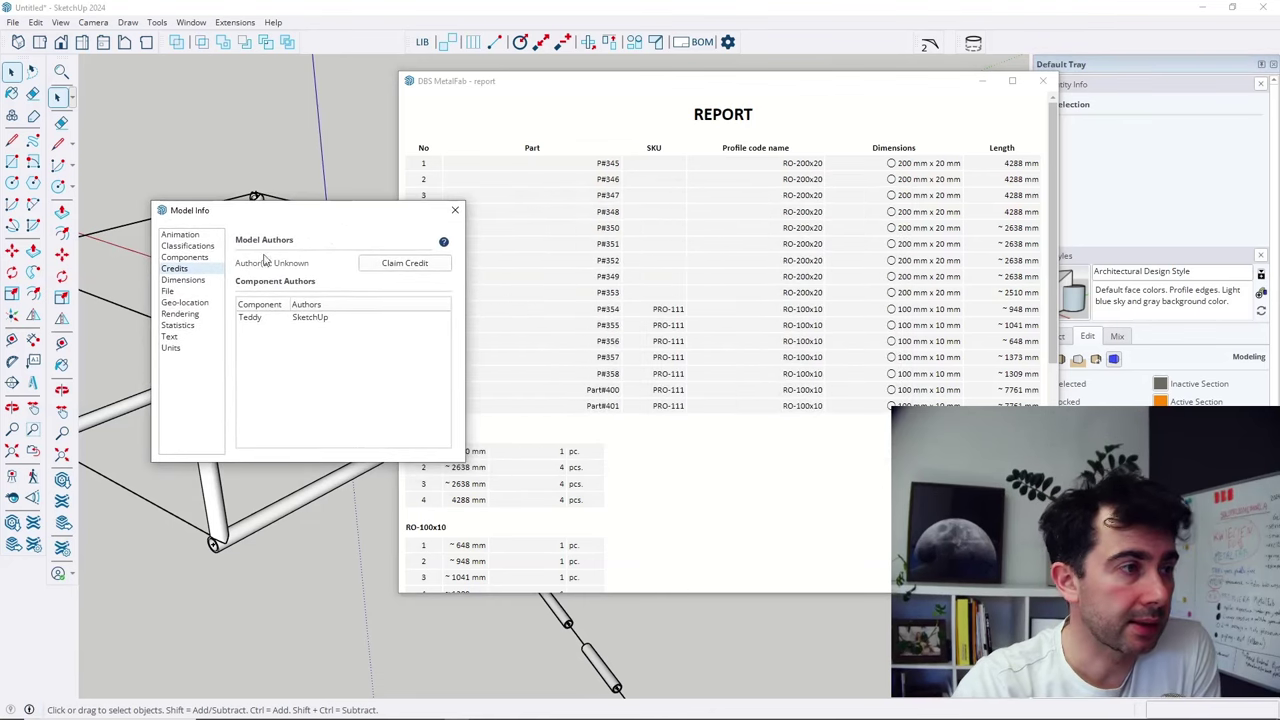
{"action": "left_click", "coordinate": [178, 348]}
{"action": "left_click", "coordinate": [376, 300]}
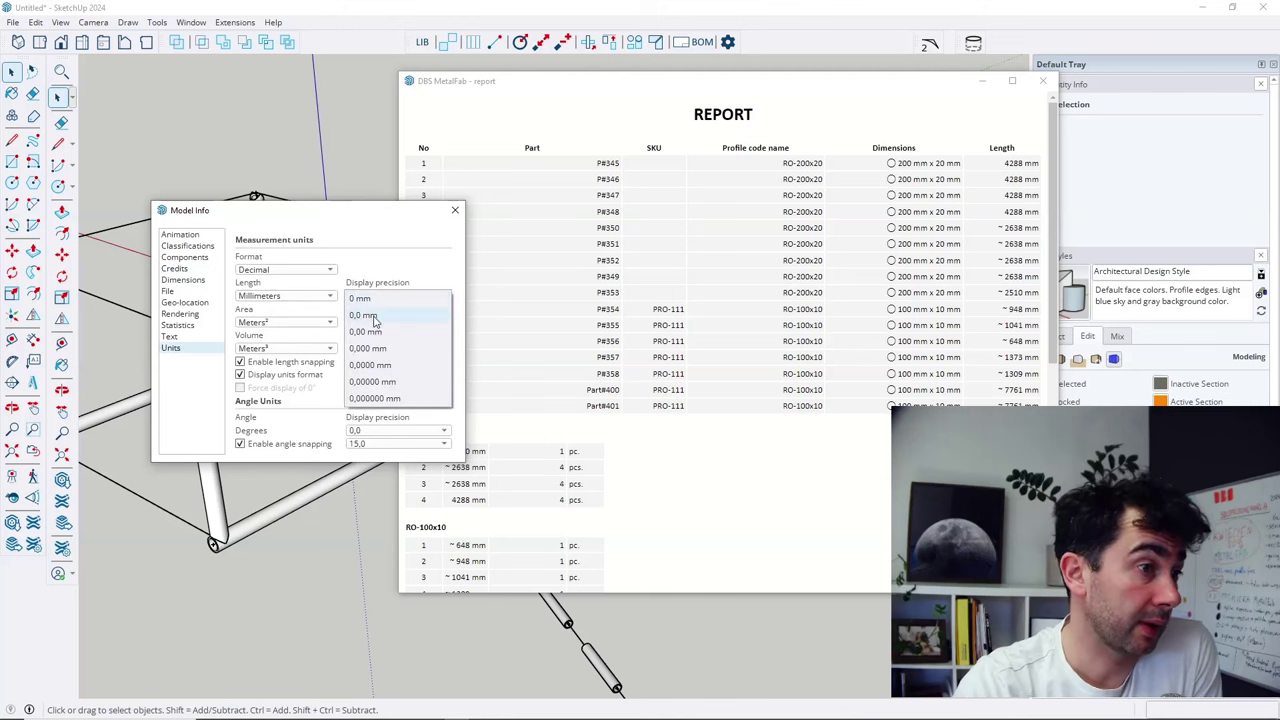
{"action": "left_click", "coordinate": [375, 320]}
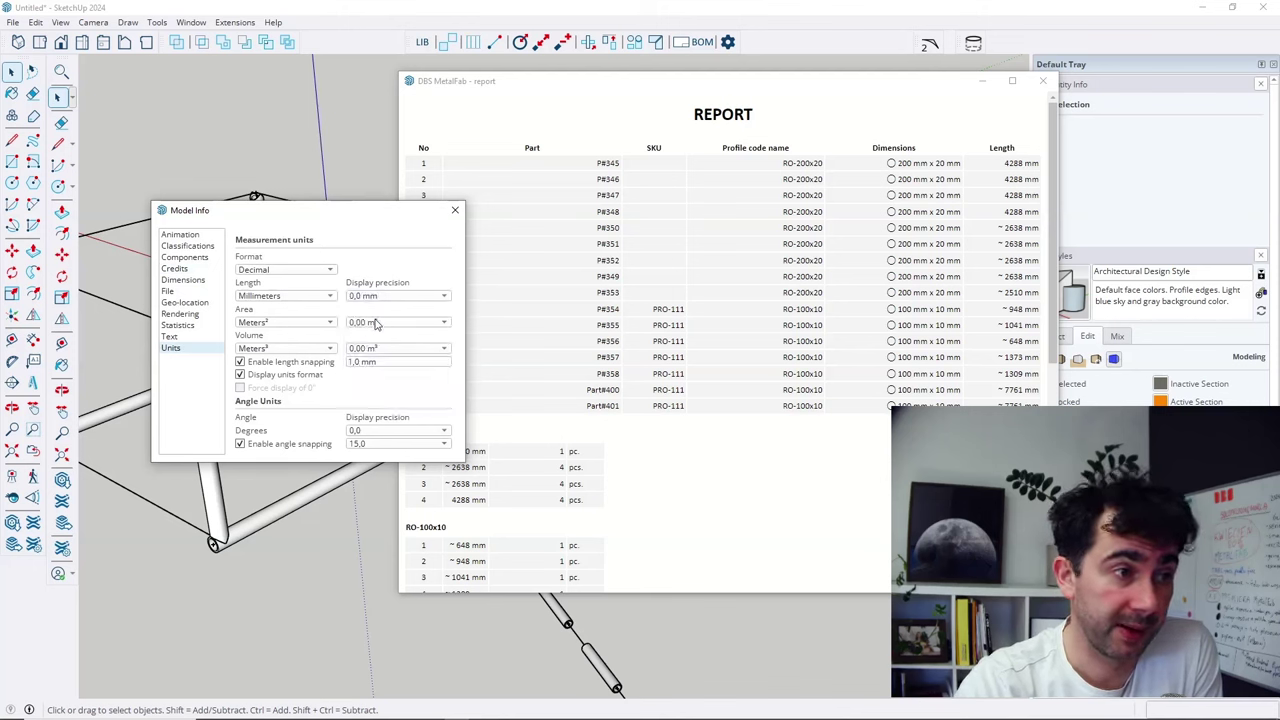
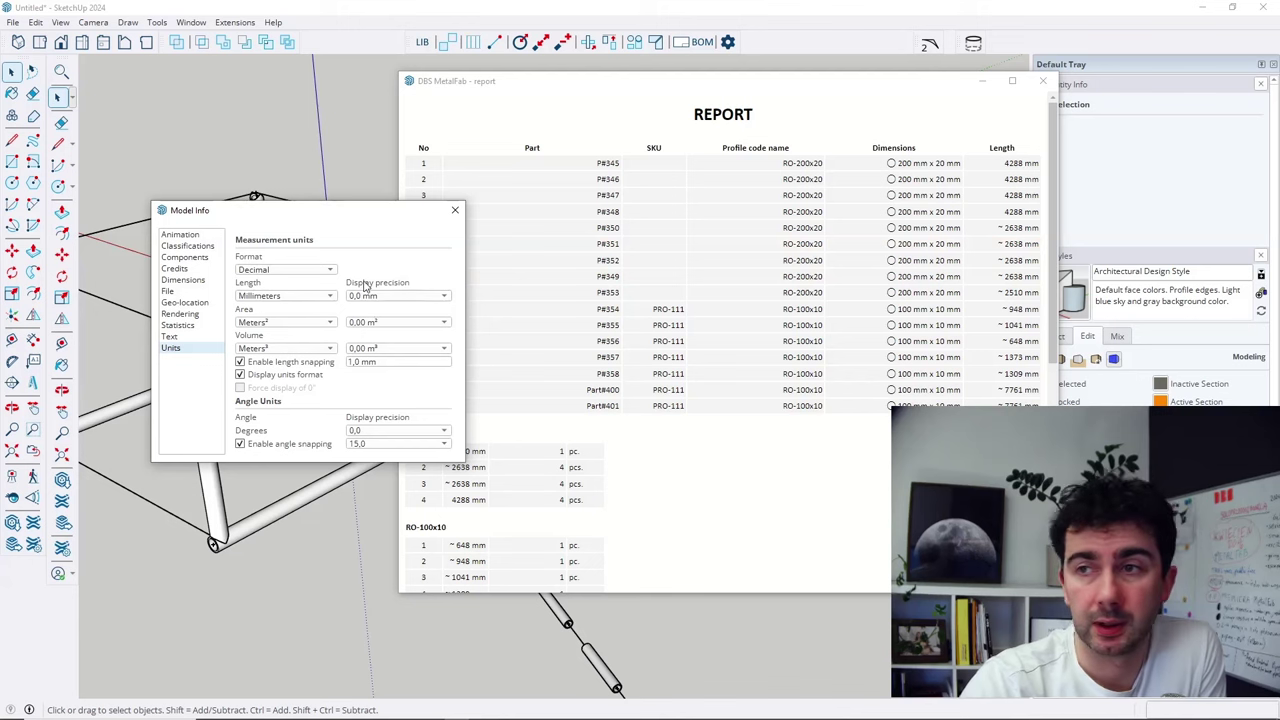
Regenerate the MetalFab parts report with the current unit settings.
{"action": "left_click", "coordinate": [701, 43]}
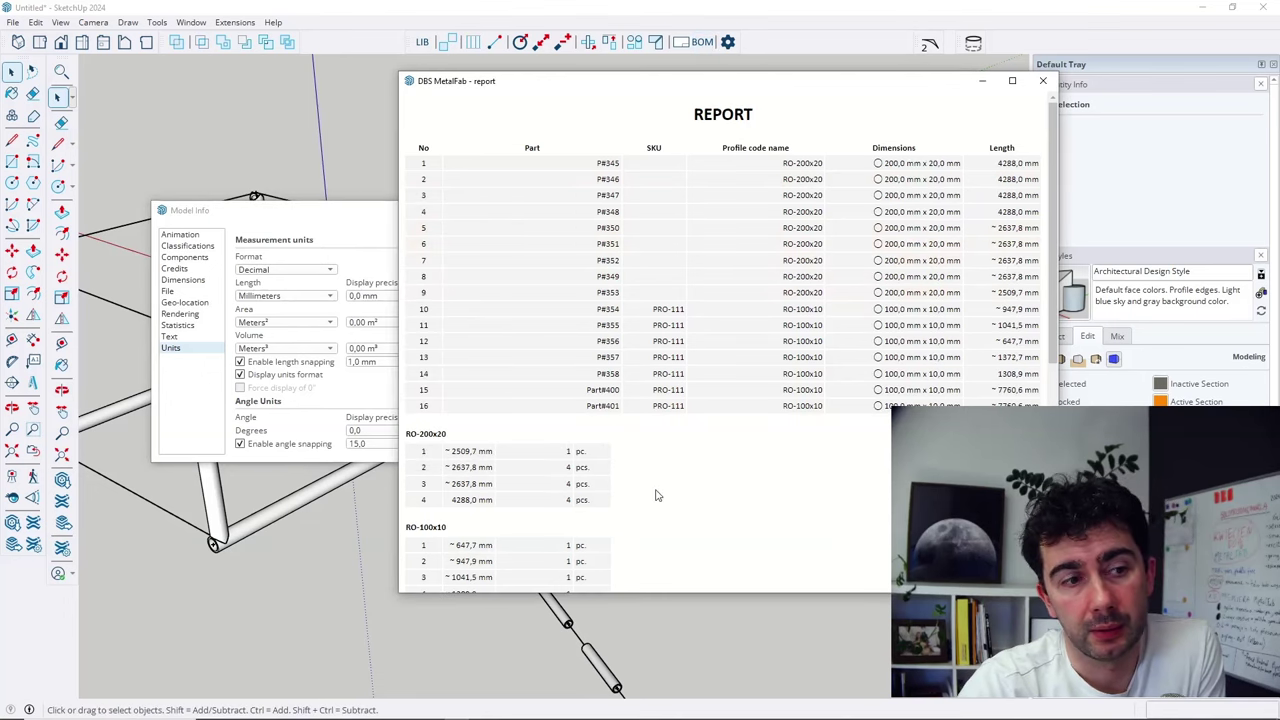
{"action": "scroll", "coordinate": [656, 490], "scroll_direction": "down", "scroll_amount": 5}
{"action": "scroll", "coordinate": [530, 255], "scroll_direction": "down", "scroll_amount": 1}
{"action": "scroll", "coordinate": [600, 280], "scroll_direction": "up", "scroll_amount": 6}
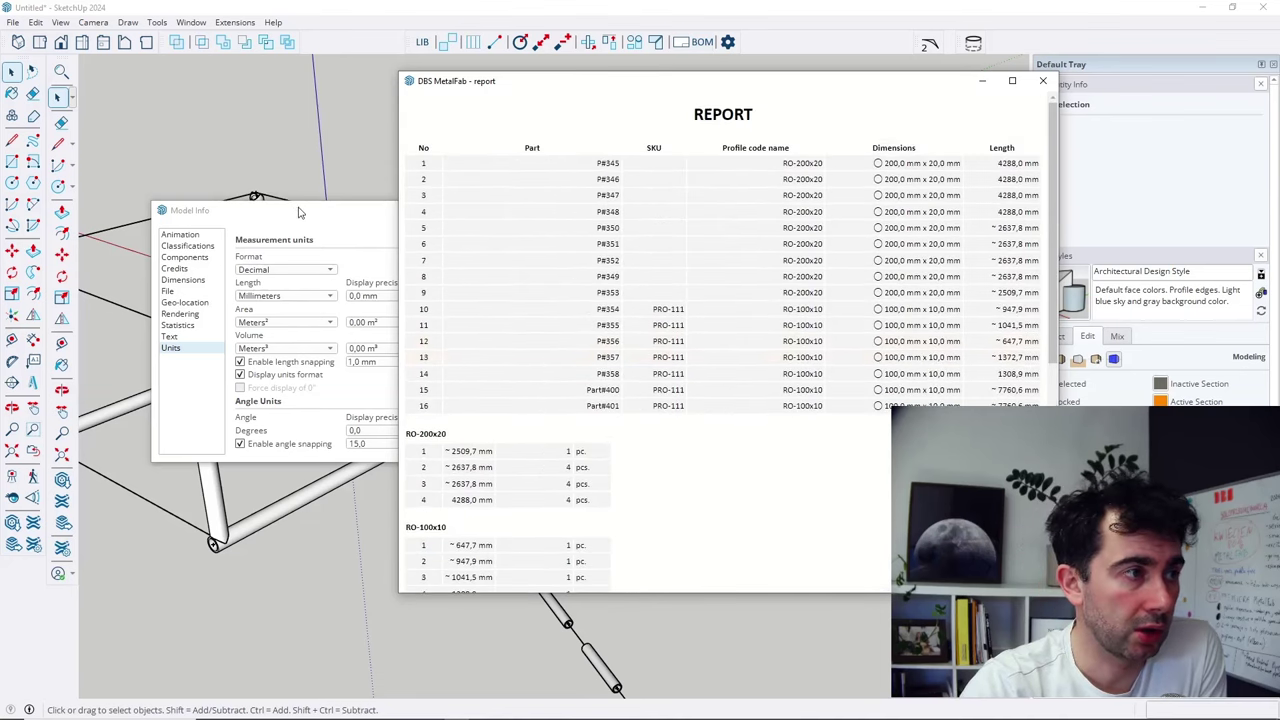
Set length display precision to 0,00 mm and regenerate the BOM report.
{"action": "left_click_drag", "start_coordinate": [300, 209], "coordinate": [172, 190]}
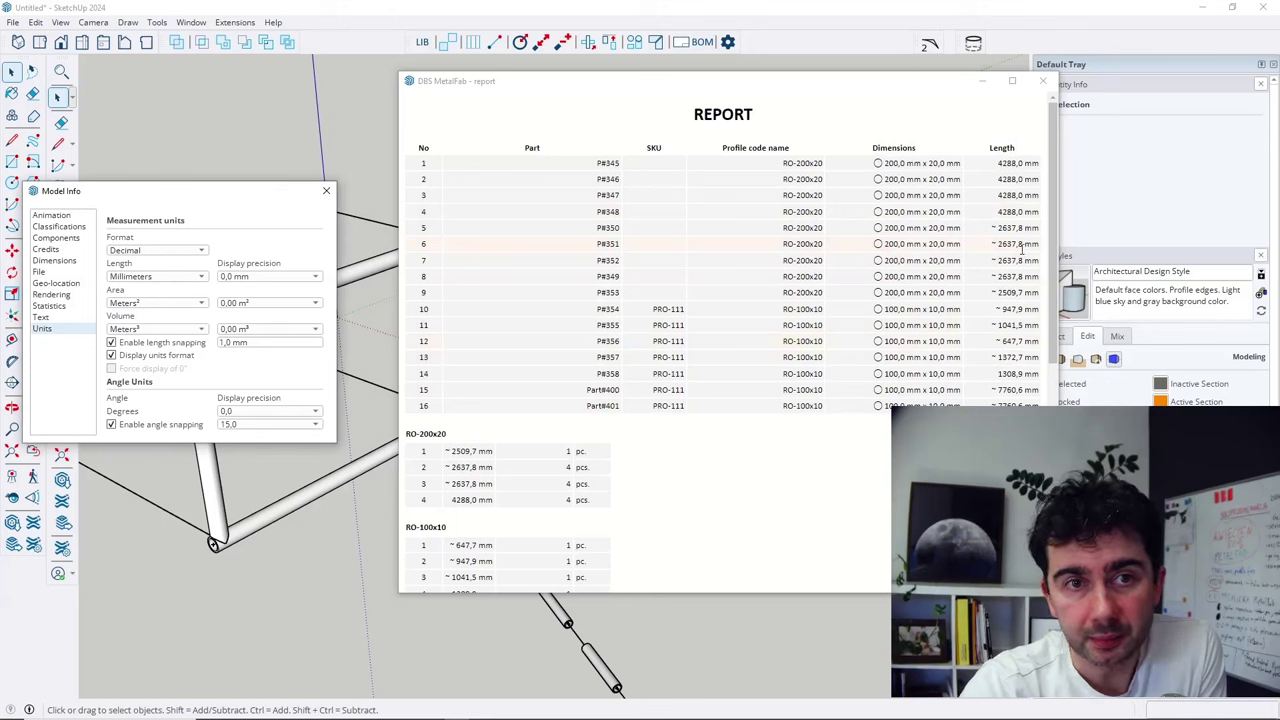
{"action": "left_click", "coordinate": [268, 278]}
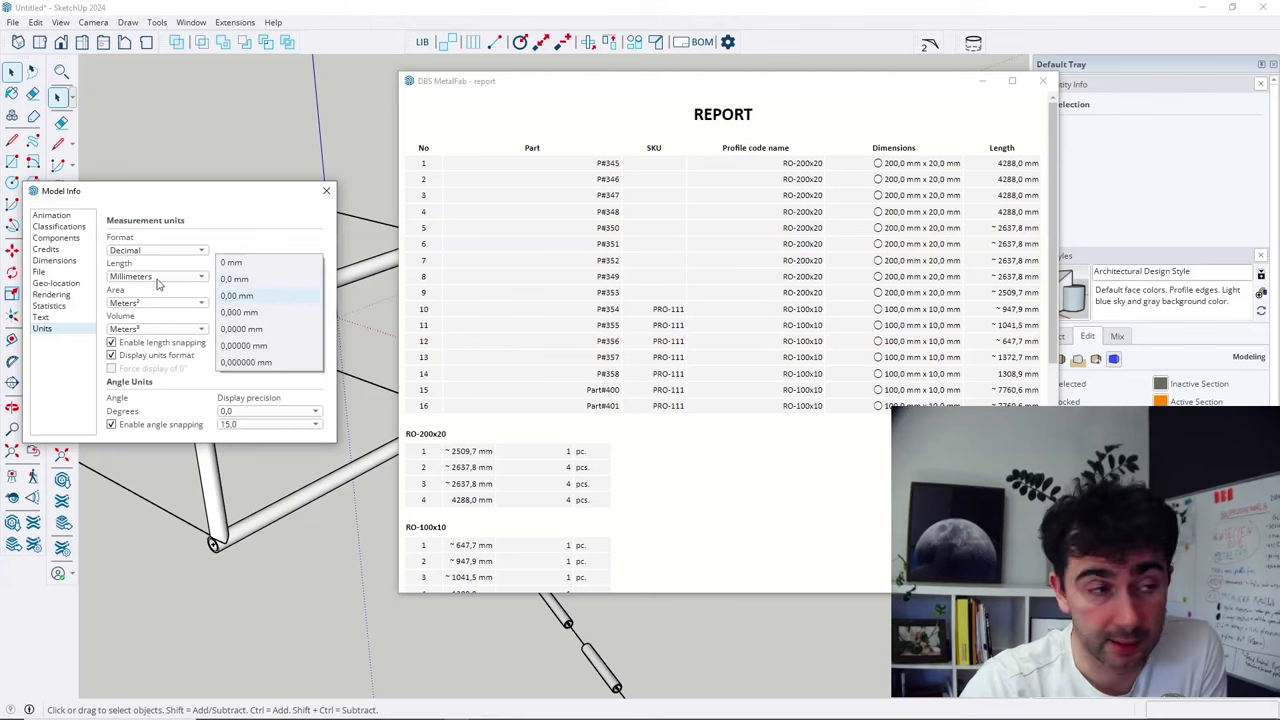
{"action": "left_click", "coordinate": [257, 296]}
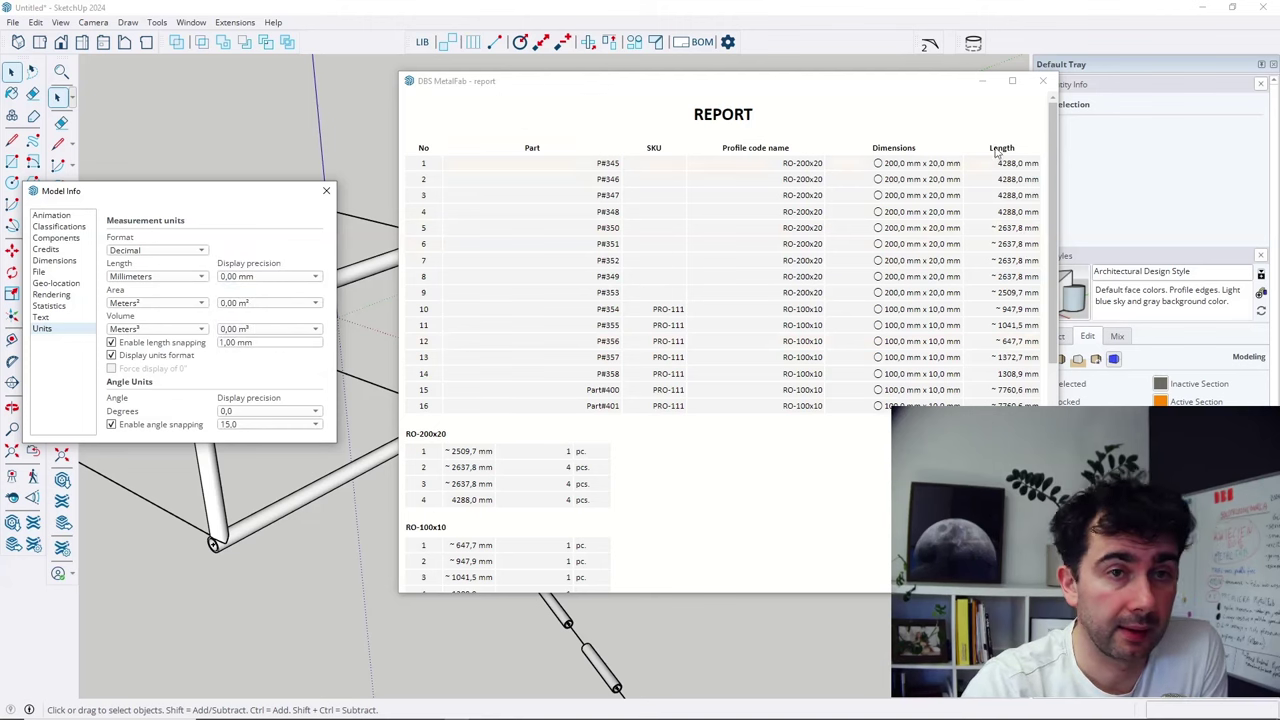
{"action": "left_click", "coordinate": [728, 43]}
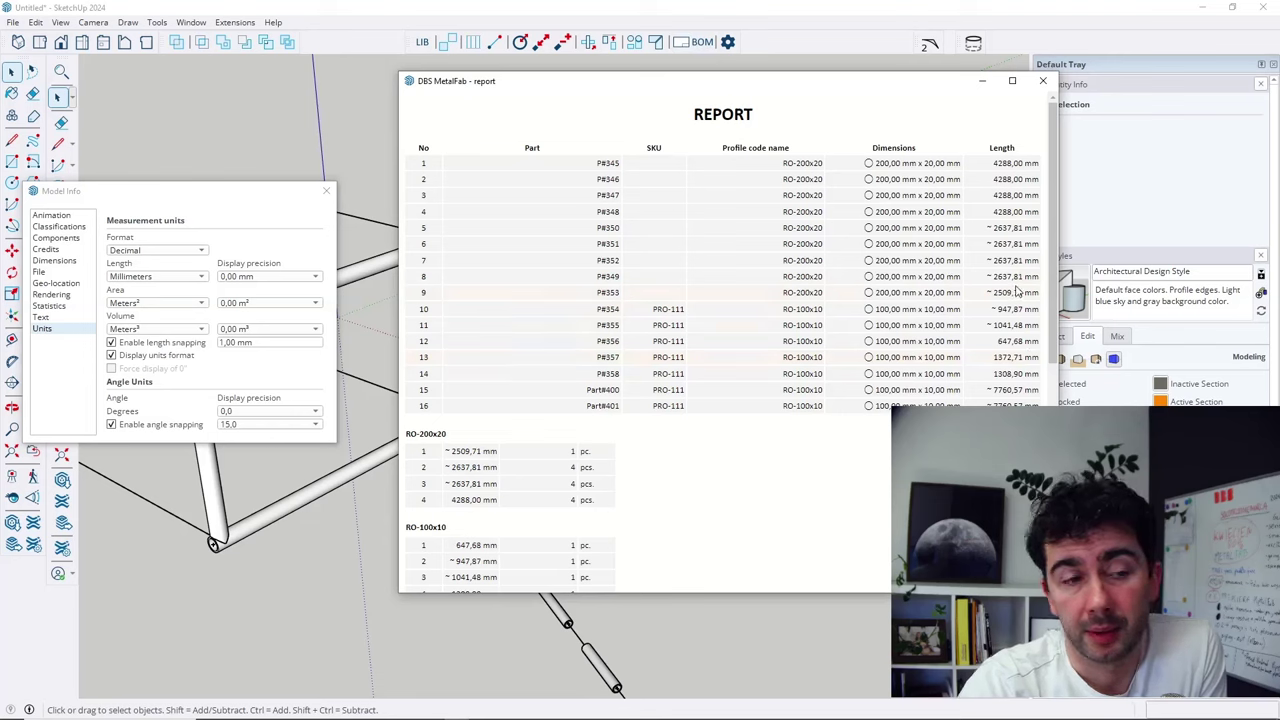
{"action": "scroll", "coordinate": [217, 588], "scroll_direction": "down", "scroll_amount": 2}
{"action": "scroll", "coordinate": [260, 588], "scroll_direction": "up", "scroll_amount": 3}
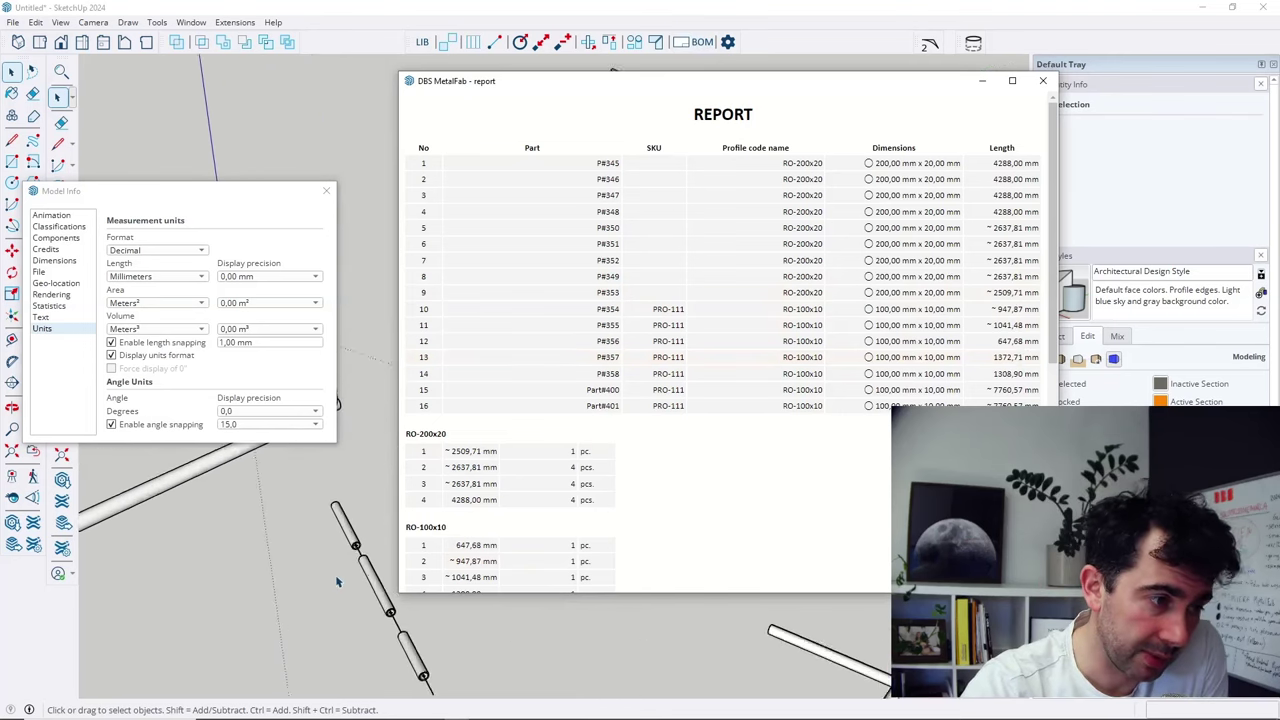
{"action": "middle_click_drag", "start_coordinate": [337, 586], "coordinate": [252, 570]}
{"action": "scroll", "coordinate": [252, 570], "scroll_direction": "down", "scroll_amount": 3}
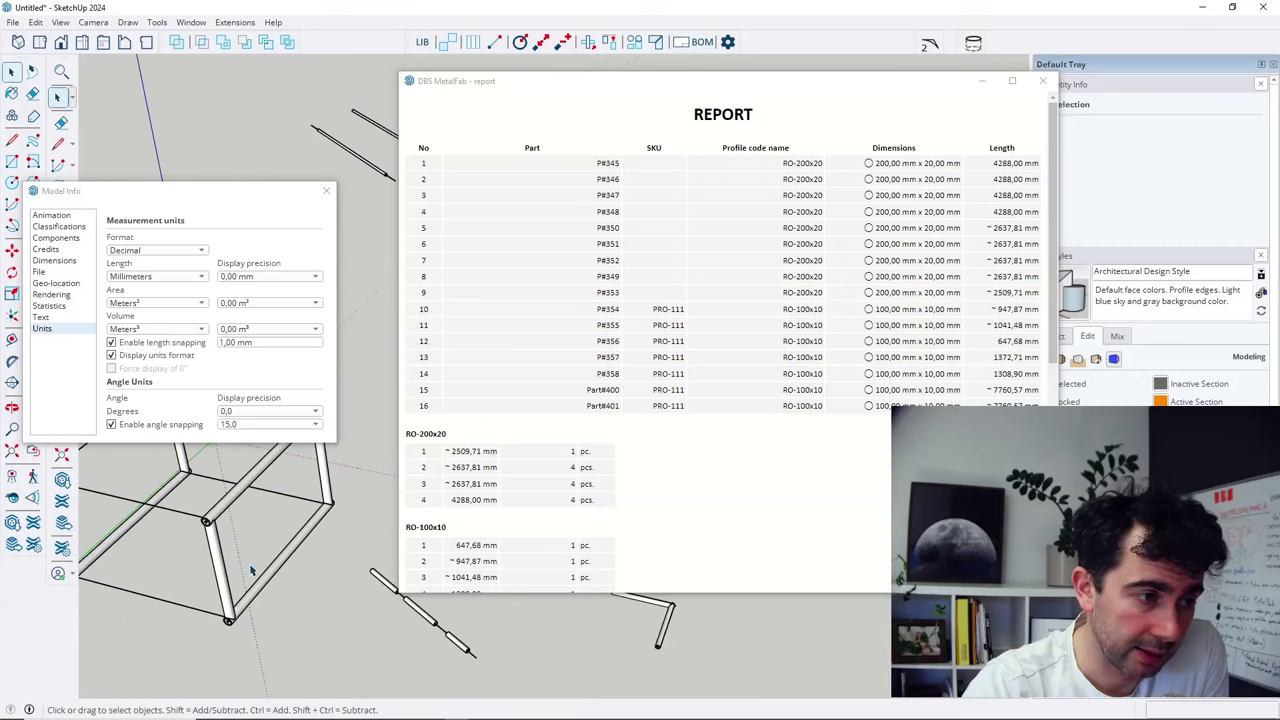
{"action": "scroll", "coordinate": [240, 570], "scroll_direction": "up", "scroll_amount": 2}
{"action": "scroll", "coordinate": [216, 570], "scroll_direction": "up", "scroll_amount": 1}
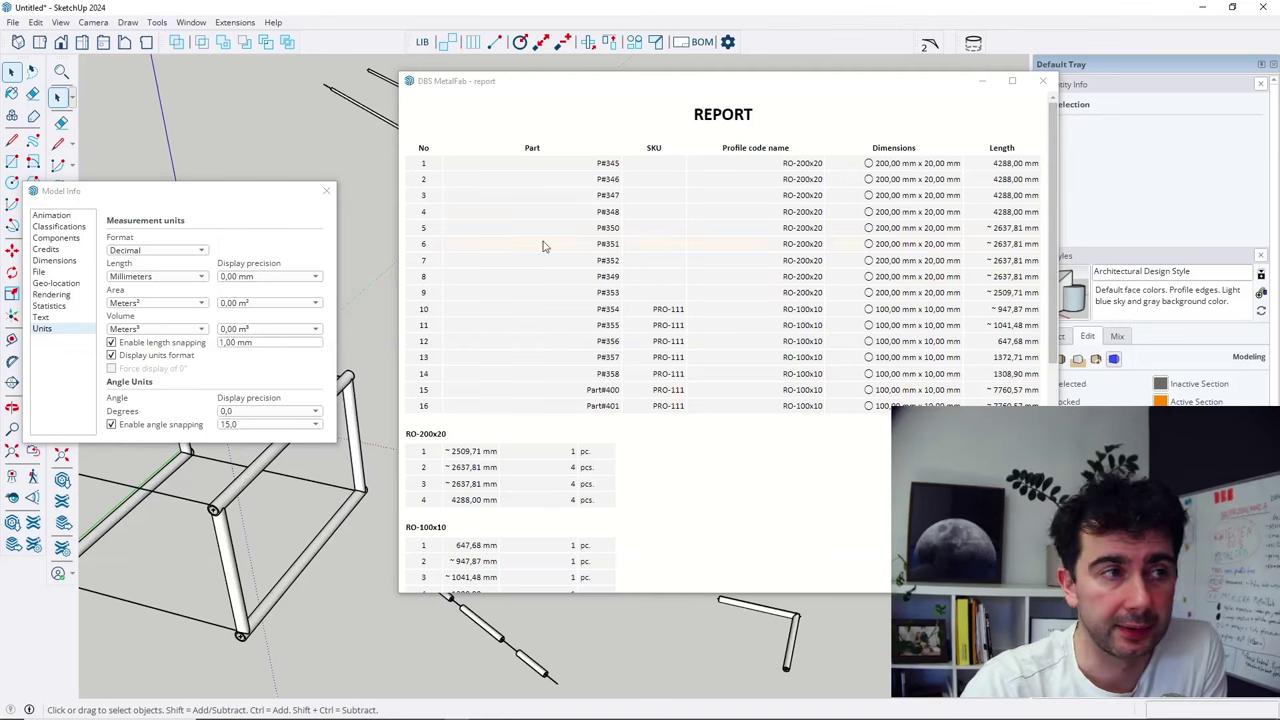
{"action": "left_click_drag", "start_coordinate": [249, 194], "coordinate": [311, 174]}
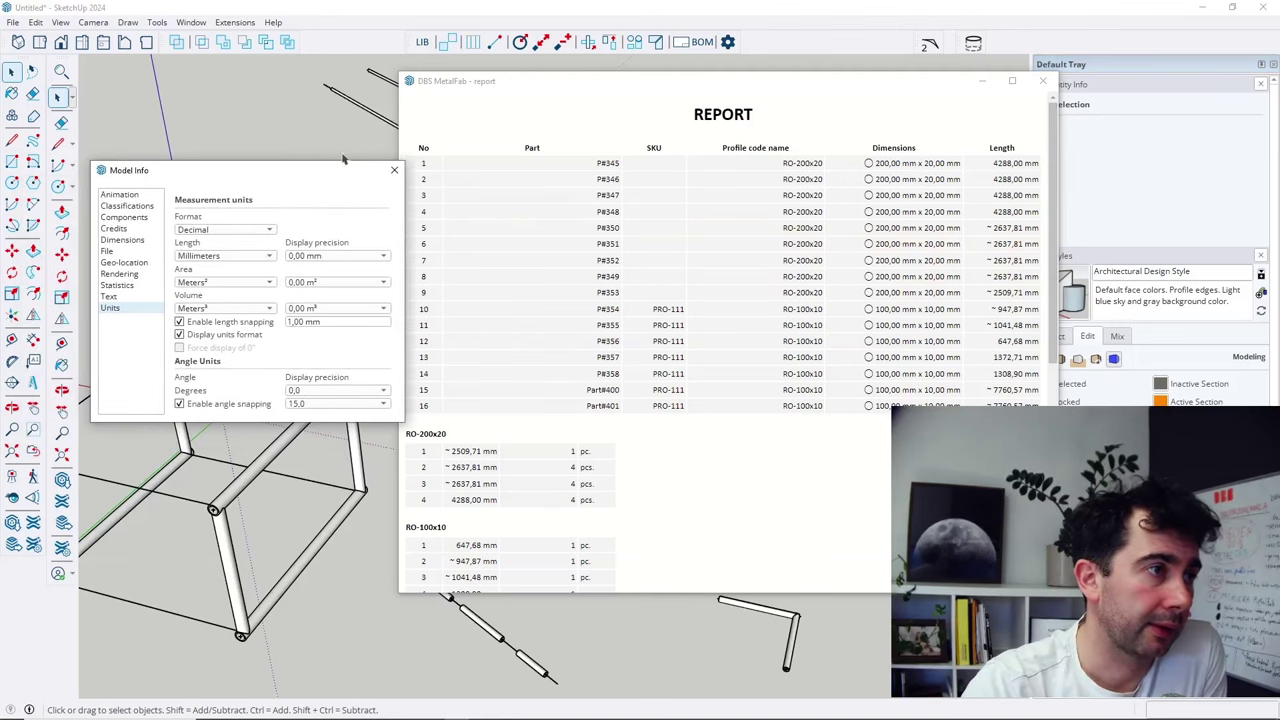
Switch model units to Fractional with 1/64" length precision.
{"action": "left_click_drag", "start_coordinate": [464, 84], "coordinate": [510, 136]}
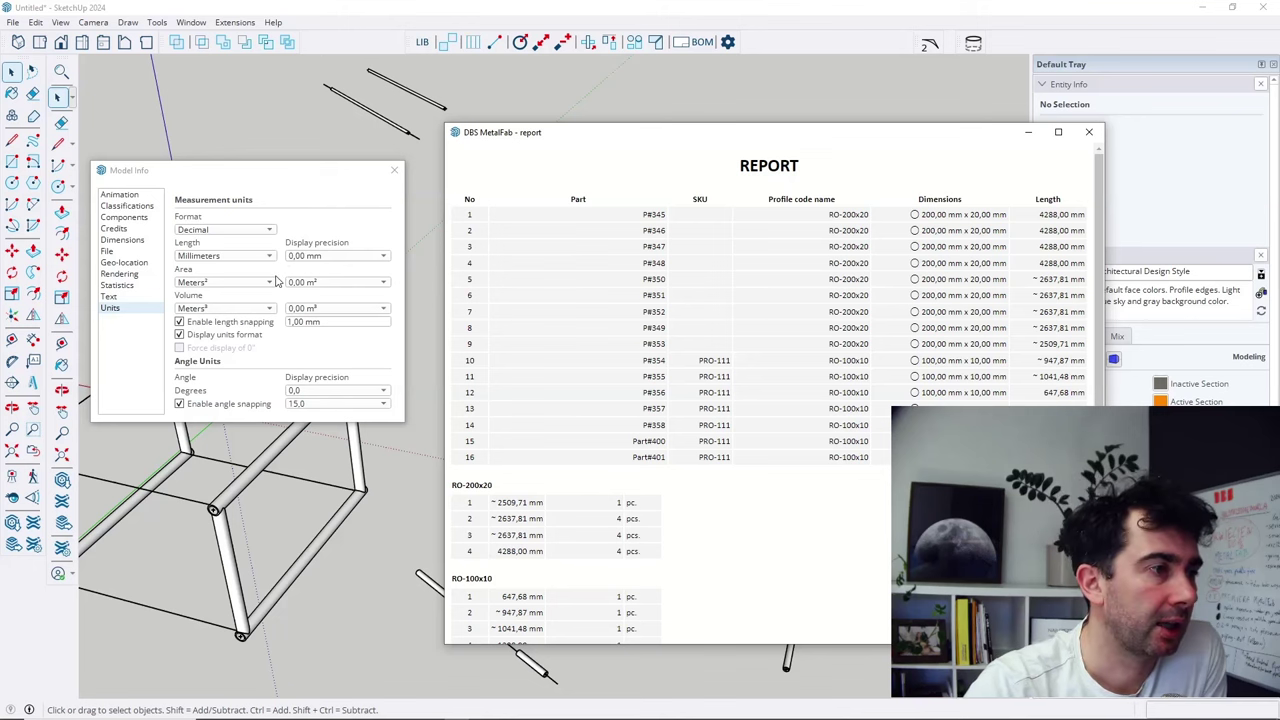
{"action": "left_click", "coordinate": [214, 231]}
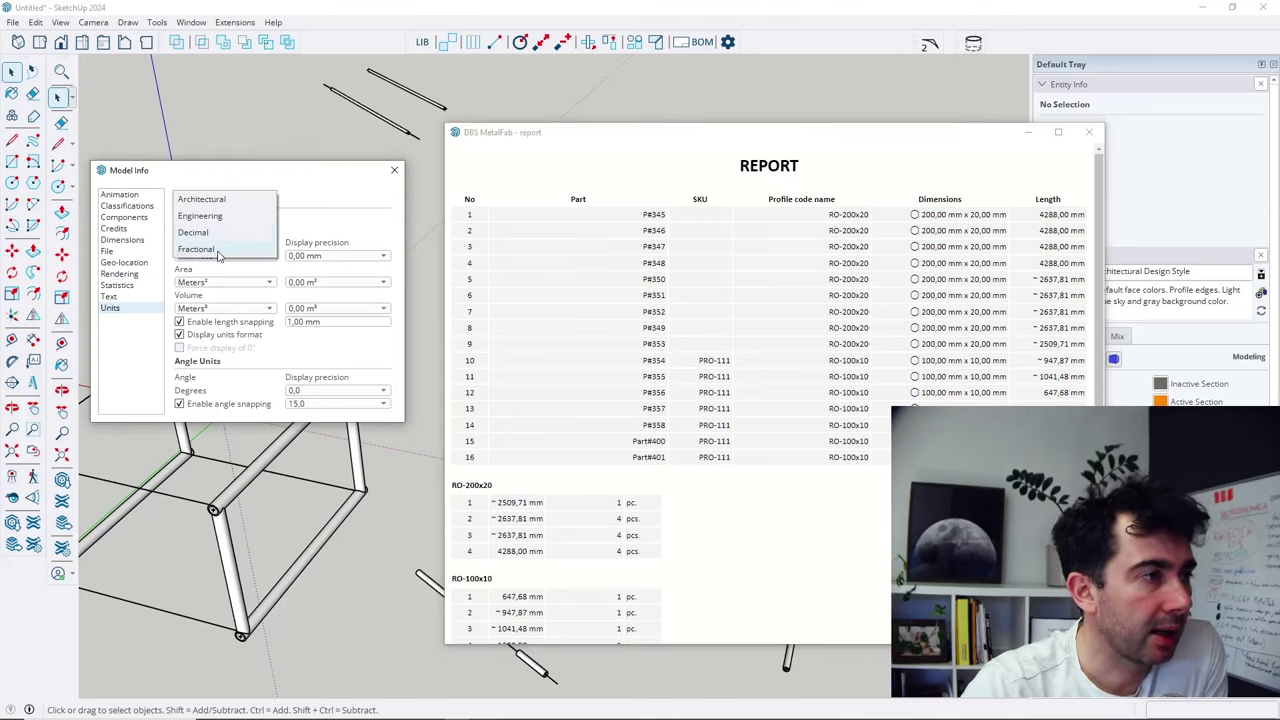
{"action": "left_click", "coordinate": [215, 249]}
{"action": "left_click", "coordinate": [322, 258]}
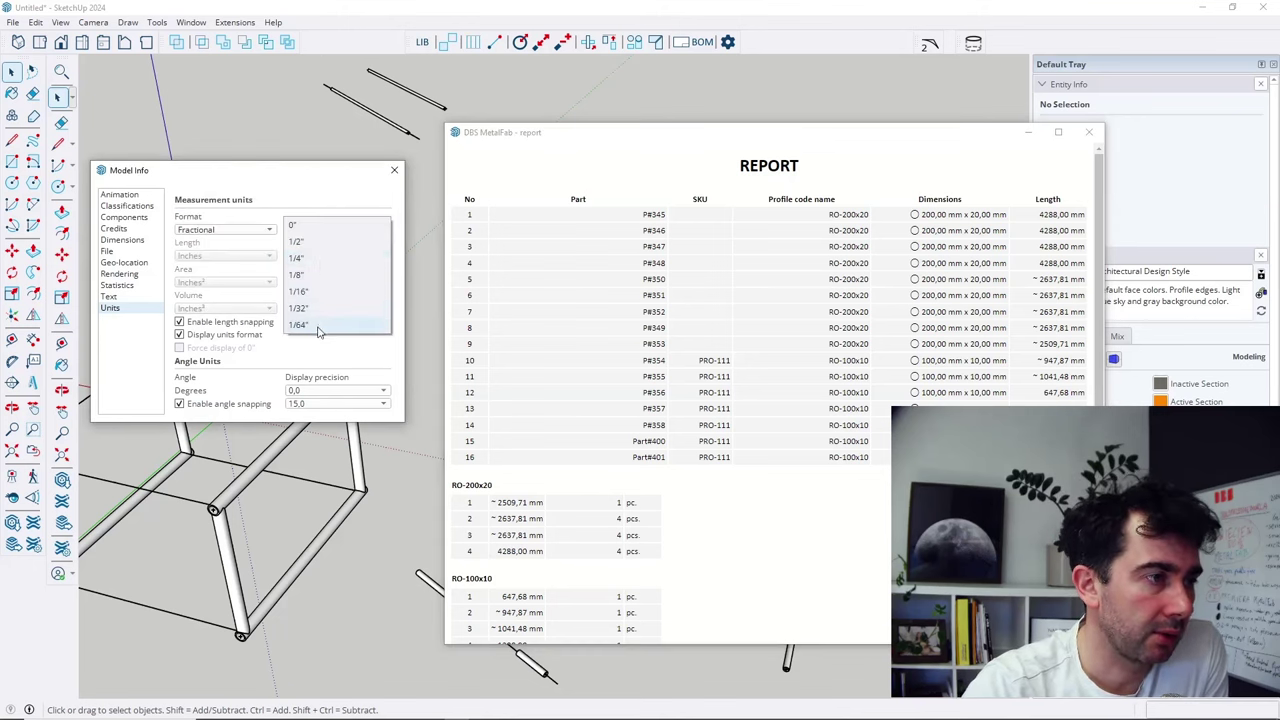
{"action": "left_click", "coordinate": [302, 324]}
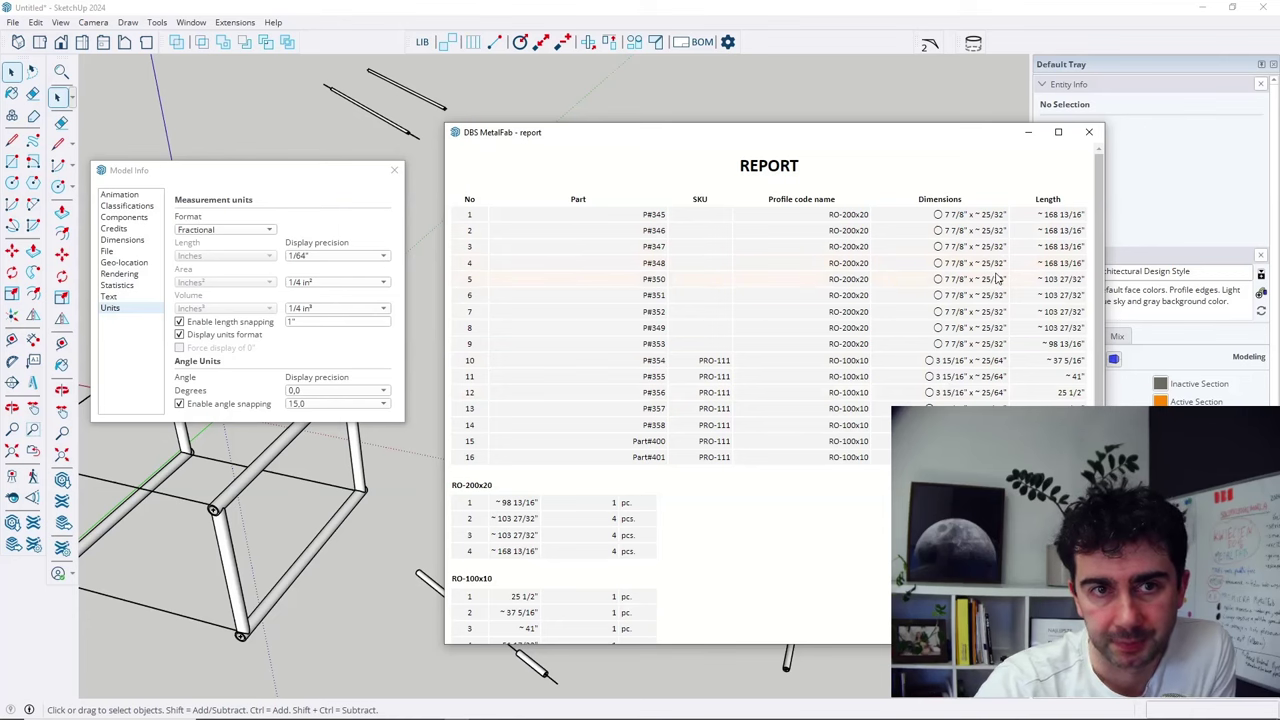
{"action": "scroll", "coordinate": [980, 362], "scroll_direction": "down", "scroll_amount": 5}
{"action": "scroll", "coordinate": [980, 362], "scroll_direction": "up", "scroll_amount": 5}
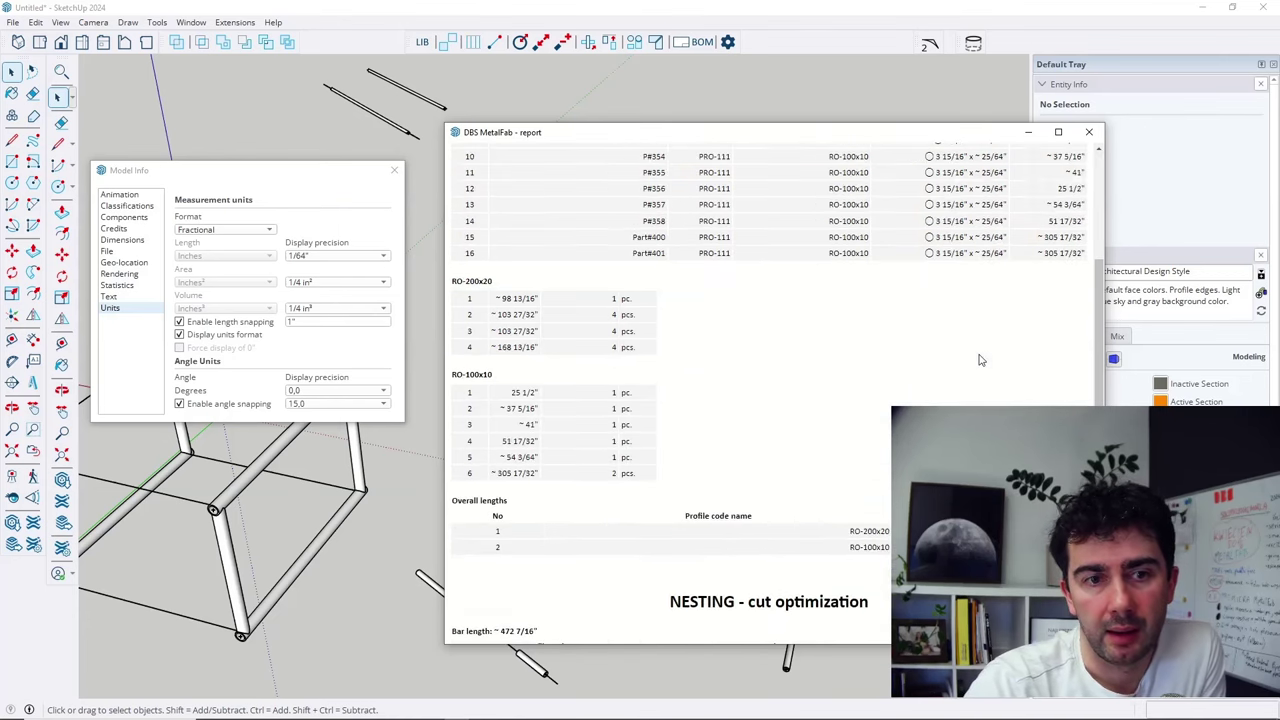
Change the unit format to Architectural at 1/64" and regenerate the report in feet and inches.
{"action": "left_click", "coordinate": [220, 230]}
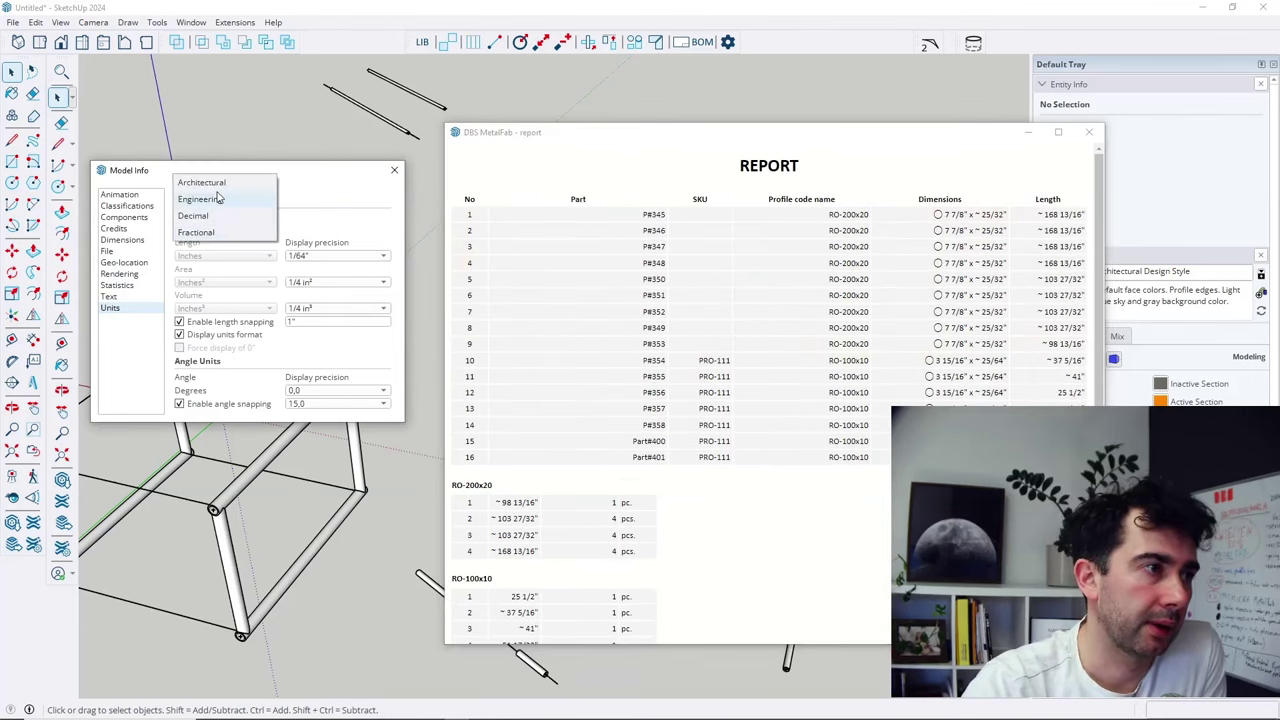
{"action": "left_click", "coordinate": [220, 179]}
{"action": "left_click", "coordinate": [330, 258]}
{"action": "left_click", "coordinate": [330, 262]}
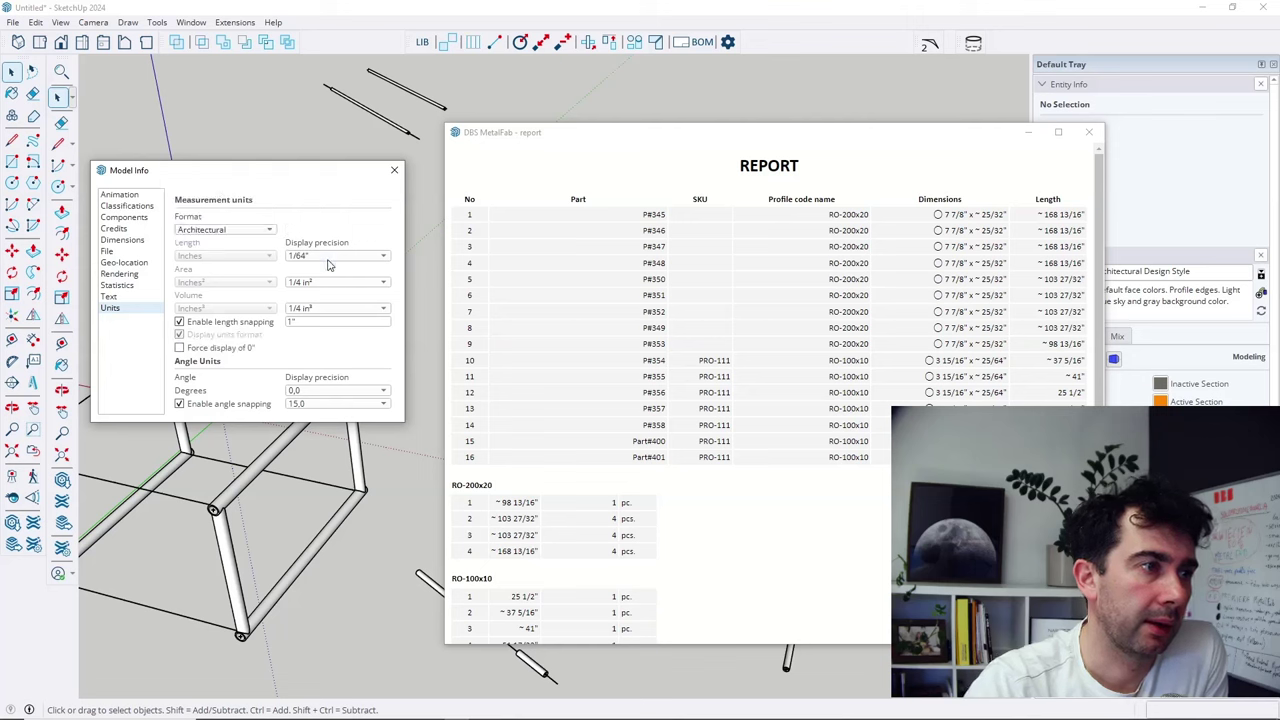
{"action": "left_click", "coordinate": [703, 42]}
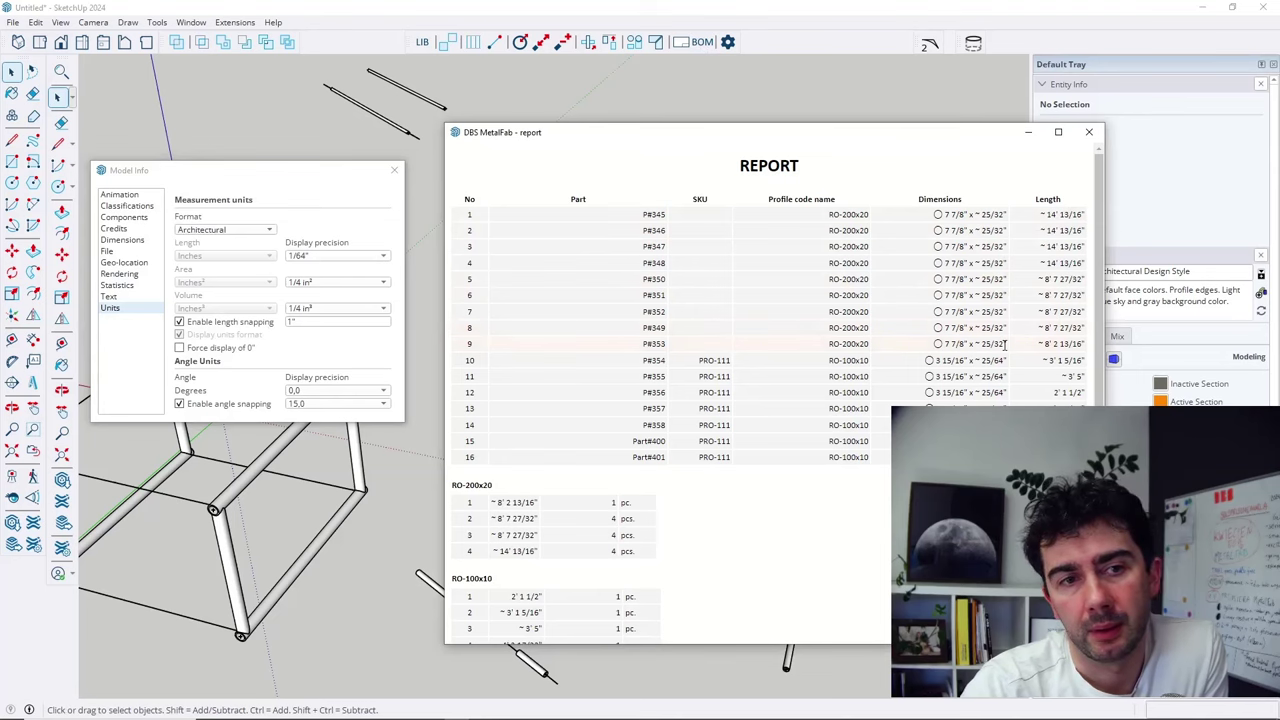
{"action": "scroll", "coordinate": [870, 400], "scroll_direction": "down", "scroll_amount": 8}
{"action": "scroll", "coordinate": [738, 426], "scroll_direction": "up", "scroll_amount": 6}
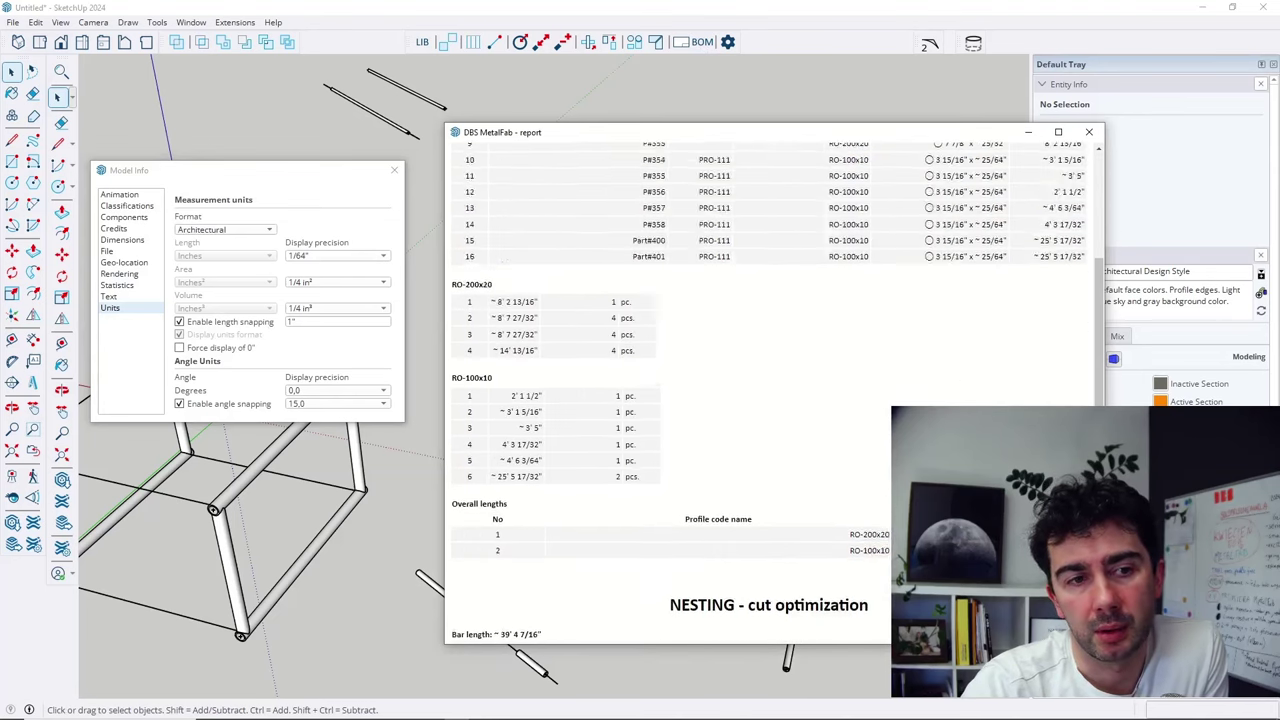
{"action": "scroll", "coordinate": [738, 426], "scroll_direction": "up", "scroll_amount": 2}
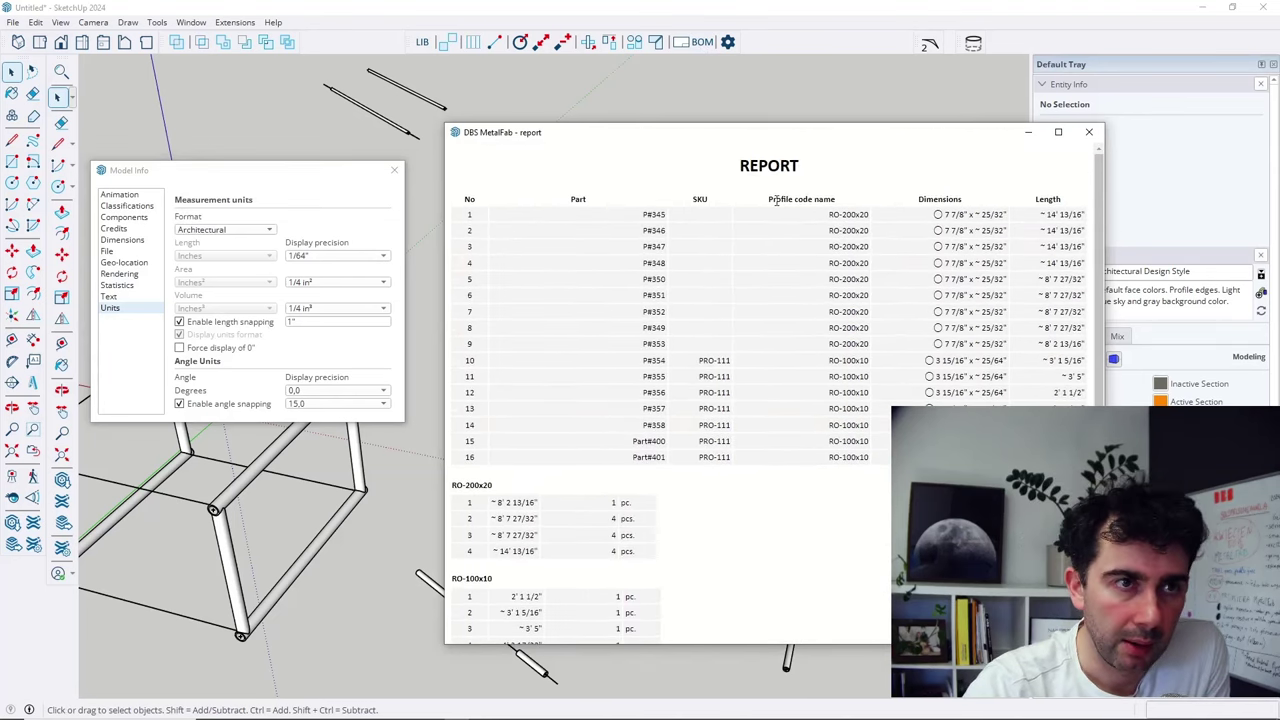
Select the RO-200x20 profile names and row 1 dimensions in the report, then clear the selection.
{"action": "left_click_drag", "start_coordinate": [768, 202], "coordinate": [882, 218]}
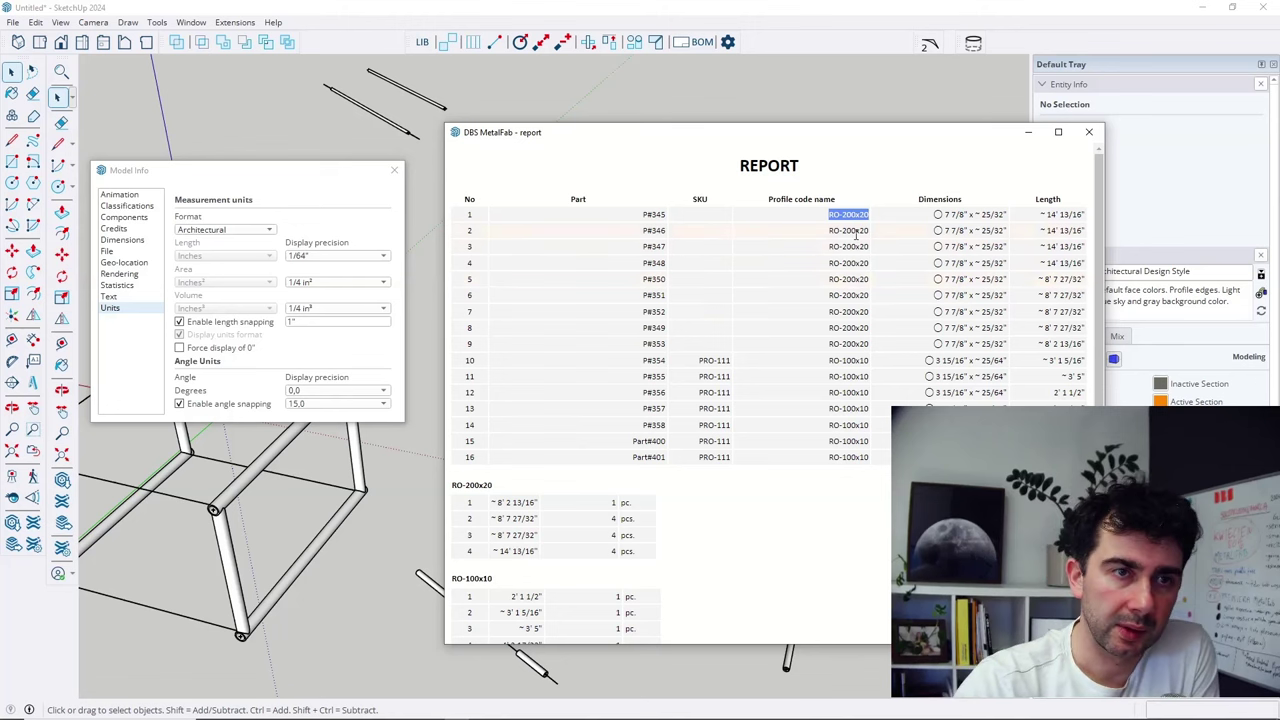
{"action": "left_click_drag", "start_coordinate": [826, 232], "coordinate": [872, 233]}
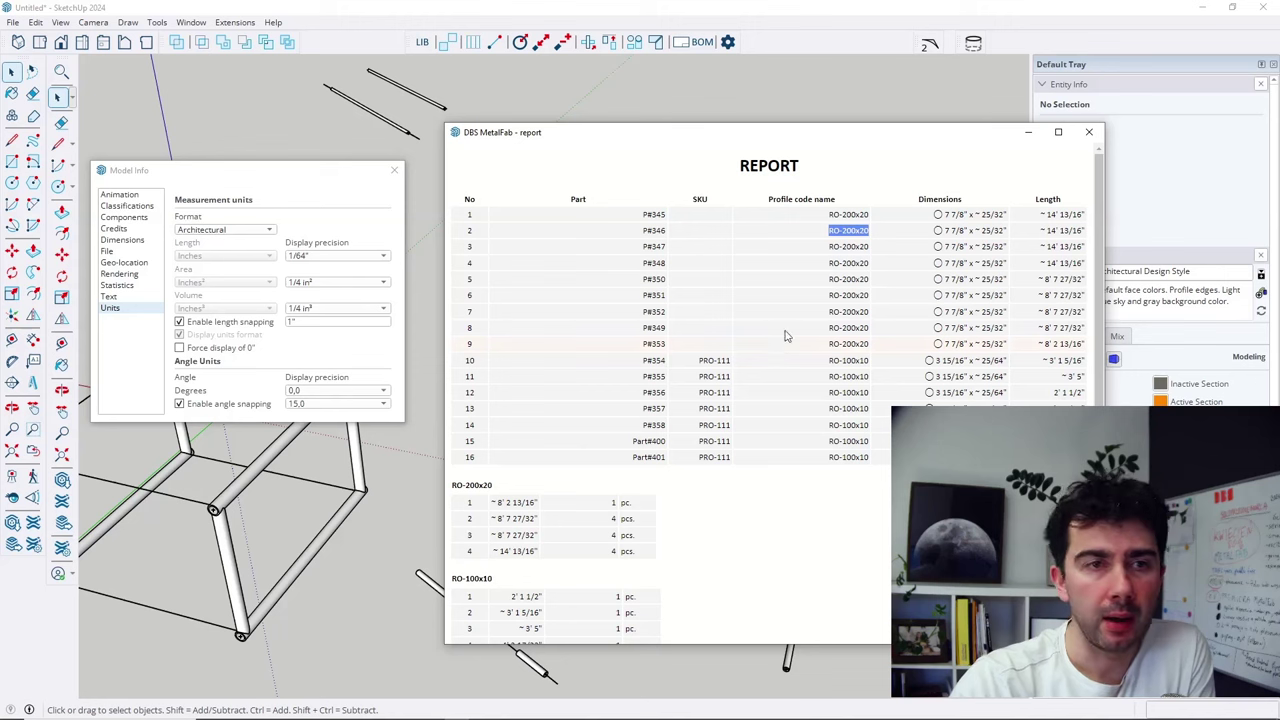
{"action": "left_click_drag", "start_coordinate": [932, 214], "coordinate": [1012, 222]}
{"action": "left_click", "coordinate": [969, 273]}
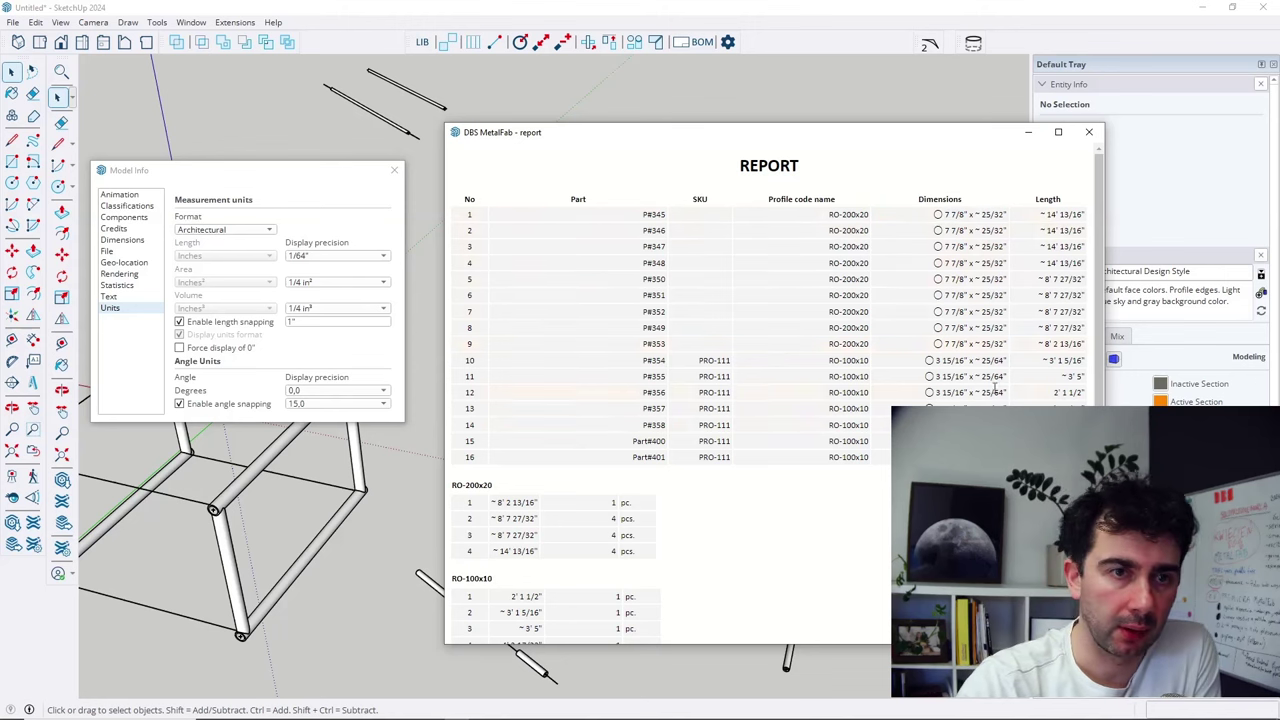
{"action": "scroll", "coordinate": [997, 389], "scroll_direction": "down", "scroll_amount": 3}
{"action": "scroll", "coordinate": [694, 363], "scroll_direction": "up", "scroll_amount": 3}
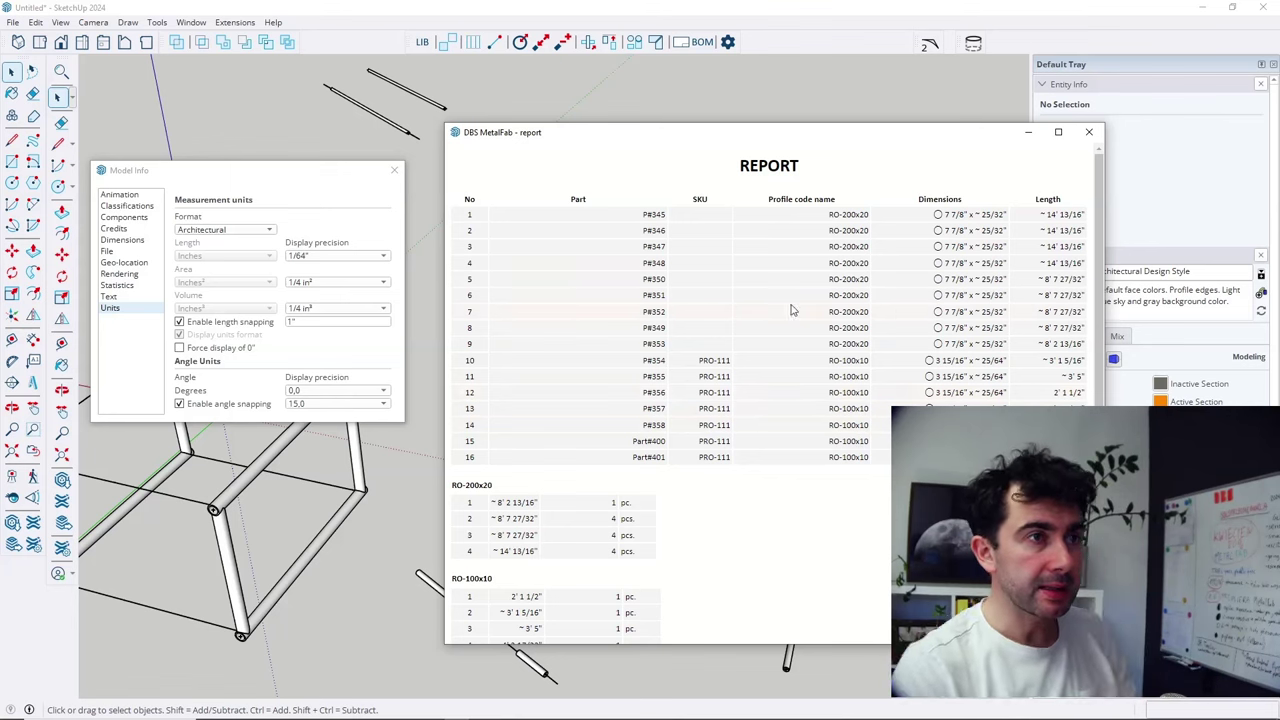
Close the Model Info dialog and the DBS MetalFab report window.
{"action": "left_click", "coordinate": [393, 173]}
{"action": "left_click", "coordinate": [393, 173]}
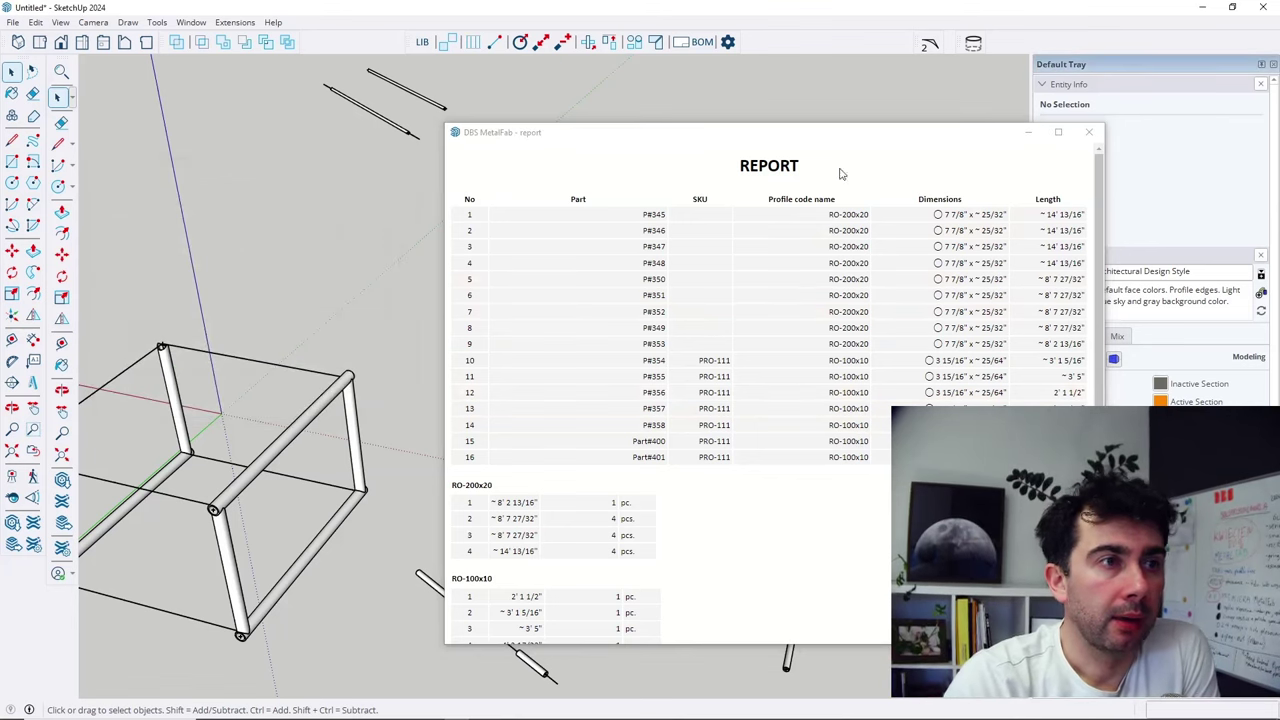
{"action": "left_click", "coordinate": [1088, 132]}
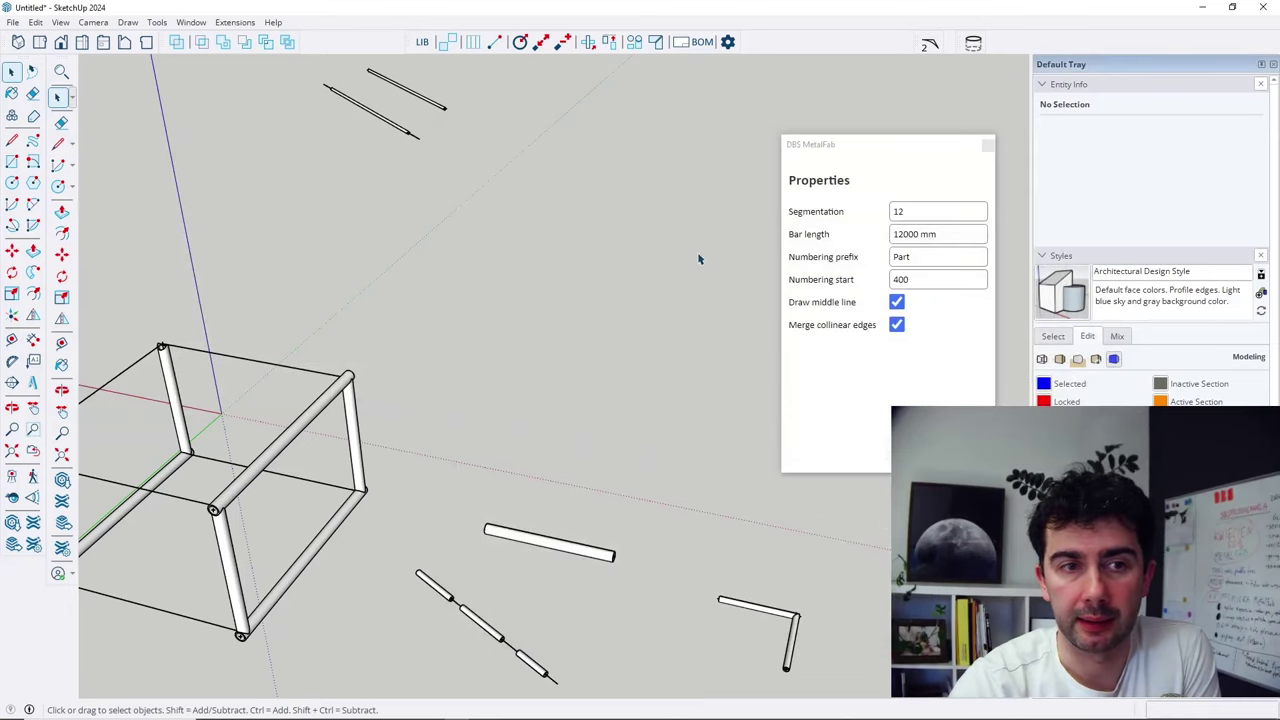
Close the MetalFab Properties panel.
{"action": "scroll", "coordinate": [699, 259], "scroll_direction": "down", "scroll_amount": 3}
{"action": "middle_click_drag", "start_coordinate": [531, 408], "coordinate": [468, 398]}
{"action": "scroll", "coordinate": [465, 390], "scroll_direction": "up", "scroll_amount": 3}
{"action": "scroll", "coordinate": [465, 390], "scroll_direction": "up", "scroll_amount": 2}
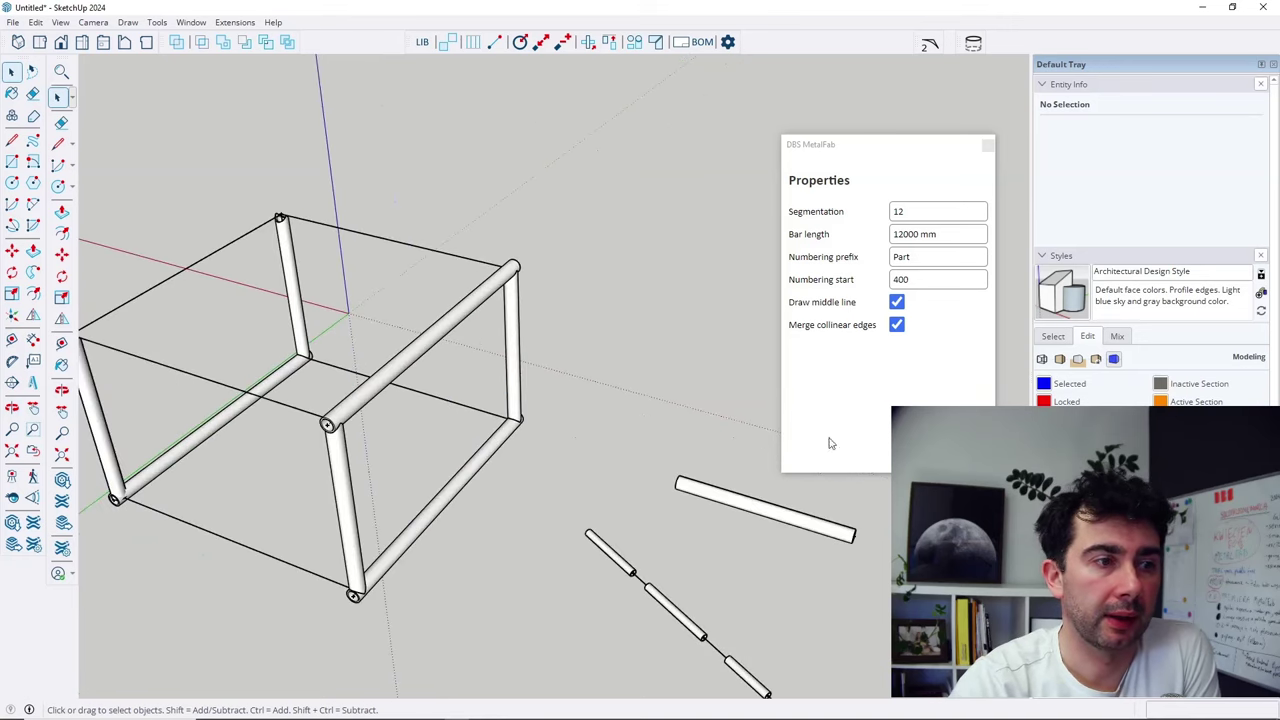
{"action": "left_click", "coordinate": [987, 145]}
{"action": "scroll", "coordinate": [440, 350], "scroll_direction": "down", "scroll_amount": 2}
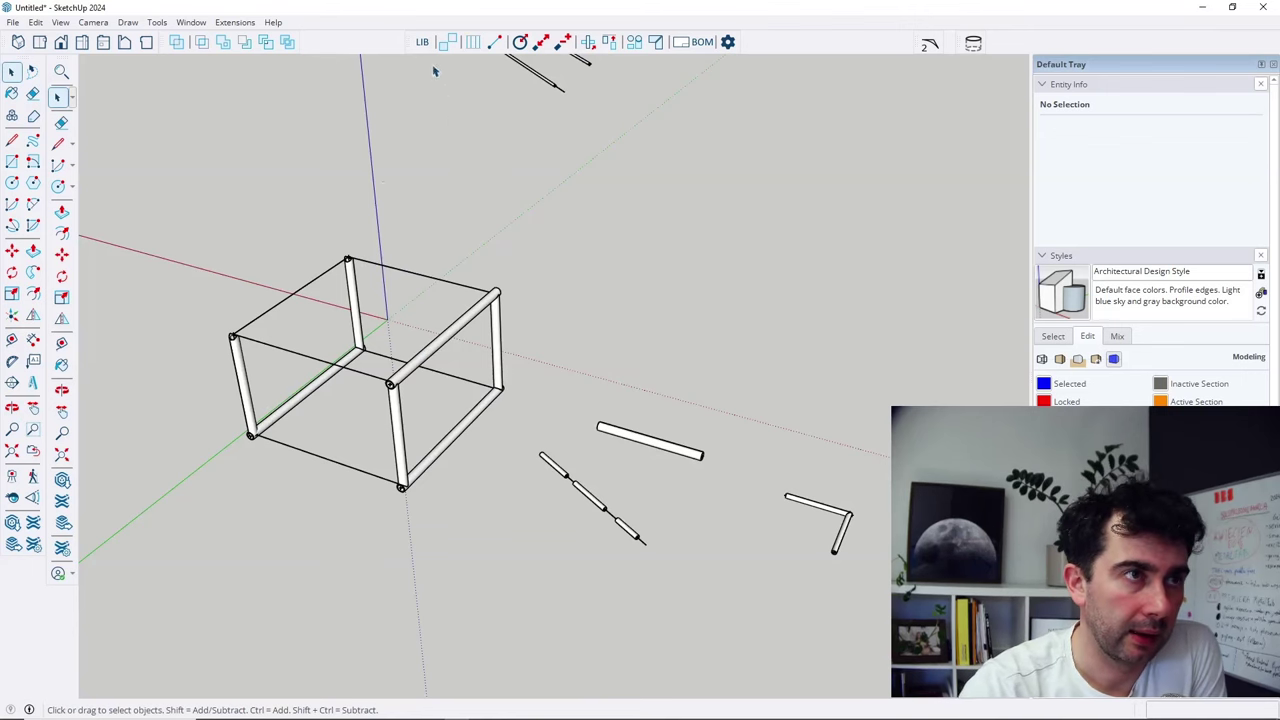
Open the DBS MetalFab Library with LIB, narrow and reposition it, and choose Add new profile.
{"action": "left_click", "coordinate": [422, 41]}
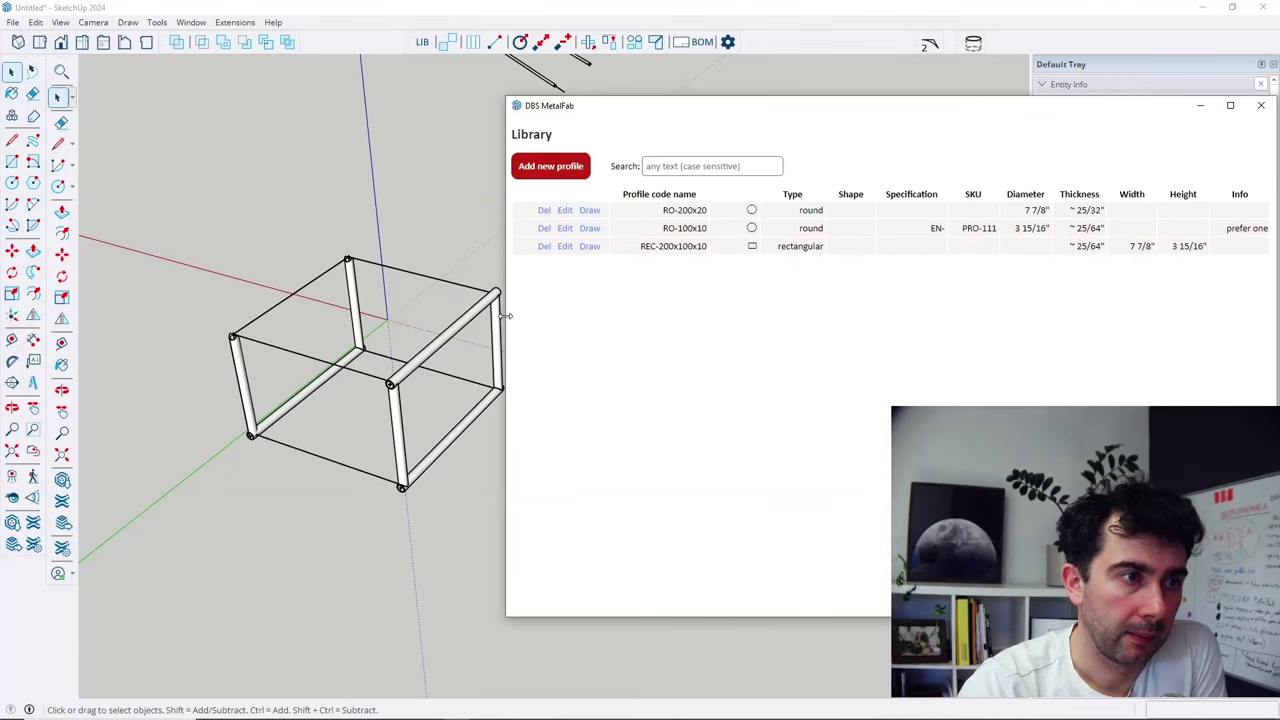
{"action": "left_click_drag", "start_coordinate": [507, 316], "coordinate": [679, 316]}
{"action": "left_click_drag", "start_coordinate": [945, 112], "coordinate": [886, 88]}
{"action": "middle_click_drag", "start_coordinate": [518, 269], "coordinate": [271, 333]}
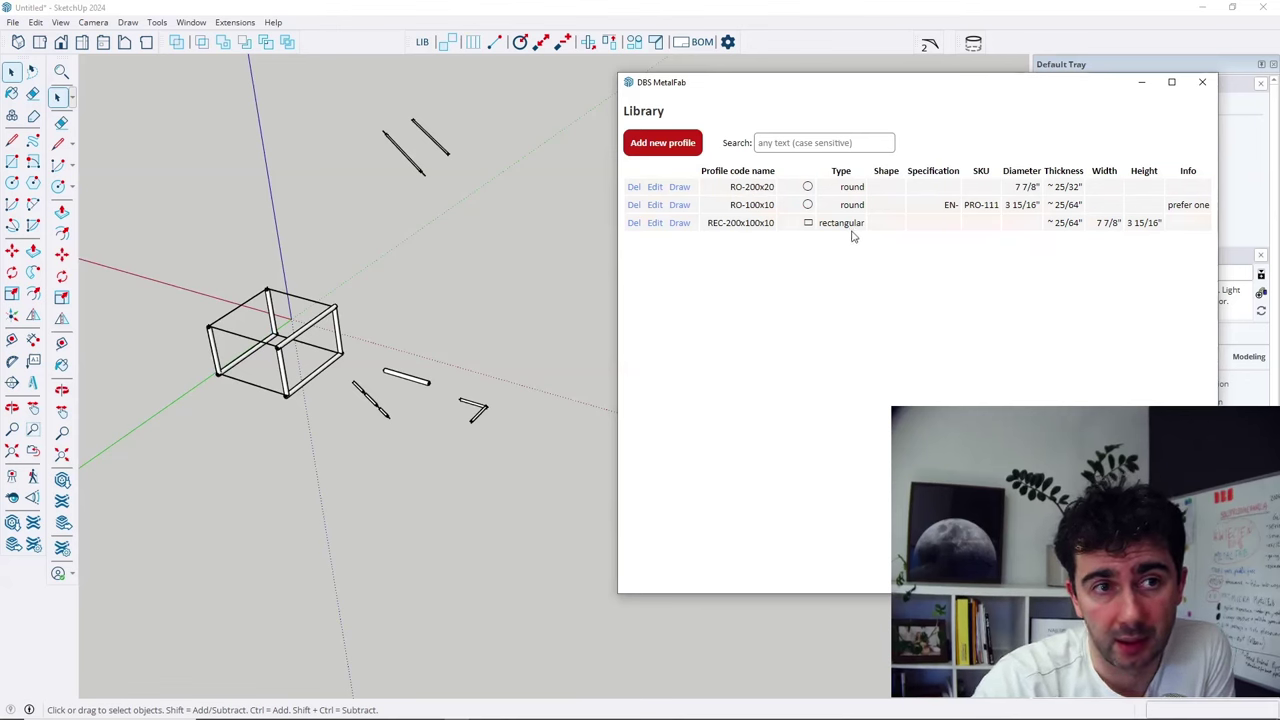
{"action": "left_click", "coordinate": [677, 153]}
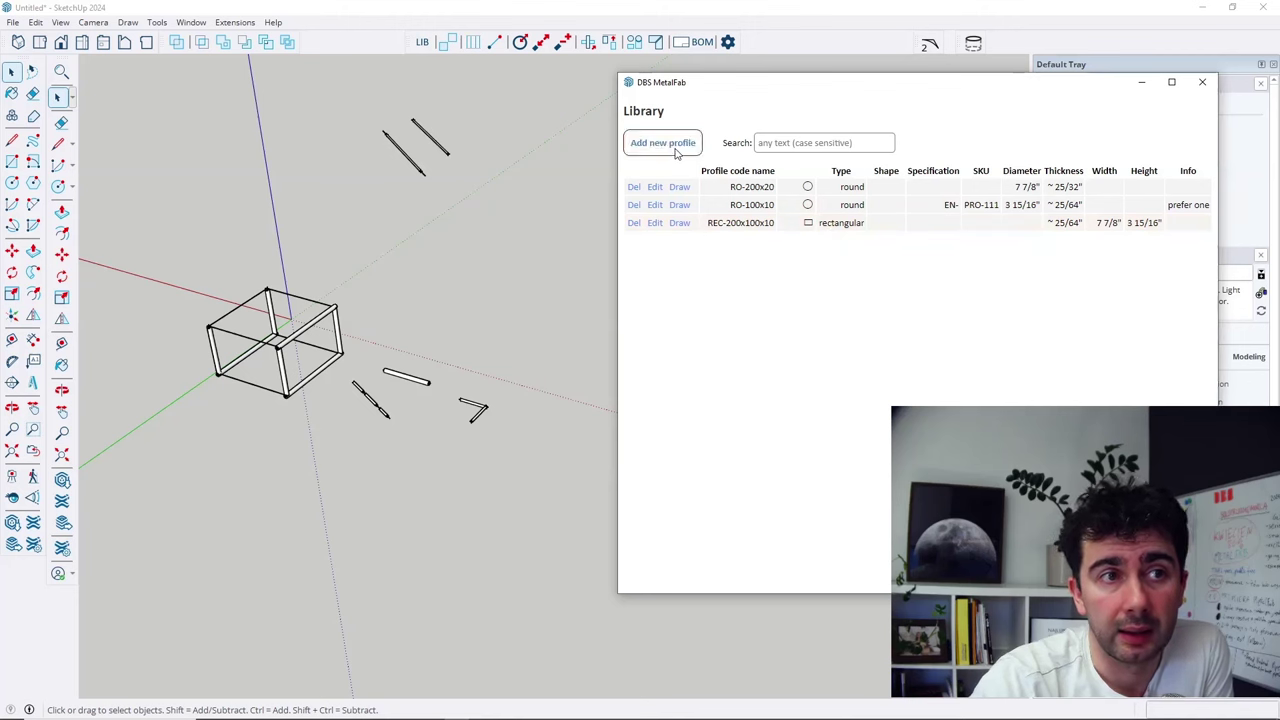
Enter L-60x40x4 as the new profile's code name.
{"action": "left_click", "coordinate": [624, 186]}
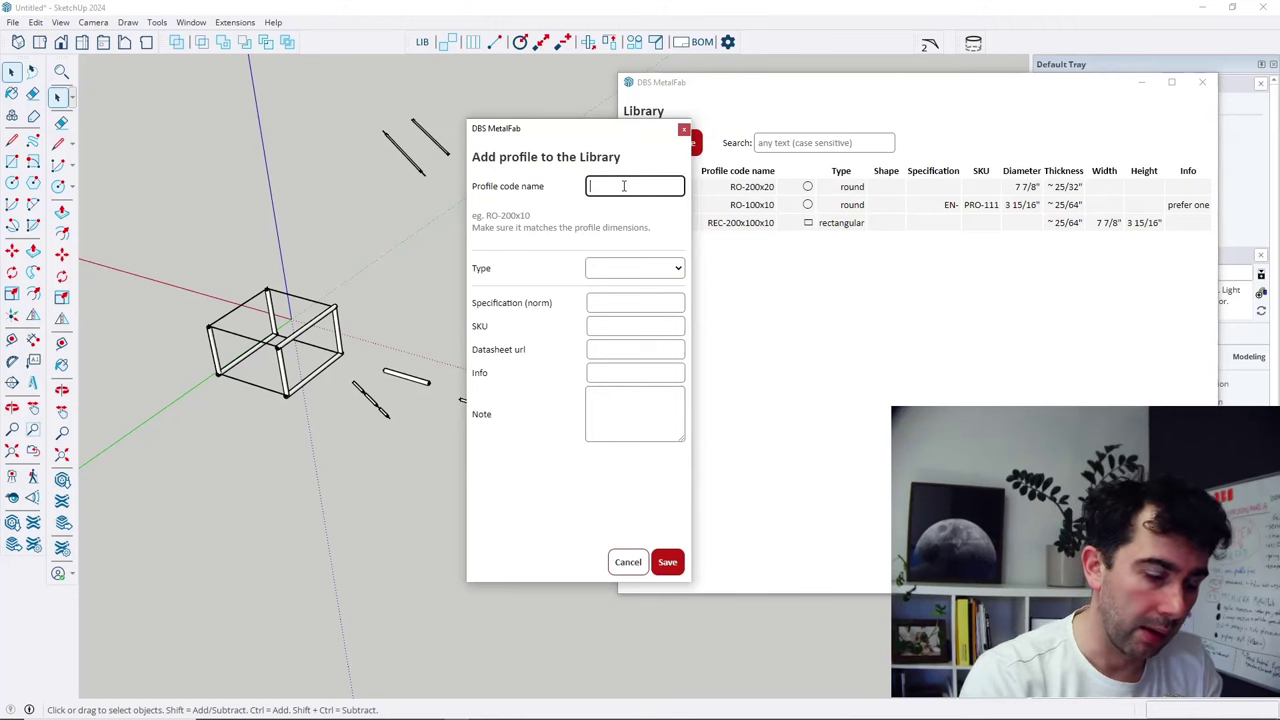
{"action": "type", "text": "L"}
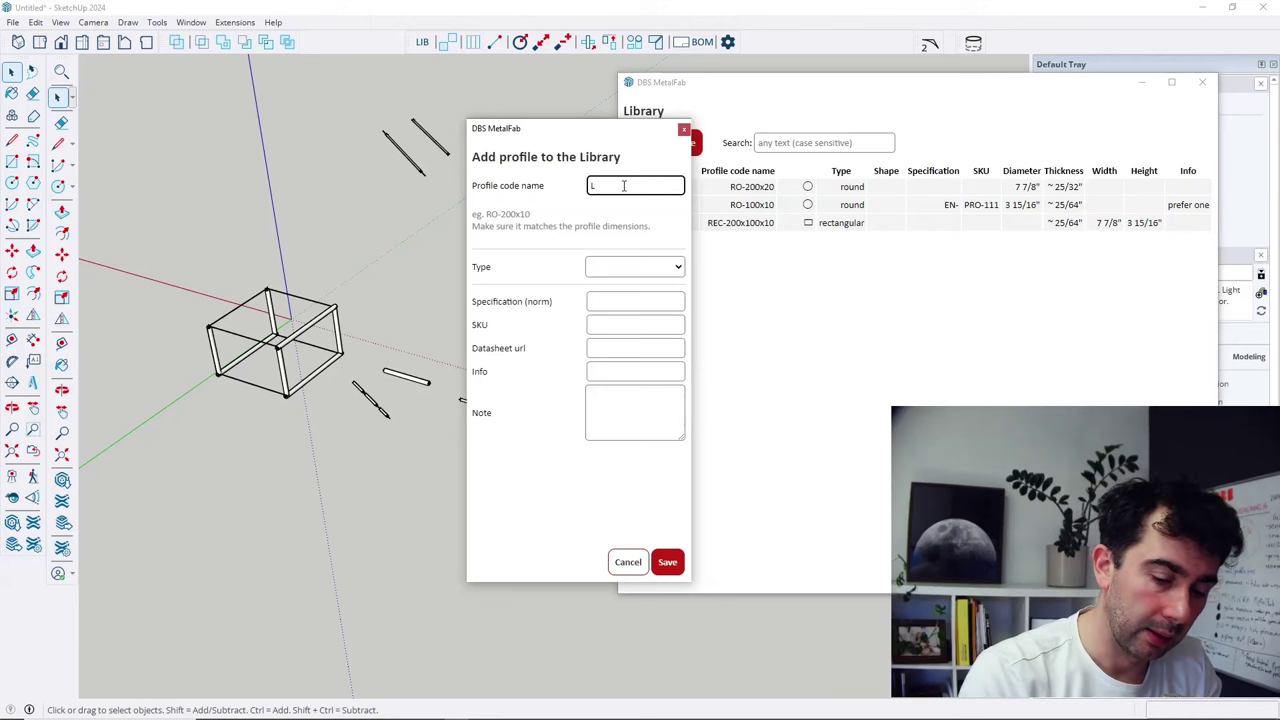
{"action": "type", "text": "-"}
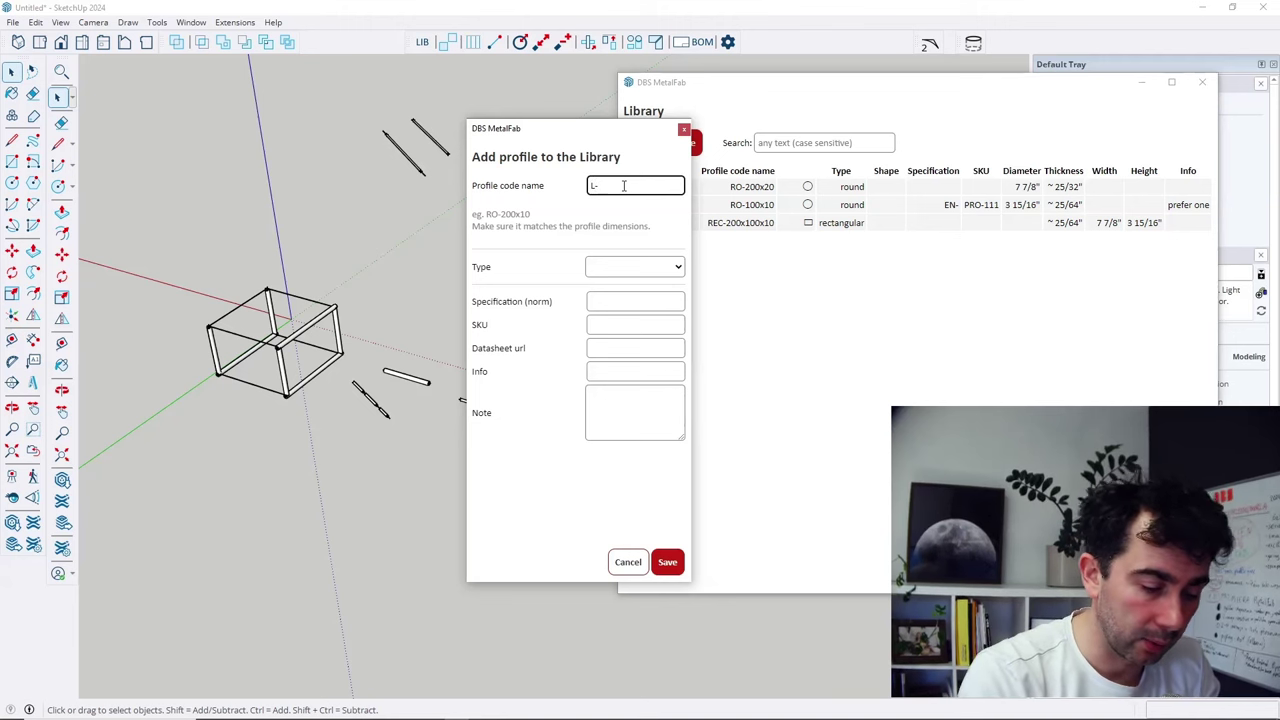
{"action": "type", "text": "1"}
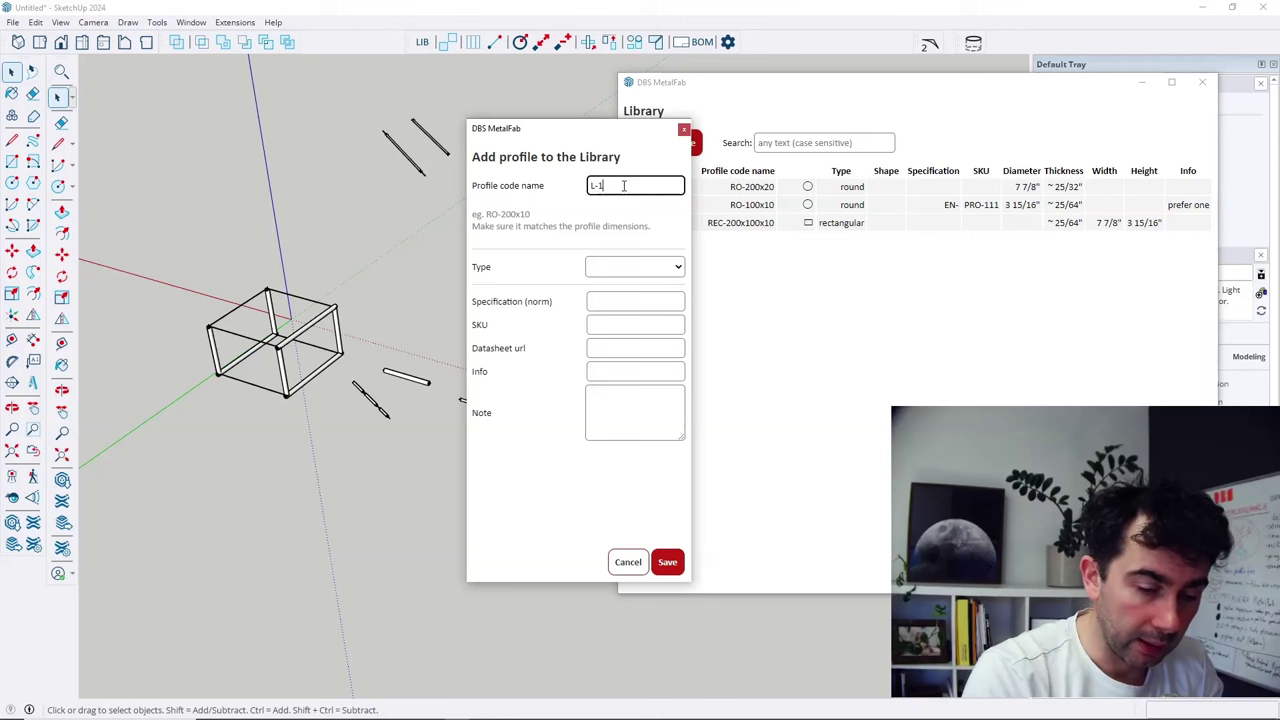
{"action": "type", "text": "00x"}
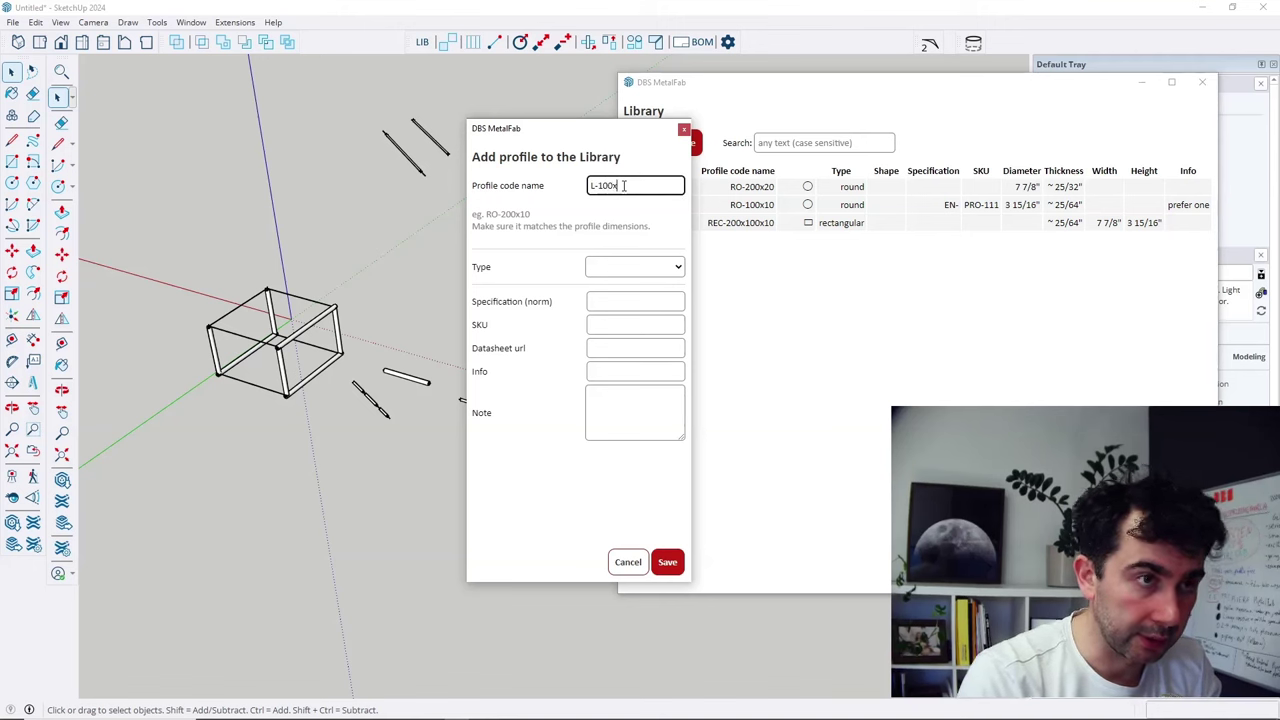
{"action": "key", "text": "BackSpace"}
{"action": "key", "text": "BackSpace"}
{"action": "key", "text": "BackSpace"}
{"action": "key", "text": "BackSpace"}
{"action": "key", "text": "BackSpace"}
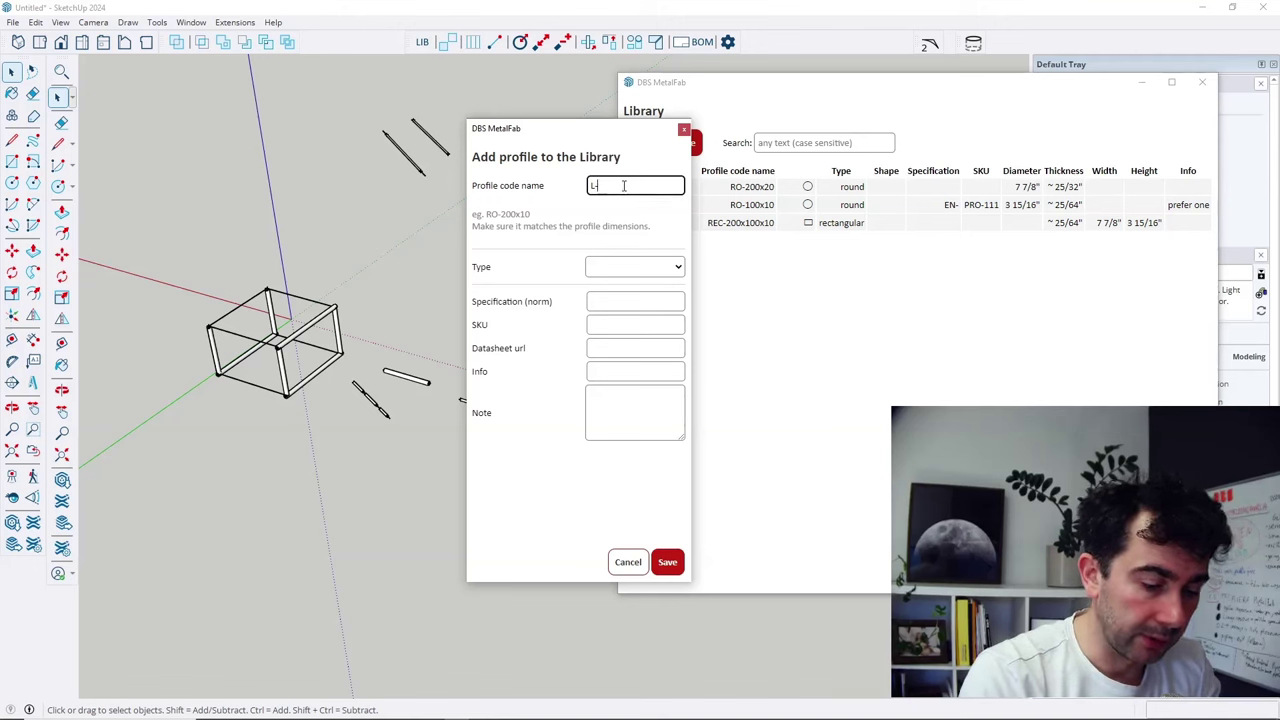
{"action": "type", "text": "-60x"}
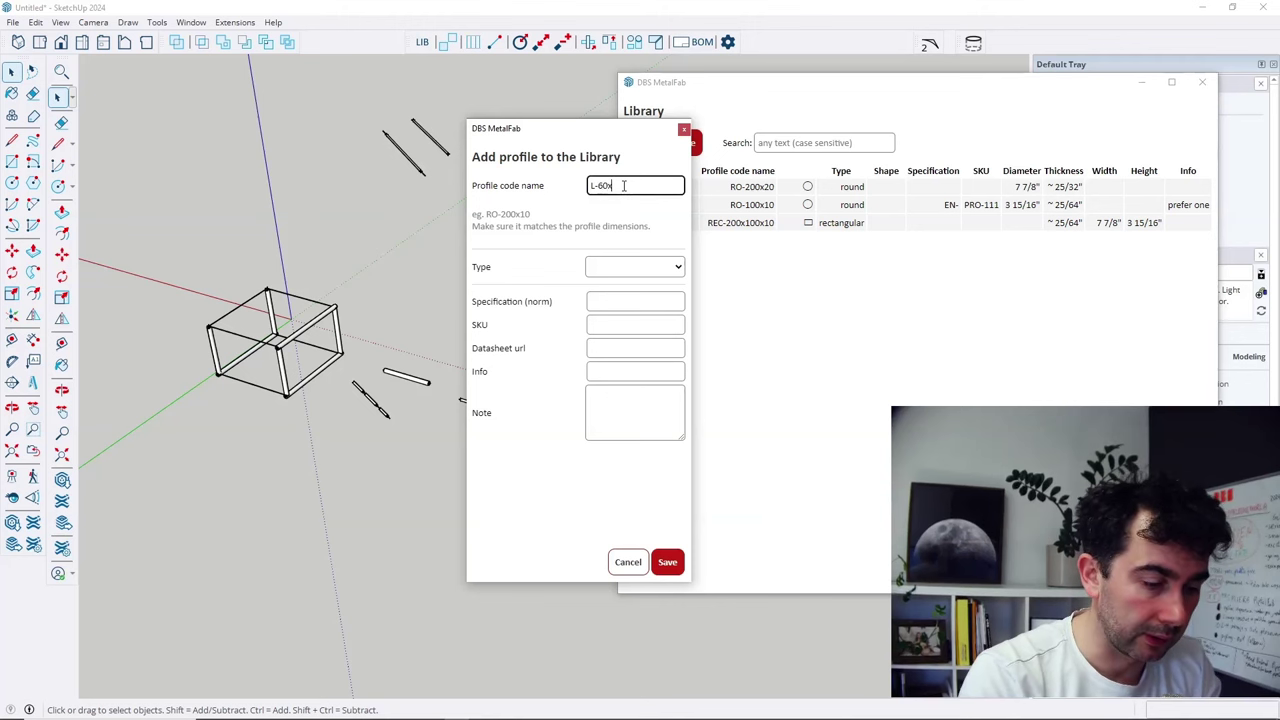
{"action": "type", "text": "40"}
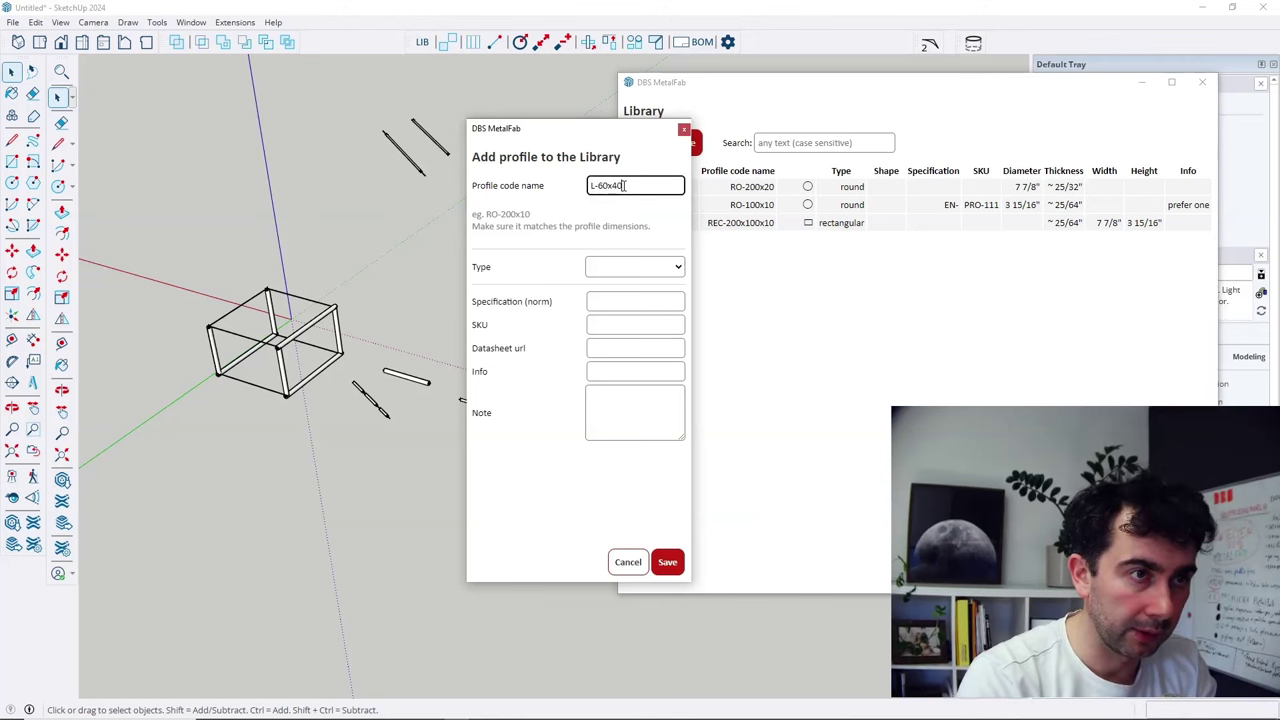
{"action": "type", "text": "x5"}
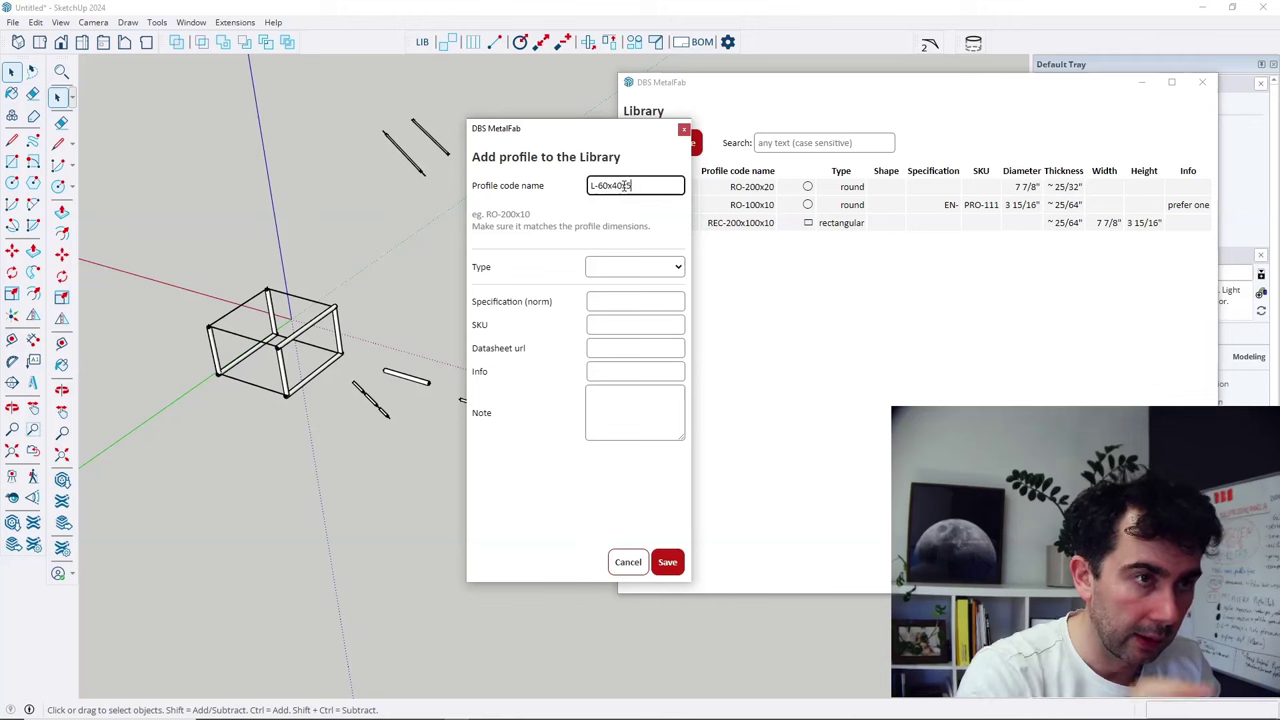
{"action": "key", "text": "BackSpace"}
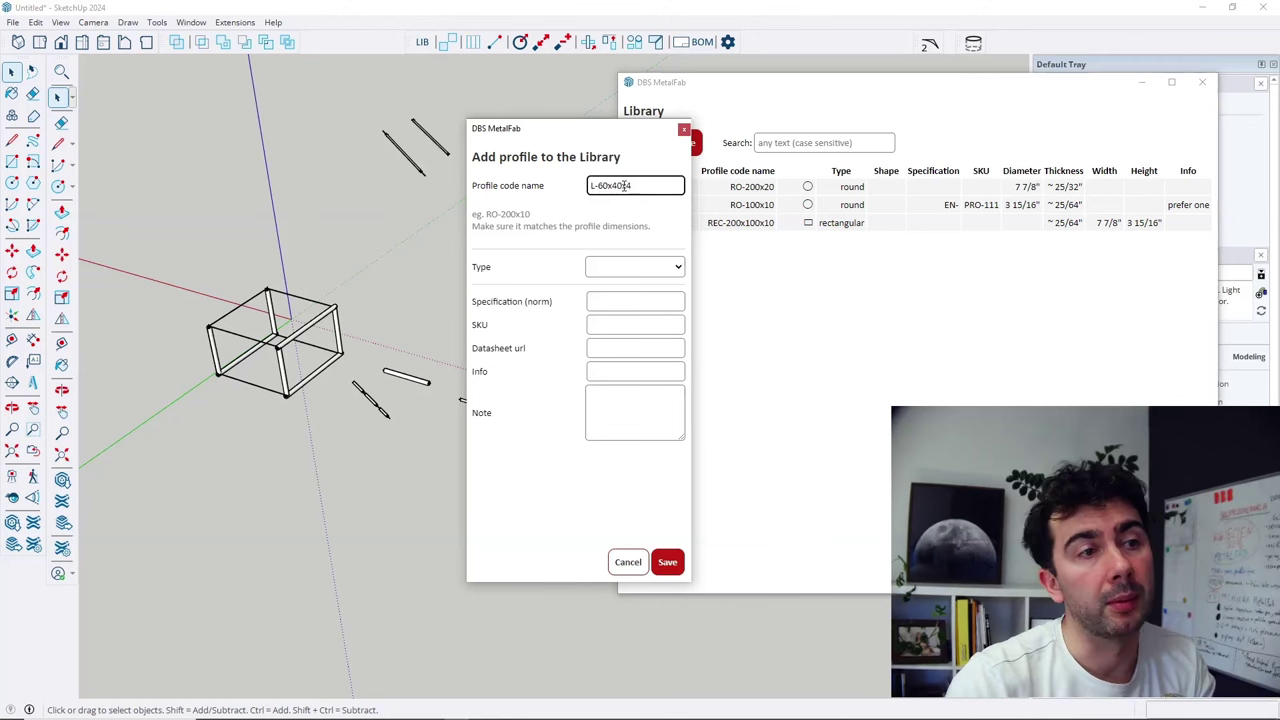
Set the profile type to L Profile with a width of 60.
{"action": "left_click", "coordinate": [676, 266]}
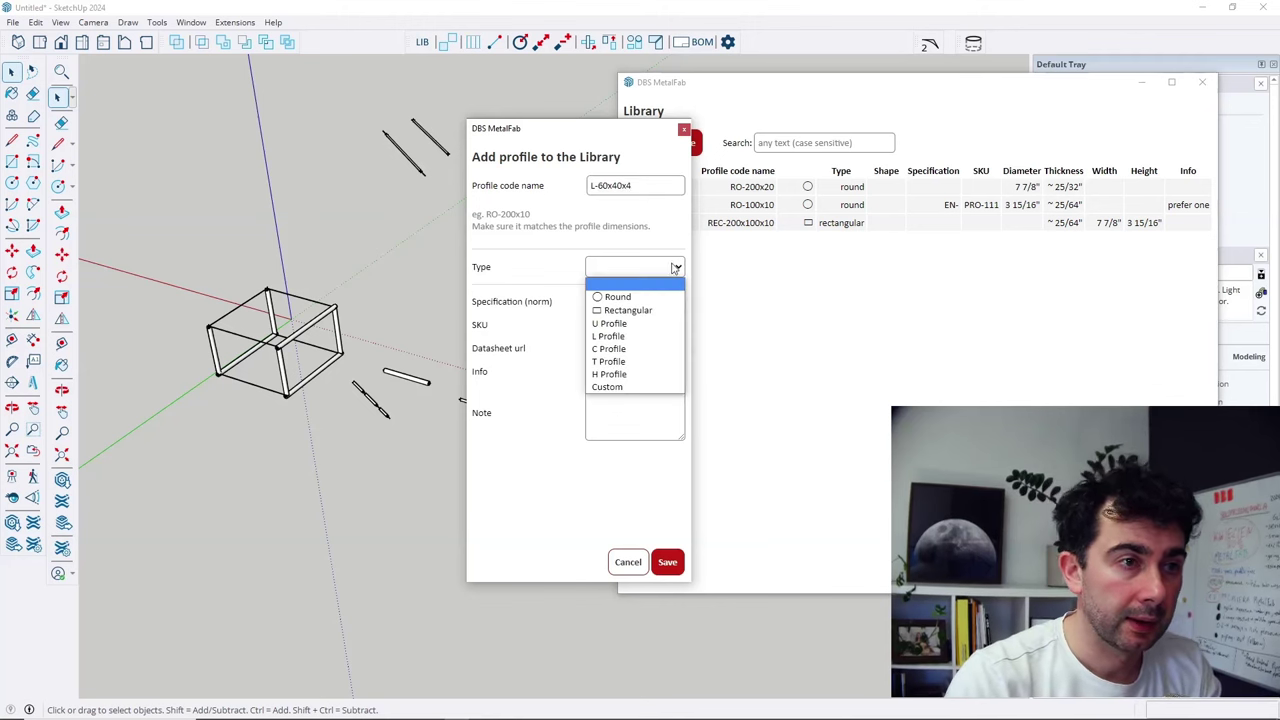
{"action": "left_click", "coordinate": [625, 323]}
{"action": "left_click", "coordinate": [610, 291]}
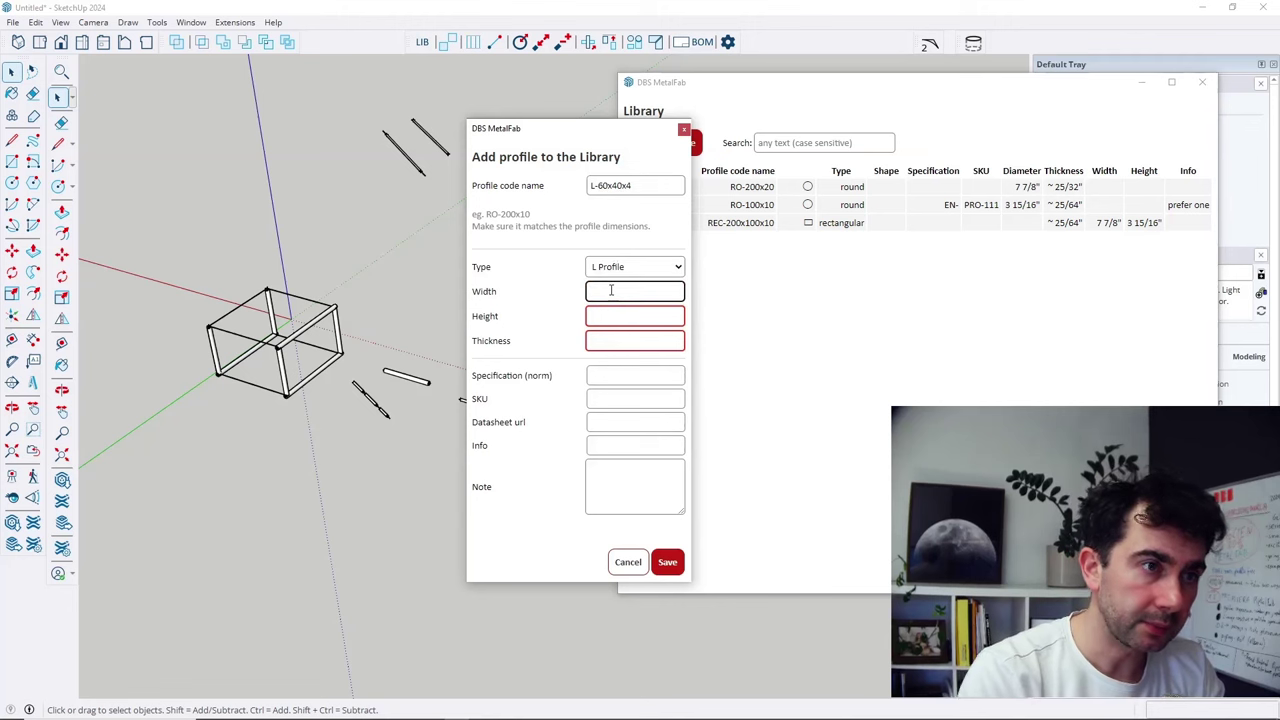
{"action": "type", "text": "60"}
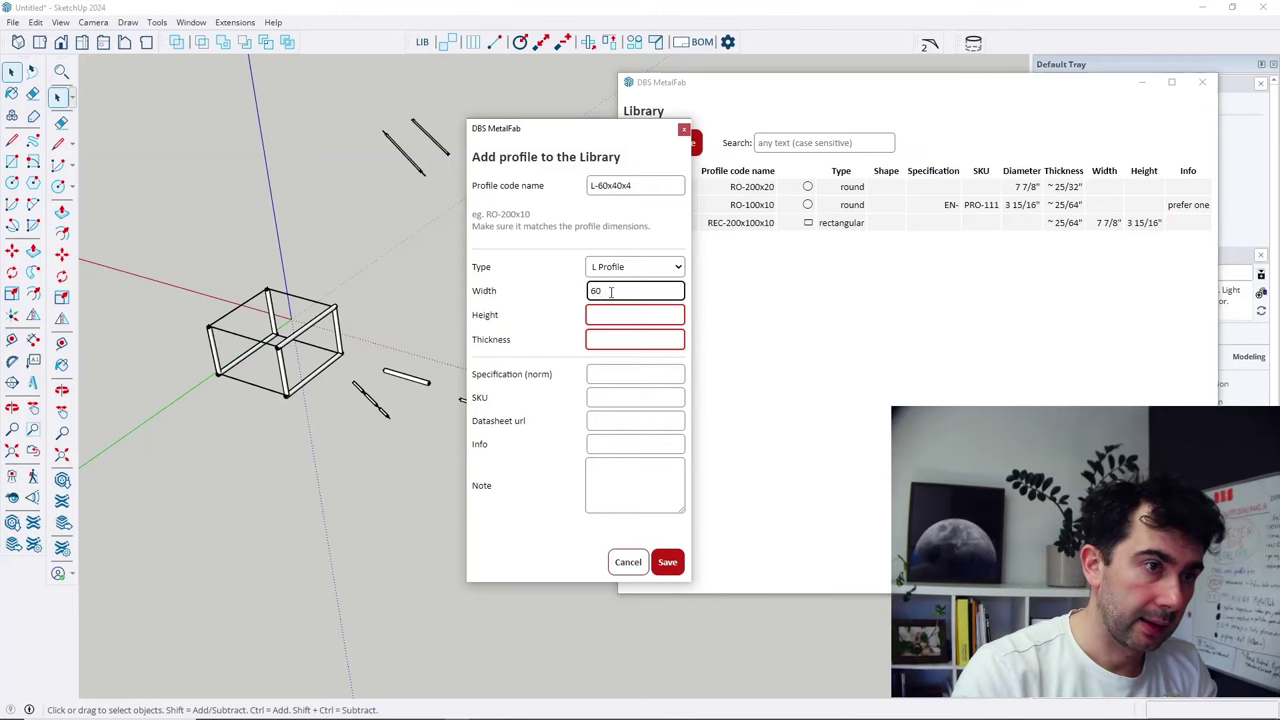
{"action": "left_click", "coordinate": [612, 315]}
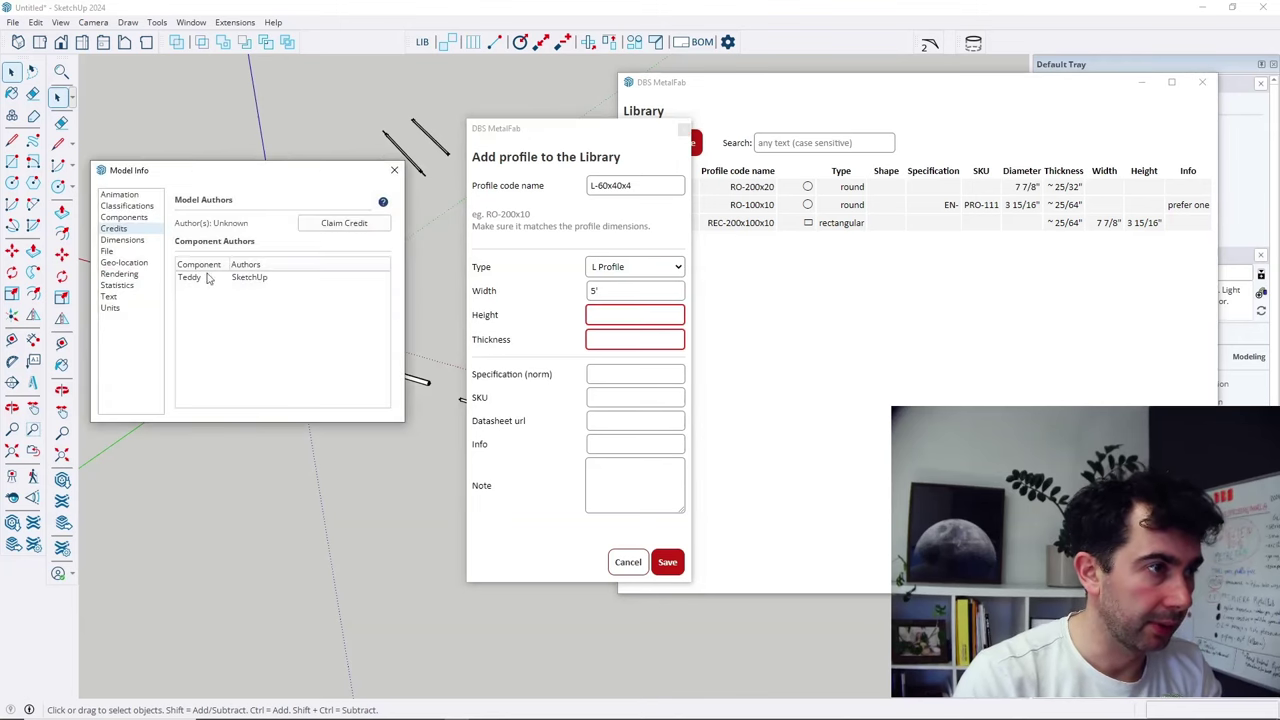
Set model units to Decimal millimetres with 0 mm precision.
{"action": "left_click", "coordinate": [110, 307]}
{"action": "left_click", "coordinate": [300, 259]}
{"action": "left_click", "coordinate": [237, 230]}
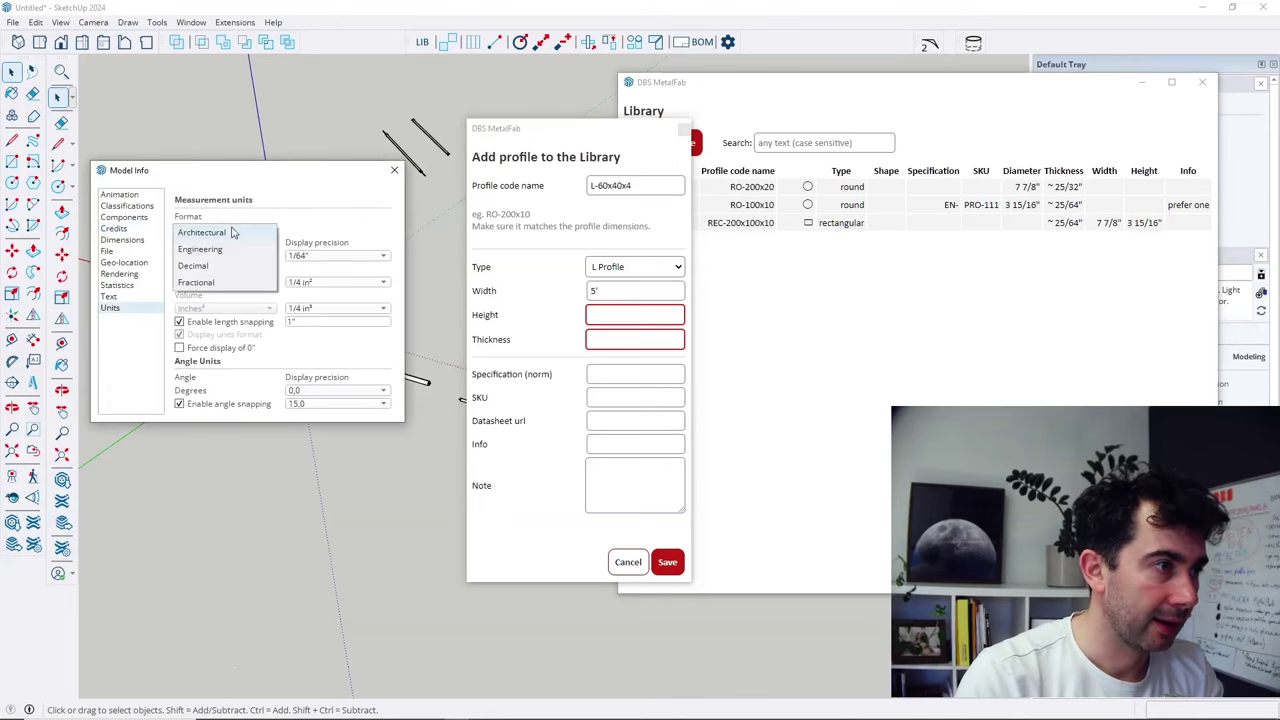
{"action": "left_click", "coordinate": [207, 272]}
{"action": "left_click", "coordinate": [300, 256]}
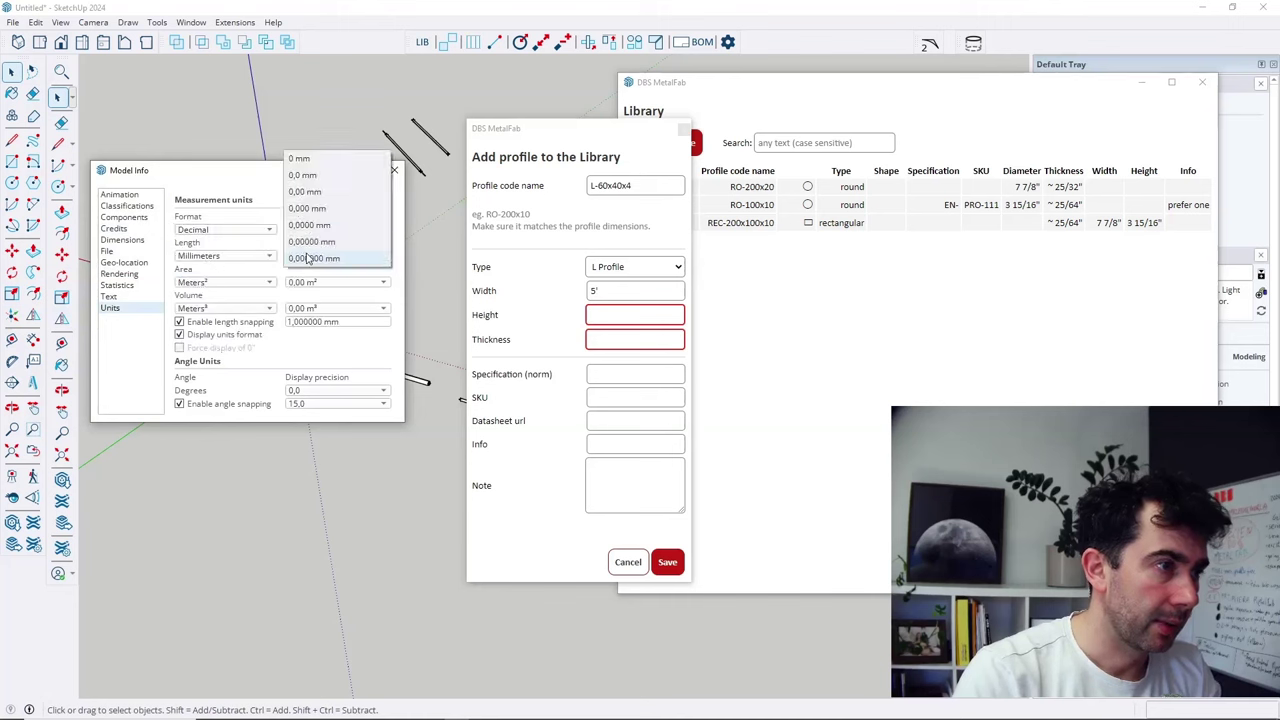
{"action": "left_click", "coordinate": [340, 160]}
{"action": "left_click", "coordinate": [393, 171]}
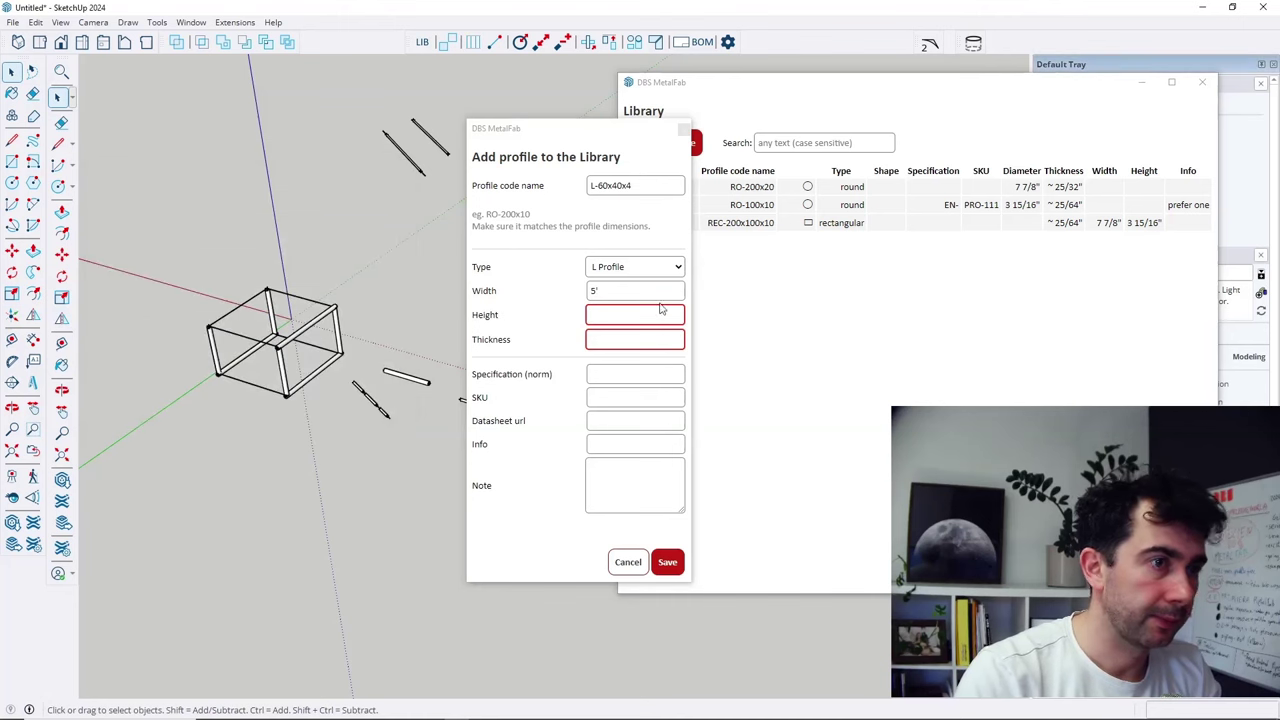
Enter a height of 40 and correct the width from 1524 to 60 mm.
{"action": "left_click", "coordinate": [624, 289]}
{"action": "left_click", "coordinate": [609, 314]}
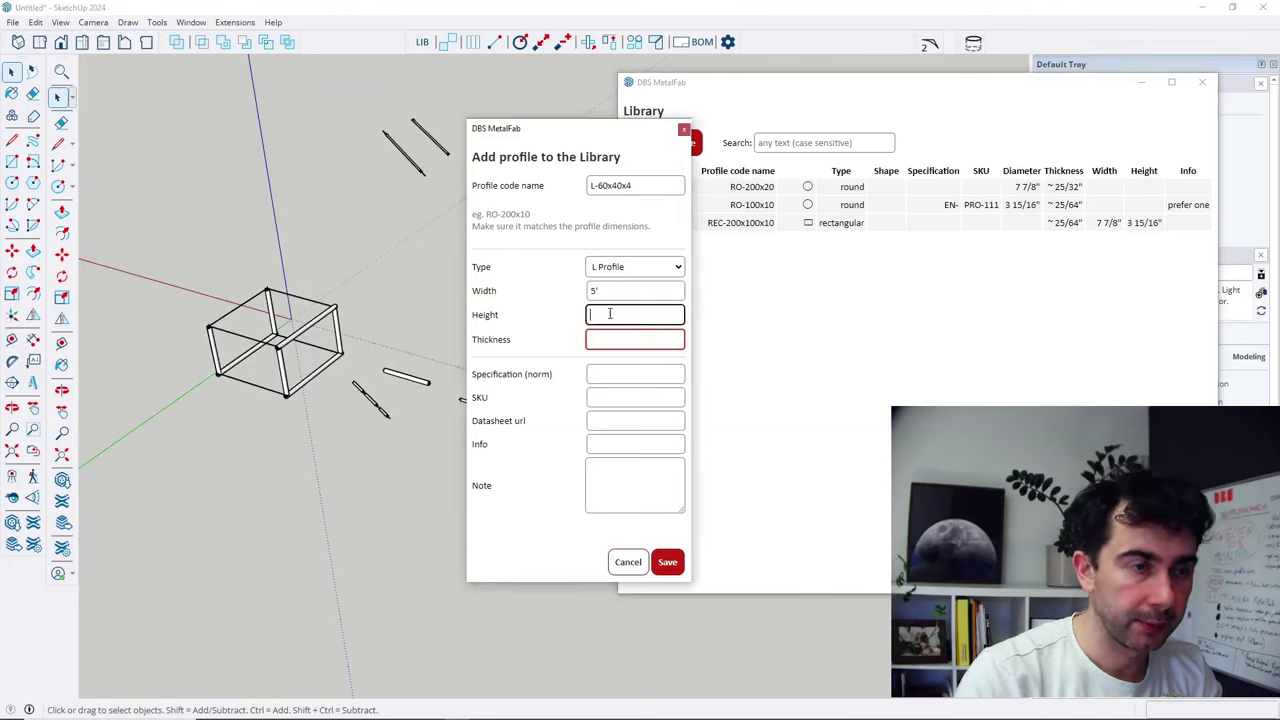
{"action": "type", "text": "40"}
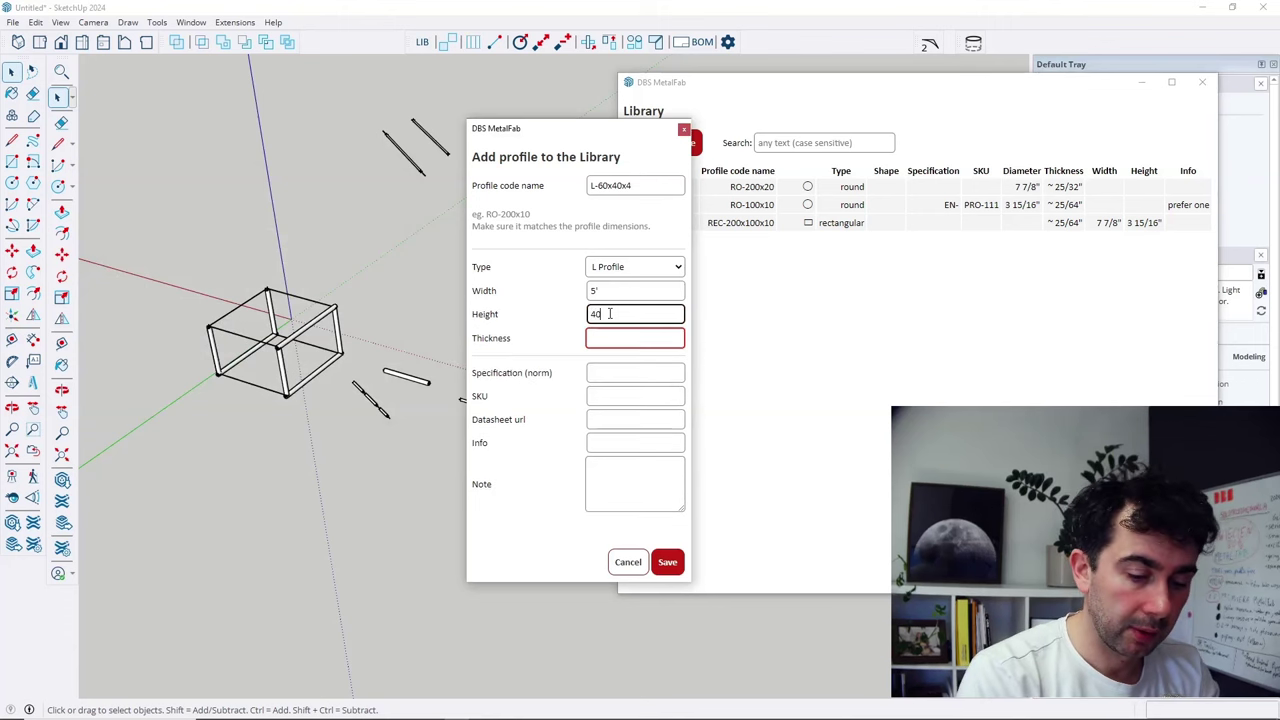
{"action": "left_click", "coordinate": [657, 289]}
{"action": "left_click_drag", "start_coordinate": [657, 290], "coordinate": [572, 299]}
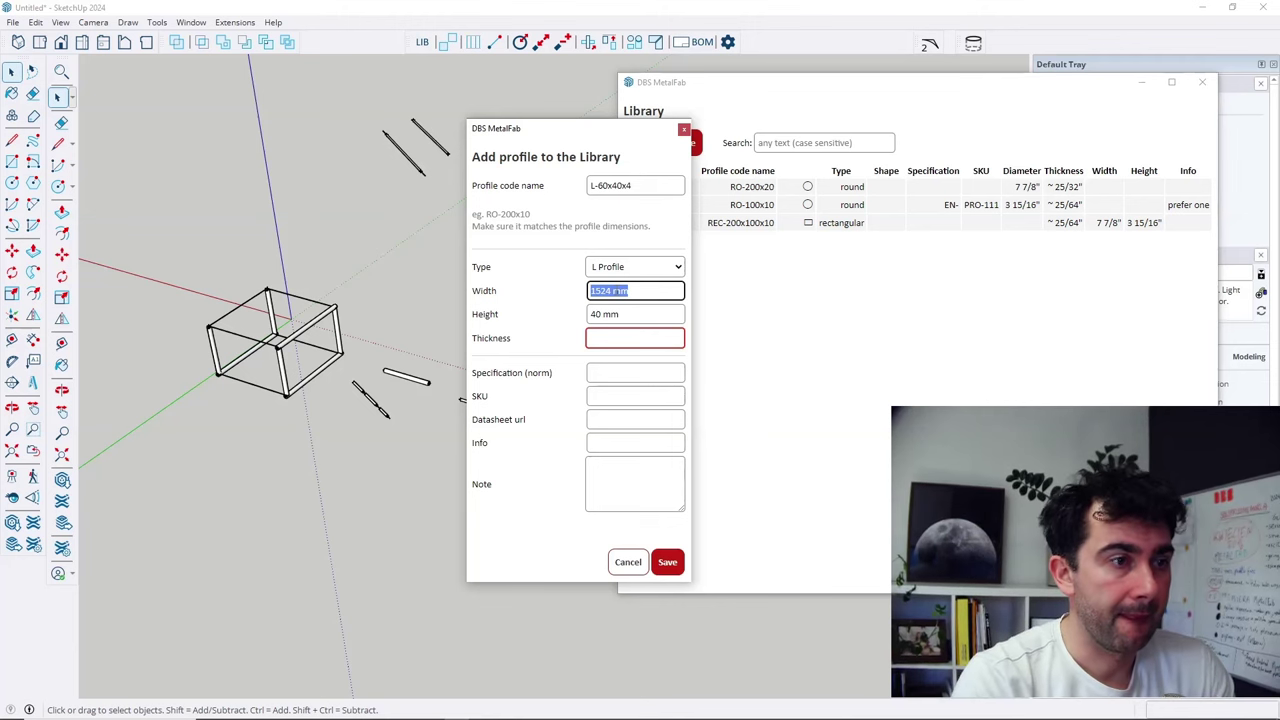
{"action": "type", "text": "60"}
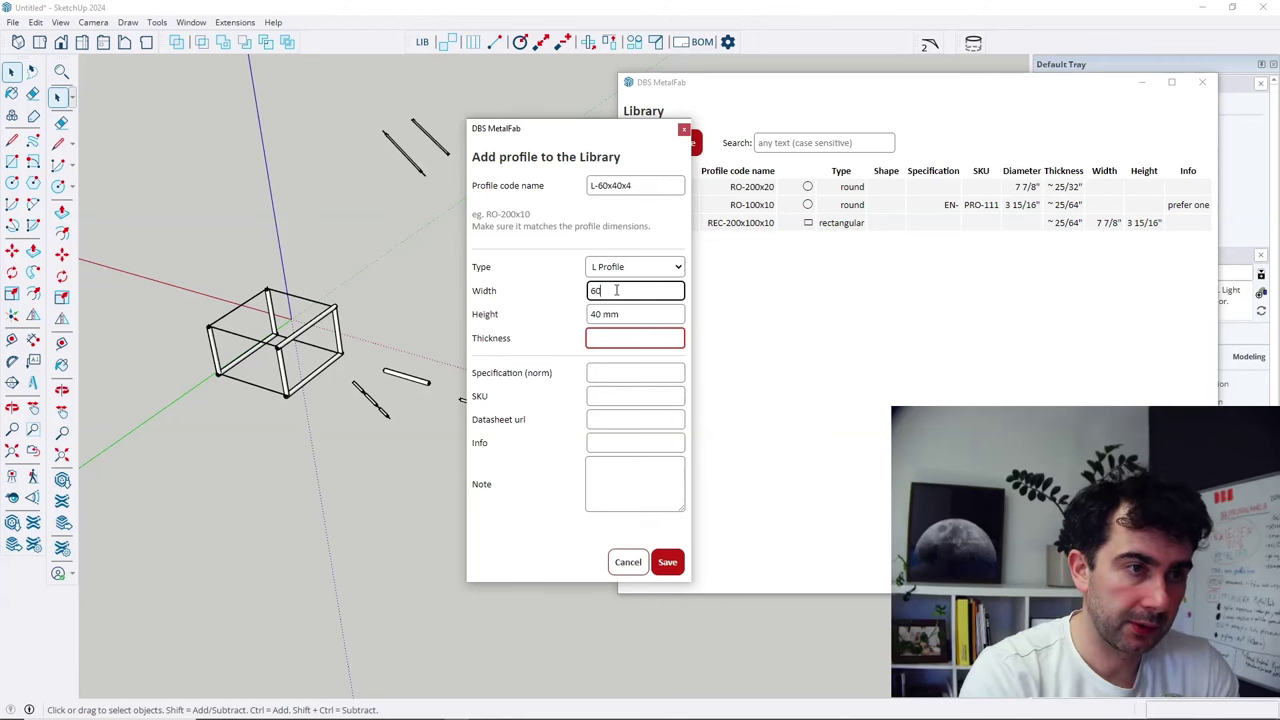
{"action": "left_click", "coordinate": [603, 370]}
Enter a 4 mm thickness and save the L-60x40x4 profile to the library.
{"action": "left_click", "coordinate": [614, 337]}
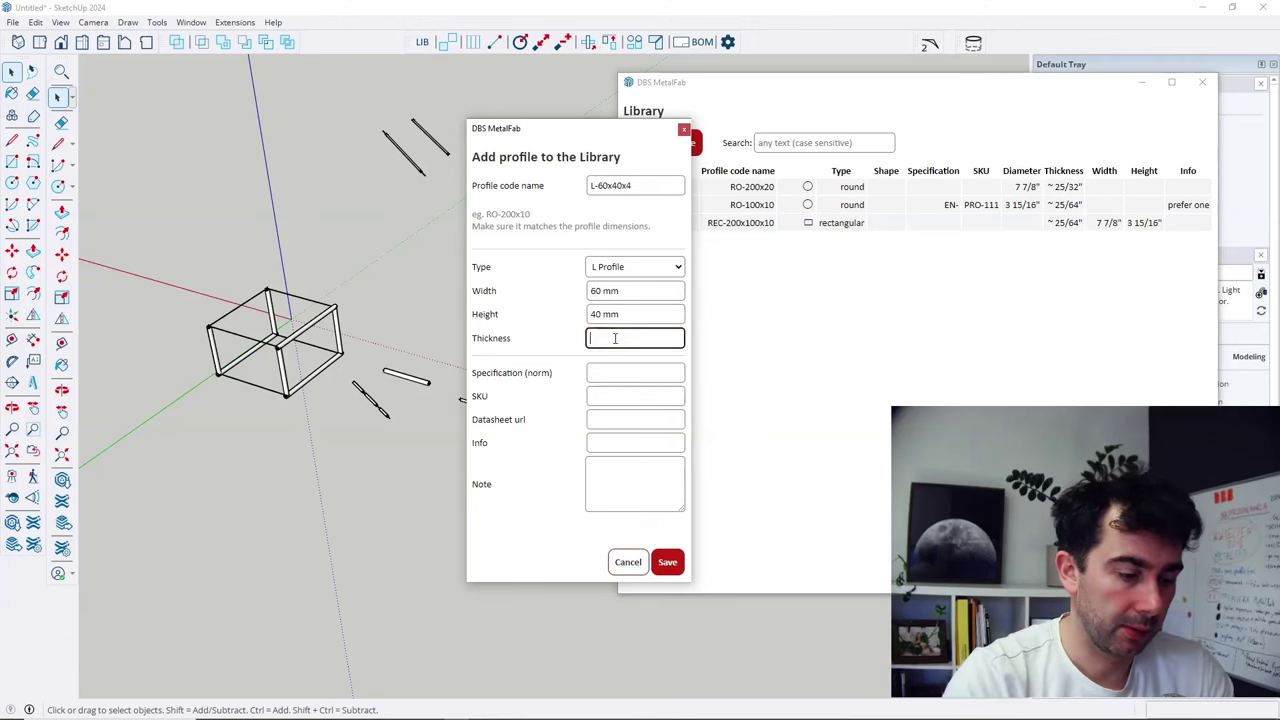
{"action": "type", "text": "4 mm"}
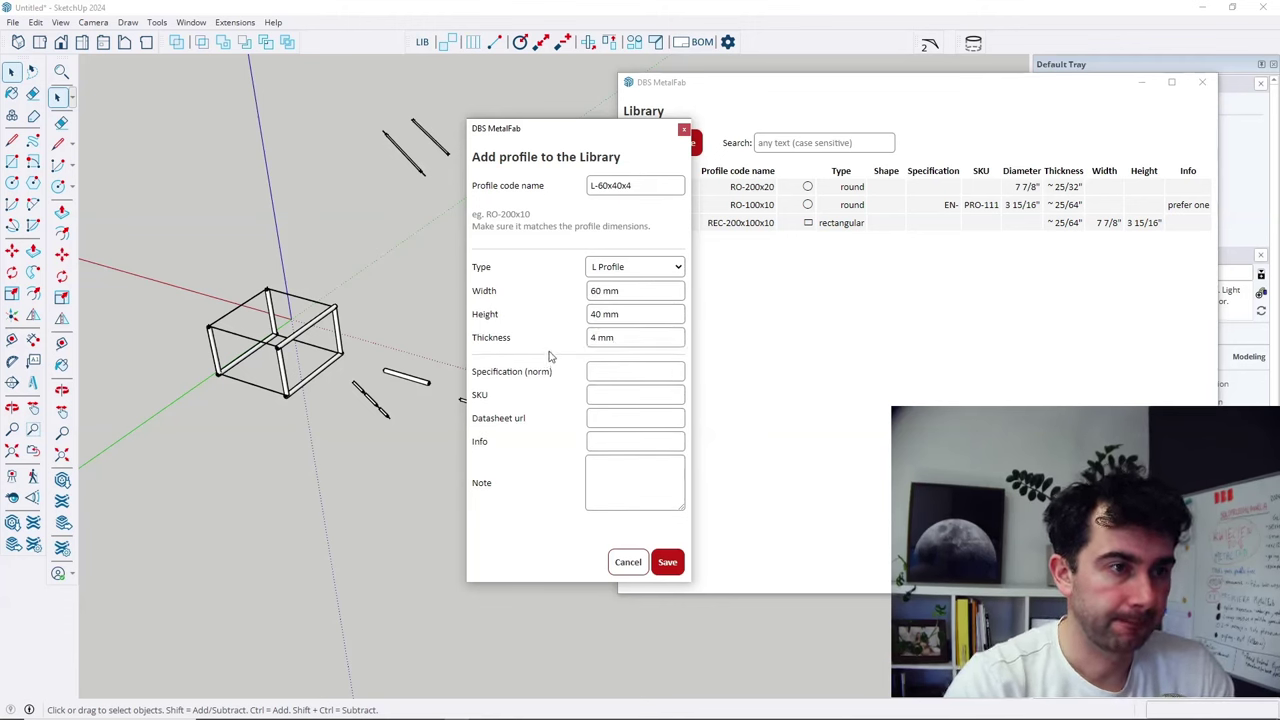
{"action": "left_click", "coordinate": [667, 562]}
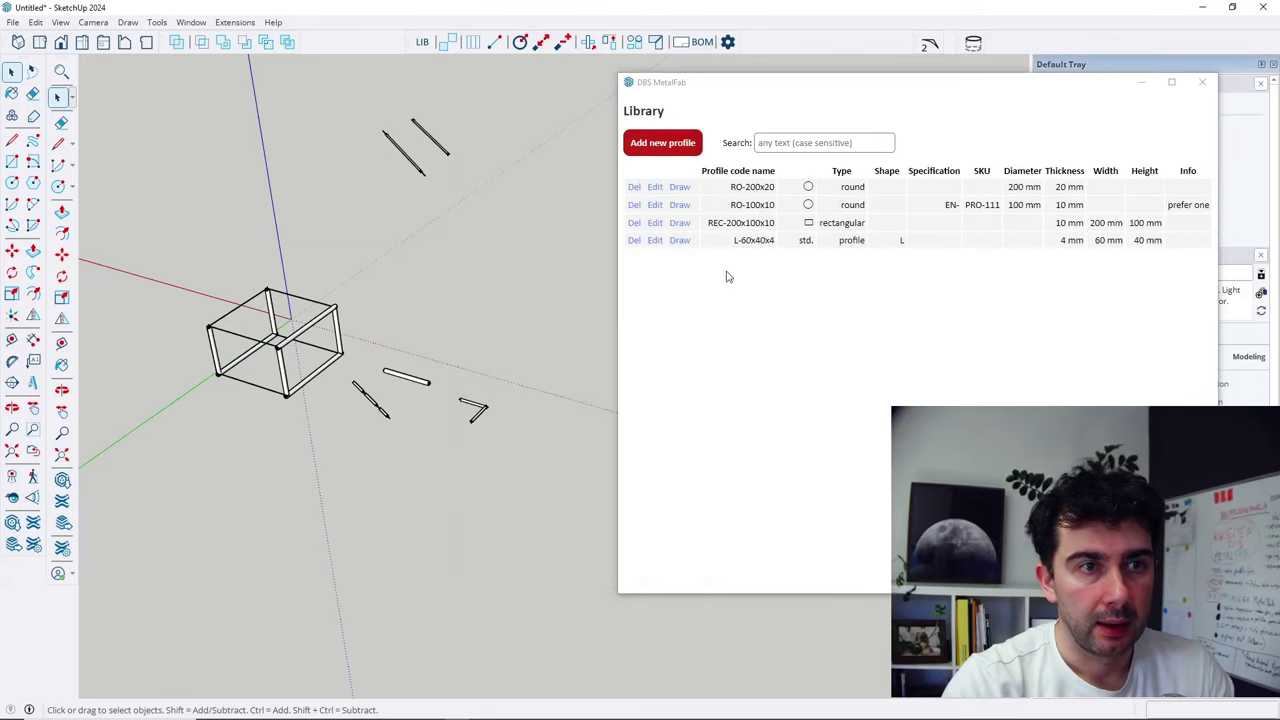
Draw a 500 mm L-60x40x4 beam with length offset turned off.
{"action": "left_click", "coordinate": [680, 240]}
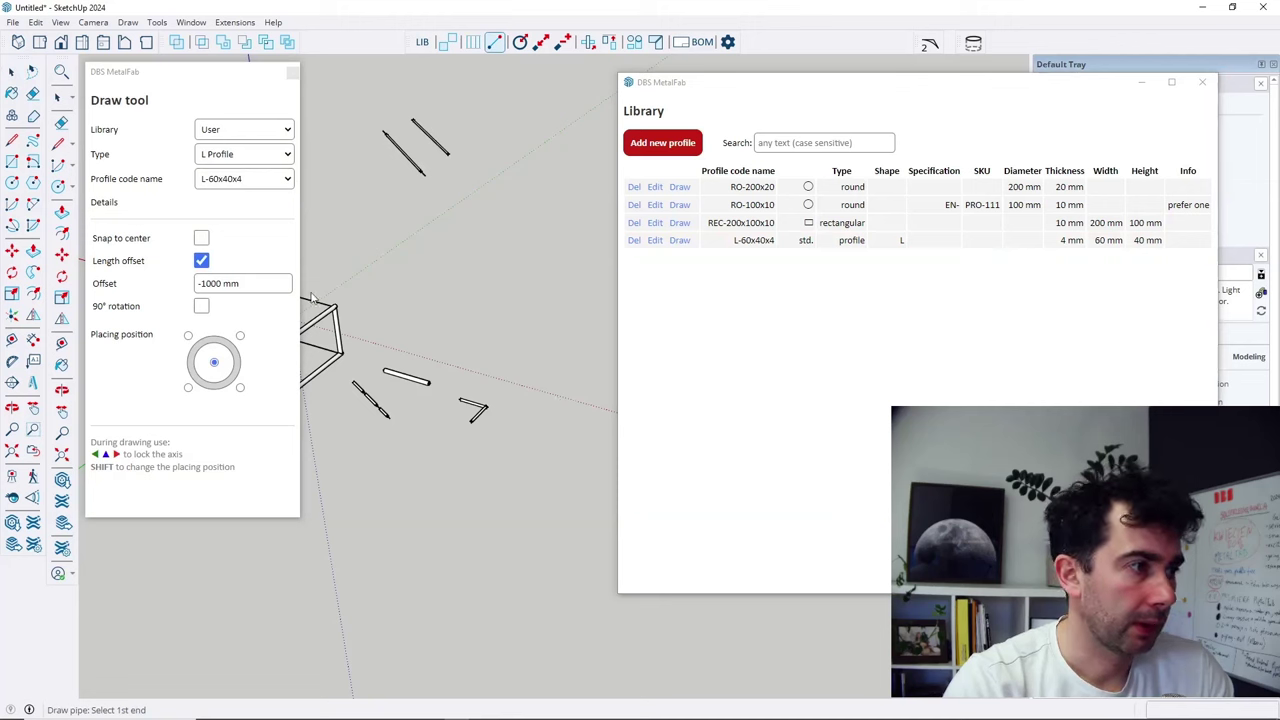
{"action": "left_click", "coordinate": [201, 260]}
{"action": "left_click", "coordinate": [543, 415]}
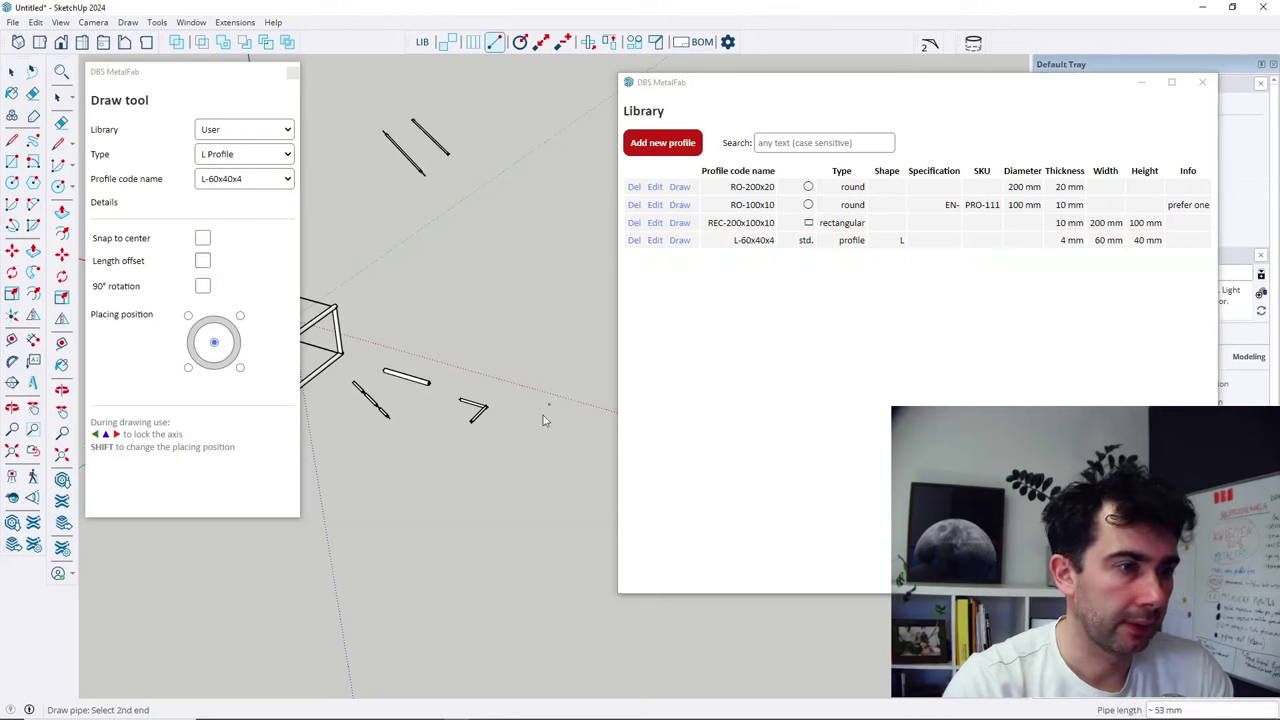
{"action": "scroll", "coordinate": [528, 427], "scroll_direction": "up", "scroll_amount": 1}
{"action": "scroll", "coordinate": [528, 427], "scroll_direction": "up", "scroll_amount": 4}
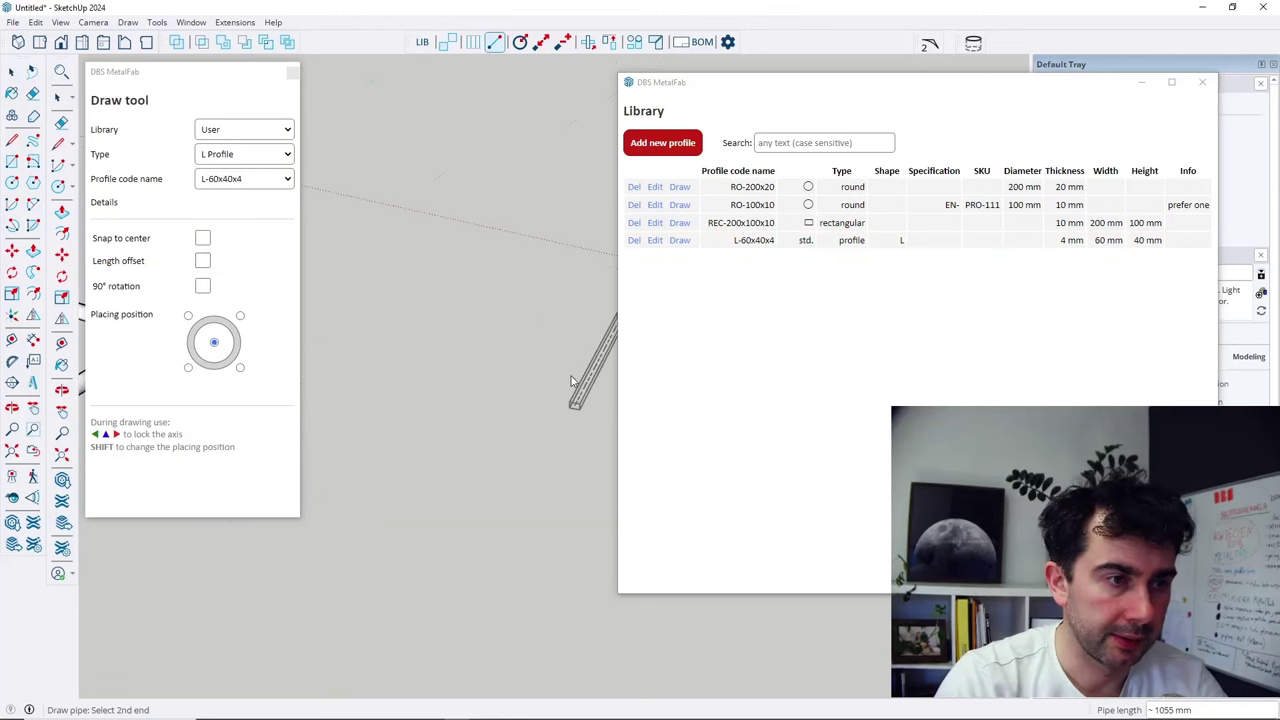
{"action": "scroll", "coordinate": [509, 418], "scroll_direction": "up", "scroll_amount": 4}
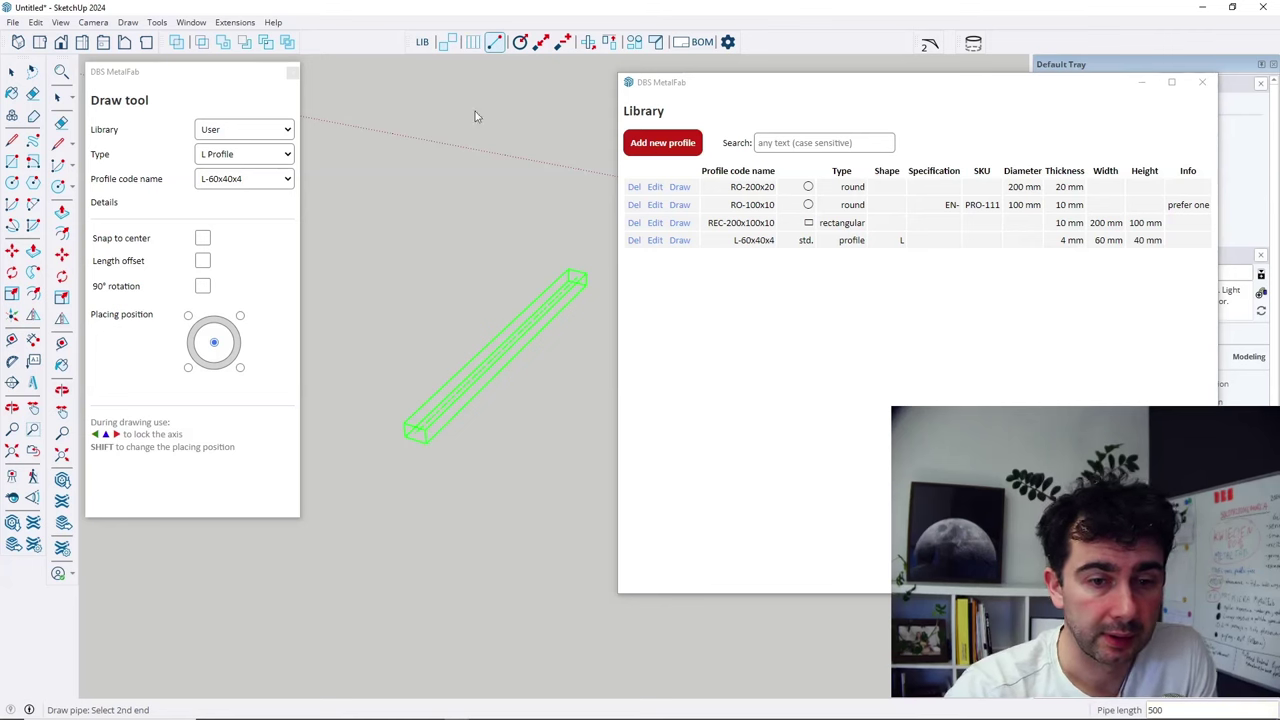
{"action": "key", "text": "Return"}
{"action": "scroll", "coordinate": [566, 318], "scroll_direction": "up", "scroll_amount": 3}
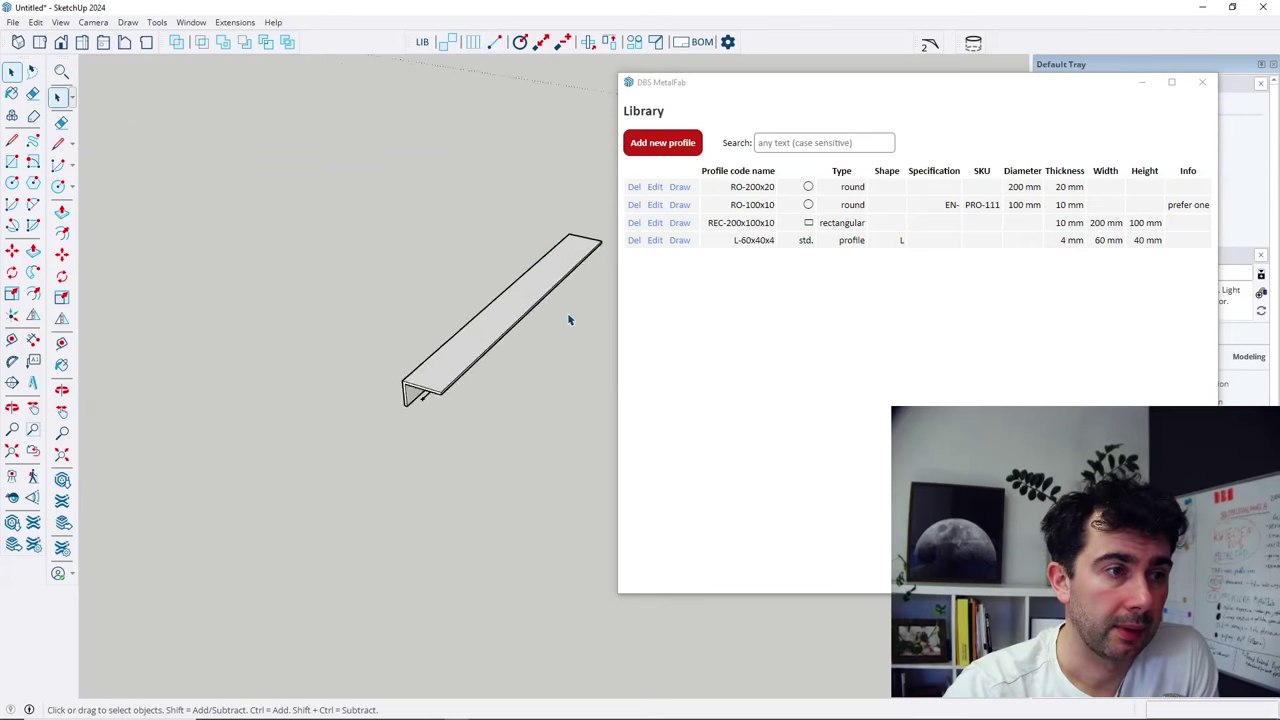
{"action": "mouse_move", "coordinate": [569, 320]}
{"action": "middle_mouse_down"}
{"action": "mouse_move", "coordinate": [454, 397]}
{"action": "mouse_move", "coordinate": [561, 101]}
{"action": "mouse_move", "coordinate": [491, 400]}
{"action": "mouse_move", "coordinate": [541, 243]}
{"action": "mouse_move", "coordinate": [329, 431]}
{"action": "mouse_move", "coordinate": [431, 386]}
{"action": "mouse_move", "coordinate": [390, 372]}
{"action": "mouse_move", "coordinate": [371, 346]}
{"action": "mouse_move", "coordinate": [349, 349]}
{"action": "mouse_move", "coordinate": [595, 204]}
{"action": "middle_mouse_up"}
{"action": "scroll", "coordinate": [411, 403], "scroll_direction": "down", "scroll_amount": 1}
{"action": "scroll", "coordinate": [409, 405], "scroll_direction": "up", "scroll_amount": 2}
{"action": "left_click", "coordinate": [645, 145]}
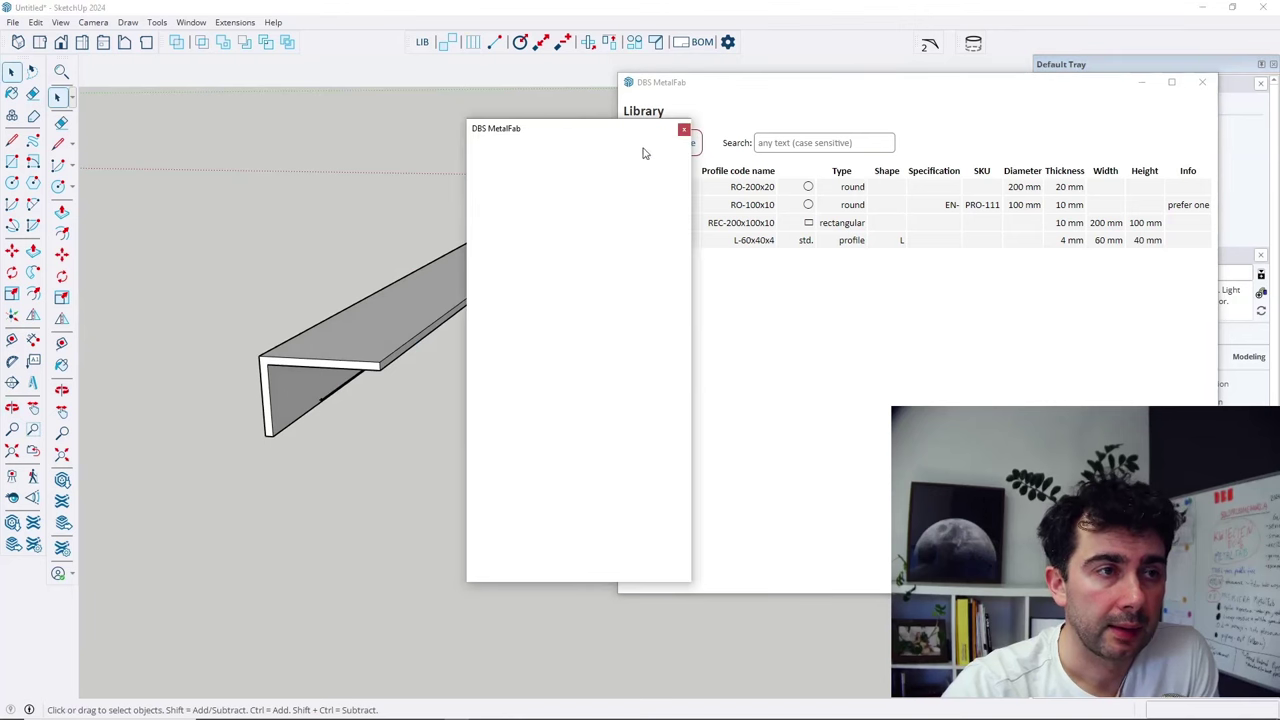
{"action": "left_click", "coordinate": [617, 270]}
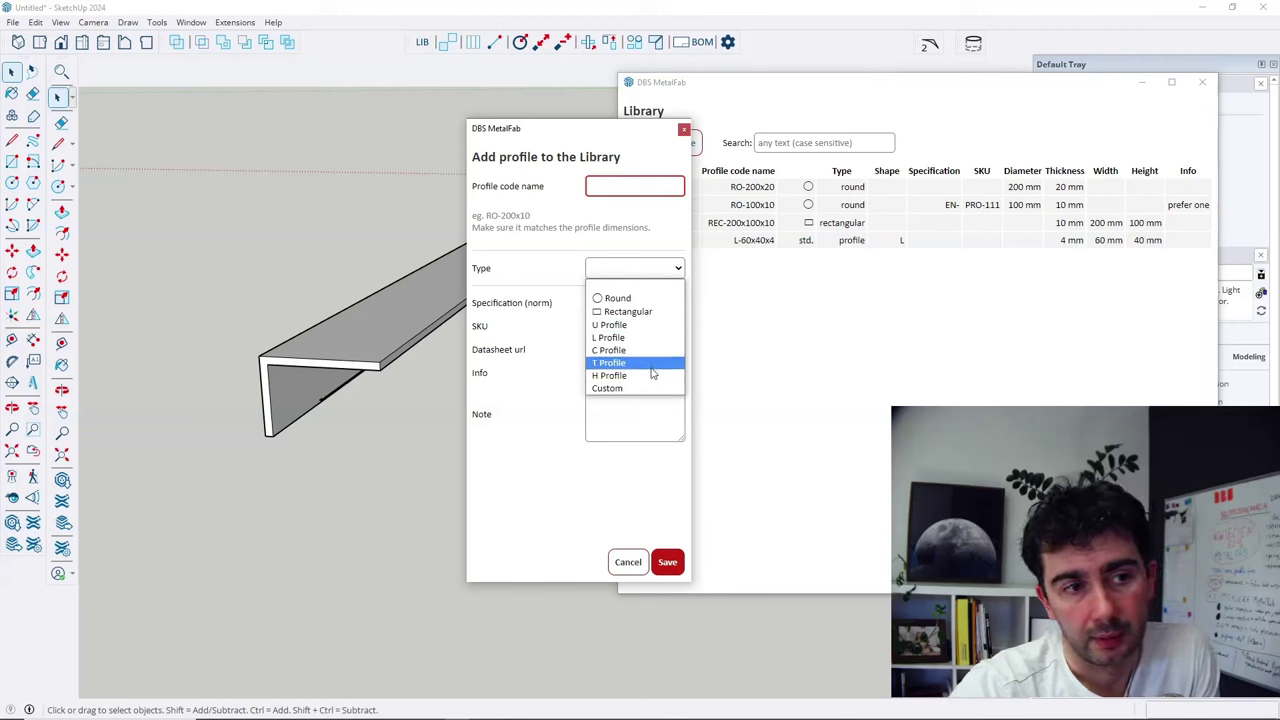
{"action": "left_click", "coordinate": [560, 351]}
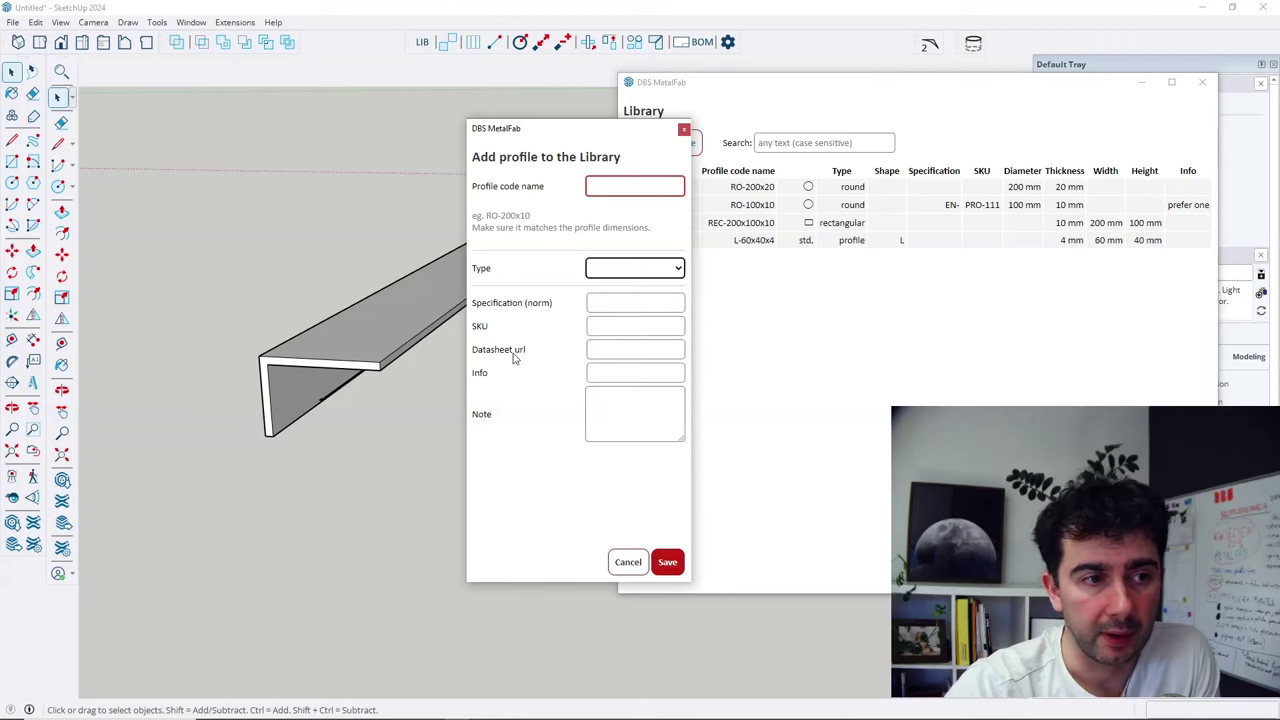
{"action": "left_click", "coordinate": [683, 129]}
{"action": "middle_click_drag", "start_coordinate": [403, 420], "coordinate": [340, 357]}
{"action": "scroll", "coordinate": [340, 357], "scroll_direction": "up", "scroll_amount": 3}
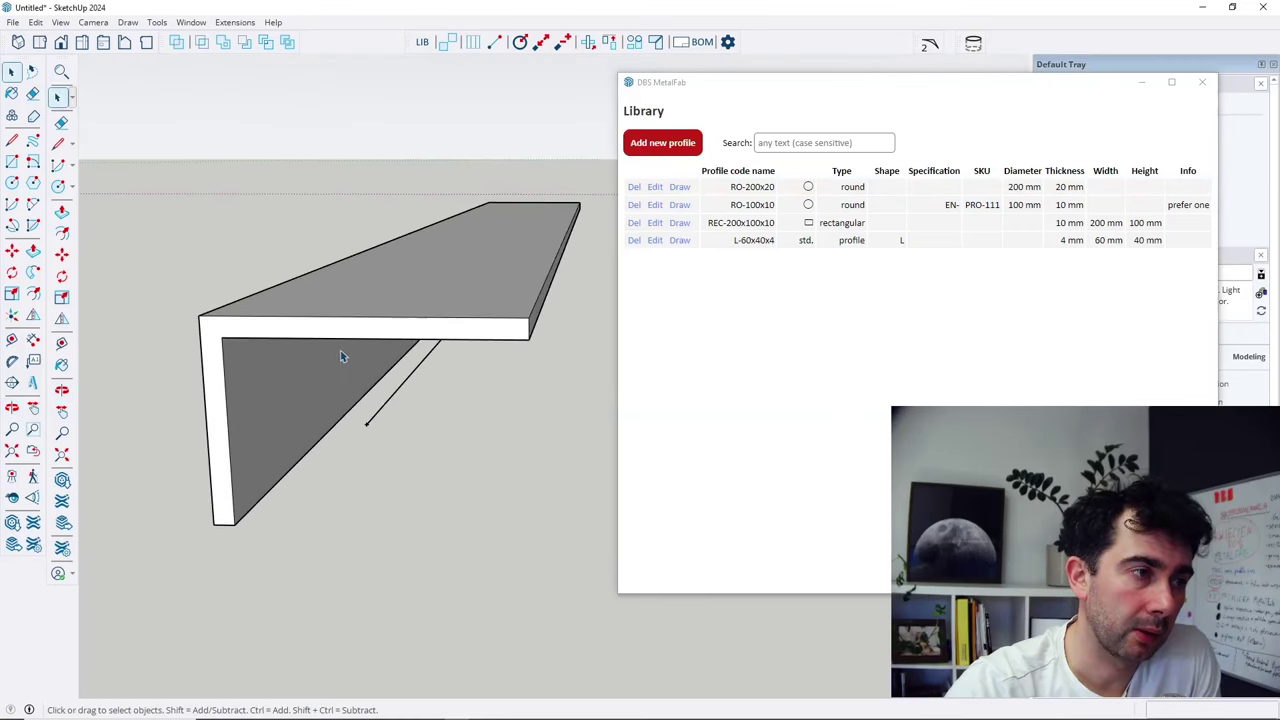
{"action": "middle_click_drag", "start_coordinate": [397, 446], "coordinate": [534, 371]}
{"action": "scroll", "coordinate": [396, 450], "scroll_direction": "down", "scroll_amount": 2}
{"action": "scroll", "coordinate": [476, 352], "scroll_direction": "up", "scroll_amount": 2}
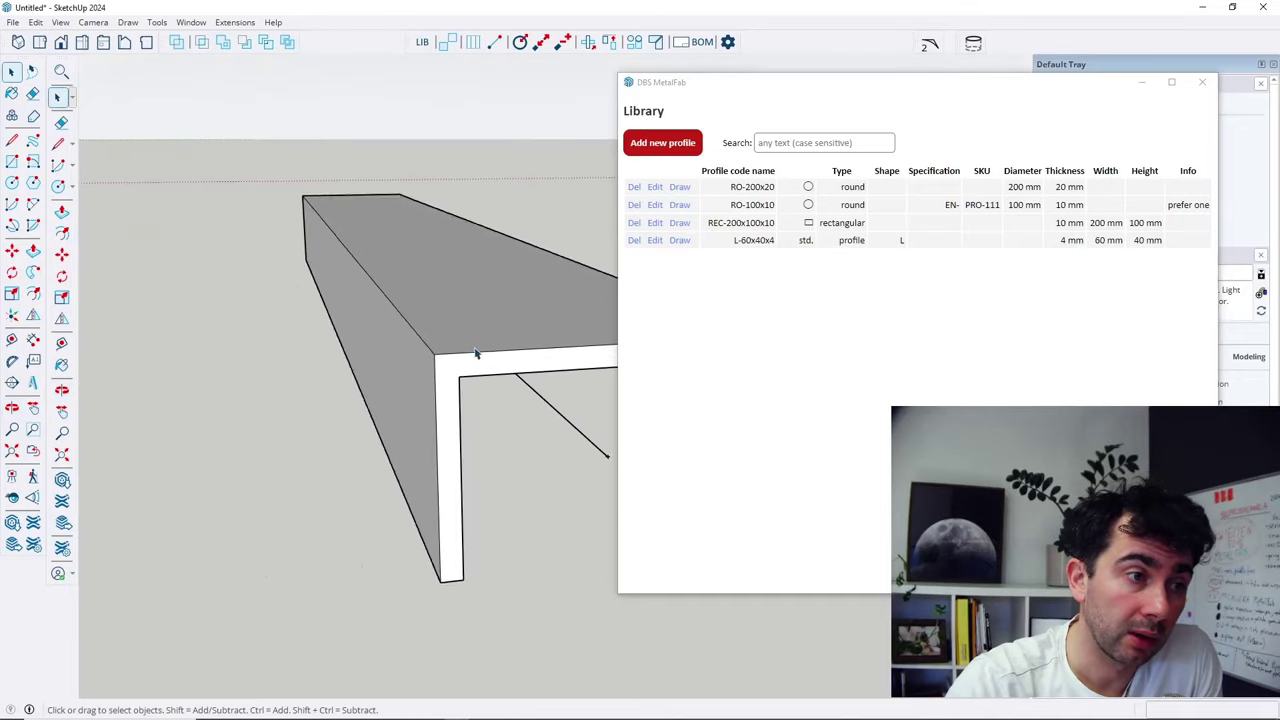
{"action": "scroll", "coordinate": [455, 368], "scroll_direction": "up", "scroll_amount": 2}
{"action": "scroll", "coordinate": [407, 365], "scroll_direction": "down", "scroll_amount": 1}
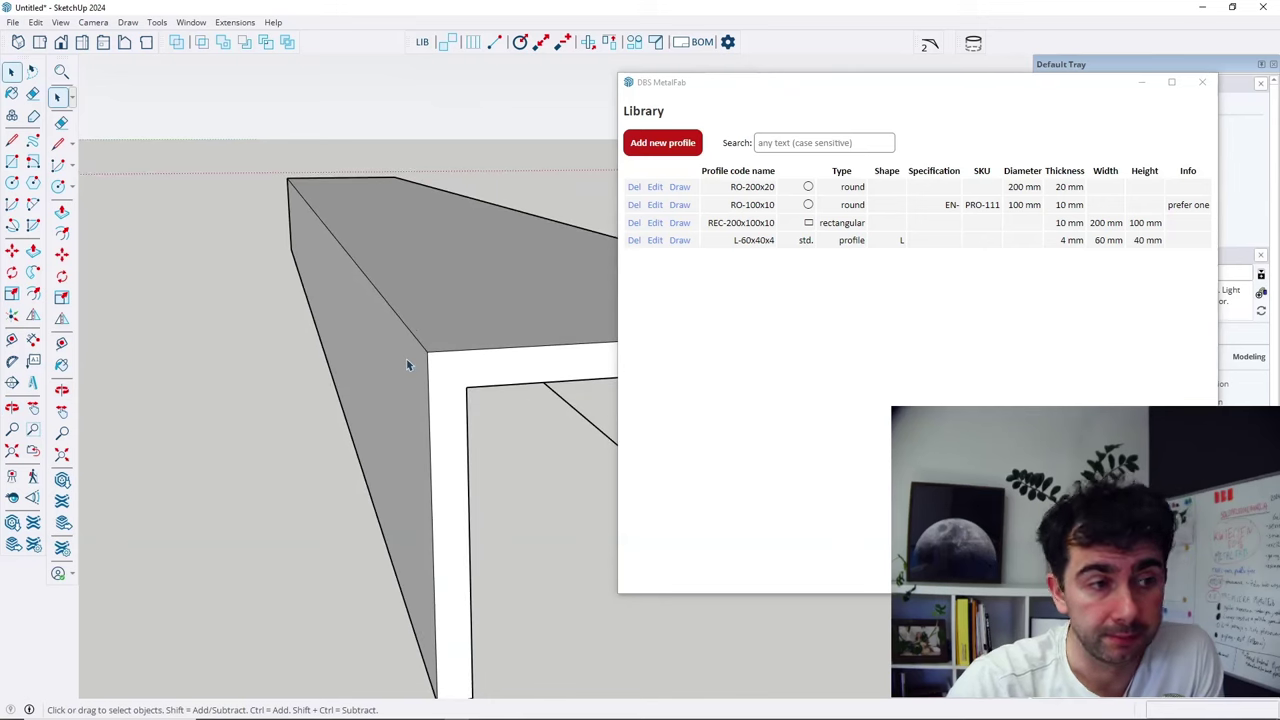
{"action": "scroll", "coordinate": [390, 356], "scroll_direction": "down", "scroll_amount": 2}
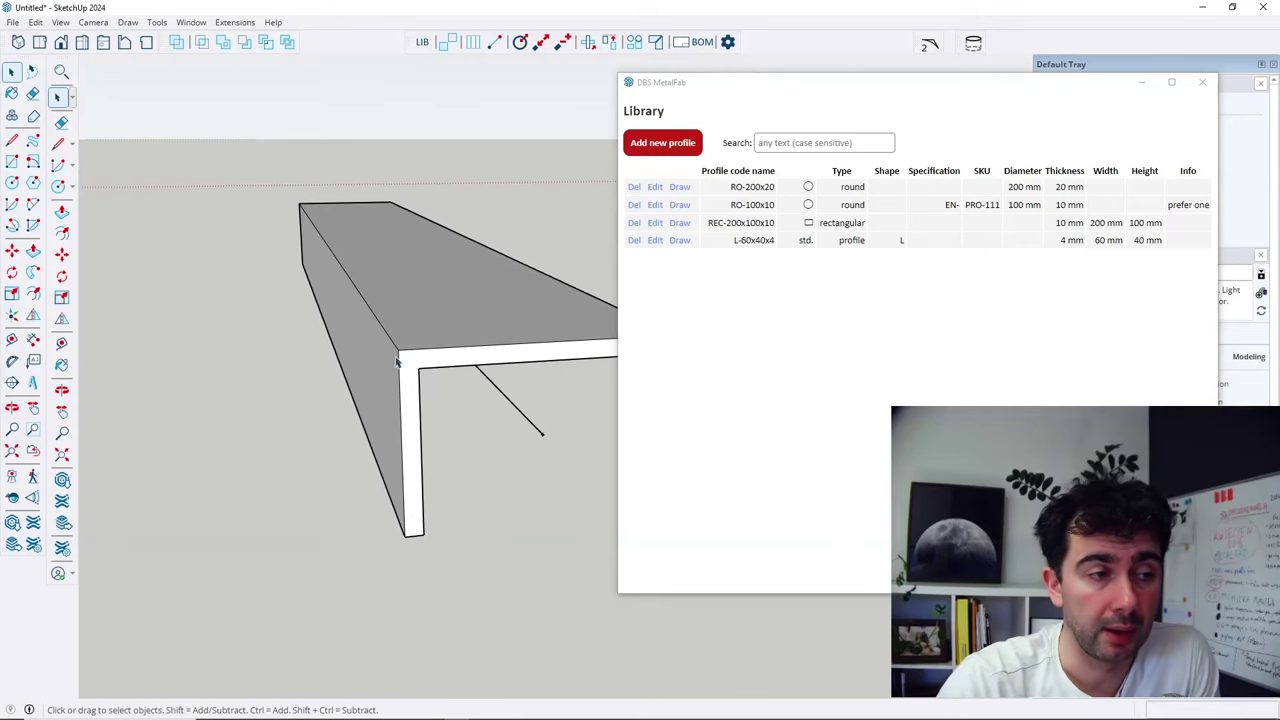
{"action": "scroll", "coordinate": [382, 351], "scroll_direction": "down", "scroll_amount": 1}
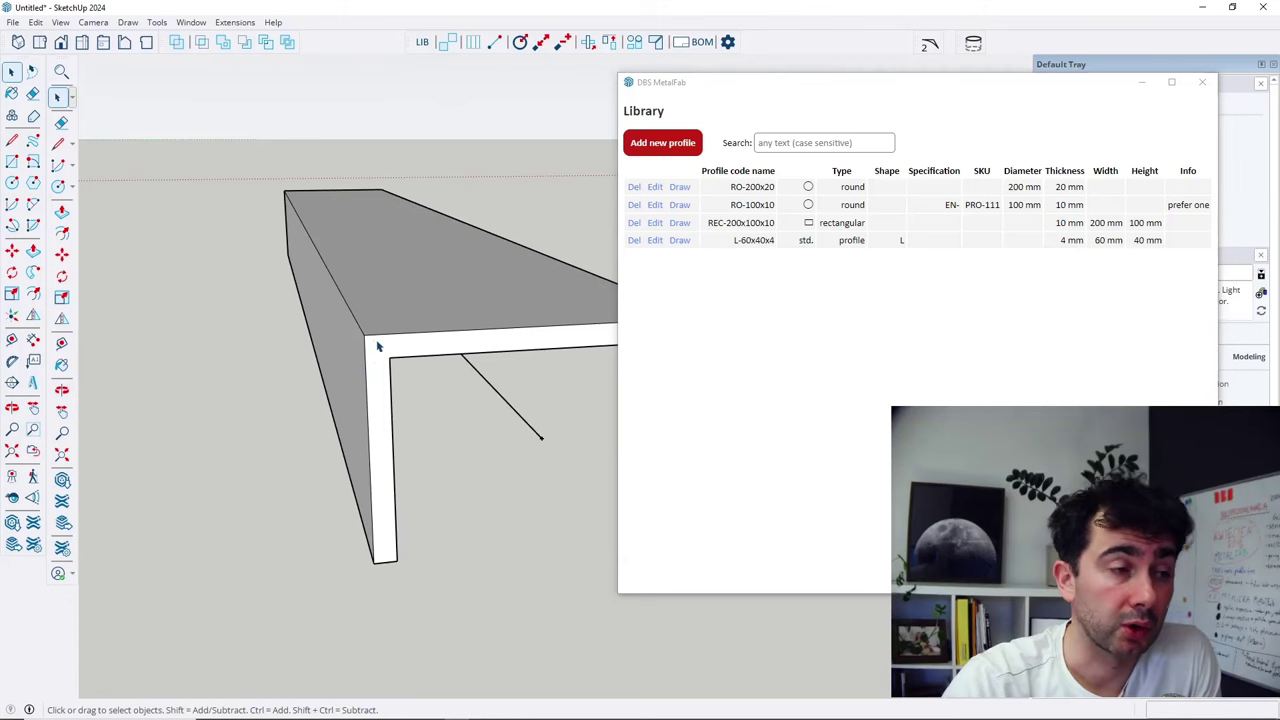
{"action": "scroll", "coordinate": [370, 350], "scroll_direction": "down", "scroll_amount": 2}
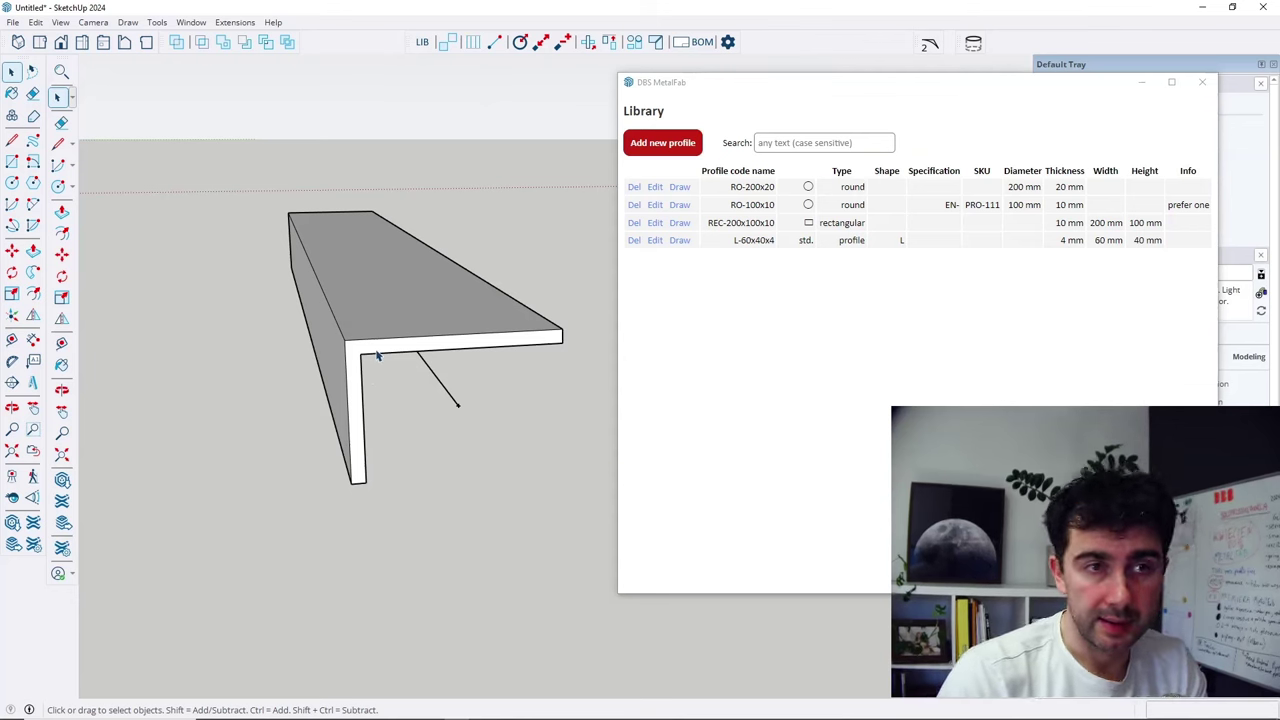
{"action": "scroll", "coordinate": [374, 352], "scroll_direction": "up", "scroll_amount": 3}
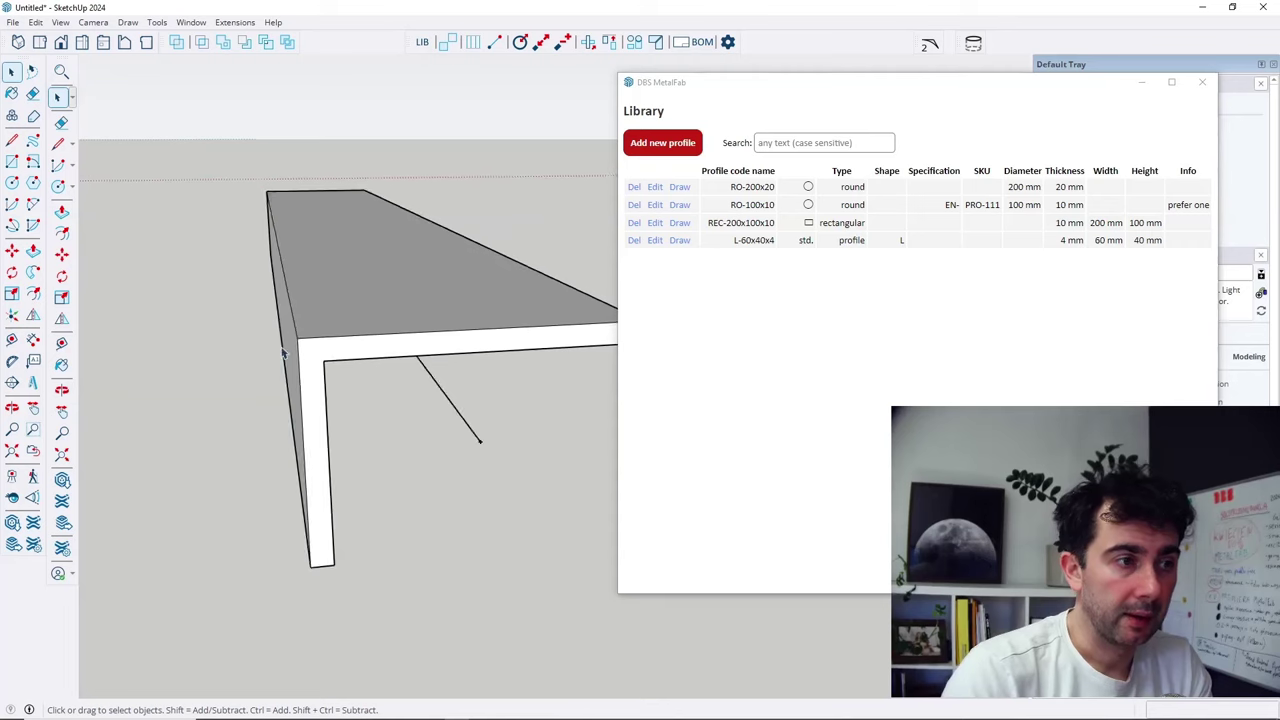
{"action": "scroll", "coordinate": [350, 347], "scroll_direction": "down", "scroll_amount": 3}
Copy the beam's L-shaped end face out of the group and paste it beside the beam.
{"action": "middle_click_drag", "start_coordinate": [346, 346], "coordinate": [365, 337]}
{"action": "key", "text": "space"}
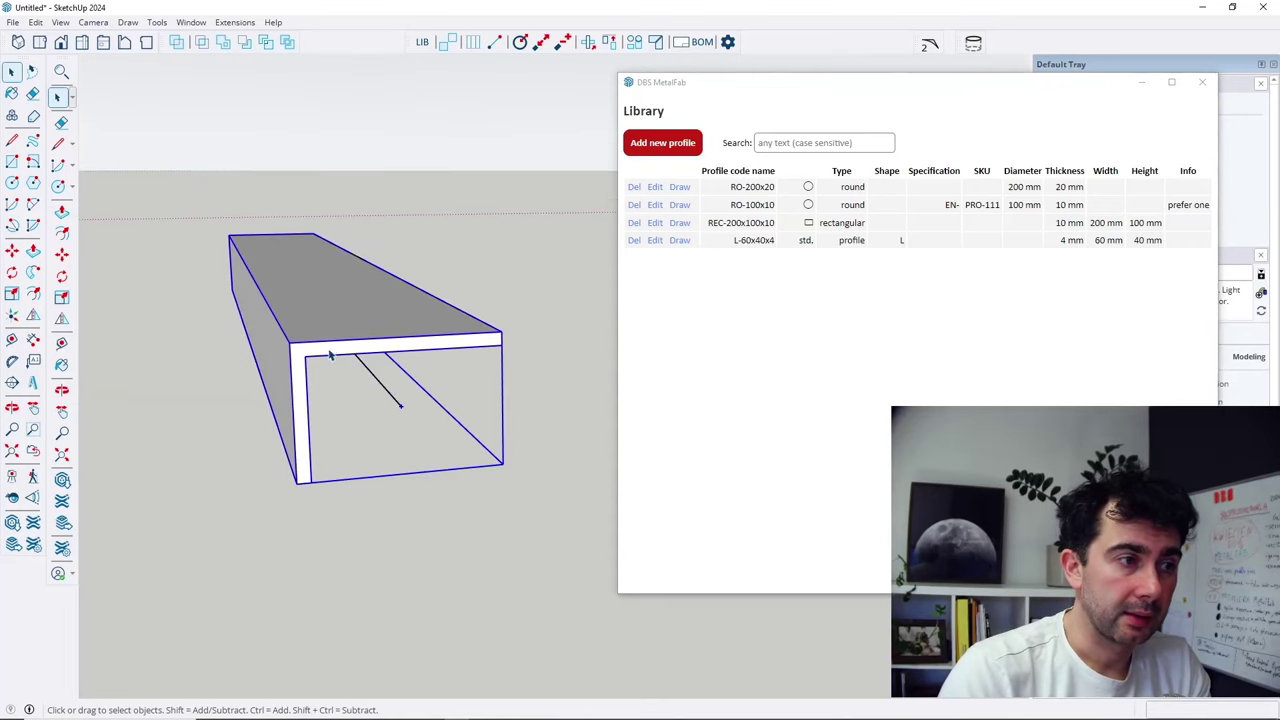
{"action": "double_click", "coordinate": [334, 353]}
{"action": "left_click", "coordinate": [337, 355]}
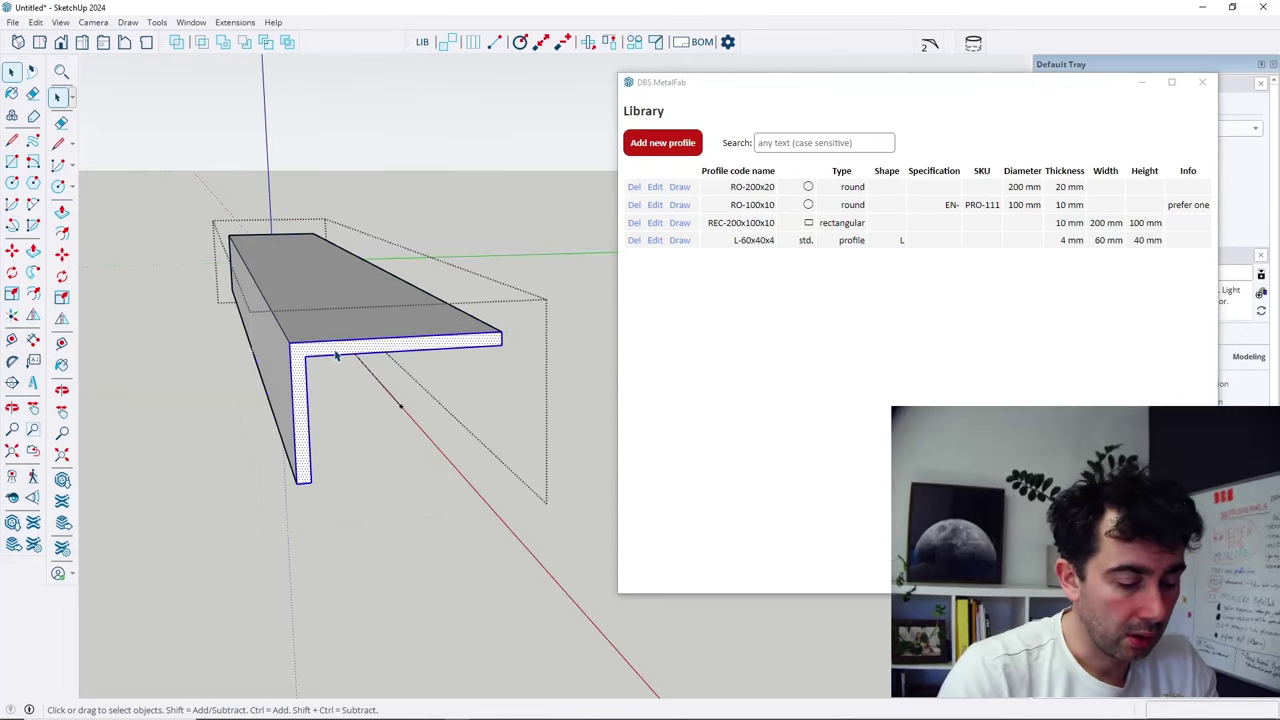
{"action": "scroll", "coordinate": [186, 392], "scroll_direction": "down", "scroll_amount": 5}
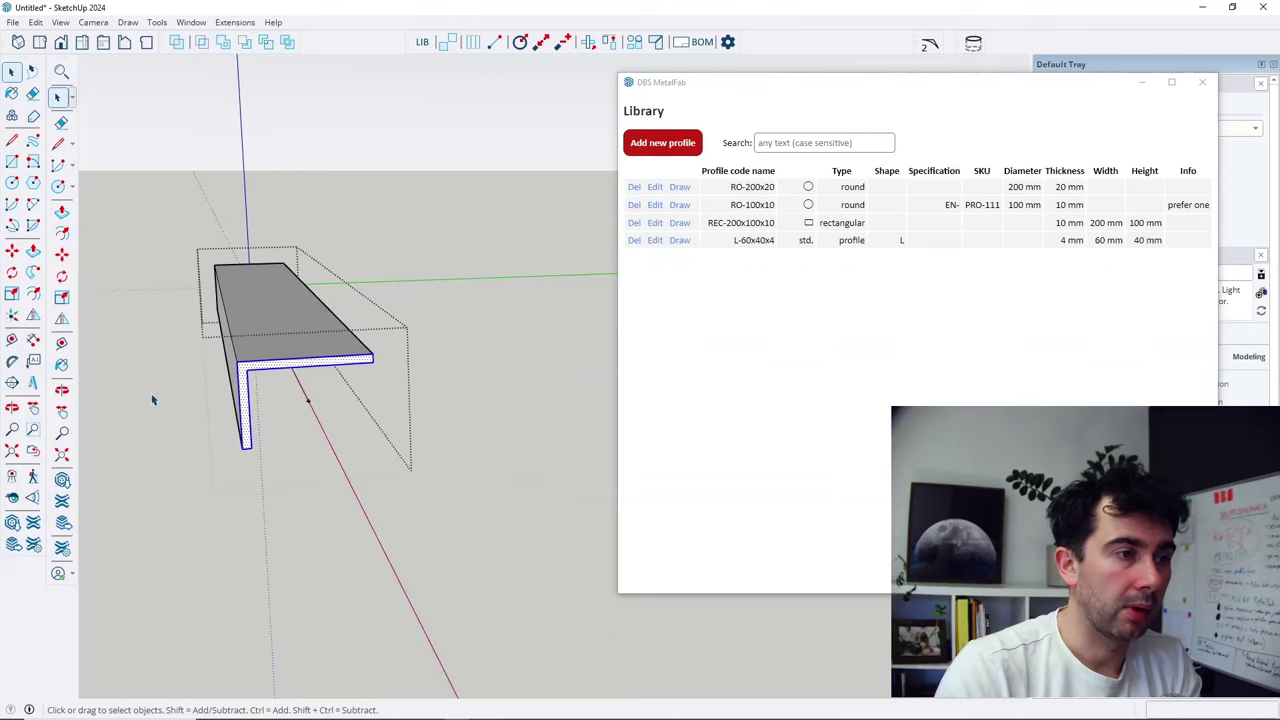
{"action": "left_click", "coordinate": [430, 364]}
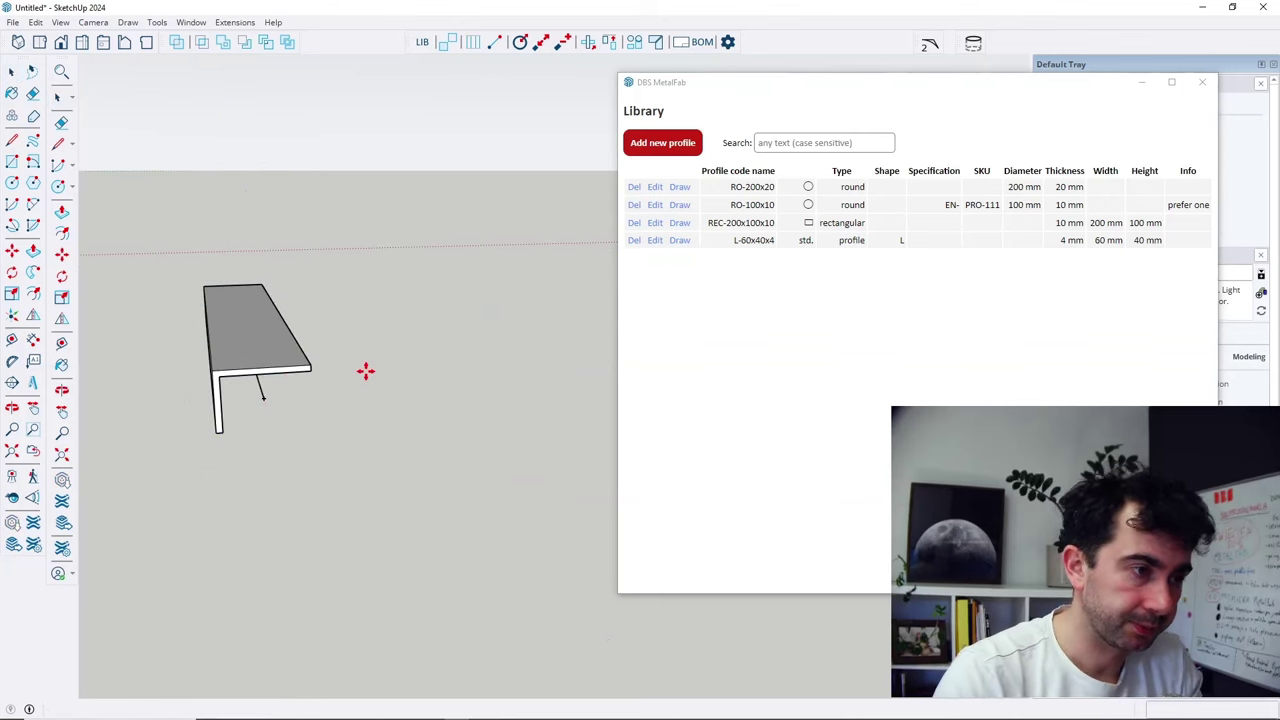
{"action": "left_click", "coordinate": [397, 420]}
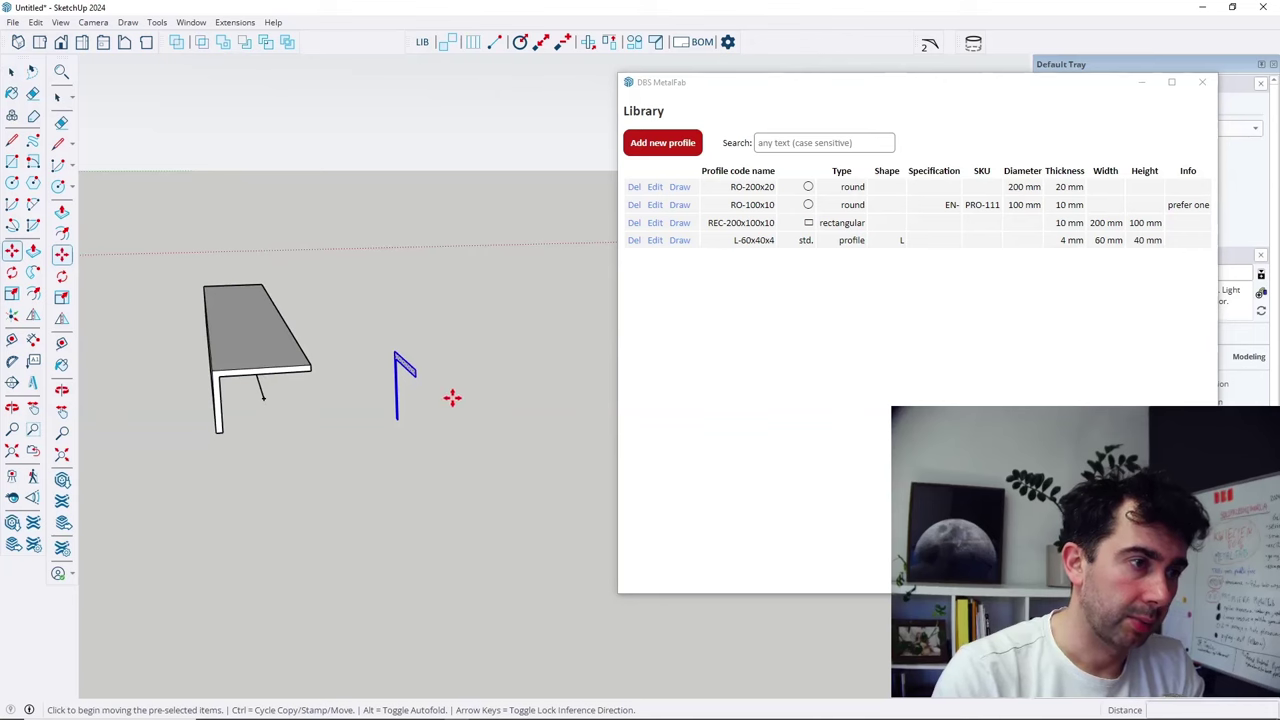
View the flat L-shaped profile end-on and select it.
{"action": "middle_click_drag", "start_coordinate": [480, 414], "coordinate": [380, 440]}
{"action": "scroll", "coordinate": [436, 344], "scroll_direction": "up", "scroll_amount": 6}
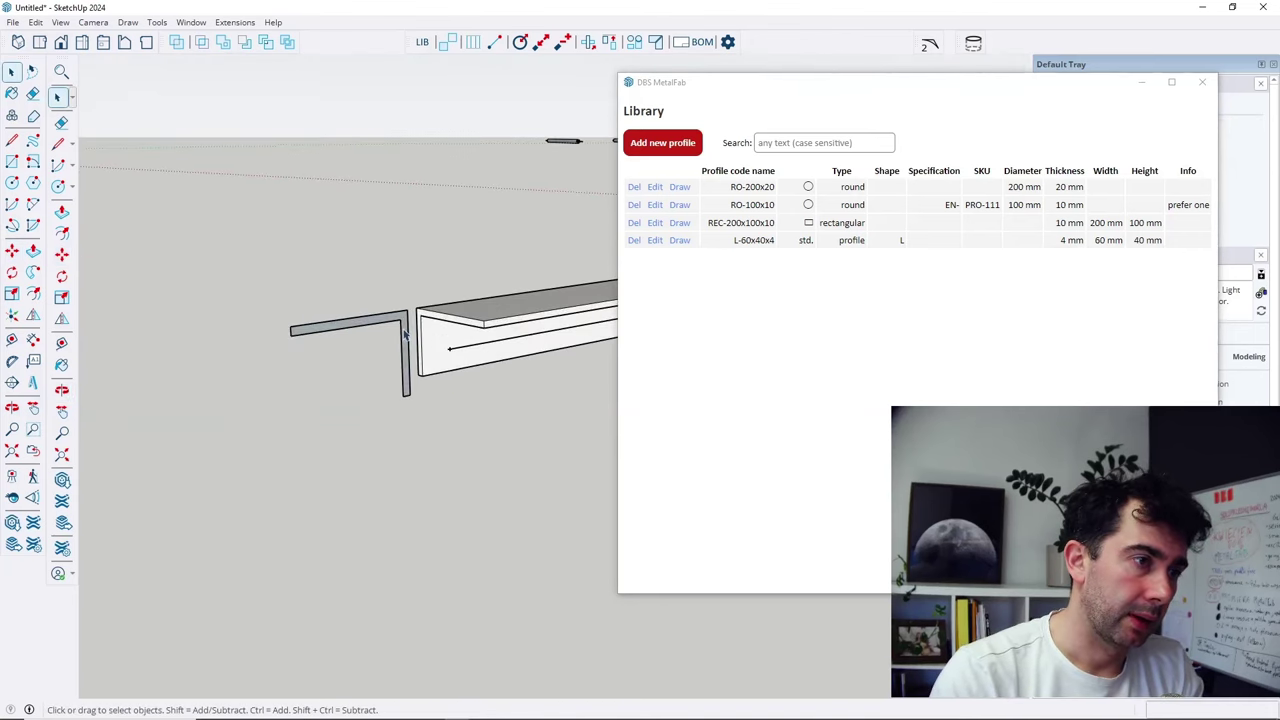
{"action": "middle_click_drag", "start_coordinate": [474, 431], "coordinate": [569, 374]}
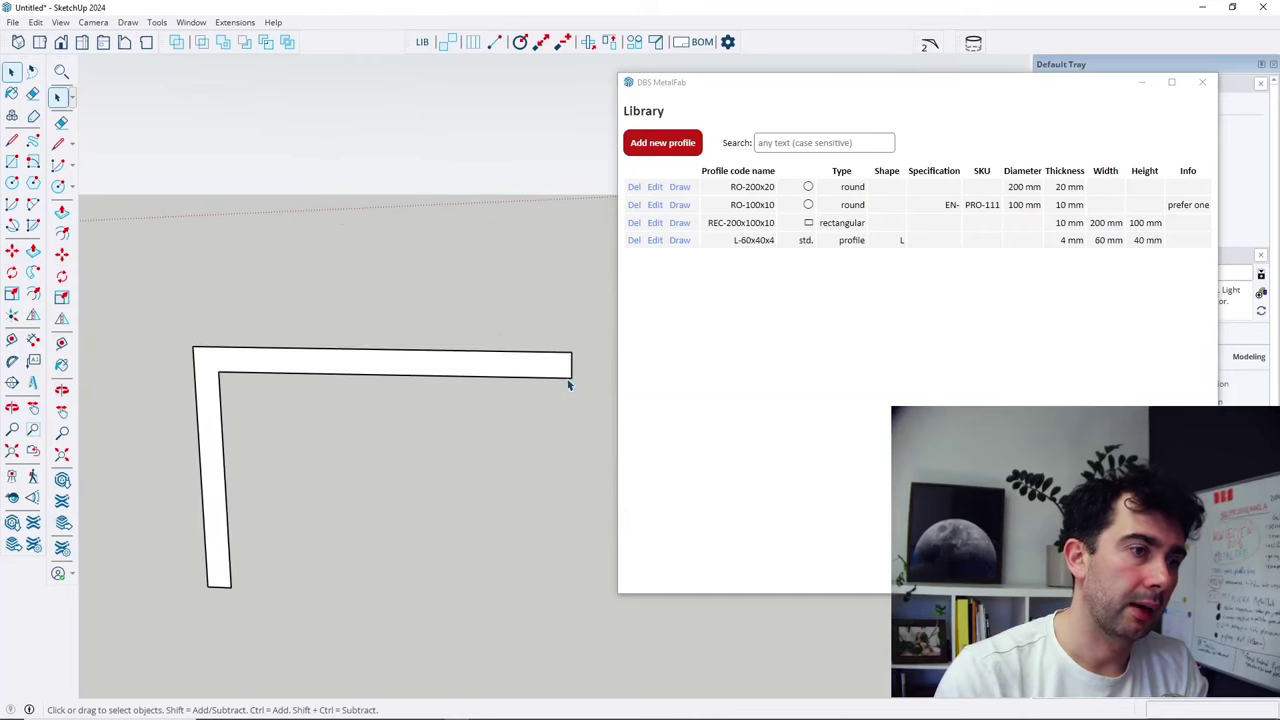
{"action": "scroll", "coordinate": [260, 357], "scroll_direction": "up", "scroll_amount": 3}
{"action": "scroll", "coordinate": [269, 370], "scroll_direction": "down", "scroll_amount": 2}
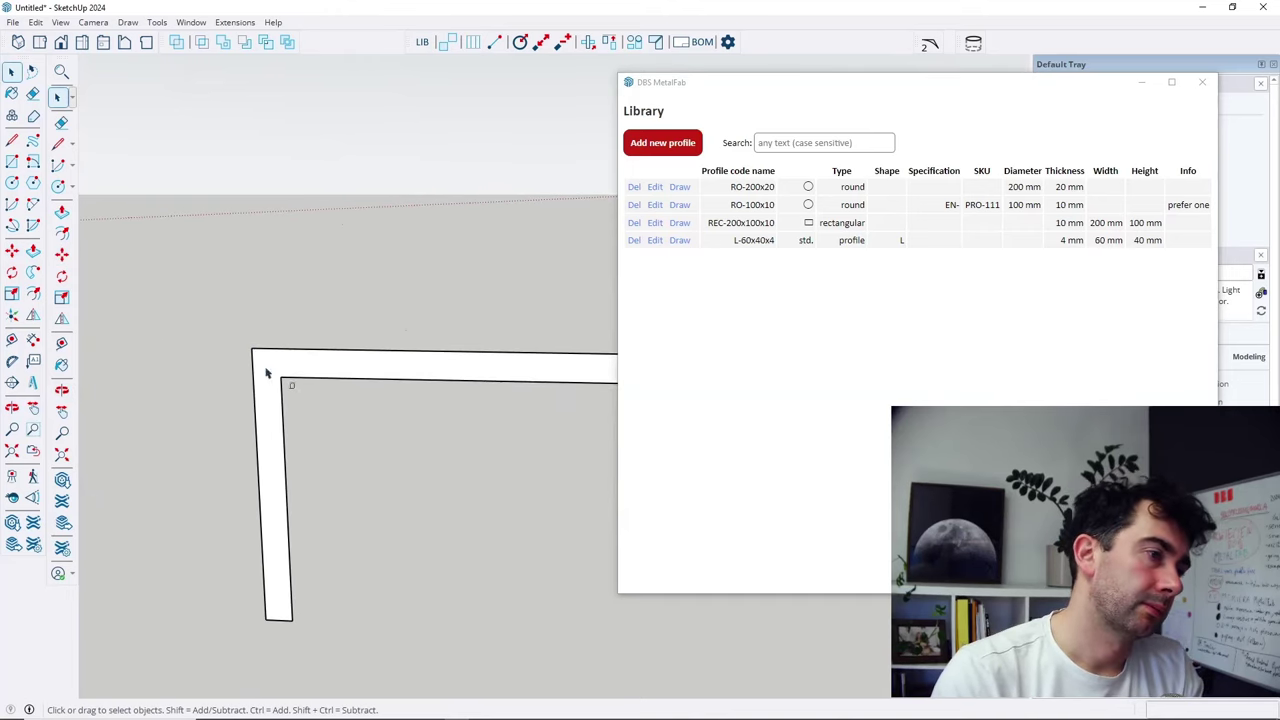
{"action": "left_click", "coordinate": [410, 363]}
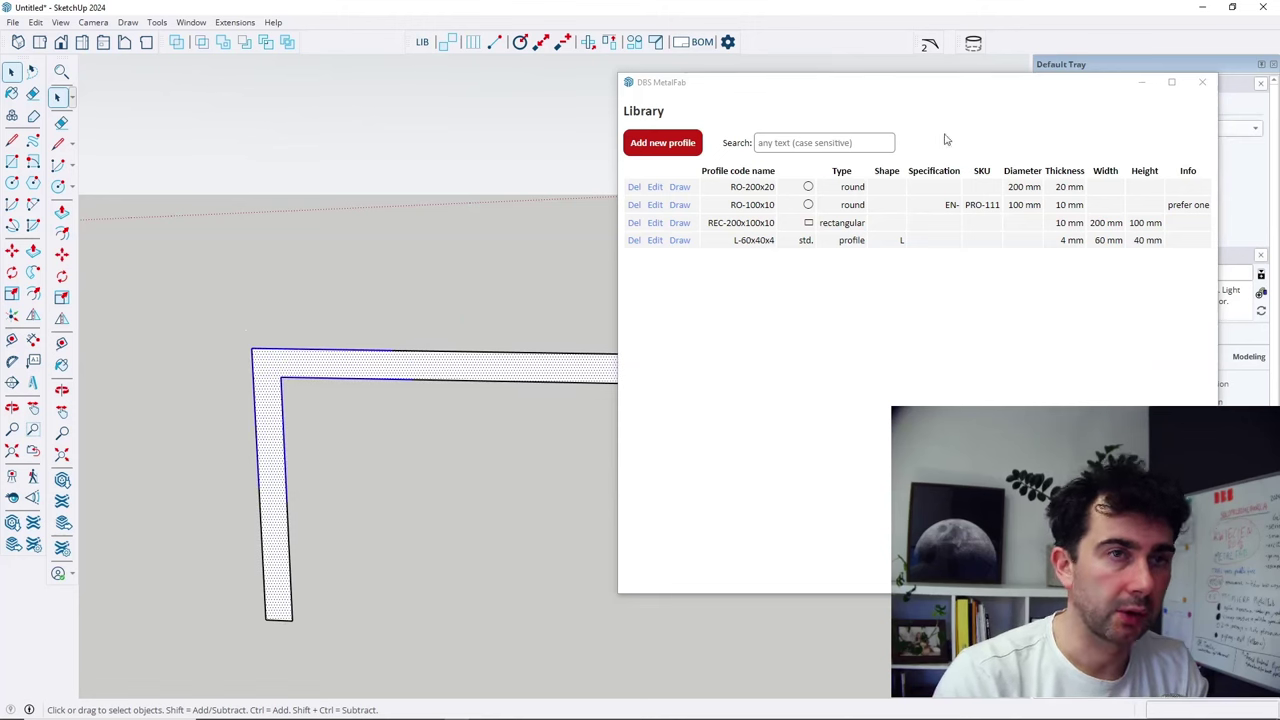
Round the L face's corners with DBS Round Edges Corners at 5 mm radius, 12 segments.
{"action": "left_click", "coordinate": [930, 42]}
{"action": "left_click_drag", "start_coordinate": [649, 291], "coordinate": [200, 117]}
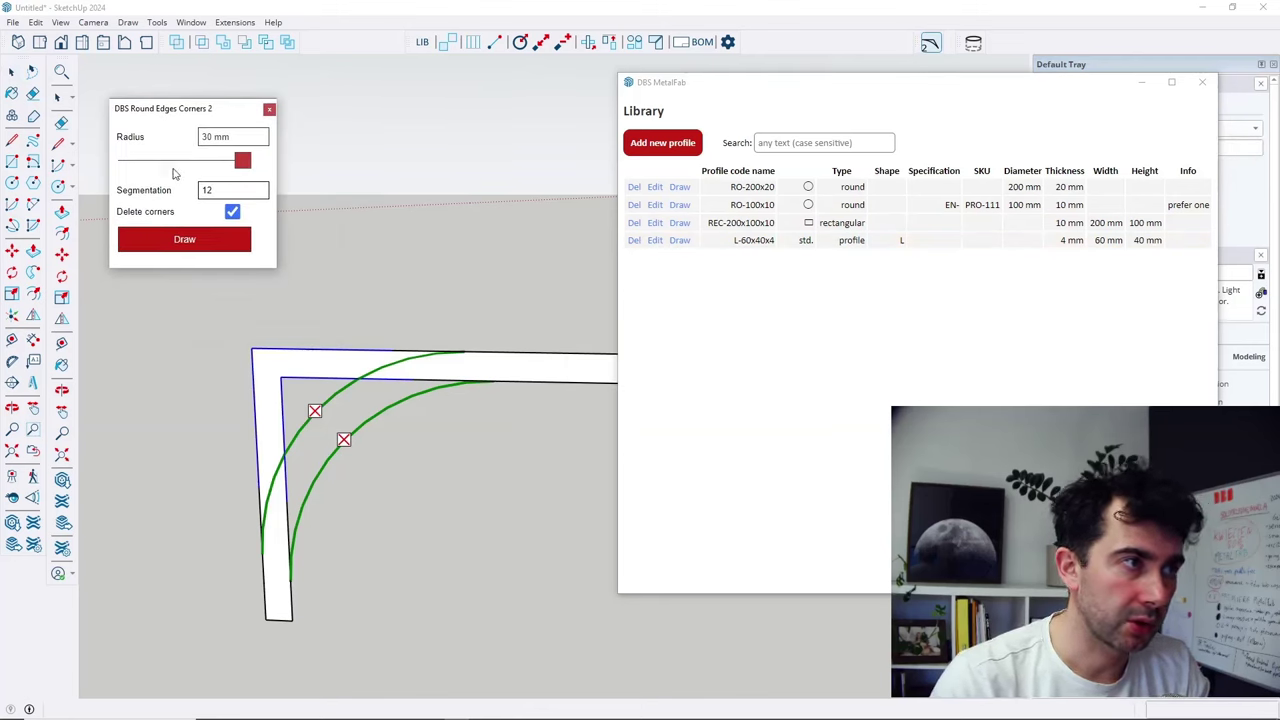
{"action": "left_click_drag", "start_coordinate": [241, 162], "coordinate": [158, 161]}
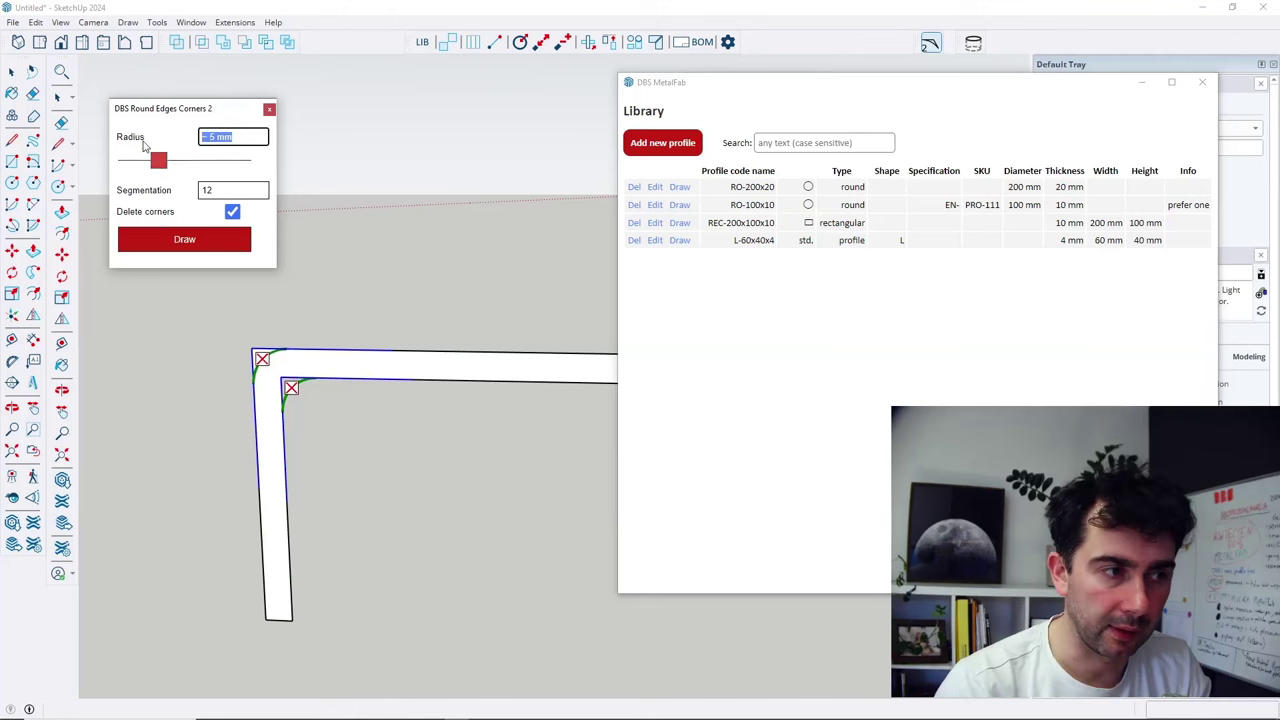
{"action": "type", "text": "5"}
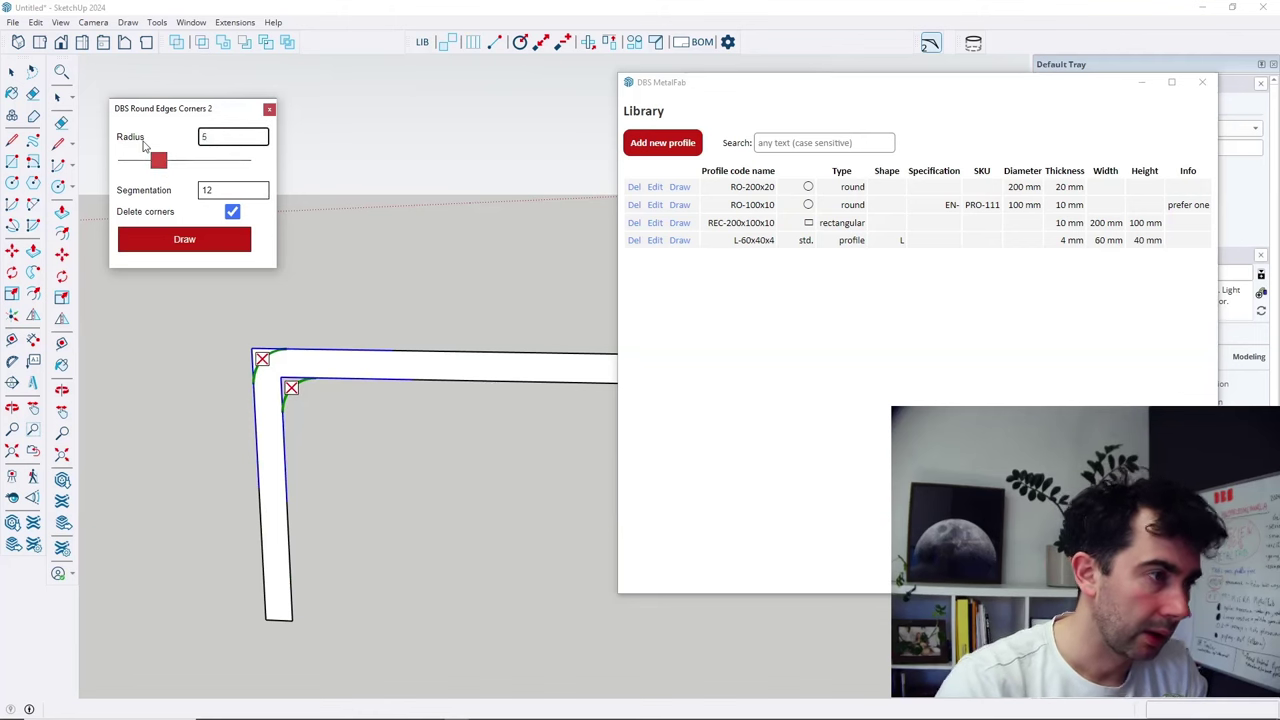
{"action": "left_click", "coordinate": [160, 125]}
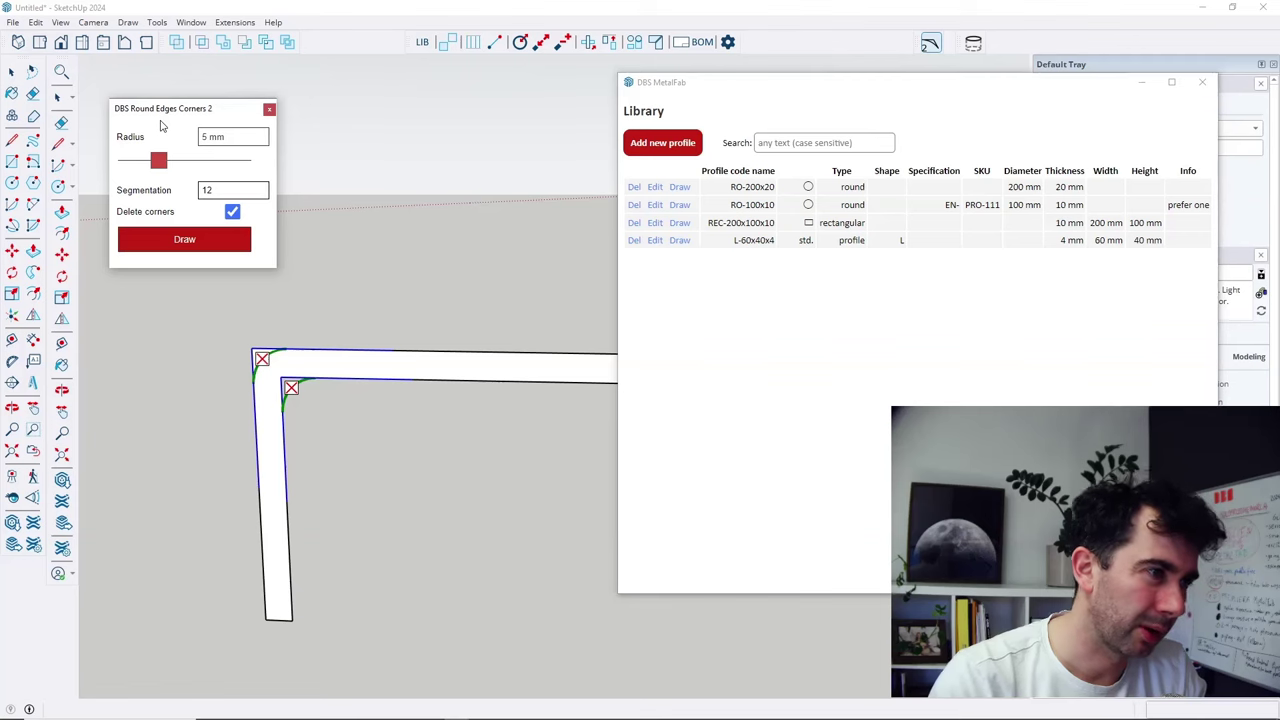
{"action": "scroll", "coordinate": [213, 385], "scroll_direction": "up", "scroll_amount": 2}
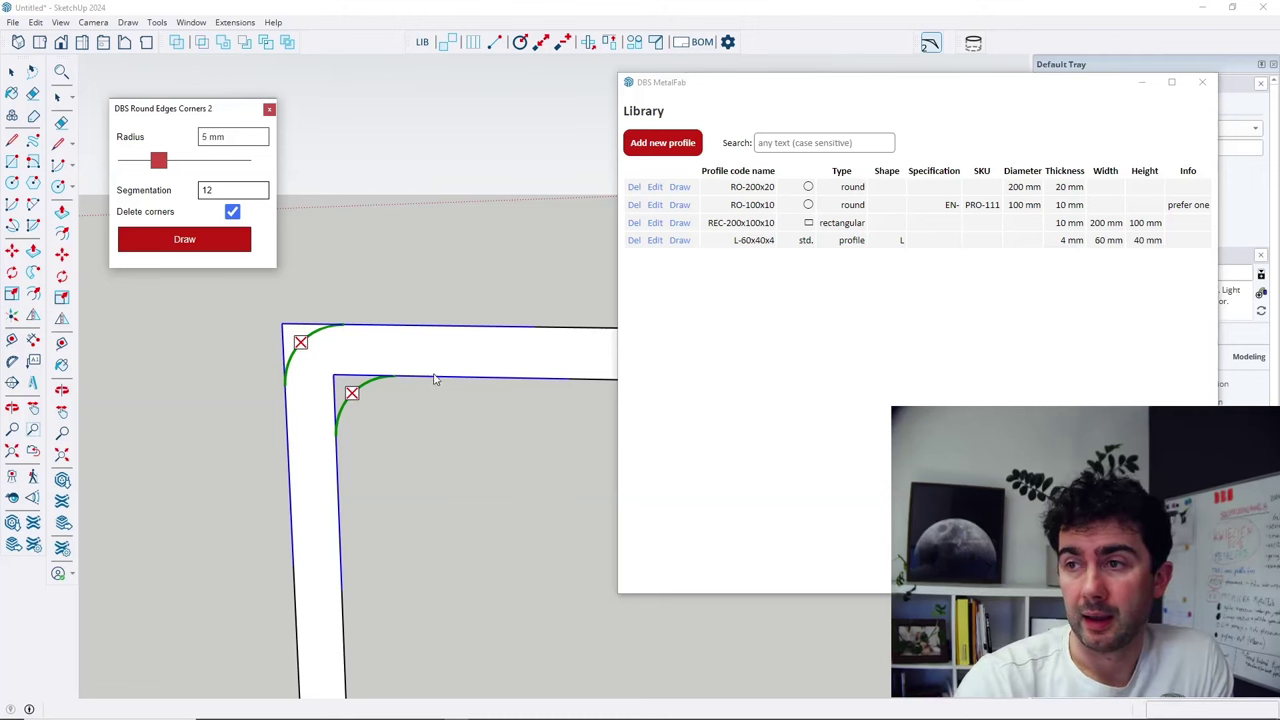
{"action": "left_click", "coordinate": [184, 240]}
Orbit and zoom around the rounded L profile.
{"action": "scroll", "coordinate": [323, 380], "scroll_direction": "down", "scroll_amount": 3}
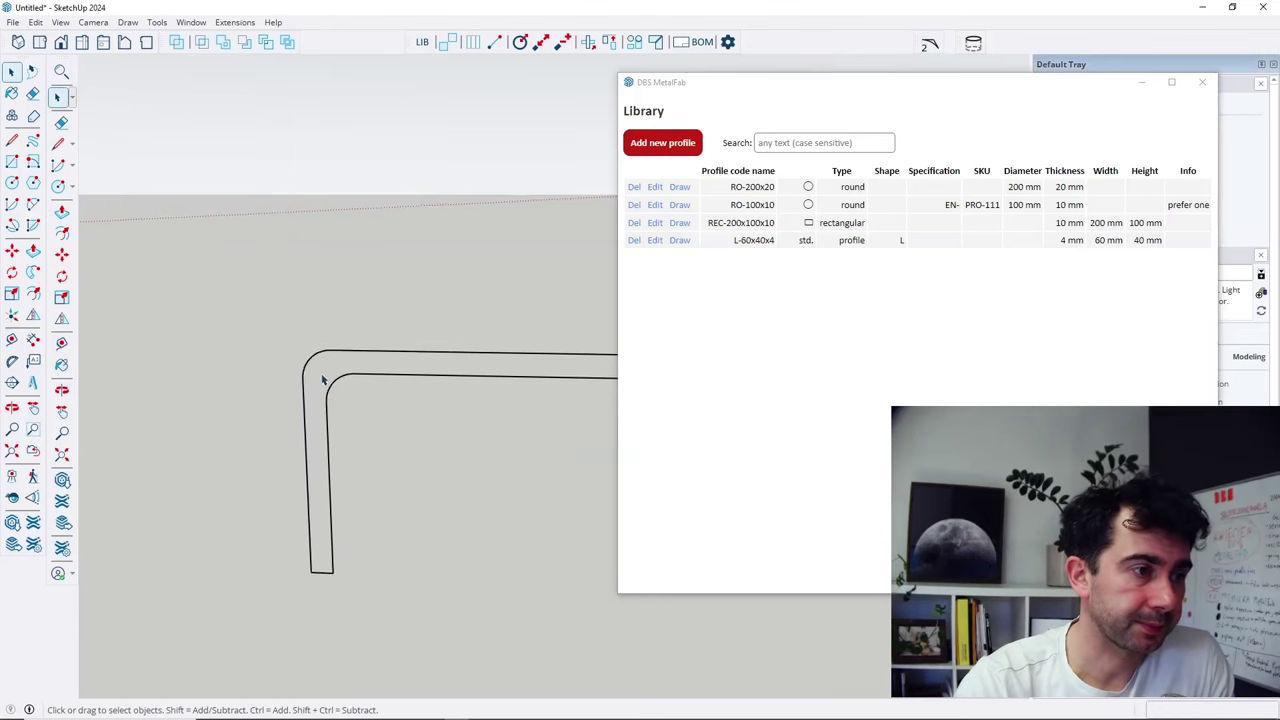
{"action": "scroll", "coordinate": [361, 382], "scroll_direction": "up", "scroll_amount": 5}
{"action": "scroll", "coordinate": [260, 326], "scroll_direction": "down", "scroll_amount": 6}
{"action": "mouse_move", "coordinate": [260, 330]}
{"action": "middle_mouse_down"}
{"action": "mouse_move", "coordinate": [266, 377]}
{"action": "mouse_move", "coordinate": [270, 328]}
{"action": "middle_mouse_up"}
{"action": "scroll", "coordinate": [280, 329], "scroll_direction": "up", "scroll_amount": 5}
{"action": "scroll", "coordinate": [397, 371], "scroll_direction": "up", "scroll_amount": 3}
{"action": "scroll", "coordinate": [366, 363], "scroll_direction": "down", "scroll_amount": 2}
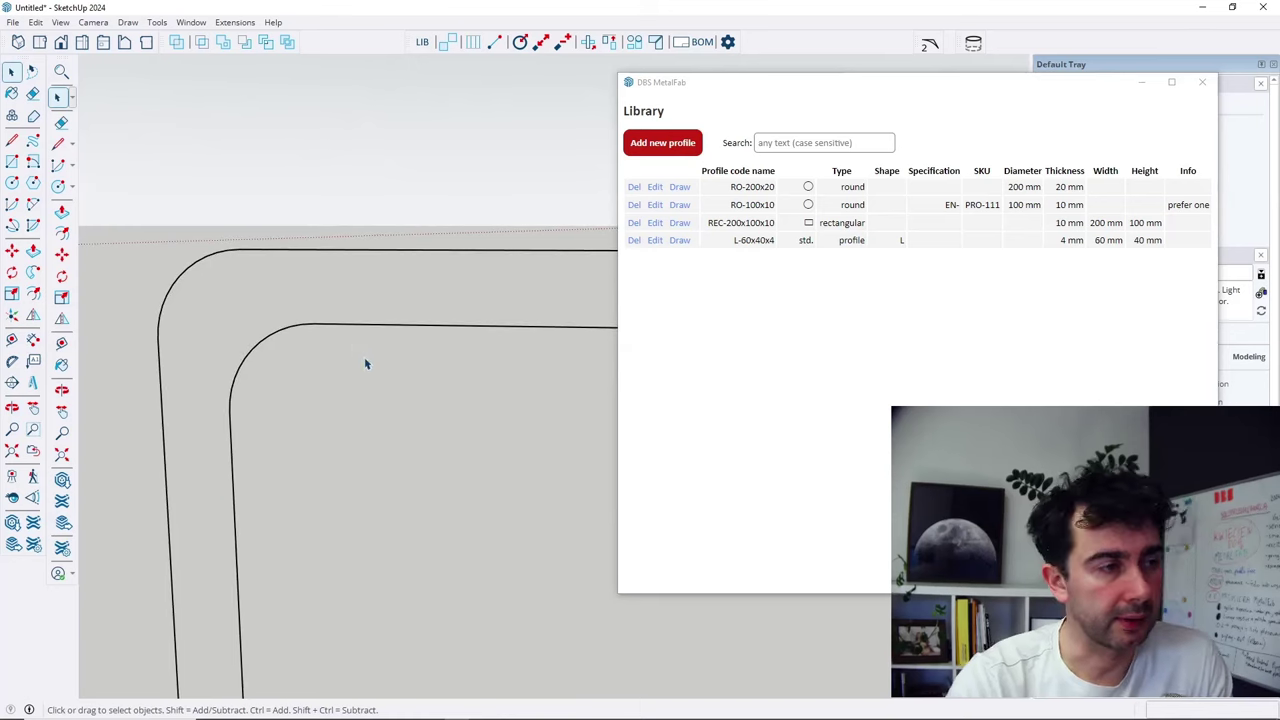
Draw a line across the top leg from its inner edge to its outer edge.
{"action": "key", "text": "l"}
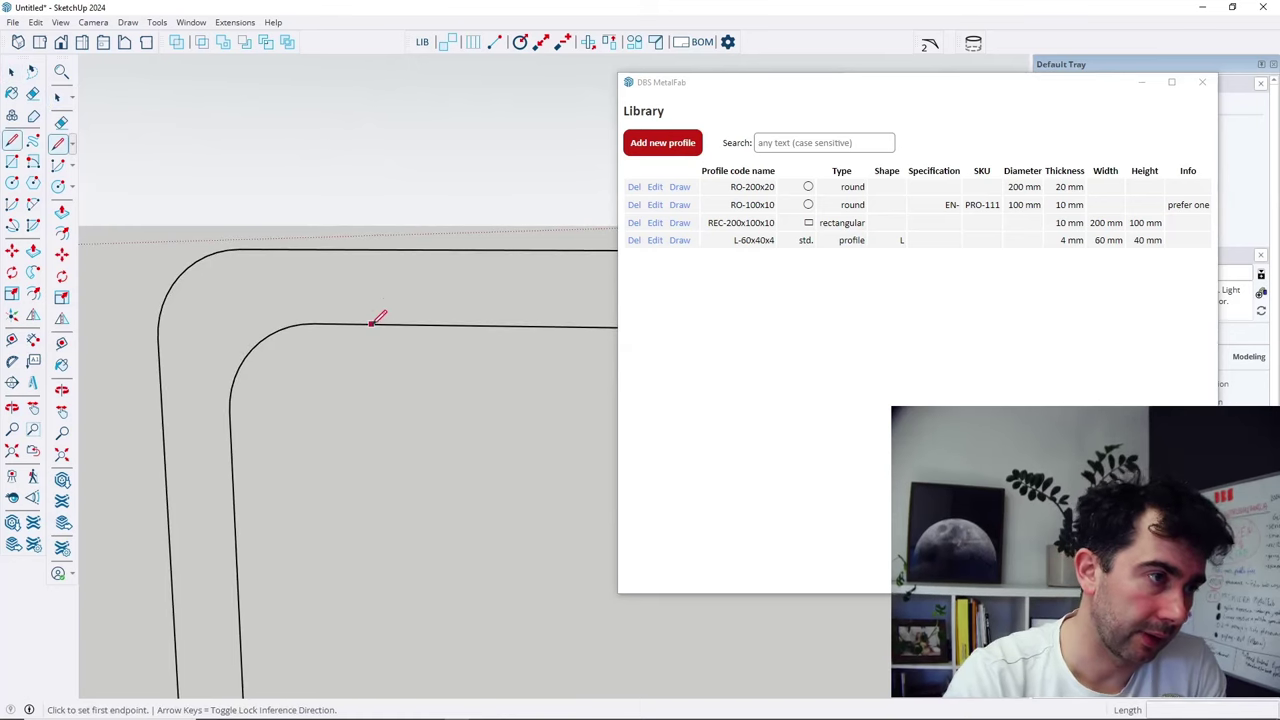
{"action": "left_click", "coordinate": [371, 323]}
{"action": "left_click", "coordinate": [372, 250]}
{"action": "key", "text": "space"}
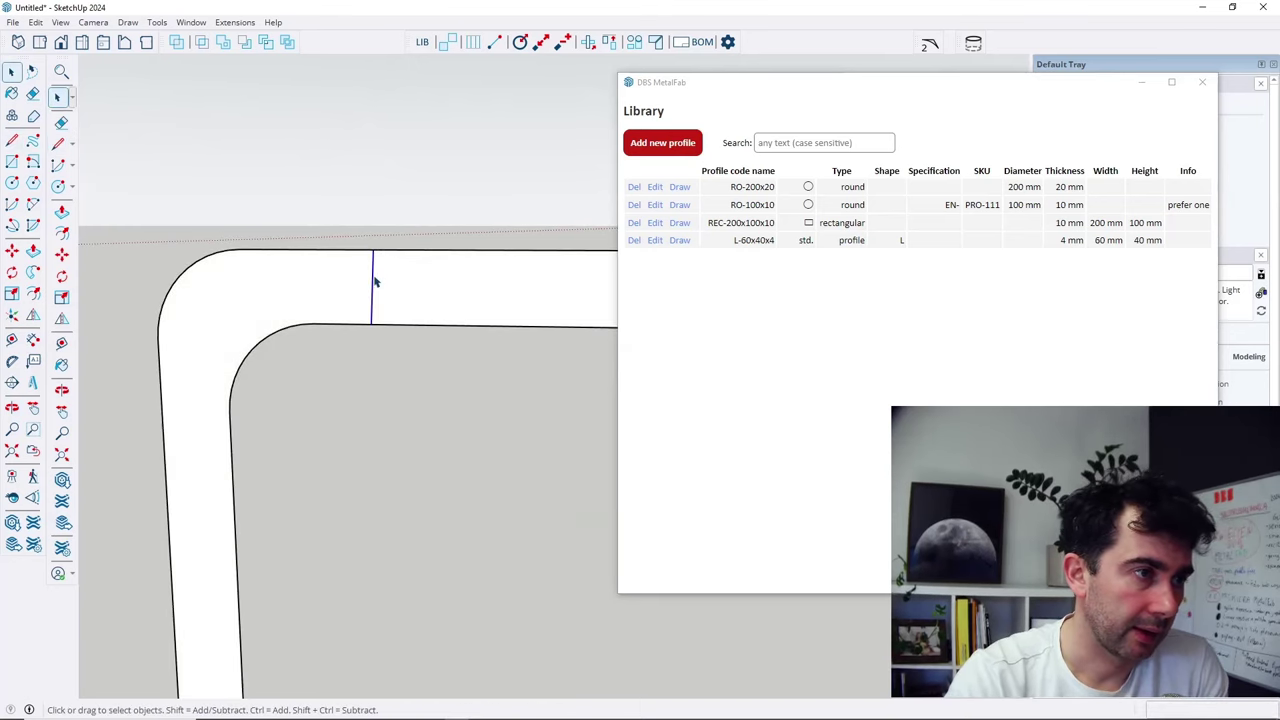
{"action": "scroll", "coordinate": [225, 300], "scroll_direction": "down", "scroll_amount": 5}
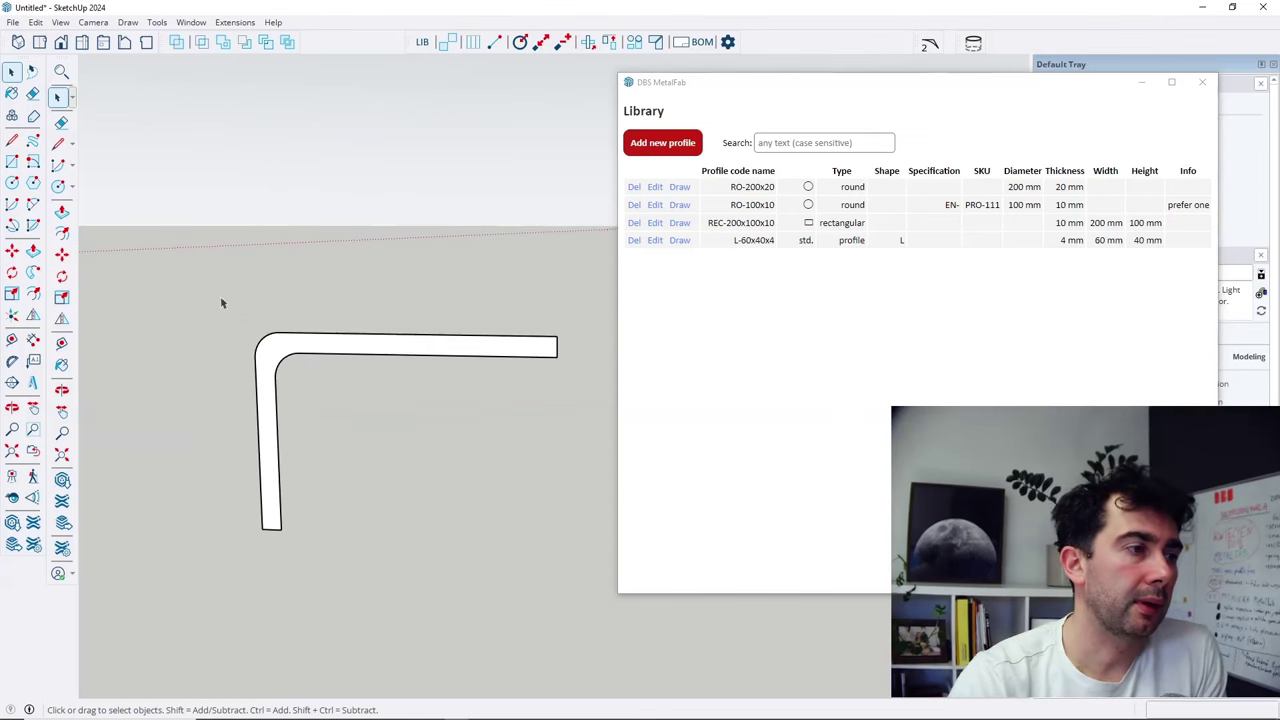
{"action": "scroll", "coordinate": [236, 290], "scroll_direction": "up", "scroll_amount": 5}
{"action": "scroll", "coordinate": [237, 291], "scroll_direction": "down", "scroll_amount": 2}
Select the rounded L-shaped face and open the MetalFab Add new profile form.
{"action": "middle_click_drag", "start_coordinate": [237, 291], "coordinate": [466, 351]}
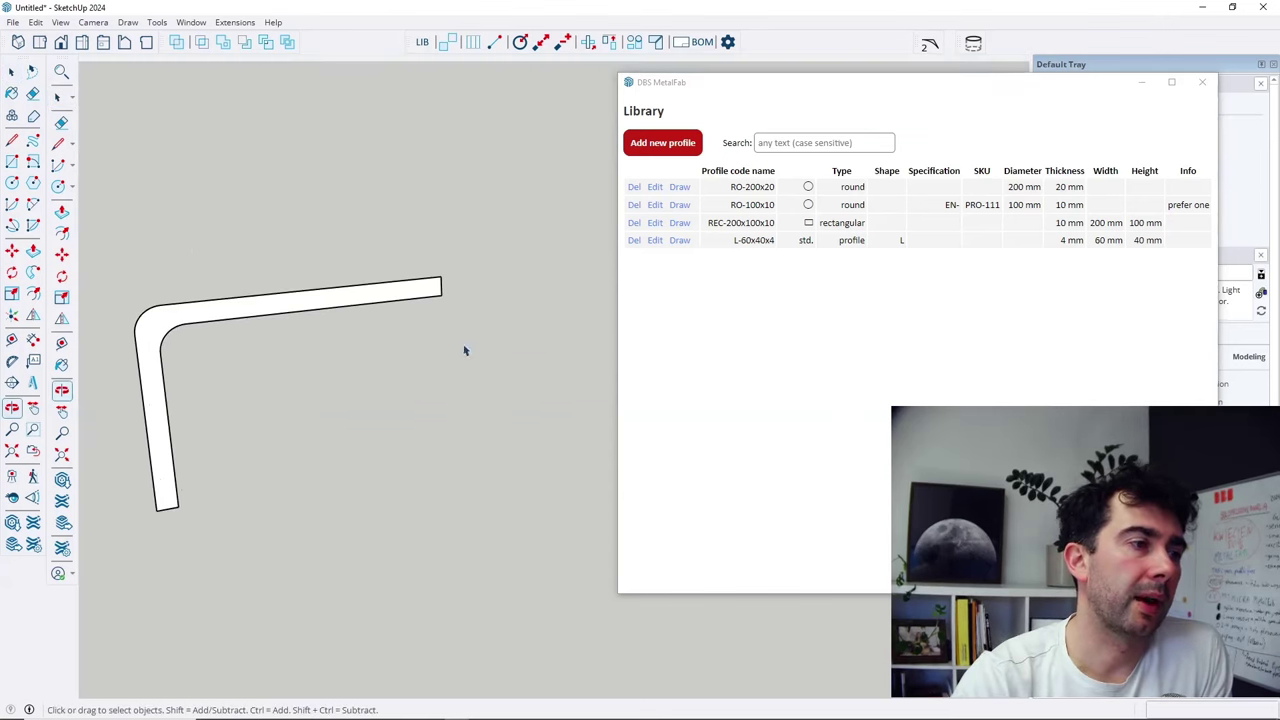
{"action": "left_click", "coordinate": [162, 328]}
{"action": "scroll", "coordinate": [206, 329], "scroll_direction": "down", "scroll_amount": 2}
{"action": "scroll", "coordinate": [214, 338], "scroll_direction": "up", "scroll_amount": 2}
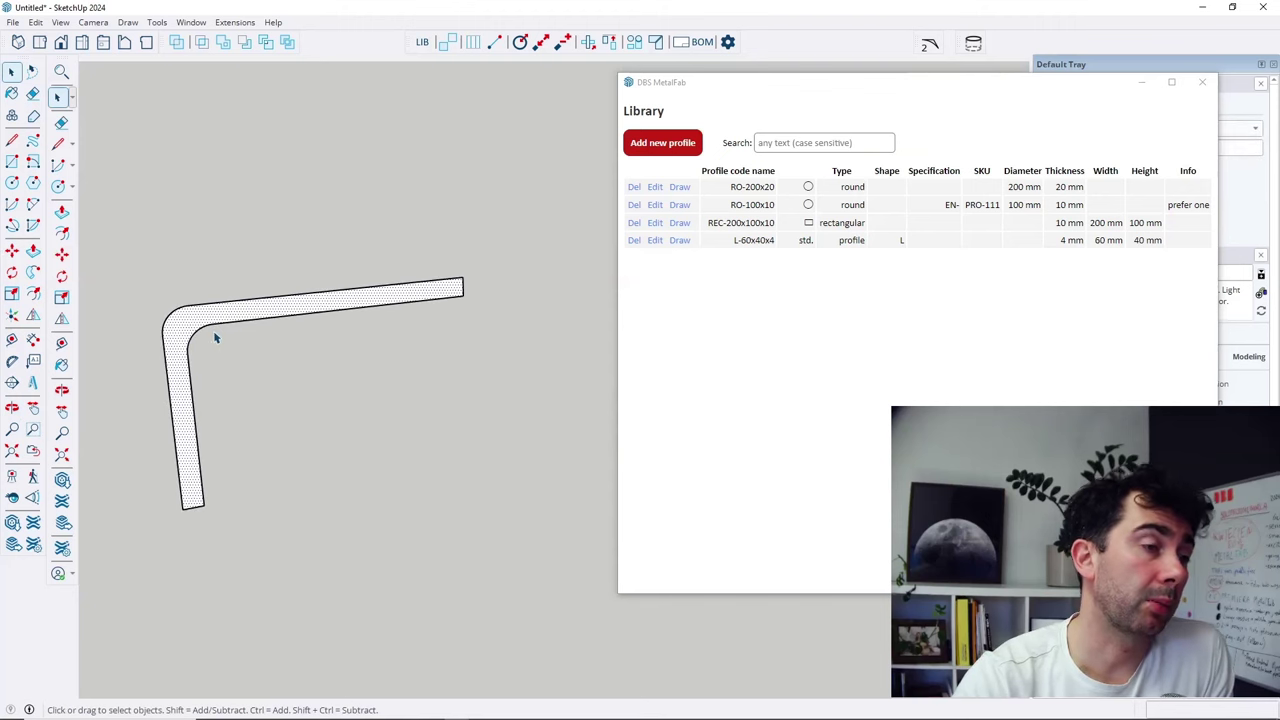
{"action": "left_click", "coordinate": [671, 152]}
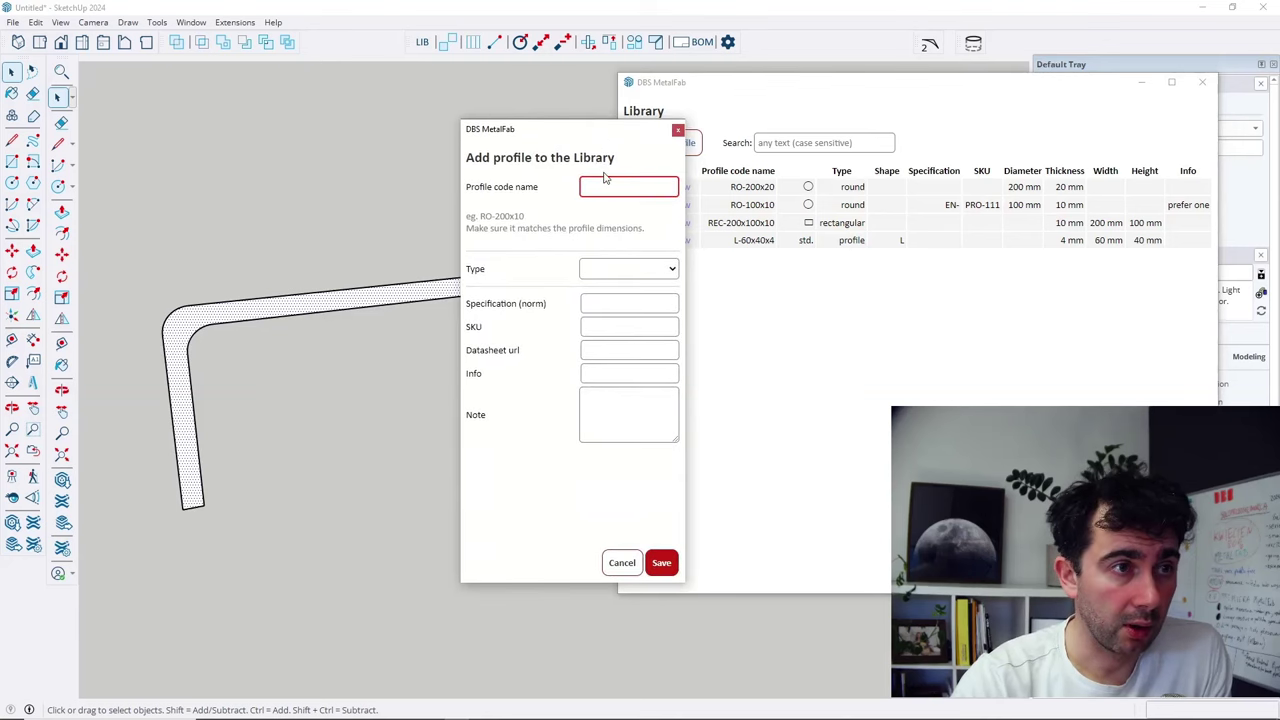
Enter profile code name CUL-60x40x4, trimming the extra digit, and choose type Custom.
{"action": "left_click", "coordinate": [605, 189]}
{"action": "type", "text": "CU-"}
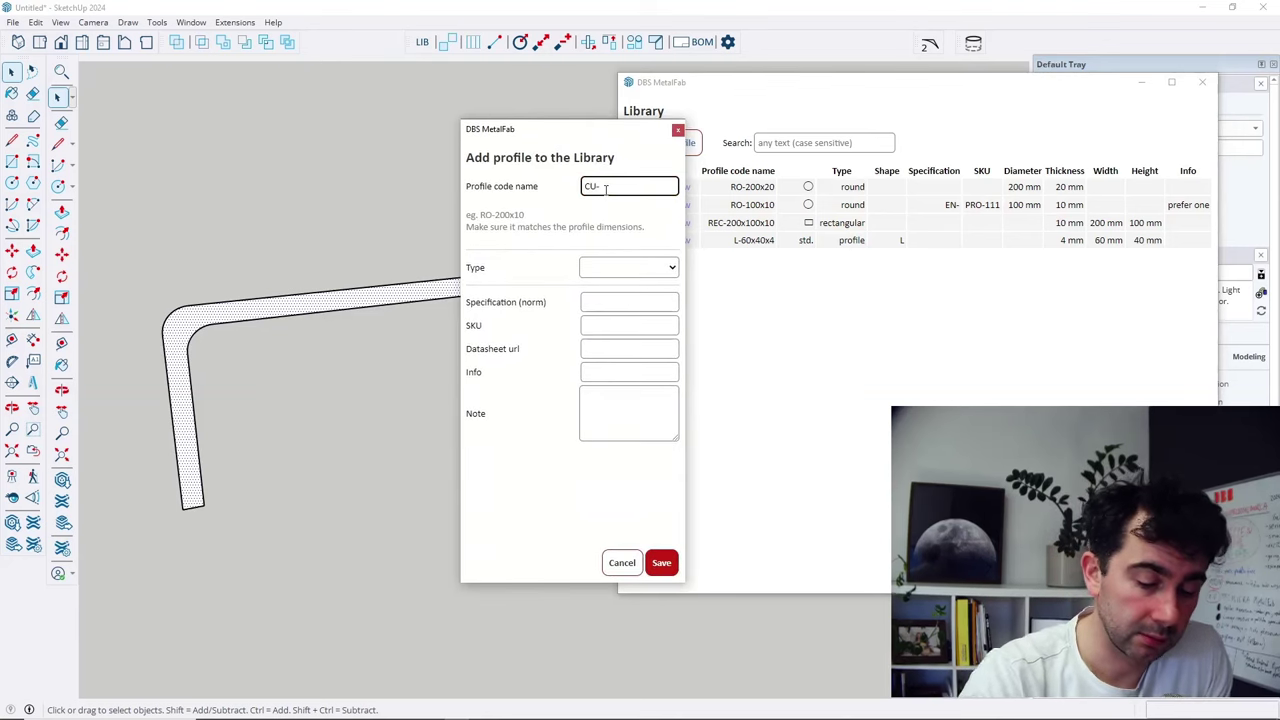
{"action": "key", "text": "BackSpace"}
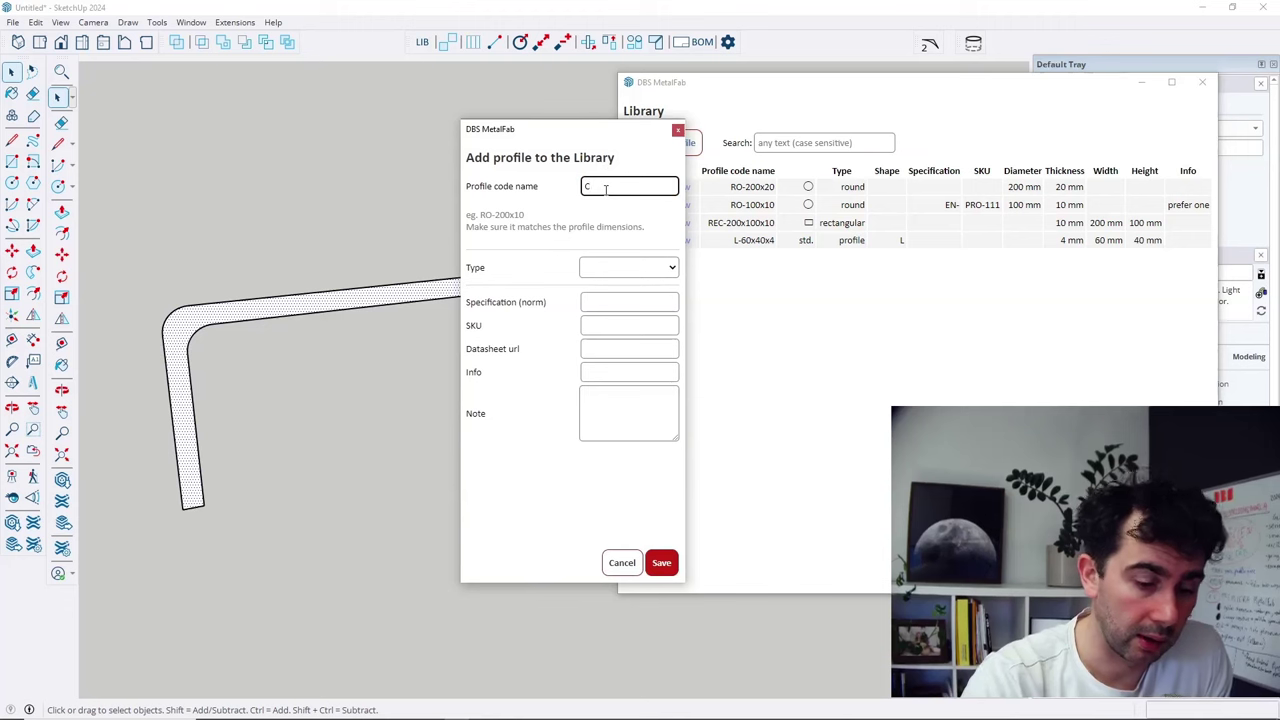
{"action": "type", "text": "UL"}
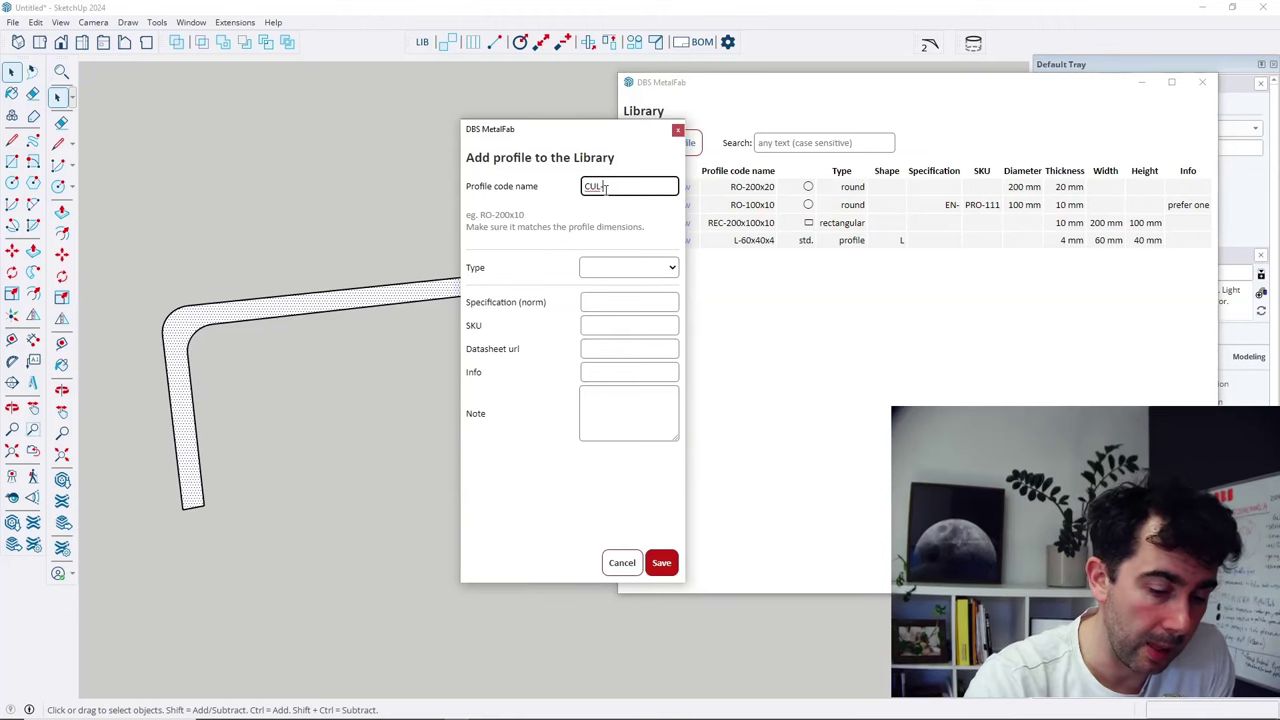
{"action": "type", "text": "-60x40x4x5"}
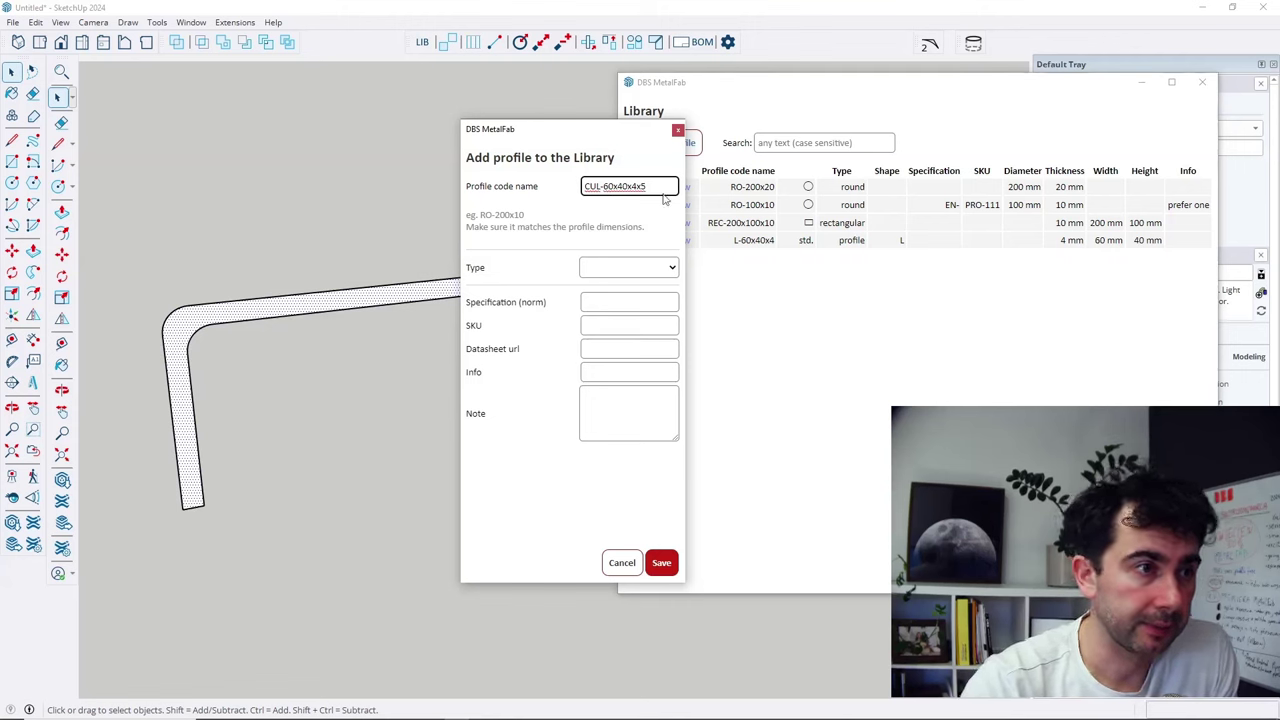
{"action": "key", "text": "BackSpace"}
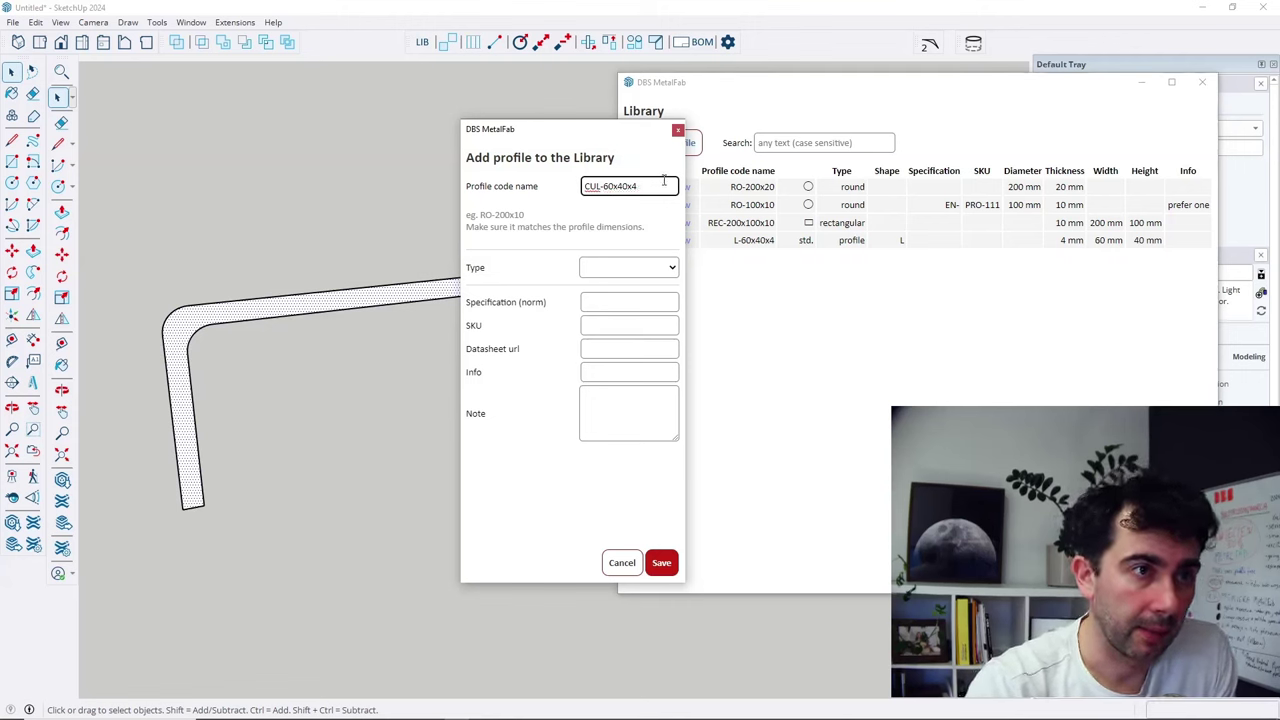
{"action": "left_click", "coordinate": [596, 267]}
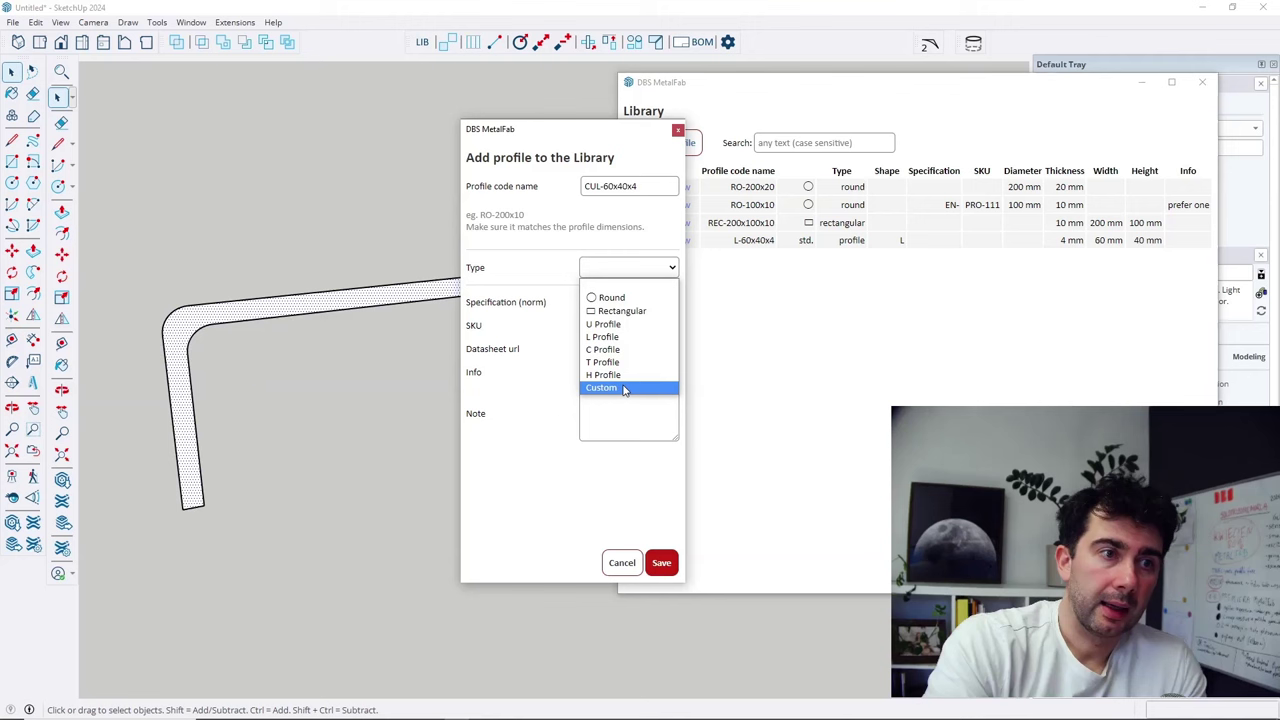
{"action": "left_click", "coordinate": [624, 389]}
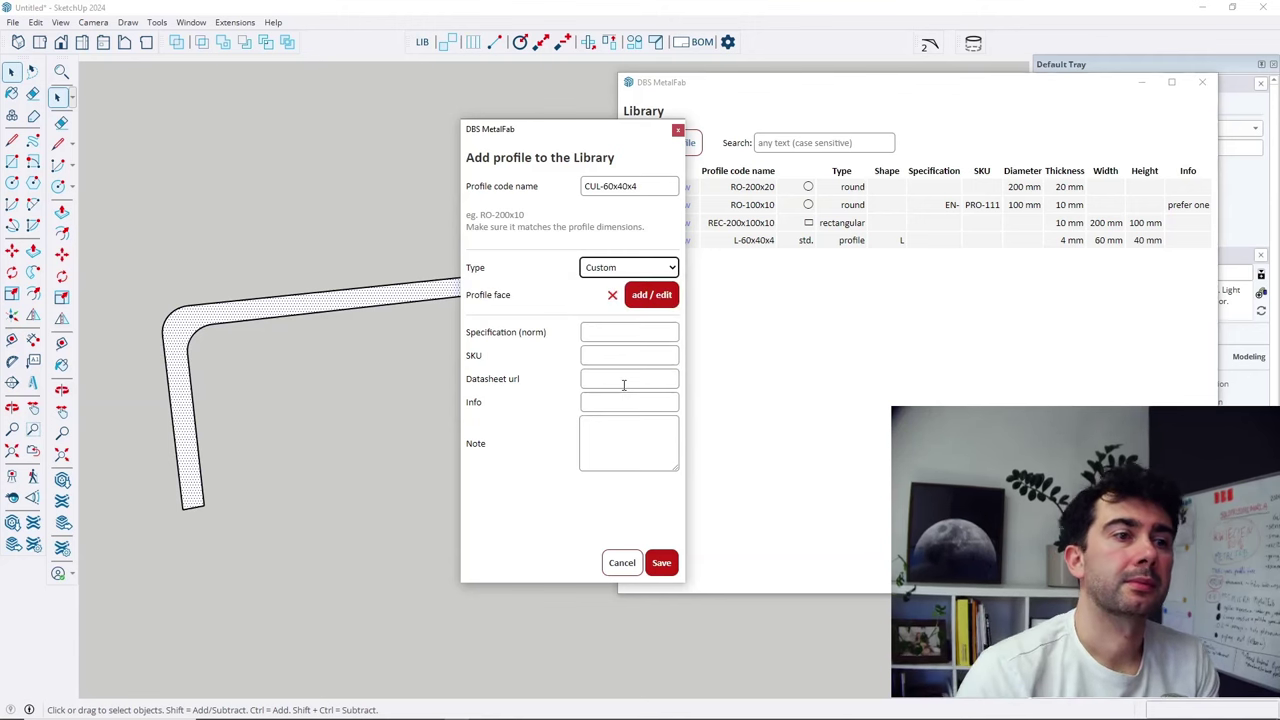
Pick the rounded L-shaped face in the model and save it as the profile face.
{"action": "left_click", "coordinate": [655, 295]}
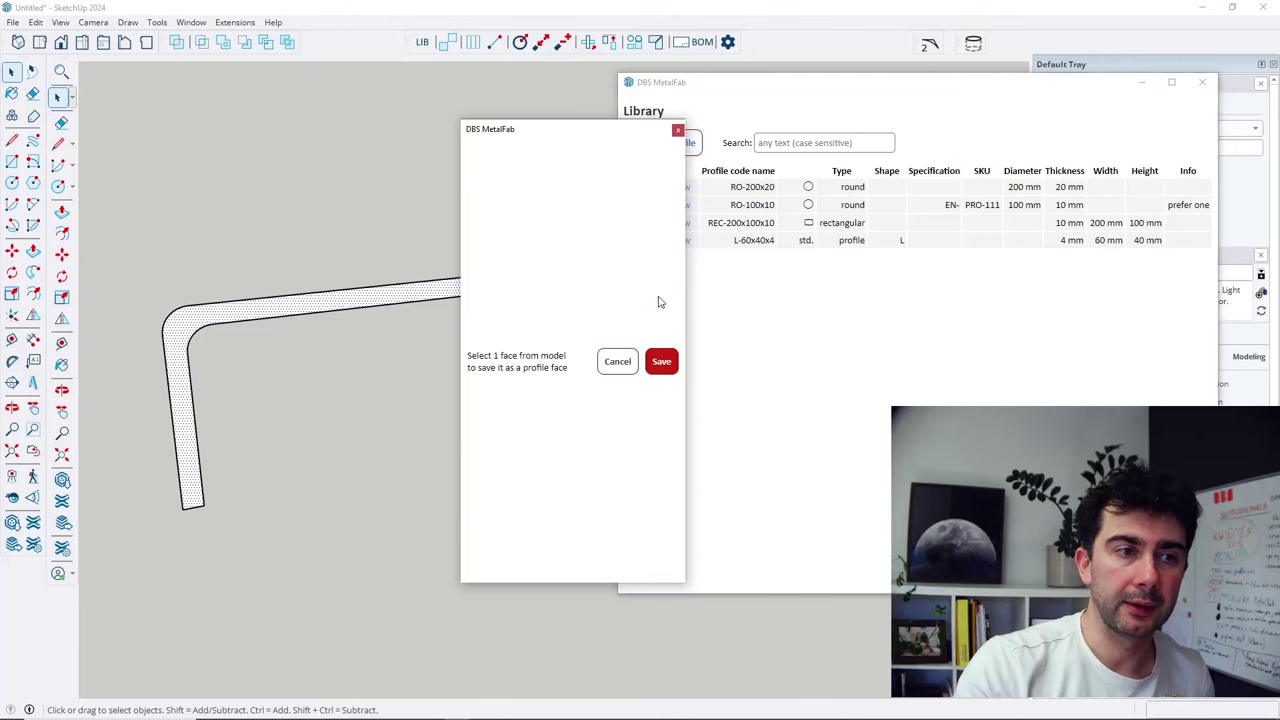
{"action": "left_click_drag", "start_coordinate": [467, 354], "coordinate": [563, 374]}
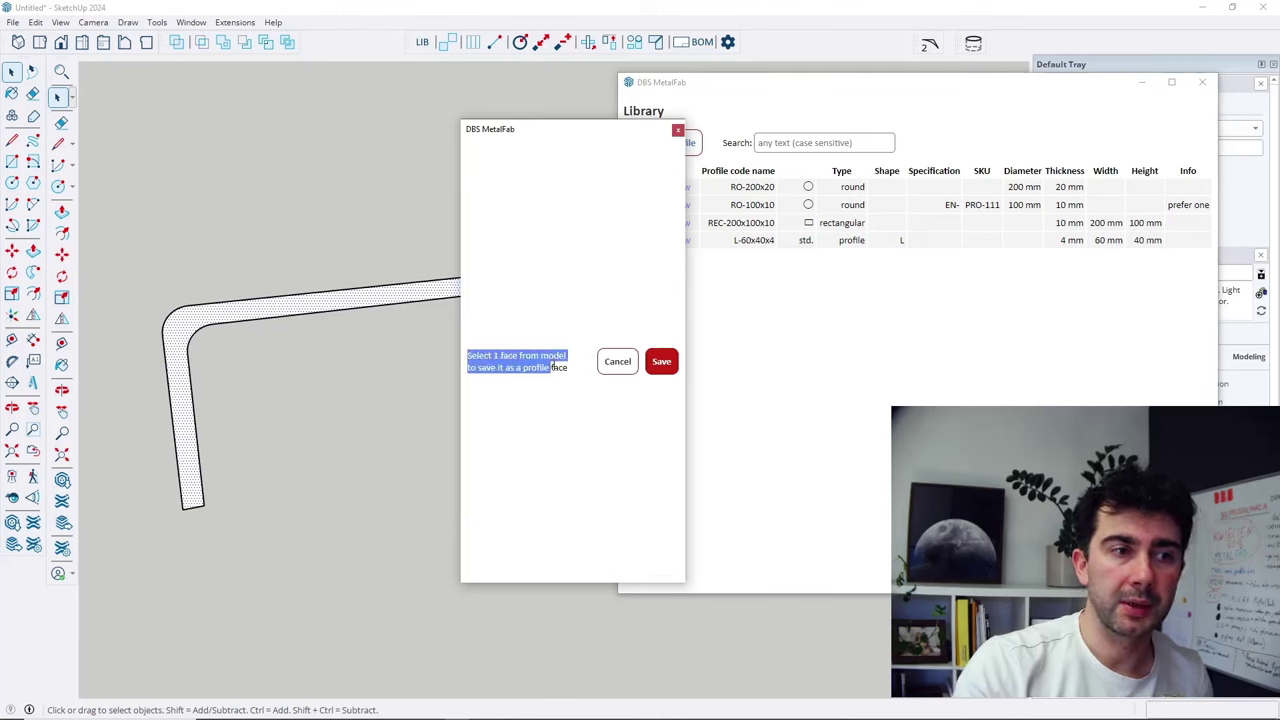
{"action": "left_click", "coordinate": [303, 278]}
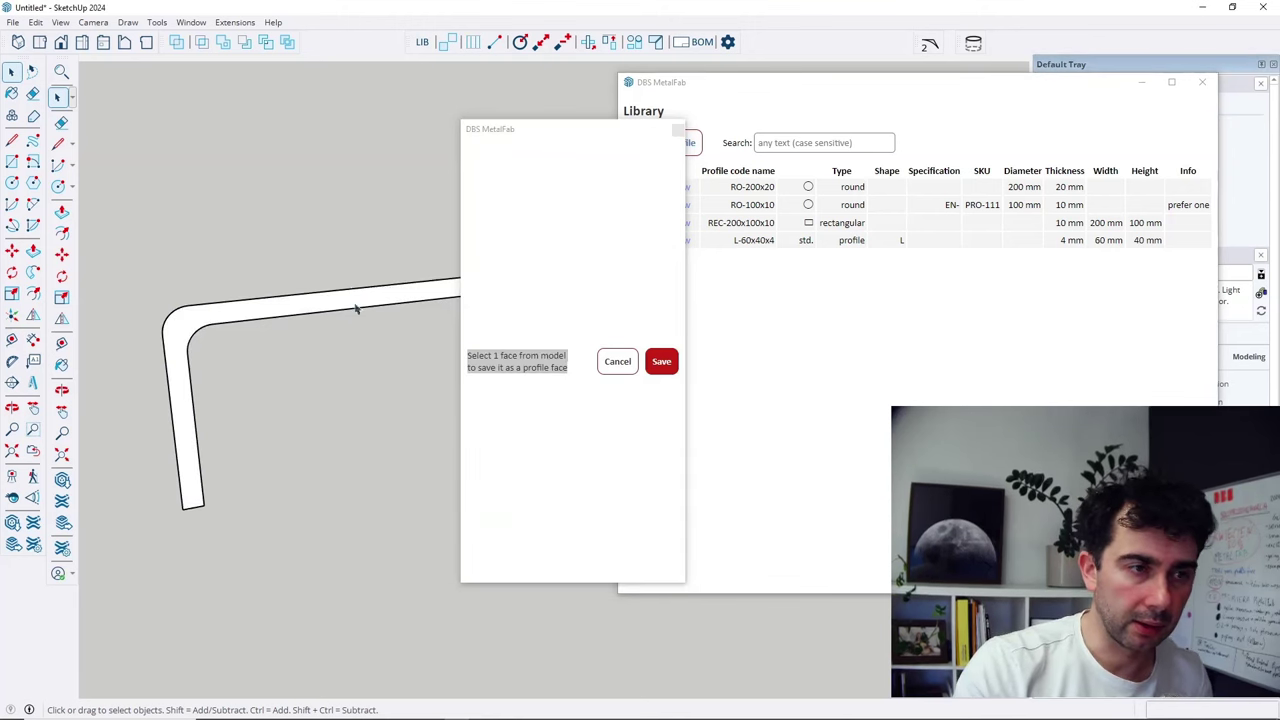
{"action": "left_click", "coordinate": [660, 362]}
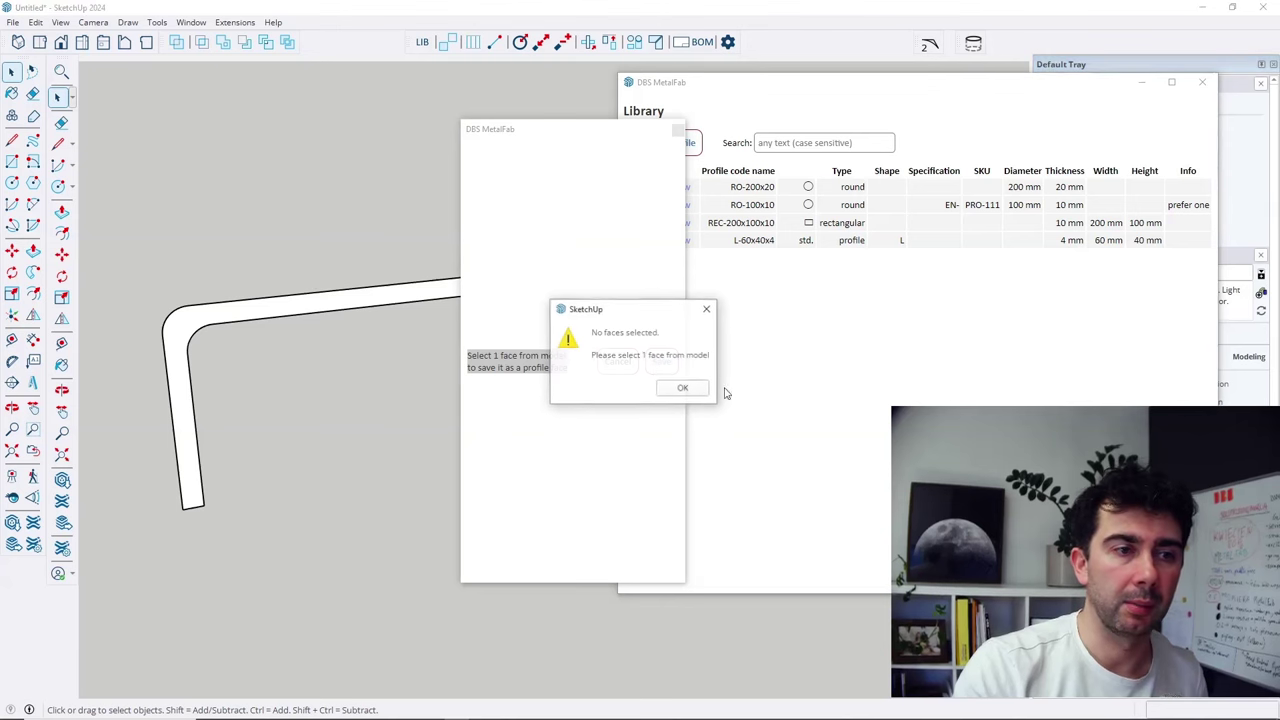
{"action": "left_click", "coordinate": [683, 390]}
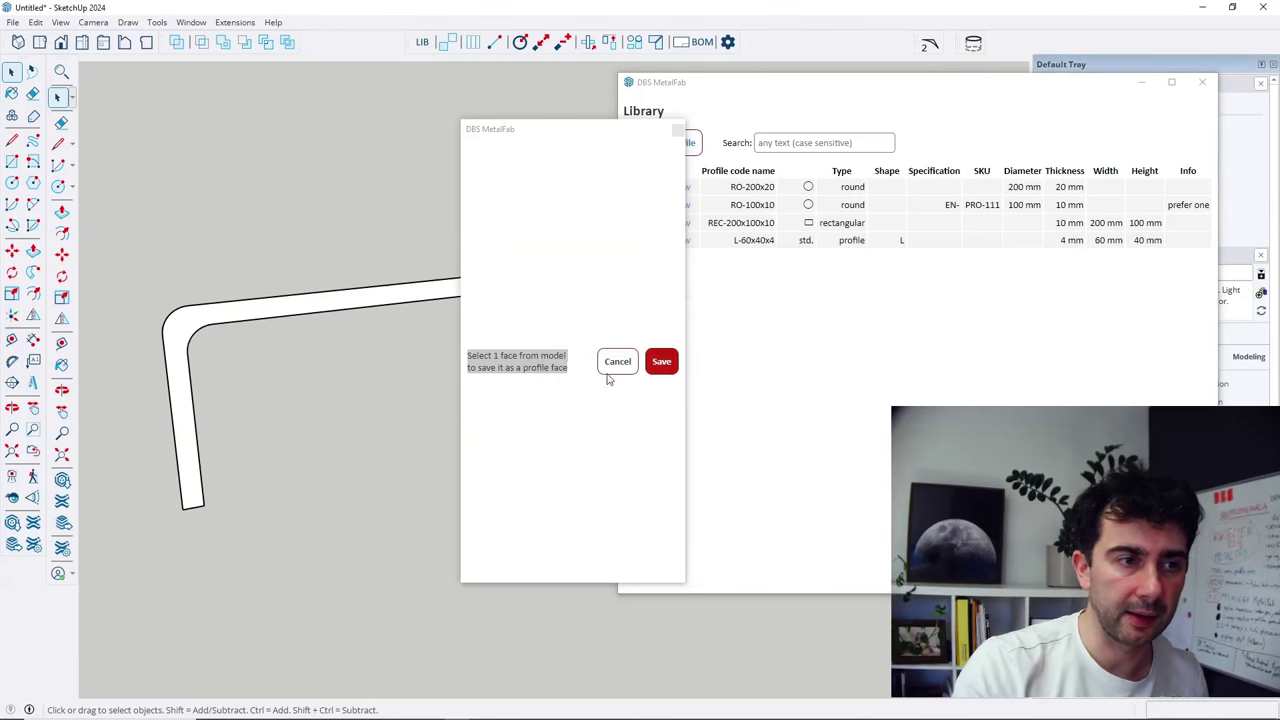
{"action": "left_click", "coordinate": [334, 300]}
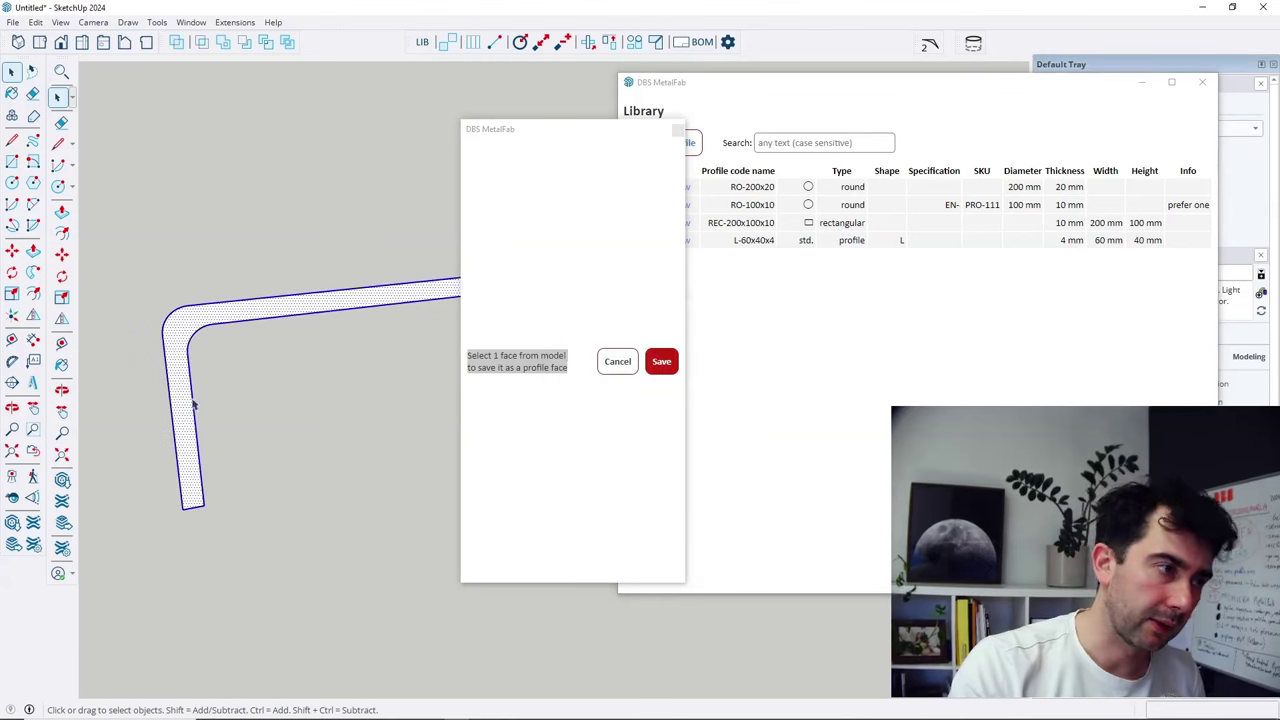
{"action": "scroll", "coordinate": [209, 354], "scroll_direction": "down", "scroll_amount": 1}
{"action": "scroll", "coordinate": [311, 331], "scroll_direction": "up", "scroll_amount": 1}
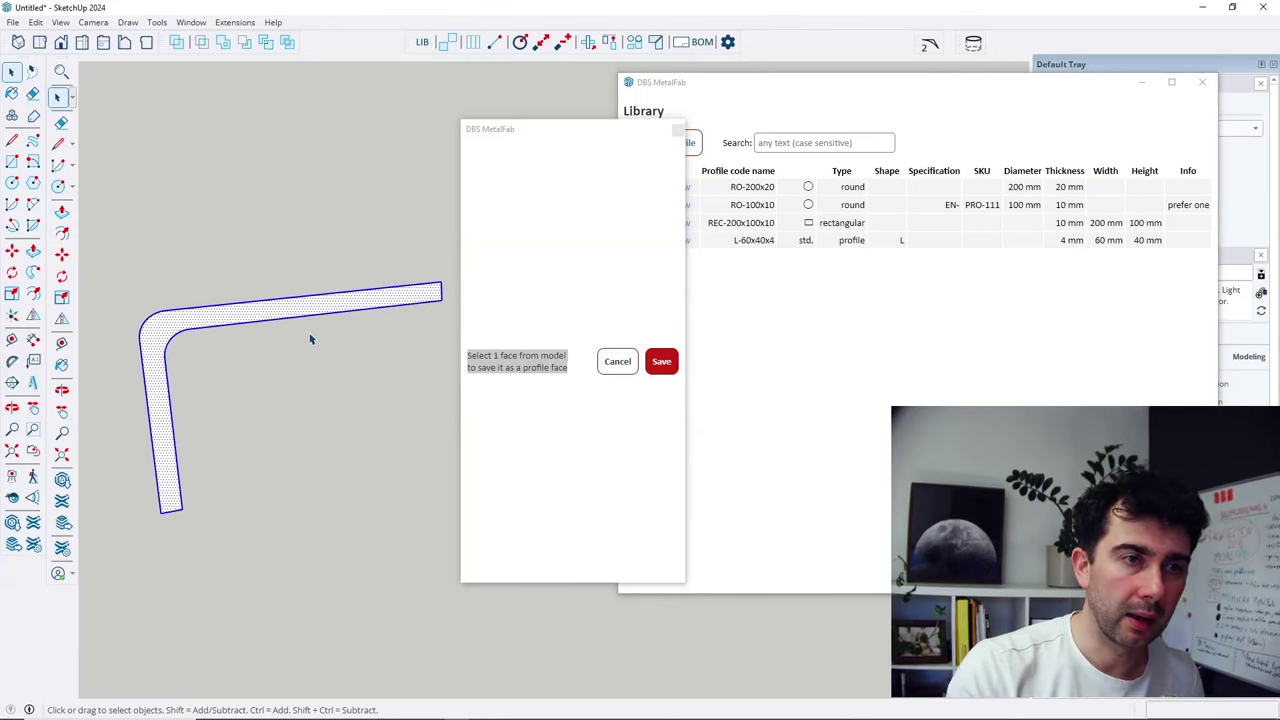
{"action": "left_click", "coordinate": [665, 366]}
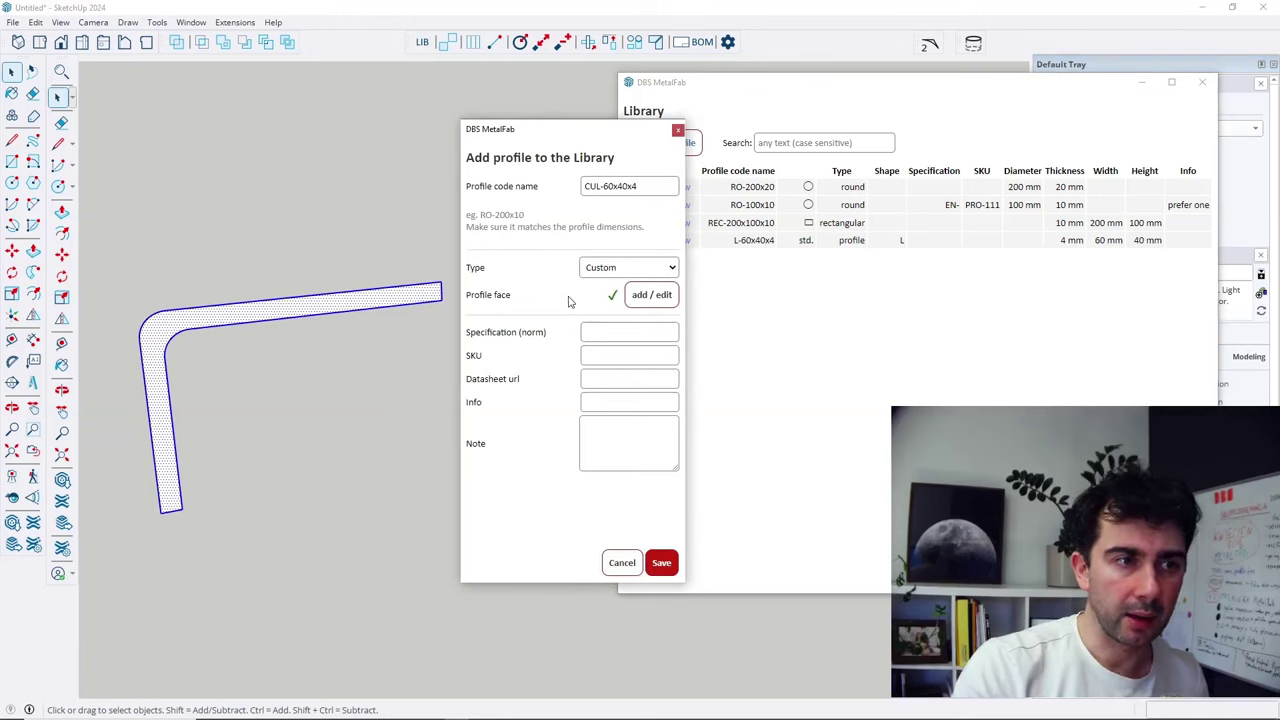
Save CUL-60x40x4 to the Library, deselect the face, and orbit to a 3D view.
{"action": "left_click", "coordinate": [661, 562]}
{"action": "scroll", "coordinate": [371, 320], "scroll_direction": "down", "scroll_amount": 2}
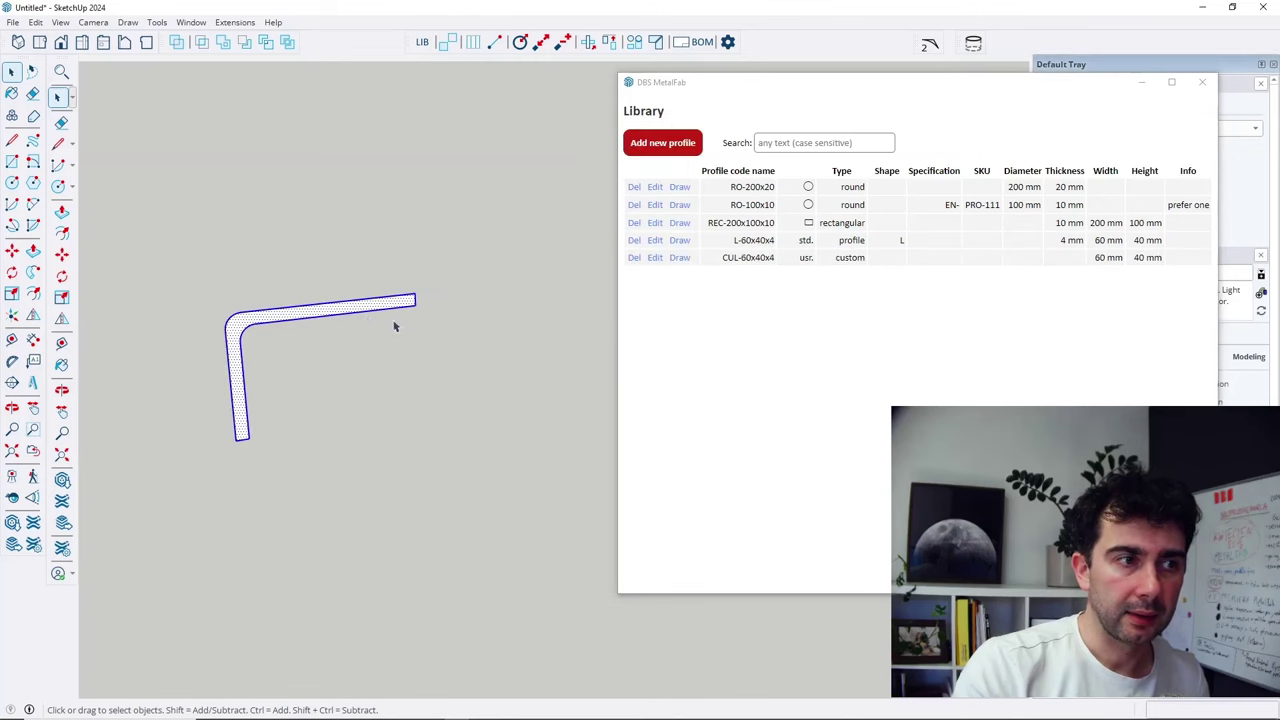
{"action": "left_click", "coordinate": [679, 258]}
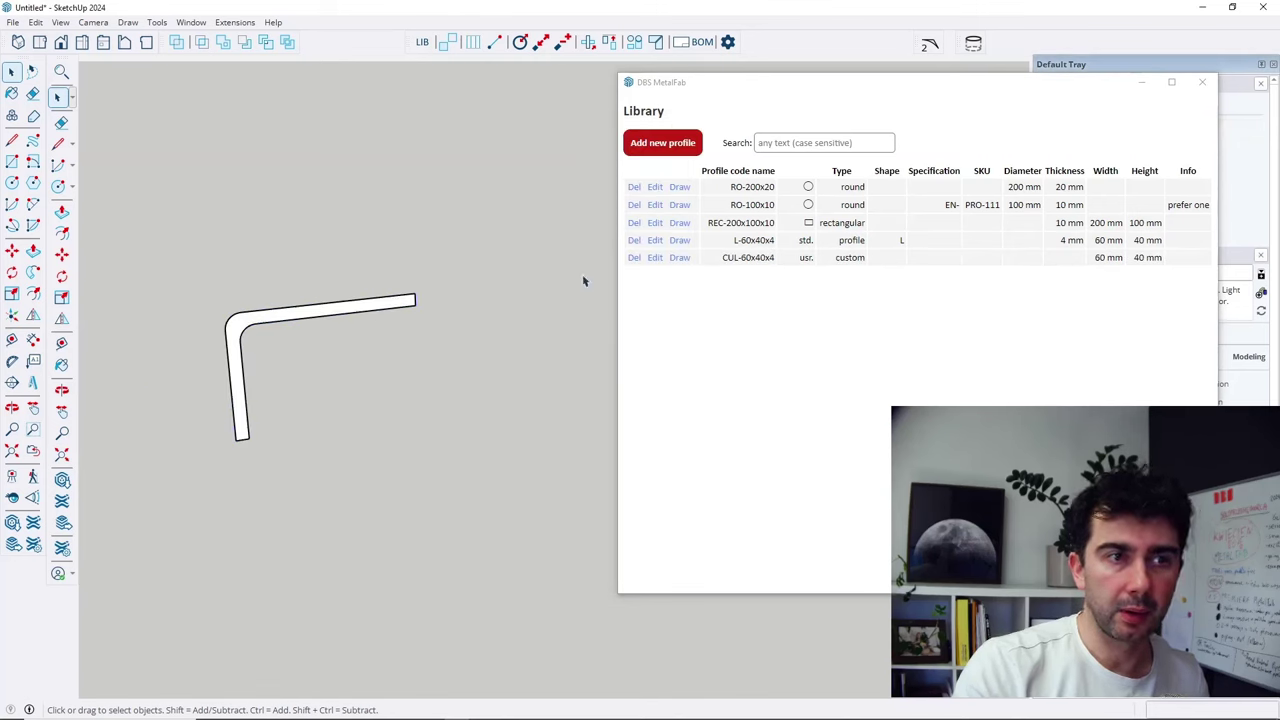
{"action": "middle_click_drag", "start_coordinate": [389, 346], "coordinate": [474, 325]}
{"action": "scroll", "coordinate": [474, 325], "scroll_direction": "down", "scroll_amount": 2}
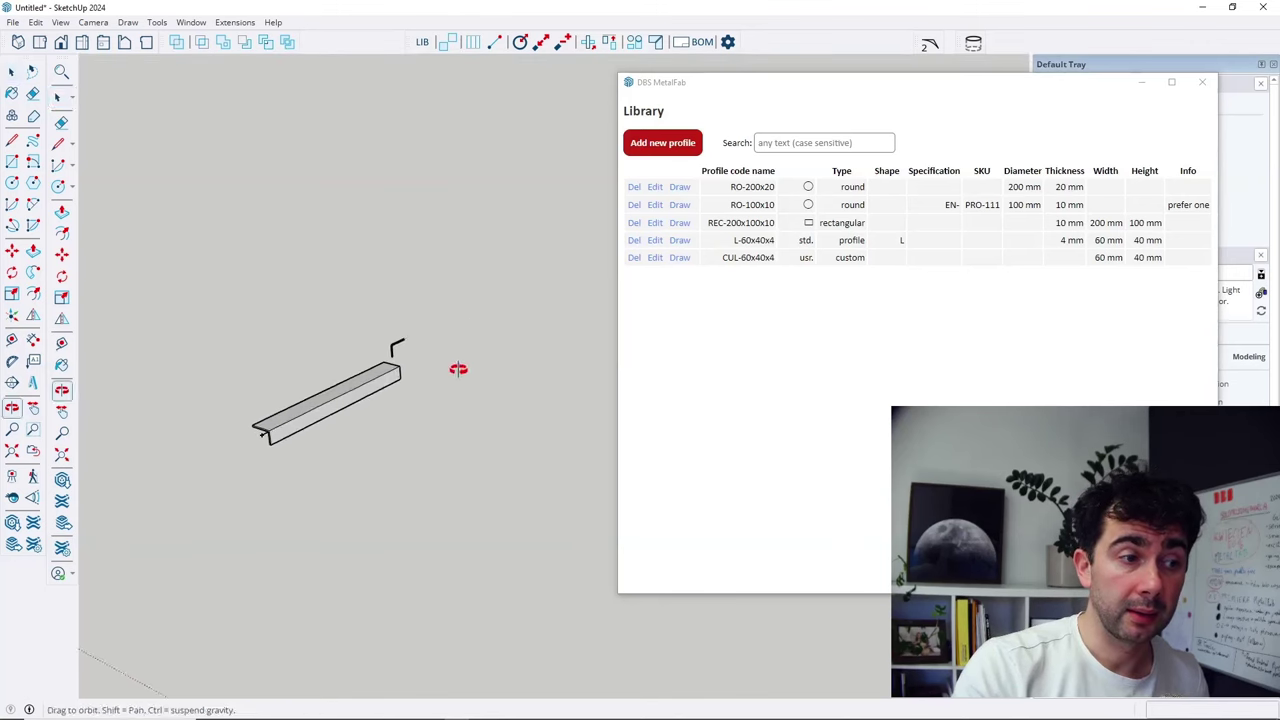
Draw a CUL-60x40x4 beam between two points beside the existing beam.
{"action": "left_click", "coordinate": [680, 258]}
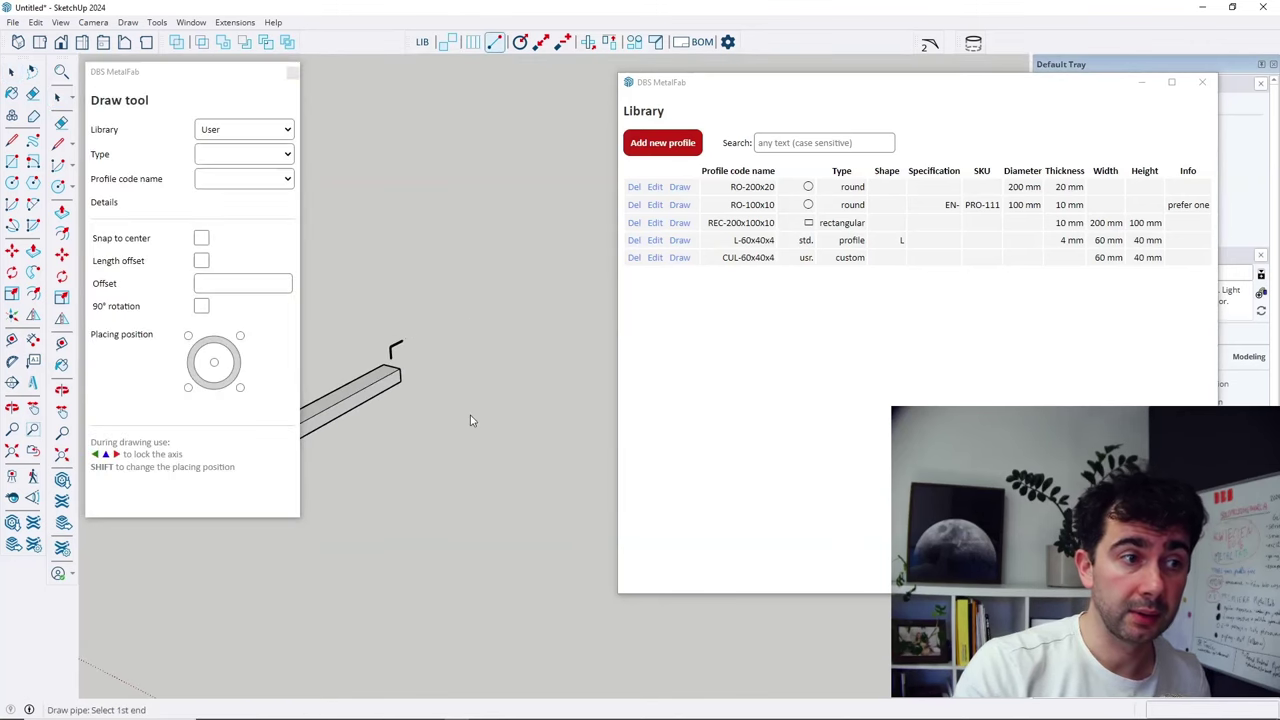
{"action": "left_click", "coordinate": [490, 393]}
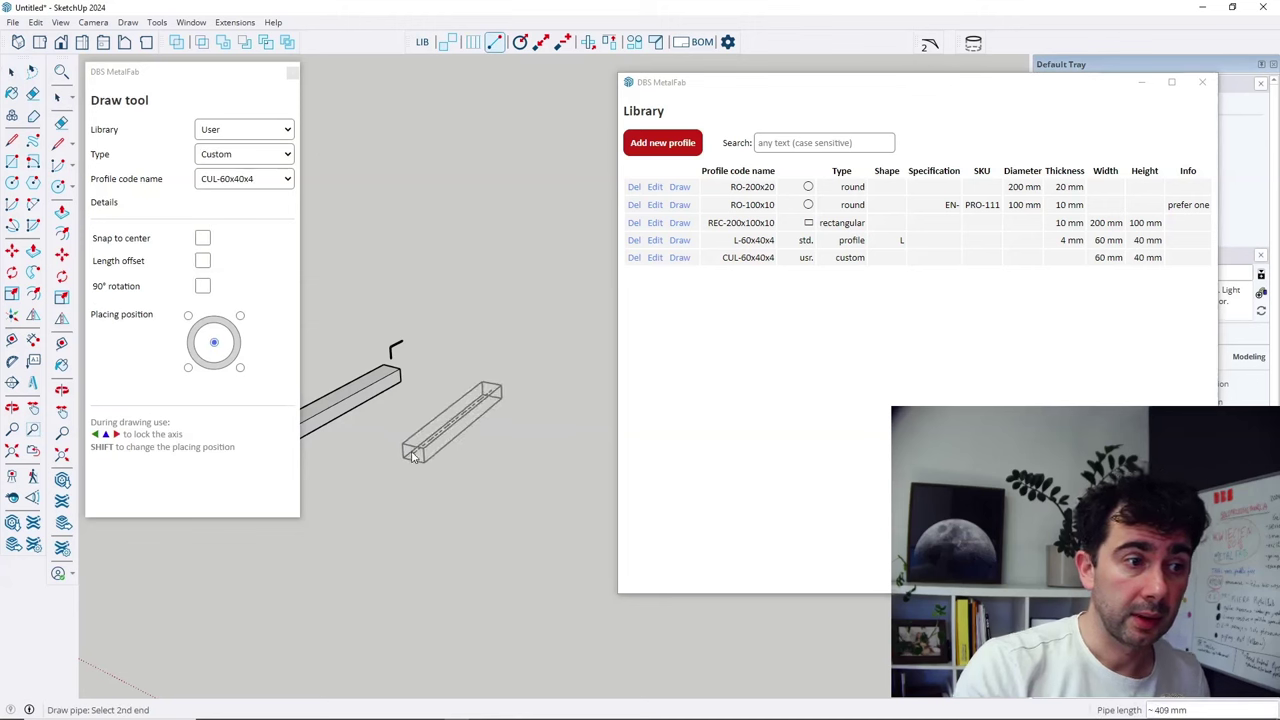
{"action": "scroll", "coordinate": [380, 455], "scroll_direction": "down", "scroll_amount": 2}
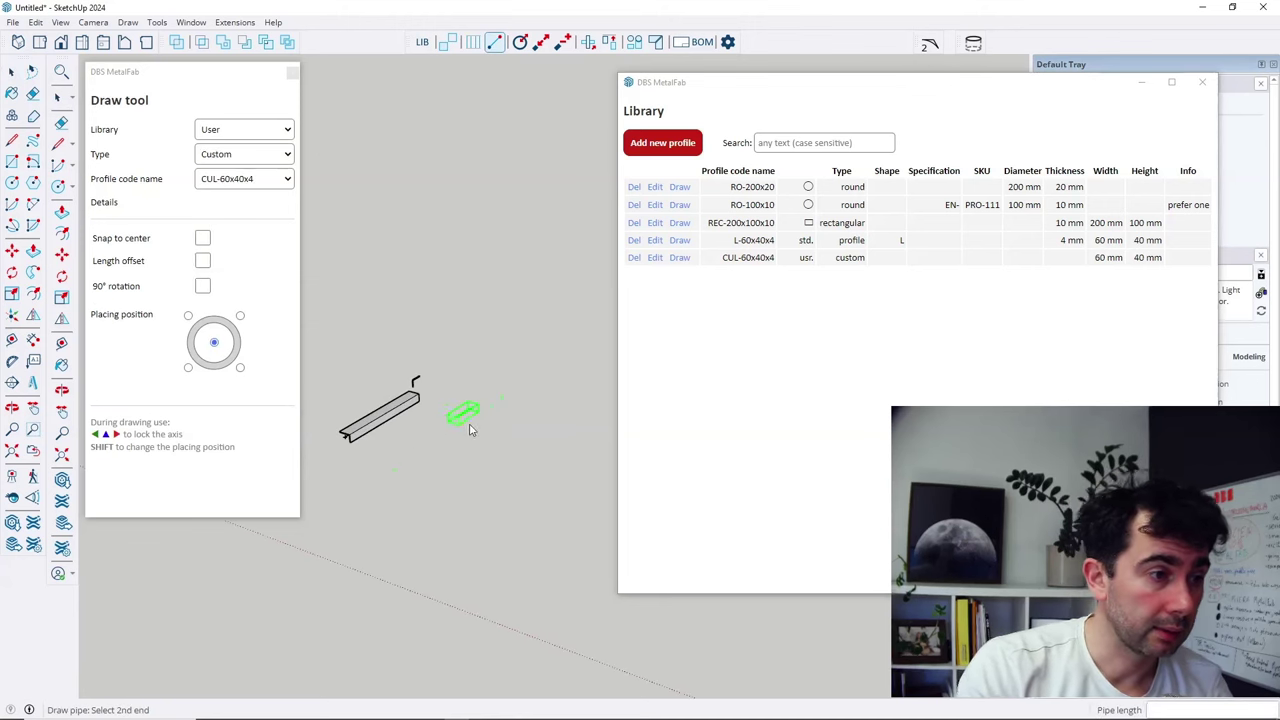
{"action": "left_click", "coordinate": [344, 436]}
{"action": "scroll", "coordinate": [391, 466], "scroll_direction": "up", "scroll_amount": 4}
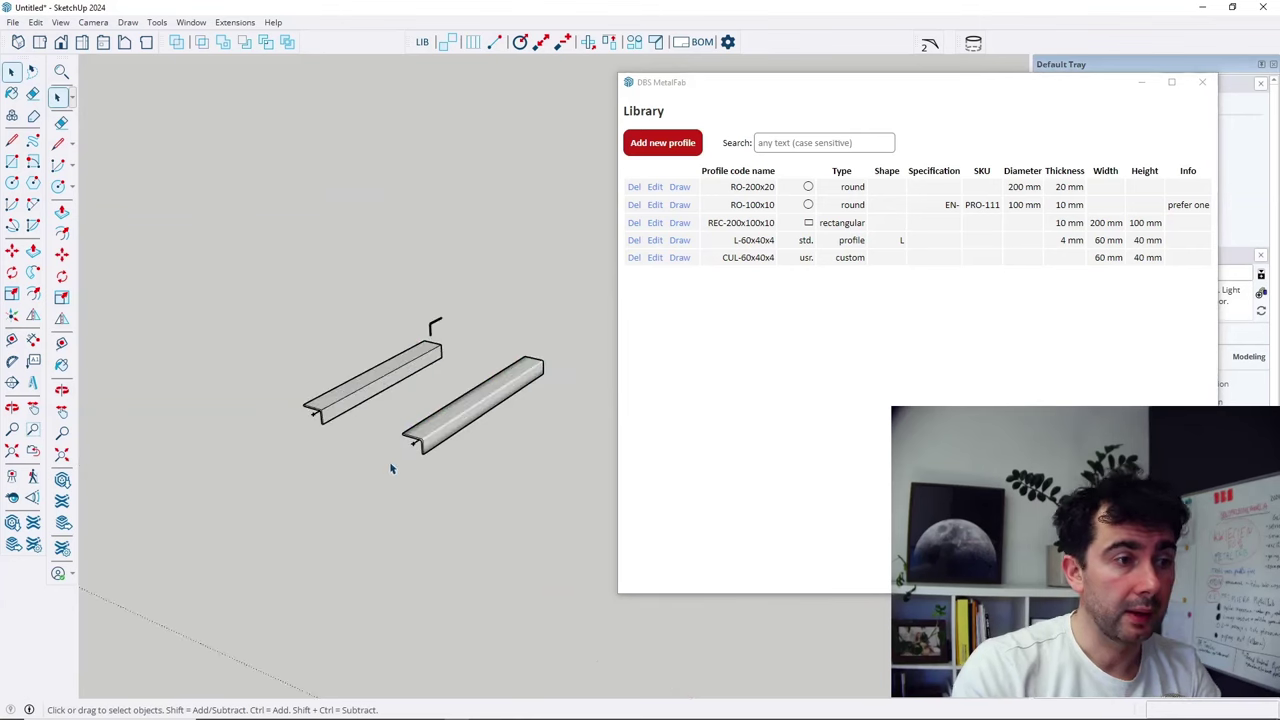
Orbit and zoom around the new CUL-60x40x4 beam to inspect its ends.
{"action": "scroll", "coordinate": [430, 452], "scroll_direction": "up", "scroll_amount": 3}
{"action": "middle_click_drag", "start_coordinate": [430, 452], "coordinate": [336, 467]}
{"action": "scroll", "coordinate": [336, 467], "scroll_direction": "up", "scroll_amount": 1}
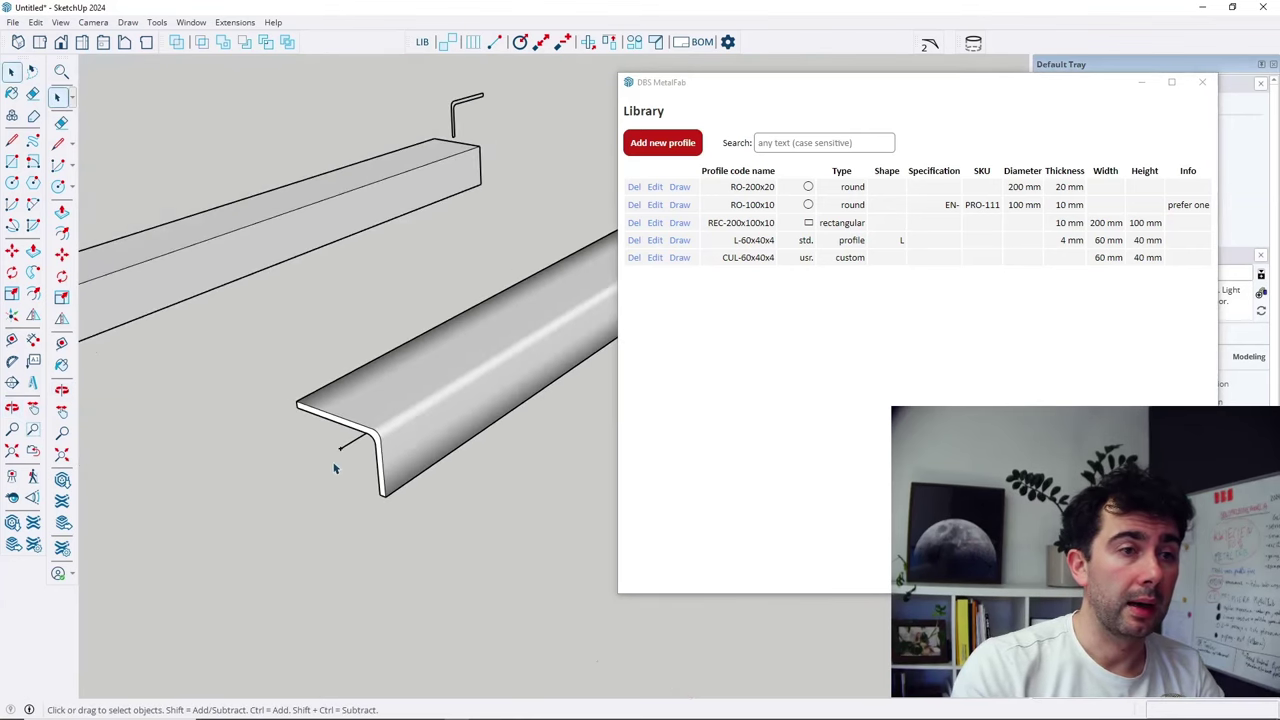
{"action": "scroll", "coordinate": [490, 413], "scroll_direction": "up", "scroll_amount": 2}
{"action": "middle_click_drag", "start_coordinate": [226, 446], "coordinate": [337, 366]}
{"action": "scroll", "coordinate": [188, 381], "scroll_direction": "down", "scroll_amount": 1}
{"action": "scroll", "coordinate": [480, 300], "scroll_direction": "up", "scroll_amount": 2}
{"action": "middle_click_drag", "start_coordinate": [480, 300], "coordinate": [415, 448]}
{"action": "scroll", "coordinate": [415, 448], "scroll_direction": "down", "scroll_amount": 3}
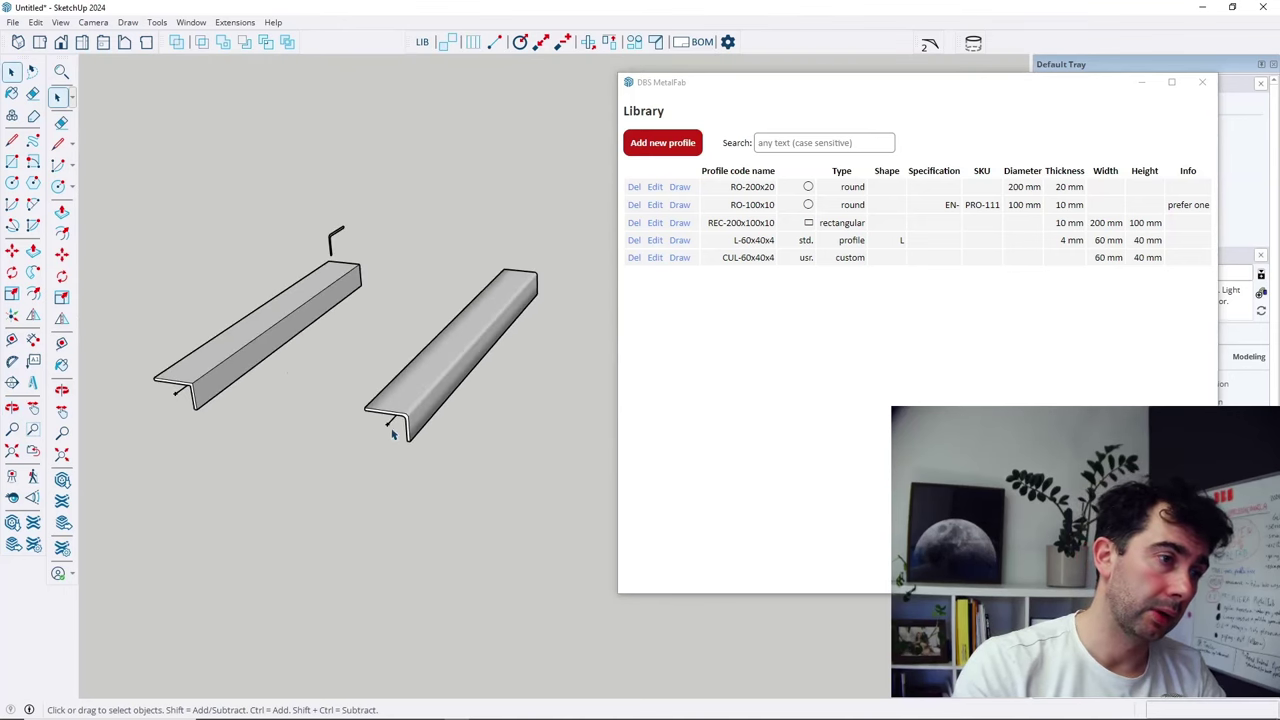
{"action": "scroll", "coordinate": [395, 430], "scroll_direction": "up", "scroll_amount": 8}
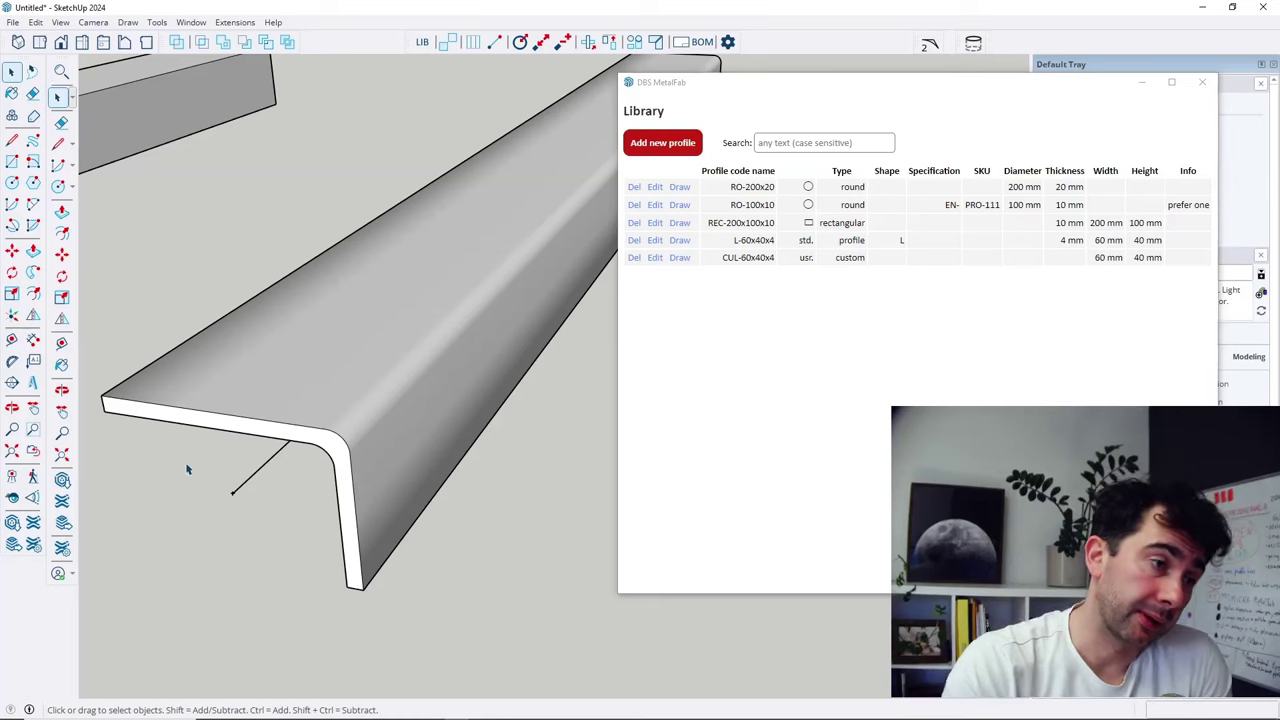
{"action": "scroll", "coordinate": [400, 410], "scroll_direction": "down", "scroll_amount": 1}
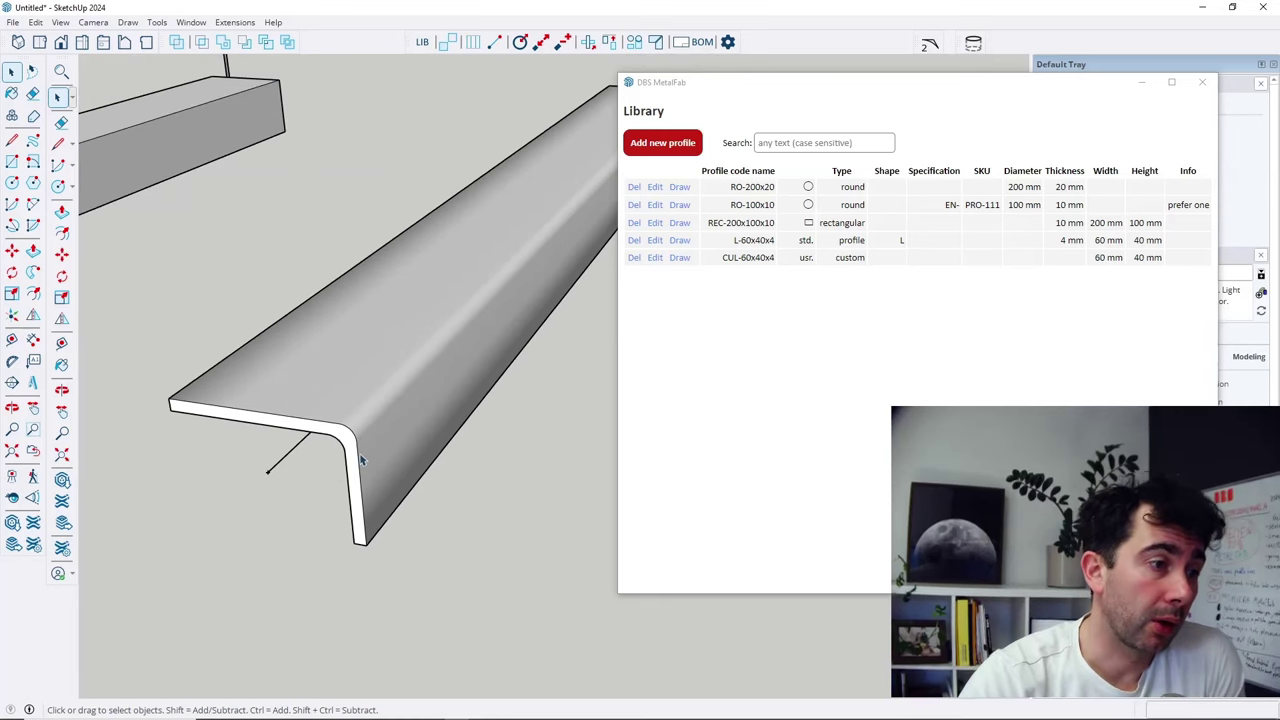
{"action": "scroll", "coordinate": [399, 405], "scroll_direction": "down", "scroll_amount": 1}
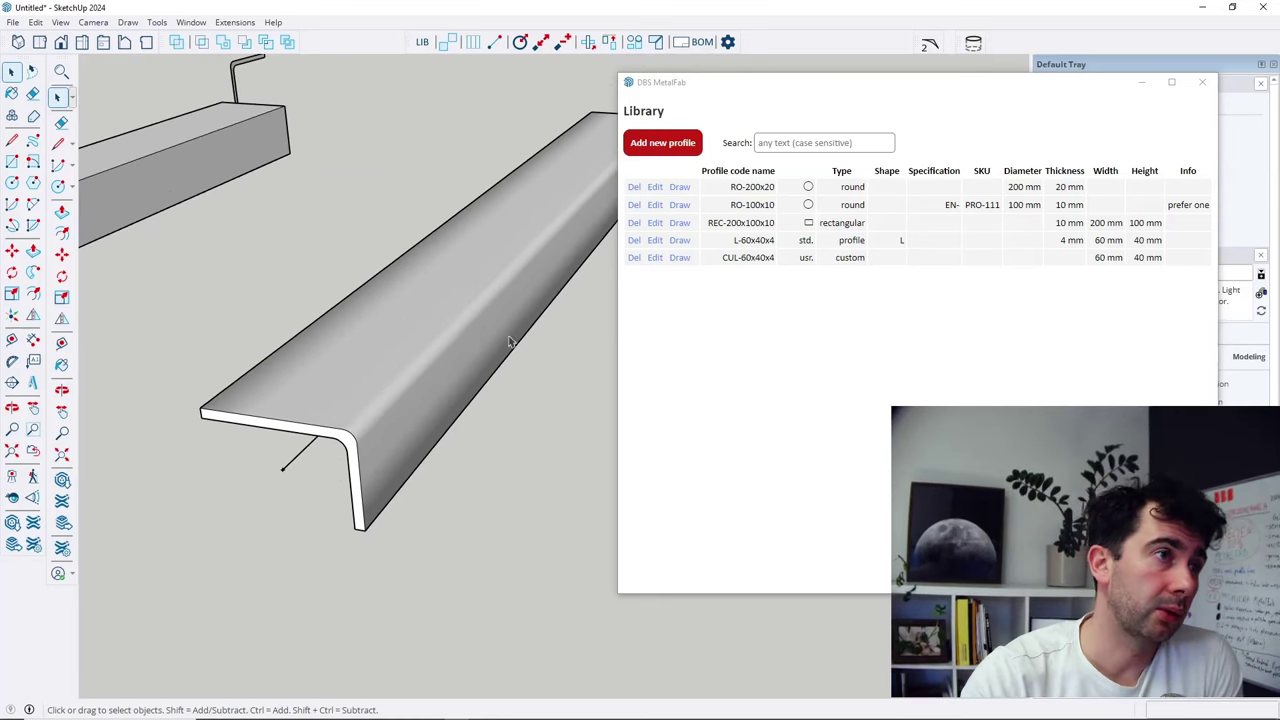
Move the library window lower-left and orbit both L-profile beams to compare them.
{"action": "left_click_drag", "start_coordinate": [753, 88], "coordinate": [706, 133]}
{"action": "scroll", "coordinate": [323, 440], "scroll_direction": "up", "scroll_amount": 4}
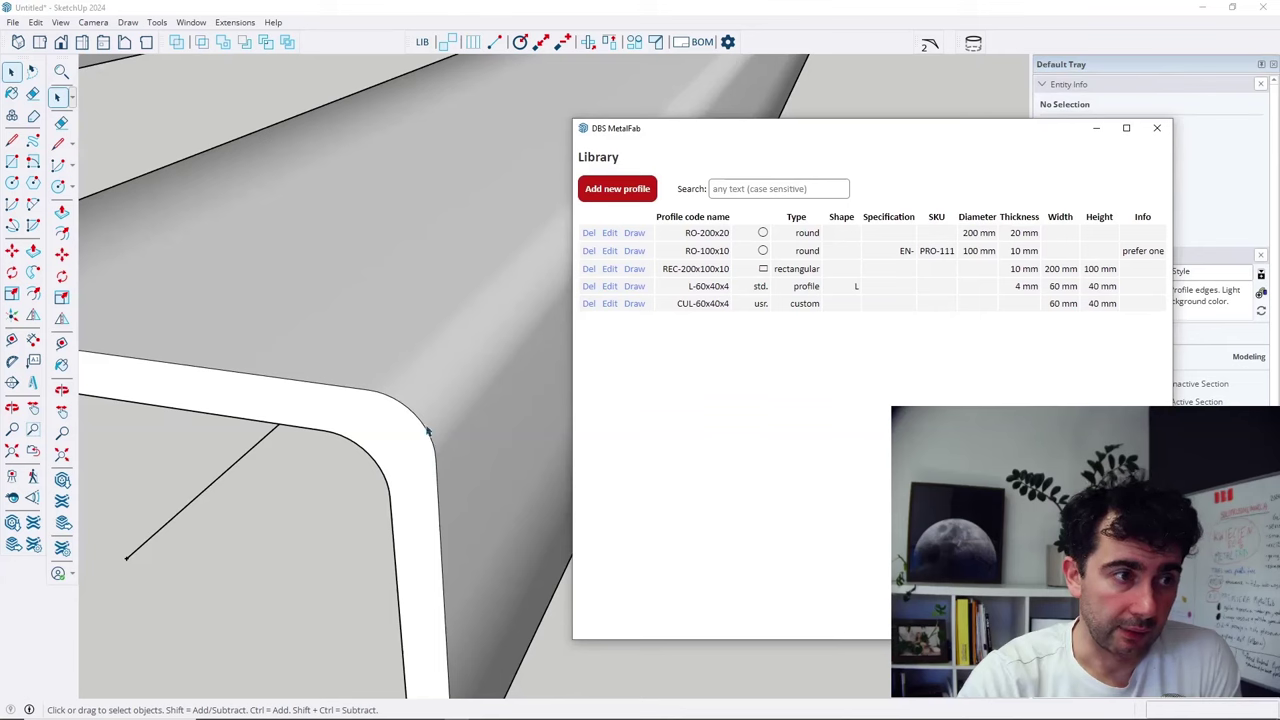
{"action": "scroll", "coordinate": [355, 412], "scroll_direction": "down", "scroll_amount": 5}
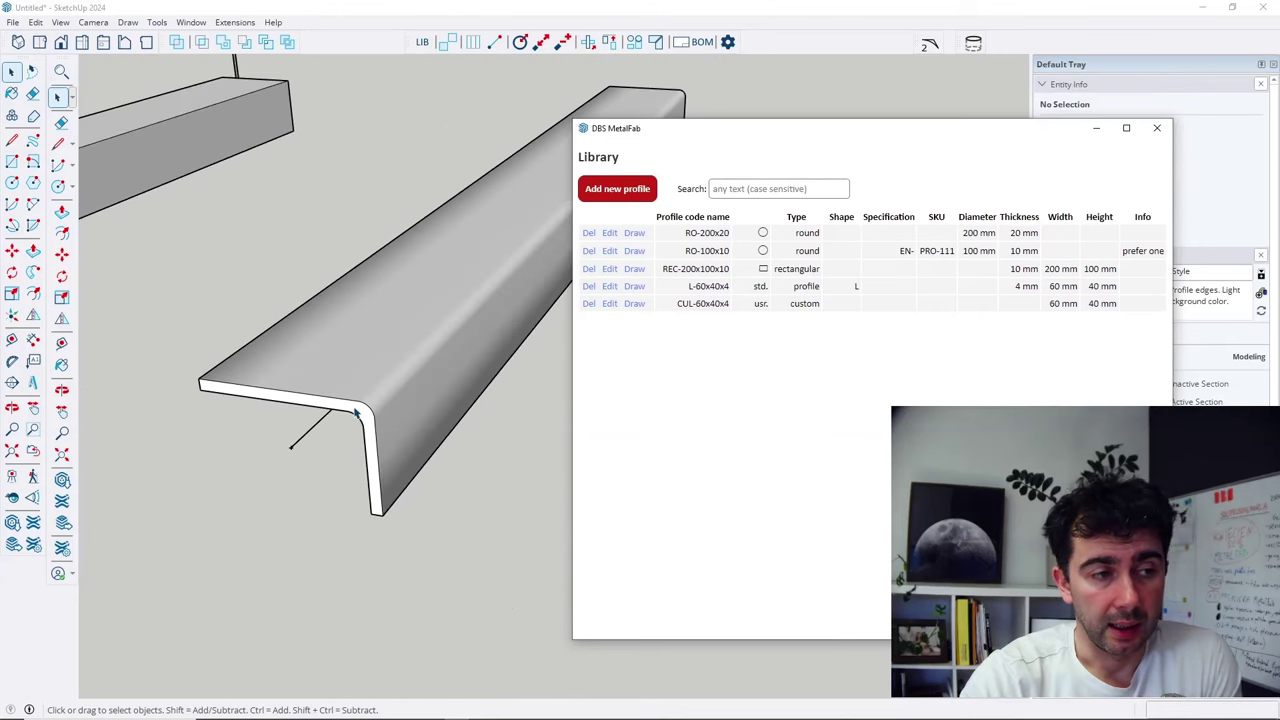
{"action": "scroll", "coordinate": [384, 425], "scroll_direction": "down", "scroll_amount": 4}
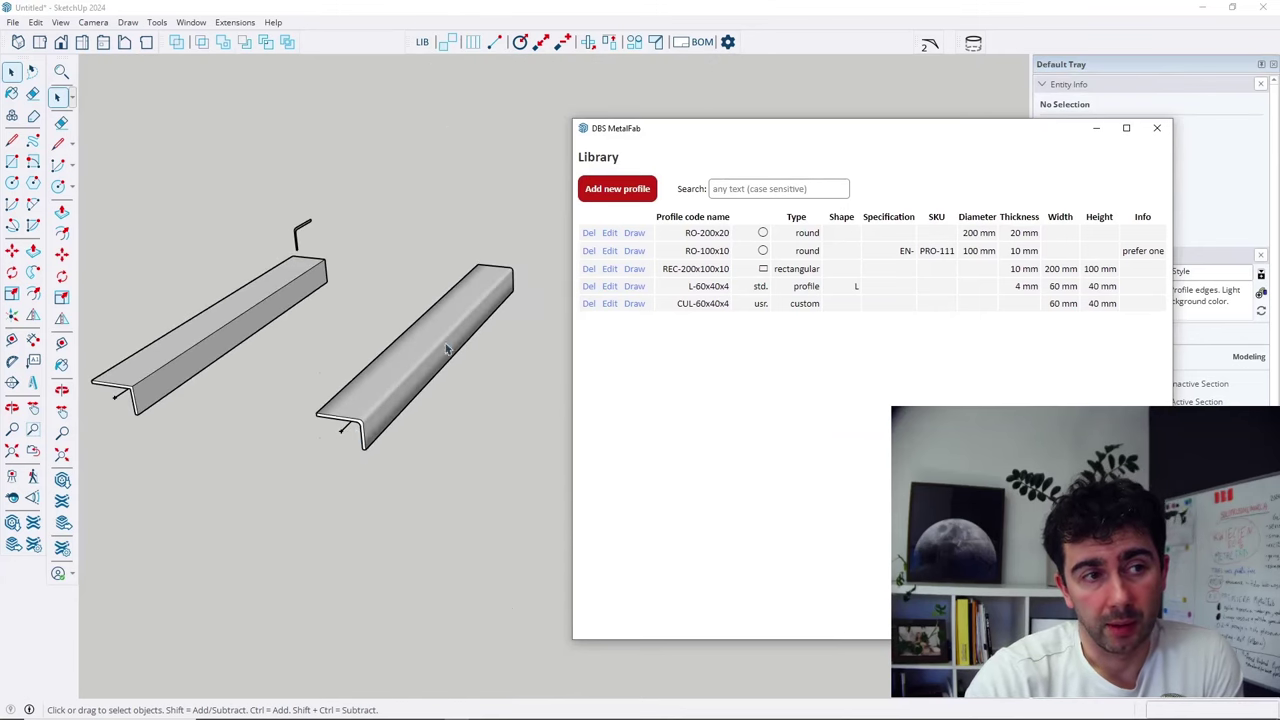
{"action": "scroll", "coordinate": [534, 312], "scroll_direction": "up", "scroll_amount": 3}
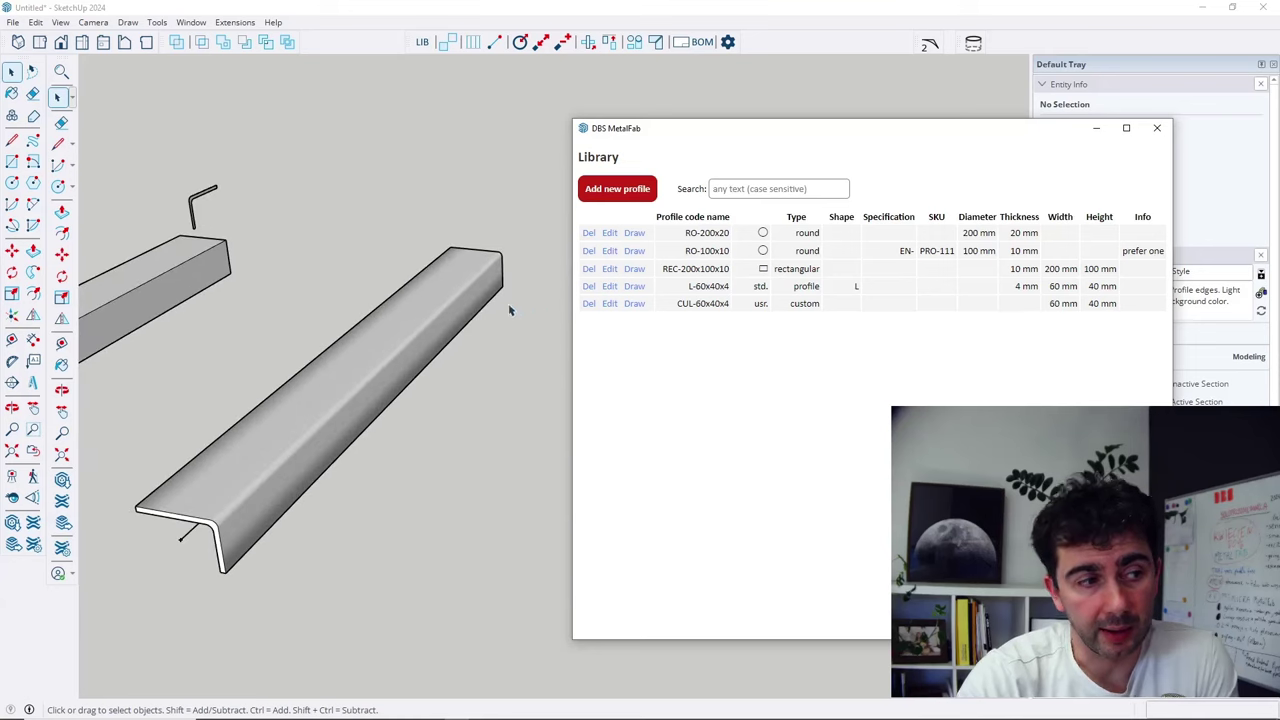
{"action": "scroll", "coordinate": [466, 330], "scroll_direction": "down", "scroll_amount": 4}
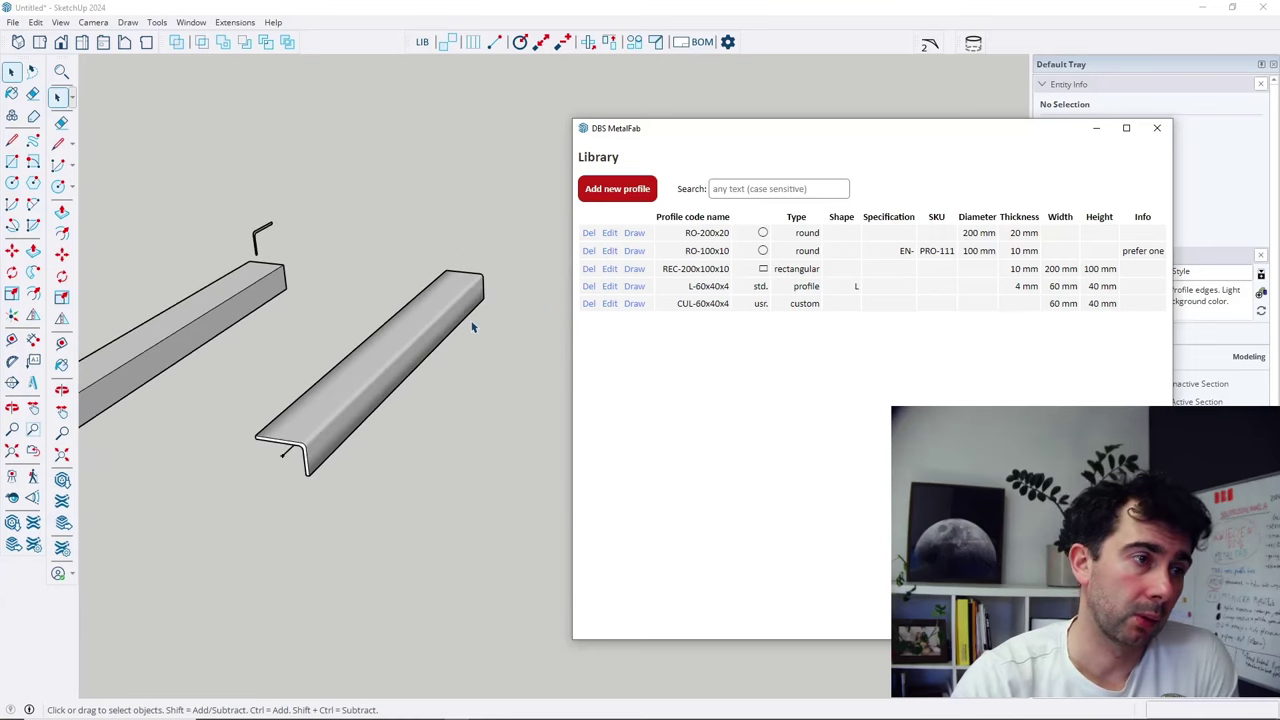
{"action": "scroll", "coordinate": [477, 337], "scroll_direction": "up", "scroll_amount": 4}
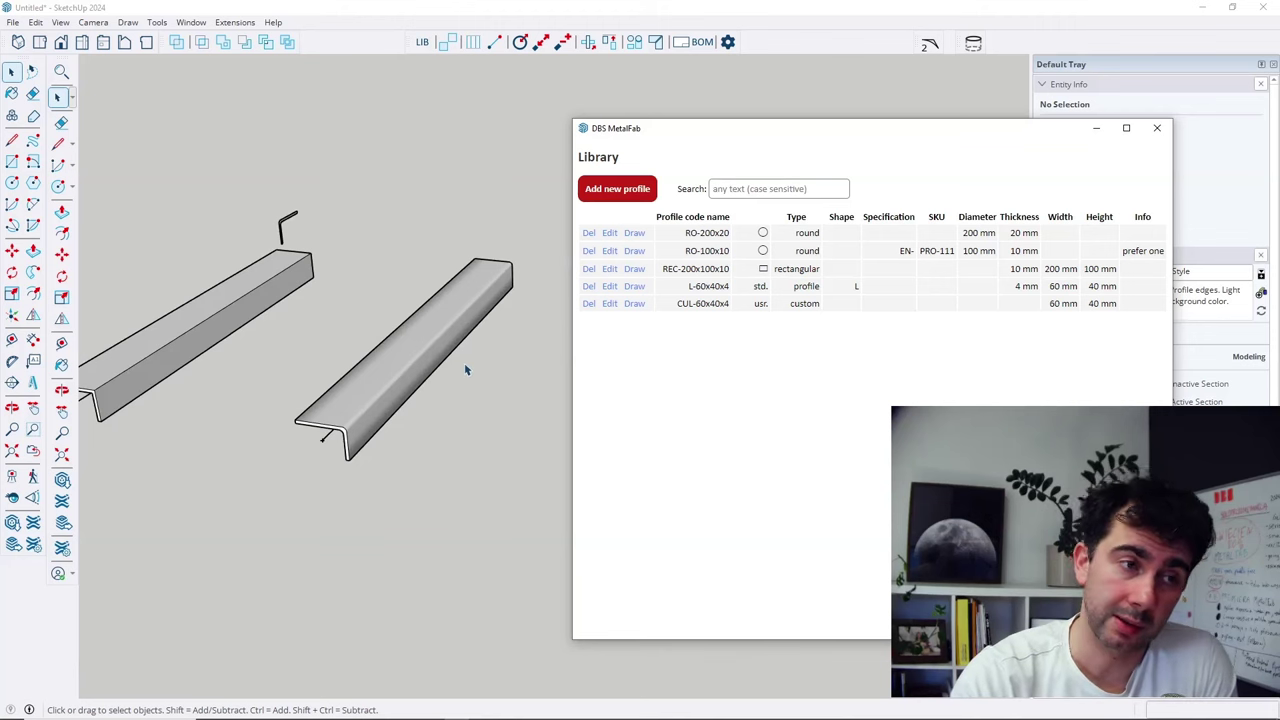
{"action": "scroll", "coordinate": [470, 365], "scroll_direction": "up", "scroll_amount": 2}
{"action": "scroll", "coordinate": [295, 410], "scroll_direction": "down", "scroll_amount": 2}
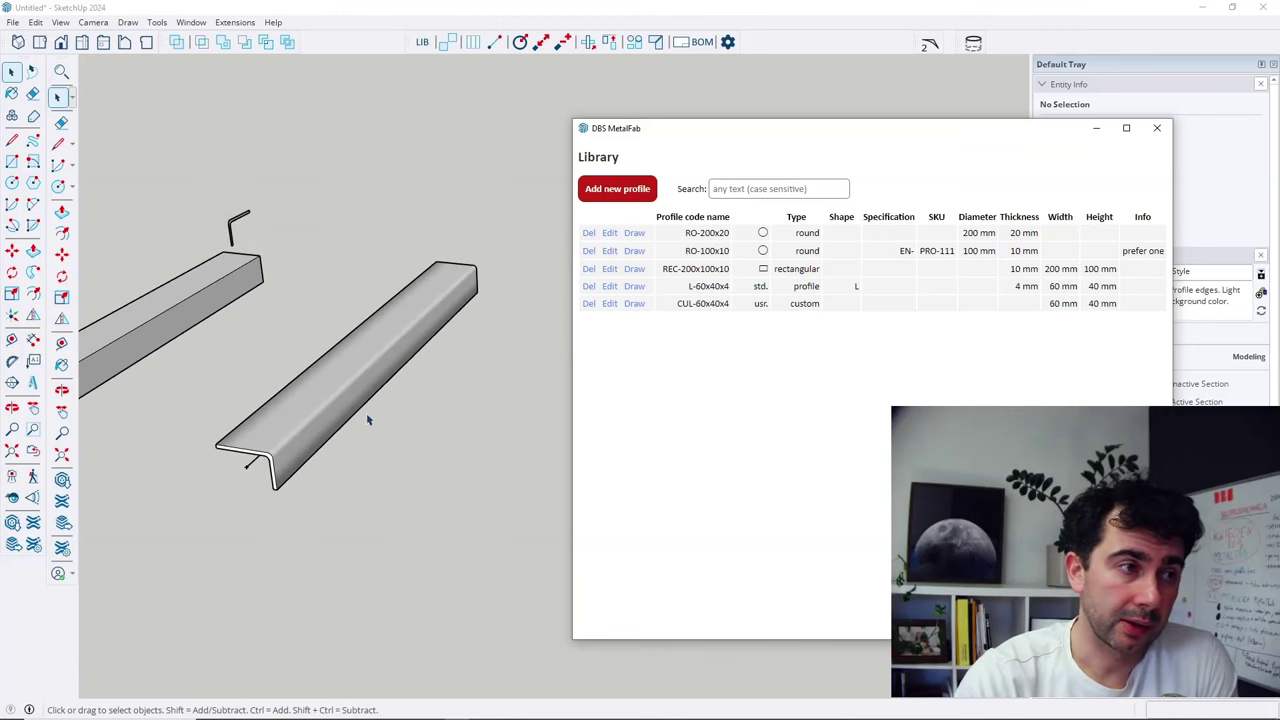
{"action": "middle_click_drag", "start_coordinate": [368, 420], "coordinate": [270, 477]}
{"action": "middle_click_drag", "start_coordinate": [277, 565], "coordinate": [424, 413]}
{"action": "scroll", "coordinate": [424, 413], "scroll_direction": "down", "scroll_amount": 2}
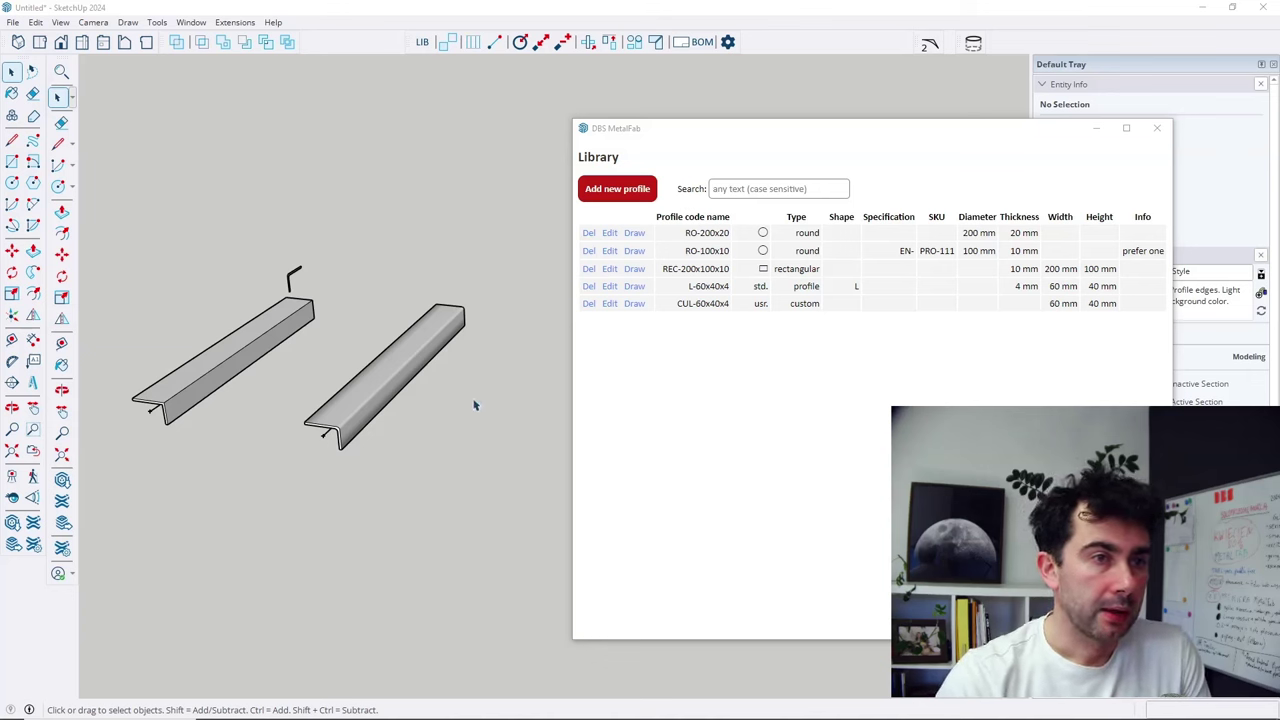
{"action": "scroll", "coordinate": [440, 392], "scroll_direction": "up", "scroll_amount": 3}
{"action": "scroll", "coordinate": [463, 337], "scroll_direction": "down", "scroll_amount": 3}
{"action": "scroll", "coordinate": [400, 400], "scroll_direction": "up", "scroll_amount": 3}
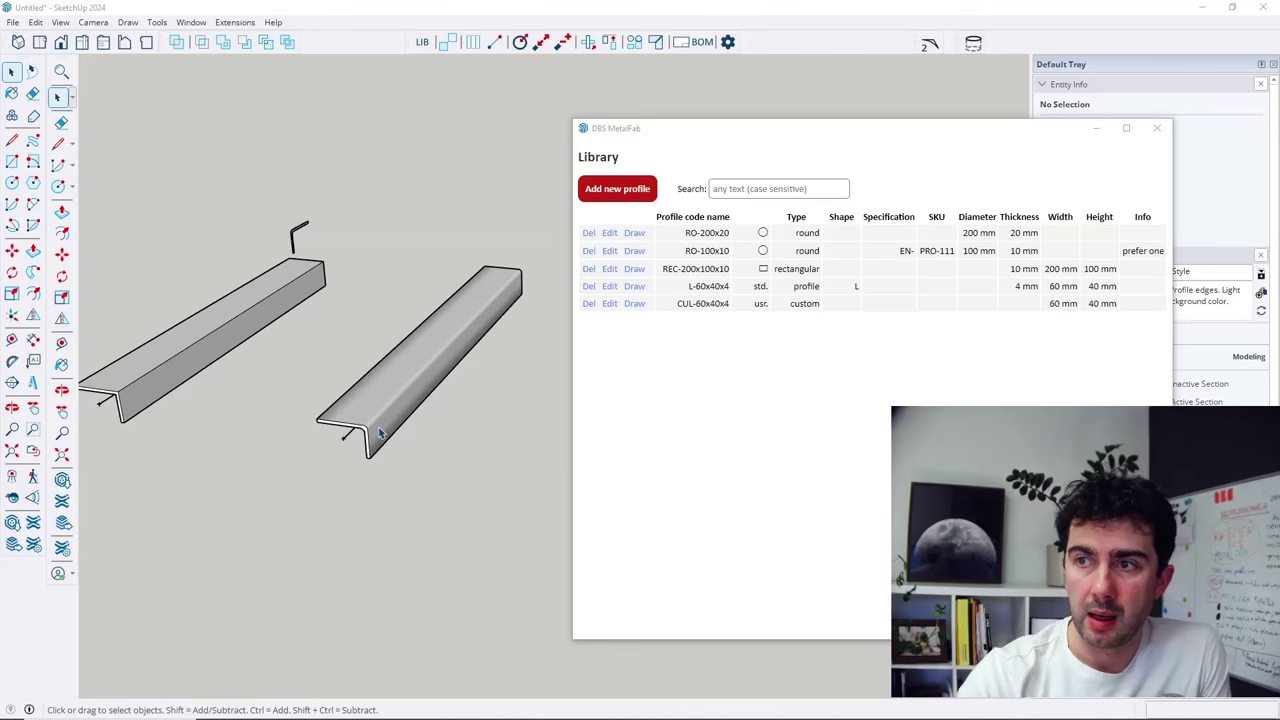
{"action": "scroll", "coordinate": [507, 340], "scroll_direction": "up", "scroll_amount": 4}
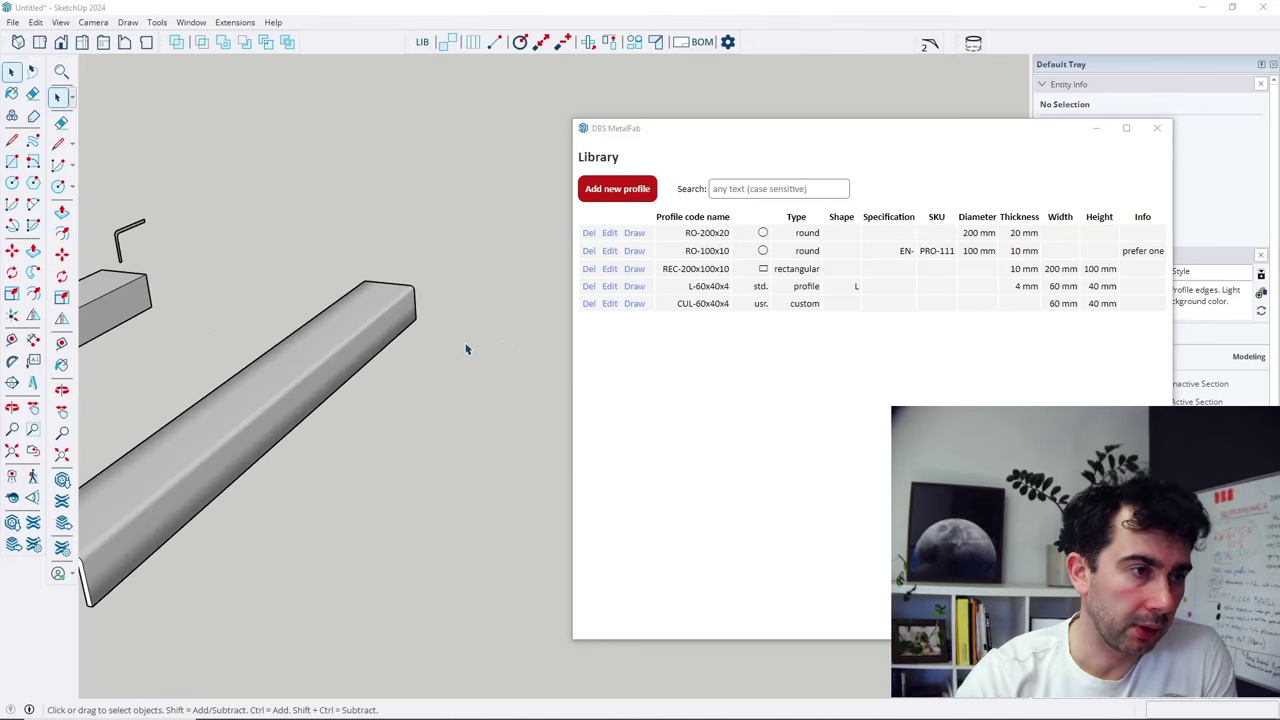
Draw a roughly 70×62 mm rectangle and bring up corner rounding for its face.
{"action": "middle_click_drag", "start_coordinate": [217, 506], "coordinate": [297, 486]}
{"action": "key", "text": "r"}
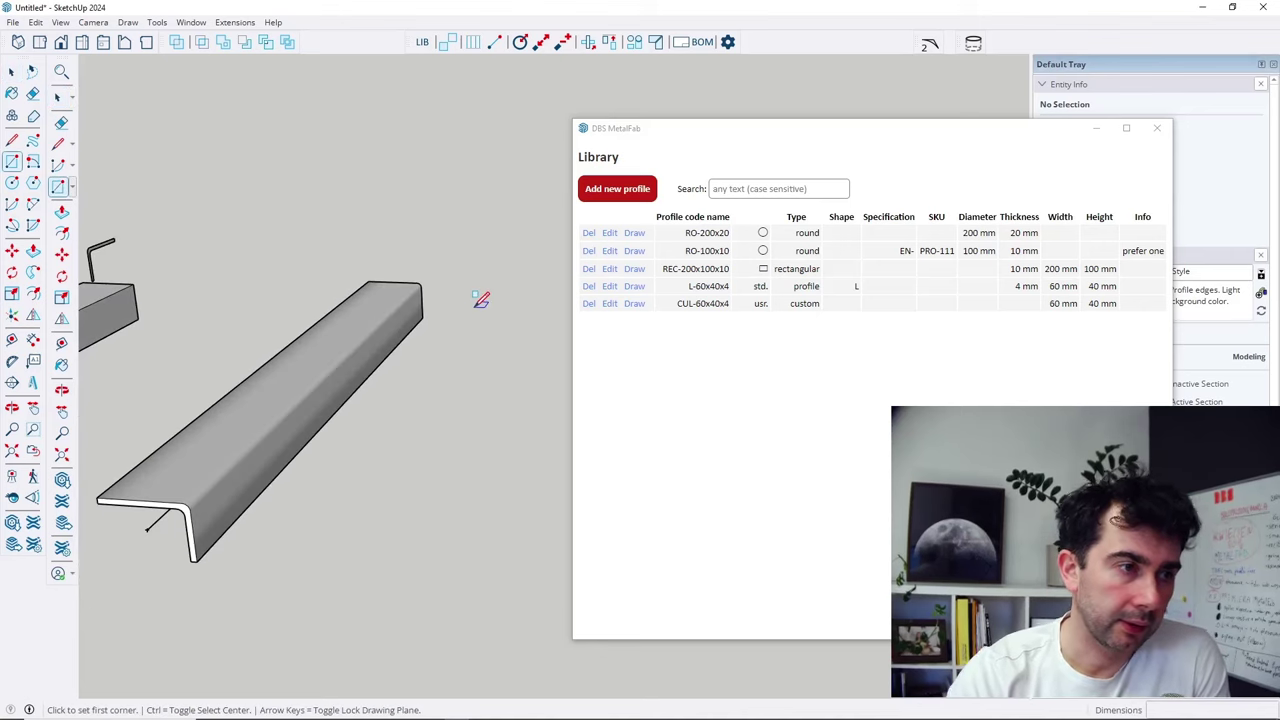
{"action": "left_click", "coordinate": [473, 318]}
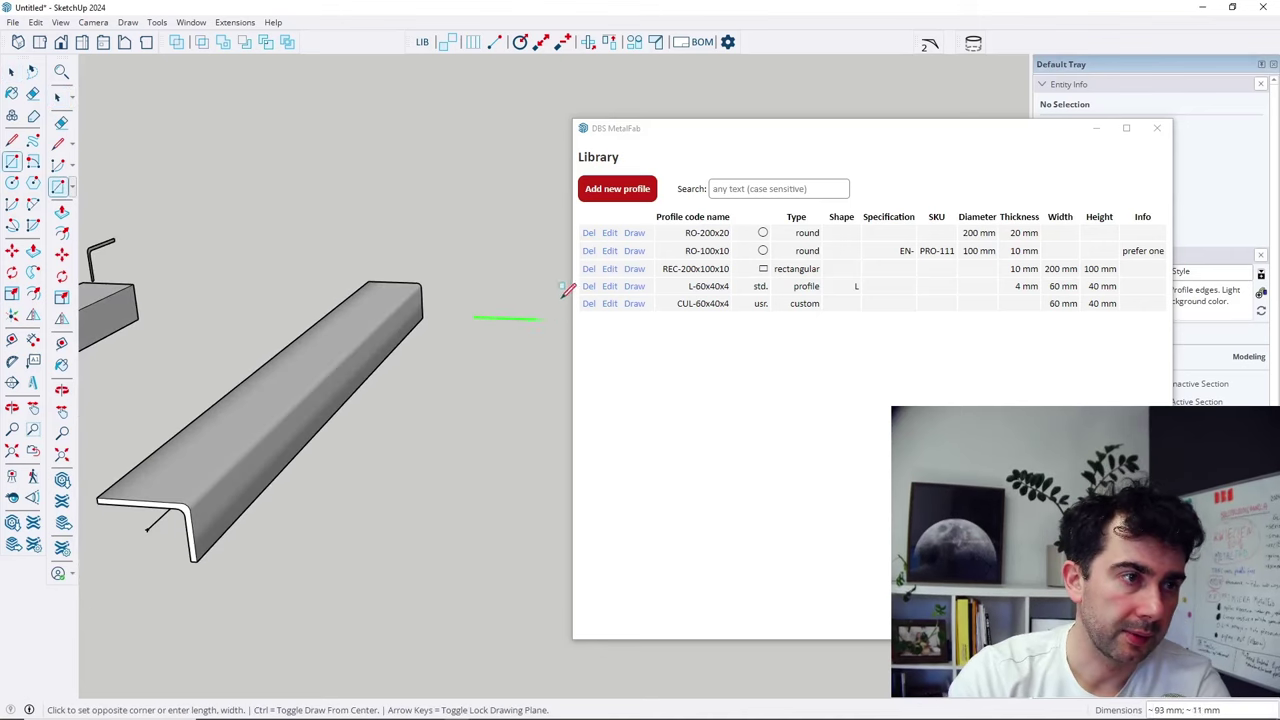
{"action": "left_click", "coordinate": [540, 259]}
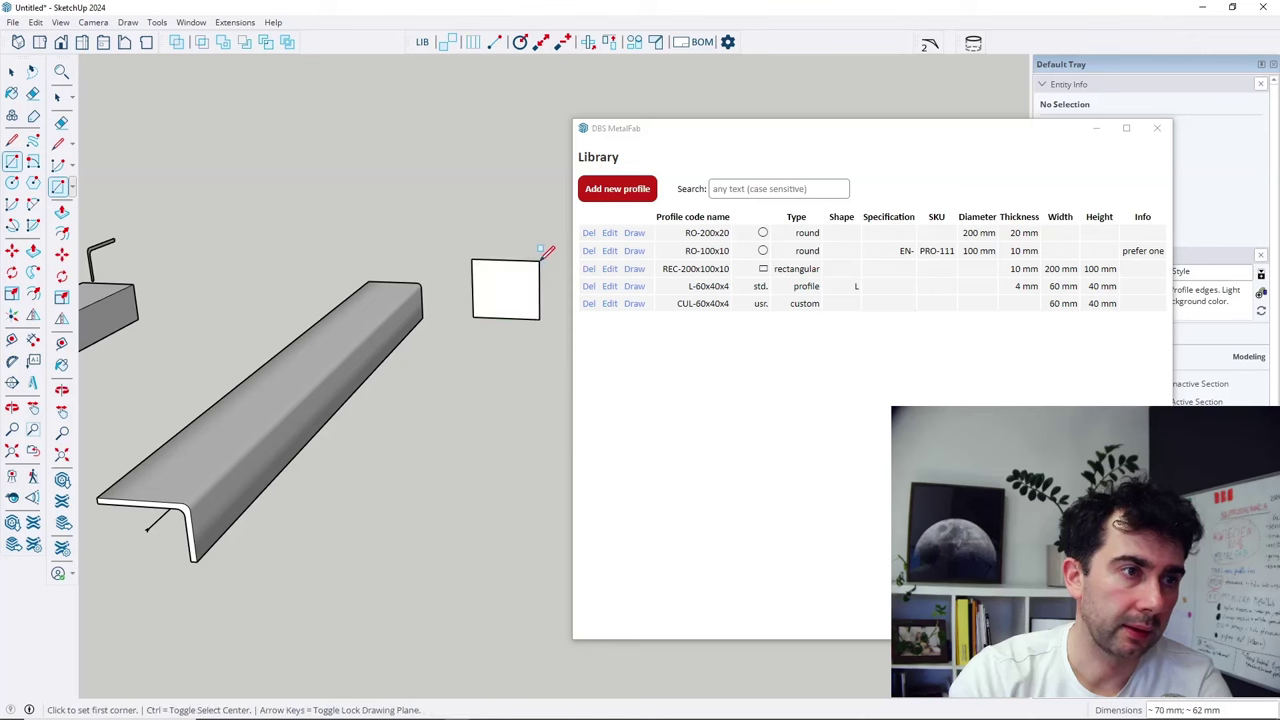
{"action": "scroll", "coordinate": [552, 237], "scroll_direction": "up", "scroll_amount": 3}
{"action": "middle_click_drag", "start_coordinate": [552, 237], "coordinate": [414, 366]}
{"action": "key", "text": "space"}
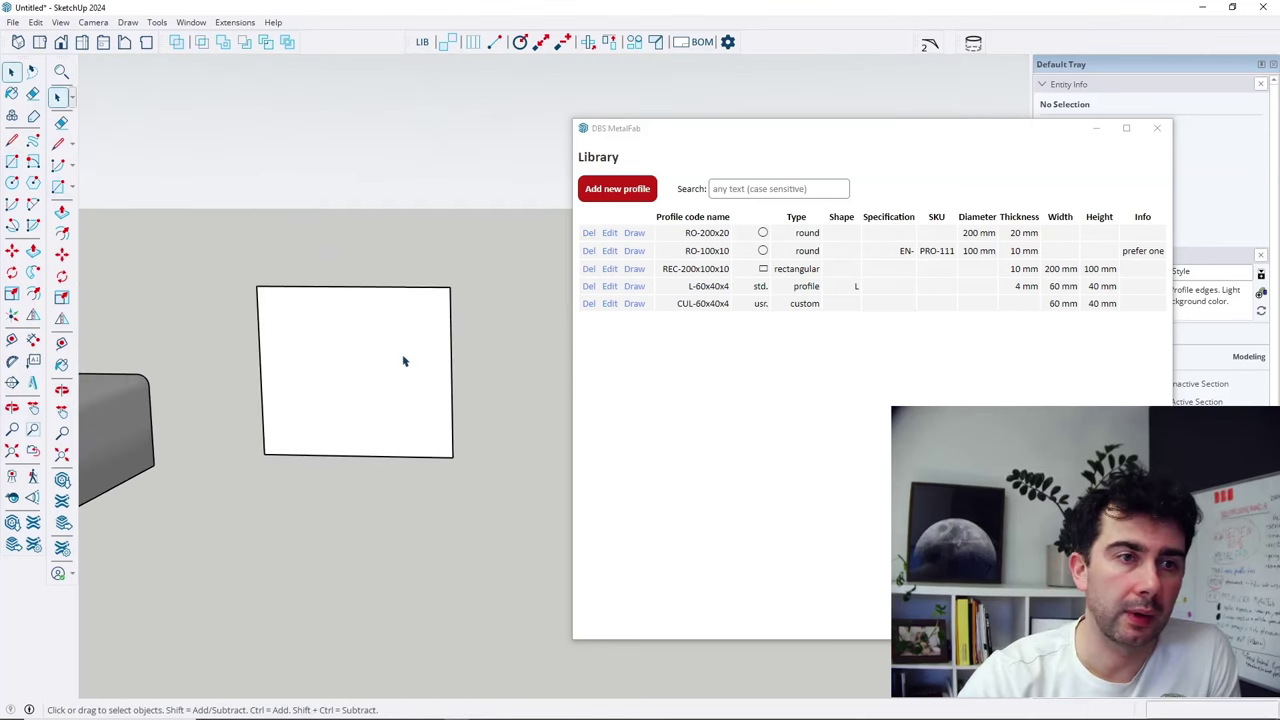
{"action": "left_click", "coordinate": [375, 367]}
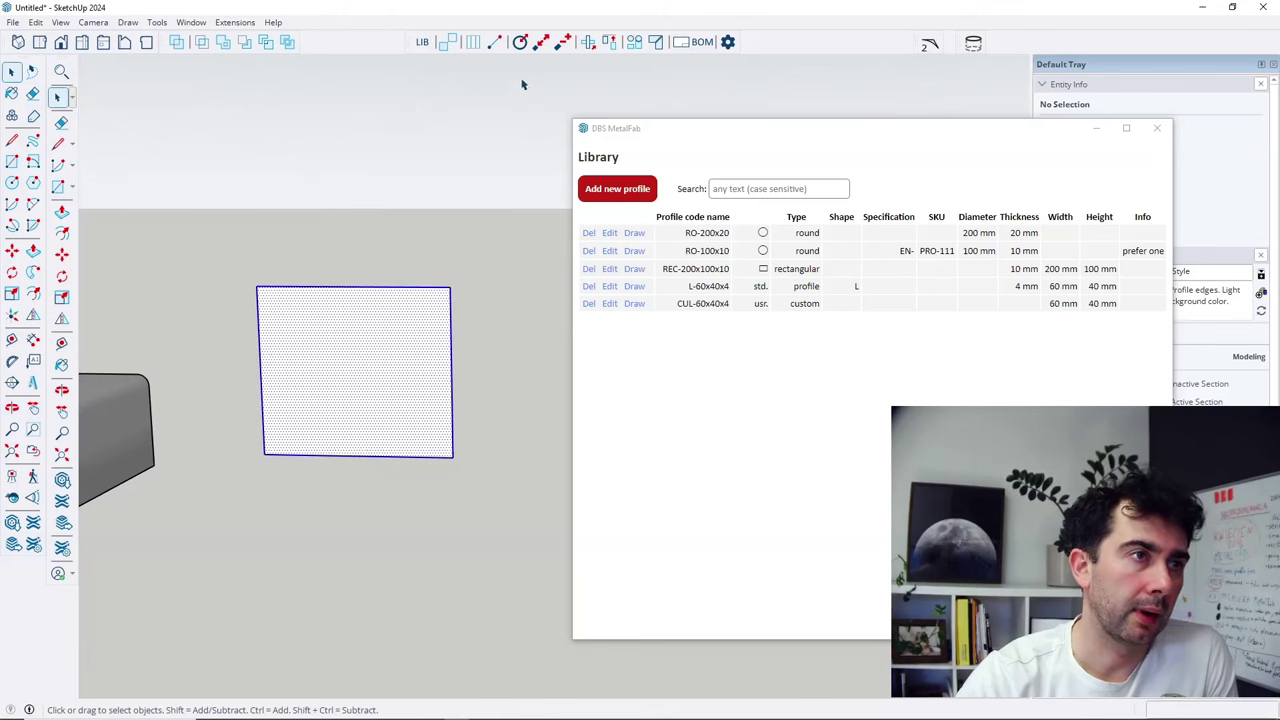
{"action": "left_click", "coordinate": [929, 45]}
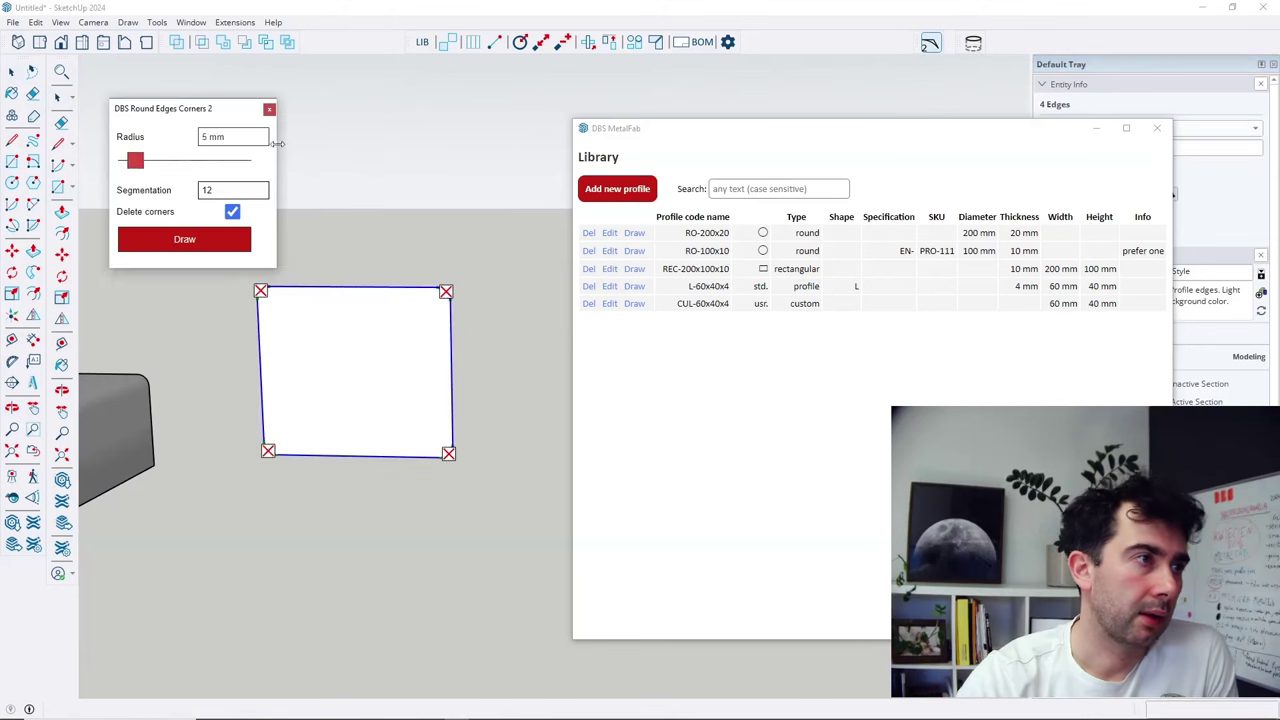
Round the rectangle's four corners with a 10 mm radius.
{"action": "left_click_drag", "start_coordinate": [136, 162], "coordinate": [153, 164]}
{"action": "left_click_drag", "start_coordinate": [245, 138], "coordinate": [199, 143]}
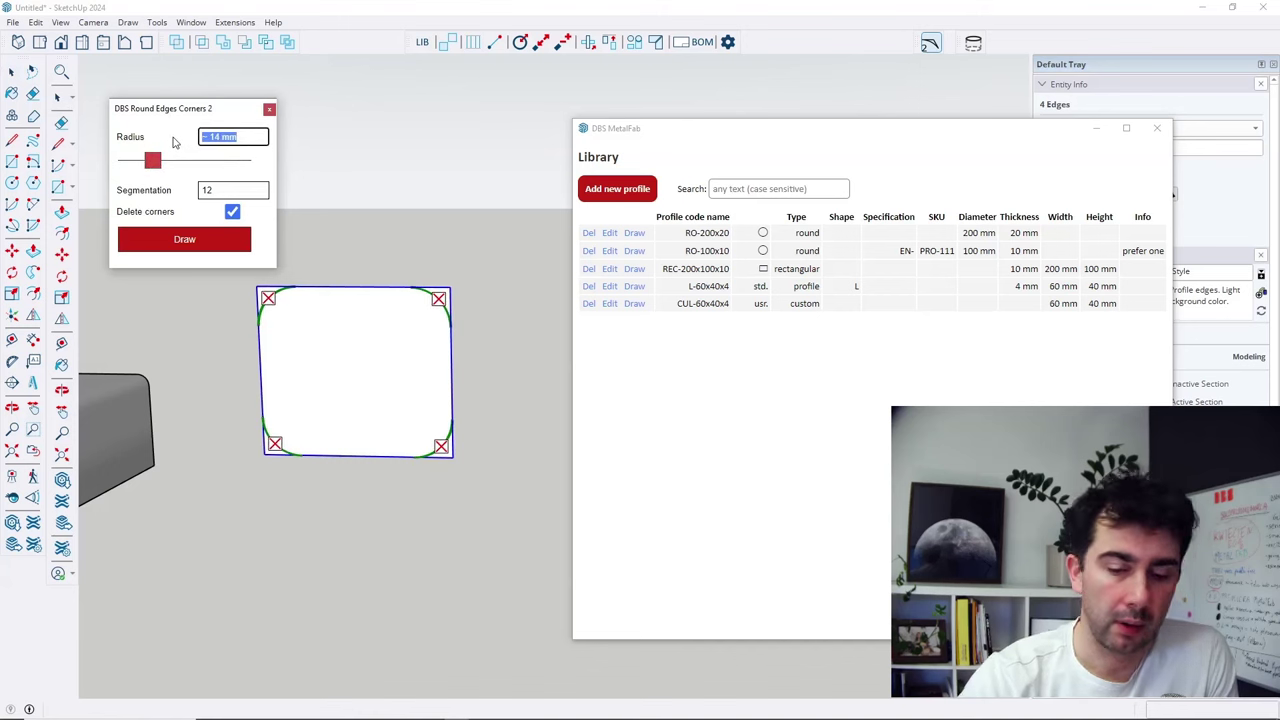
{"action": "type", "text": "10"}
{"action": "key", "text": "Return"}
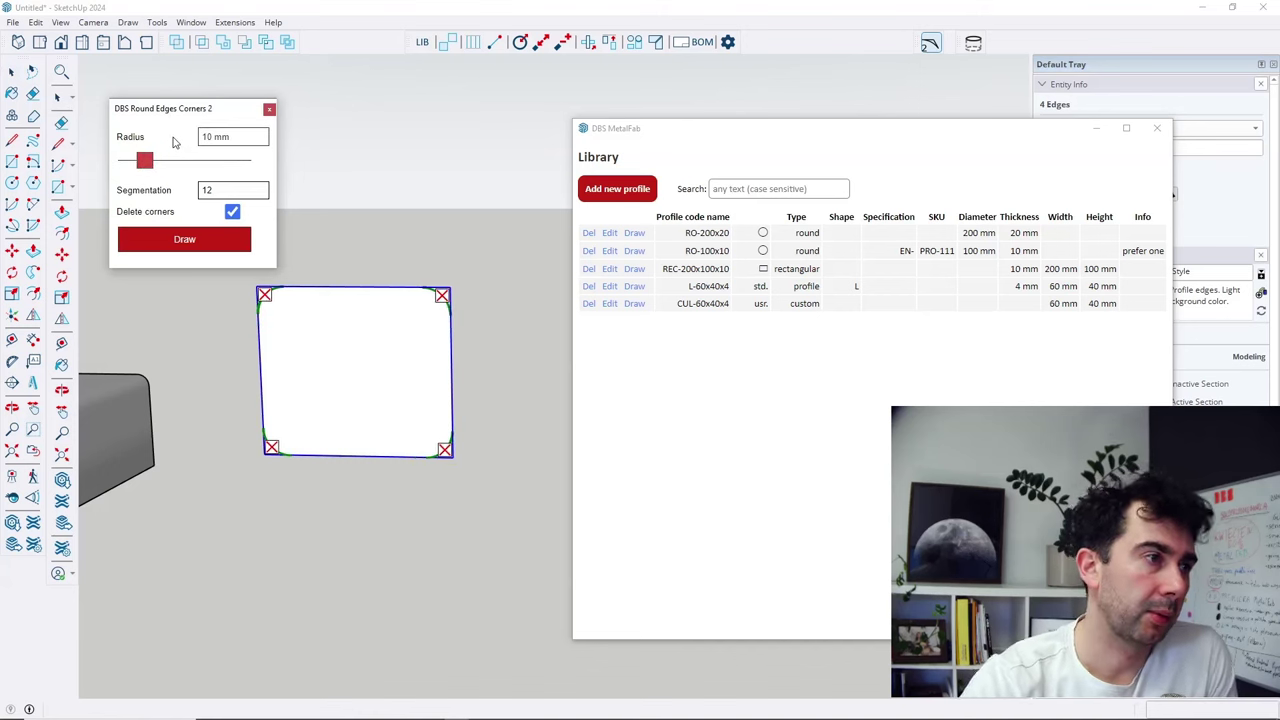
{"action": "left_click", "coordinate": [178, 240]}
{"action": "scroll", "coordinate": [380, 355], "scroll_direction": "up", "scroll_amount": 2}
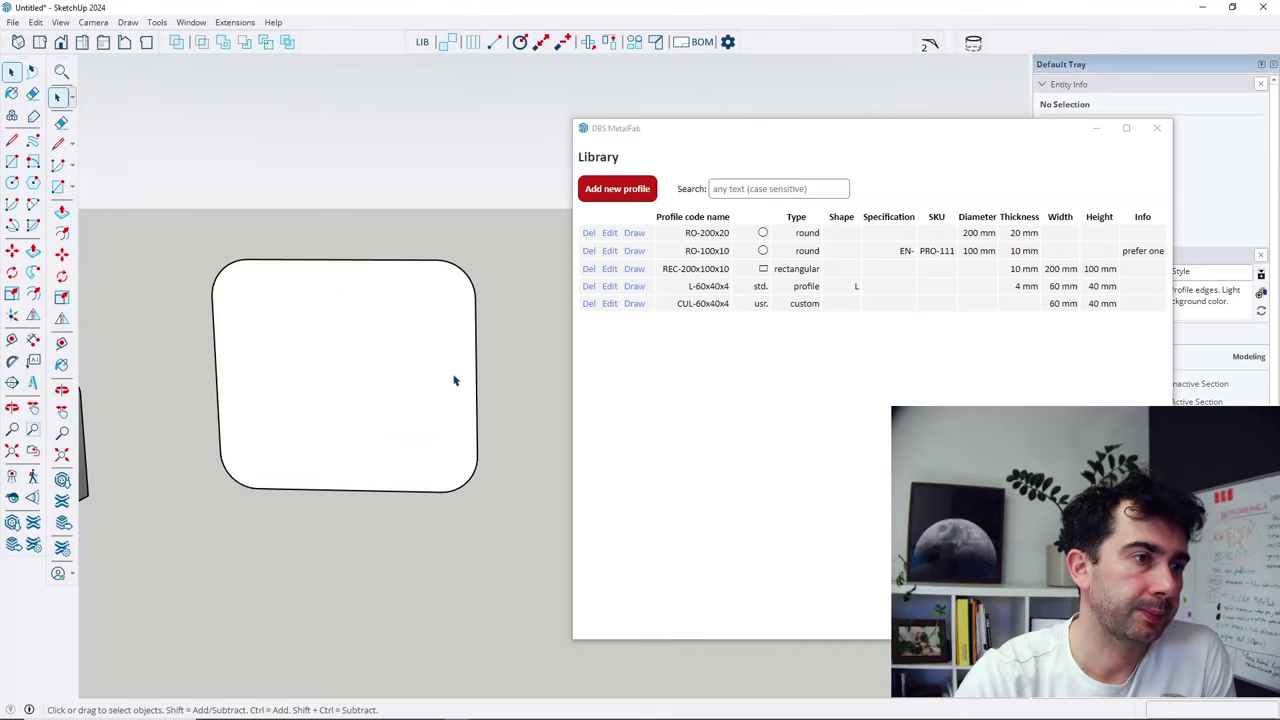
{"action": "scroll", "coordinate": [451, 374], "scroll_direction": "up", "scroll_amount": 1}
{"action": "scroll", "coordinate": [438, 364], "scroll_direction": "down", "scroll_amount": 1}
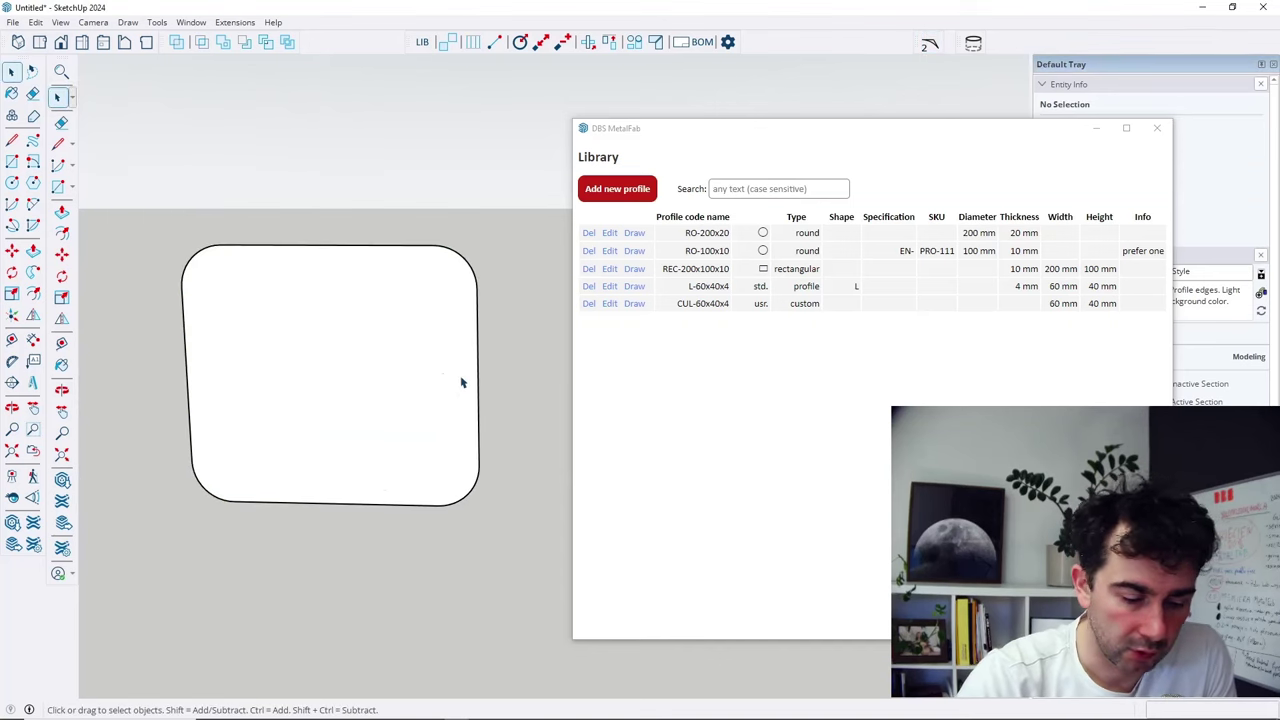
Draw a small circle near the plate's top-left corner.
{"action": "key", "text": "c"}
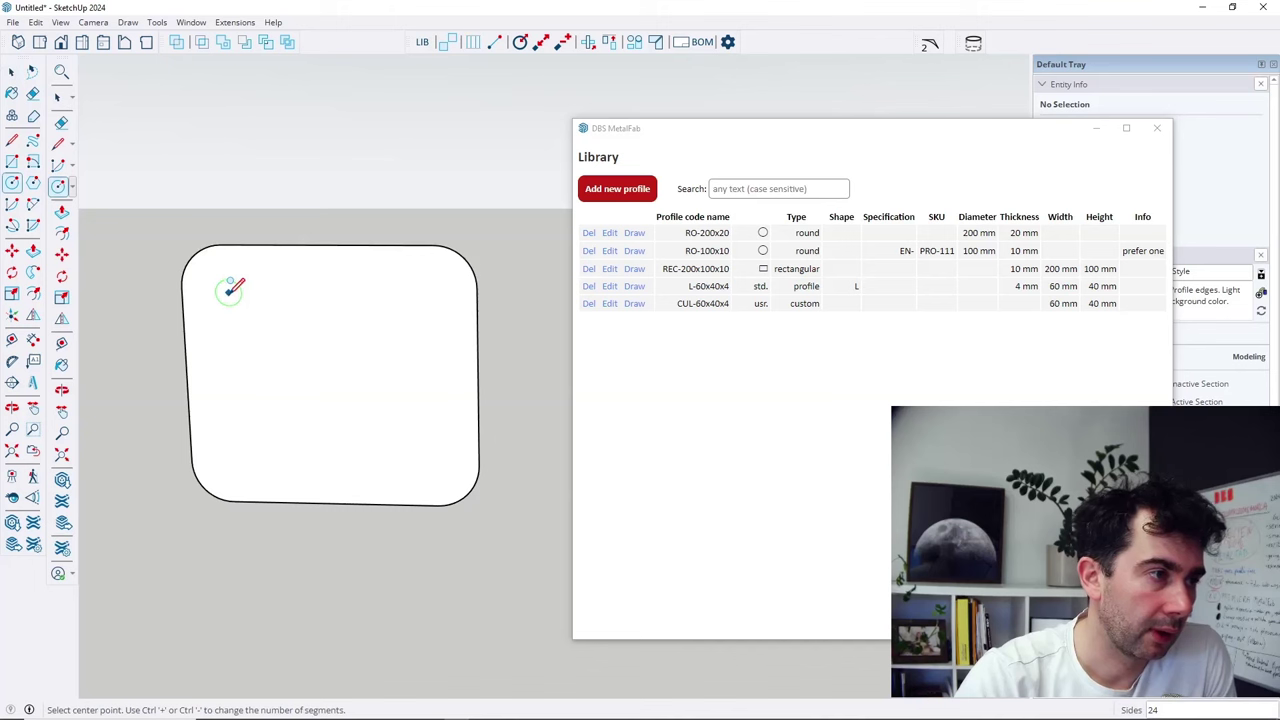
{"action": "left_click", "coordinate": [238, 300]}
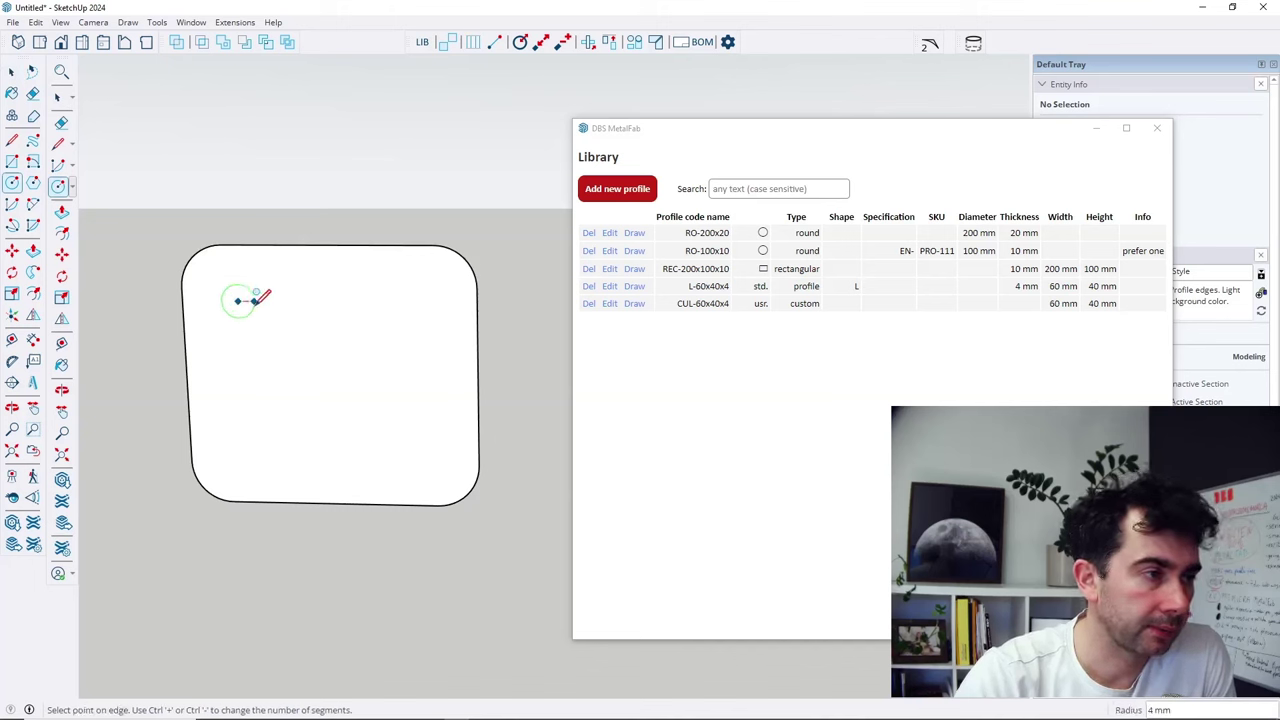
{"action": "key", "text": "Return"}
{"action": "key", "text": "space"}
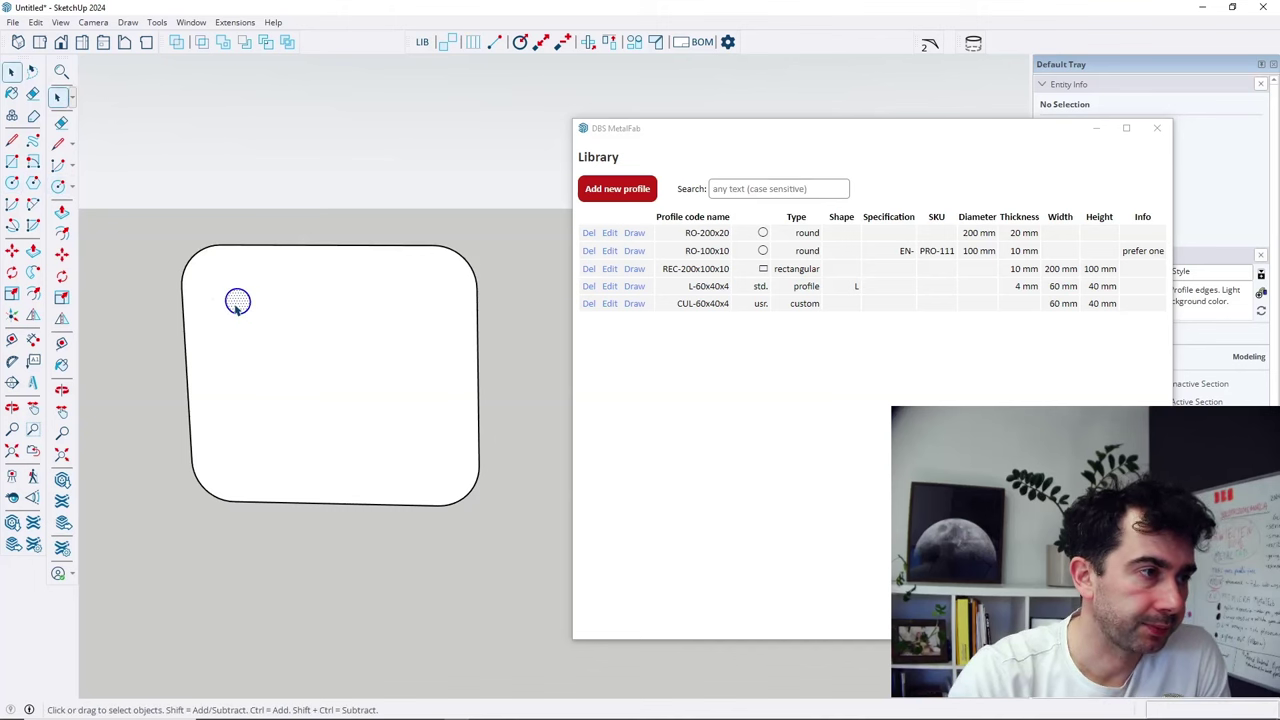
{"action": "double_click", "coordinate": [238, 302]}
Copy the circle to the top-right, bottom-right and bottom-left corners.
{"action": "key", "text": "m"}
{"action": "left_click", "coordinate": [238, 301]}
{"action": "key", "text": "ctrl"}
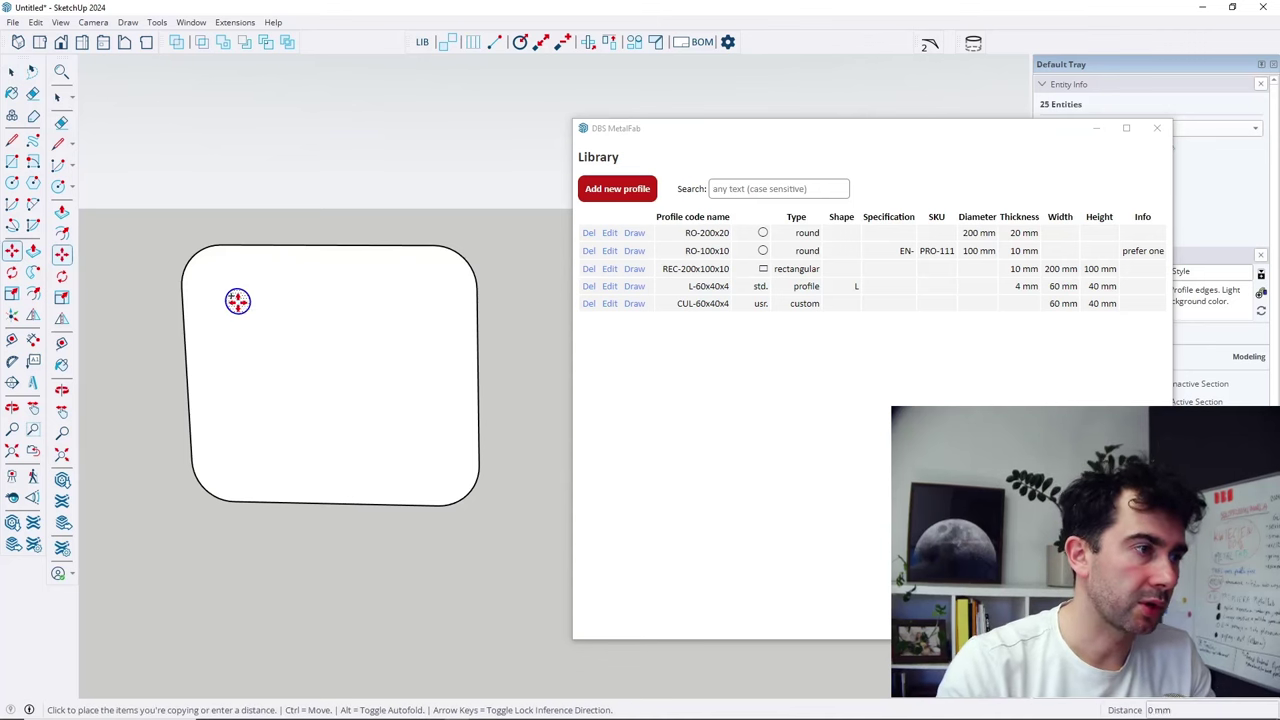
{"action": "left_click", "coordinate": [425, 302]}
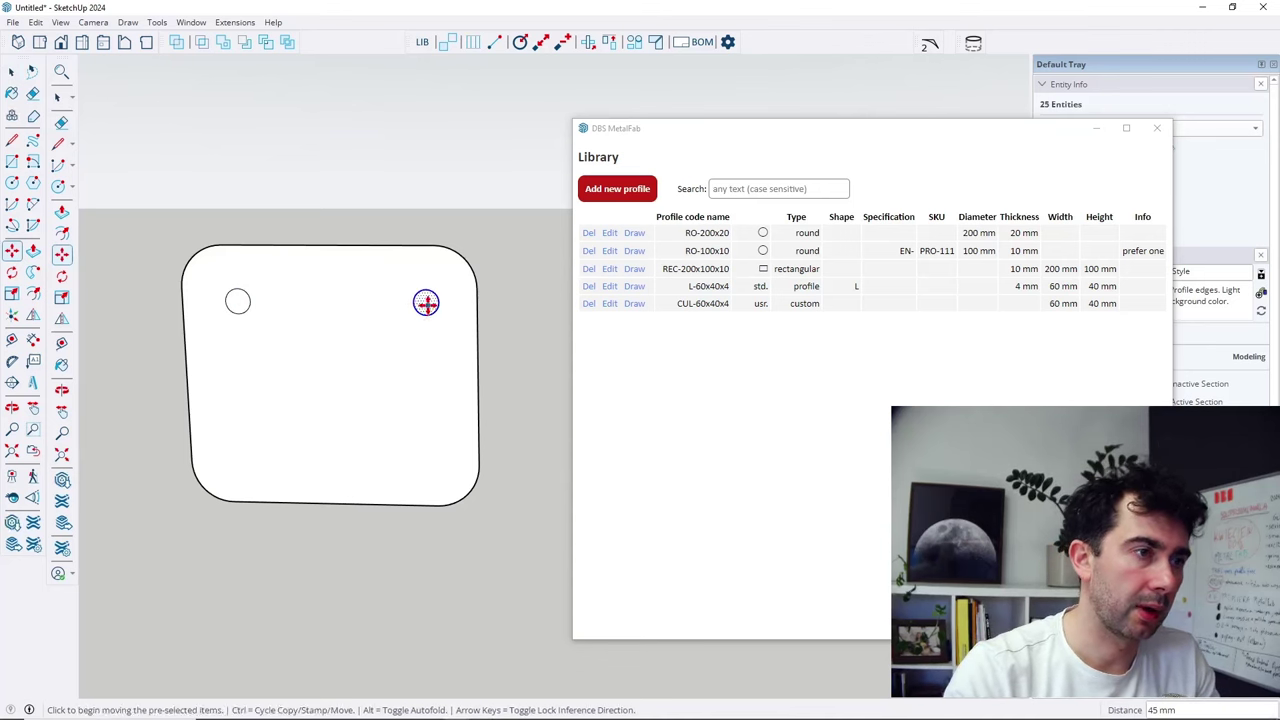
{"action": "left_click", "coordinate": [426, 303]}
{"action": "left_click", "coordinate": [429, 461]}
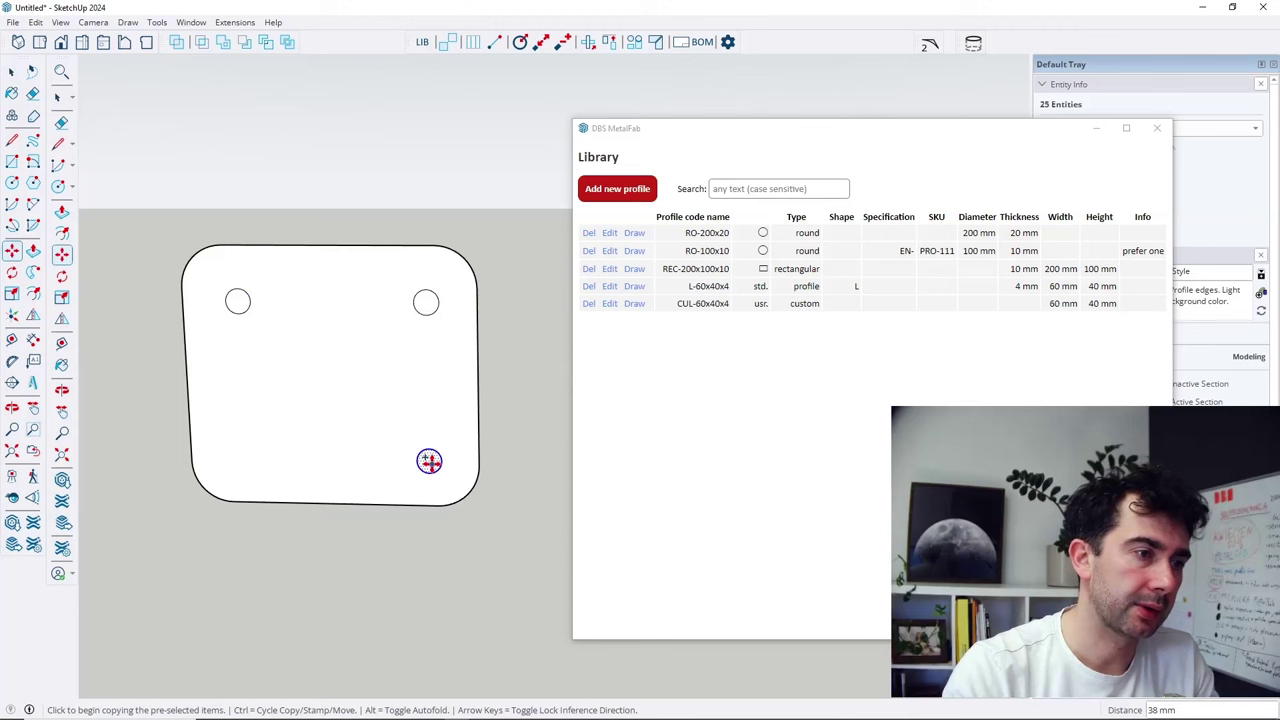
{"action": "left_click", "coordinate": [429, 461]}
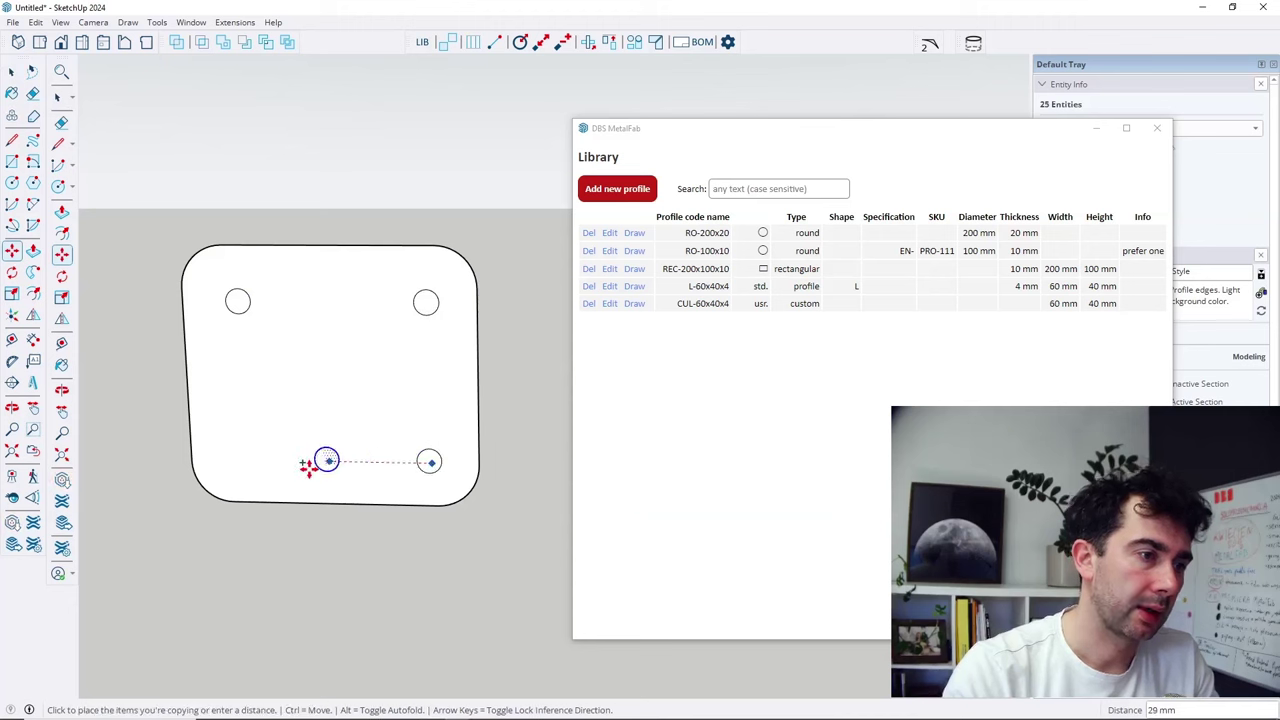
{"action": "left_click", "coordinate": [241, 459]}
{"action": "key", "text": "space"}
{"action": "scroll", "coordinate": [243, 380], "scroll_direction": "down", "scroll_amount": 2}
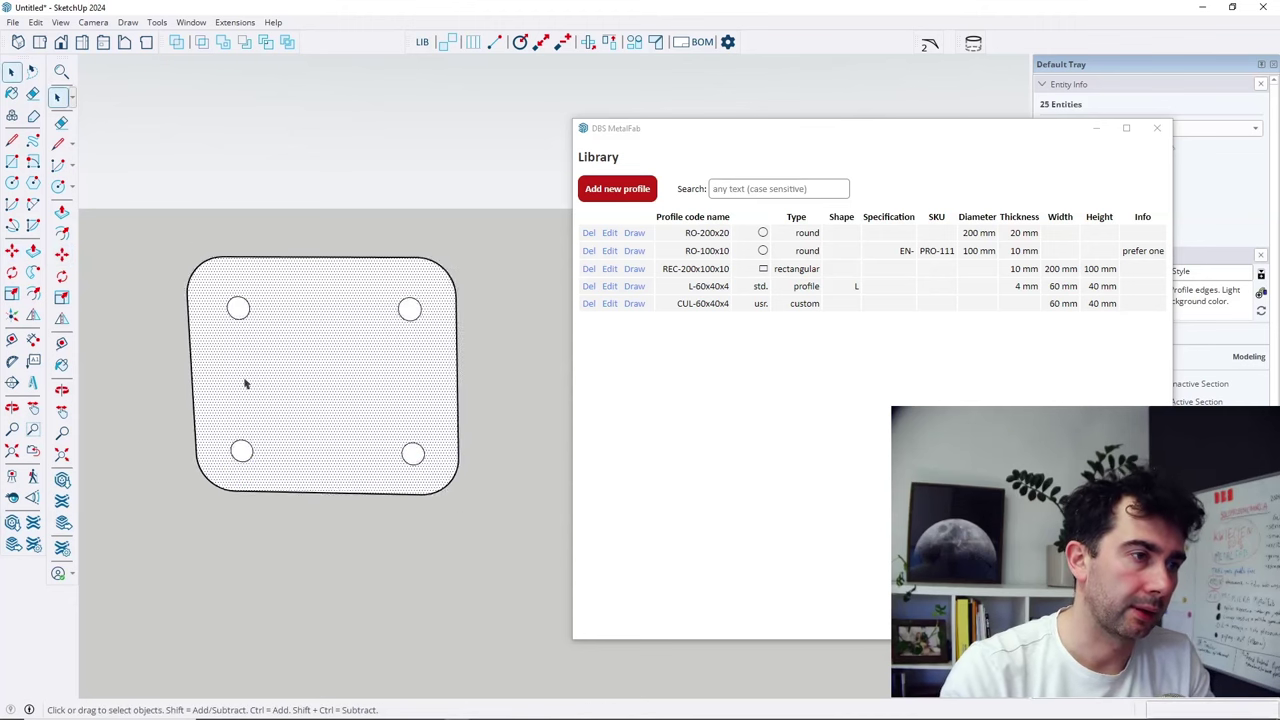
{"action": "left_click", "coordinate": [400, 517]}
{"action": "scroll", "coordinate": [418, 411], "scroll_direction": "down", "scroll_amount": 1}
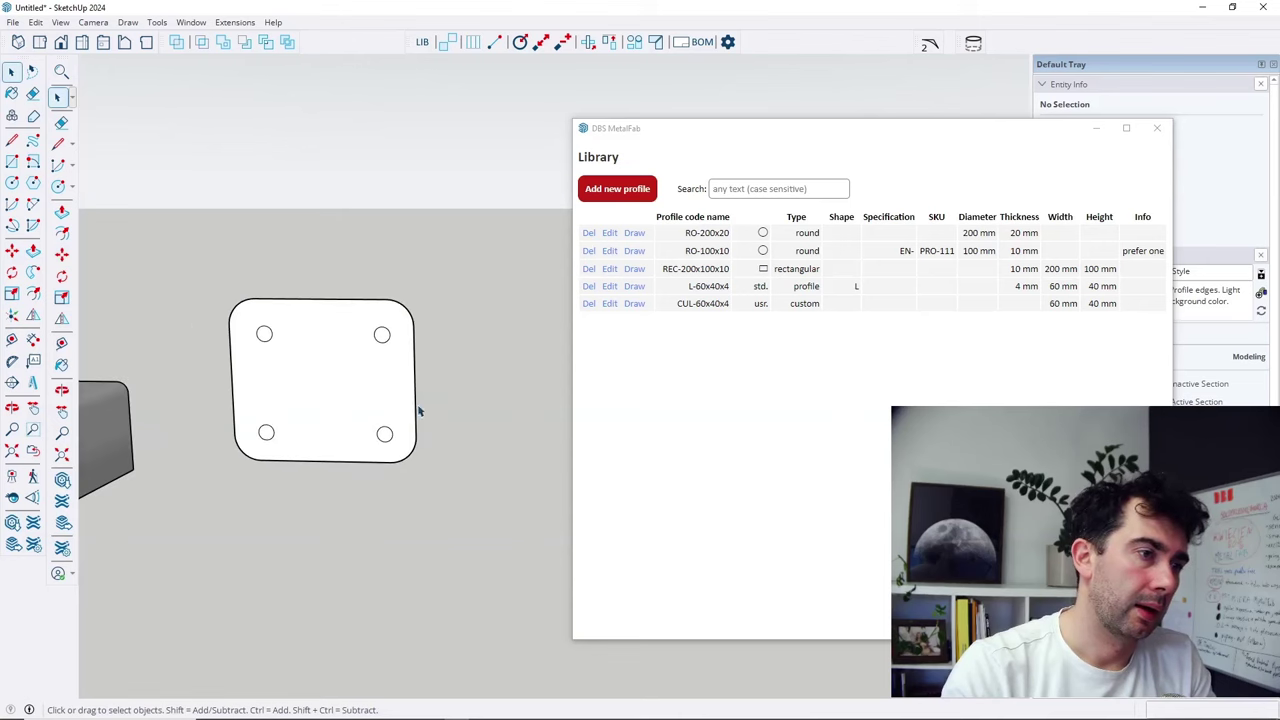
{"action": "mouse_move", "coordinate": [417, 409]}
{"action": "middle_mouse_down"}
{"action": "mouse_move", "coordinate": [371, 386]}
{"action": "mouse_move", "coordinate": [423, 429]}
{"action": "middle_mouse_up"}
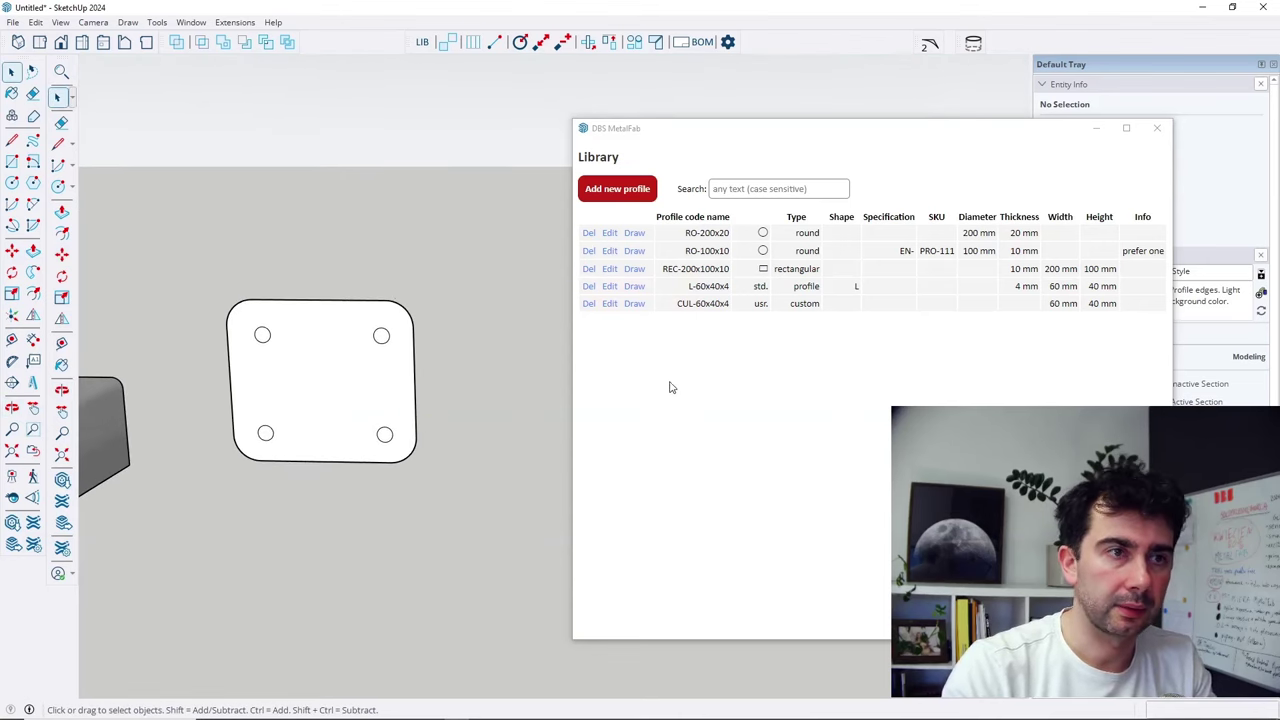
Start a new Library profile and measure the rounded plate's height at about 62 mm.
{"action": "left_click", "coordinate": [614, 189]}
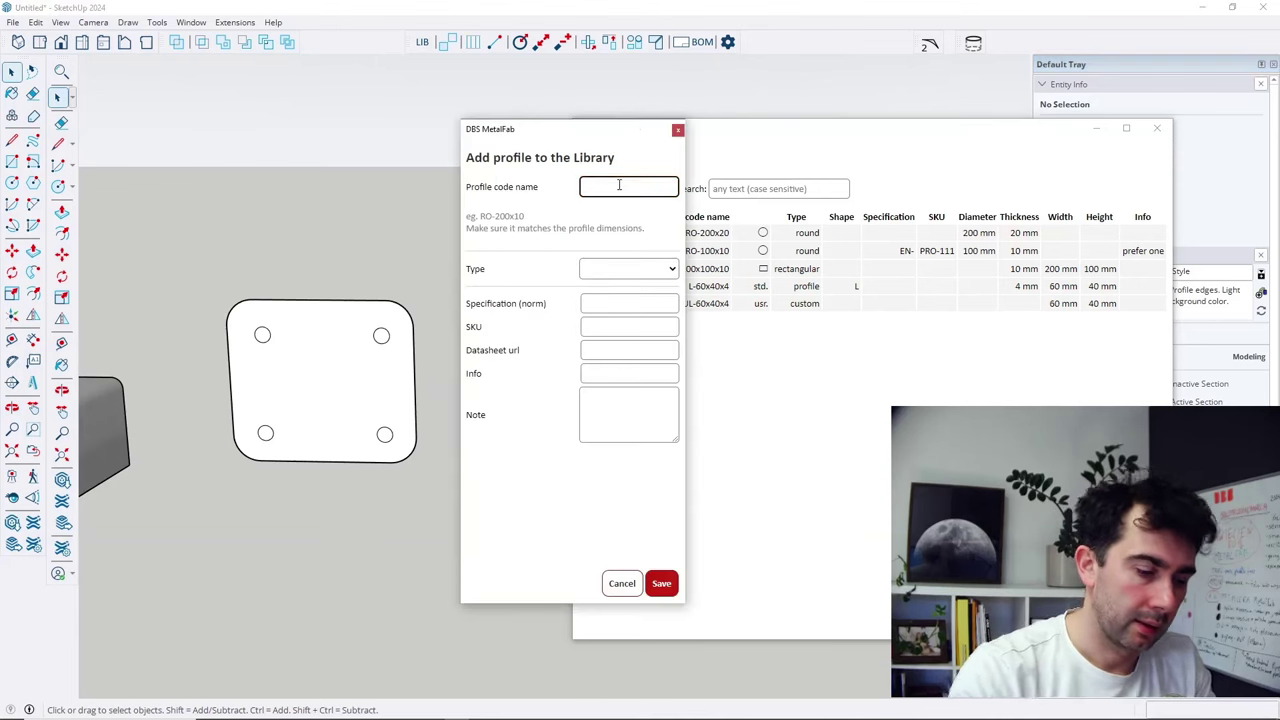
{"action": "type", "text": "ALU"}
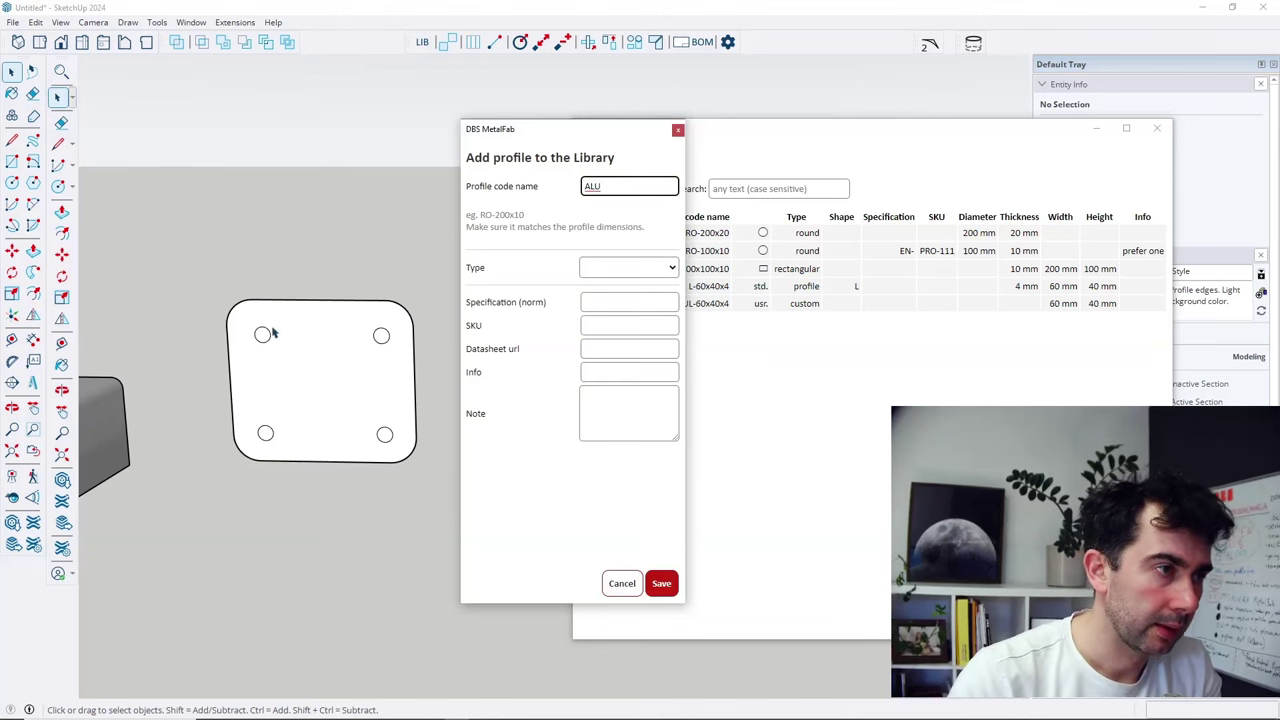
{"action": "left_click", "coordinate": [287, 256]}
{"action": "key", "text": "t"}
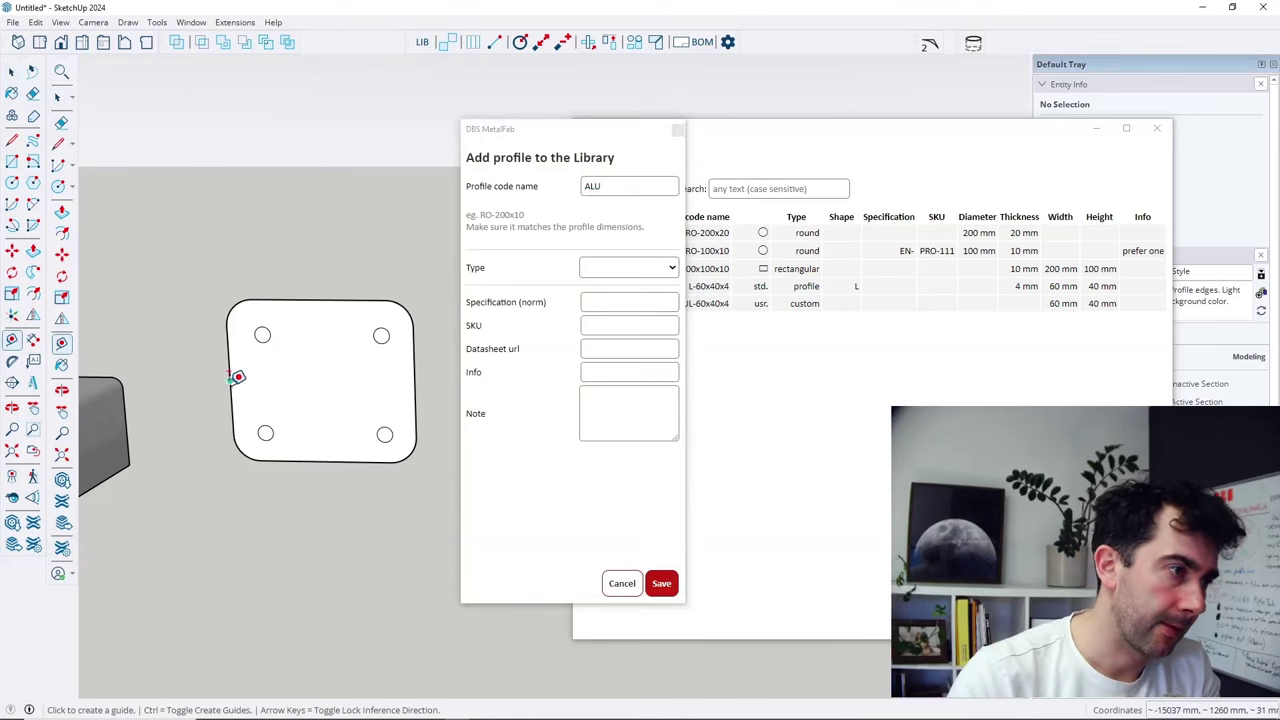
{"action": "left_click", "coordinate": [230, 380]}
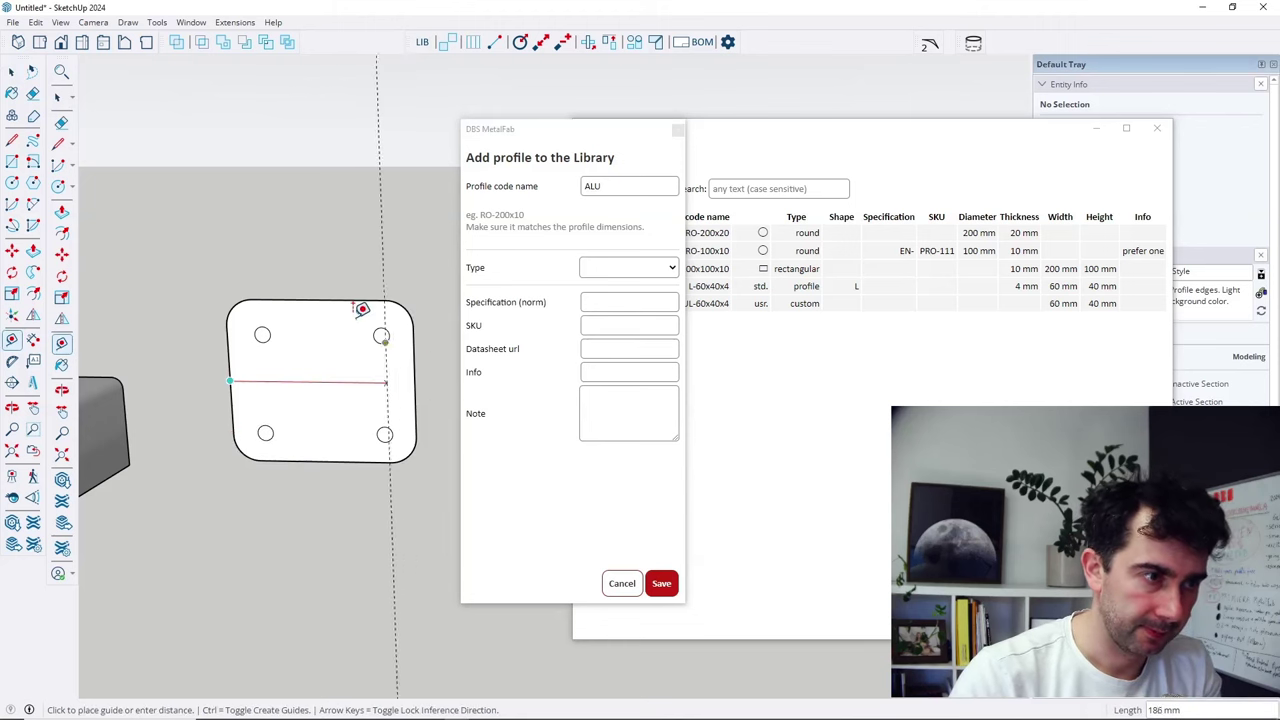
{"action": "key", "text": "Escape"}
{"action": "left_click", "coordinate": [333, 299]}
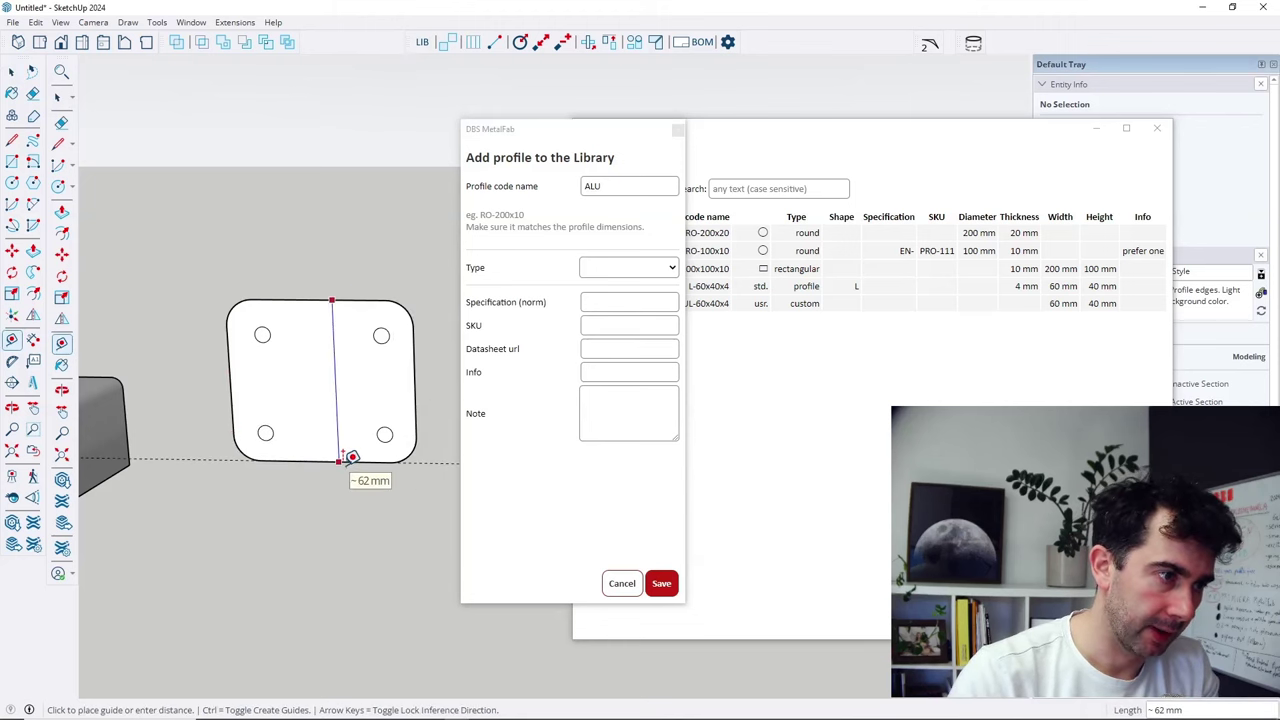
{"action": "key", "text": "space"}
Name the profile ALU-70x62, set type Custom, assign the plate face, and save it.
{"action": "left_click", "coordinate": [610, 268]}
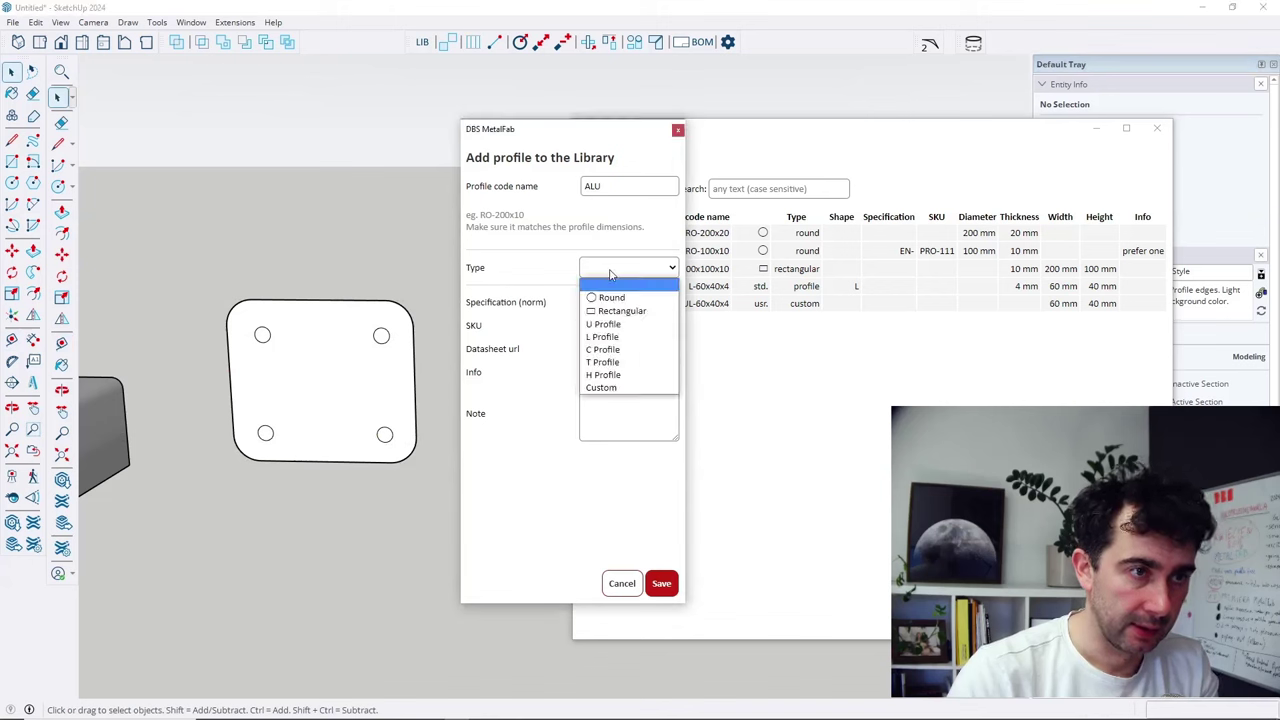
{"action": "left_click", "coordinate": [620, 190]}
{"action": "type", "text": "ALU-7"}
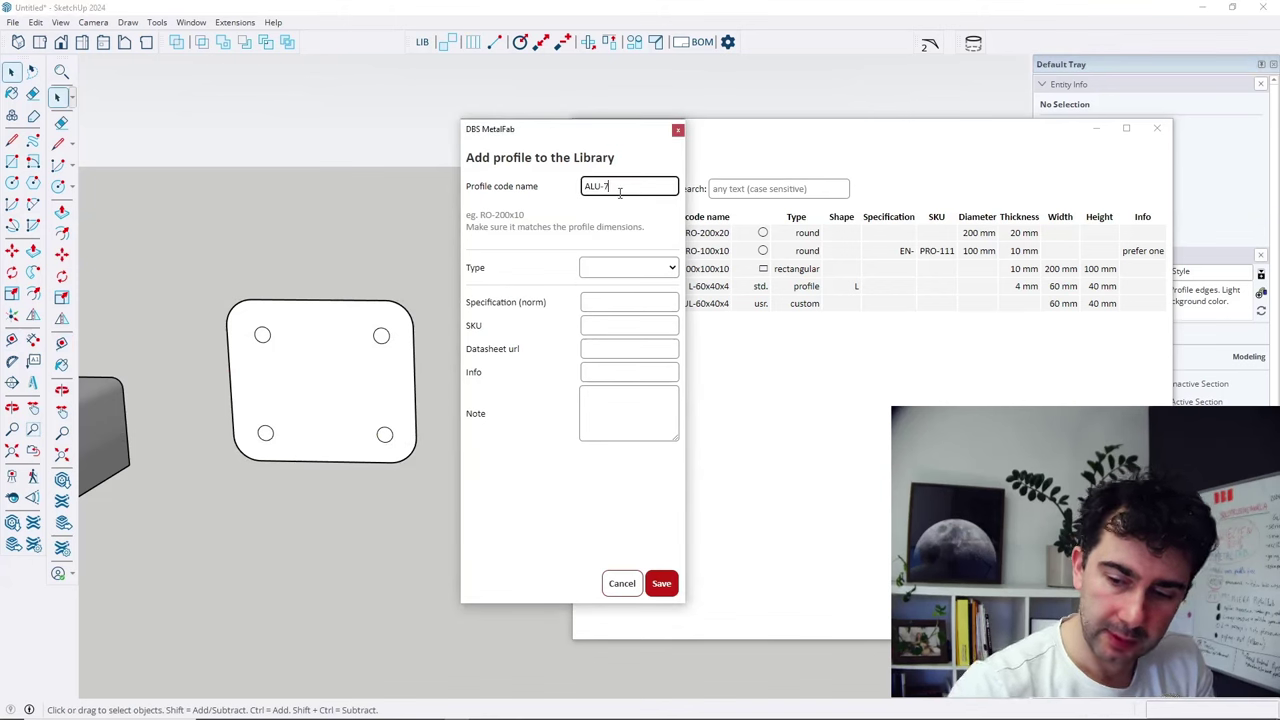
{"action": "type", "text": "0x62"}
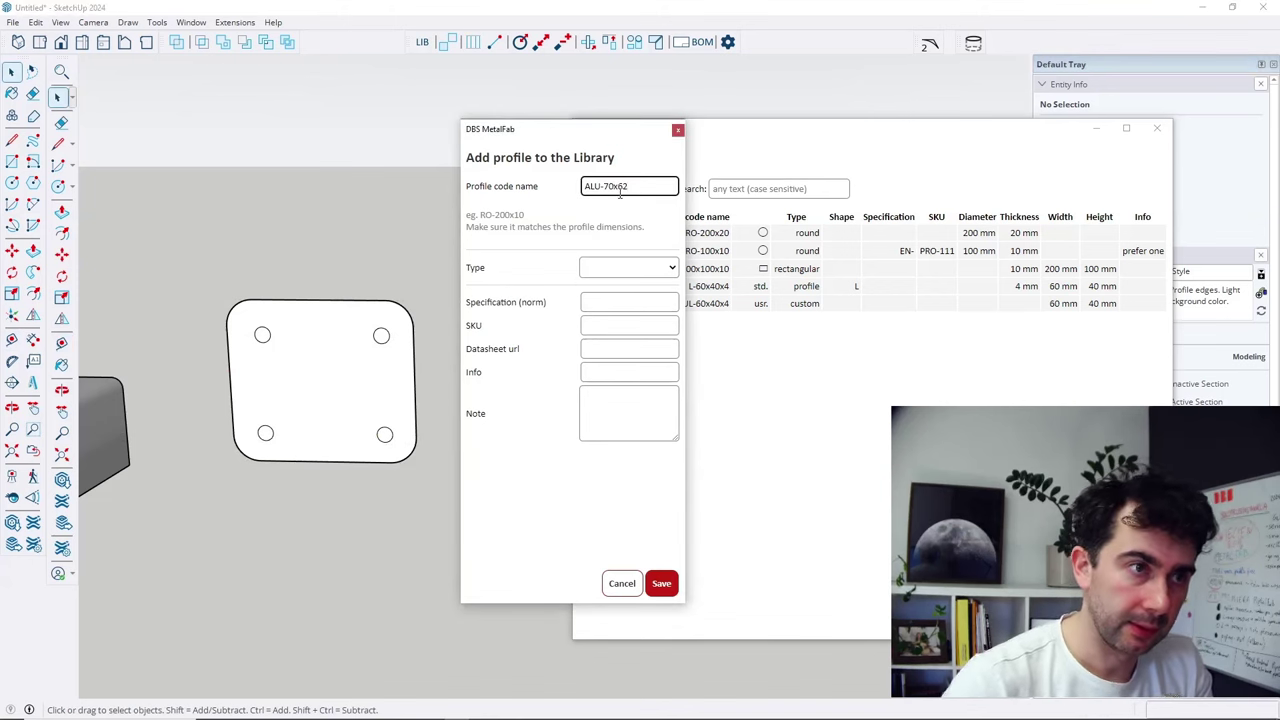
{"action": "left_click", "coordinate": [620, 267]}
{"action": "left_click", "coordinate": [612, 385]}
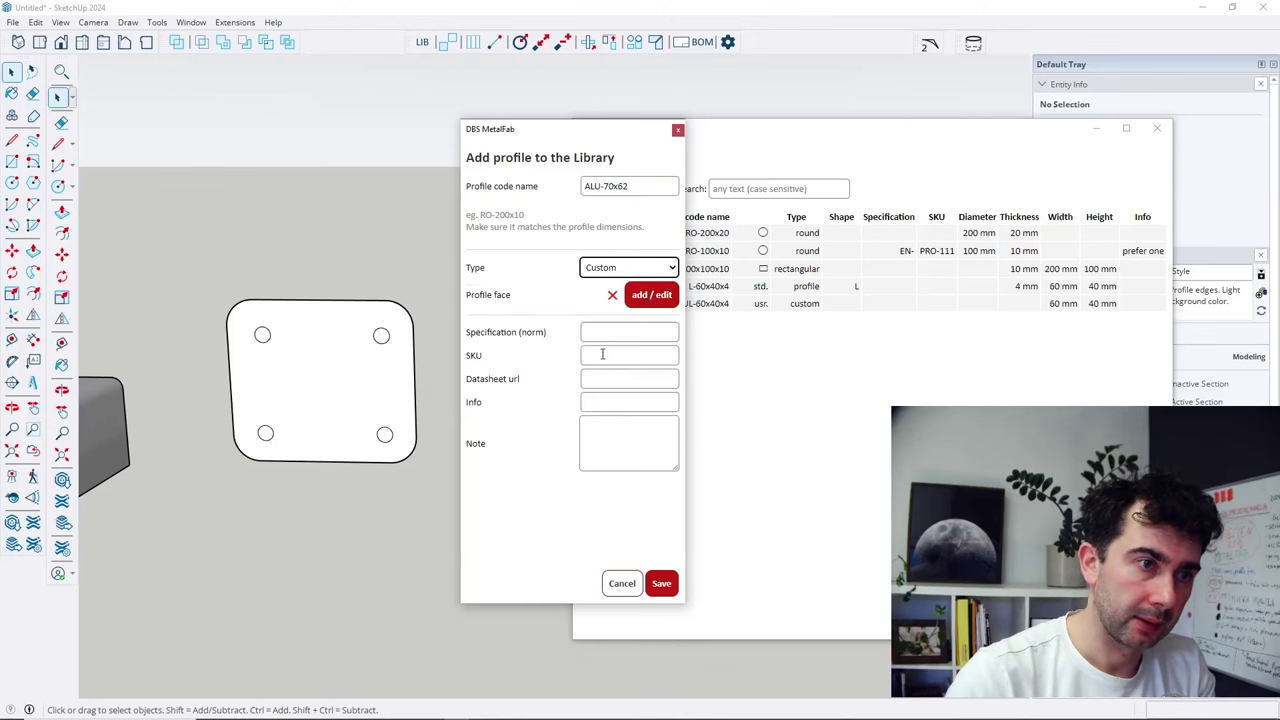
{"action": "left_click", "coordinate": [647, 298]}
{"action": "left_click", "coordinate": [337, 380]}
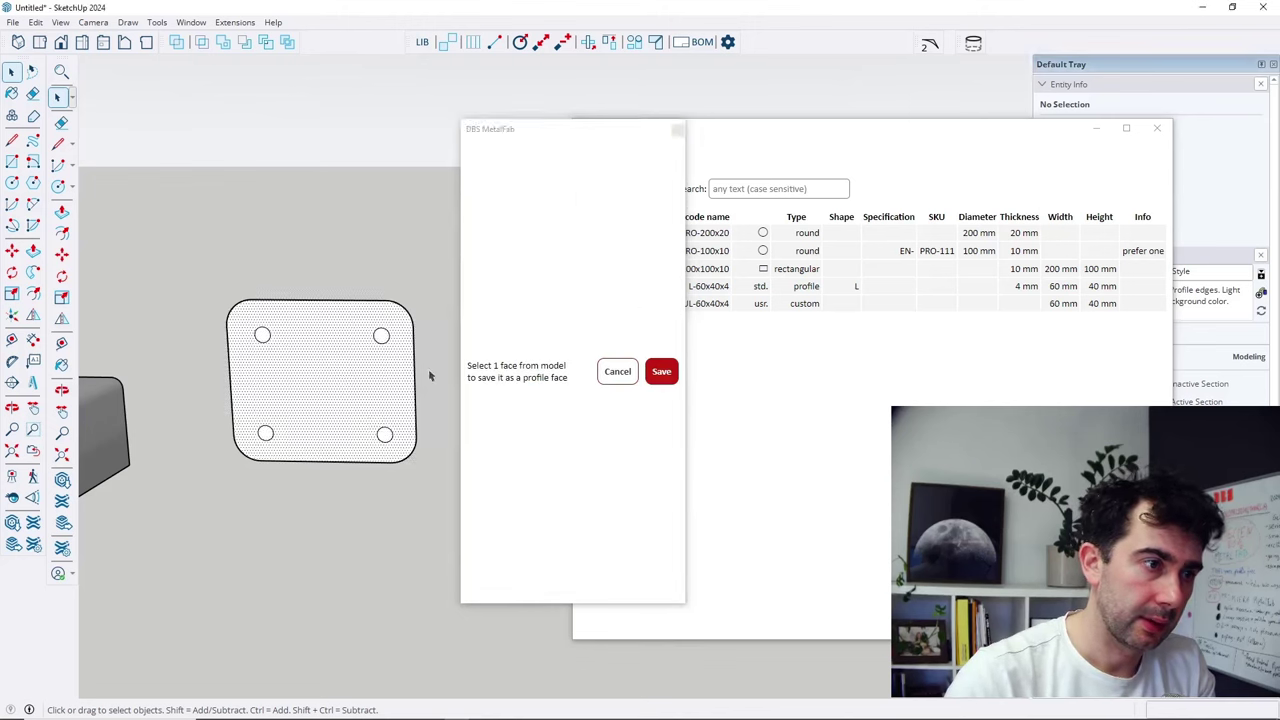
{"action": "left_click", "coordinate": [663, 373]}
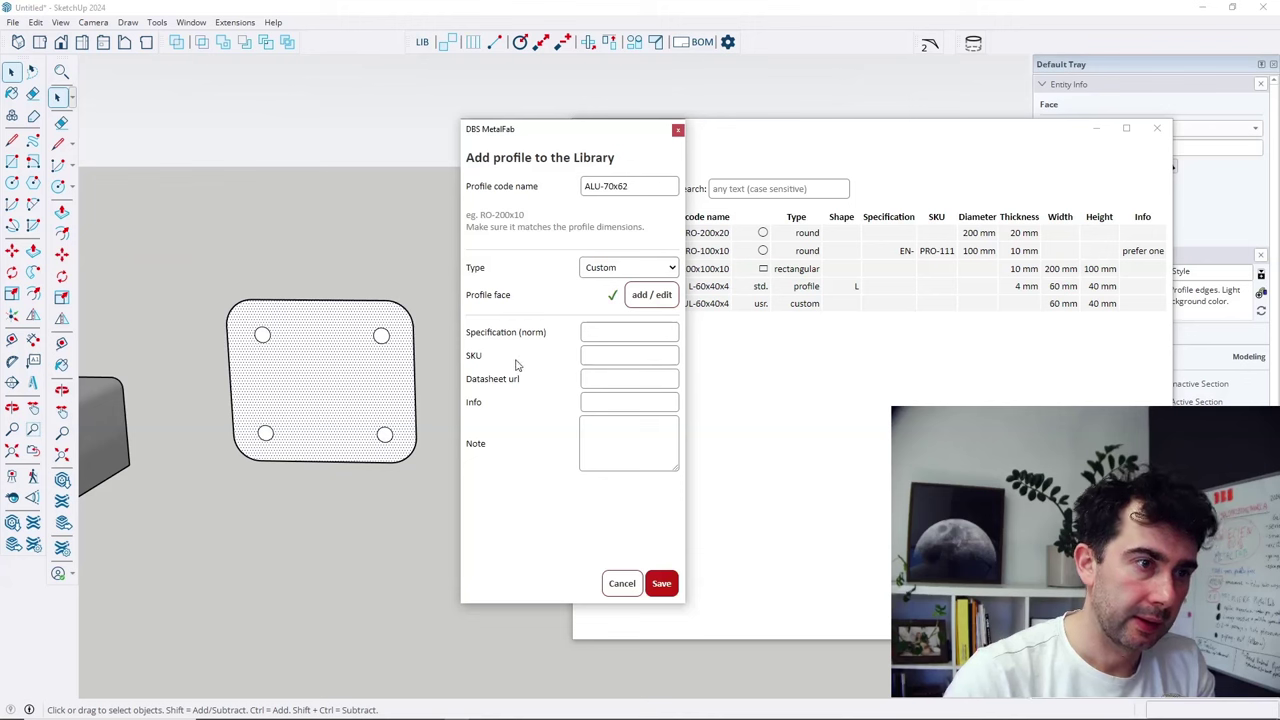
{"action": "left_click", "coordinate": [658, 578]}
{"action": "scroll", "coordinate": [300, 417], "scroll_direction": "down", "scroll_amount": 4}
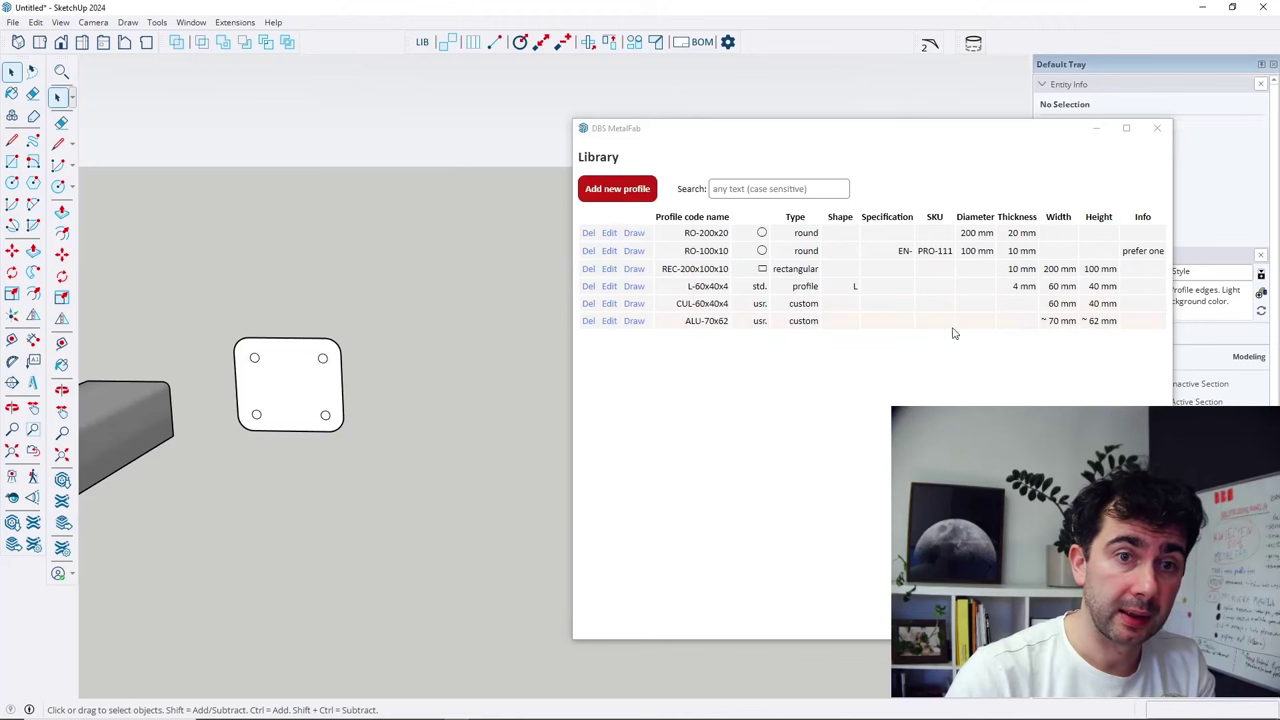
Draw an ALU-70x62 beam between two points beside the plate and angle beams.
{"action": "middle_click_drag", "start_coordinate": [295, 384], "coordinate": [380, 425]}
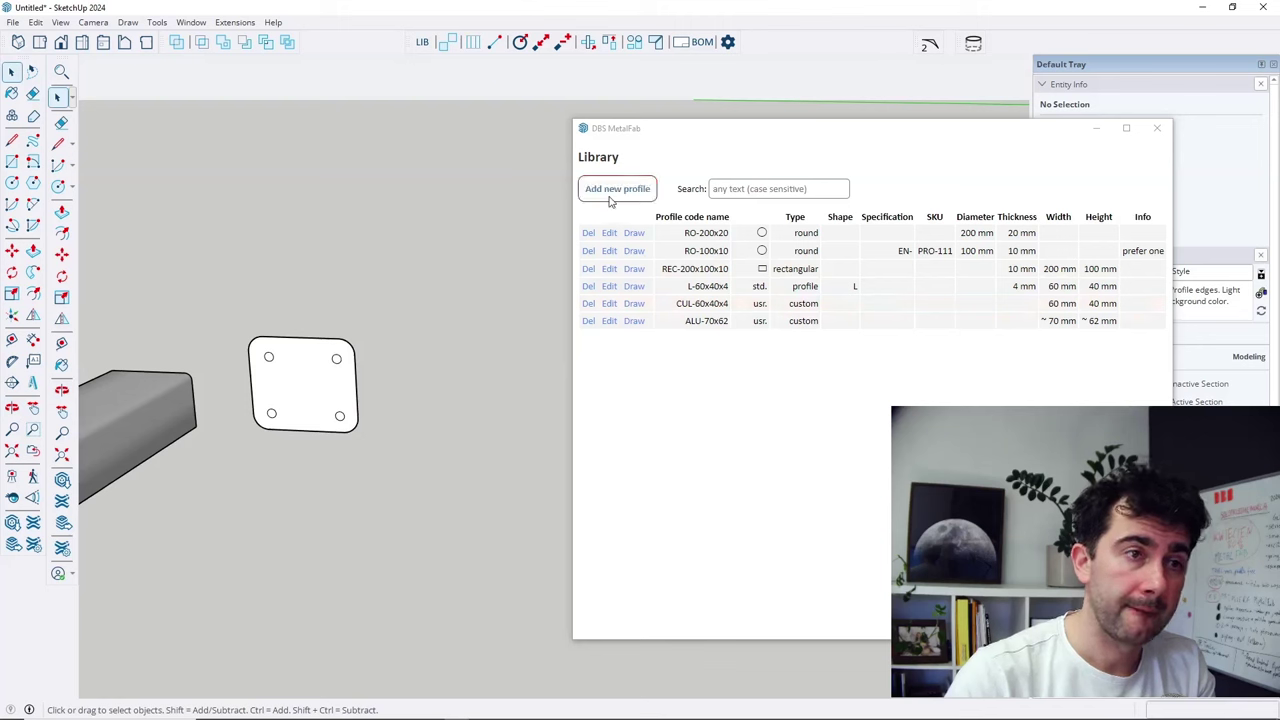
{"action": "left_click", "coordinate": [633, 321]}
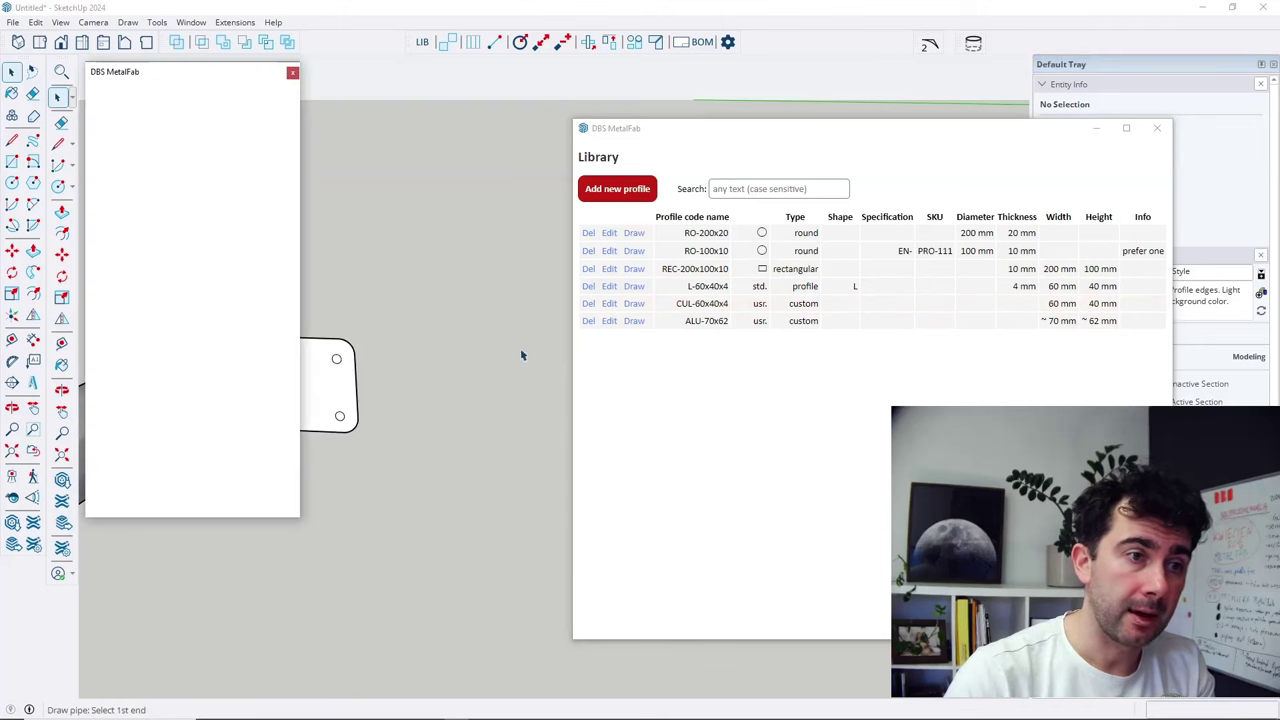
{"action": "left_click", "coordinate": [487, 392]}
{"action": "scroll", "coordinate": [460, 430], "scroll_direction": "down", "scroll_amount": 2}
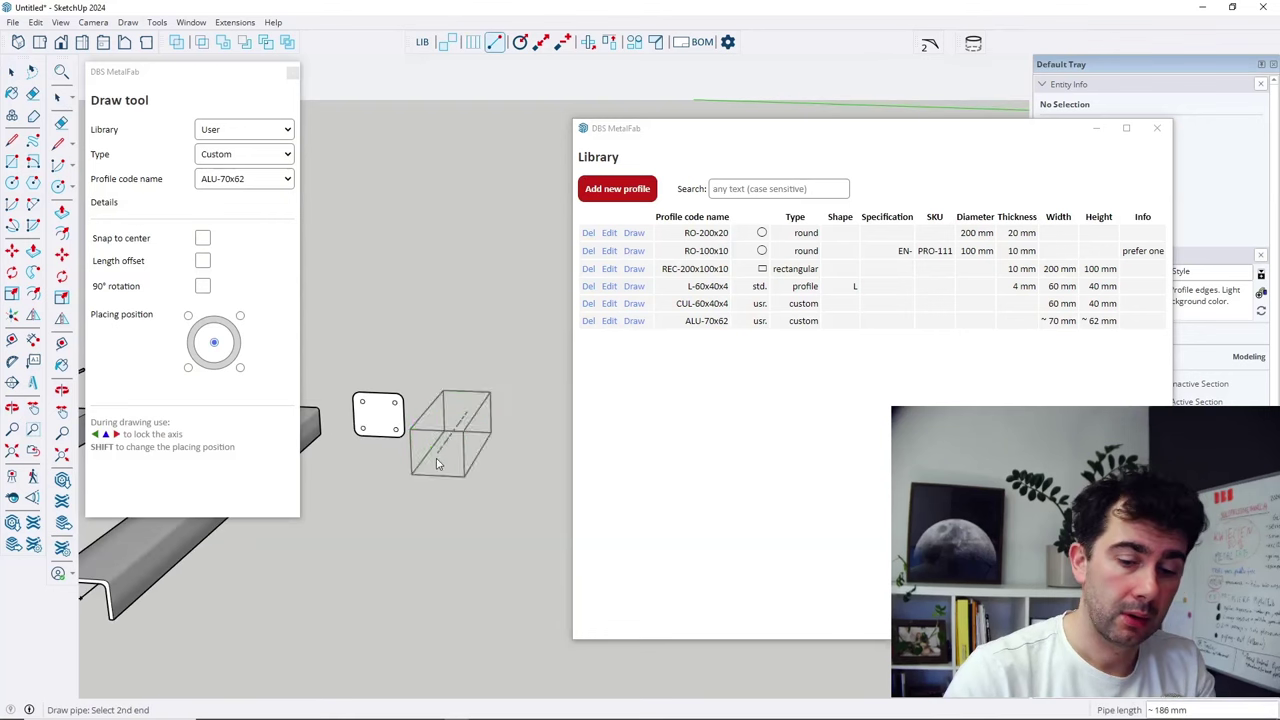
{"action": "left_click", "coordinate": [344, 580]}
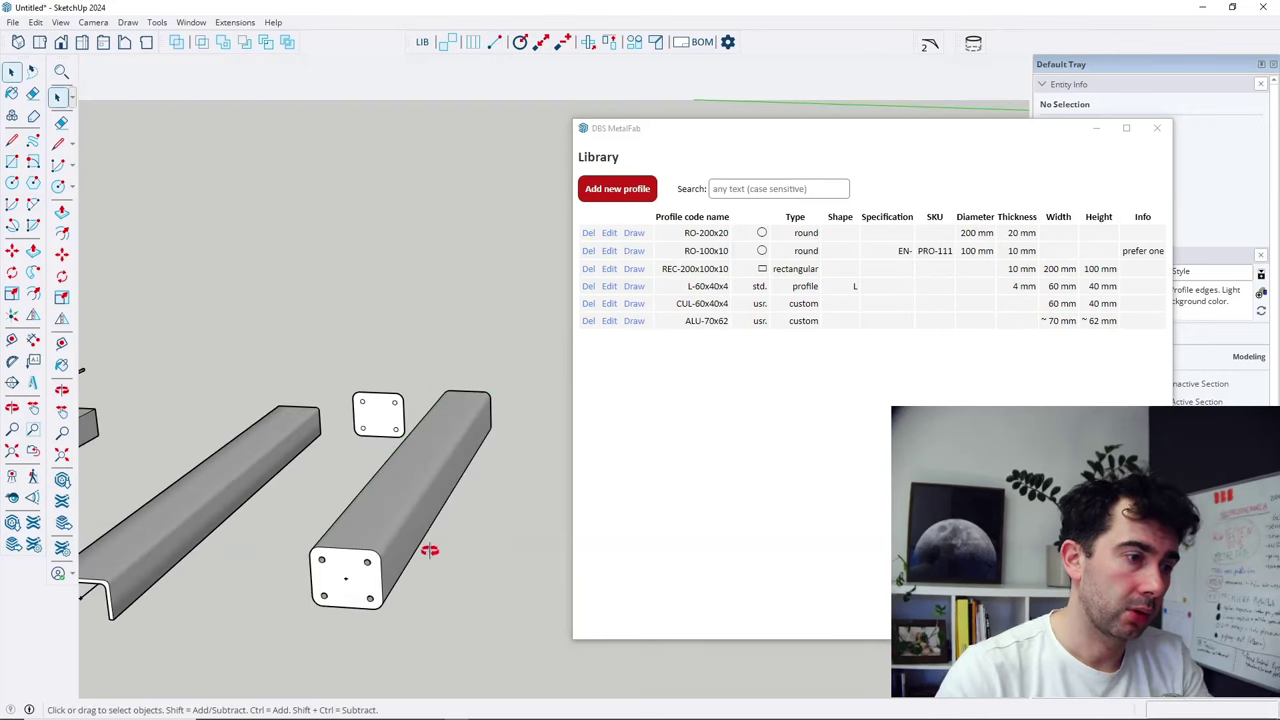
{"action": "middle_click_drag", "start_coordinate": [429, 550], "coordinate": [520, 369]}
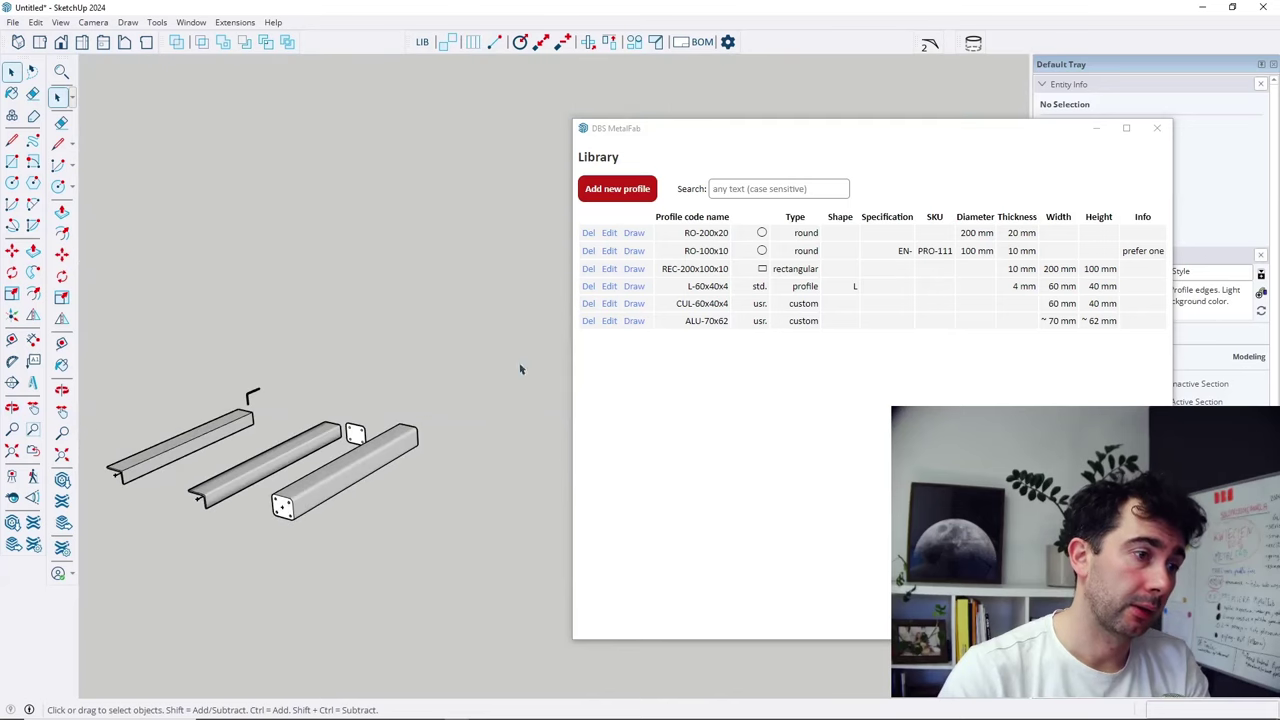
{"action": "left_click", "coordinate": [702, 41]}
{"action": "left_click_drag", "start_coordinate": [731, 128], "coordinate": [523, 68]}
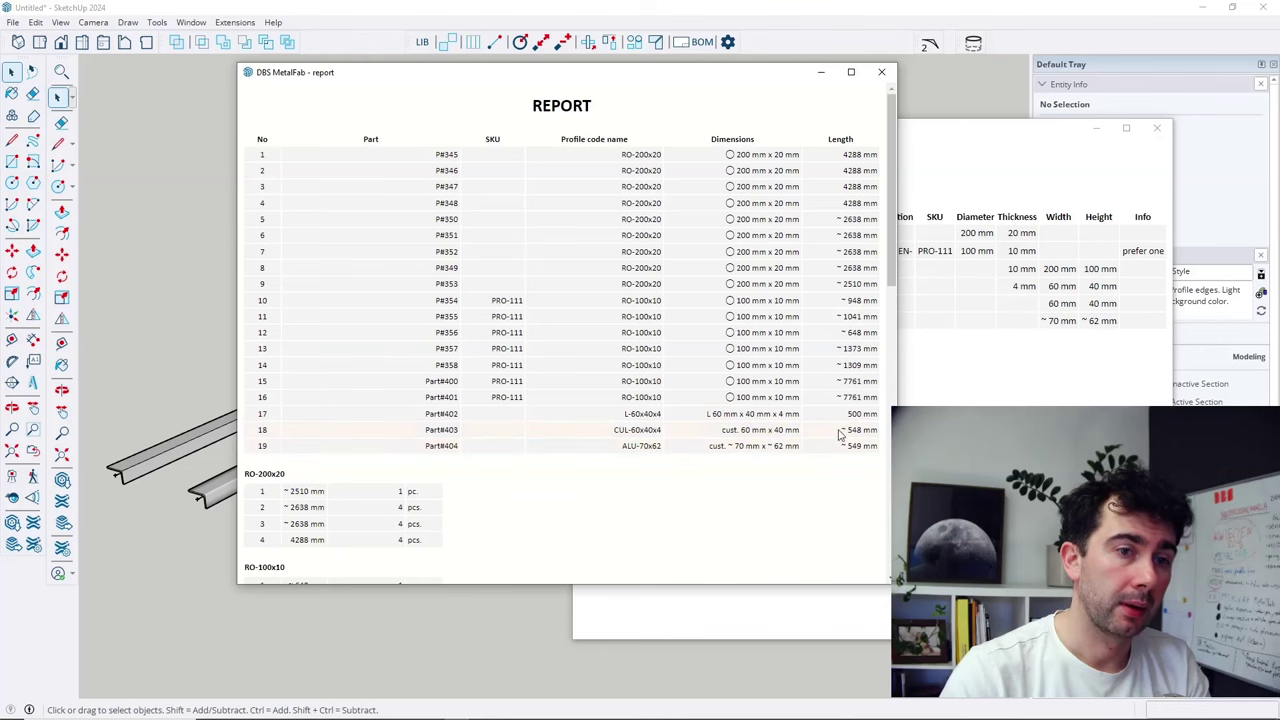
{"action": "scroll", "coordinate": [535, 405], "scroll_direction": "down", "scroll_amount": 10}
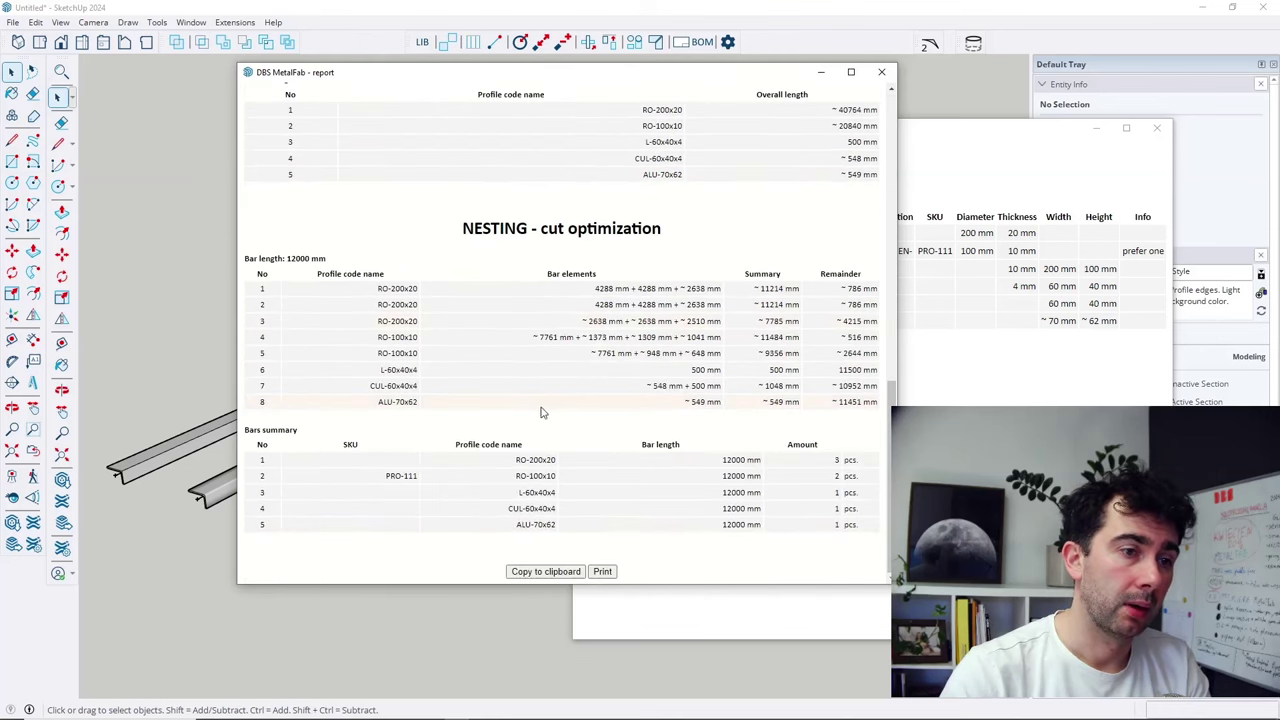
{"action": "left_click", "coordinate": [881, 75]}
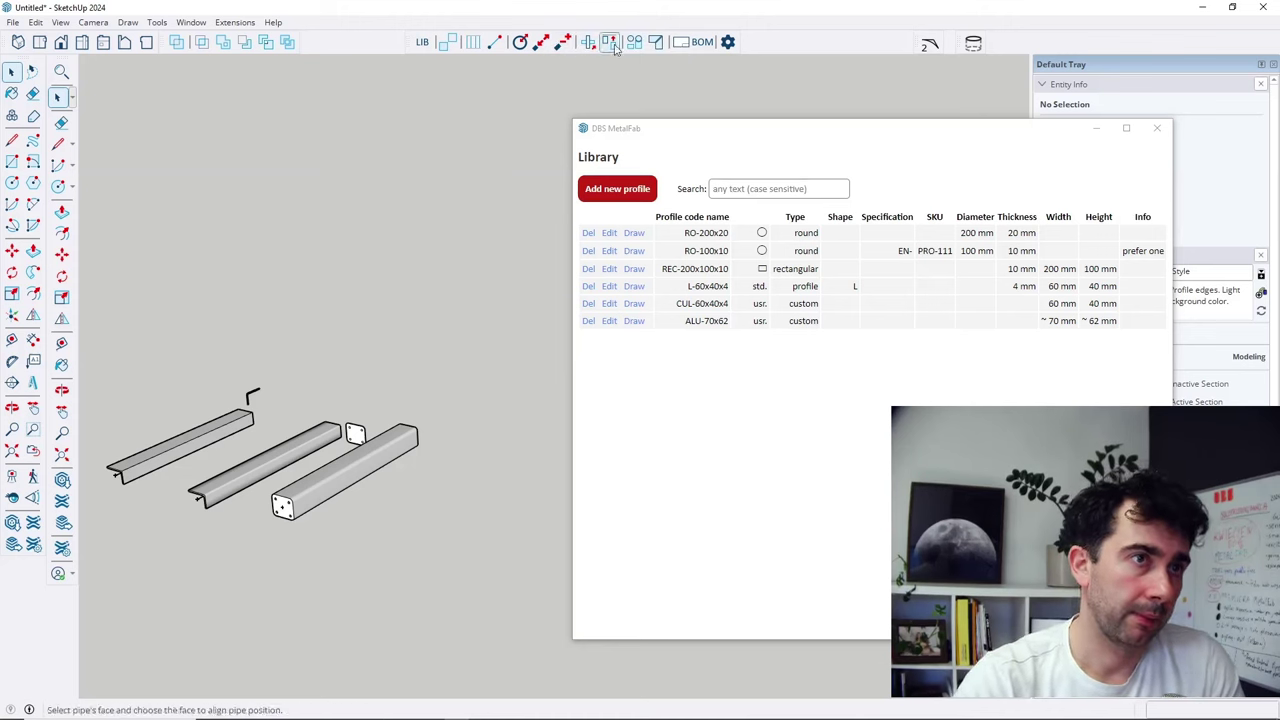
Shorten the front ALU-70x62 beam at its end with Offset pipe length.
{"action": "left_click", "coordinate": [563, 42]}
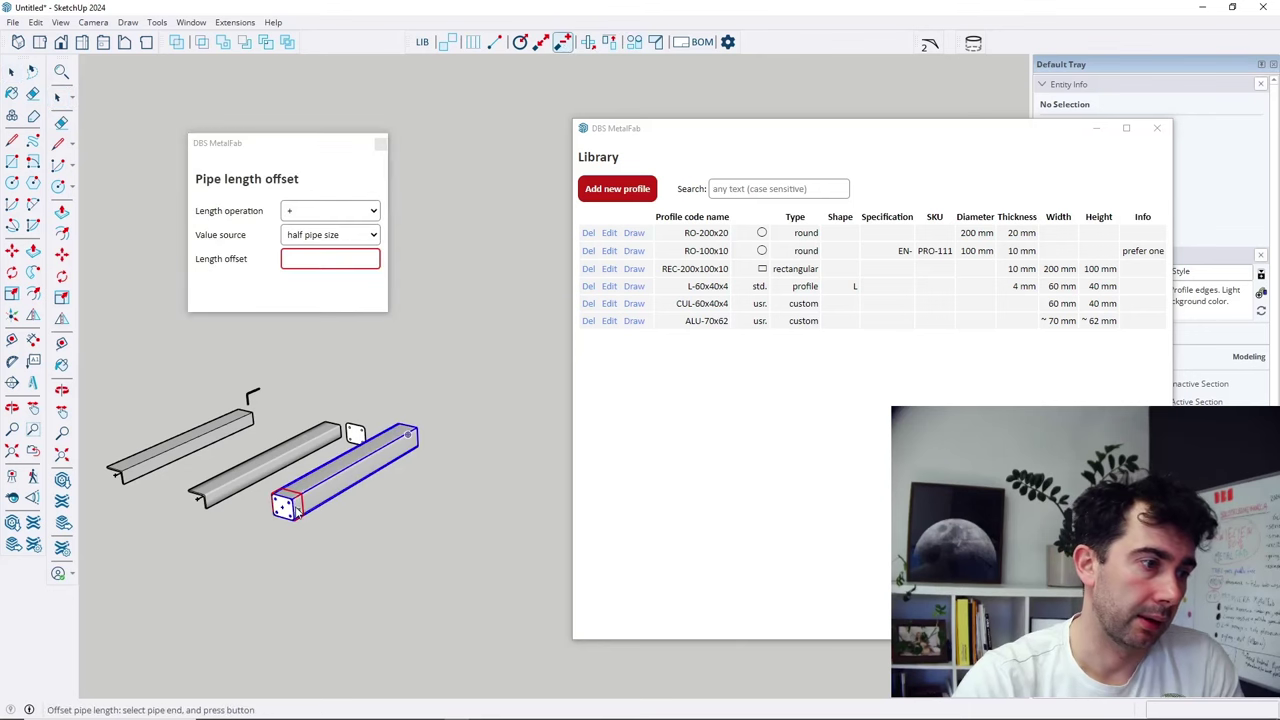
{"action": "left_click", "coordinate": [290, 500]}
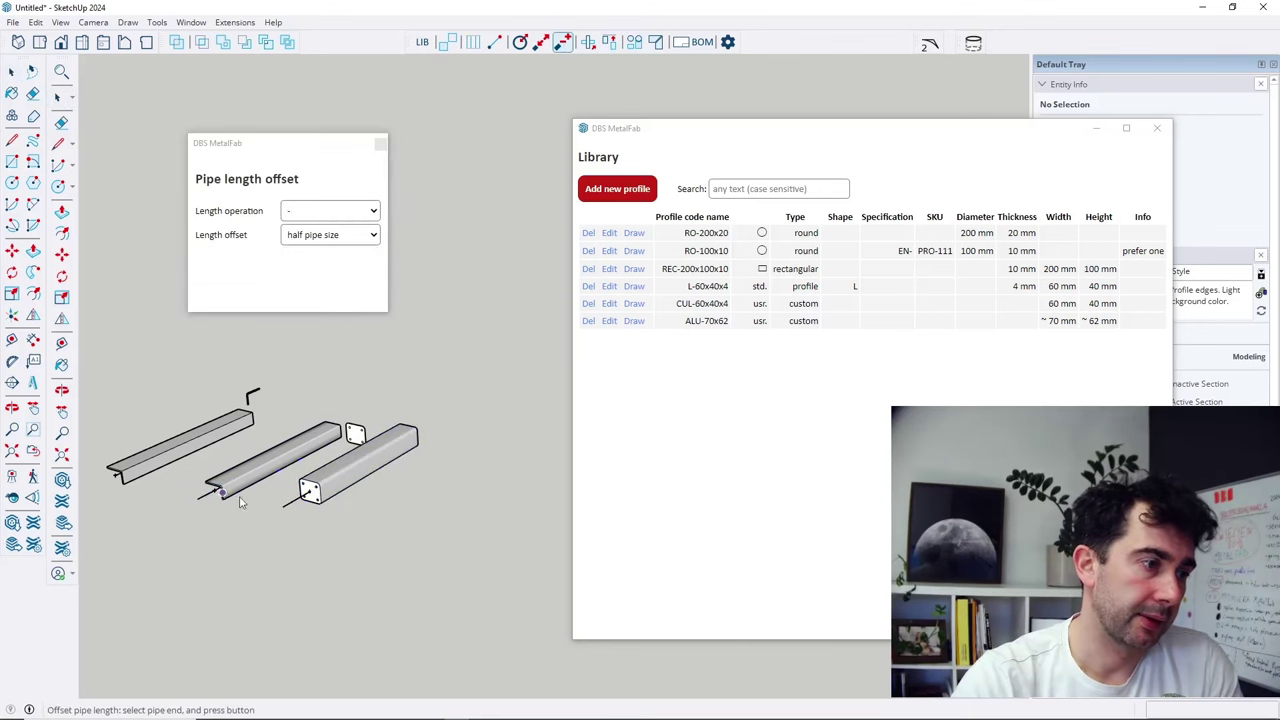
{"action": "key", "text": "space"}
{"action": "middle_click_drag", "start_coordinate": [357, 514], "coordinate": [345, 440]}
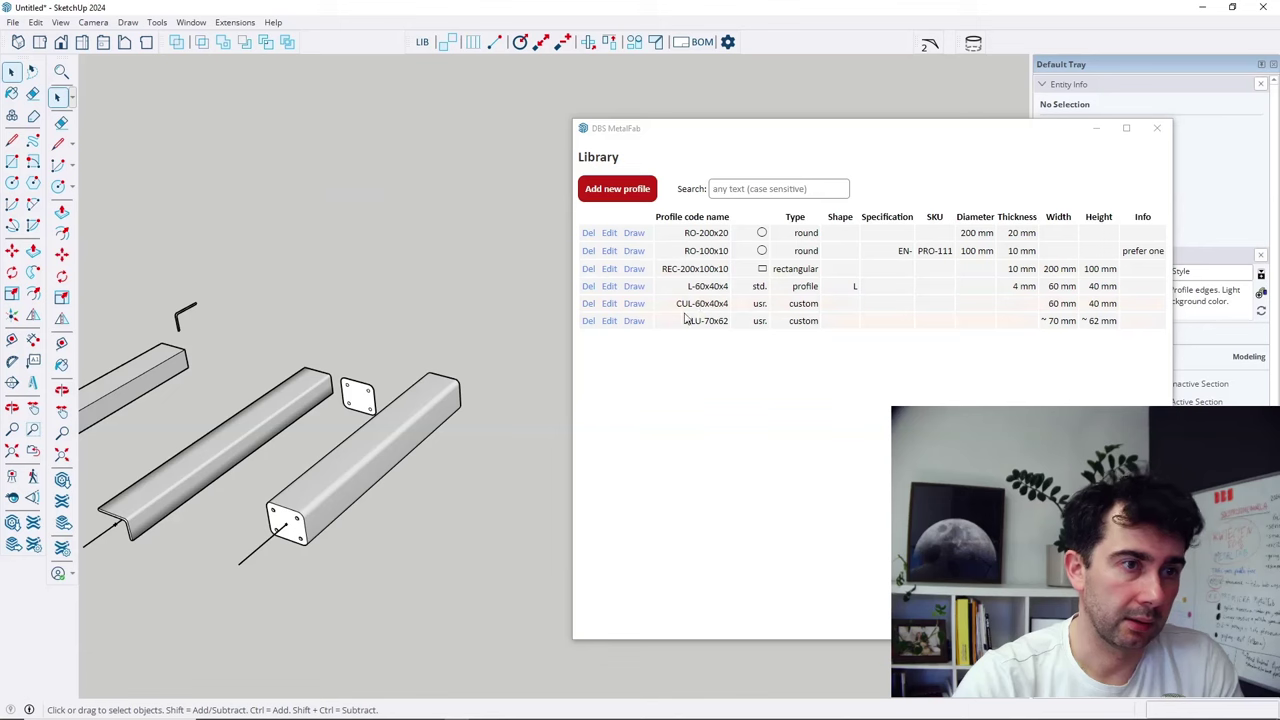
Draw a second ALU-70x62 beam between two picked end points.
{"action": "left_click", "coordinate": [634, 321]}
{"action": "left_click", "coordinate": [244, 566]}
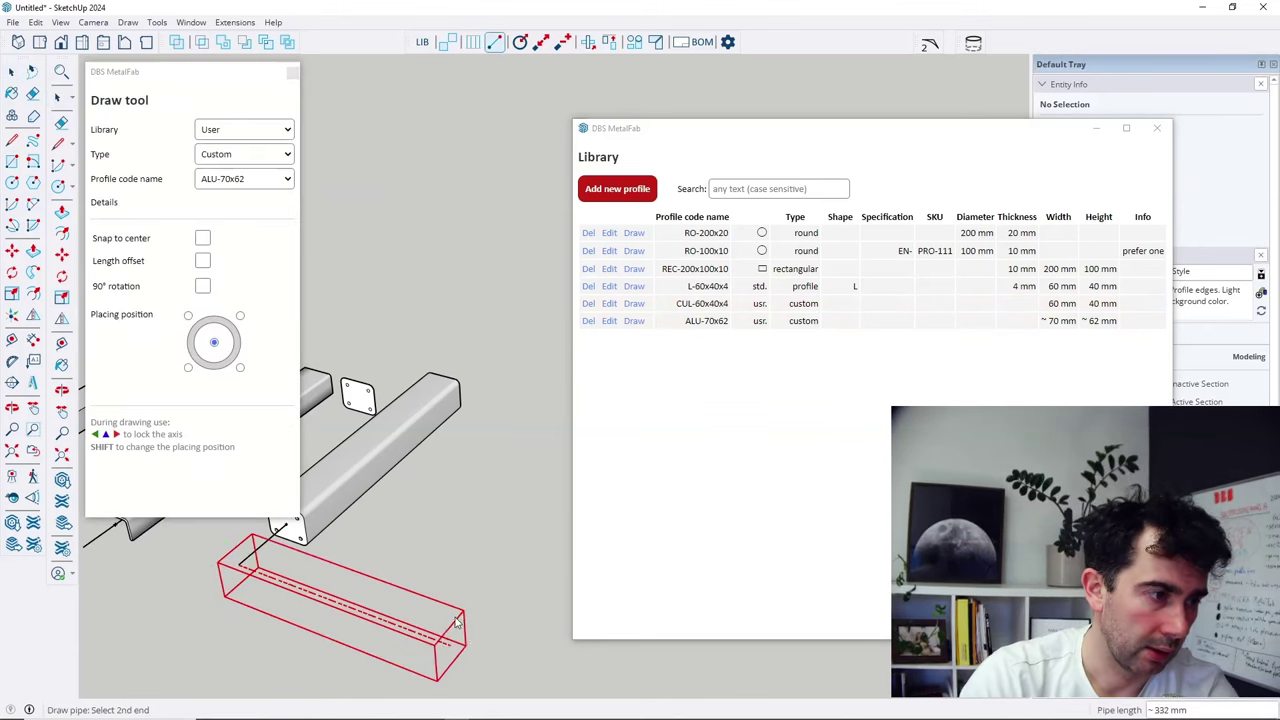
{"action": "left_click", "coordinate": [505, 650]}
{"action": "mouse_move", "coordinate": [443, 614]}
{"action": "middle_mouse_down"}
{"action": "mouse_move", "coordinate": [155, 441]}
{"action": "mouse_move", "coordinate": [444, 554]}
{"action": "middle_mouse_up"}
{"action": "scroll", "coordinate": [350, 520], "scroll_direction": "up", "scroll_amount": 5}
Shorten the new beam at its picked end using the subtract length operation.
{"action": "left_click", "coordinate": [563, 41]}
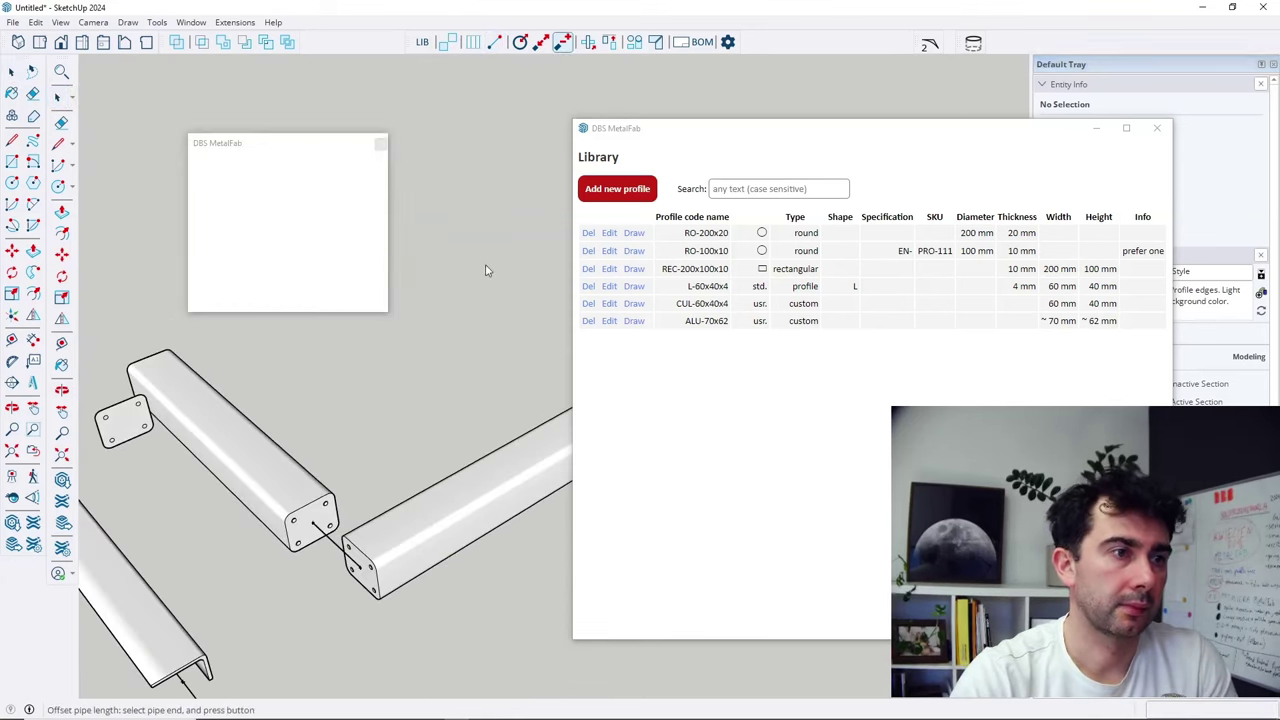
{"action": "left_click", "coordinate": [314, 212]}
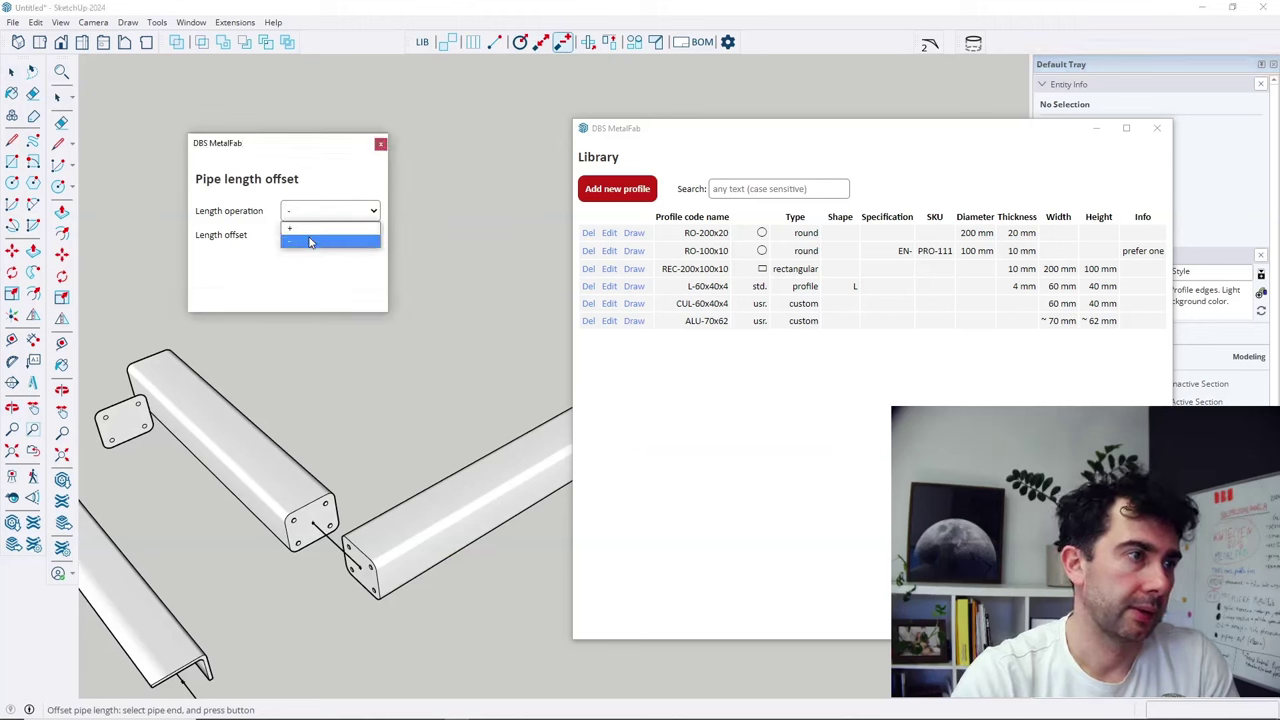
{"action": "left_click", "coordinate": [312, 242]}
{"action": "left_click", "coordinate": [430, 527]}
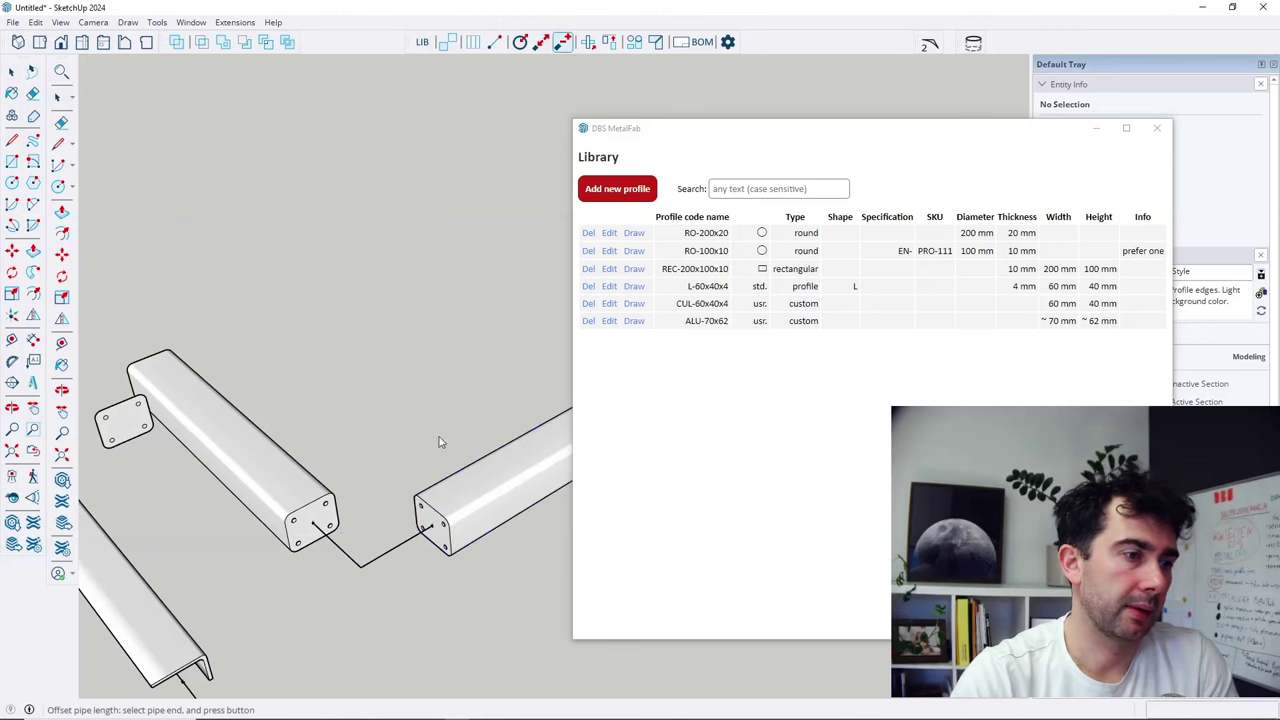
Join the two beams with a Miter joint.
{"action": "left_click", "coordinate": [657, 41]}
{"action": "left_click", "coordinate": [307, 489]}
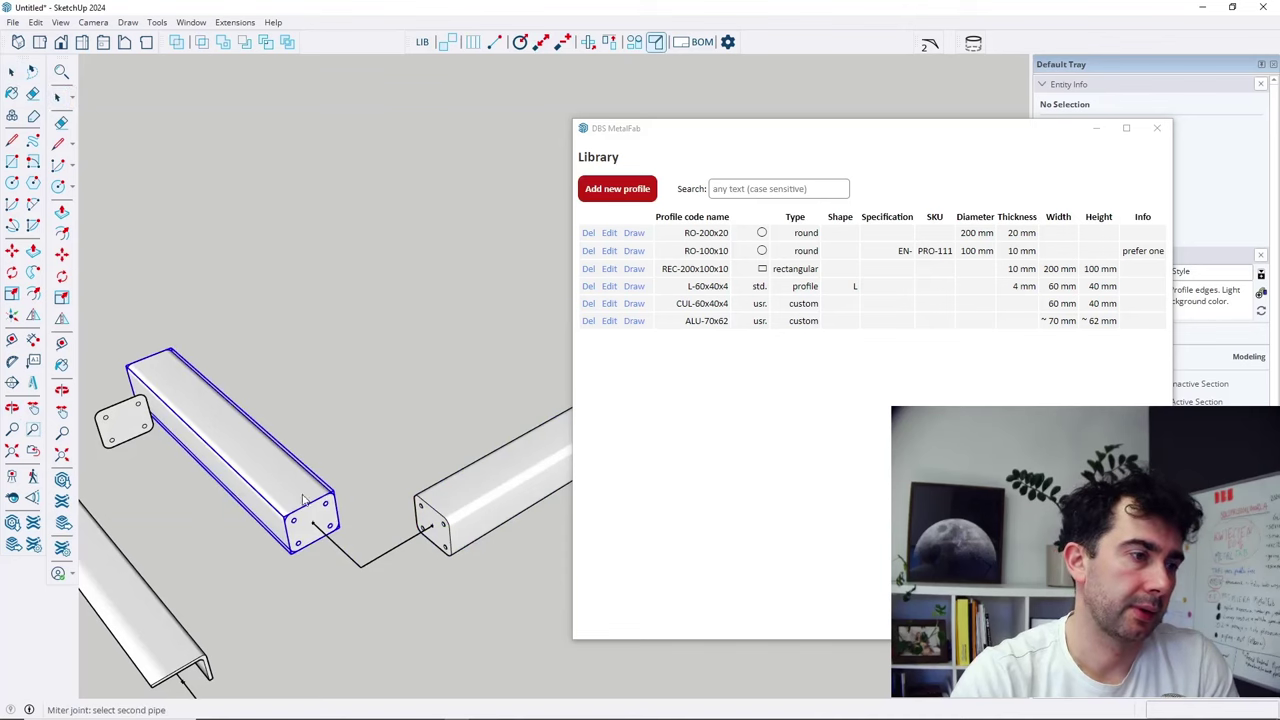
{"action": "left_click", "coordinate": [474, 497]}
{"action": "middle_click_drag", "start_coordinate": [474, 600], "coordinate": [266, 466]}
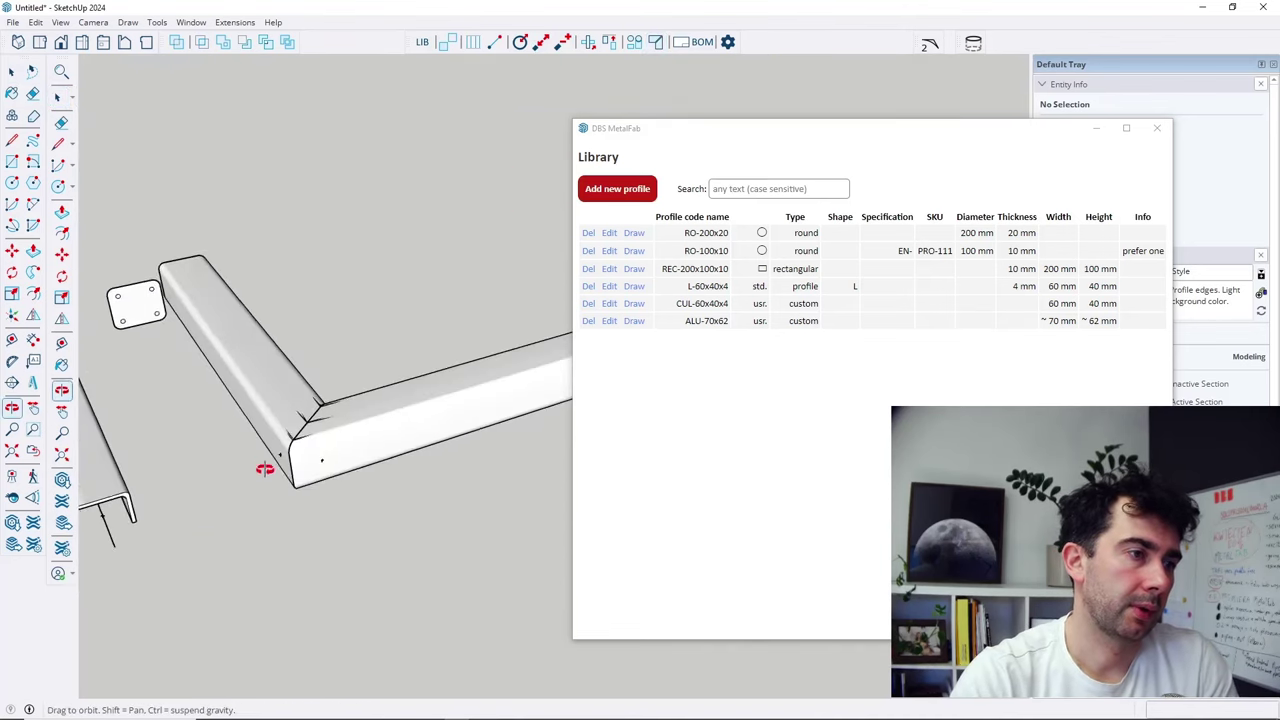
Delete the second beam, leaving the first beam's mitered end.
{"action": "left_click", "coordinate": [437, 417]}
{"action": "key", "text": "Delete"}
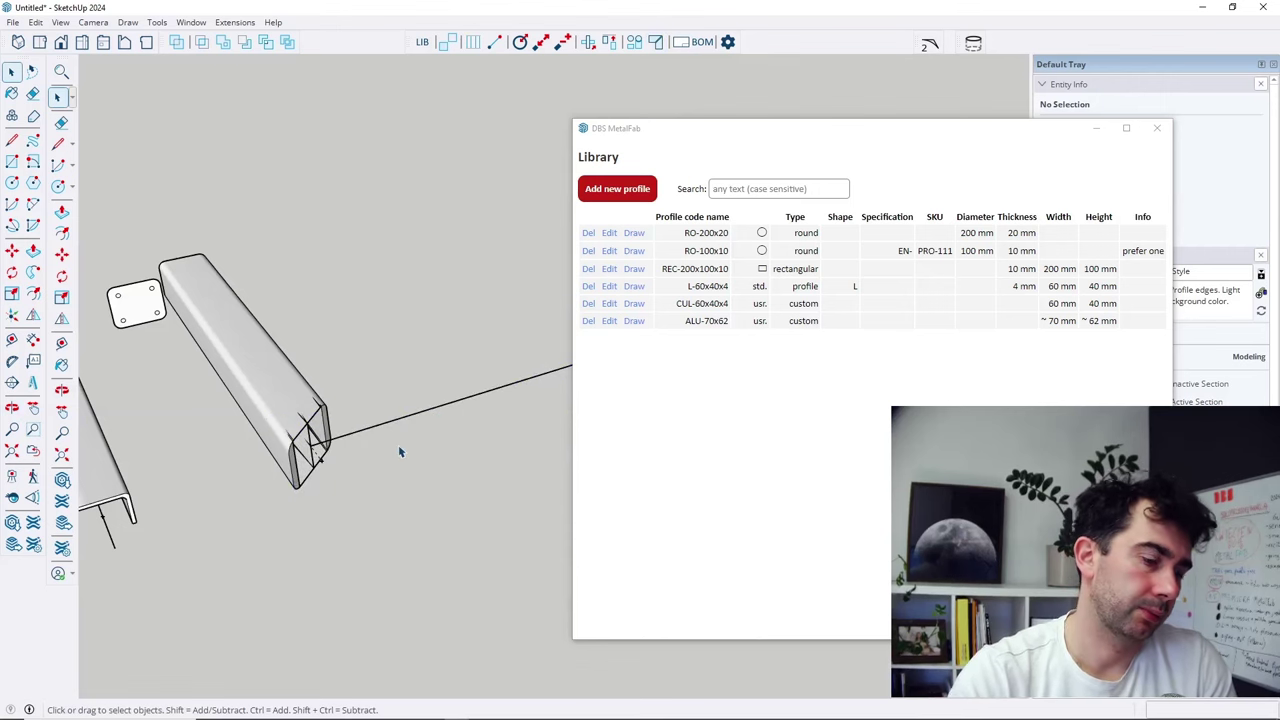
{"action": "middle_click_drag", "start_coordinate": [399, 452], "coordinate": [352, 391]}
Change the DBS MetalFab Segmentation value from 12 to 90 and move the Library window aside.
{"action": "scroll", "coordinate": [306, 383], "scroll_direction": "down", "scroll_amount": 3}
{"action": "scroll", "coordinate": [360, 392], "scroll_direction": "up", "scroll_amount": 2}
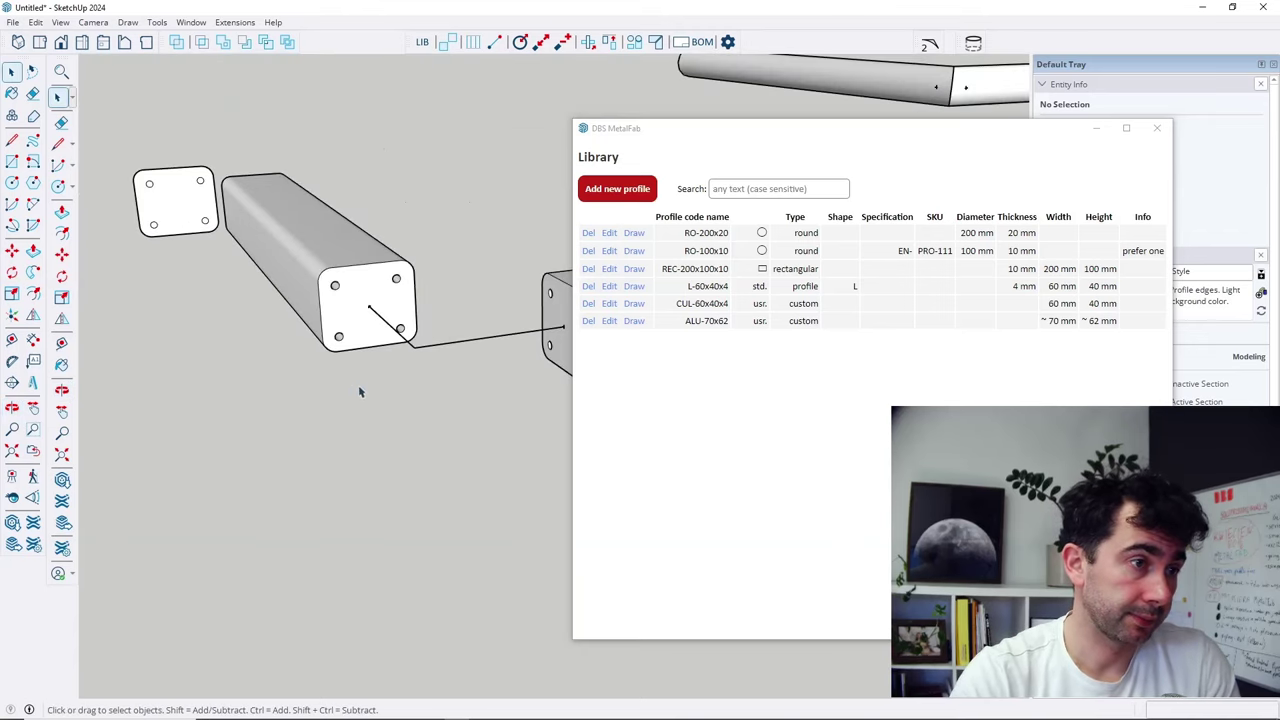
{"action": "scroll", "coordinate": [367, 349], "scroll_direction": "down", "scroll_amount": 1}
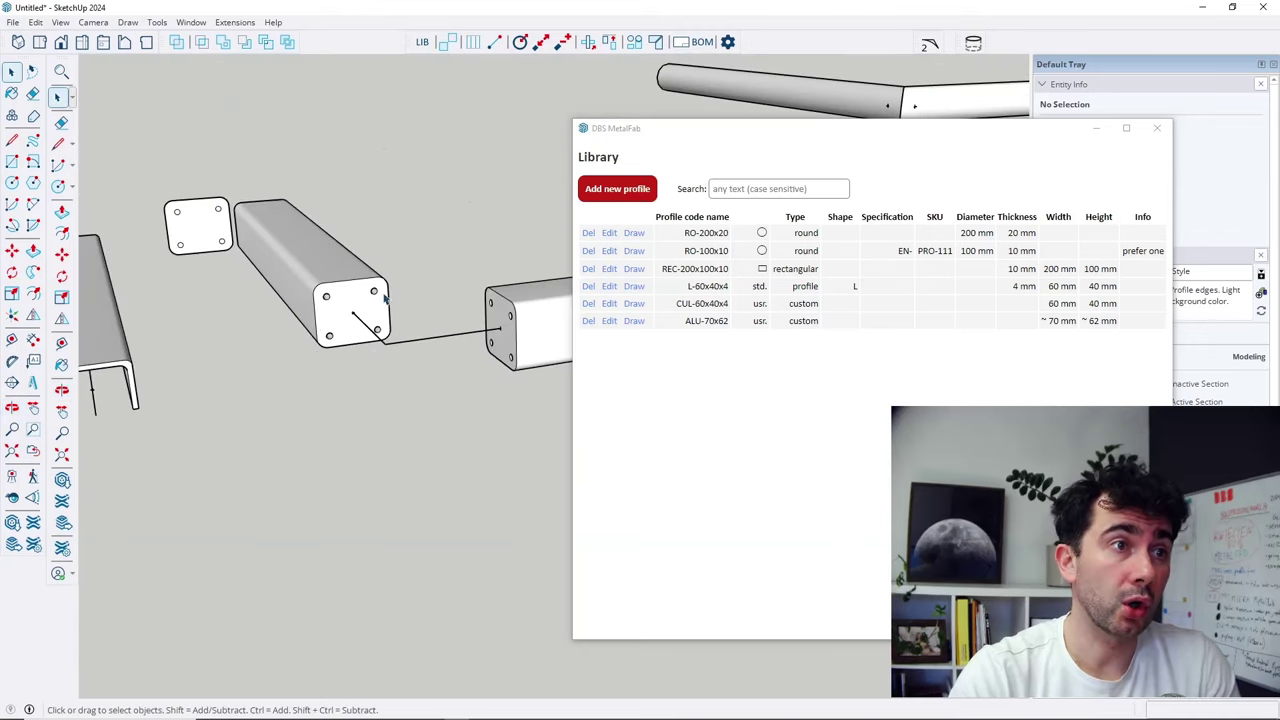
{"action": "middle_click_drag", "start_coordinate": [385, 298], "coordinate": [420, 320]}
{"action": "left_click", "coordinate": [727, 43]}
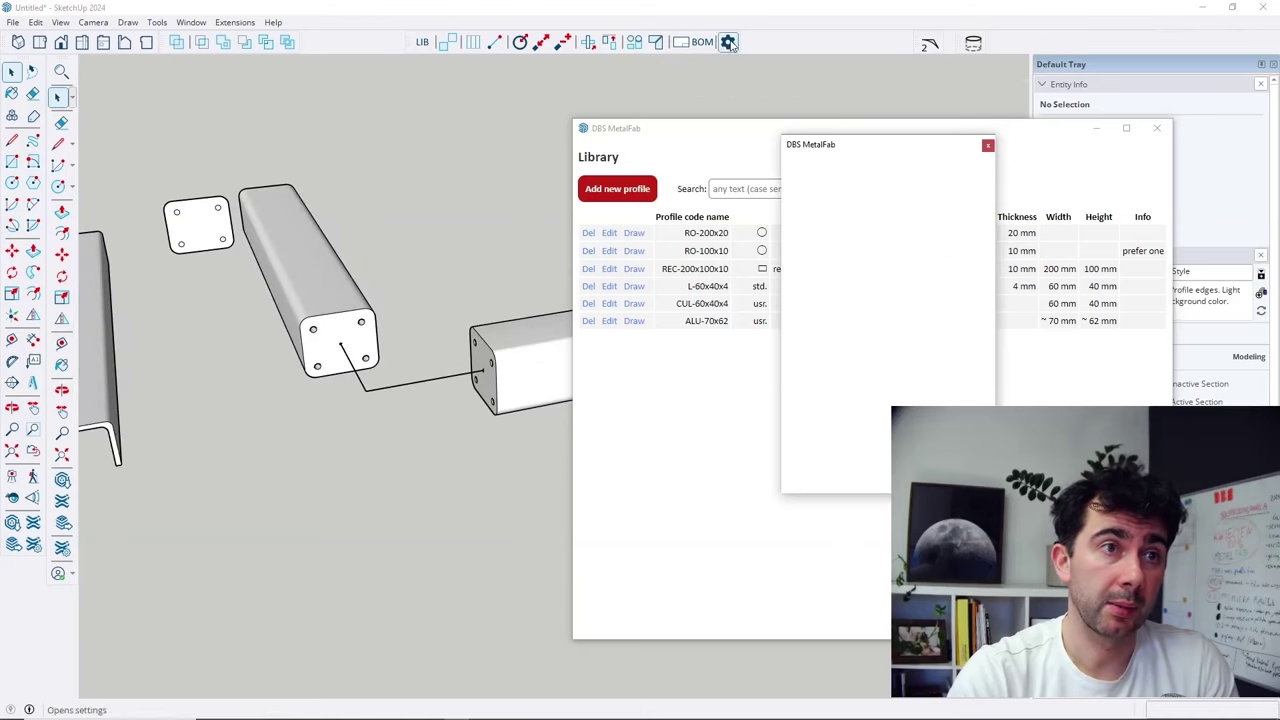
{"action": "left_click_drag", "start_coordinate": [922, 213], "coordinate": [866, 222]}
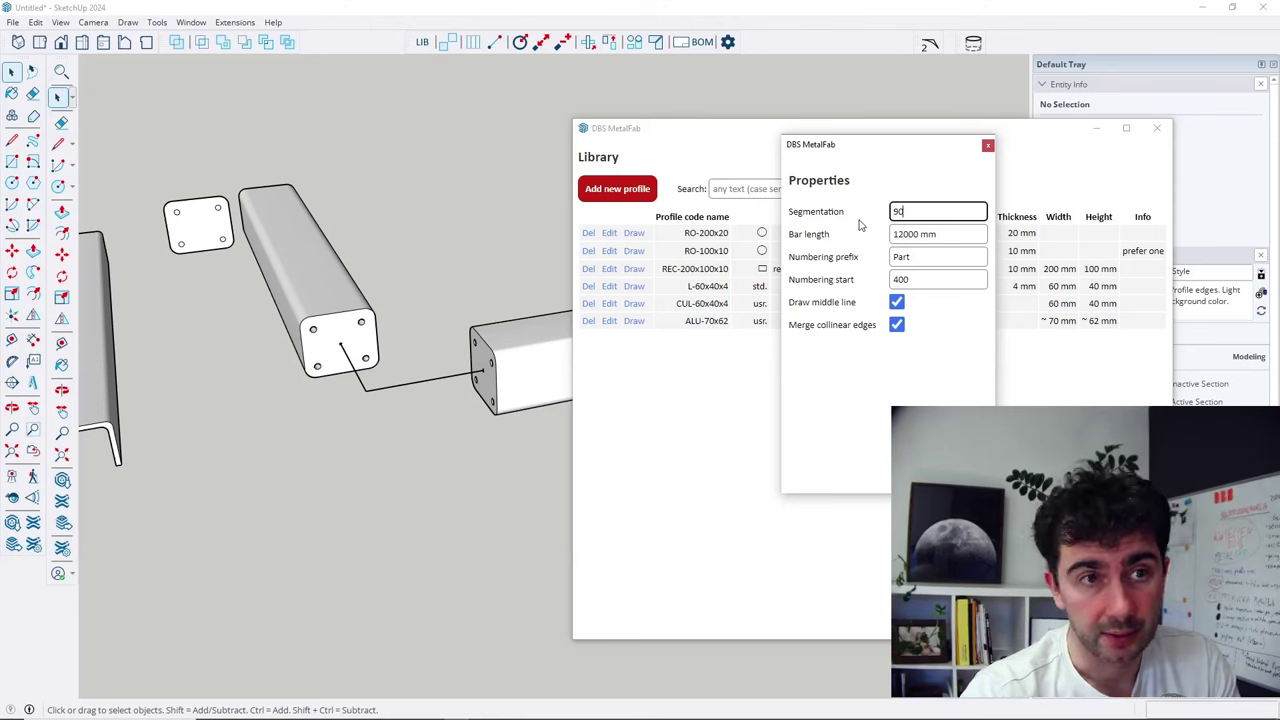
{"action": "type", "text": "90"}
{"action": "left_click", "coordinate": [870, 423]}
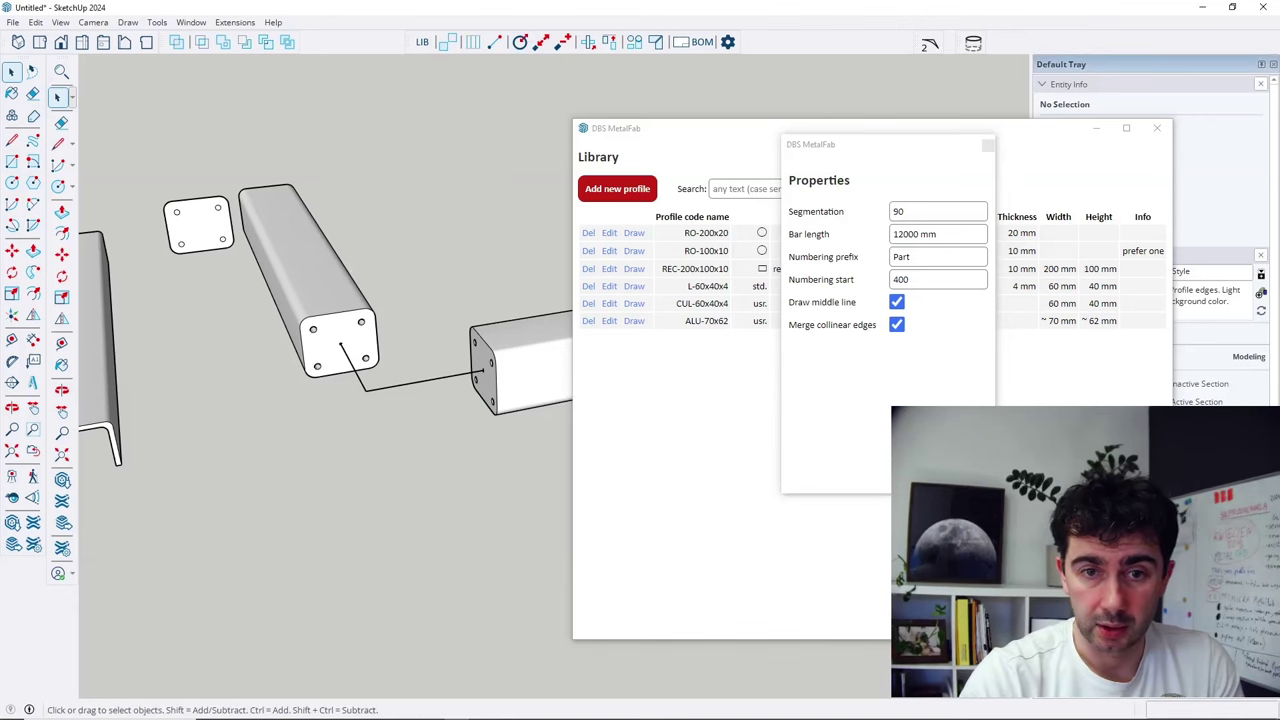
{"action": "left_click_drag", "start_coordinate": [1049, 131], "coordinate": [908, 107]}
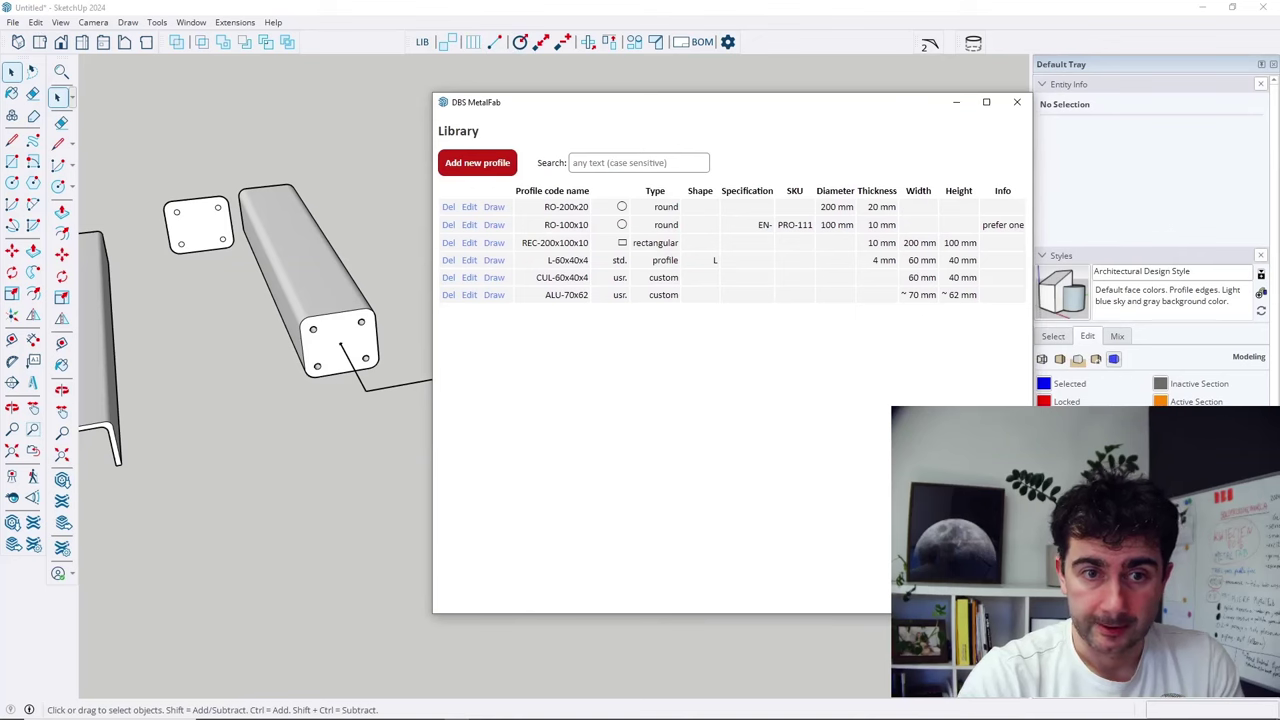
Move the Library window aside and shorten the left beam with the Scale tool.
{"action": "left_click_drag", "start_coordinate": [597, 117], "coordinate": [885, 156]}
{"action": "middle_click_drag", "start_coordinate": [520, 224], "coordinate": [345, 414]}
{"action": "scroll", "coordinate": [345, 414], "scroll_direction": "up", "scroll_amount": 5}
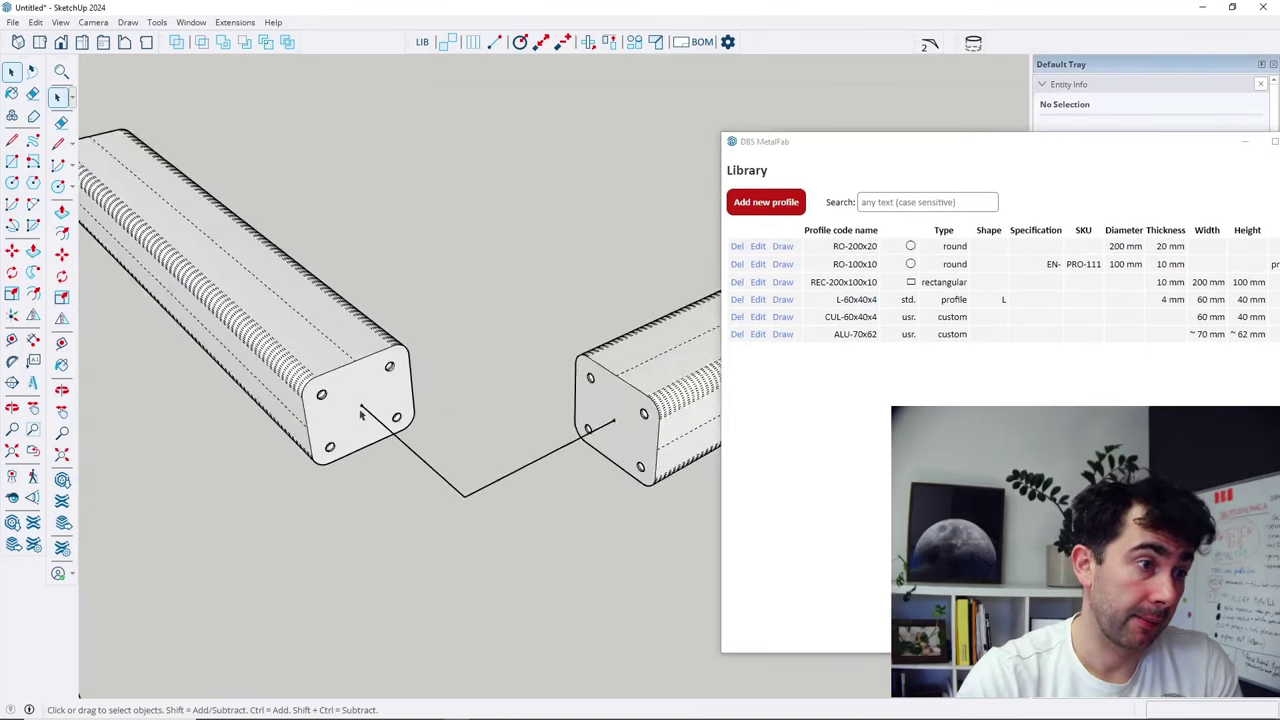
{"action": "middle_click_drag", "start_coordinate": [356, 332], "coordinate": [260, 289]}
{"action": "scroll", "coordinate": [263, 318], "scroll_direction": "down", "scroll_amount": 3}
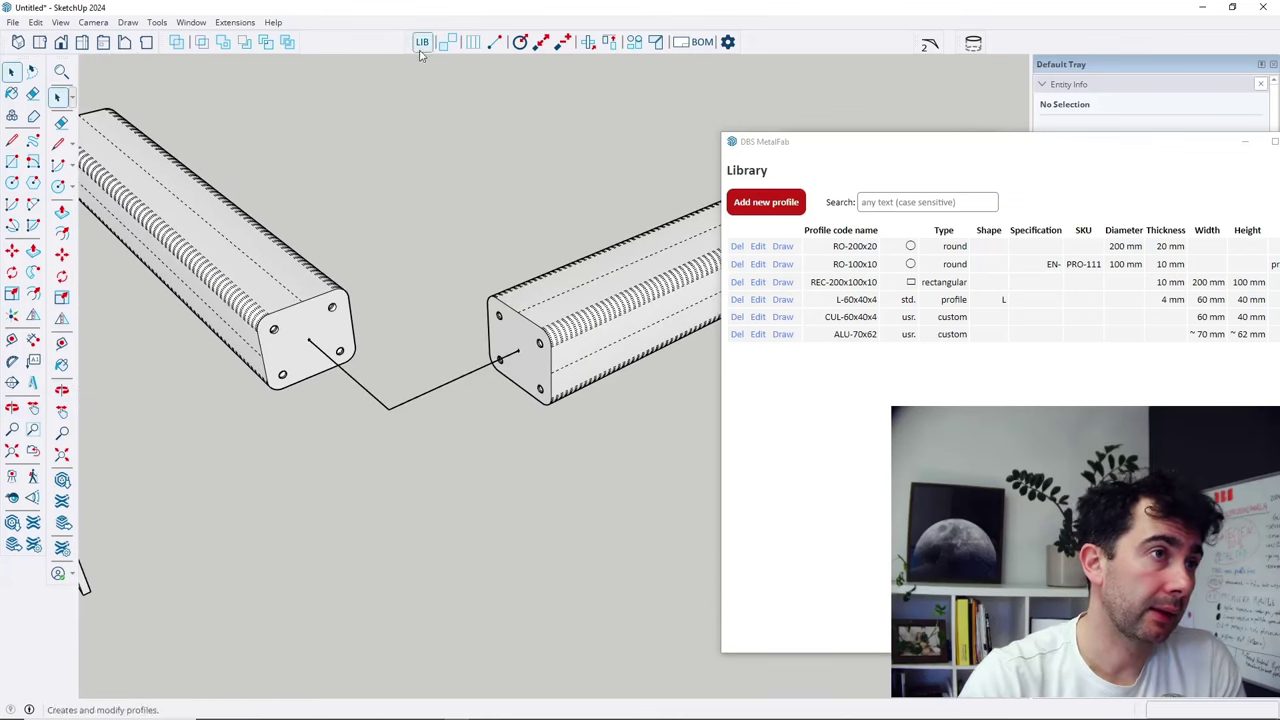
{"action": "left_click", "coordinate": [540, 41]}
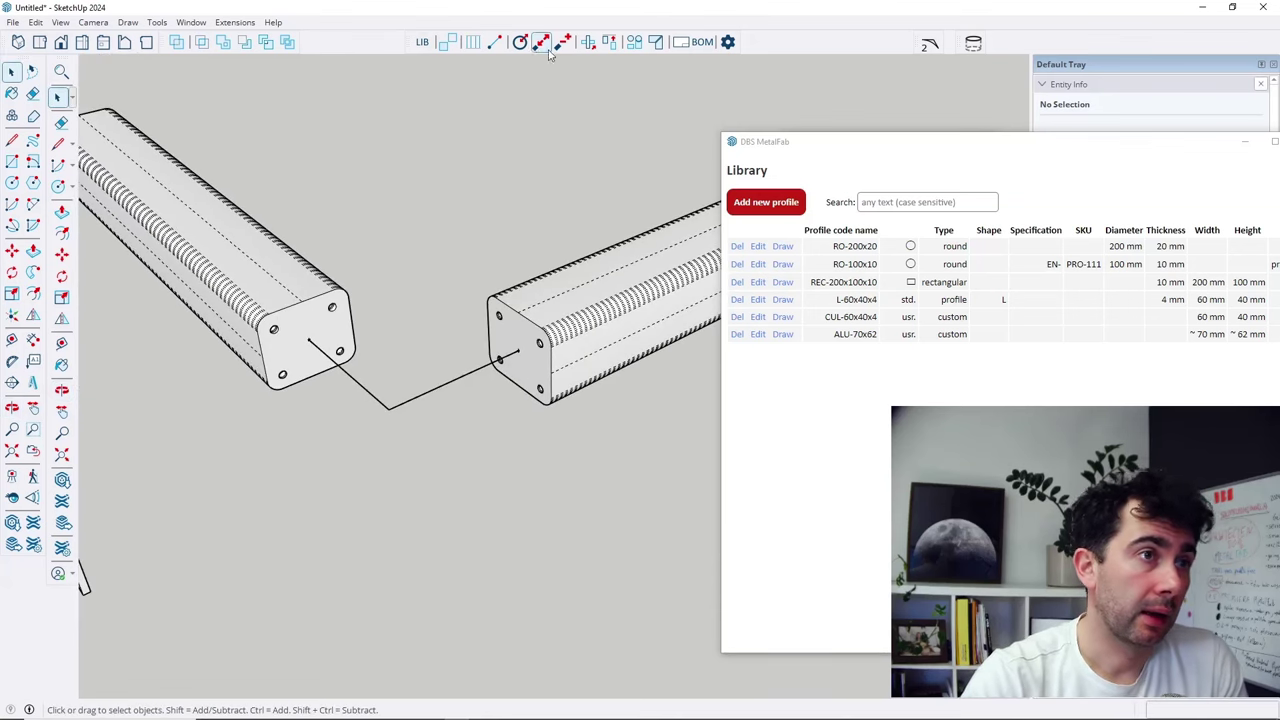
{"action": "left_click", "coordinate": [290, 337]}
{"action": "left_click", "coordinate": [300, 337]}
{"action": "left_click", "coordinate": [286, 322]}
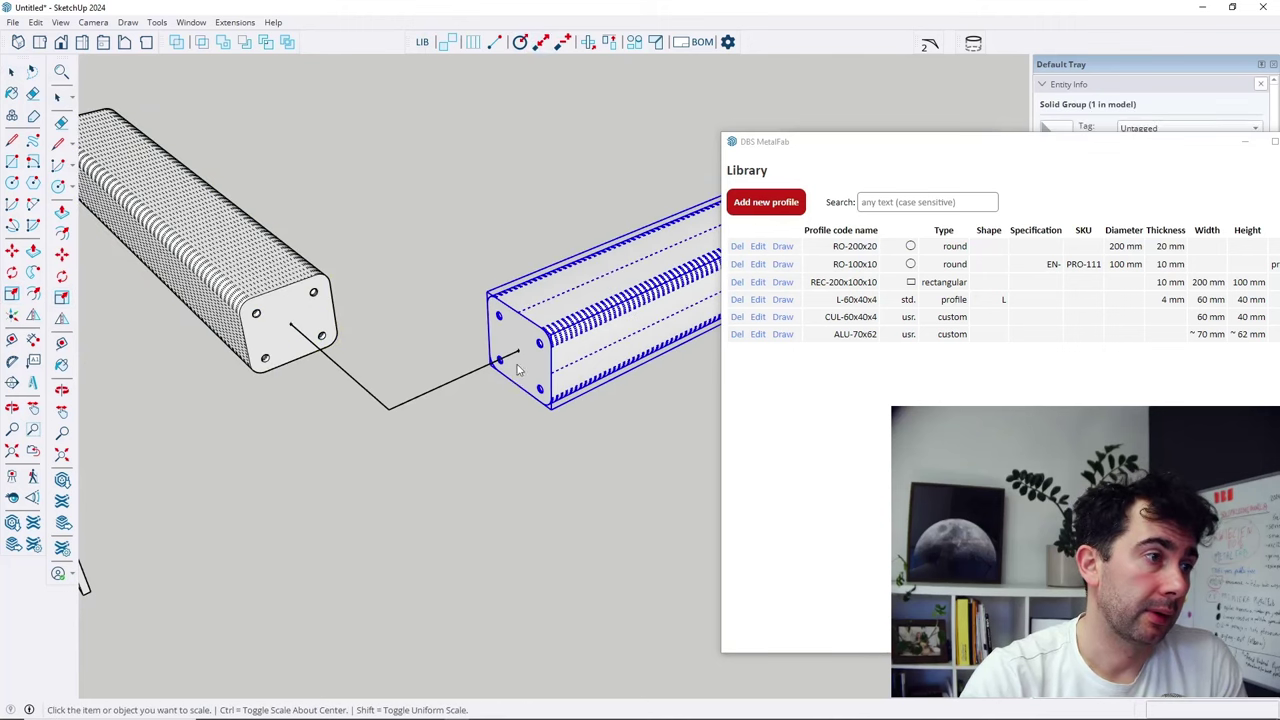
Shorten the right beam with the Scale tool.
{"action": "left_click", "coordinate": [517, 369]}
{"action": "left_click", "coordinate": [516, 352]}
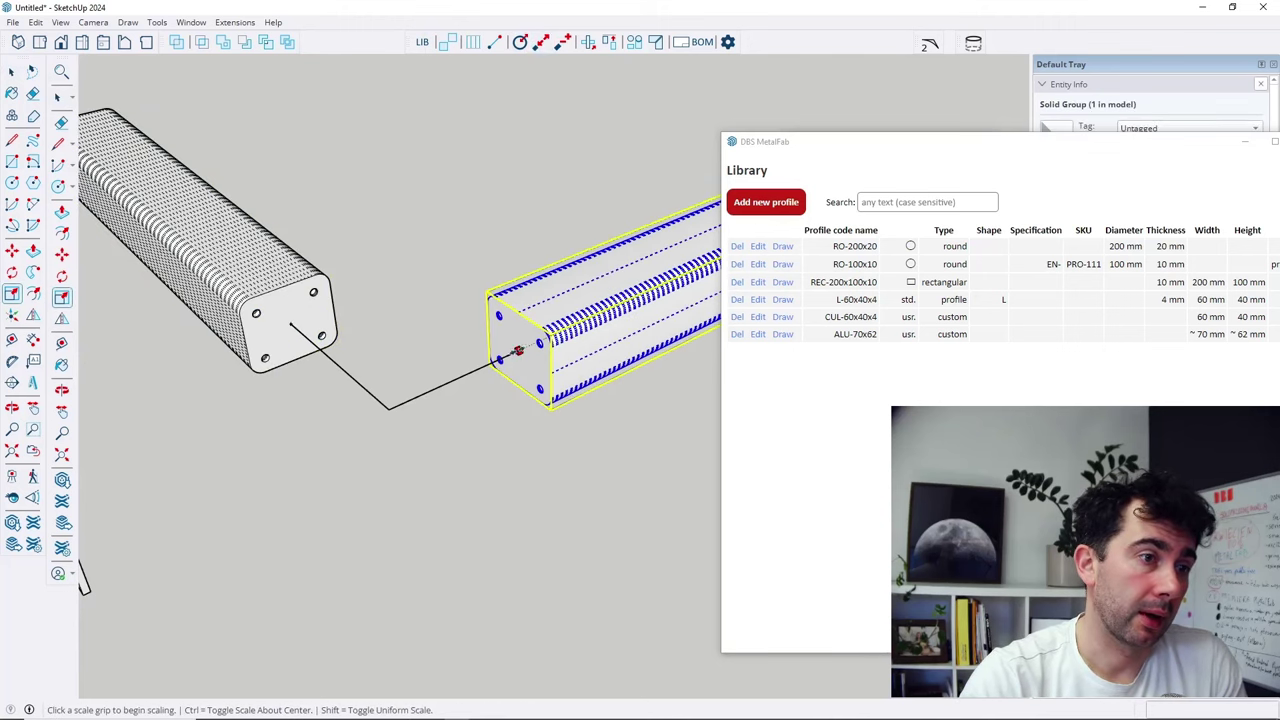
{"action": "left_click", "coordinate": [577, 462]}
{"action": "key", "text": "space"}
Miter-join the two beams, then delete the right beam.
{"action": "scroll", "coordinate": [574, 336], "scroll_direction": "up", "scroll_amount": 1}
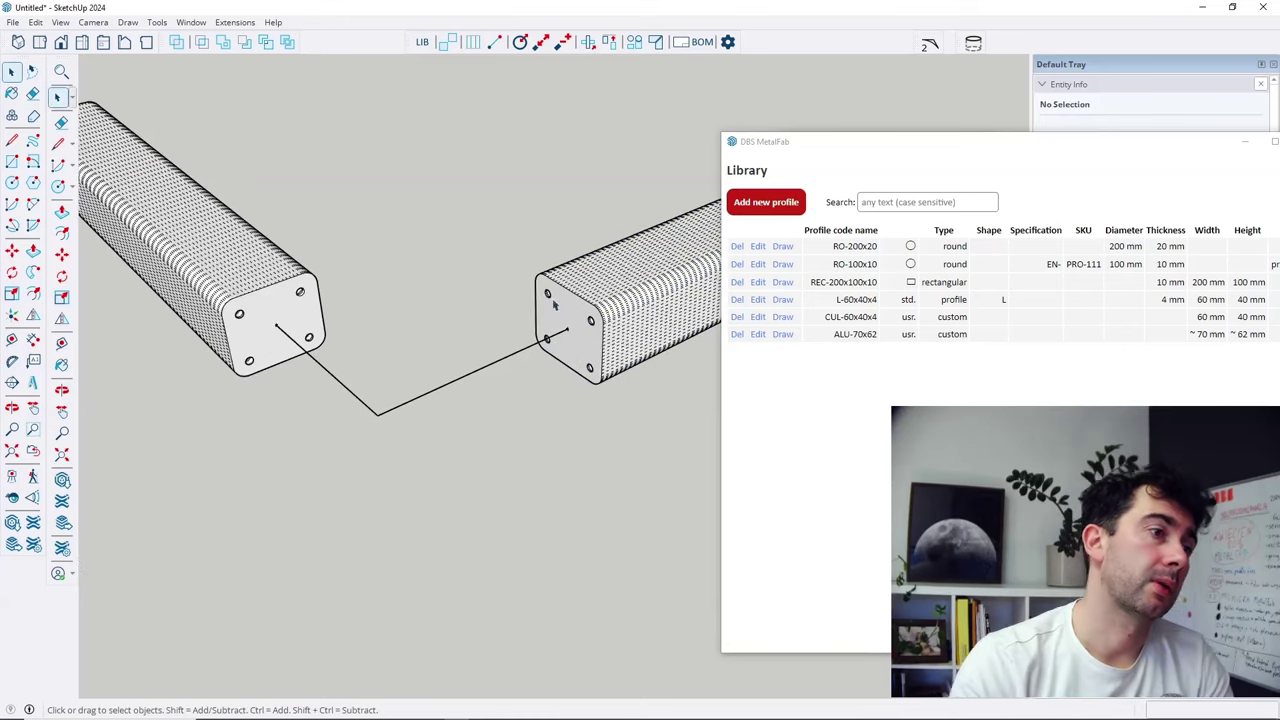
{"action": "left_click", "coordinate": [655, 41]}
{"action": "left_click", "coordinate": [279, 292]}
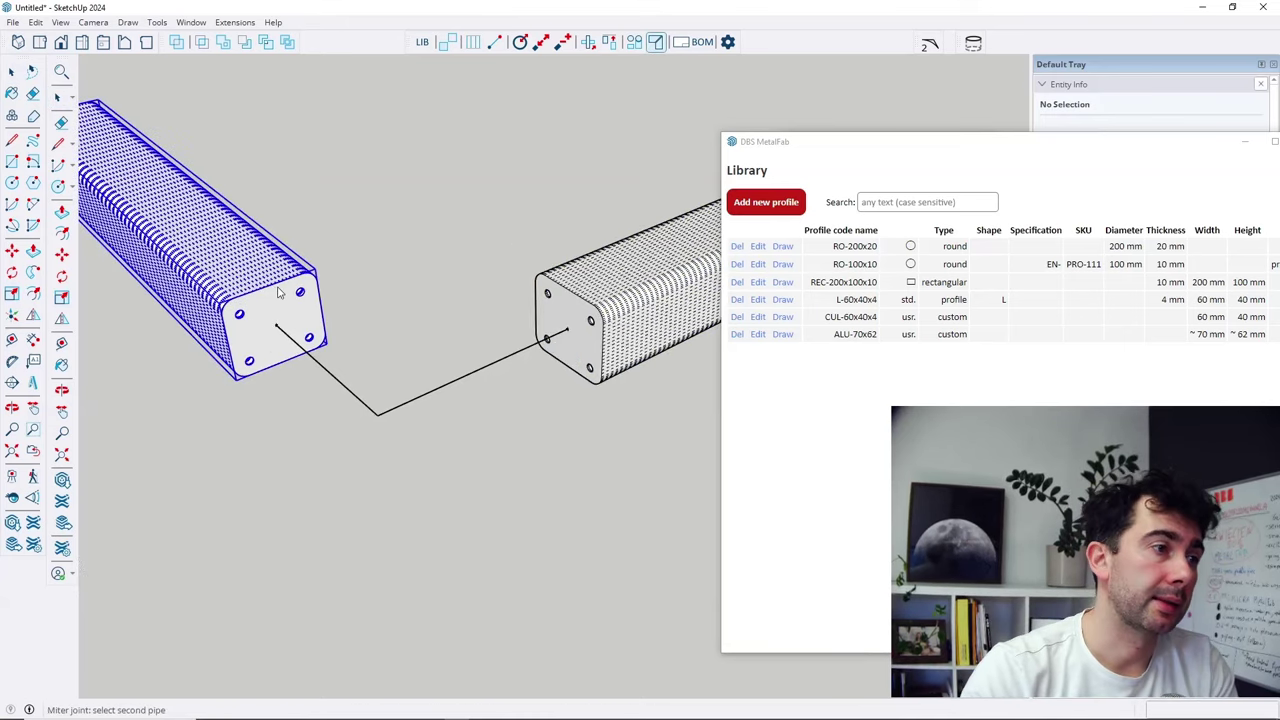
{"action": "key", "text": "space"}
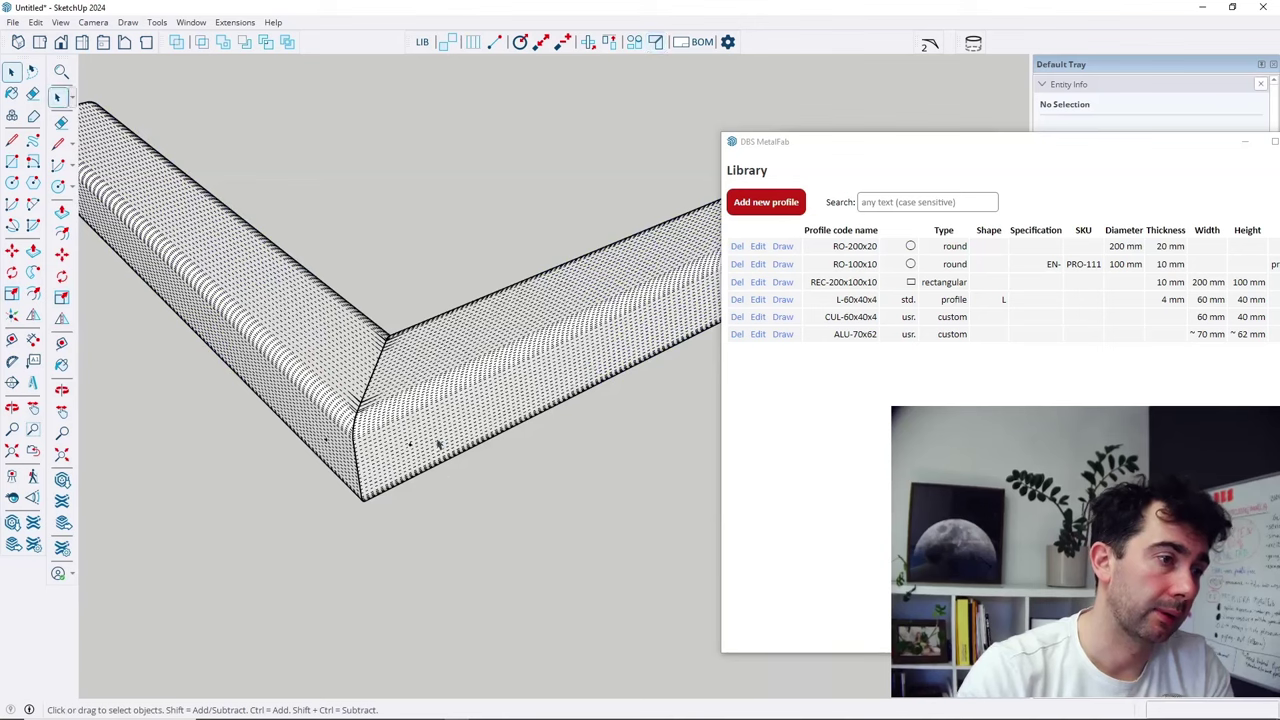
{"action": "left_click", "coordinate": [473, 371]}
{"action": "key", "text": "Delete"}
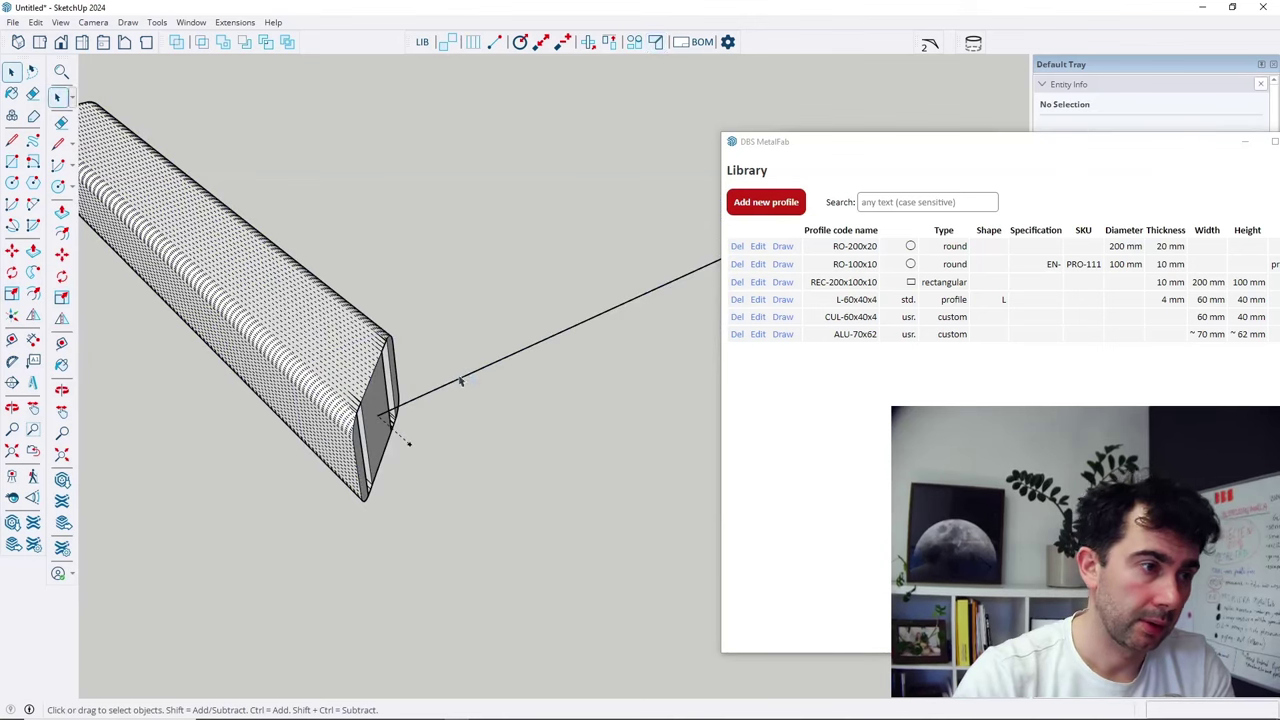
Undo to restore the right beam and set Segmentation in Properties to 180.
{"action": "middle_click_drag", "start_coordinate": [457, 380], "coordinate": [486, 477]}
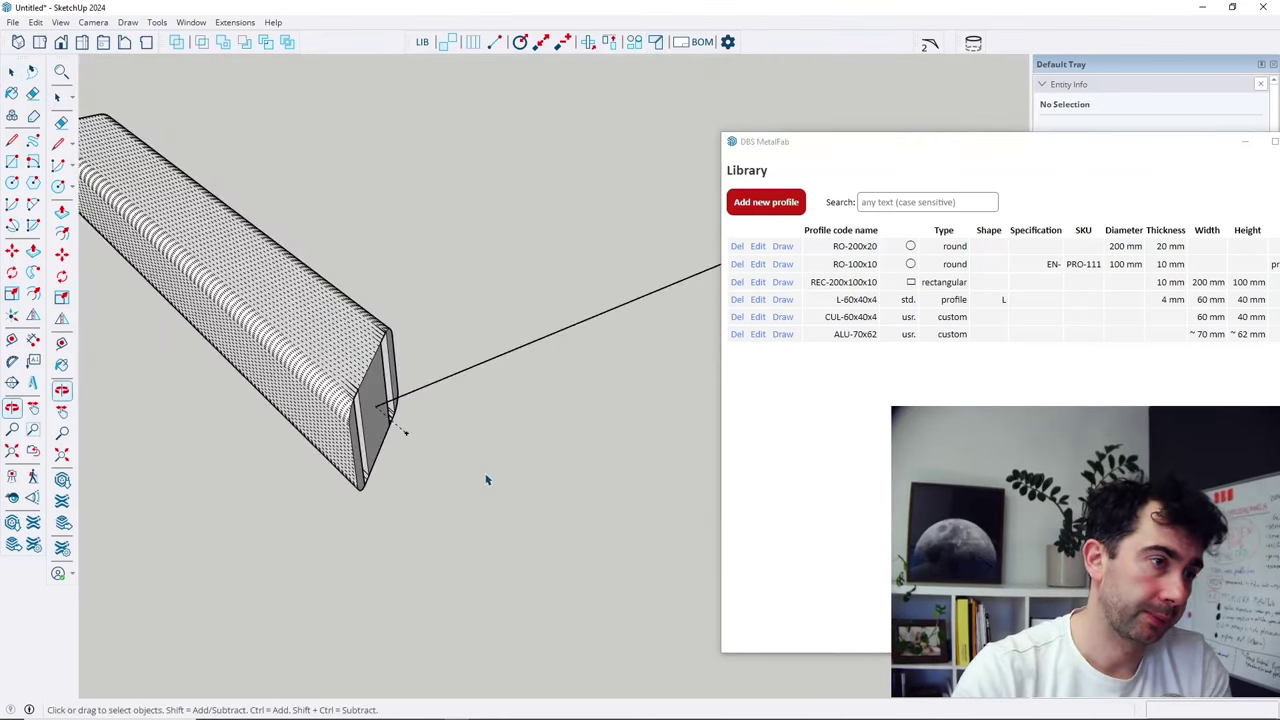
{"action": "key", "text": "ctrl+z"}
{"action": "key", "text": "ctrl+z"}
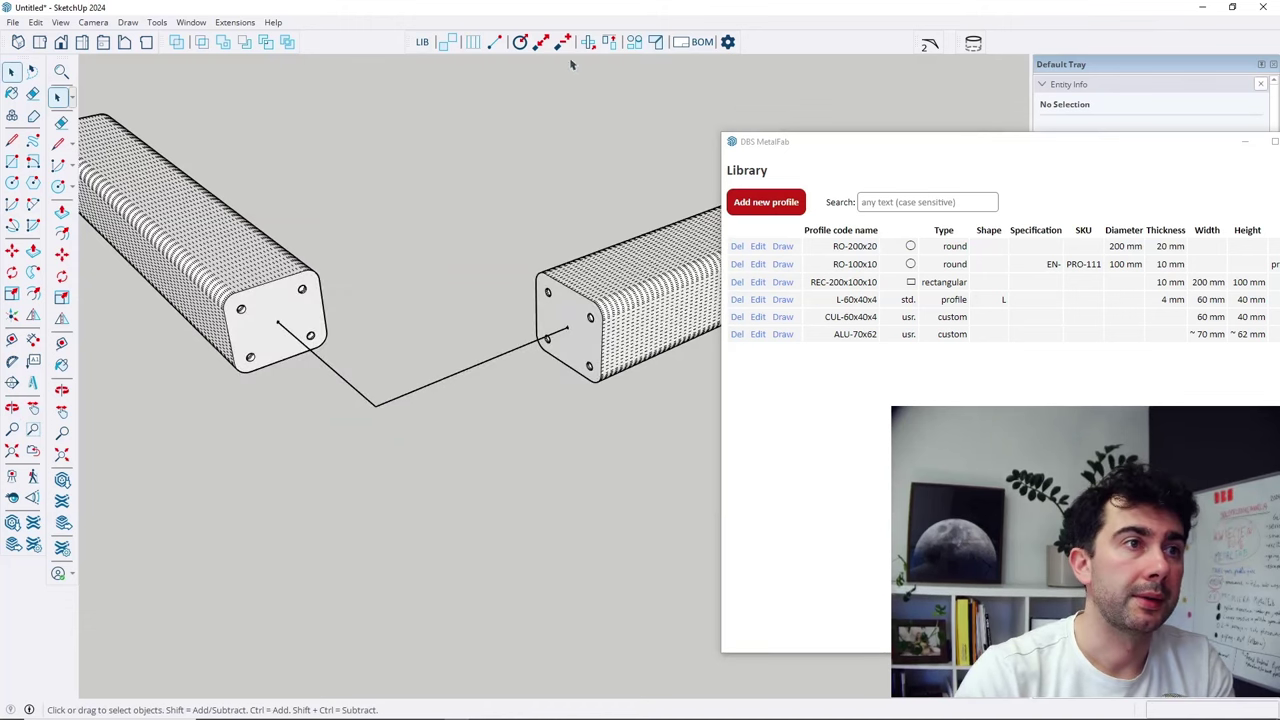
{"action": "left_click_drag", "start_coordinate": [910, 153], "coordinate": [808, 275]}
{"action": "left_click", "coordinate": [906, 188]}
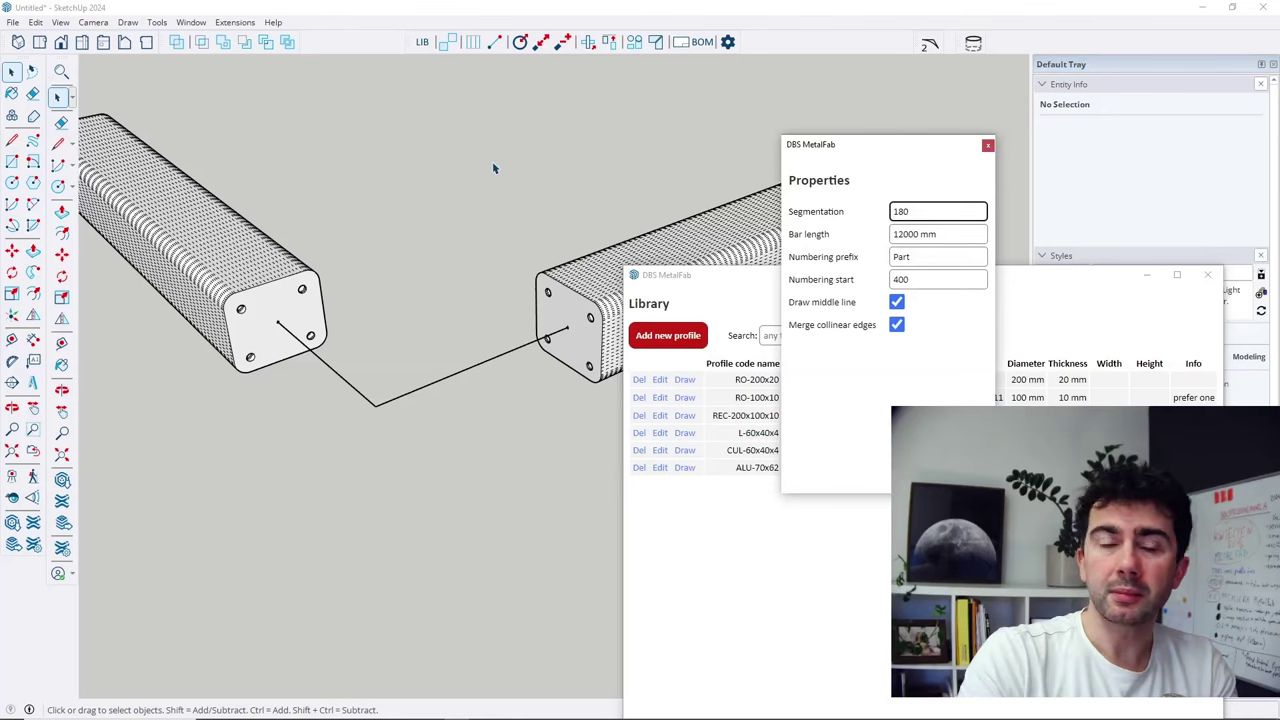
Rescale the left bar with the Scale tool.
{"action": "middle_click_drag", "start_coordinate": [446, 248], "coordinate": [436, 316]}
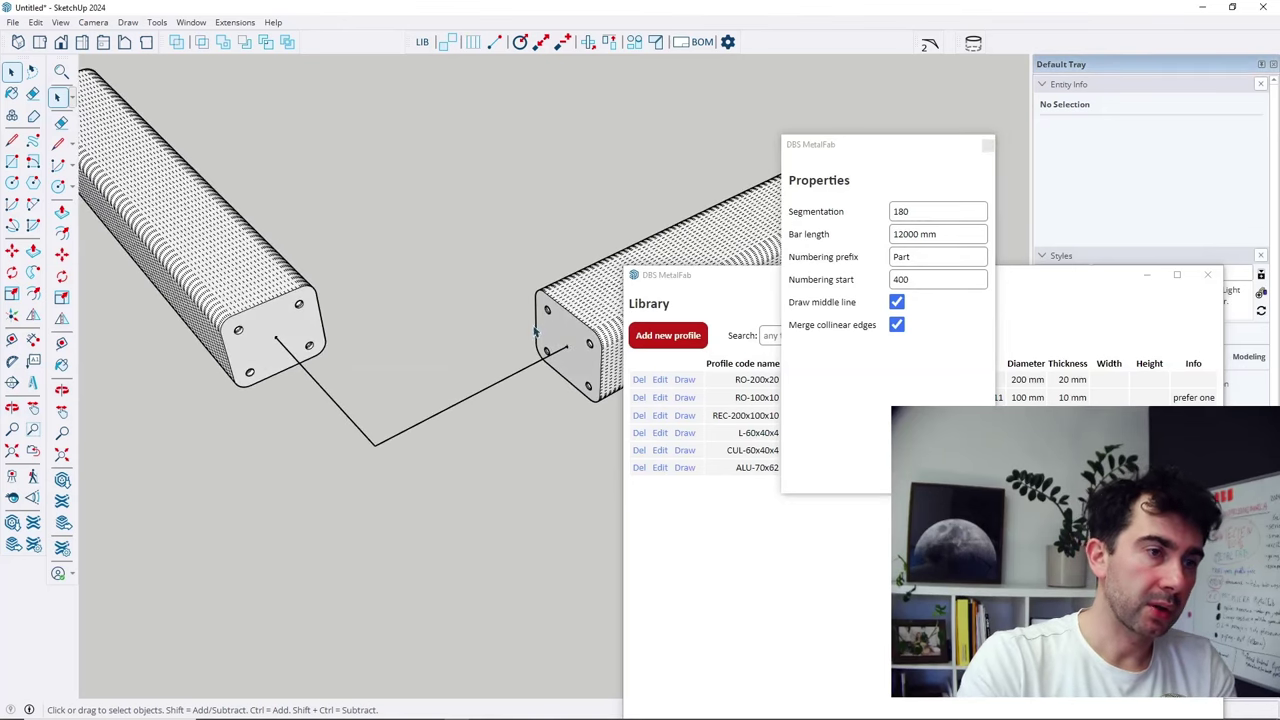
{"action": "middle_click_drag", "start_coordinate": [504, 295], "coordinate": [571, 380]}
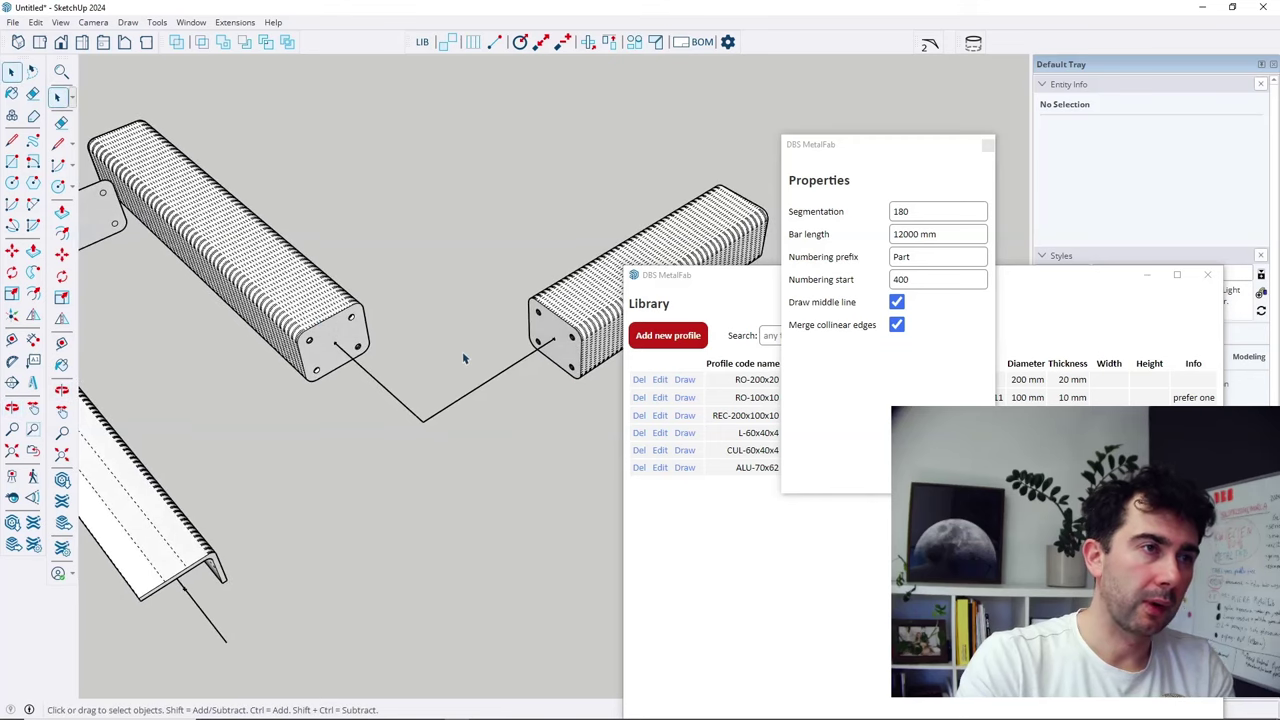
{"action": "middle_click_drag", "start_coordinate": [508, 355], "coordinate": [540, 340]}
{"action": "scroll", "coordinate": [540, 340], "scroll_direction": "up", "scroll_amount": 2}
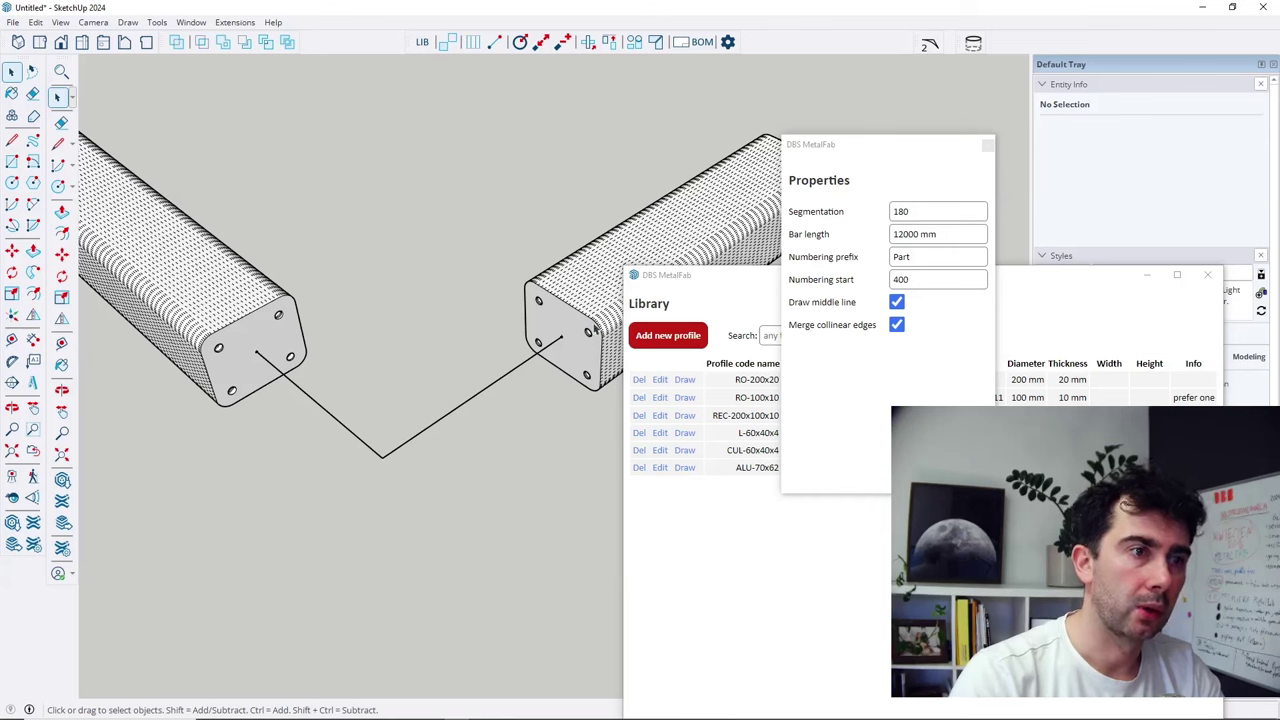
{"action": "left_click", "coordinate": [277, 350]}
{"action": "left_click", "coordinate": [387, 289]}
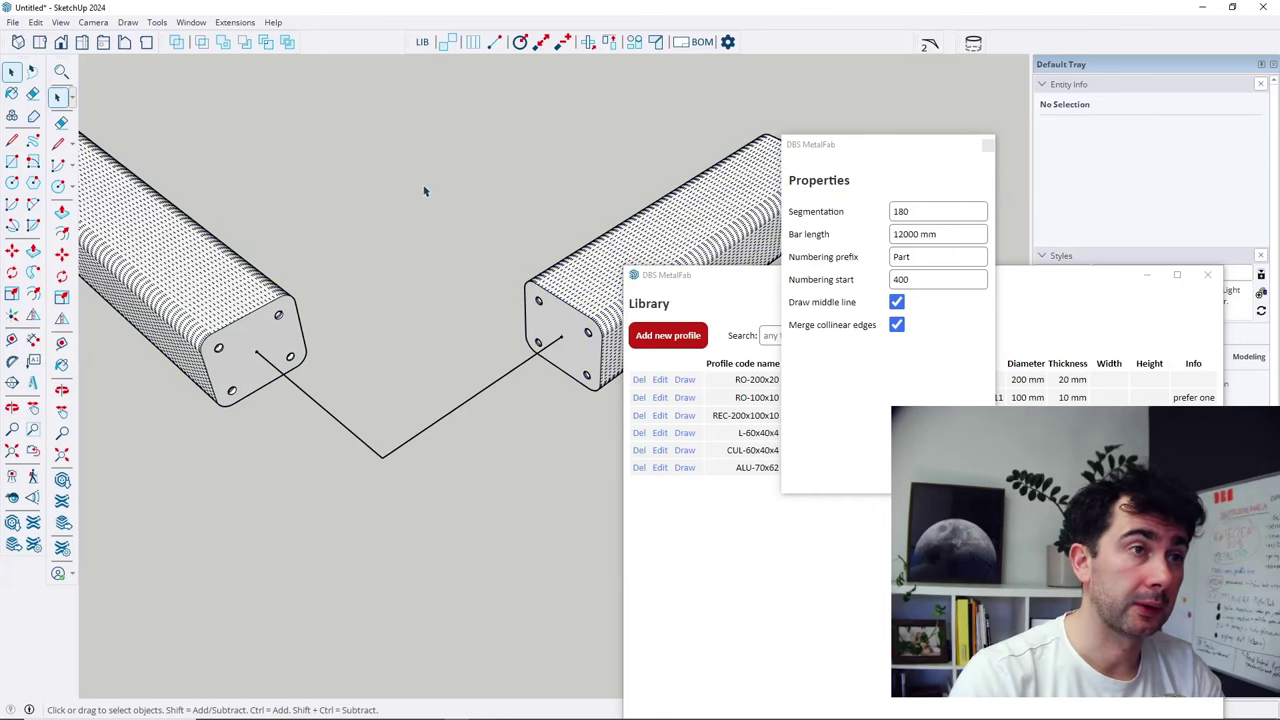
{"action": "key", "text": "s"}
{"action": "left_click", "coordinate": [262, 345]}
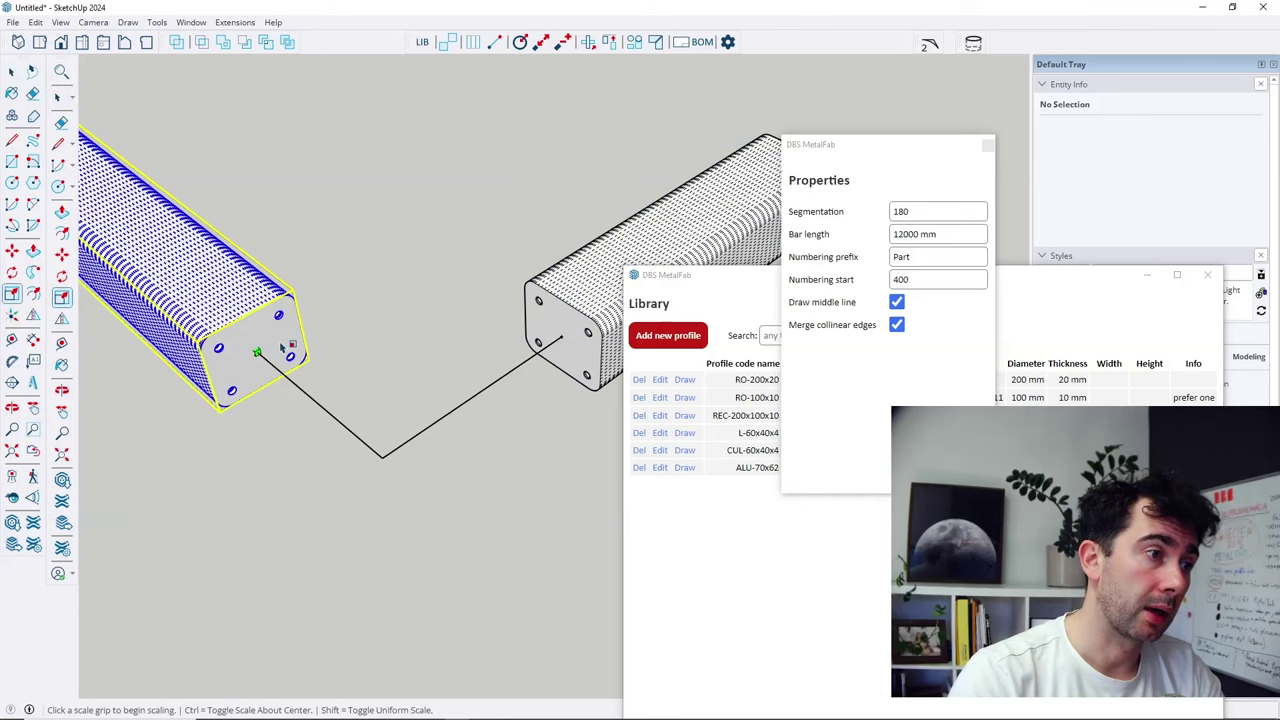
{"action": "left_click", "coordinate": [256, 350]}
{"action": "left_click", "coordinate": [234, 334]}
Rescale the right bar with the Scale tool.
{"action": "left_click", "coordinate": [555, 340]}
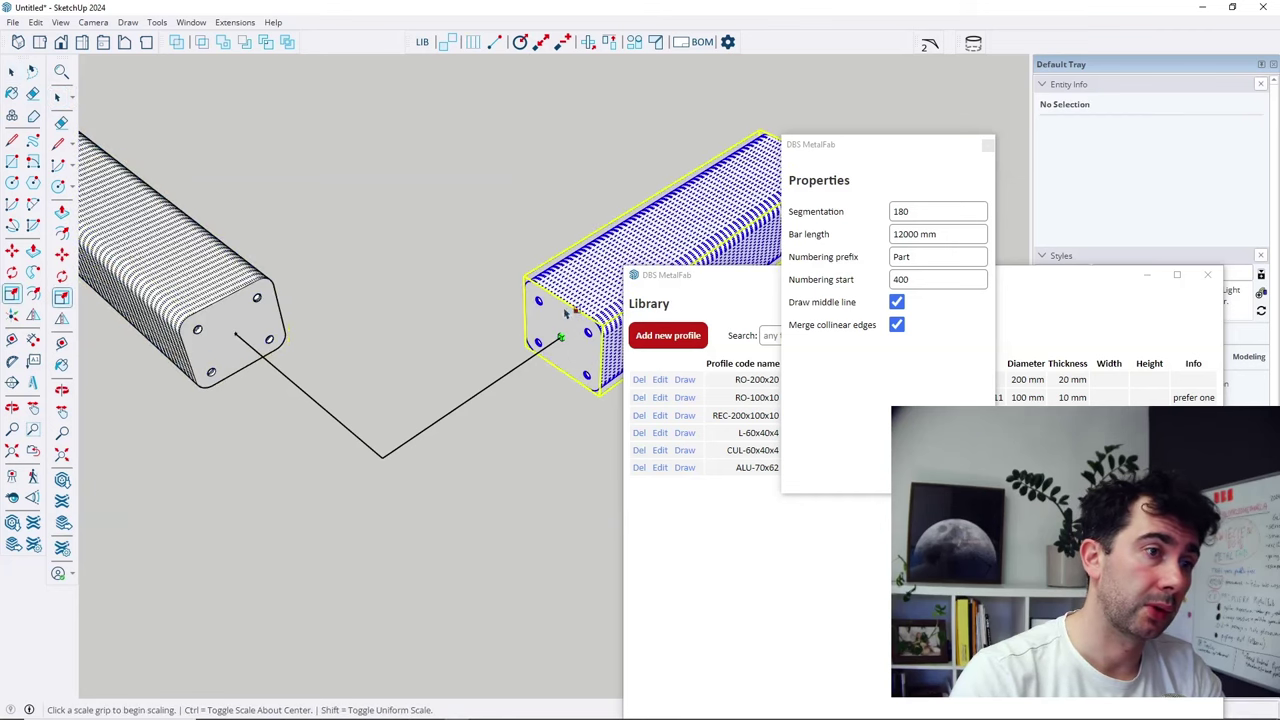
{"action": "left_click", "coordinate": [558, 342]}
{"action": "left_click", "coordinate": [553, 388]}
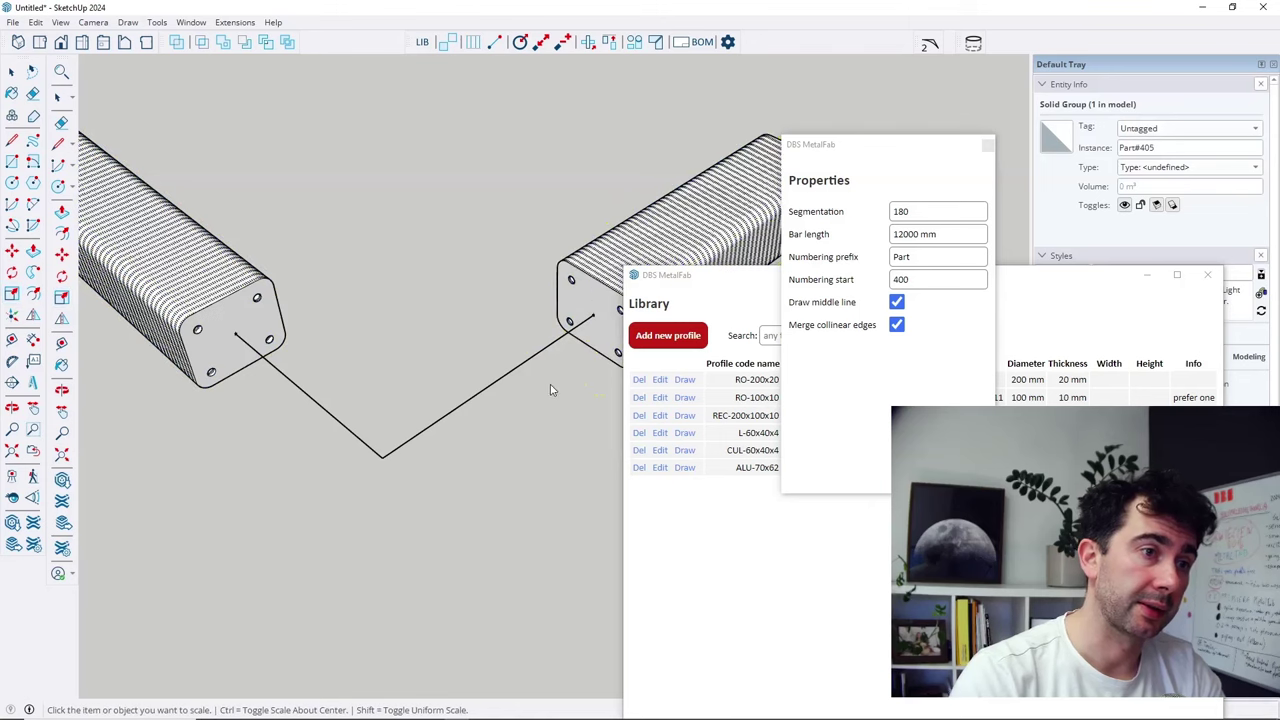
{"action": "key", "text": "space"}
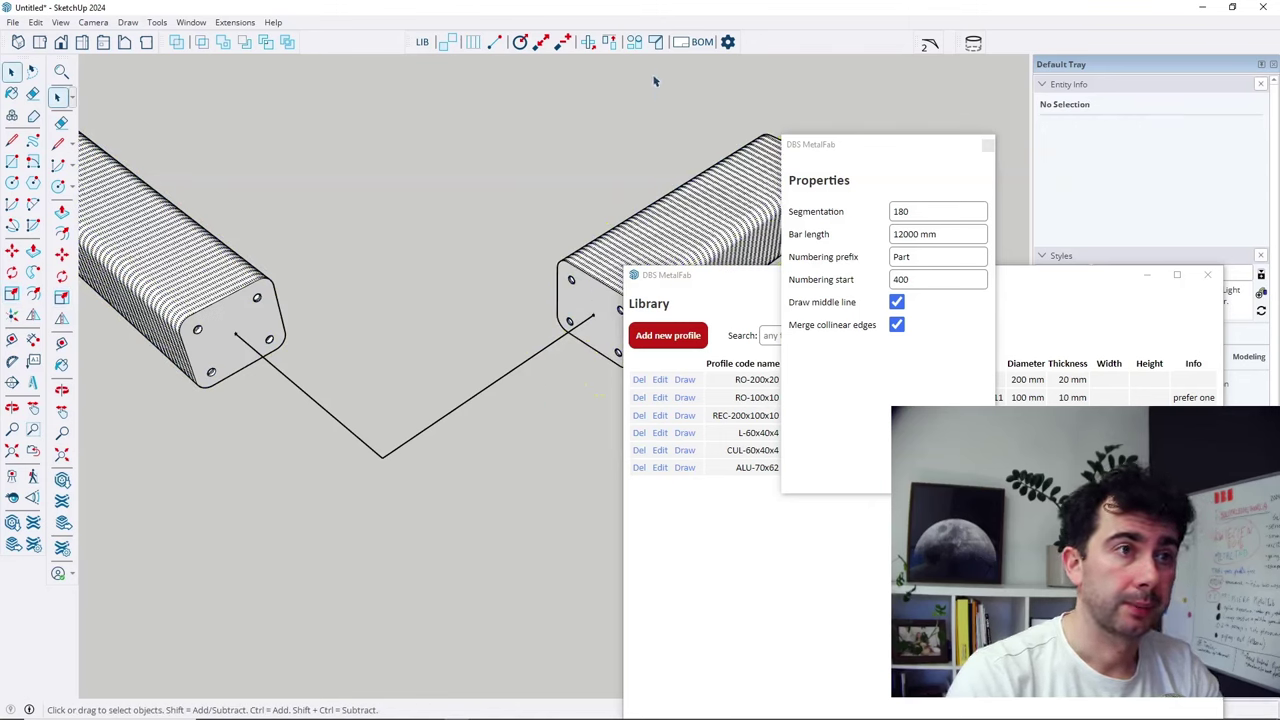
Miter-join the right bar to the left bar with the DBS Miter joint tool.
{"action": "left_click", "coordinate": [655, 41]}
{"action": "left_click", "coordinate": [600, 279]}
{"action": "left_click", "coordinate": [262, 313]}
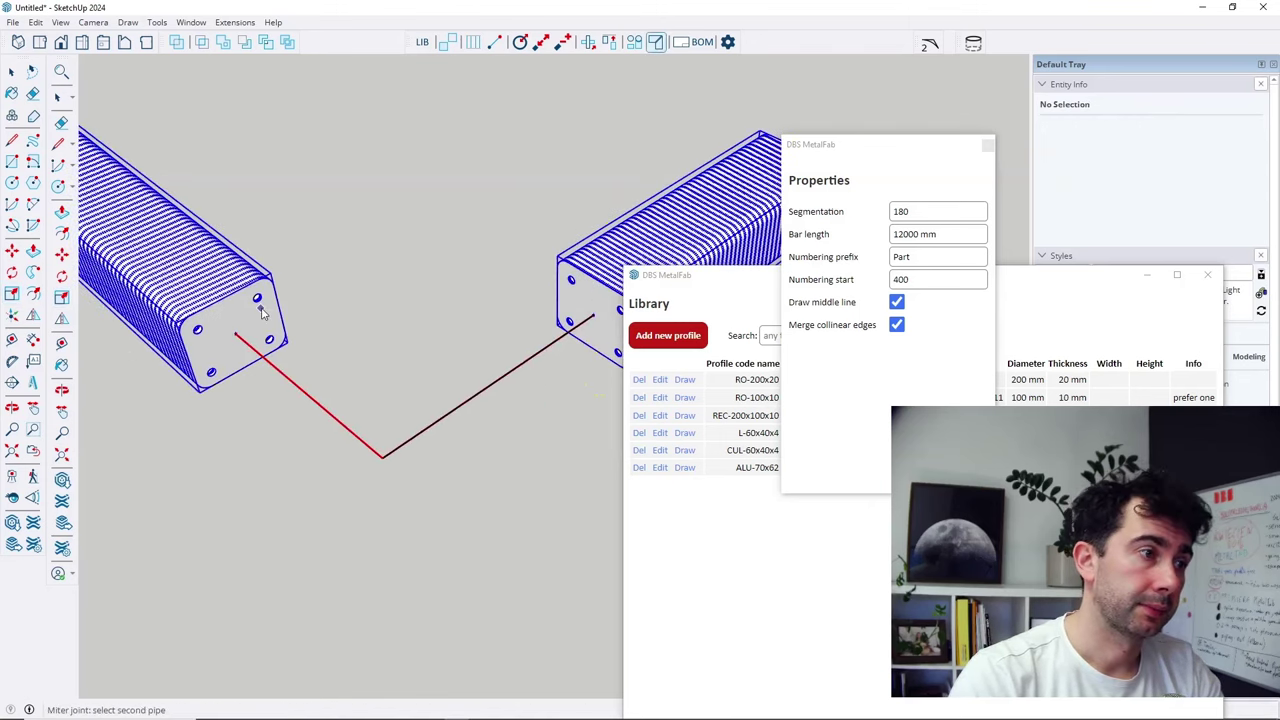
{"action": "key", "text": "space"}
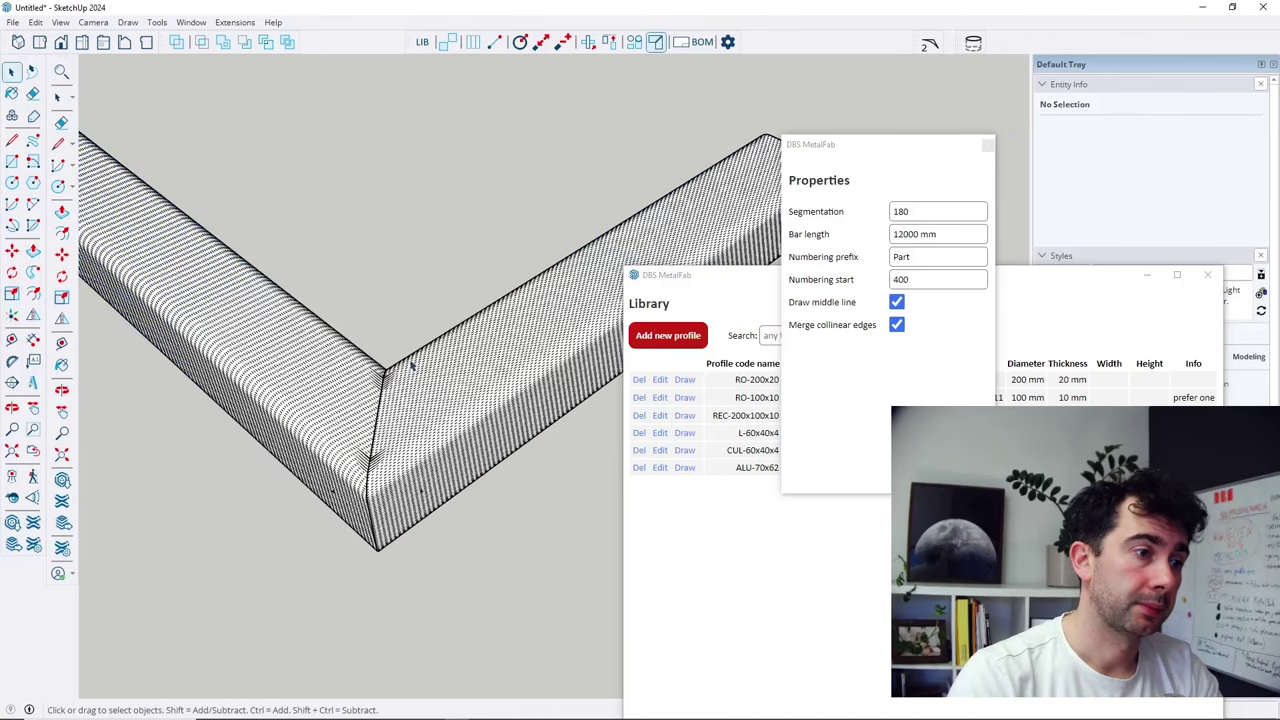
{"action": "left_click", "coordinate": [412, 380]}
{"action": "left_click", "coordinate": [408, 414]}
{"action": "middle_click_drag", "start_coordinate": [408, 414], "coordinate": [599, 331]}
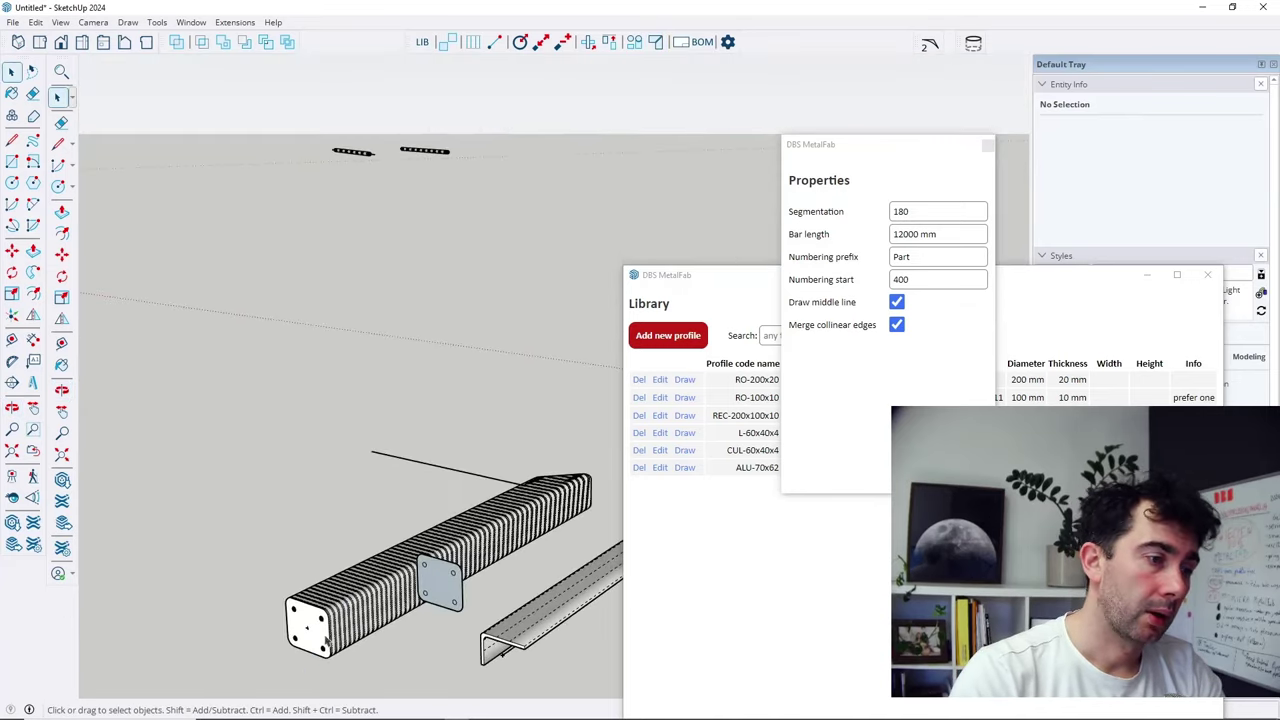
Orbit and zoom to inspect the L-shaped mitered tube corner and end plate.
{"action": "scroll", "coordinate": [247, 603], "scroll_direction": "up", "scroll_amount": 5}
{"action": "scroll", "coordinate": [247, 603], "scroll_direction": "down", "scroll_amount": 5}
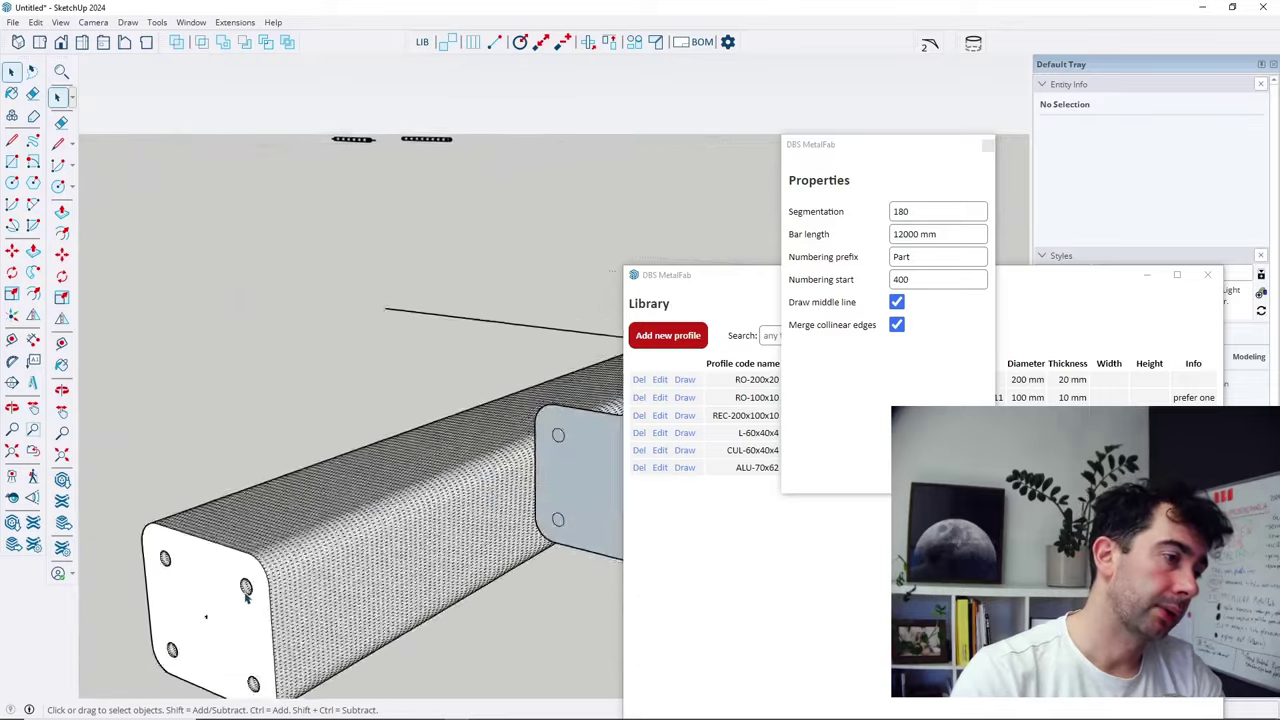
{"action": "middle_click_drag", "start_coordinate": [250, 606], "coordinate": [277, 263]}
{"action": "scroll", "coordinate": [323, 549], "scroll_direction": "up", "scroll_amount": 4}
{"action": "middle_click_drag", "start_coordinate": [323, 549], "coordinate": [389, 443]}
{"action": "scroll", "coordinate": [410, 452], "scroll_direction": "down", "scroll_amount": 2}
{"action": "middle_click_drag", "start_coordinate": [502, 483], "coordinate": [206, 91]}
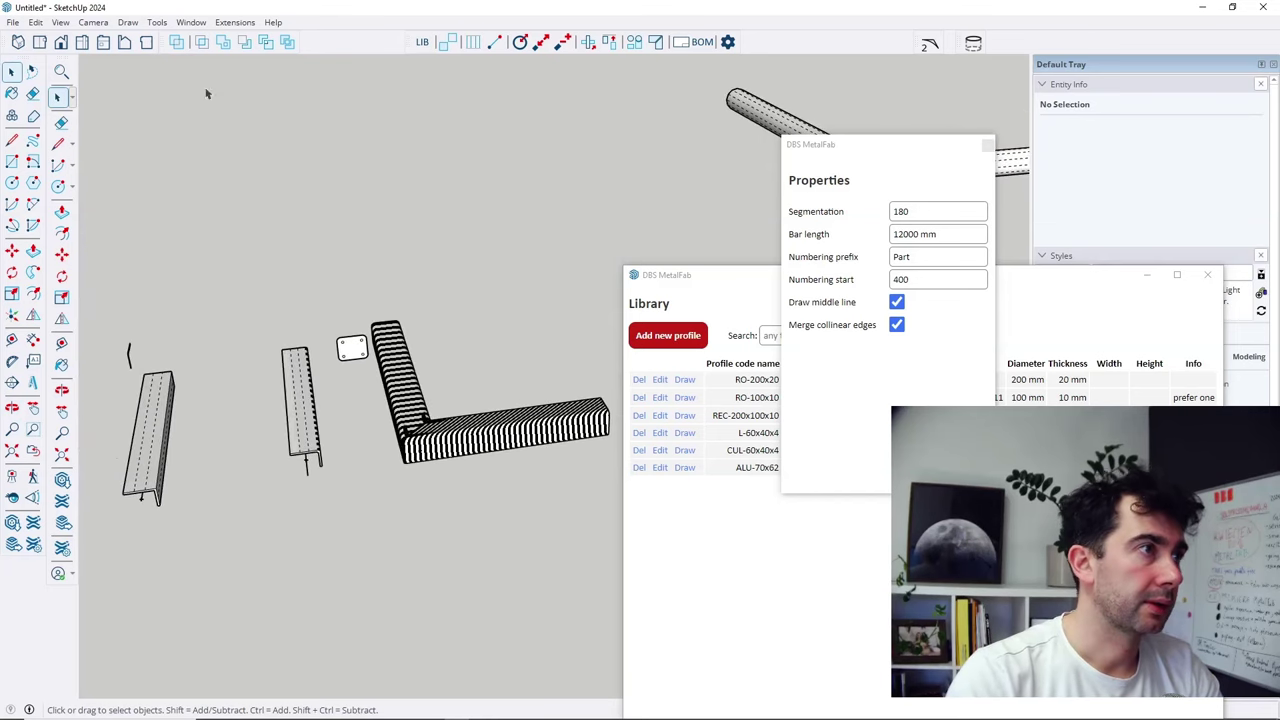
{"action": "middle_click_drag", "start_coordinate": [328, 325], "coordinate": [494, 449]}
{"action": "scroll", "coordinate": [494, 449], "scroll_direction": "up", "scroll_amount": 6}
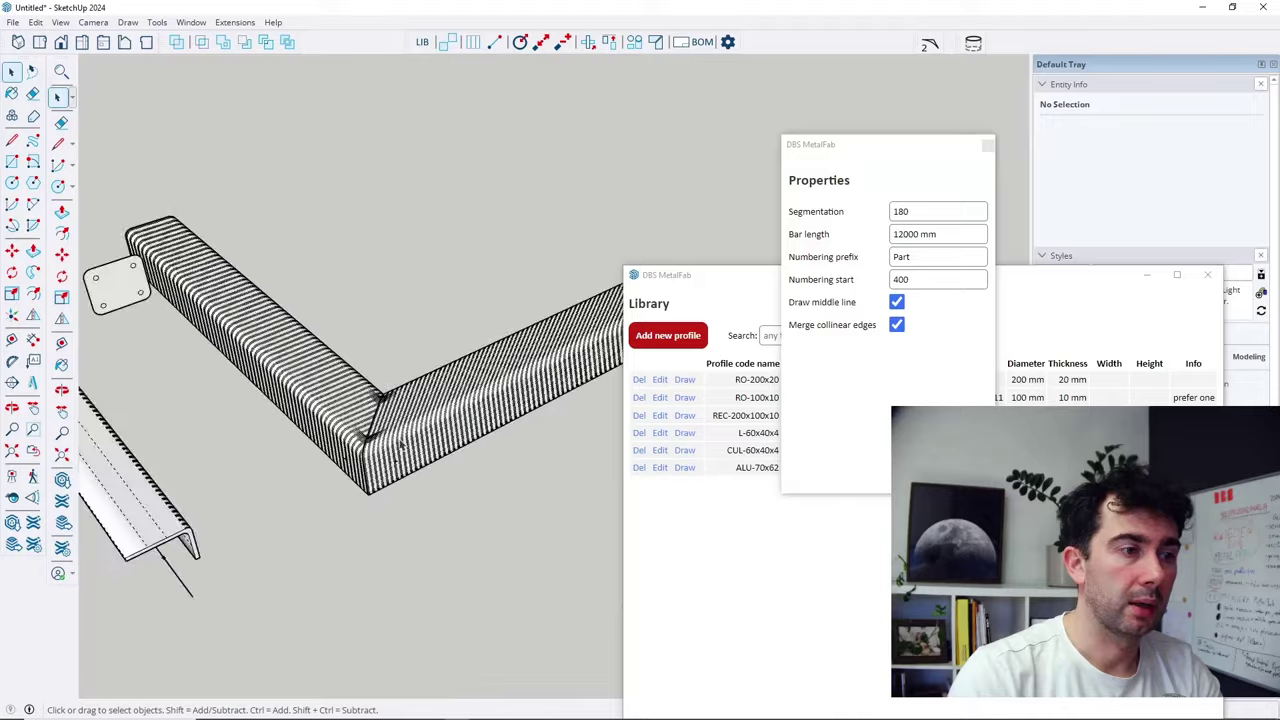
{"action": "scroll", "coordinate": [280, 402], "scroll_direction": "down", "scroll_amount": 3}
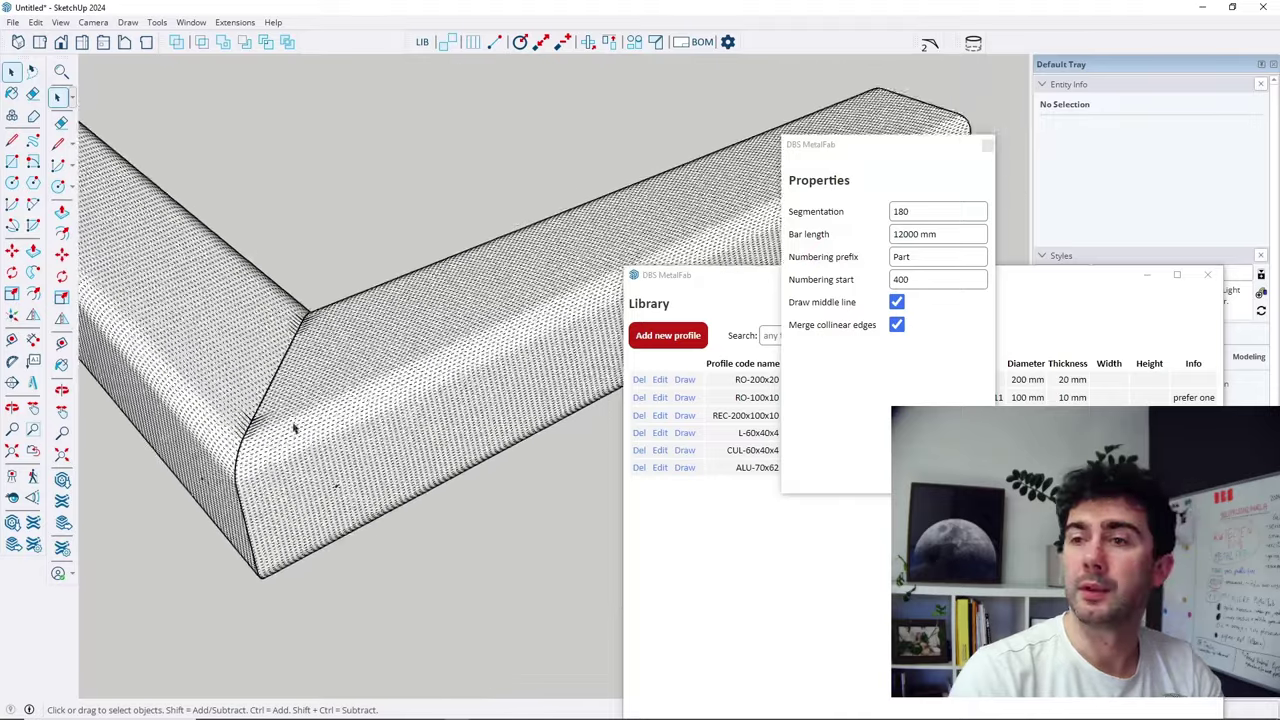
Rearrange the Properties and Library windows, then close the Properties dialog.
{"action": "left_click_drag", "start_coordinate": [860, 150], "coordinate": [298, 178]}
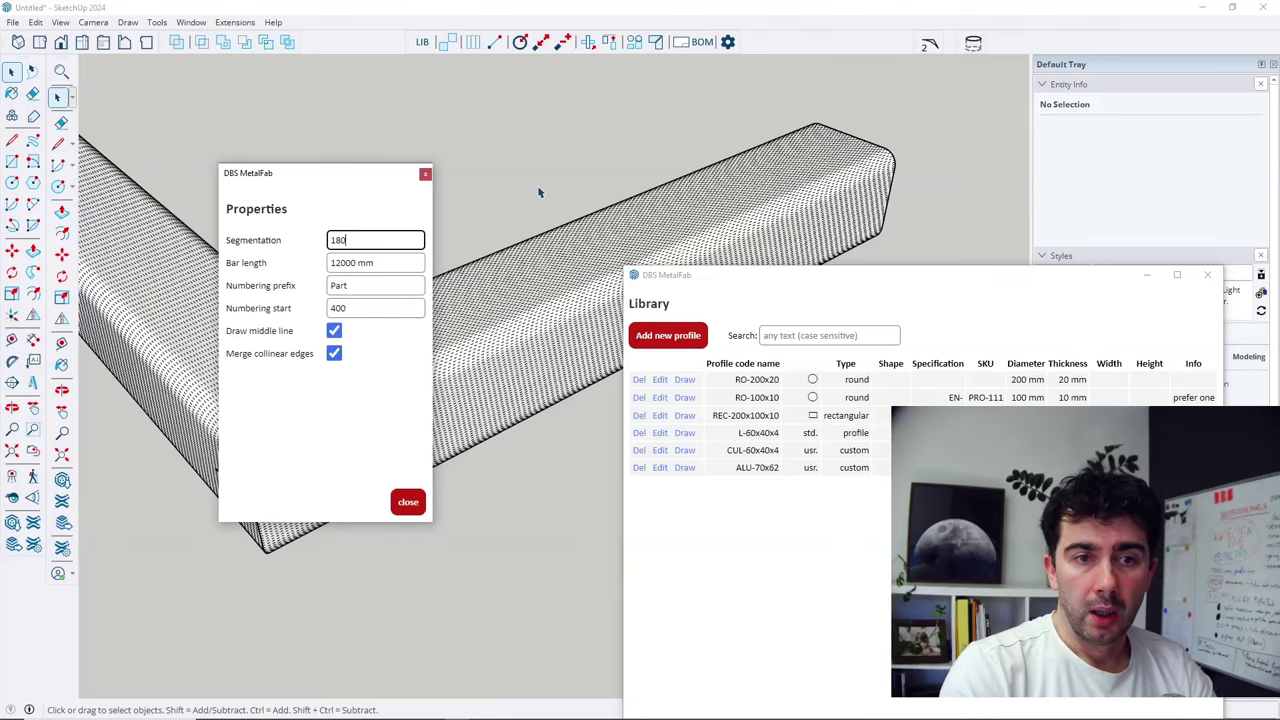
{"action": "left_click_drag", "start_coordinate": [876, 274], "coordinate": [678, 116]}
{"action": "left_click_drag", "start_coordinate": [352, 184], "coordinate": [293, 155]}
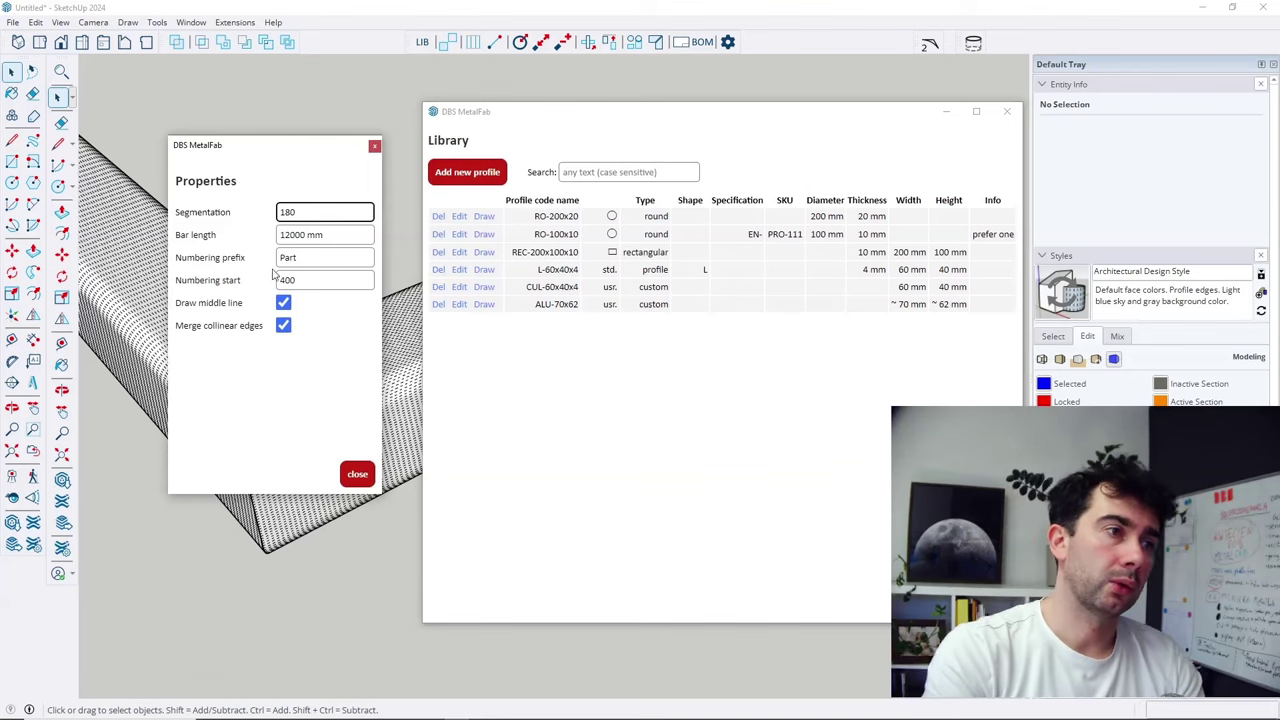
{"action": "left_click", "coordinate": [730, 402]}
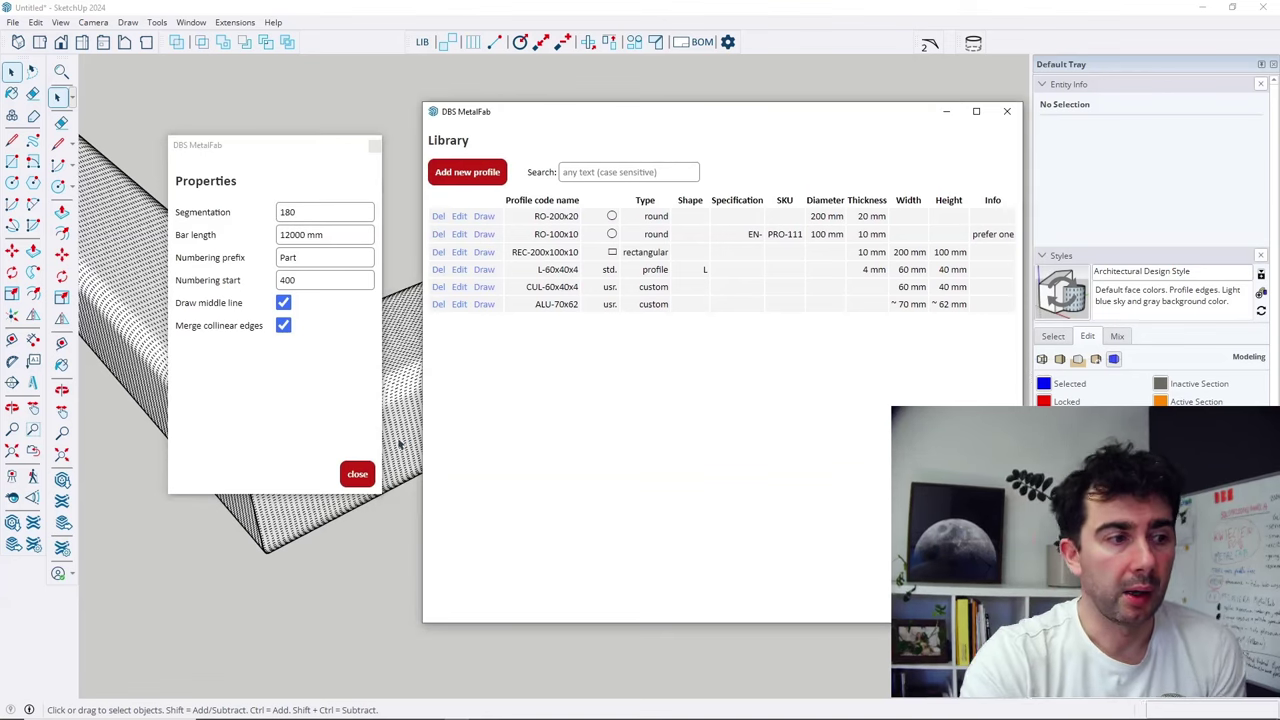
{"action": "left_click", "coordinate": [366, 474]}
{"action": "left_click_drag", "start_coordinate": [767, 119], "coordinate": [567, 112]}
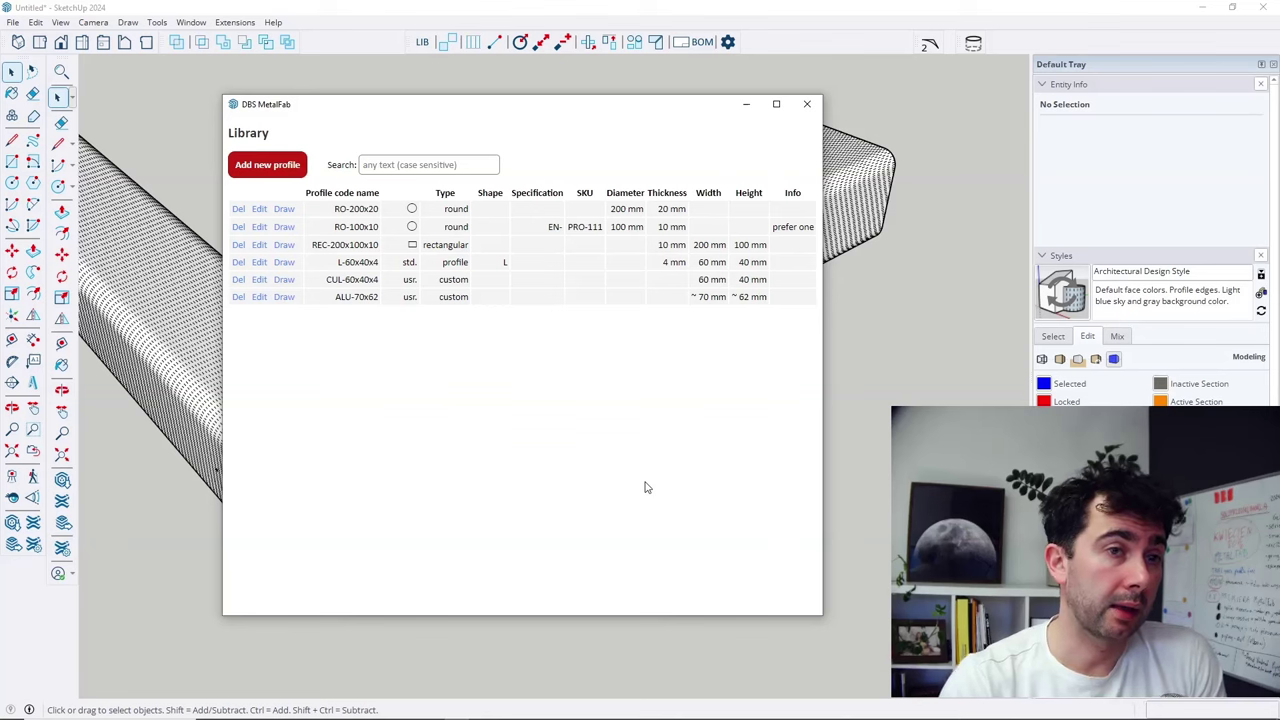
Move the Library window right and orbit and zoom around the mitered corner.
{"action": "left_click_drag", "start_coordinate": [513, 104], "coordinate": [839, 114]}
{"action": "middle_click_drag", "start_coordinate": [395, 474], "coordinate": [402, 538]}
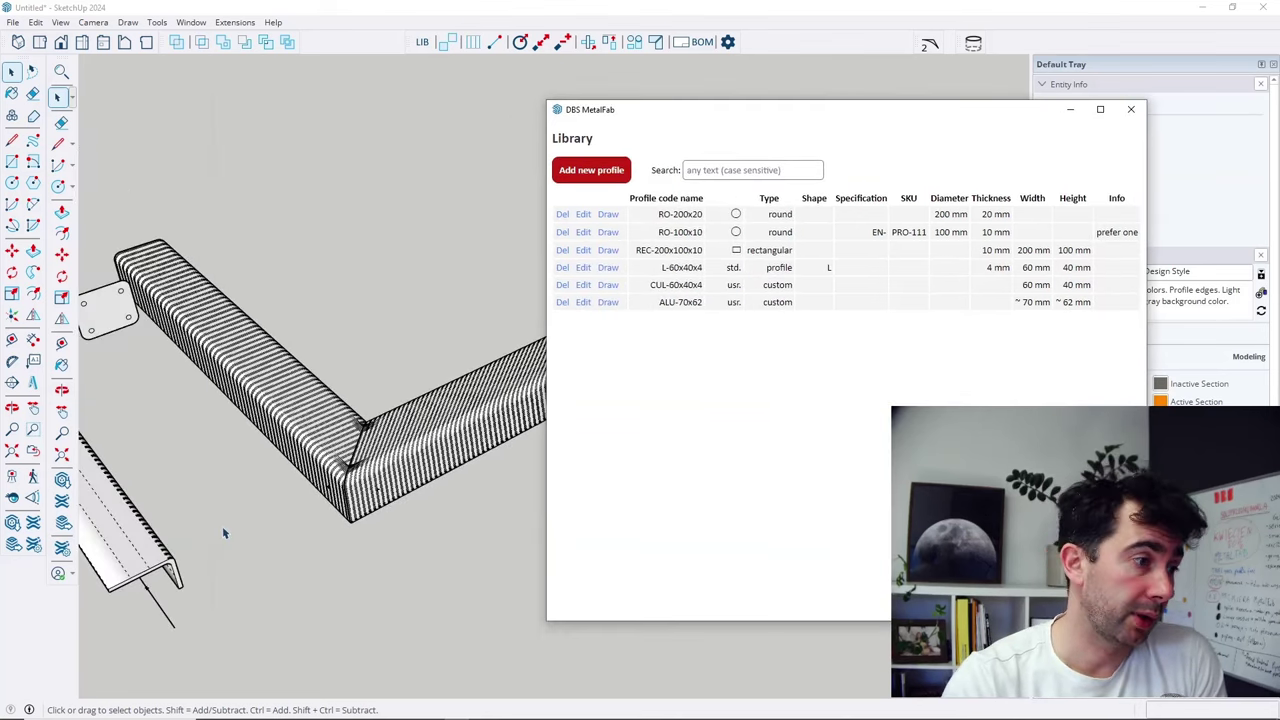
{"action": "middle_click_drag", "start_coordinate": [224, 533], "coordinate": [212, 487]}
{"action": "scroll", "coordinate": [323, 409], "scroll_direction": "down", "scroll_amount": 3}
{"action": "scroll", "coordinate": [335, 455], "scroll_direction": "up", "scroll_amount": 8}
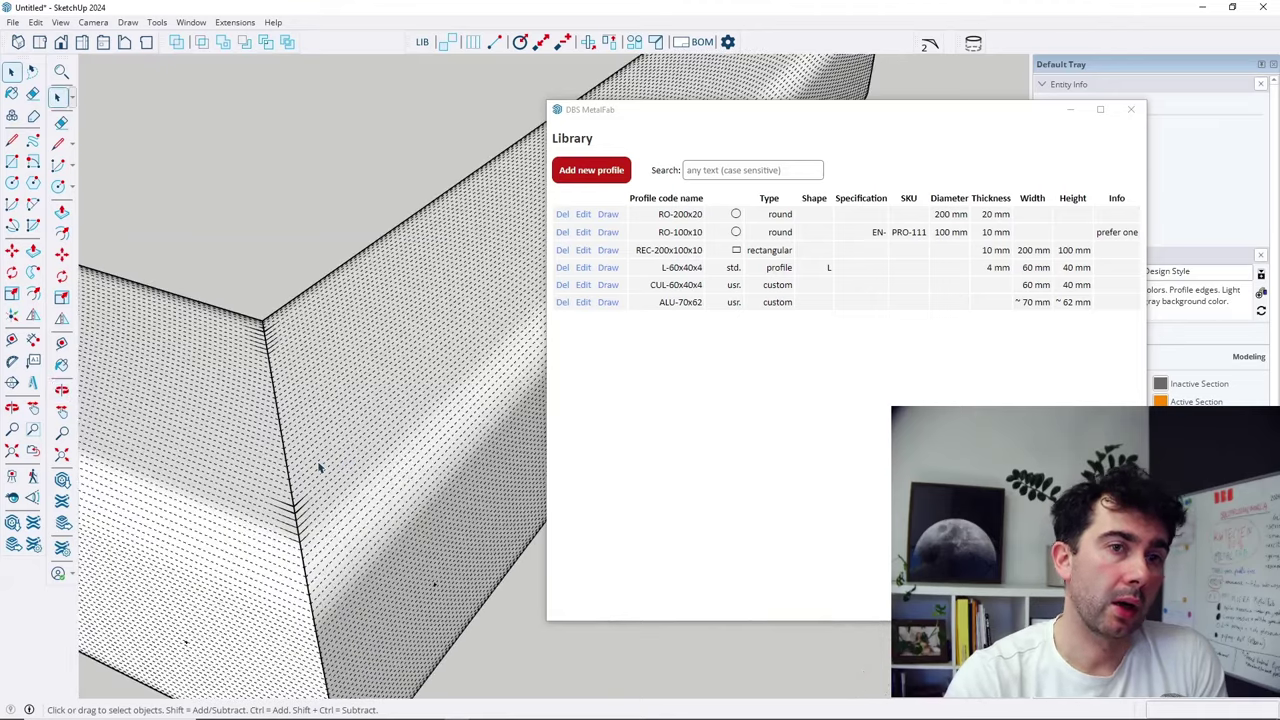
{"action": "scroll", "coordinate": [320, 467], "scroll_direction": "down", "scroll_amount": 3}
{"action": "scroll", "coordinate": [323, 465], "scroll_direction": "up", "scroll_amount": 1}
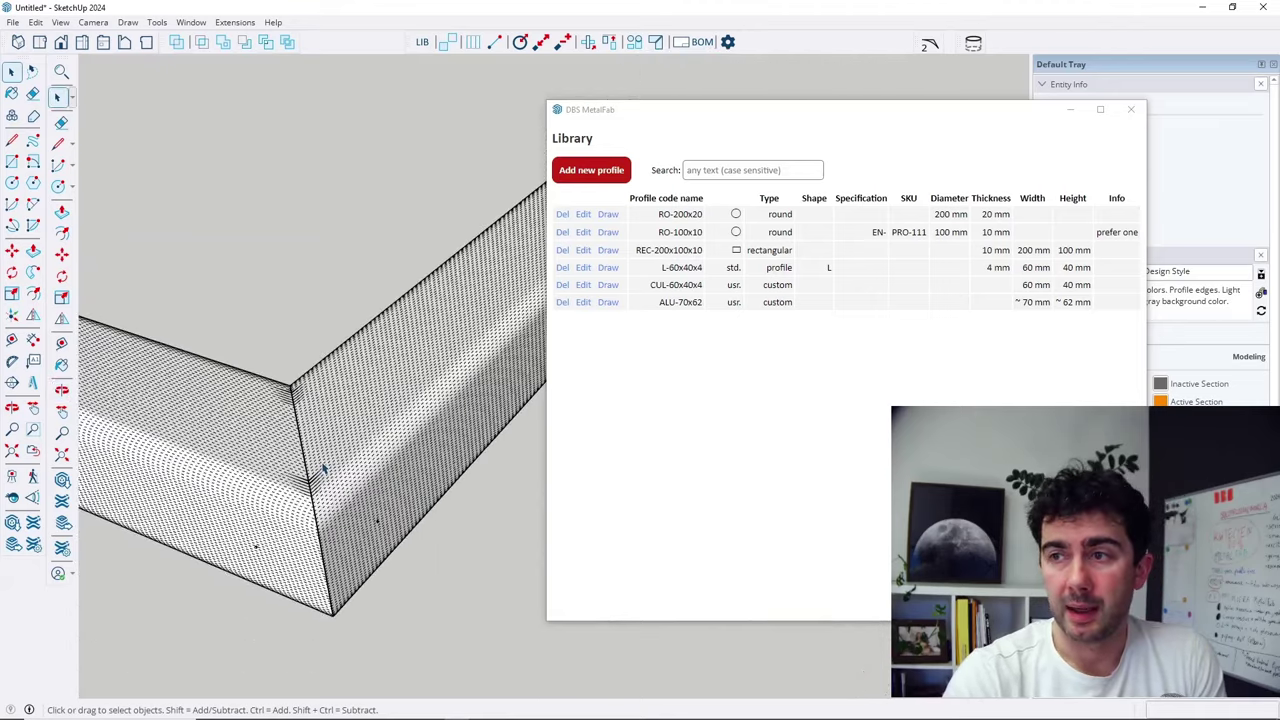
{"action": "scroll", "coordinate": [318, 470], "scroll_direction": "down", "scroll_amount": 3}
{"action": "scroll", "coordinate": [315, 473], "scroll_direction": "down", "scroll_amount": 2}
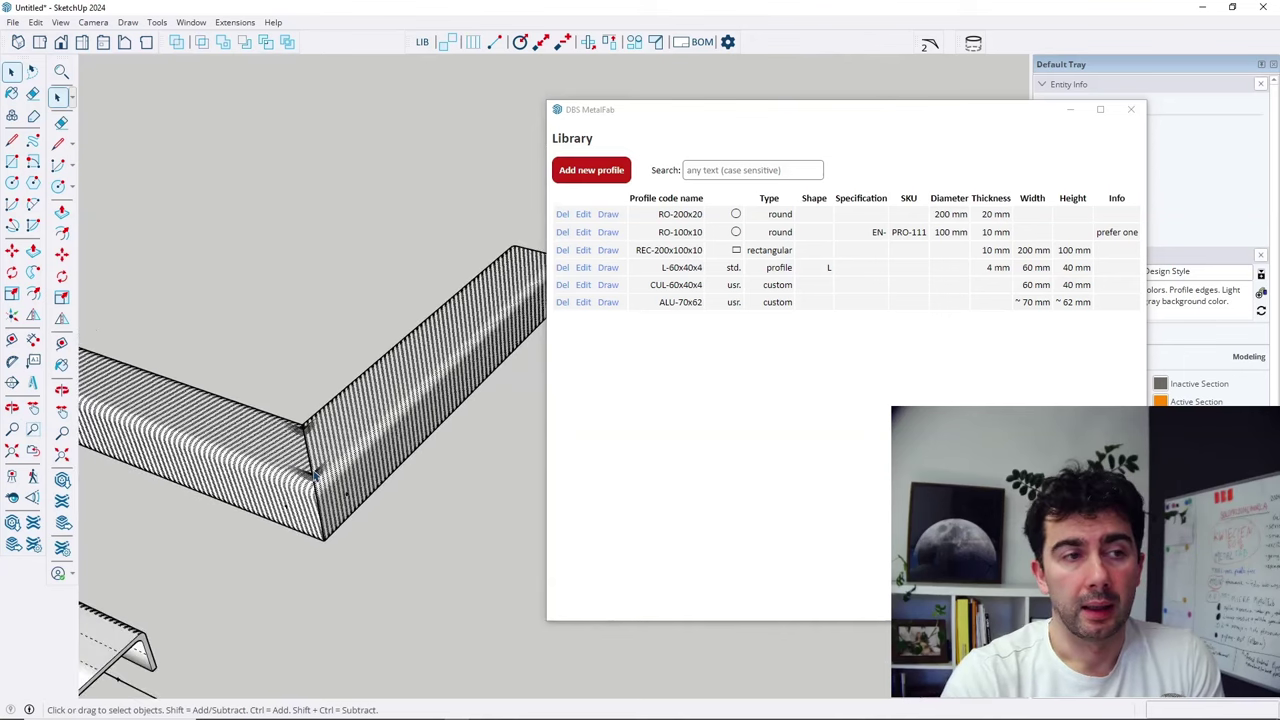
{"action": "scroll", "coordinate": [315, 473], "scroll_direction": "down", "scroll_amount": 2}
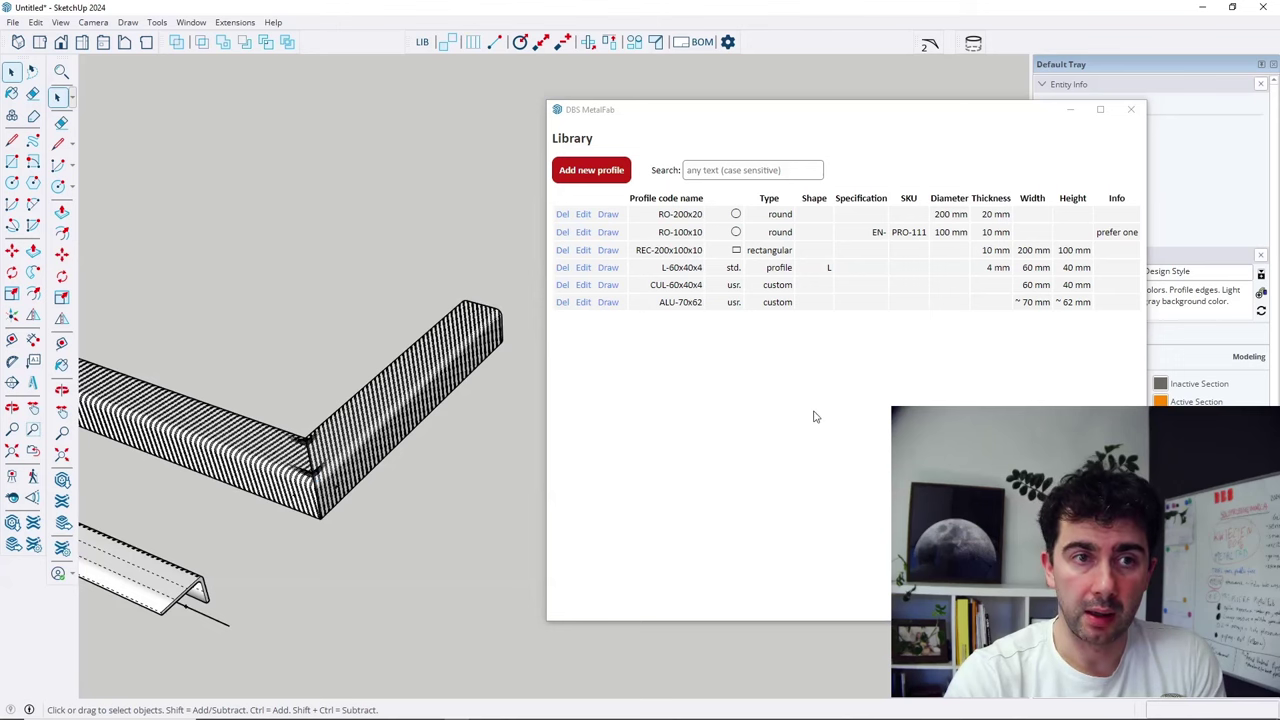
Shorten the Library window and move it up-left.
{"action": "left_click", "coordinate": [815, 417]}
{"action": "left_click_drag", "start_coordinate": [905, 102], "coordinate": [776, 93]}
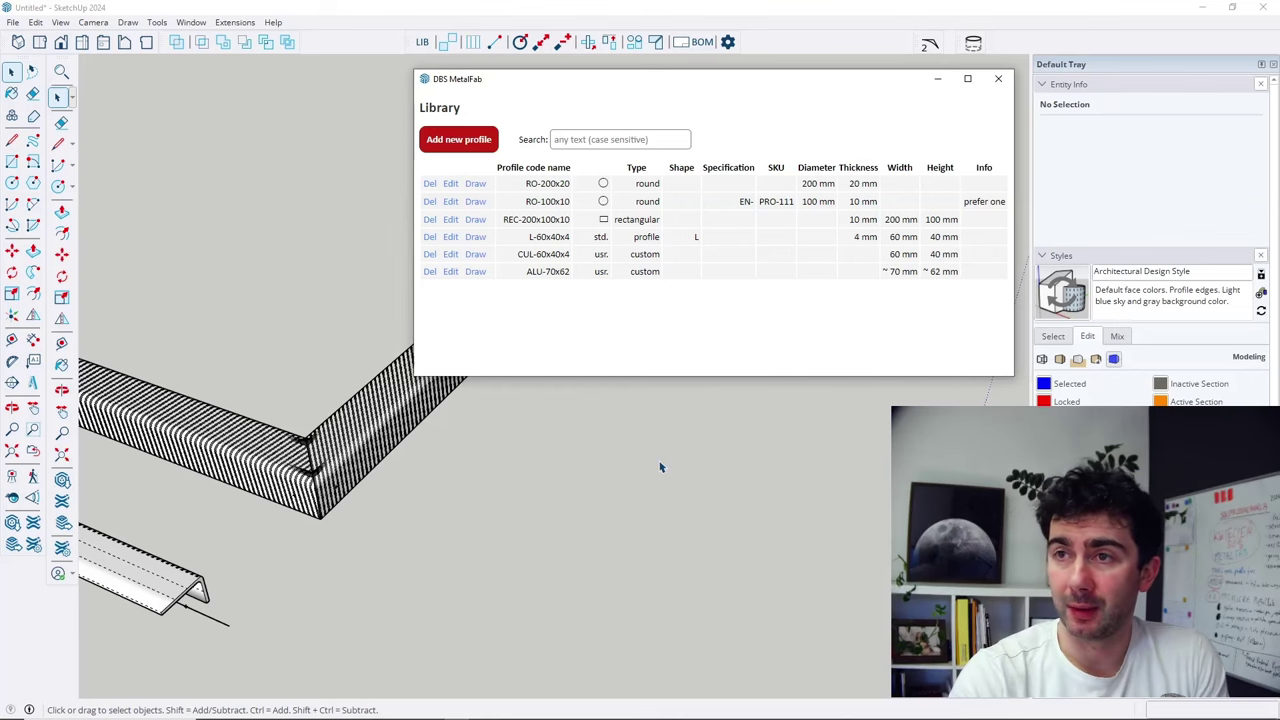
{"action": "left_click_drag", "start_coordinate": [690, 83], "coordinate": [537, 87]}
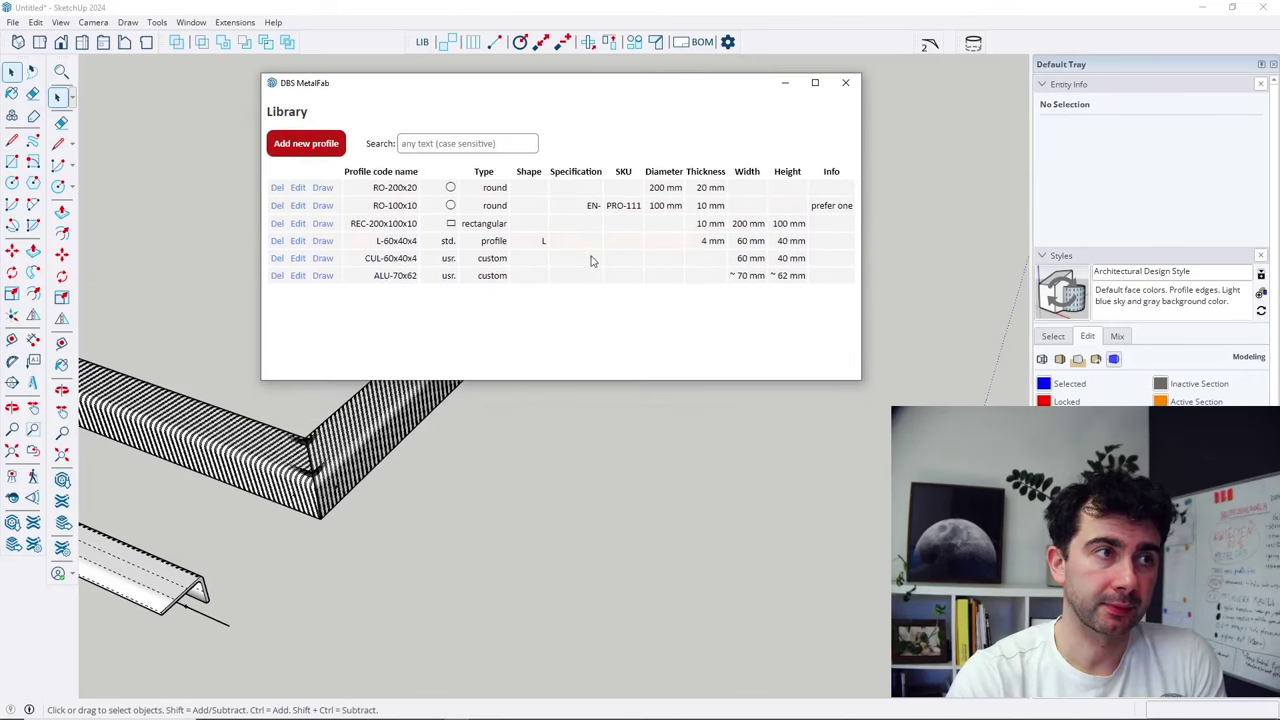